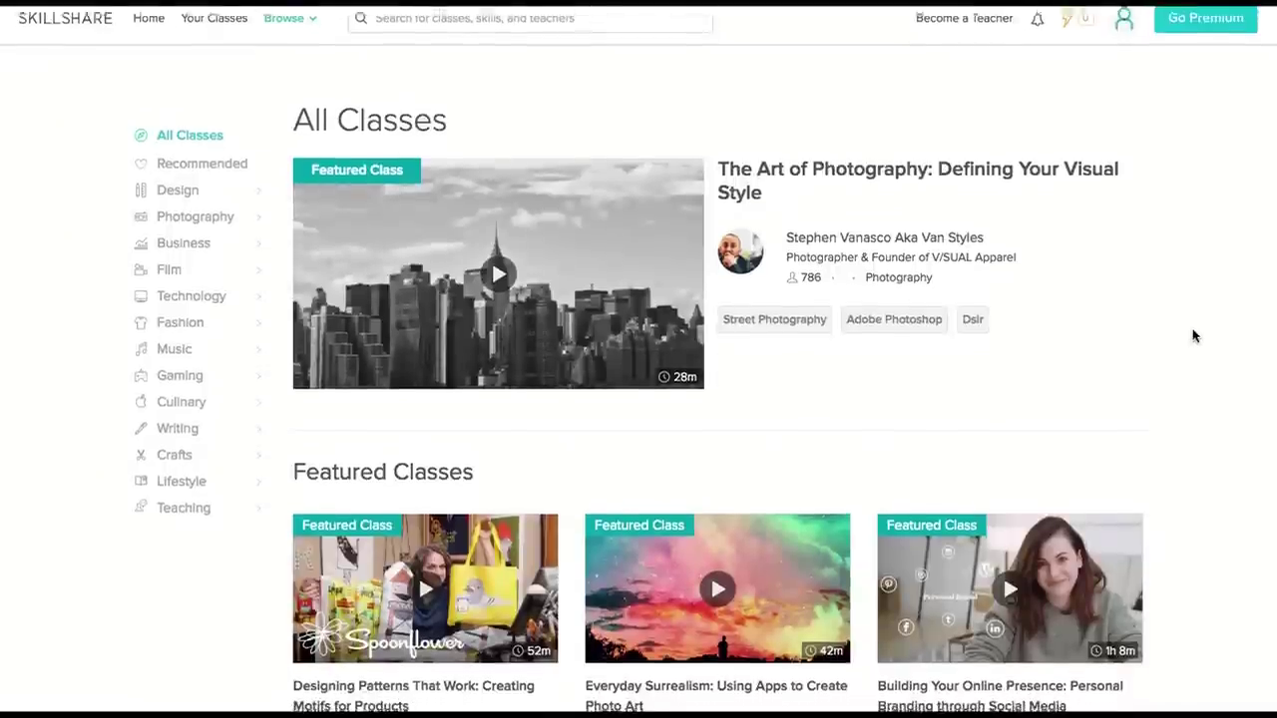
# Scroll the All Classes catalogue past Featured and Trending Classes to Popular Classes.
pyautogui.scroll(-3, 1193, 336)
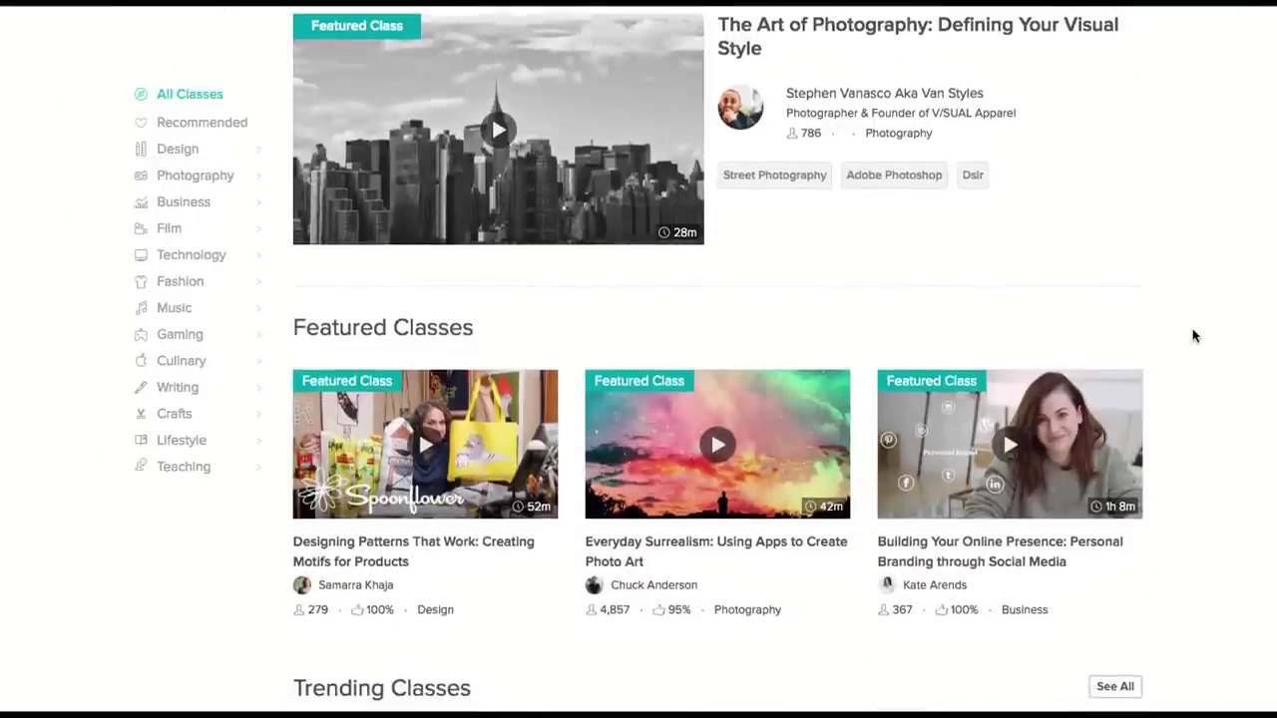
pyautogui.scroll(-3, 1193, 336)
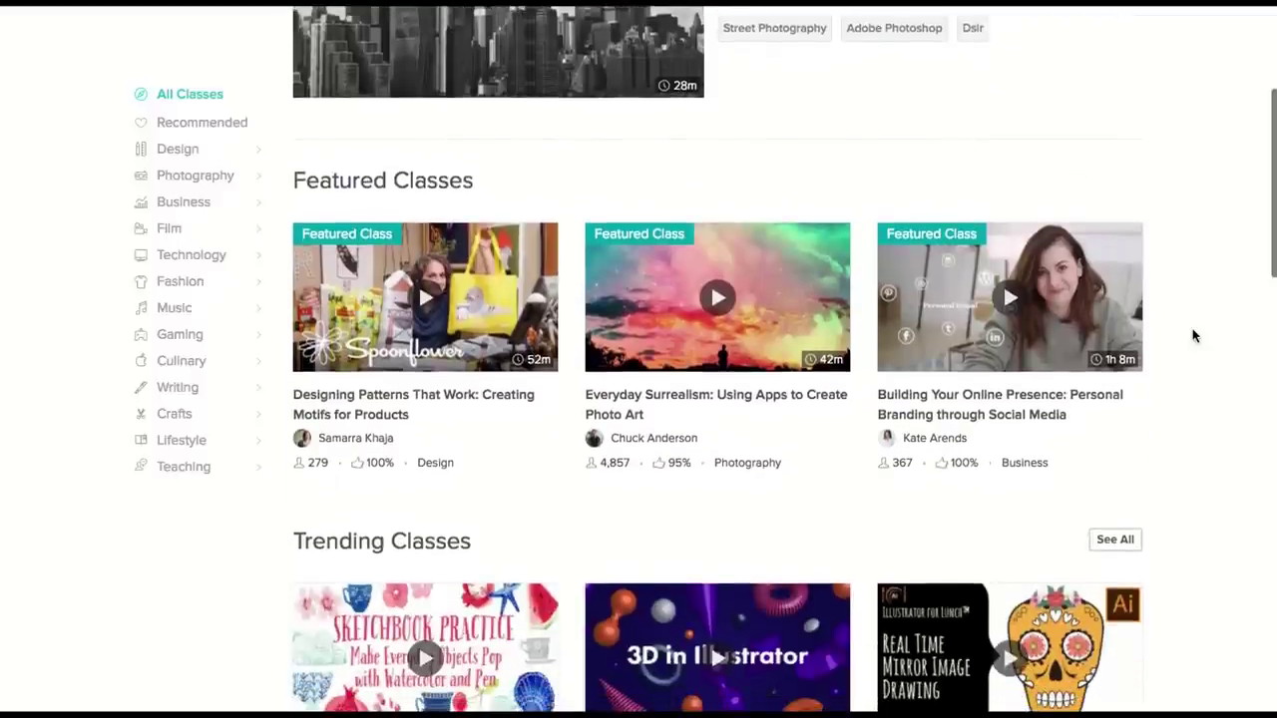
pyautogui.scroll(-1, 1193, 336)
pyautogui.scroll(-2, 1193, 336)
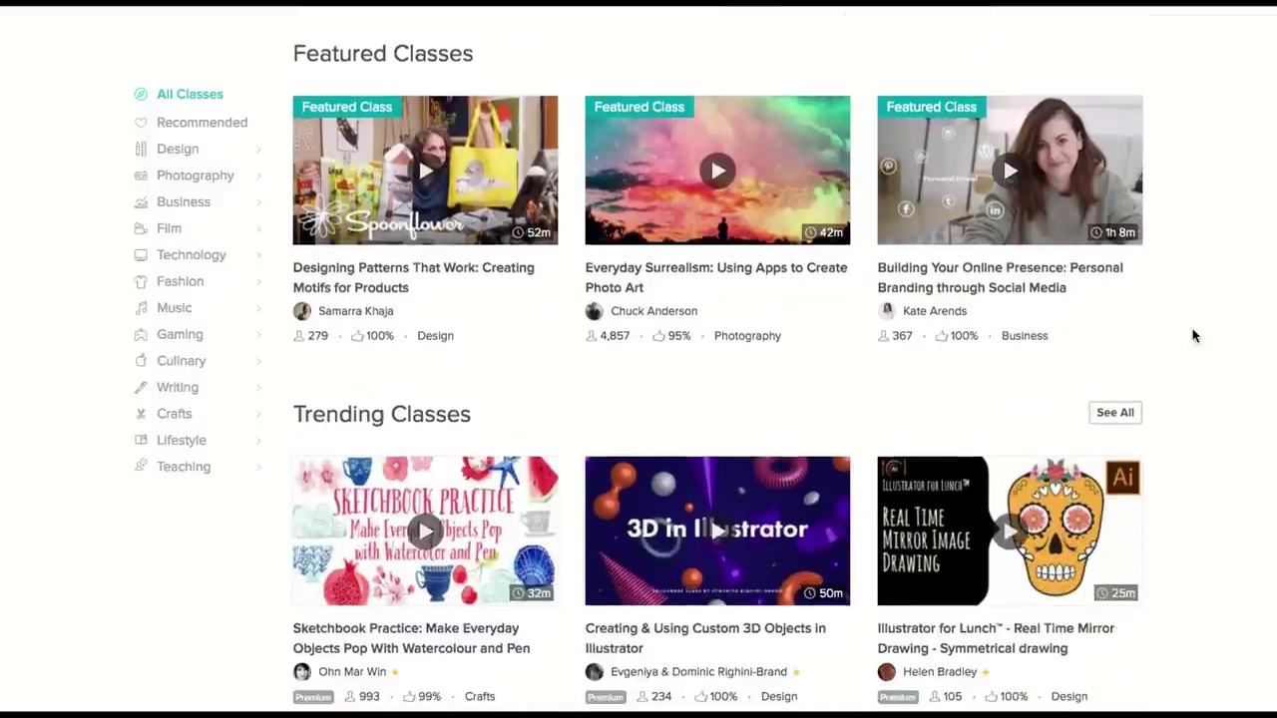
pyautogui.scroll(-4, 1194, 336)
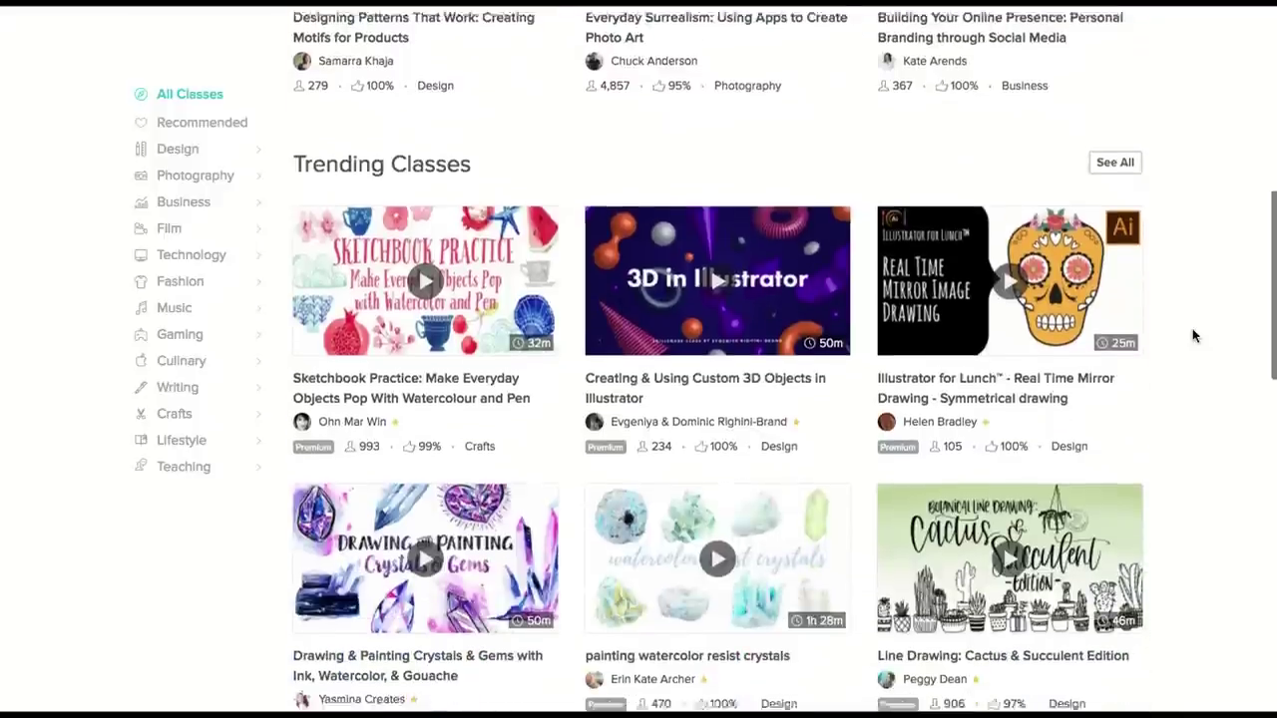
pyautogui.scroll(-3, 1194, 336)
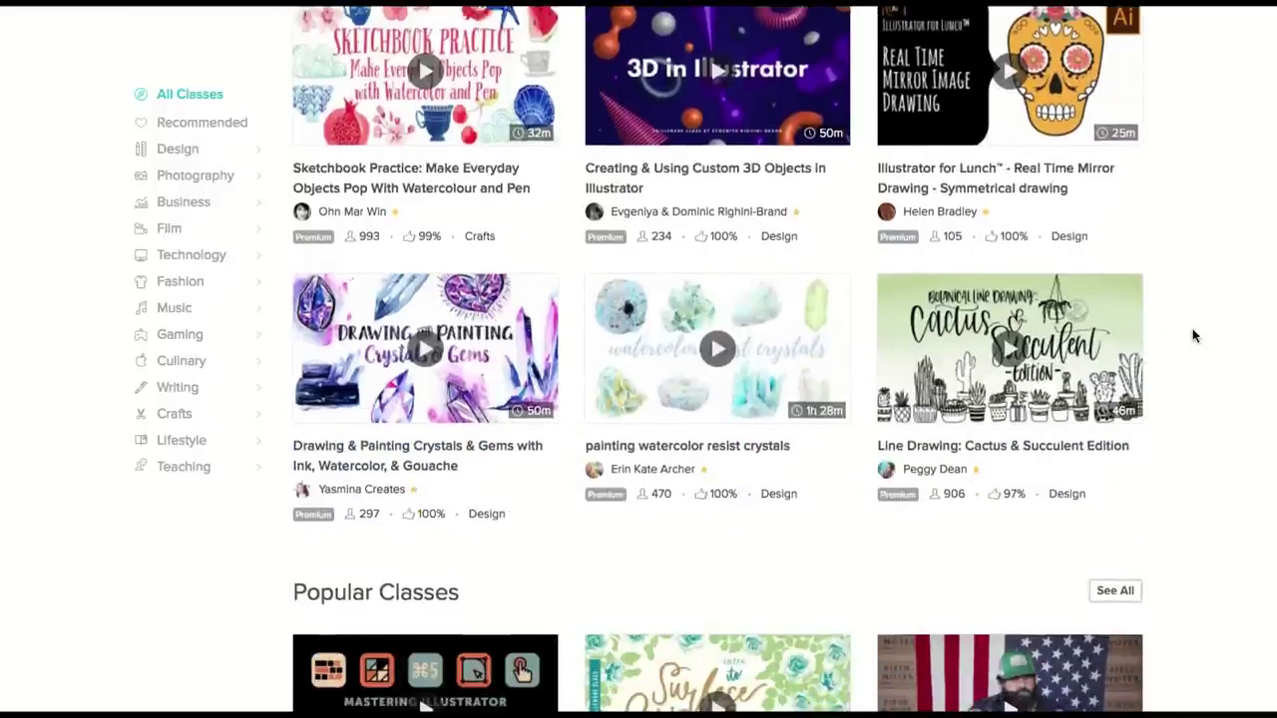
pyautogui.scroll(-4, 1194, 336)
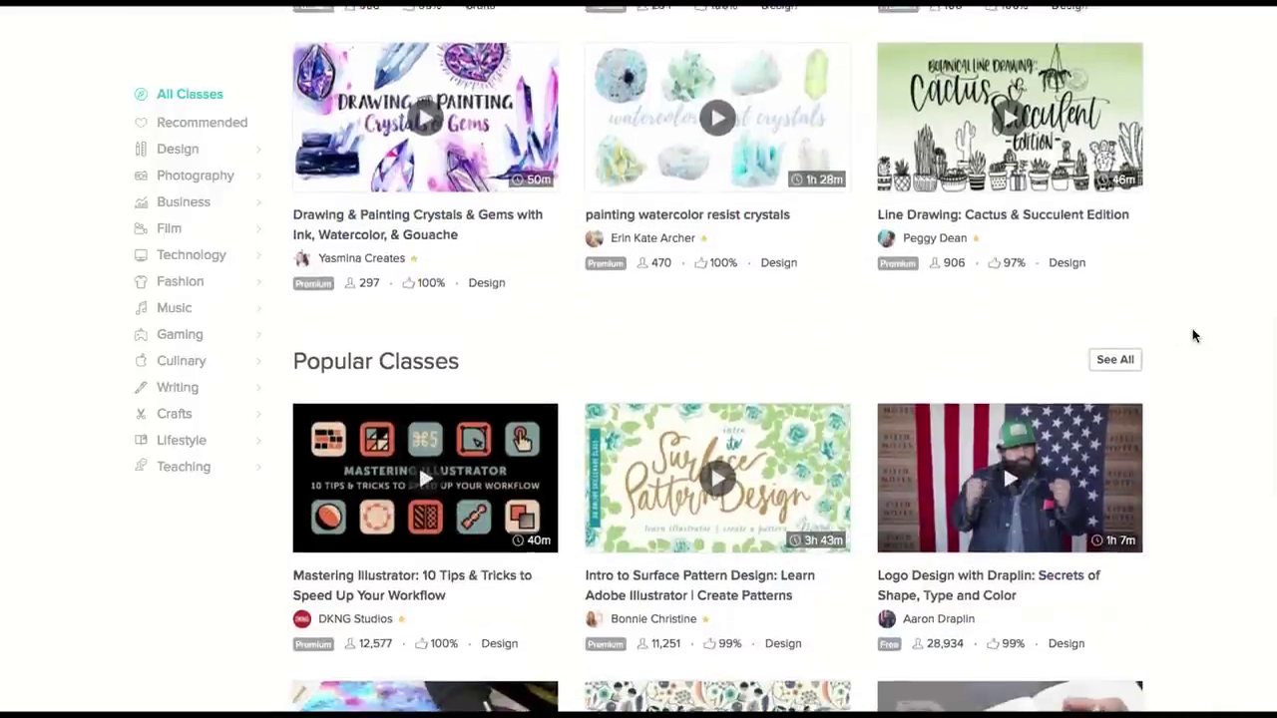
pyautogui.scroll(-2, 1192, 336)
pyautogui.scroll(-2, 1193, 336)
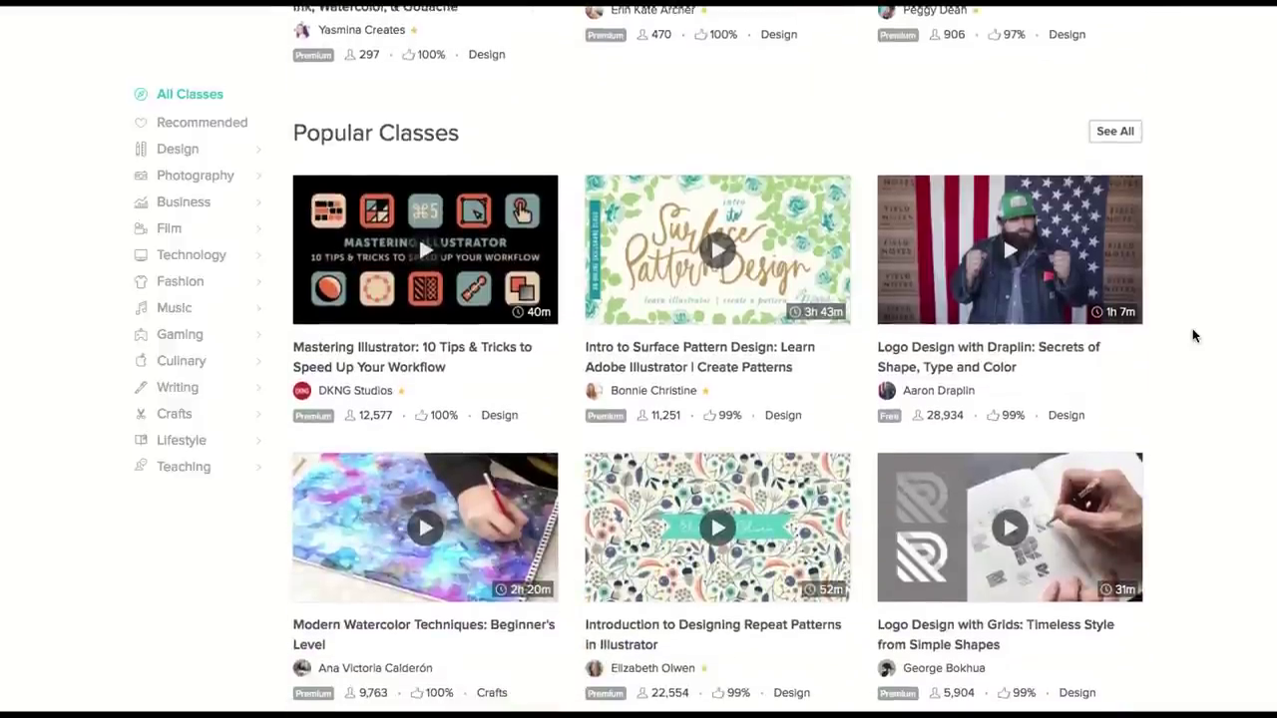
# Open the Logo Design with Draplin class page.
pyautogui.click(1008, 254)
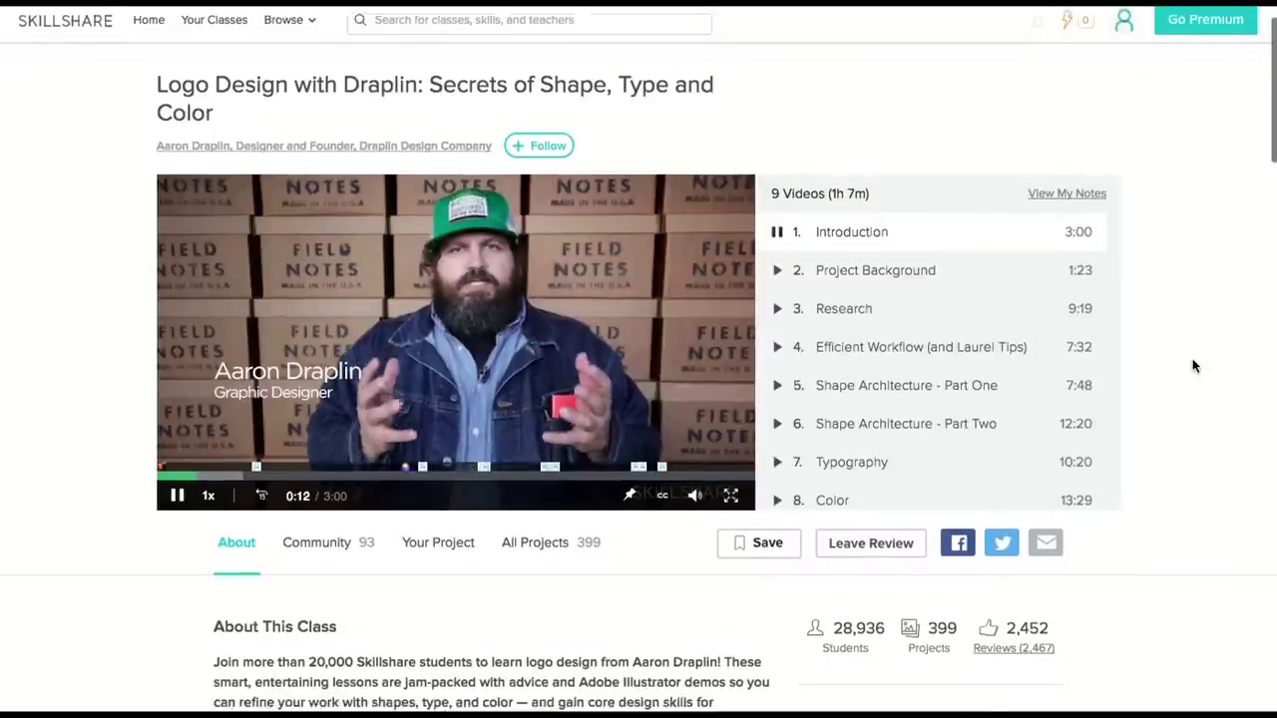
pyautogui.scroll(-2, 1195, 366)
pyautogui.scroll(-1, 1194, 366)
# Browse the class's All Projects gallery of student logo designs.
pyautogui.click(574, 404)
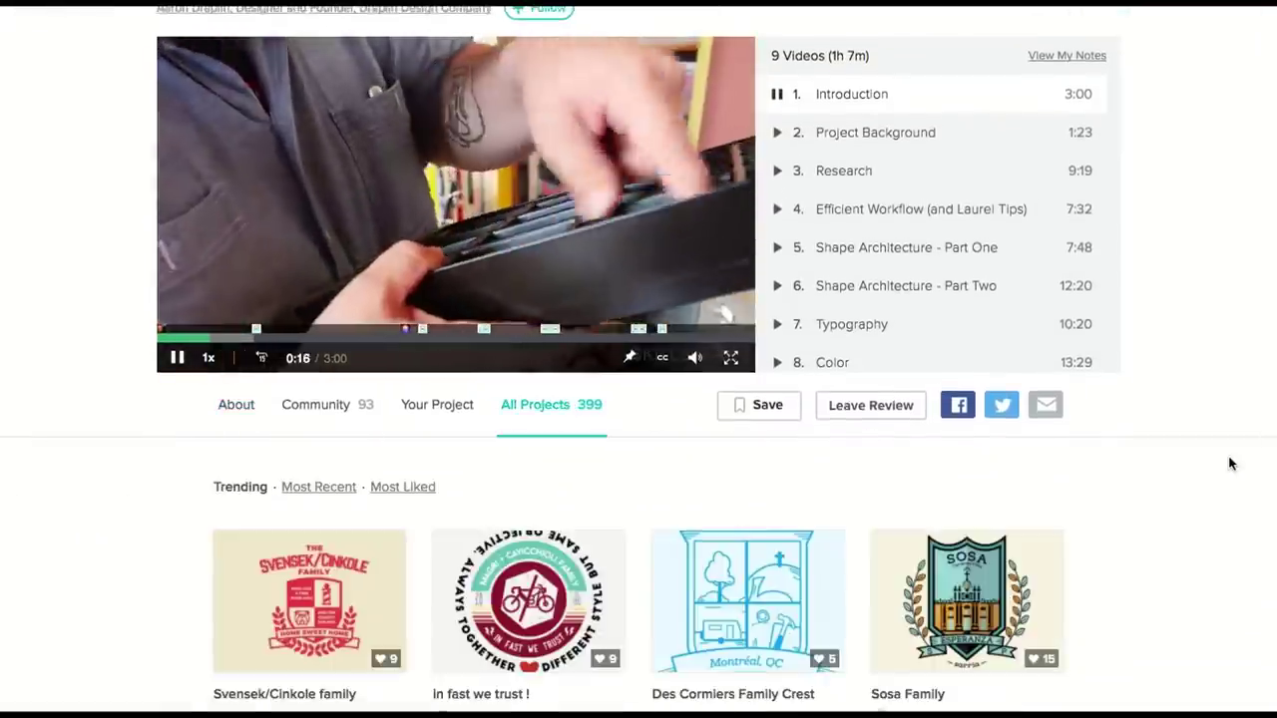
pyautogui.scroll(-4, 1230, 463)
pyautogui.scroll(-1, 1231, 463)
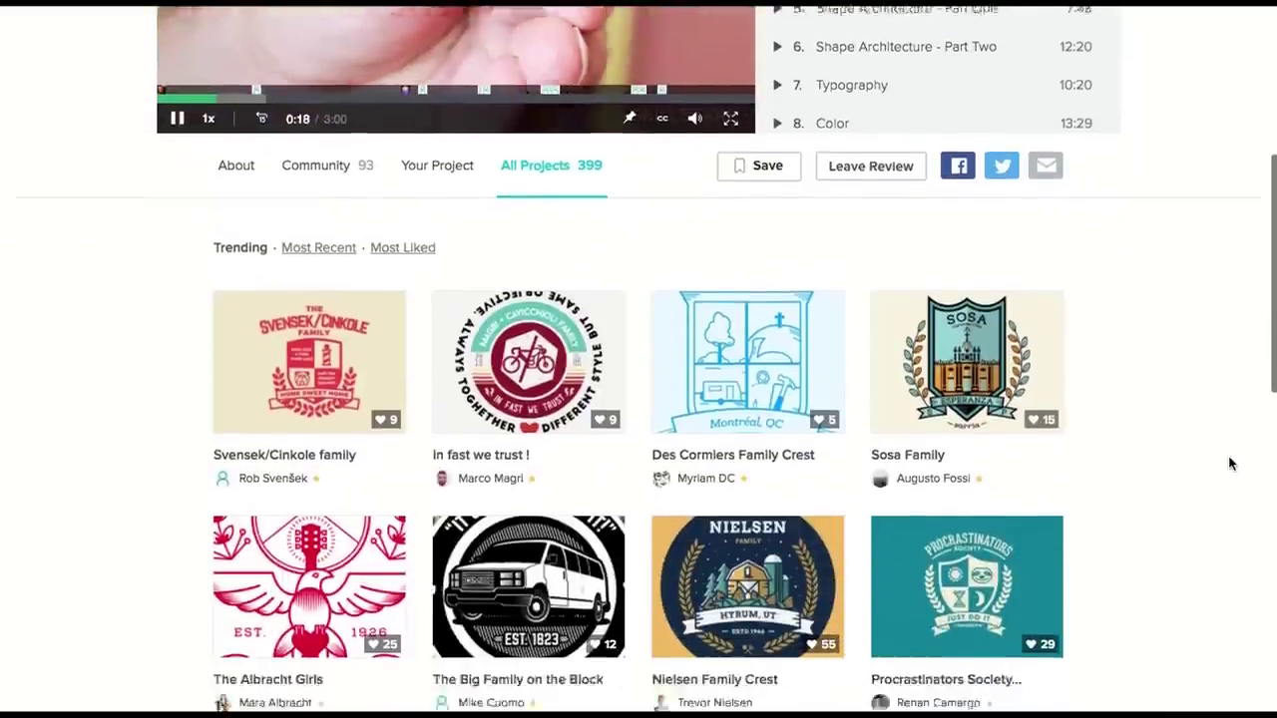
pyautogui.scroll(-3, 1230, 463)
pyautogui.scroll(-1, 1230, 463)
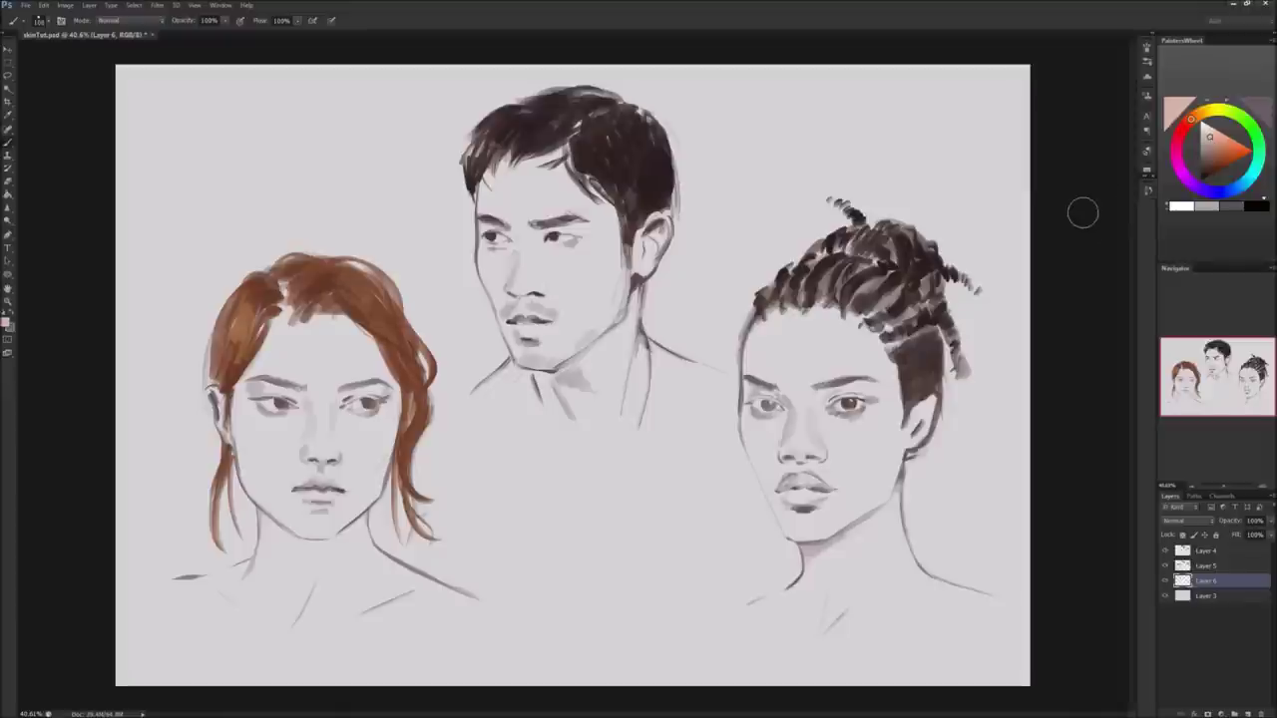
# Paint peach skin over the forehead, neck and shoulders, plus a darker hair strand.
pyautogui.moveTo(336, 320)
pyautogui.mouseDown()
pyautogui.moveTo(335, 371)
pyautogui.moveTo(384, 424)
pyautogui.moveTo(337, 349)
pyautogui.moveTo(300, 371)
pyautogui.moveTo(292, 321)
pyautogui.moveTo(239, 449)
pyautogui.moveTo(251, 474)
pyautogui.moveTo(277, 461)
pyautogui.moveTo(288, 362)
pyautogui.moveTo(319, 361)
pyautogui.moveTo(382, 477)
pyautogui.moveTo(349, 509)
pyautogui.moveTo(366, 486)
pyautogui.moveTo(352, 521)
pyautogui.moveTo(366, 550)
pyautogui.moveTo(321, 499)
pyautogui.moveTo(311, 528)
pyautogui.moveTo(281, 539)
pyautogui.moveTo(269, 488)
pyautogui.moveTo(251, 481)
pyautogui.moveTo(262, 565)
pyautogui.mouseUp()
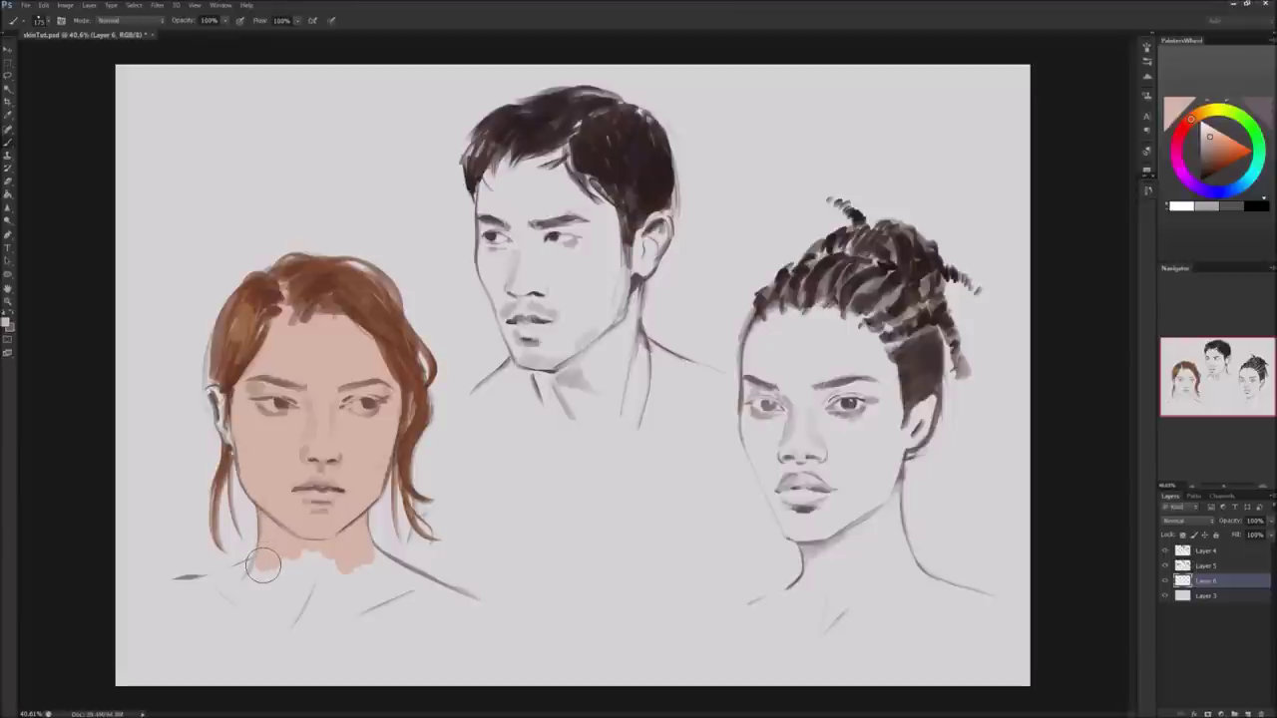
pyautogui.moveTo(263, 566)
pyautogui.mouseDown()
pyautogui.moveTo(206, 579)
pyautogui.moveTo(305, 592)
pyautogui.moveTo(342, 613)
pyautogui.moveTo(356, 541)
pyautogui.moveTo(442, 599)
pyautogui.moveTo(389, 596)
pyautogui.moveTo(365, 607)
pyautogui.moveTo(365, 630)
pyautogui.moveTo(301, 637)
pyautogui.mouseUp()
pyautogui.moveTo(219, 392); pyautogui.dragTo(224, 446)
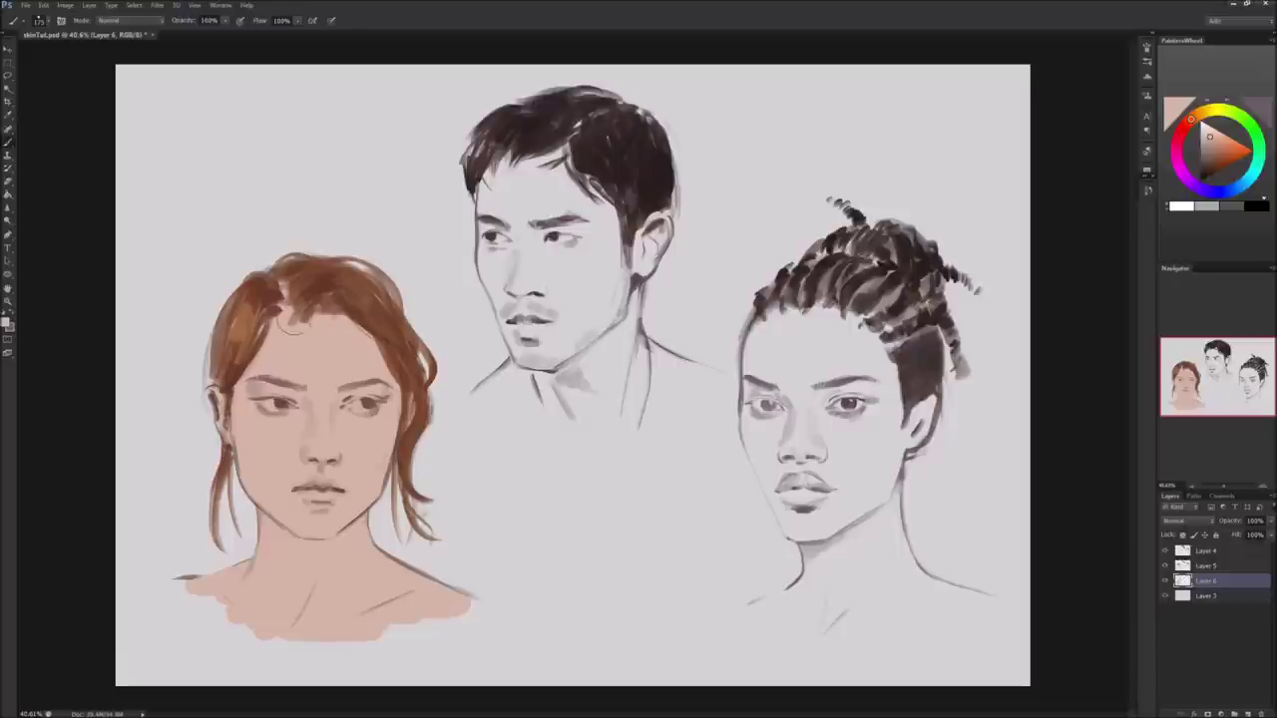
# Try lighter skin strokes with a larger brush over forehead, nose and cheek, then undo them.
pyautogui.press(']')
pyautogui.press(']')
pyautogui.click(1206, 129)
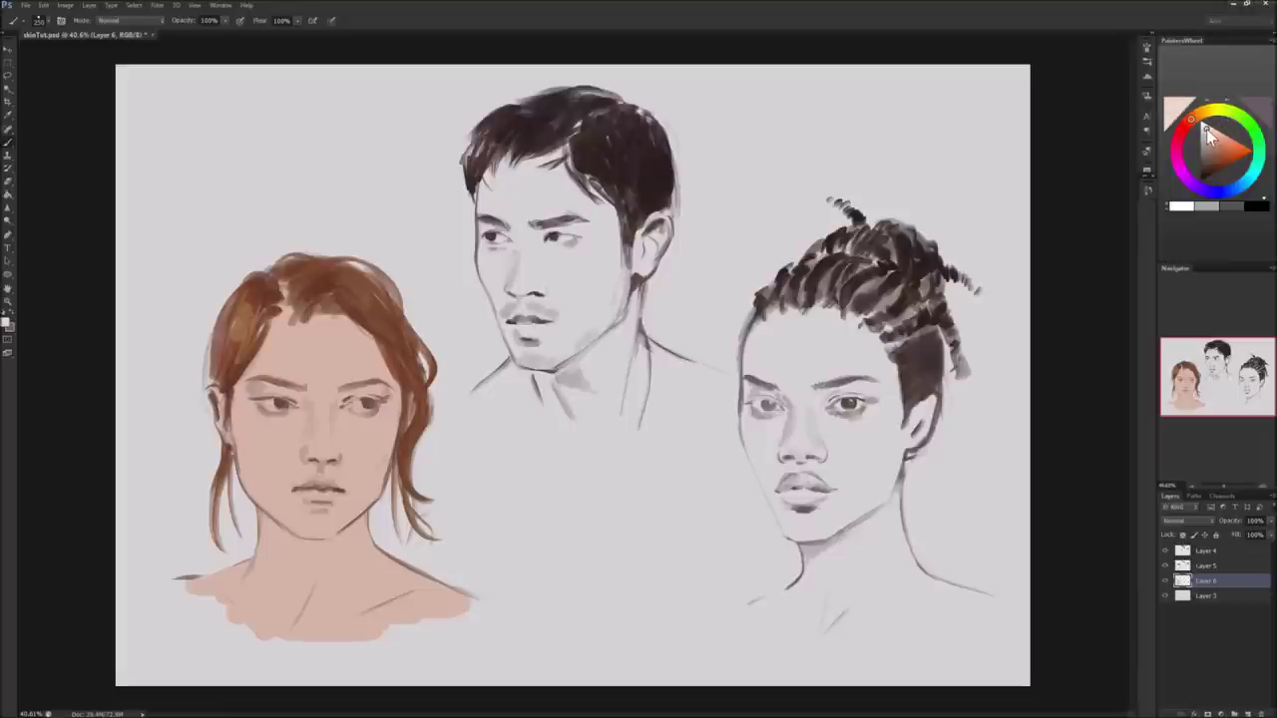
pyautogui.press(']')
pyautogui.press(']')
pyautogui.moveTo(349, 279)
pyautogui.mouseDown()
pyautogui.moveTo(336, 501)
pyautogui.moveTo(316, 574)
pyautogui.moveTo(285, 585)
pyautogui.moveTo(357, 539)
pyautogui.moveTo(399, 613)
pyautogui.moveTo(223, 594)
pyautogui.moveTo(427, 612)
pyautogui.mouseUp()
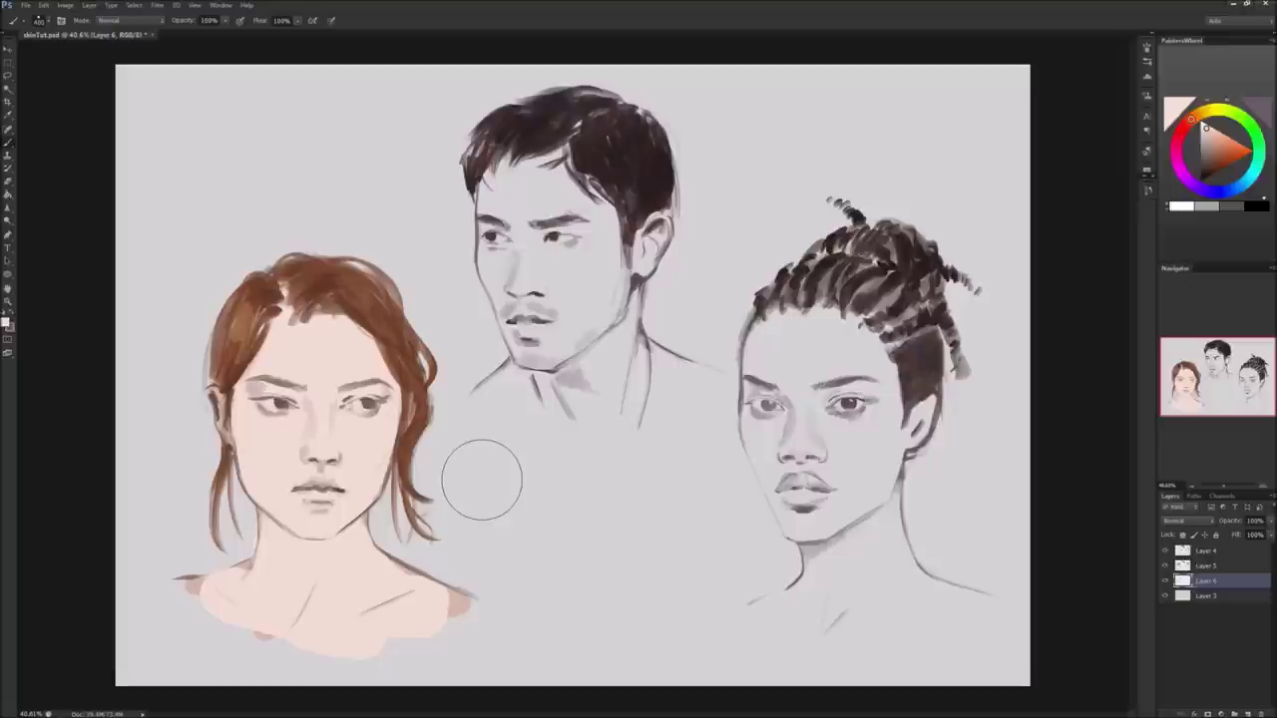
pyautogui.hotkey('ctrl', 'z')
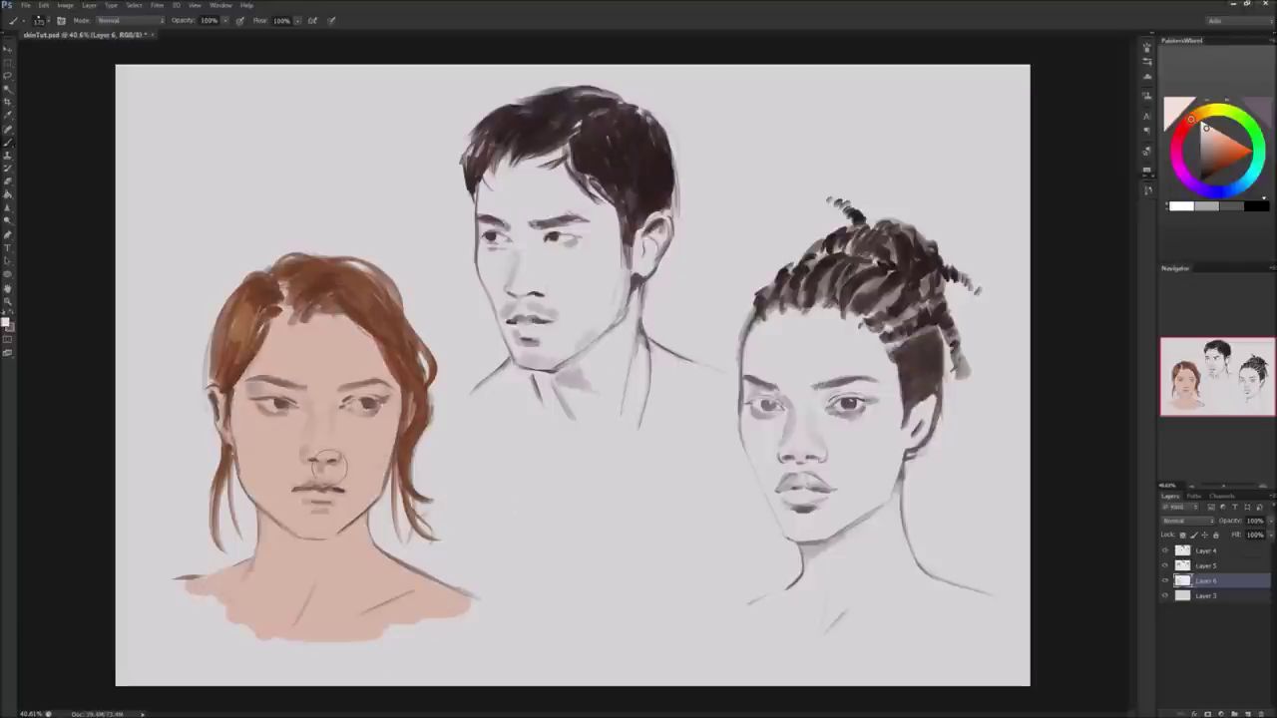
# Choose a large soft brush preset and lock transparent pixels on Layer 6.
pyautogui.rightClick(333, 468)
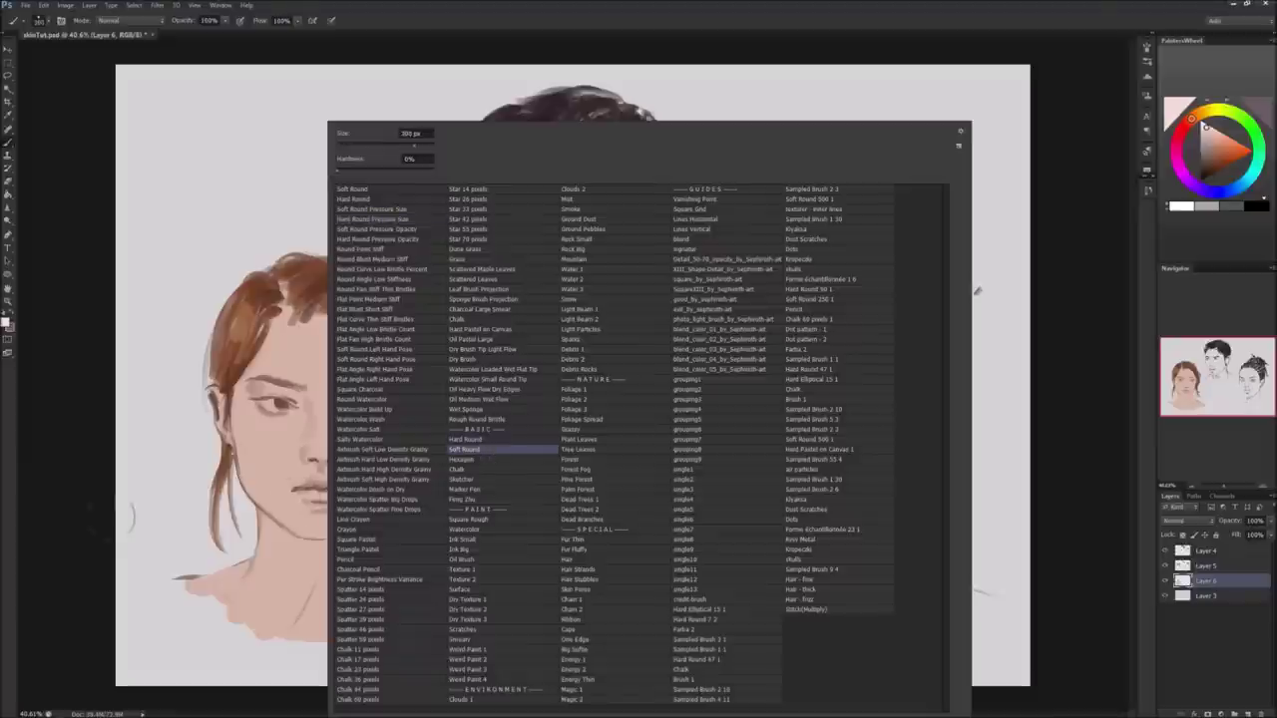
pyautogui.doubleClick(493, 447)
pyautogui.press(']')
pyautogui.press(']')
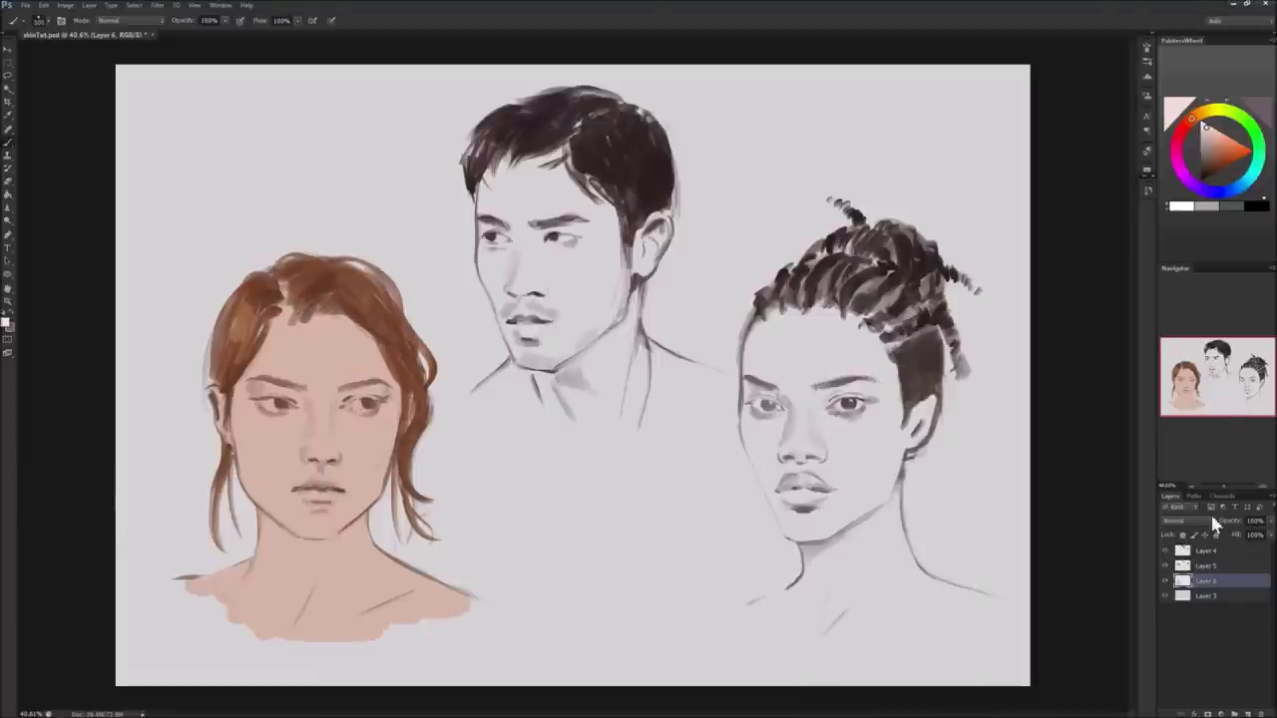
pyautogui.click(1184, 537)
# Sample the face's skin colour and shift it to a darker pinkish tone.
pyautogui.keyDown('alt'); pyautogui.click(357, 441); pyautogui.keyUp('alt')
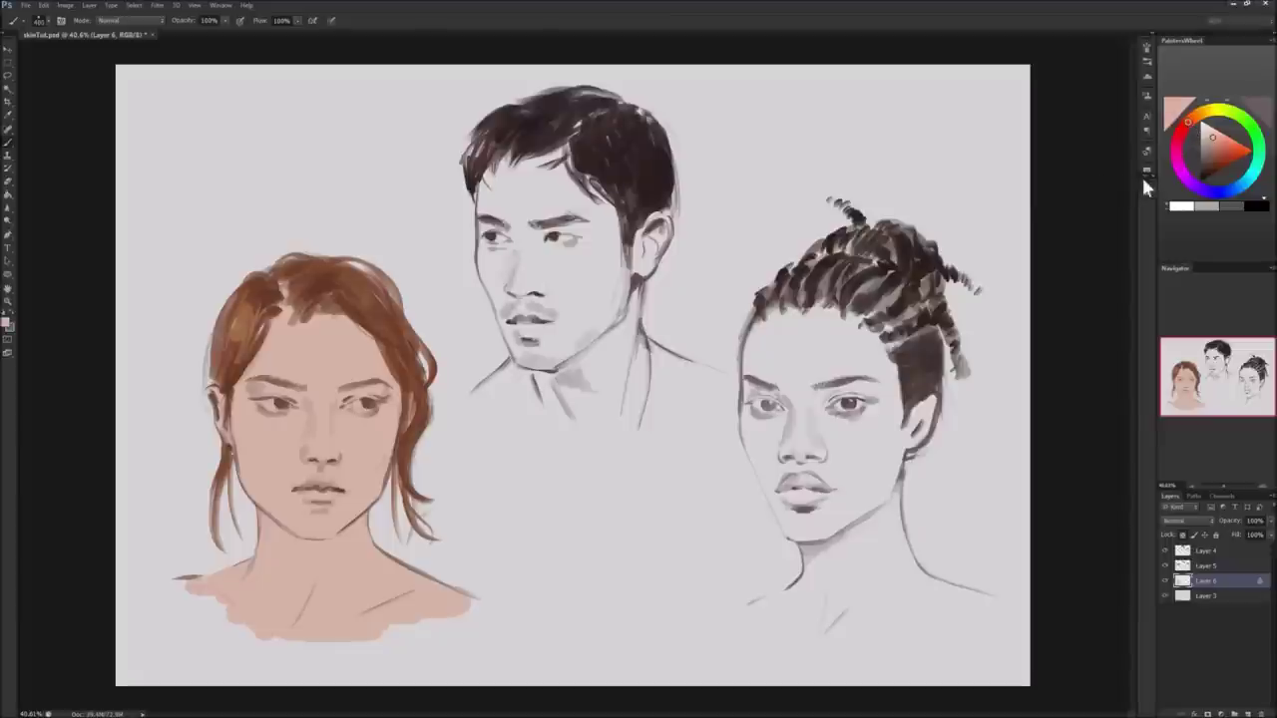
pyautogui.click(1216, 148)
pyautogui.click(1184, 127)
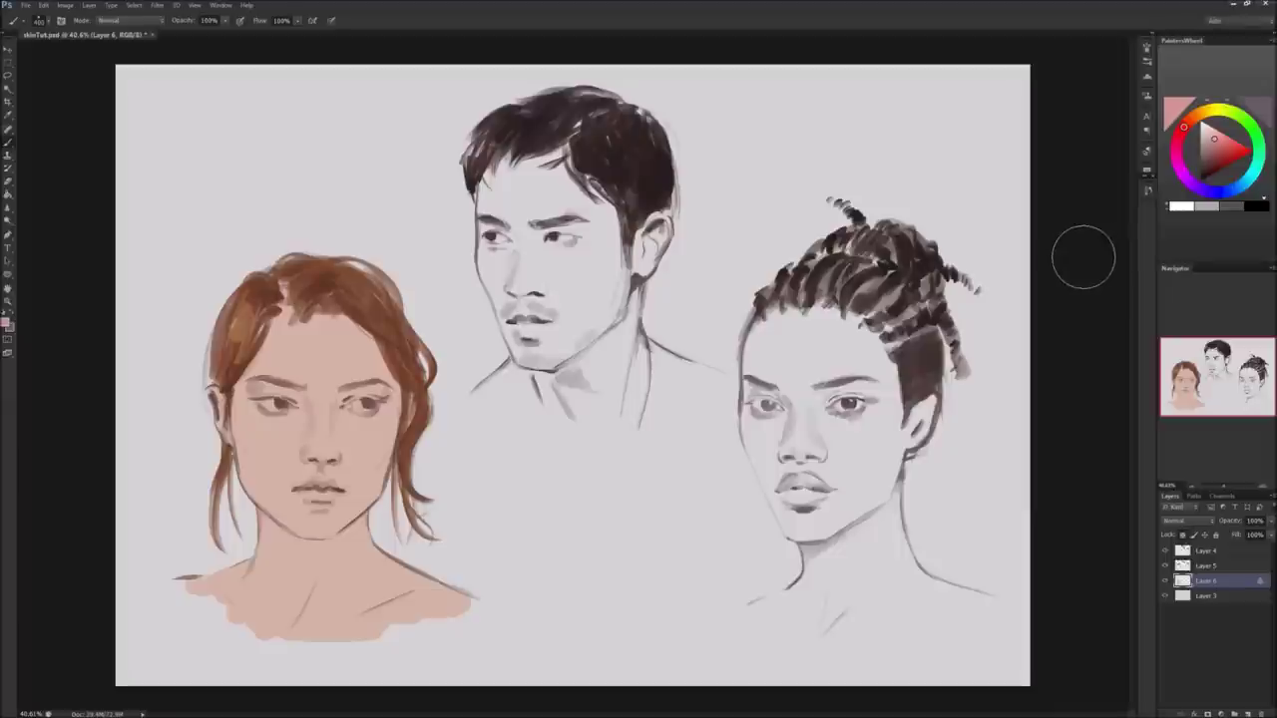
pyautogui.rightClick(511, 367)
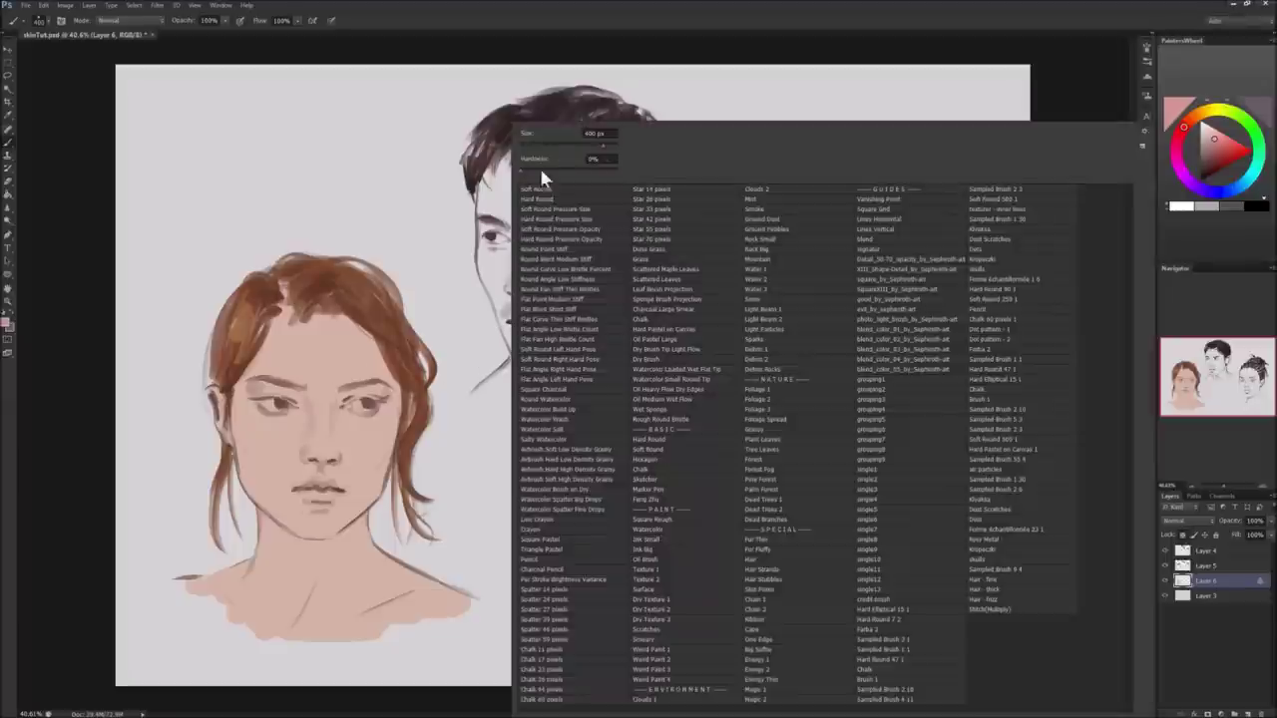
# Resize the soft brush and paint pink blush over the cheeks and nose.
pyautogui.moveTo(605, 150); pyautogui.dragTo(583, 152)
pyautogui.press('Return')
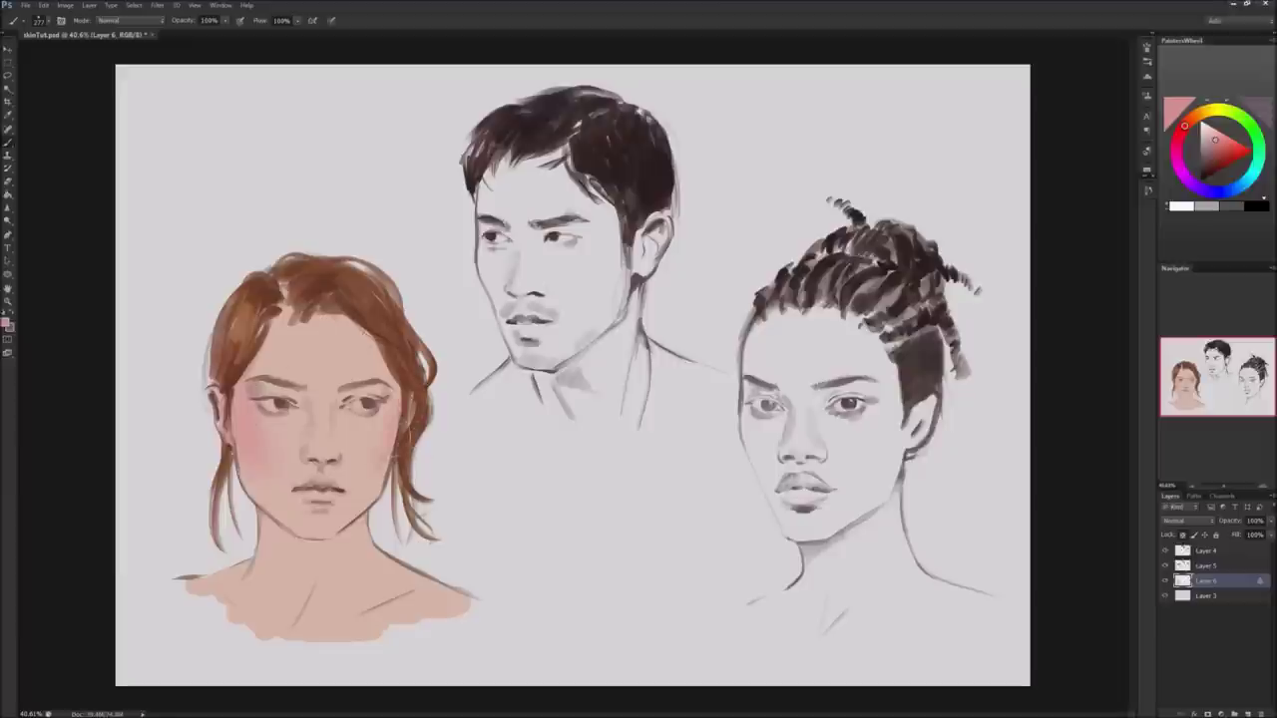
pyautogui.moveTo(321, 454); pyautogui.dragTo(333, 433)
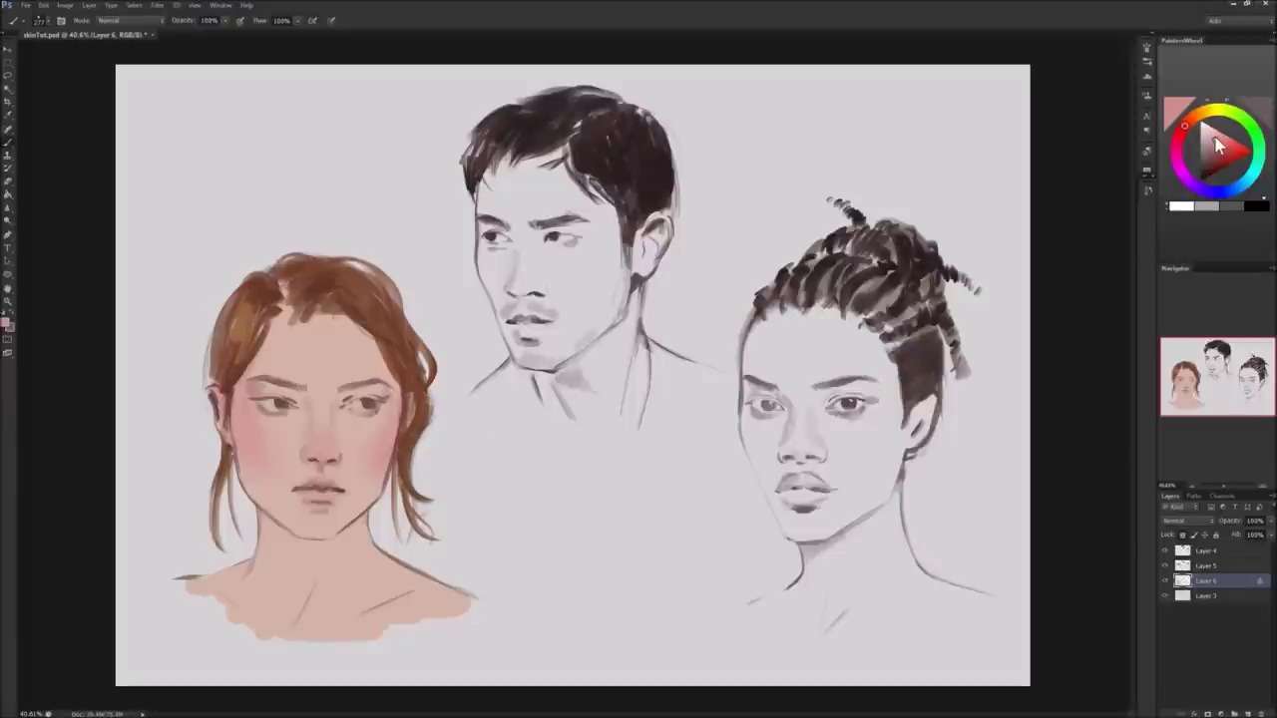
# Sample forehead skin for a warm hairline highlight, then sample the hair colour.
pyautogui.keyDown('alt'); pyautogui.click(338, 345); pyautogui.keyUp('alt')
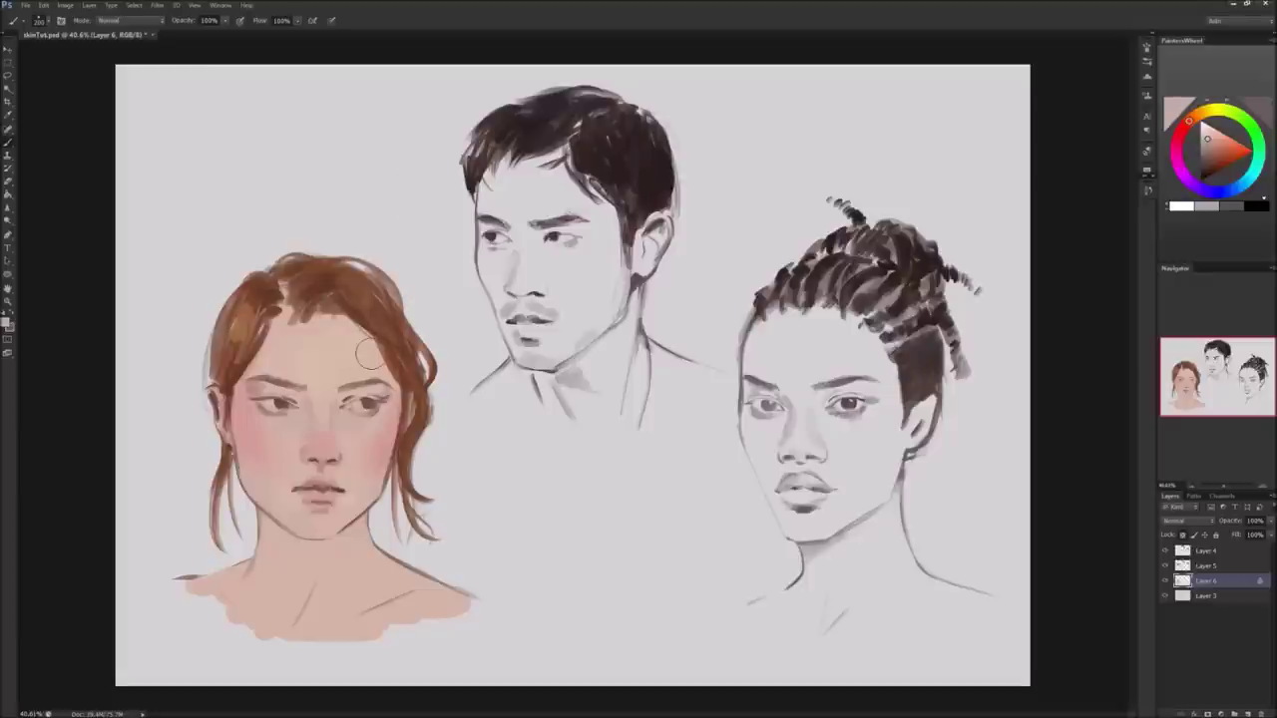
pyautogui.keyDown('alt'); pyautogui.click(365, 347); pyautogui.keyUp('alt')
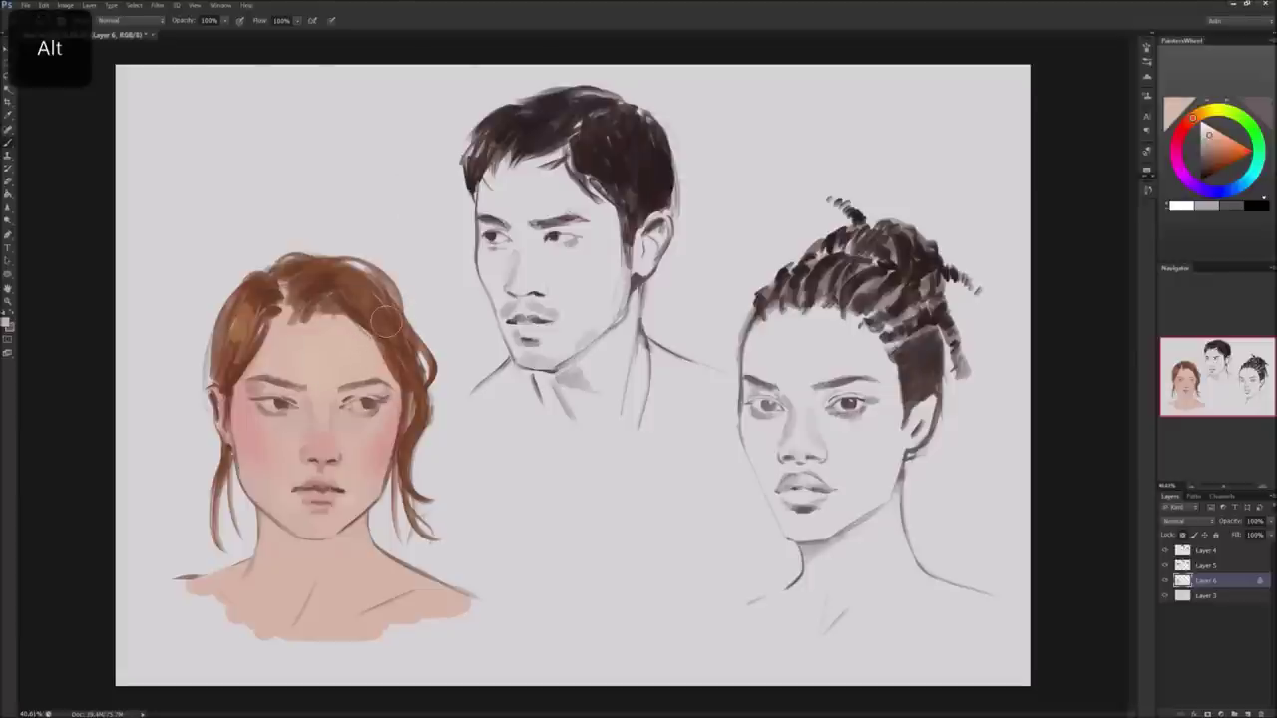
# Add a new layer clipped to the skin layer and pick a forehead-based skin tone.
pyautogui.click(1248, 713)
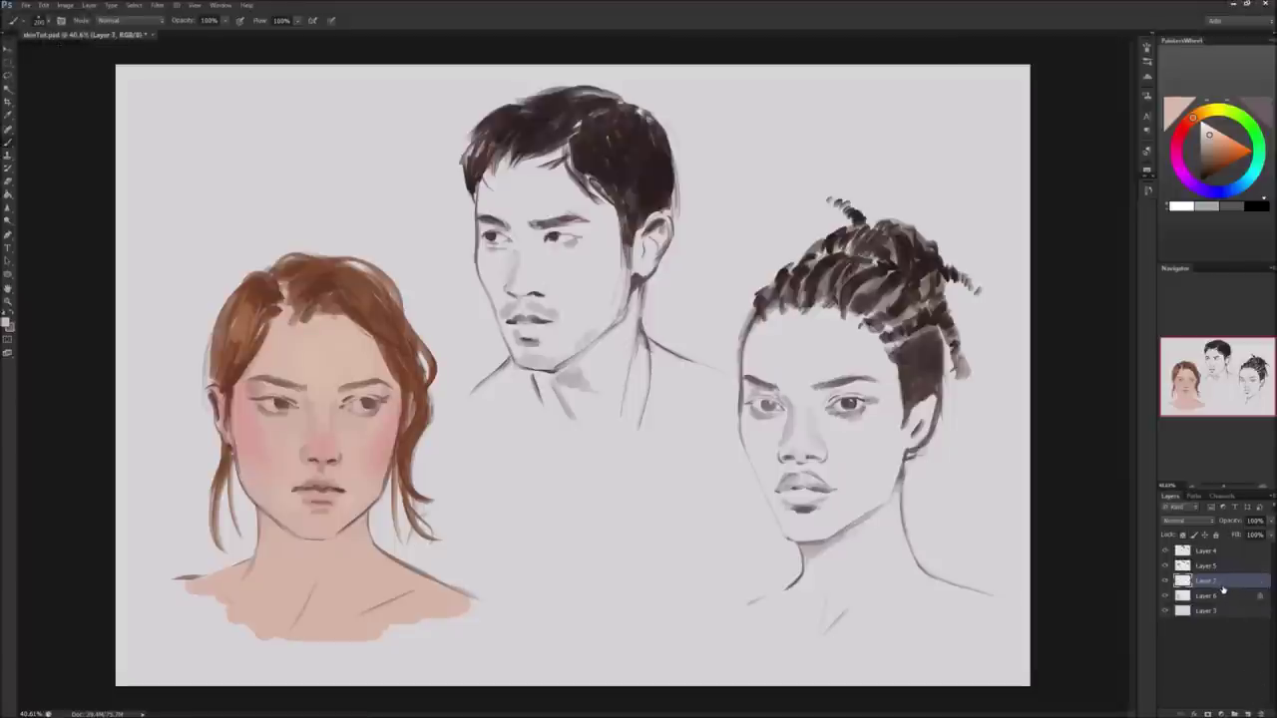
pyautogui.keyDown('alt'); pyautogui.click(1221, 589); pyautogui.keyUp('alt')
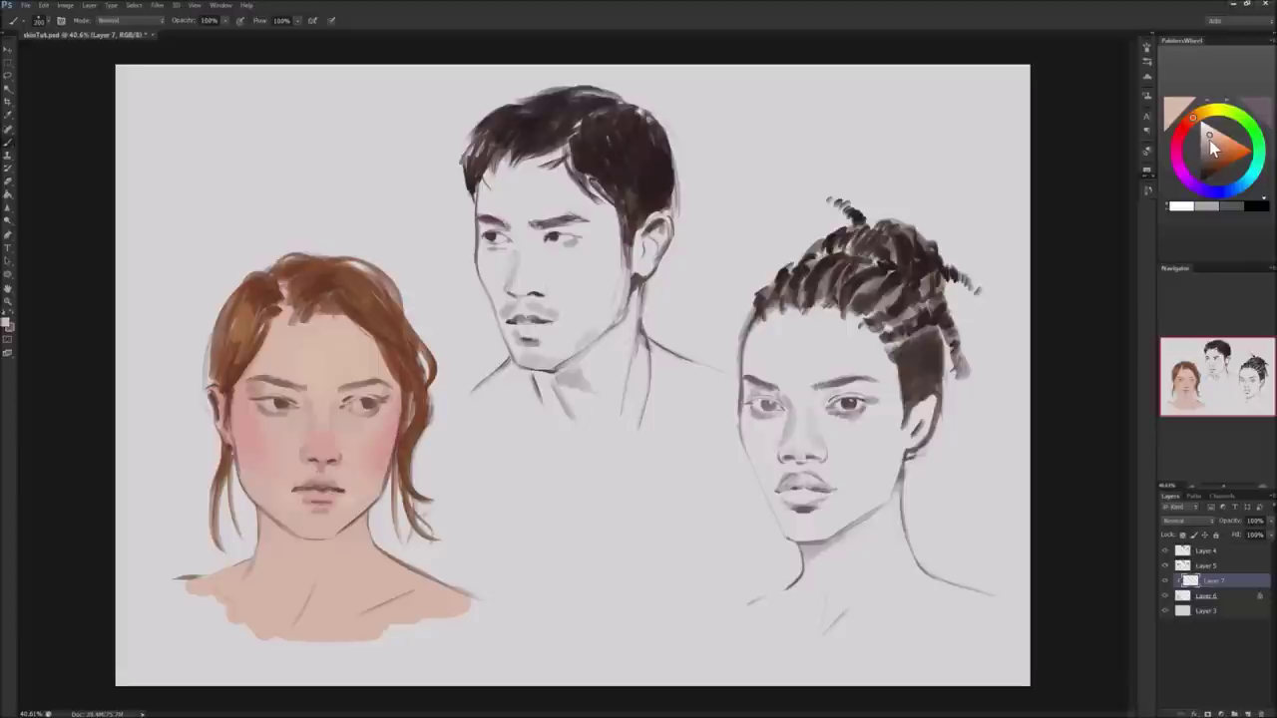
pyautogui.click(1211, 140)
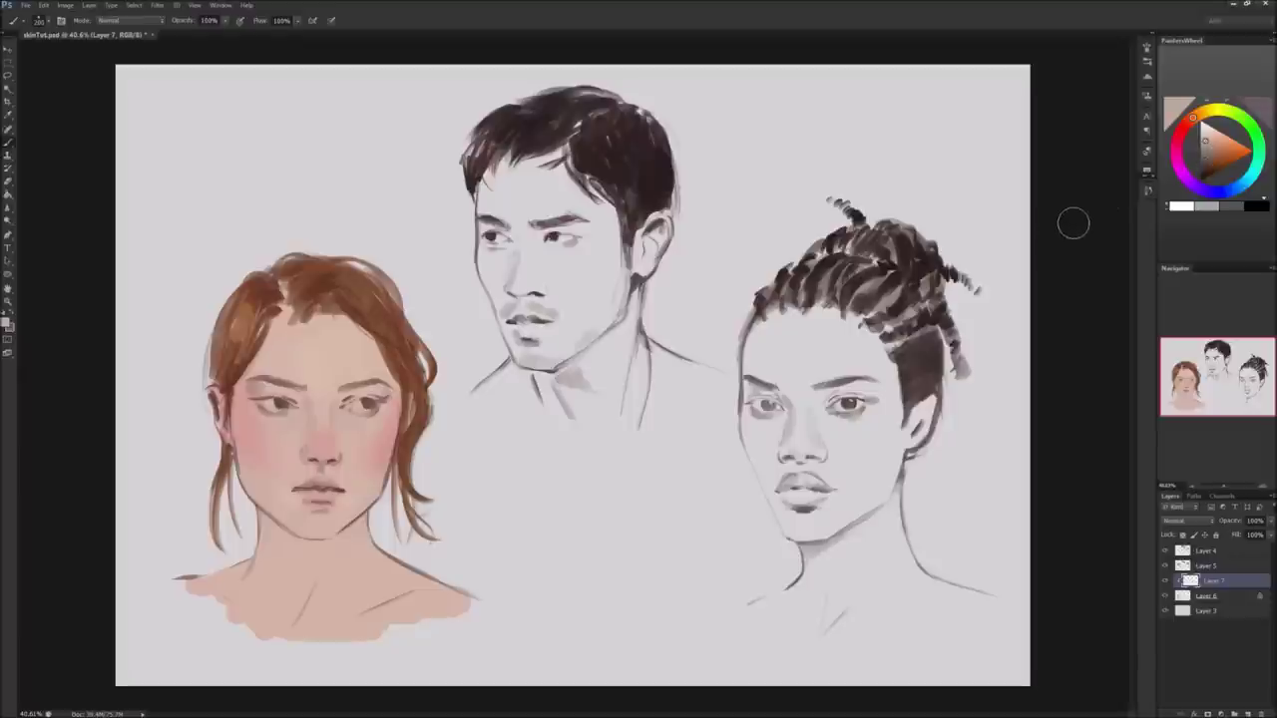
pyautogui.moveTo(1209, 147); pyautogui.dragTo(1210, 139)
pyautogui.keyDown('alt'); pyautogui.click(342, 344); pyautogui.keyUp('alt')
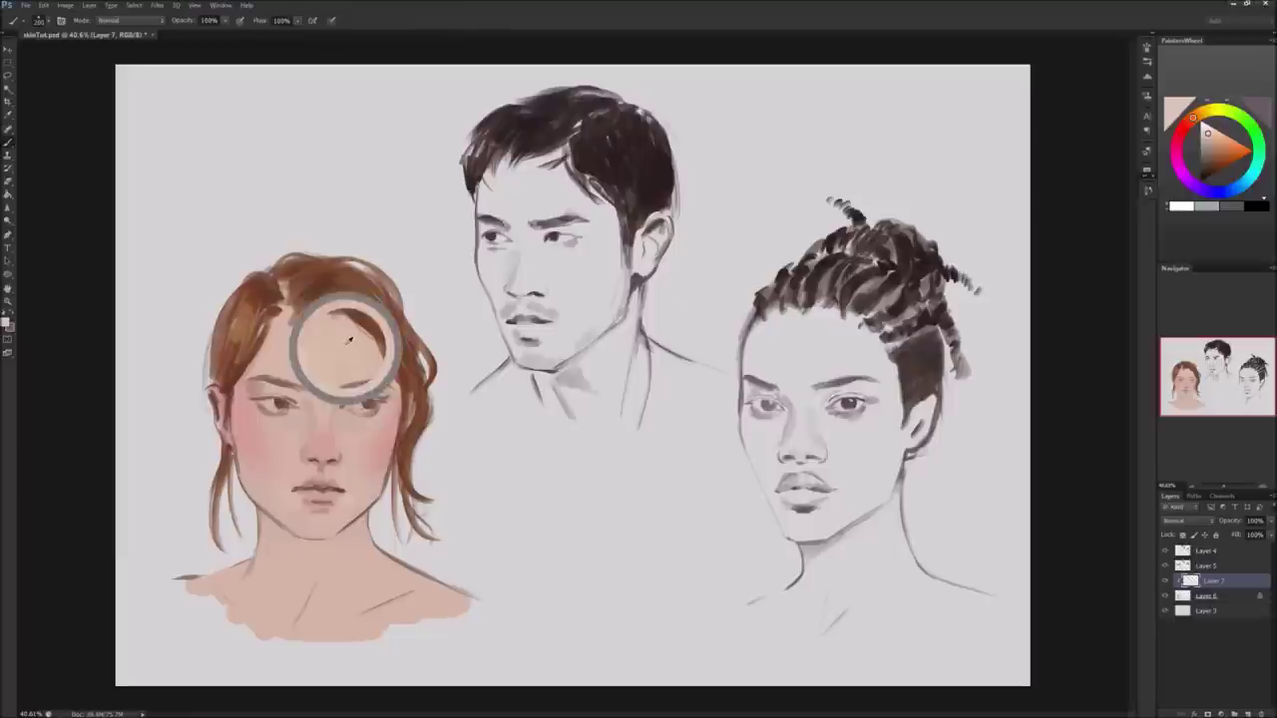
pyautogui.click(1210, 139)
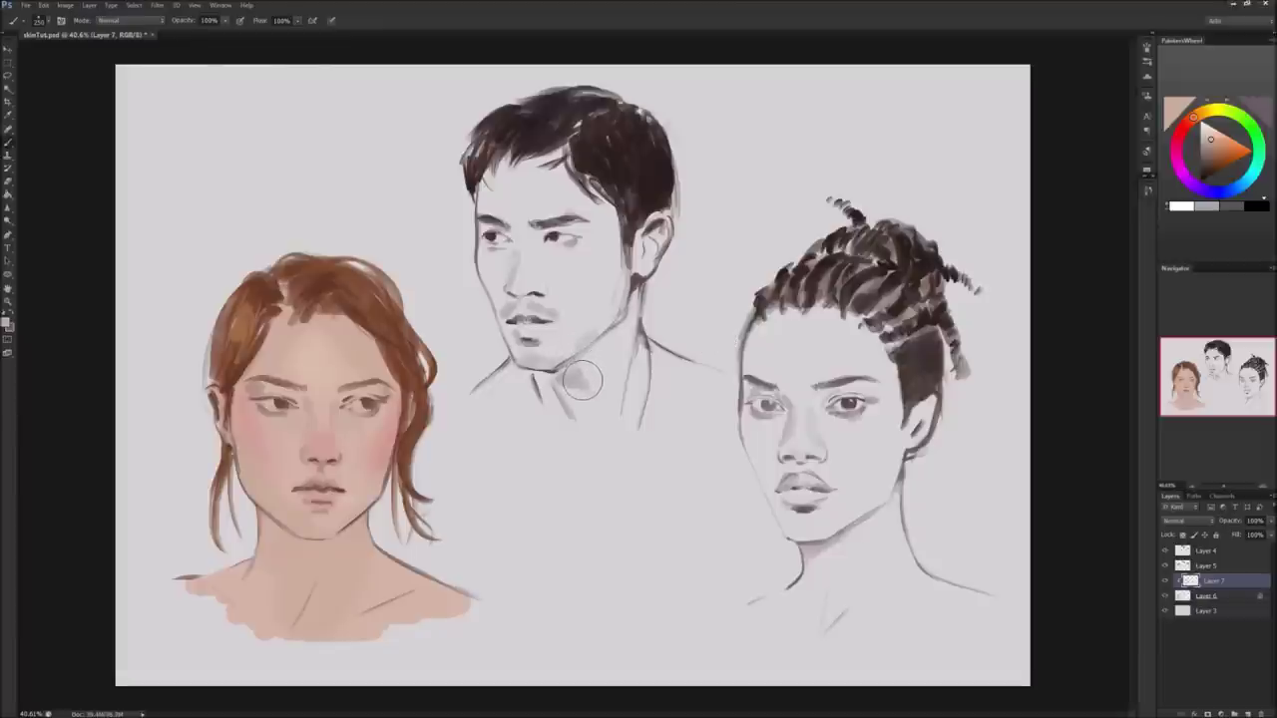
# Lighten the forehead, darken the hairline, and shade the neck and chin under the lip.
pyautogui.moveTo(299, 329); pyautogui.dragTo(385, 337)
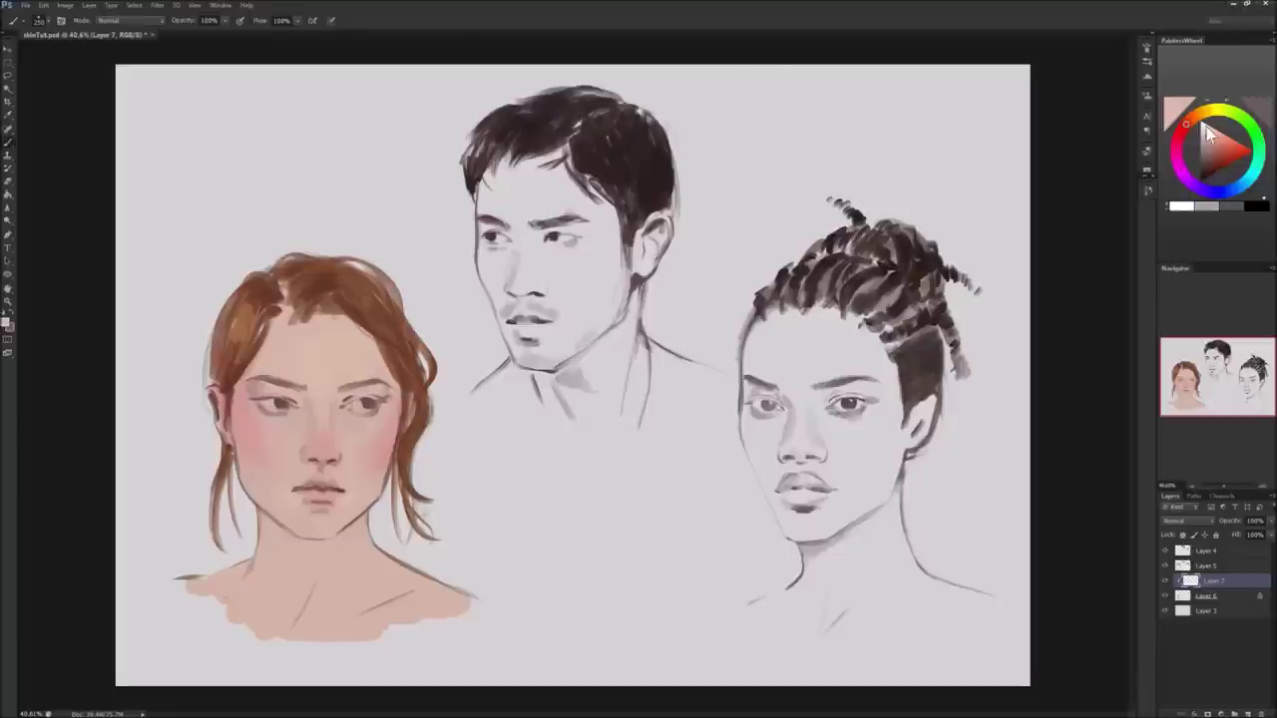
pyautogui.click(1214, 145)
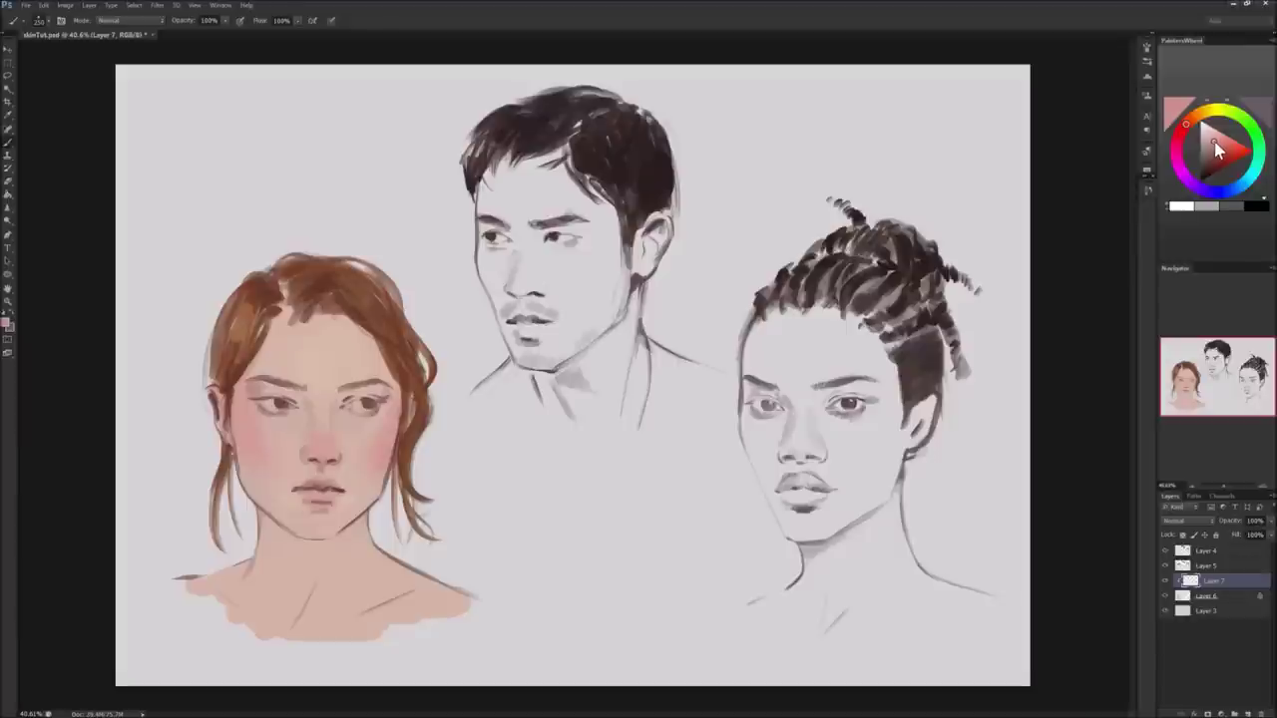
pyautogui.moveTo(265, 364); pyautogui.dragTo(324, 312)
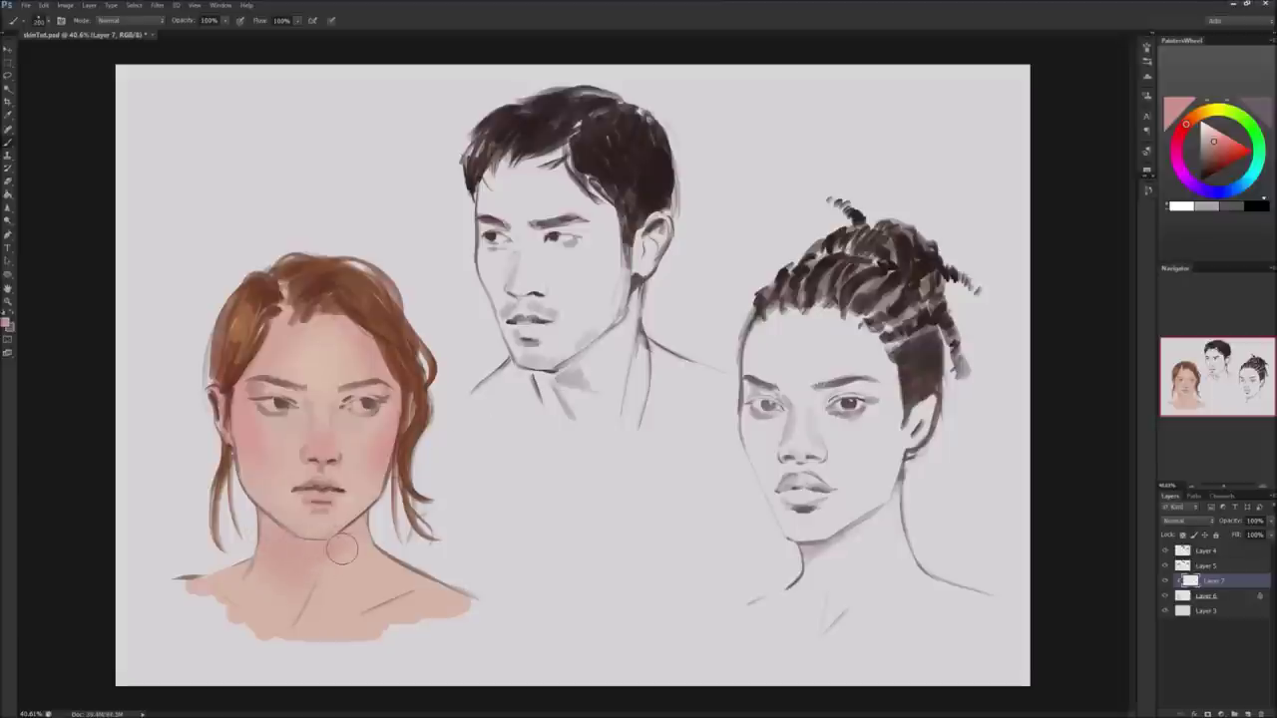
pyautogui.moveTo(351, 556); pyautogui.dragTo(309, 524)
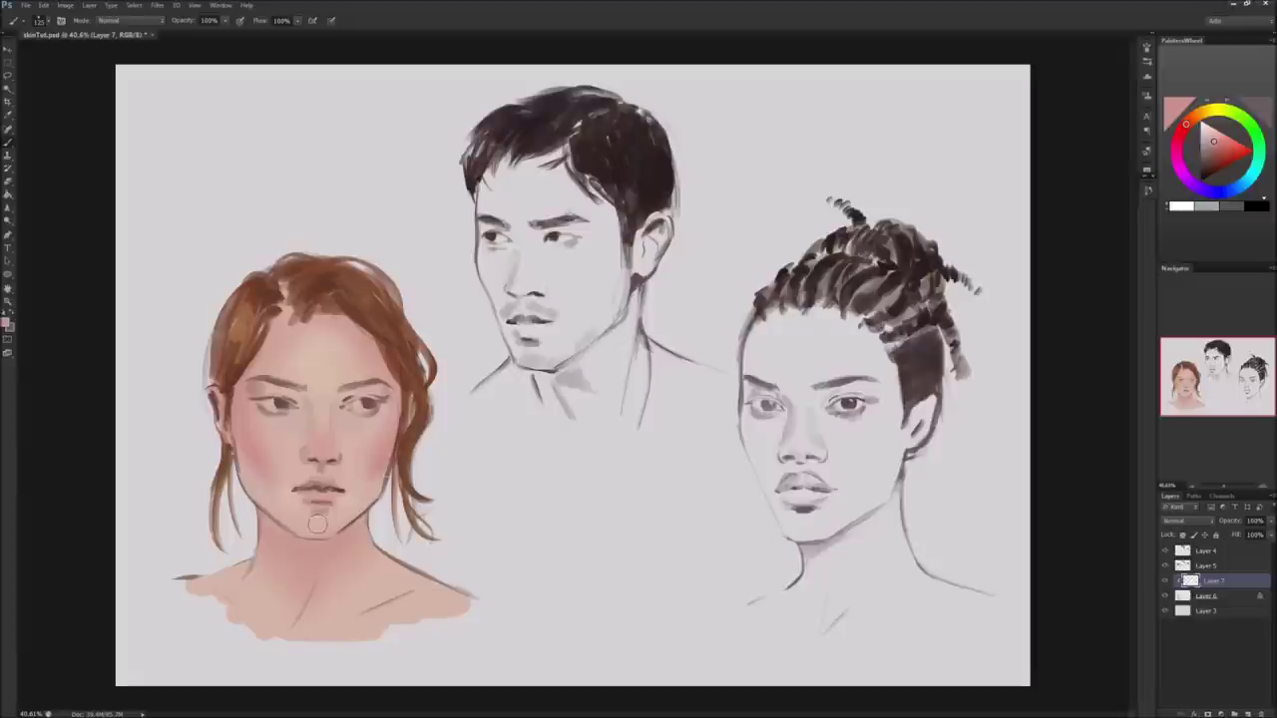
pyautogui.moveTo(322, 507)
pyautogui.mouseDown()
pyautogui.moveTo(299, 505)
pyautogui.moveTo(329, 505)
pyautogui.mouseUp()
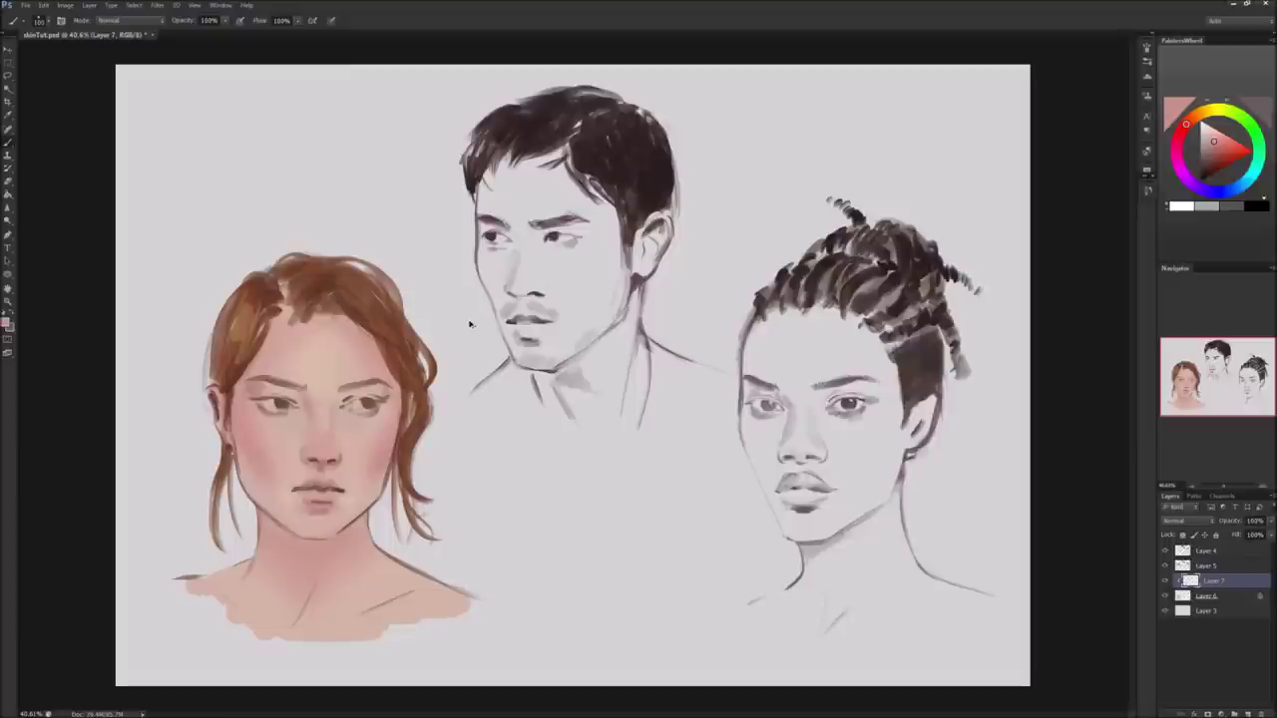
pyautogui.click(1189, 122)
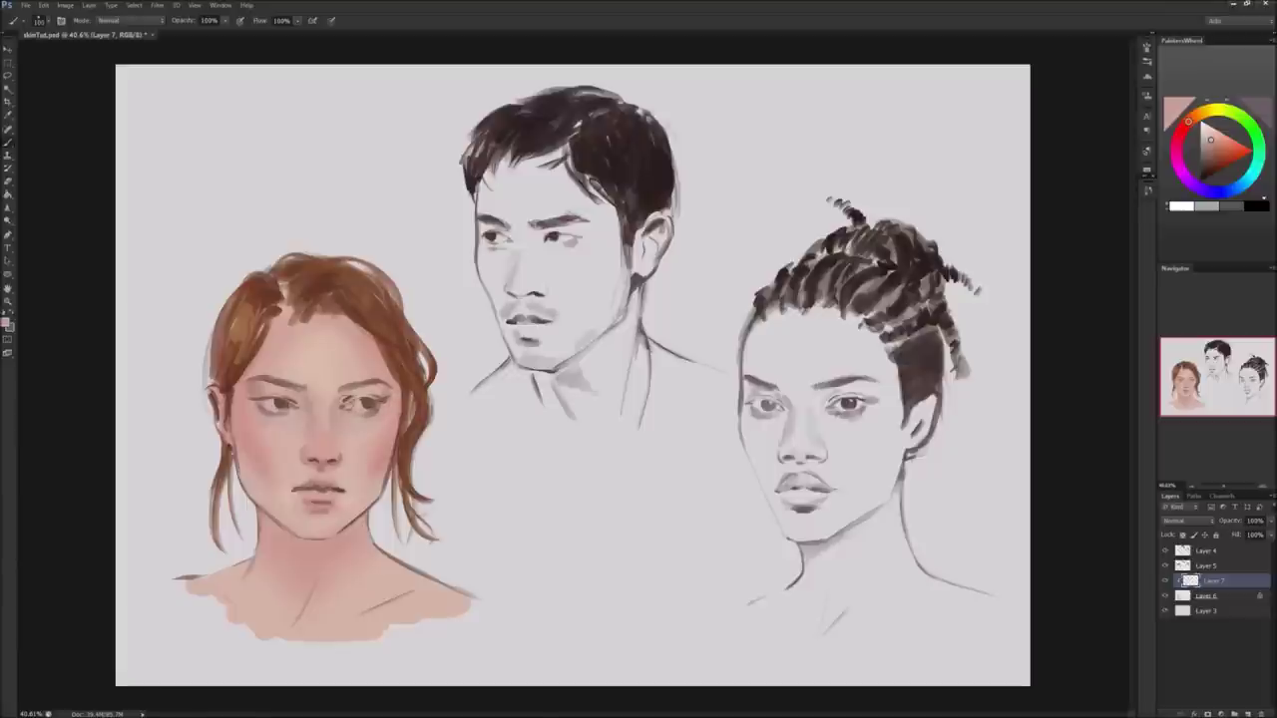
# Extend the eye's outer corner and sample skin colours from the neck and shoulder.
pyautogui.moveTo(372, 394); pyautogui.dragTo(383, 388)
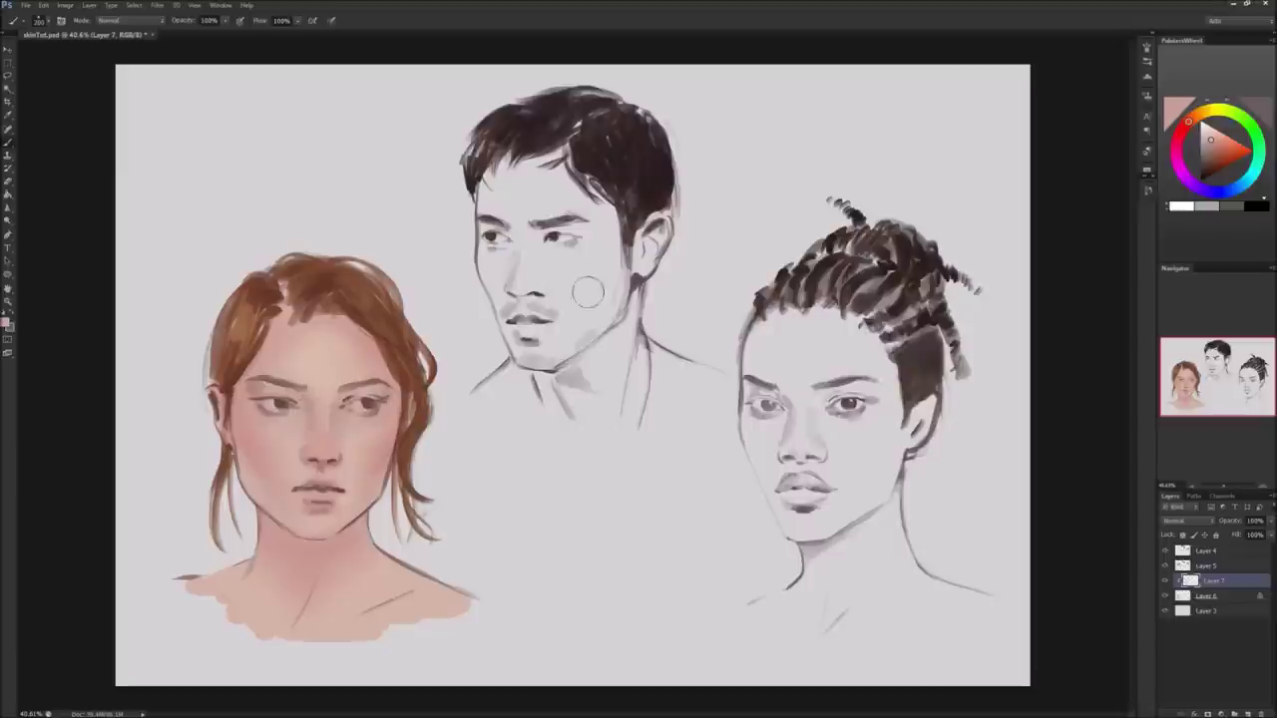
pyautogui.keyDown('alt'); pyautogui.click(322, 551); pyautogui.keyUp('alt')
pyautogui.keyDown('alt'); pyautogui.click(309, 557); pyautogui.keyUp('alt')
pyautogui.keyDown('alt'); pyautogui.click(413, 594); pyautogui.keyUp('alt')
pyautogui.keyDown('alt'); pyautogui.click(367, 565); pyautogui.keyUp('alt')
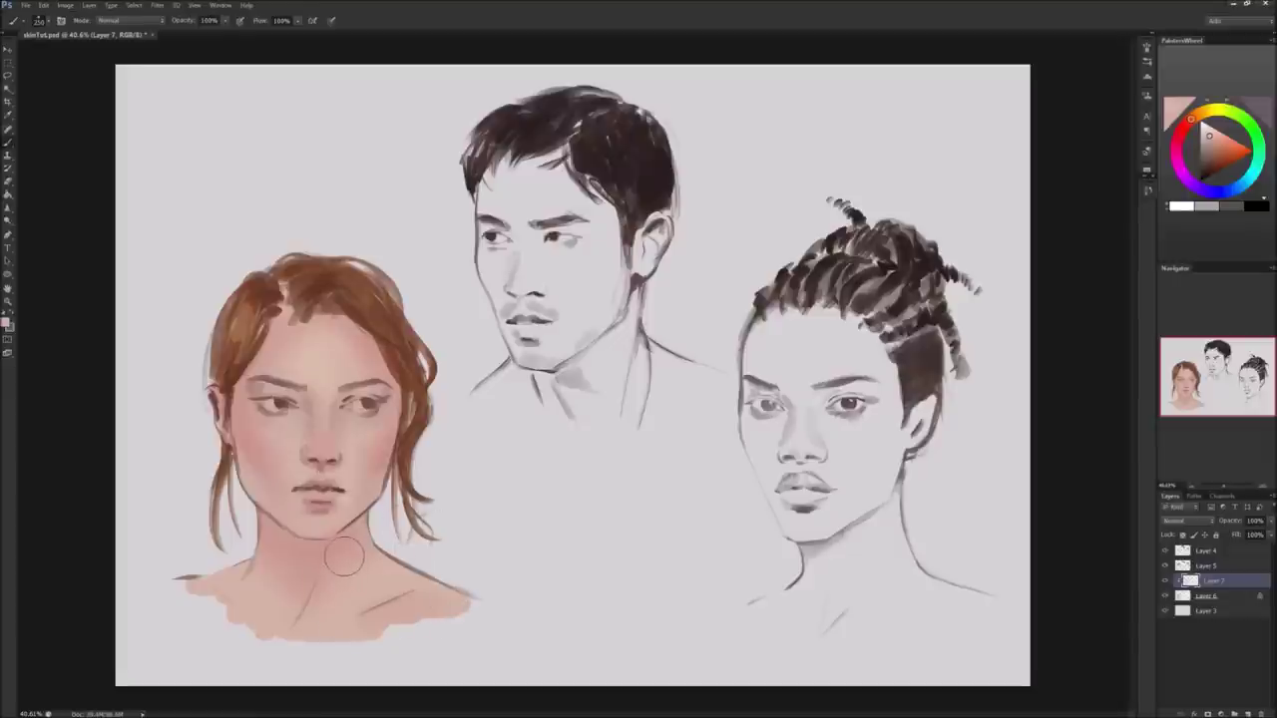
pyautogui.keyDown('alt'); pyautogui.click(386, 497); pyautogui.keyUp('alt')
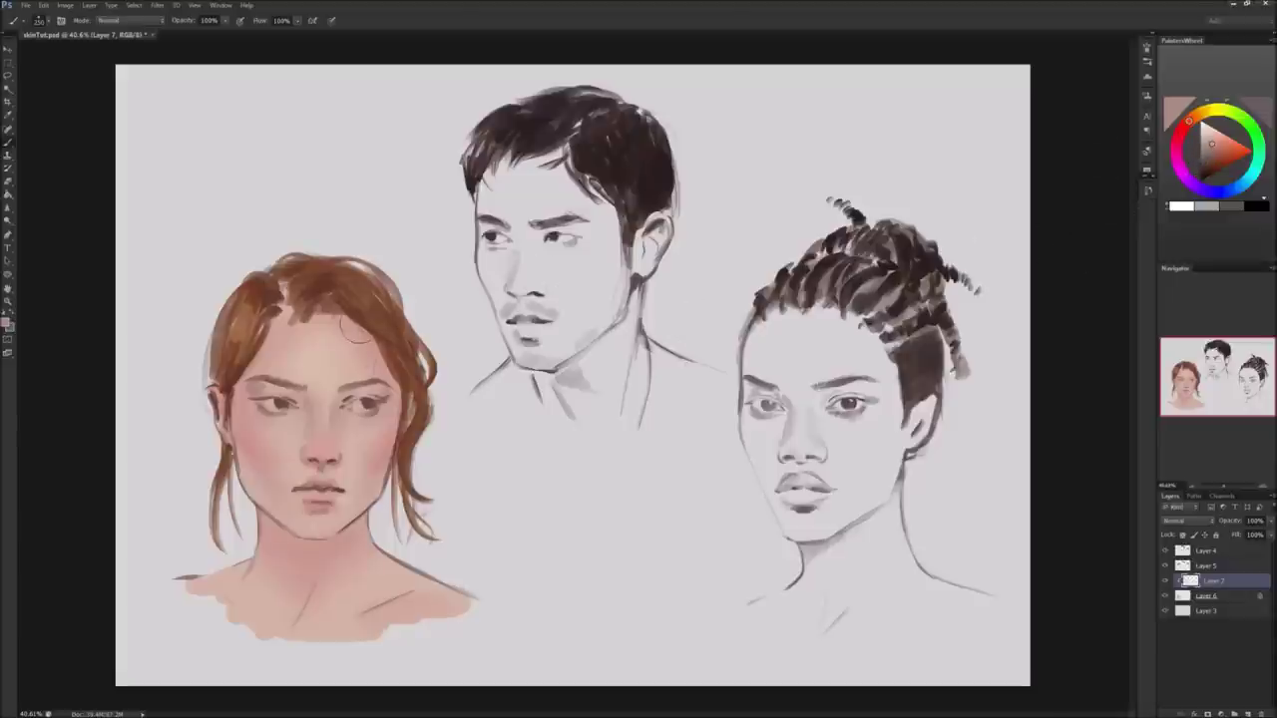
# Fine-tune the sampled skin colour in the wheel and adjust brush size for blending.
pyautogui.click(1217, 147)
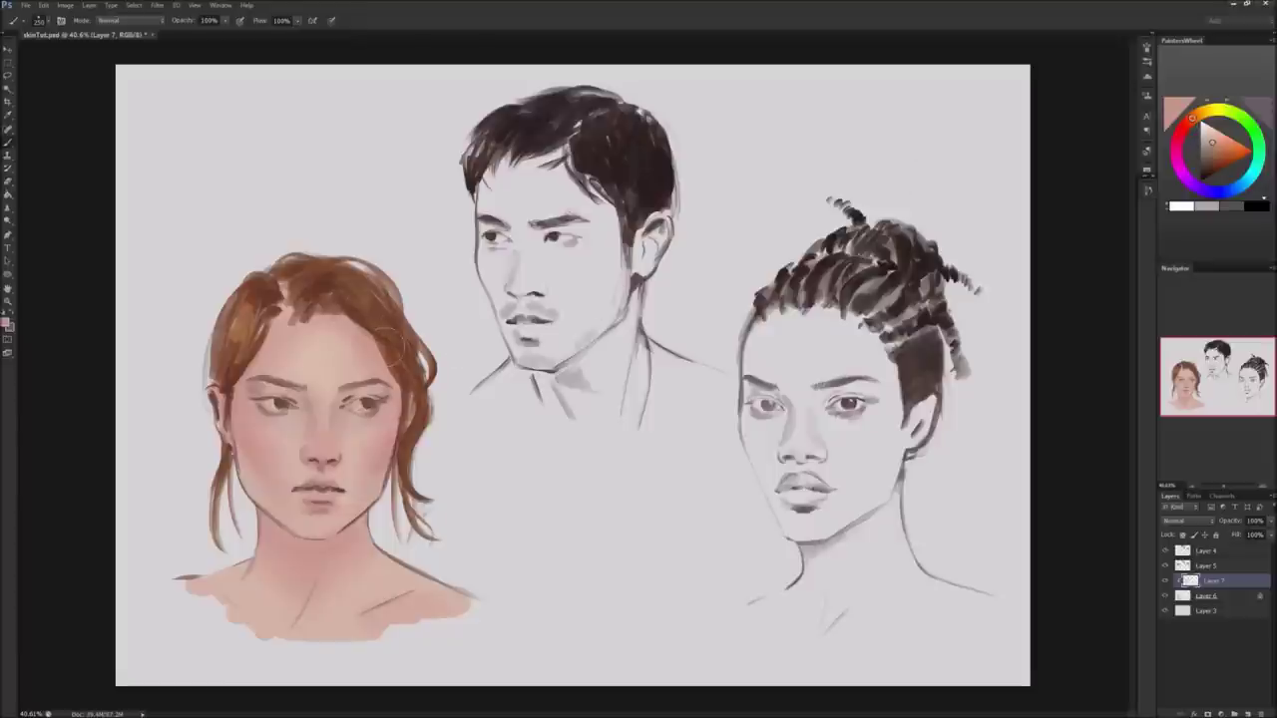
pyautogui.click(1213, 143)
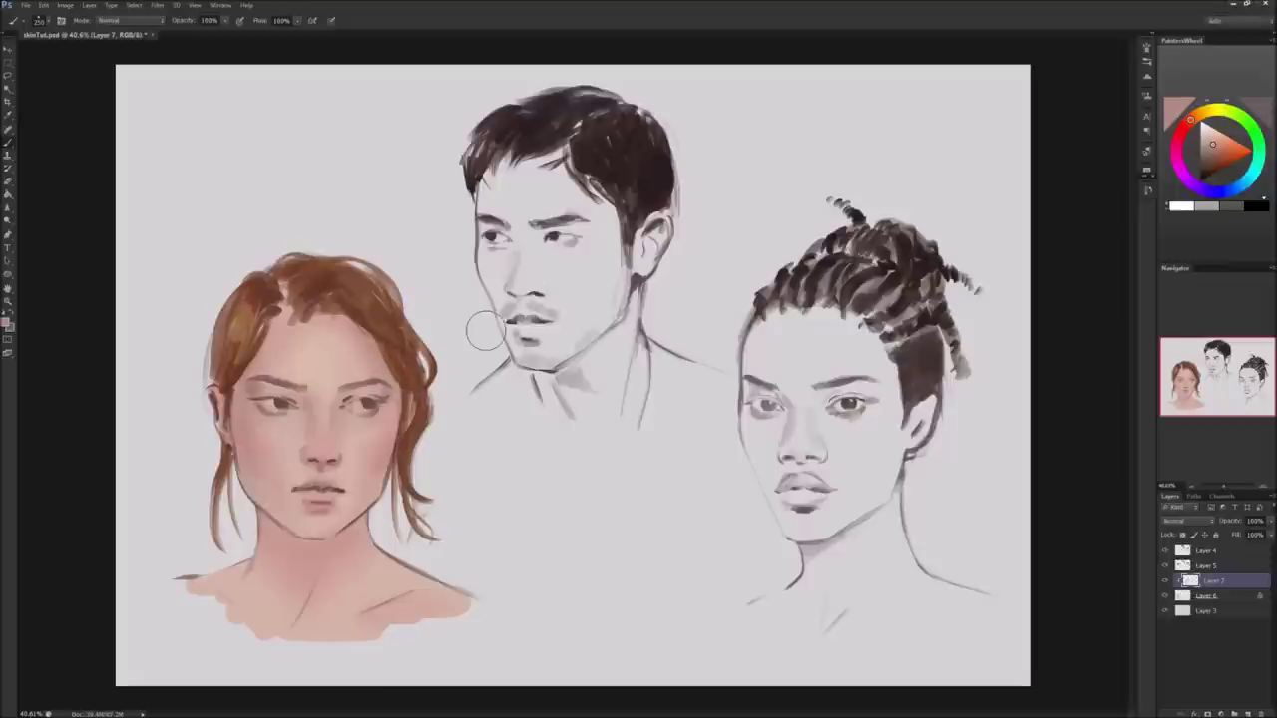
pyautogui.press('[')
pyautogui.press('[')
pyautogui.press('[')
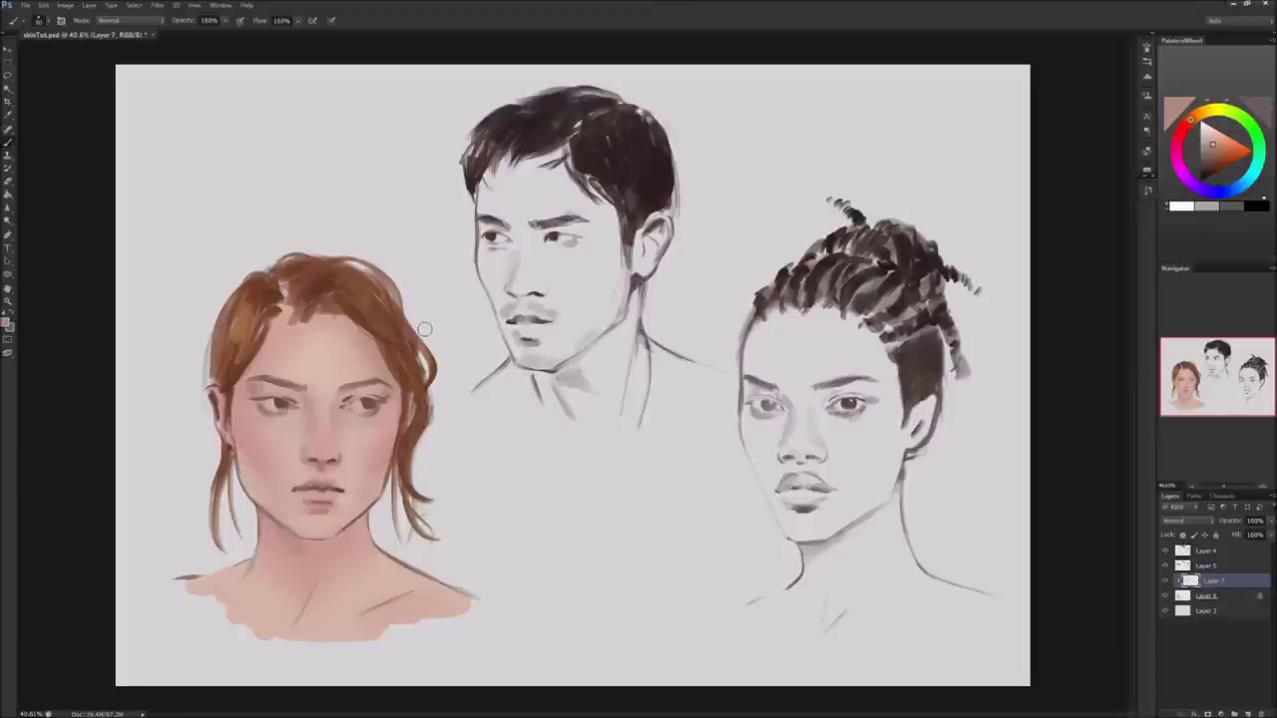
pyautogui.press(']')
pyautogui.press(']')
pyautogui.press(']')
pyautogui.press('[')
pyautogui.press('[')
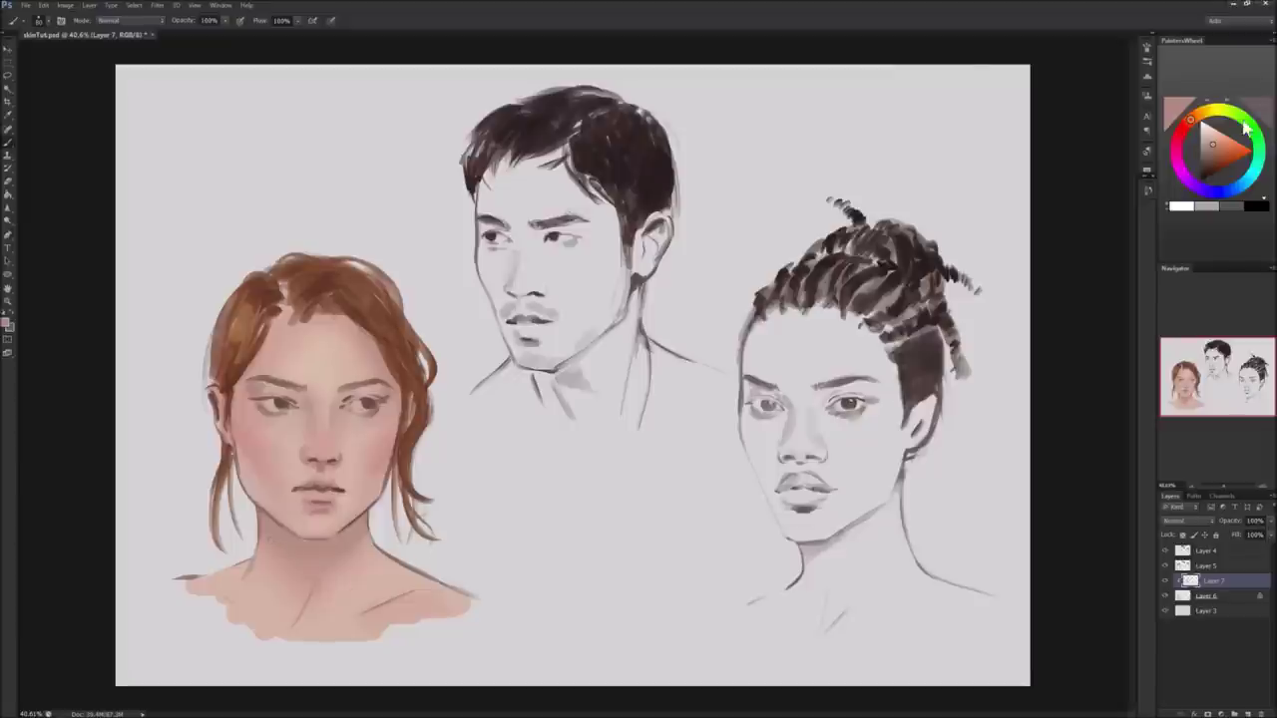
# Darken the paint colour and switch to the Hard Round Pressure Size brush at 100% hardness.
pyautogui.click(1212, 157)
pyautogui.moveTo(1213, 158); pyautogui.dragTo(1206, 164)
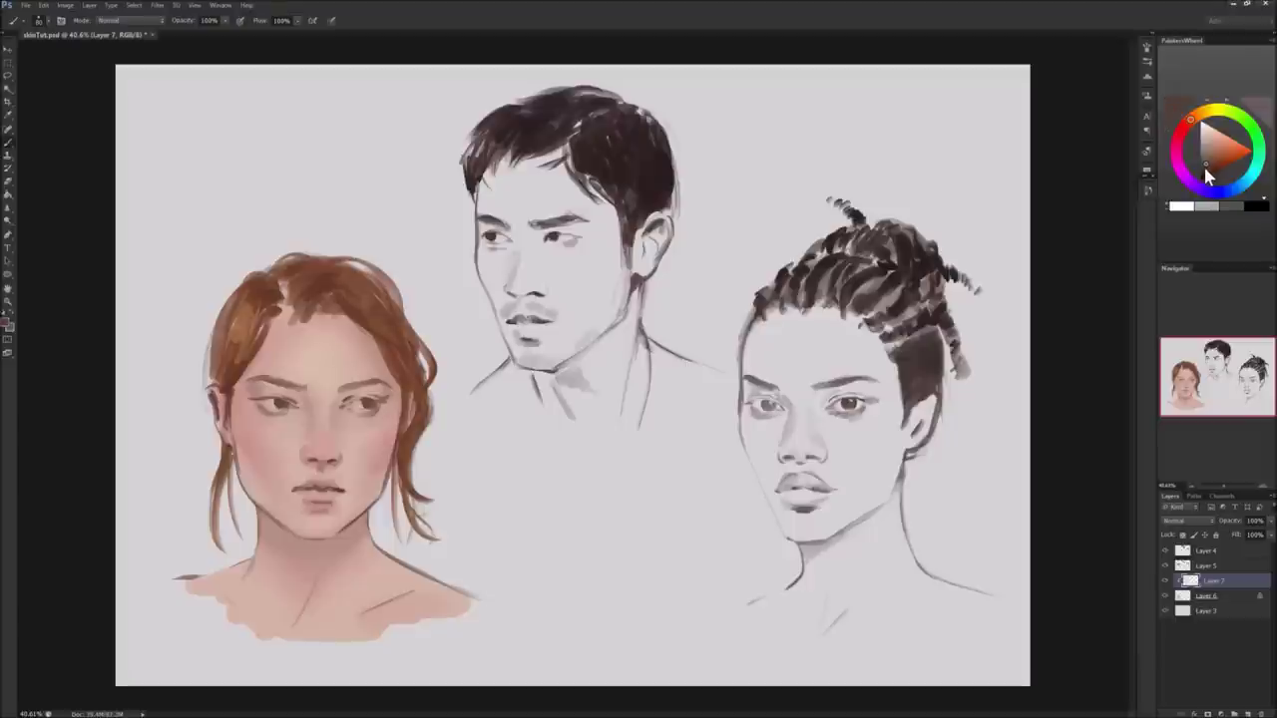
pyautogui.rightClick(598, 444)
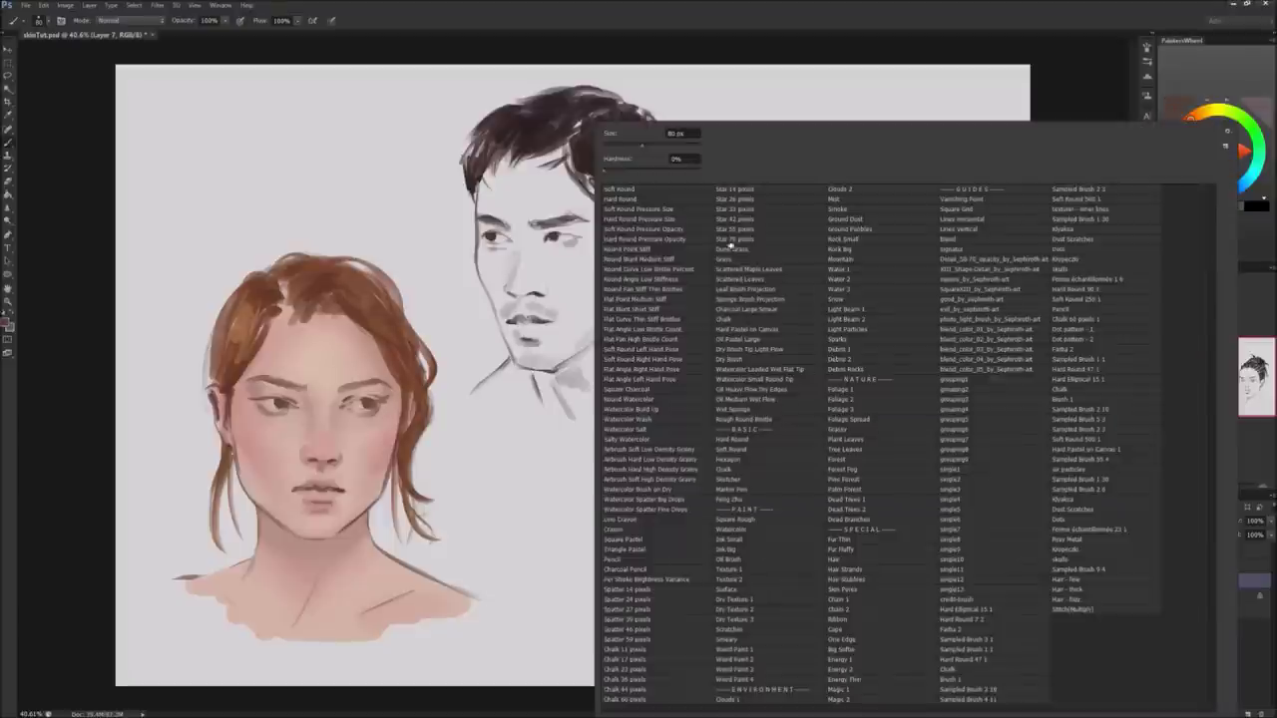
pyautogui.click(655, 218)
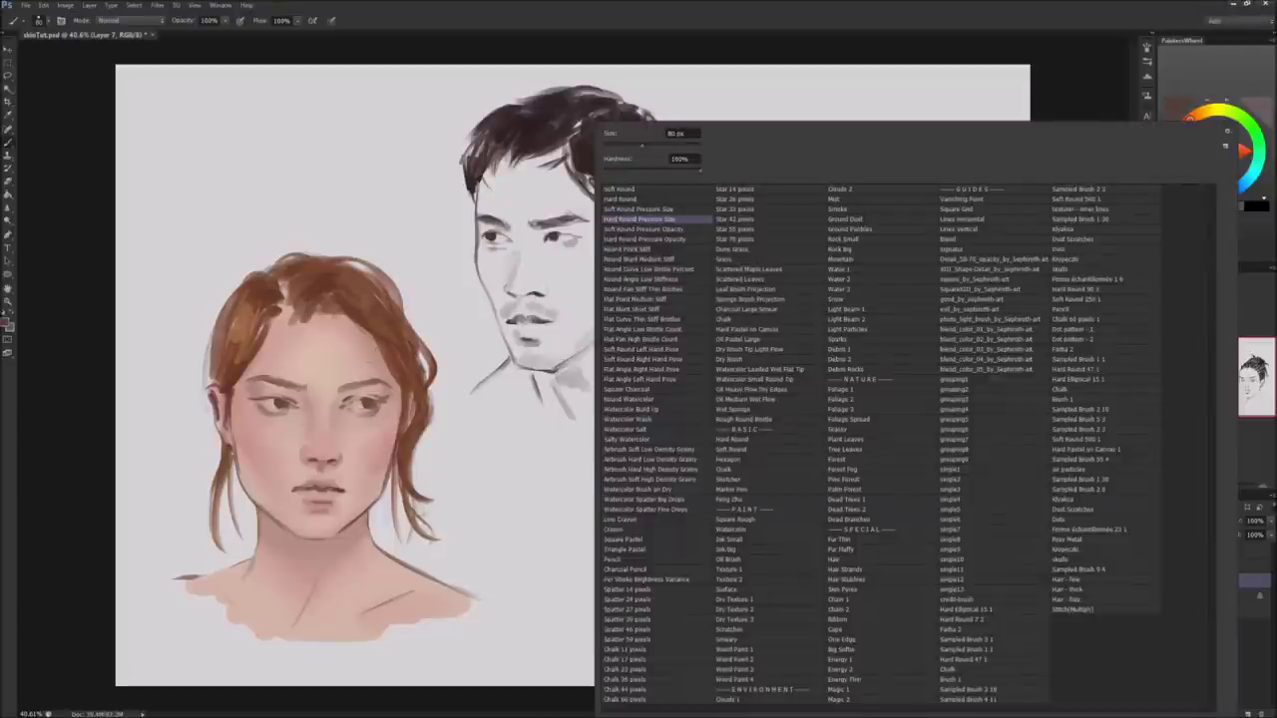
pyautogui.press('Return')
# Paint a trial dark shadow along the jaw and under the chin, then undo it.
pyautogui.moveTo(248, 503)
pyautogui.mouseDown()
pyautogui.moveTo(326, 559)
pyautogui.moveTo(369, 515)
pyautogui.mouseUp()
pyautogui.moveTo(337, 557); pyautogui.dragTo(370, 529)
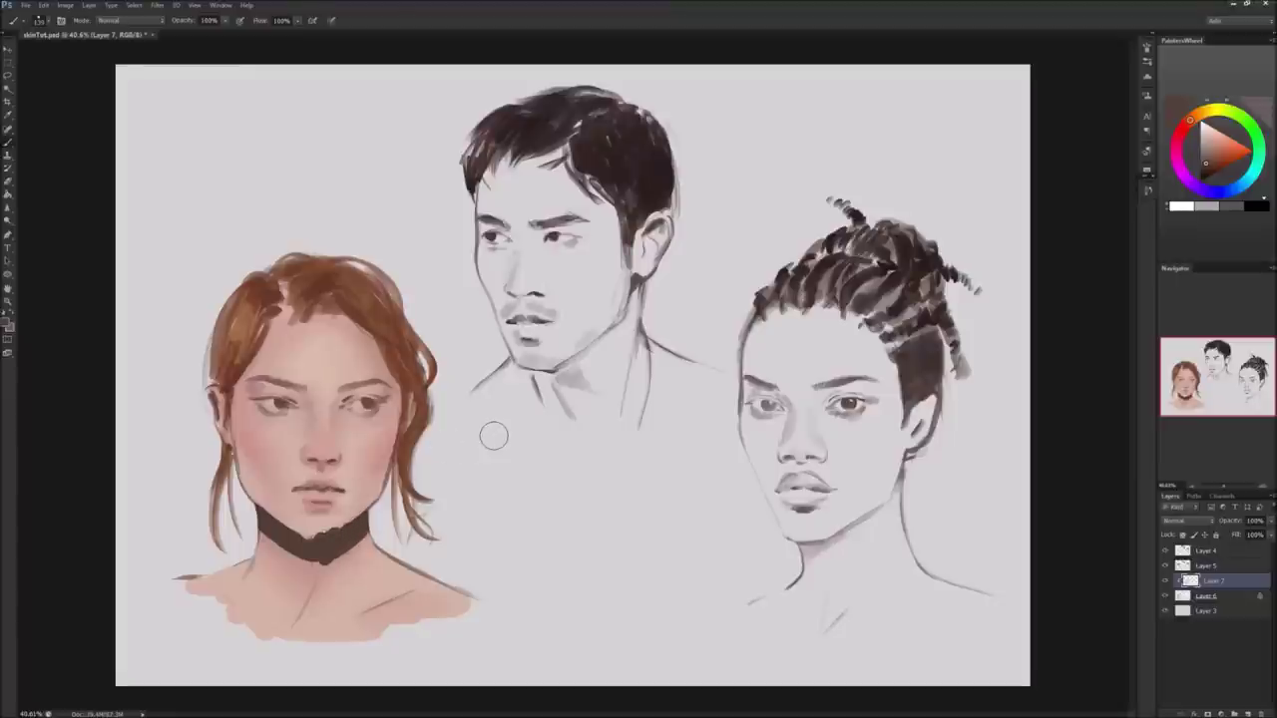
pyautogui.hotkey('ctrl', 'alt', 'z')
pyautogui.hotkey('ctrl', 'alt', 'z')
pyautogui.hotkey('ctrl', 'alt', 'z')
pyautogui.moveTo(255, 507)
pyautogui.mouseDown()
pyautogui.moveTo(315, 559)
pyautogui.moveTo(384, 506)
pyautogui.mouseUp()
pyautogui.moveTo(334, 543)
pyautogui.mouseDown()
pyautogui.moveTo(365, 513)
pyautogui.moveTo(345, 529)
pyautogui.mouseUp()
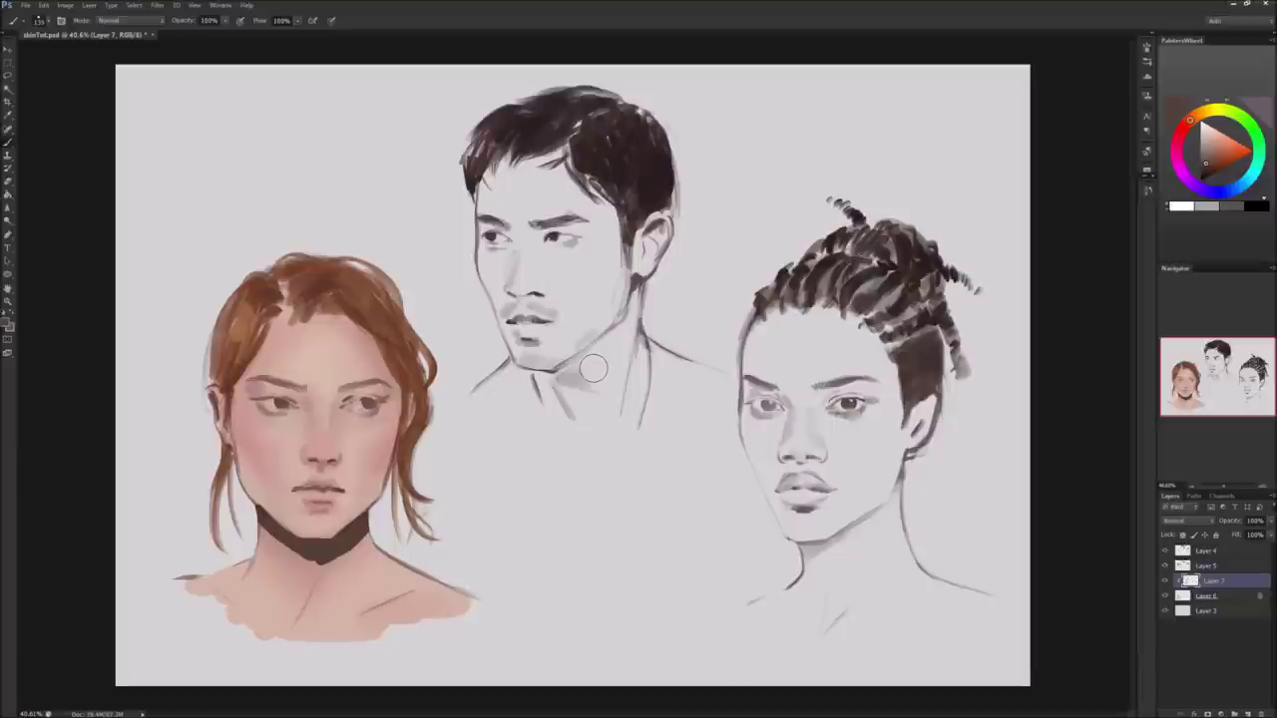
pyautogui.hotkey('ctrl', 'z')
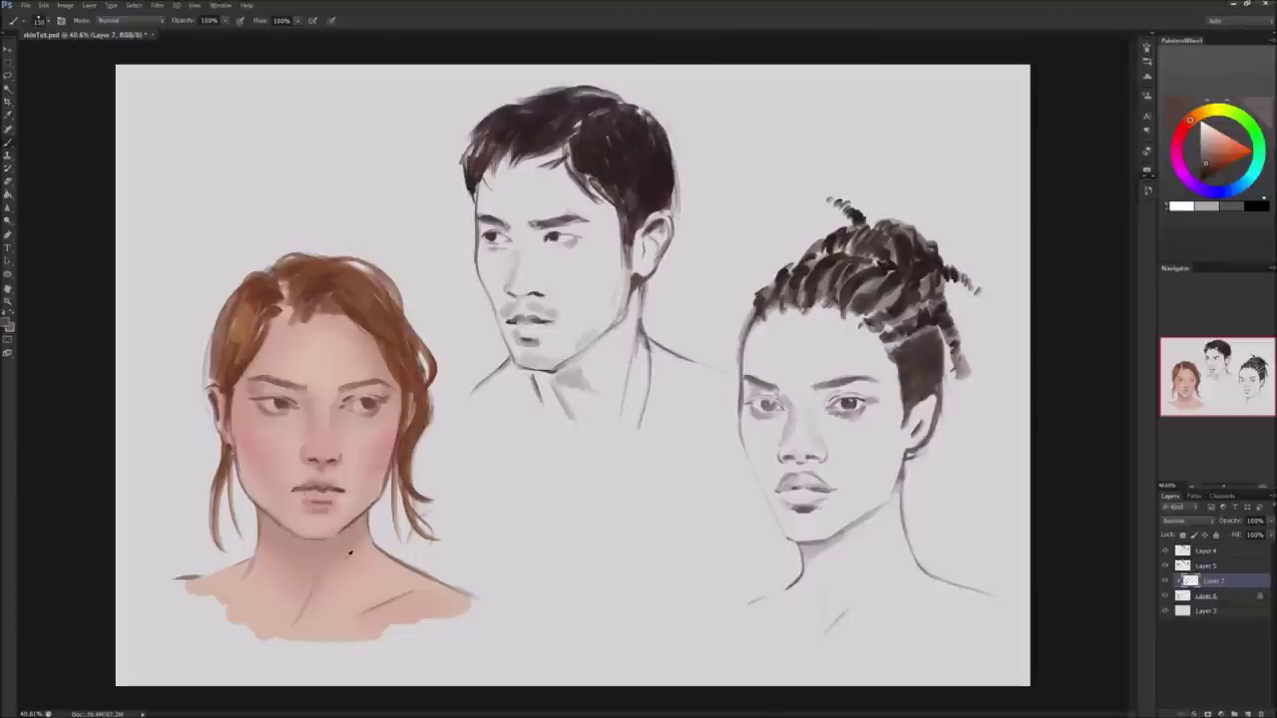
# Sample neck skin, pick a larger softer brush, and paint faint shading under the jaw.
pyautogui.keyDown('alt'); pyautogui.click(301, 550); pyautogui.keyUp('alt')
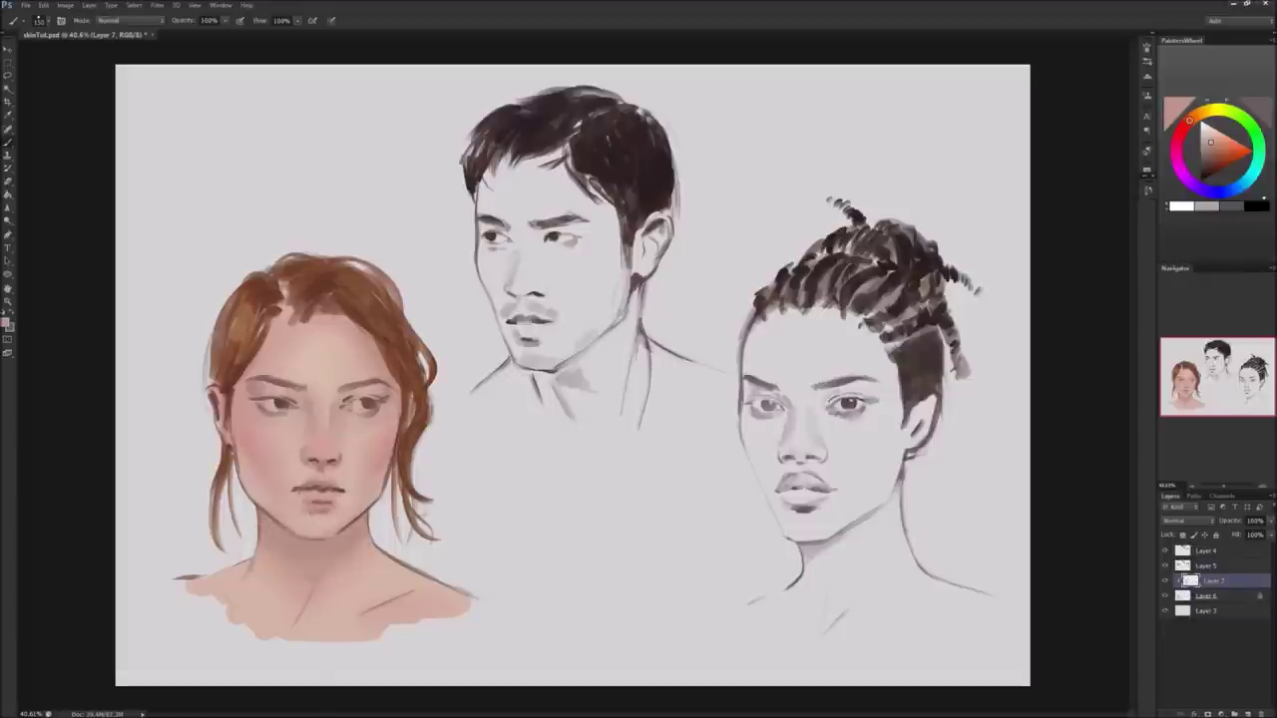
pyautogui.rightClick(432, 452)
pyautogui.click(550, 453)
pyautogui.press('Return')
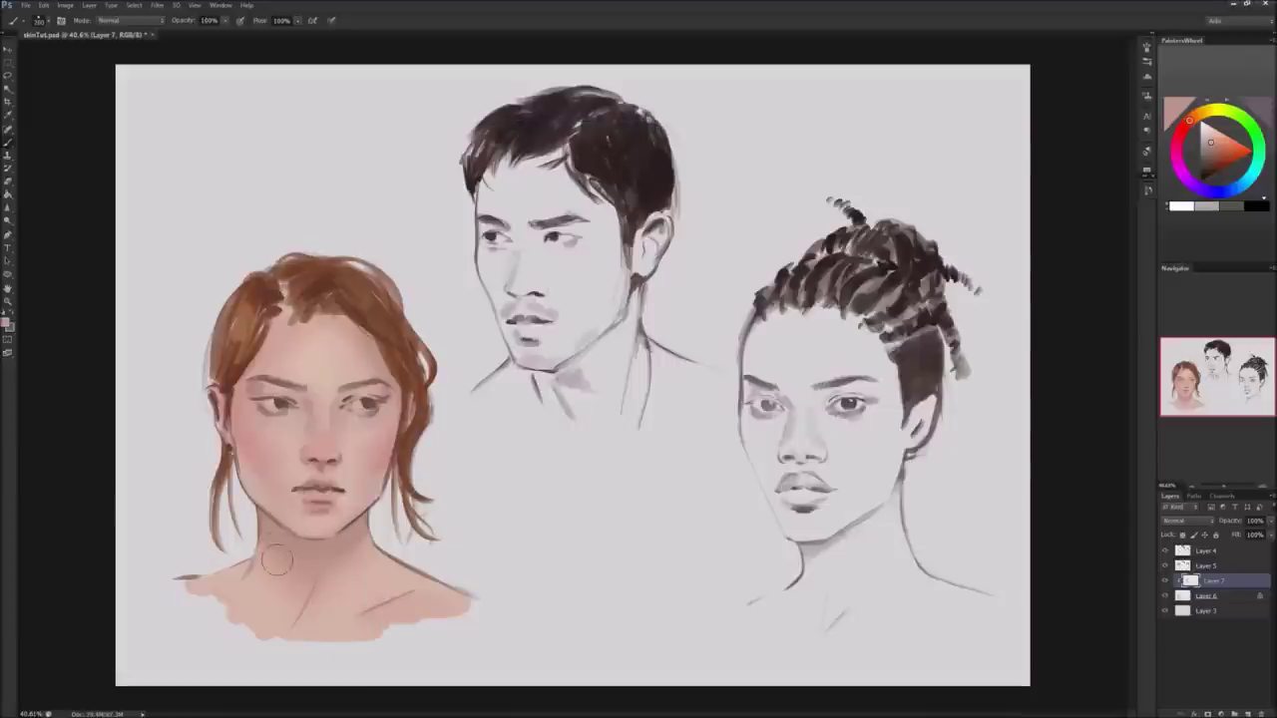
pyautogui.click(1209, 152)
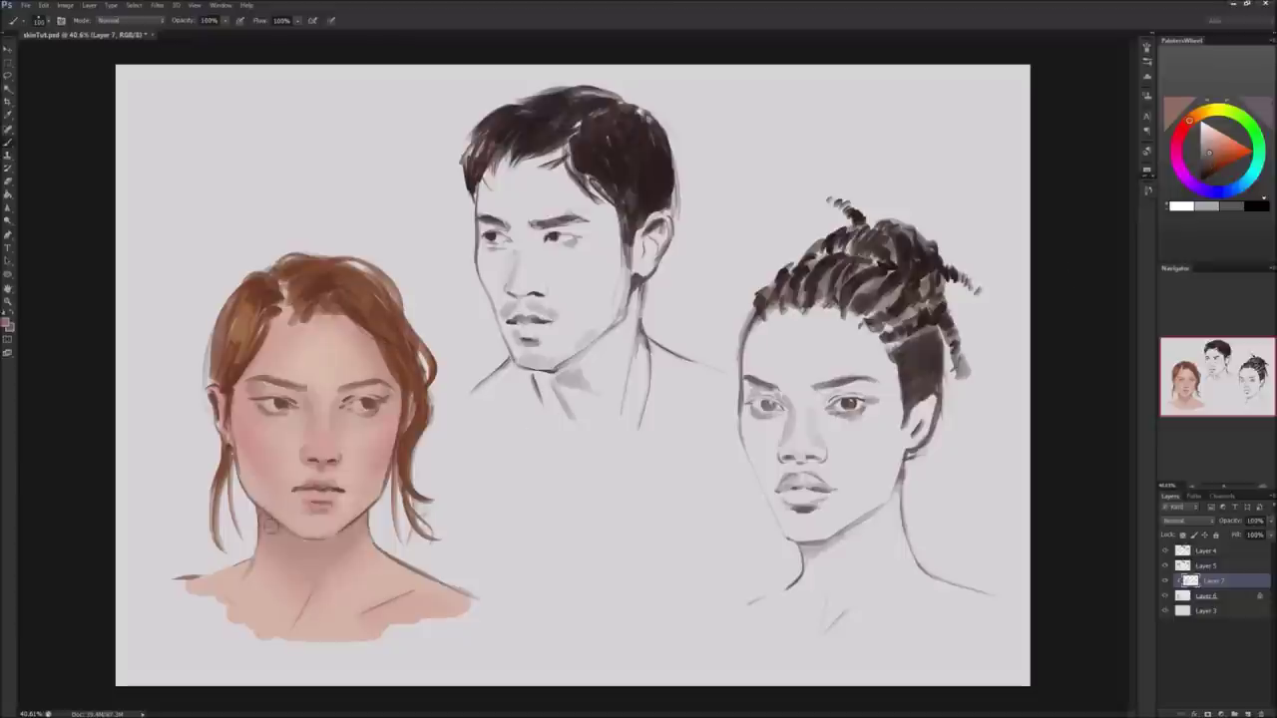
pyautogui.moveTo(255, 512); pyautogui.dragTo(269, 531)
# Sample neck and cheek skin tones, then zoom in on the portrait and return to the brush.
pyautogui.keyDown('alt'); pyautogui.click(356, 536); pyautogui.keyUp('alt')
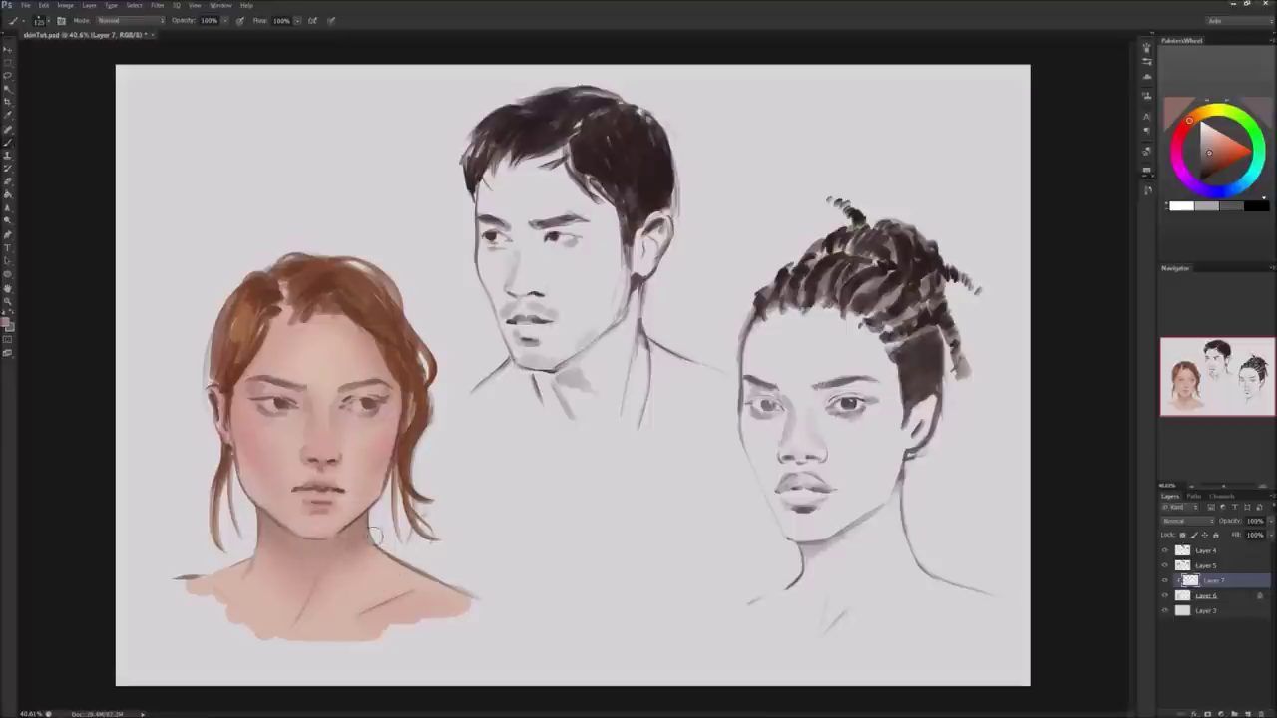
pyautogui.keyDown('alt'); pyautogui.click(364, 541); pyautogui.keyUp('alt')
pyautogui.keyDown('alt'); pyautogui.click(372, 583); pyautogui.keyUp('alt')
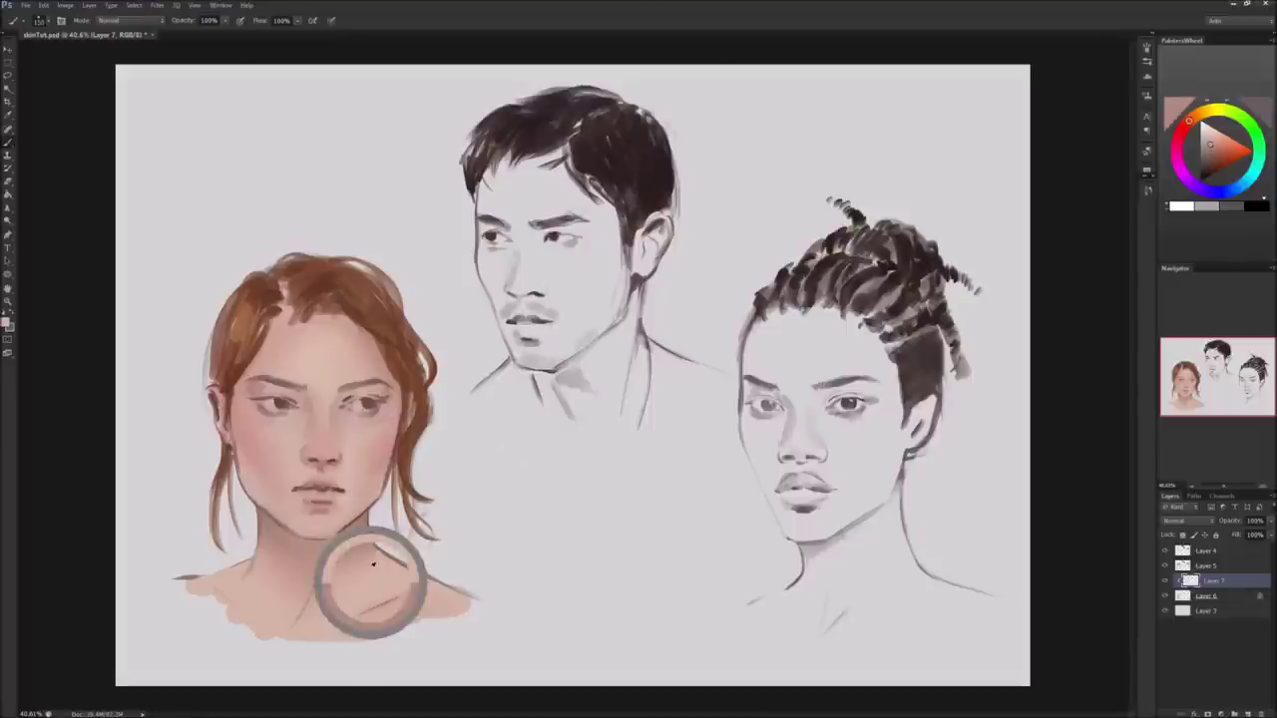
pyautogui.keyDown('alt'); pyautogui.click(263, 570); pyautogui.keyUp('alt')
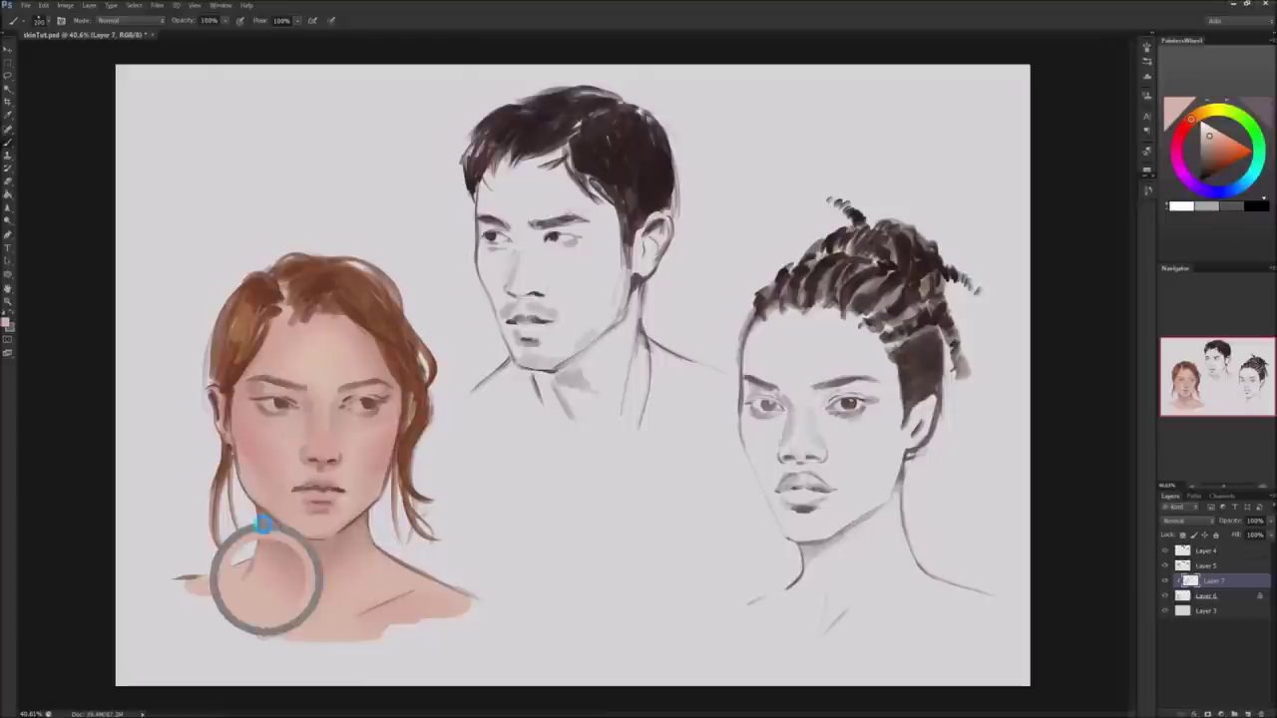
pyautogui.keyDown('alt'); pyautogui.click(324, 574); pyautogui.keyUp('alt')
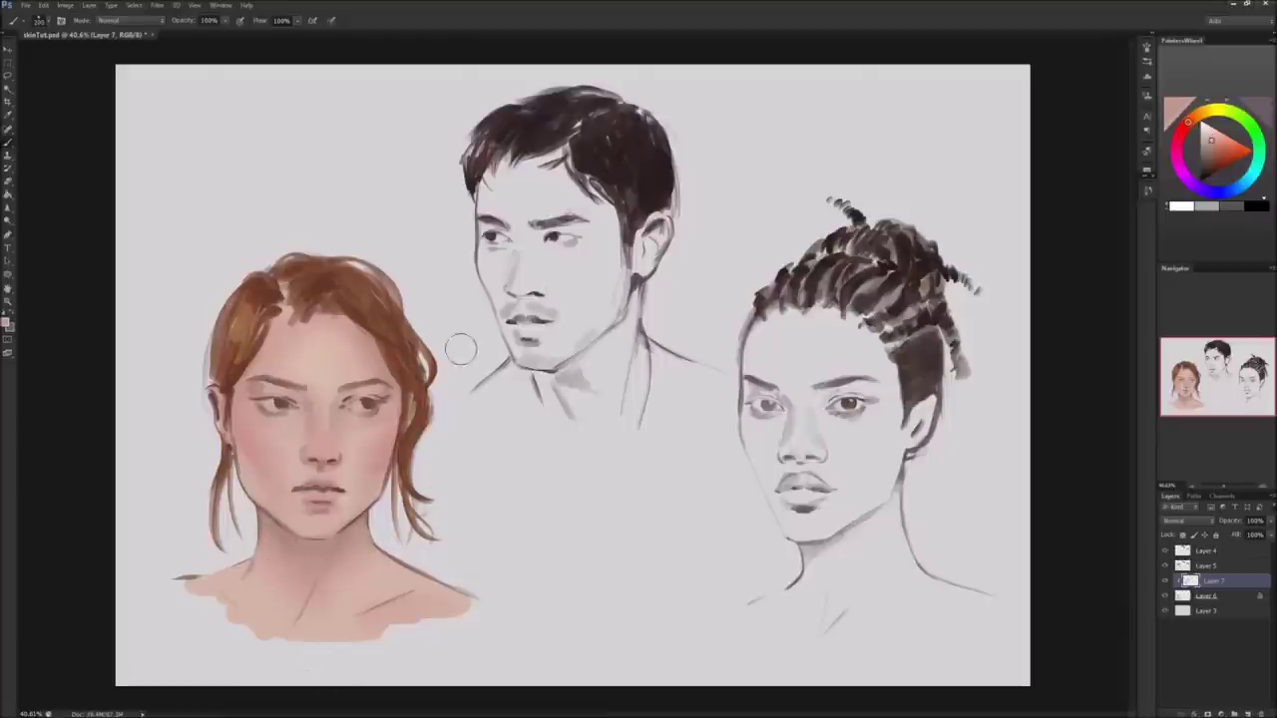
pyautogui.keyDown('alt'); pyautogui.click(369, 434); pyautogui.keyUp('alt')
pyautogui.press('z')
pyautogui.moveTo(208, 626)
pyautogui.mouseDown()
pyautogui.moveTo(179, 490)
pyautogui.moveTo(259, 490)
pyautogui.mouseUp()
pyautogui.press('b')
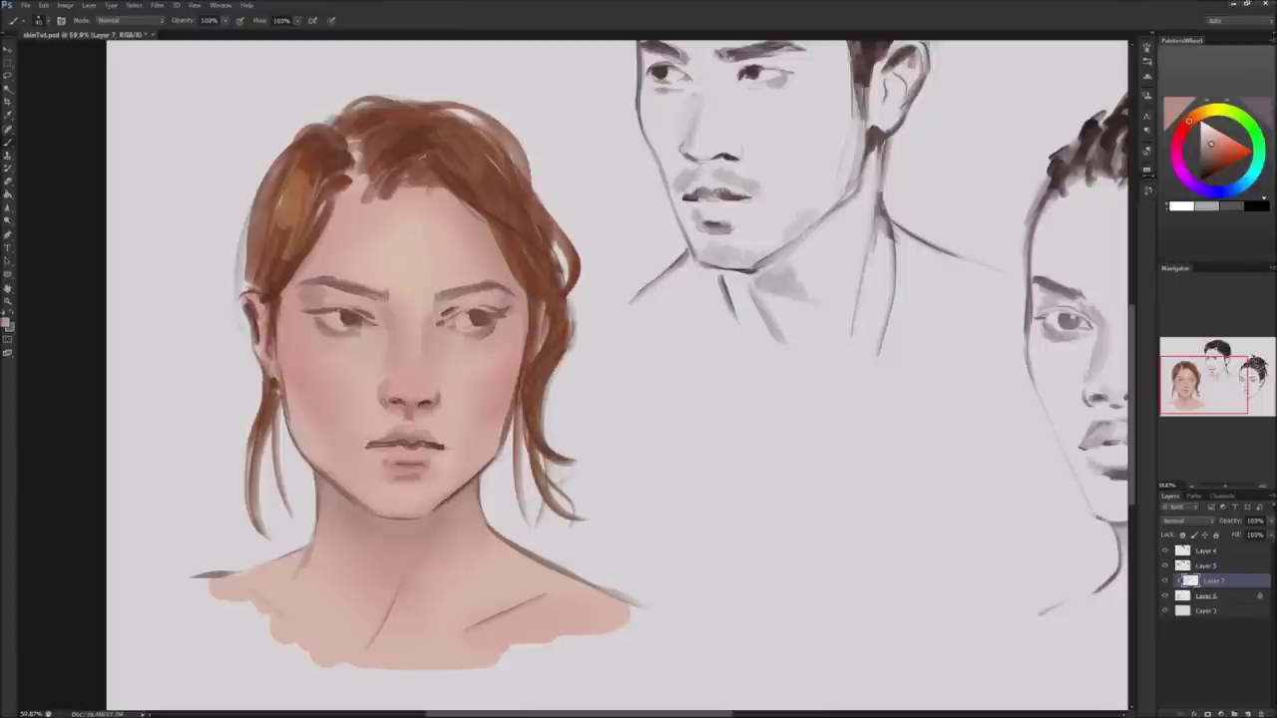
# Blush the nose tip pink, switch to a darker mauve, and undo a stray stroke between the brows.
pyautogui.moveTo(405, 395); pyautogui.dragTo(423, 391)
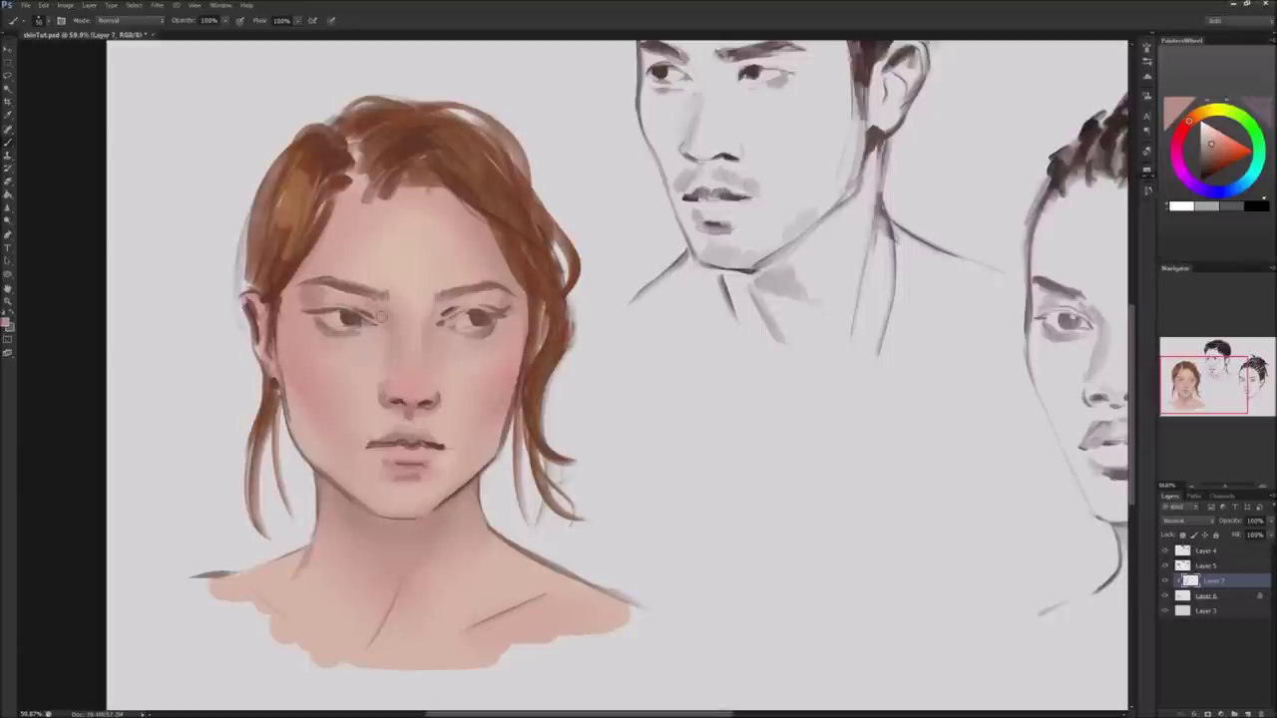
pyautogui.click(1213, 146)
pyautogui.moveTo(371, 301)
pyautogui.mouseDown()
pyautogui.moveTo(381, 317)
pyautogui.moveTo(389, 305)
pyautogui.mouseUp()
pyautogui.hotkey('ctrl', 'z')
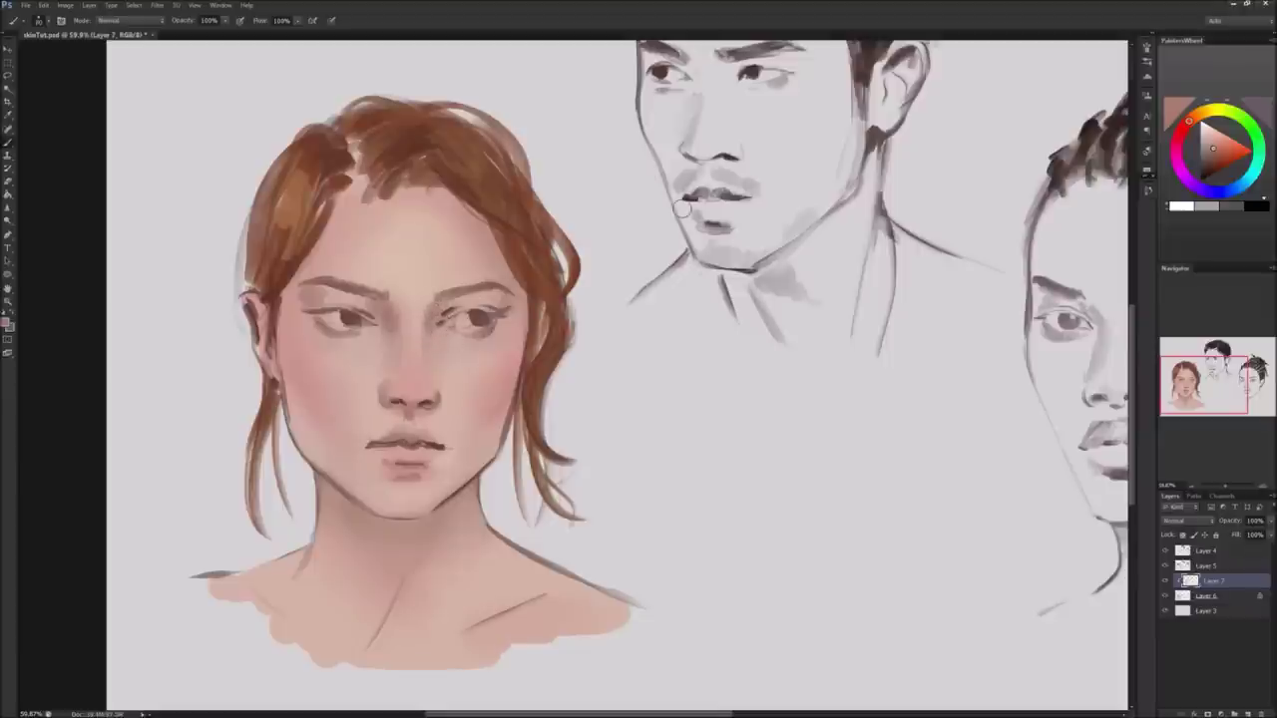
# Shade both upper eyelids and the areas under both eyes with the darker mauve.
pyautogui.moveTo(305, 297); pyautogui.dragTo(335, 301)
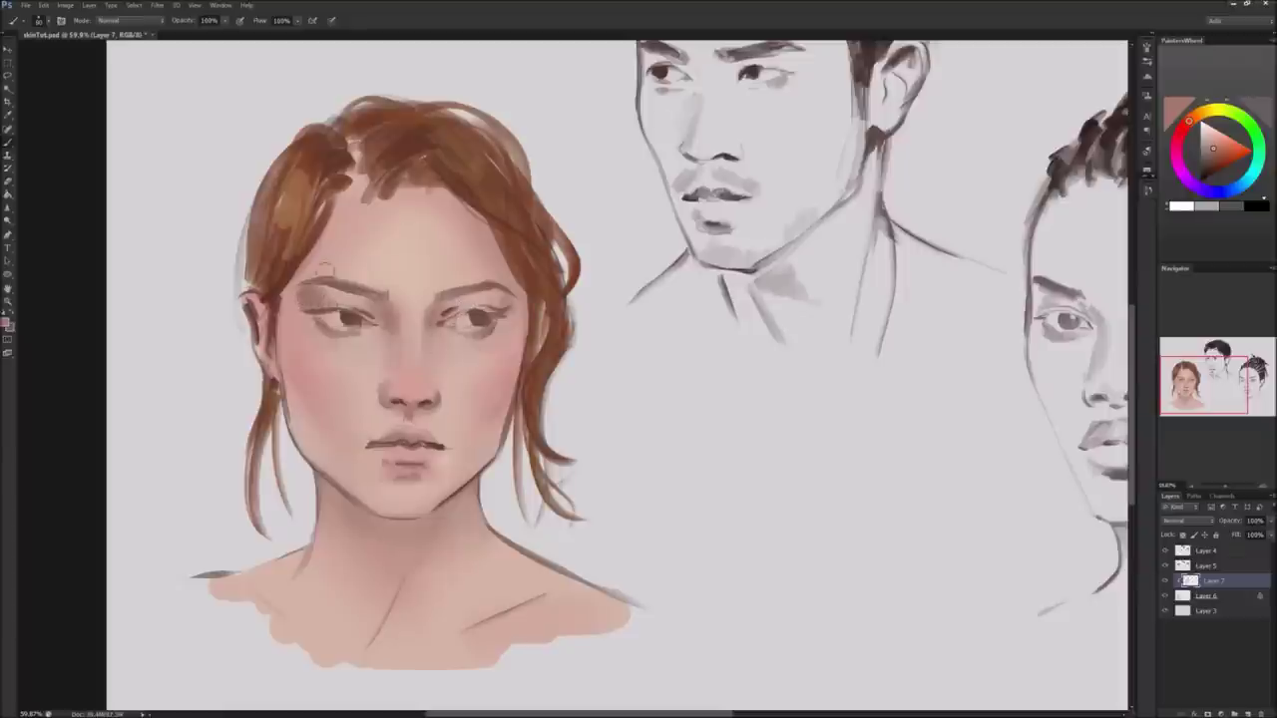
pyautogui.moveTo(504, 303); pyautogui.dragTo(485, 299)
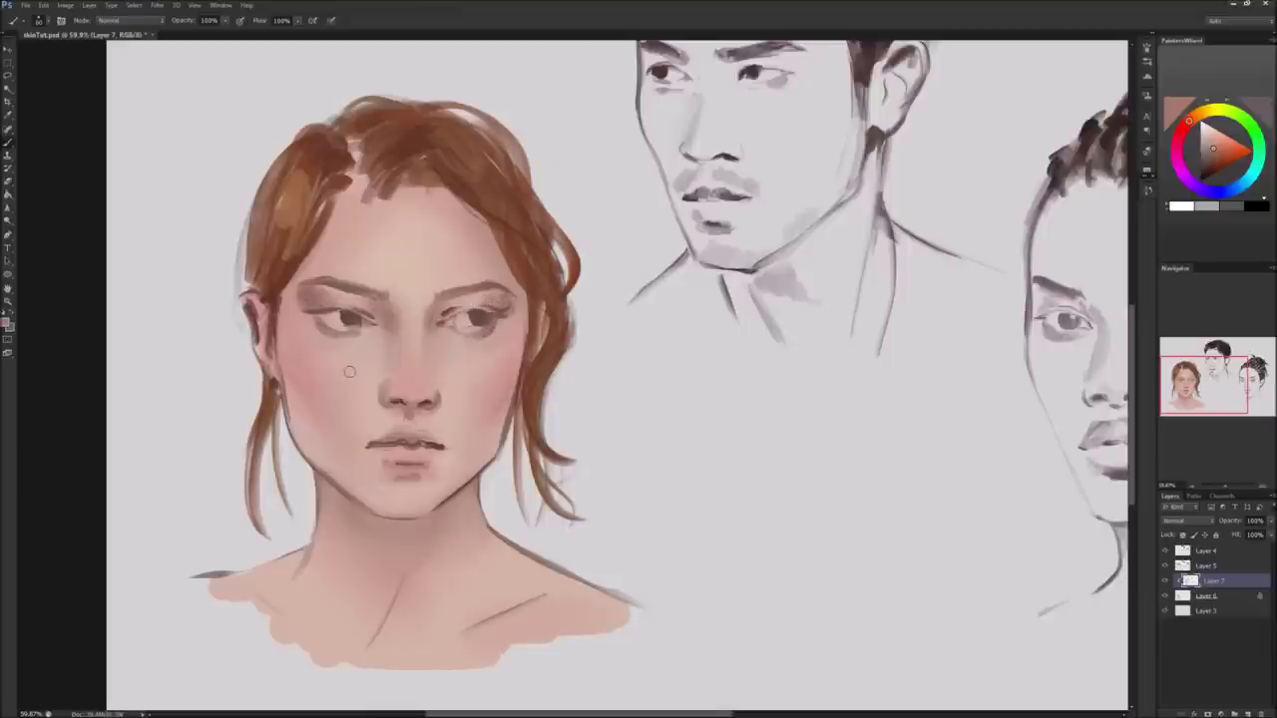
pyautogui.moveTo(327, 336); pyautogui.dragTo(341, 334)
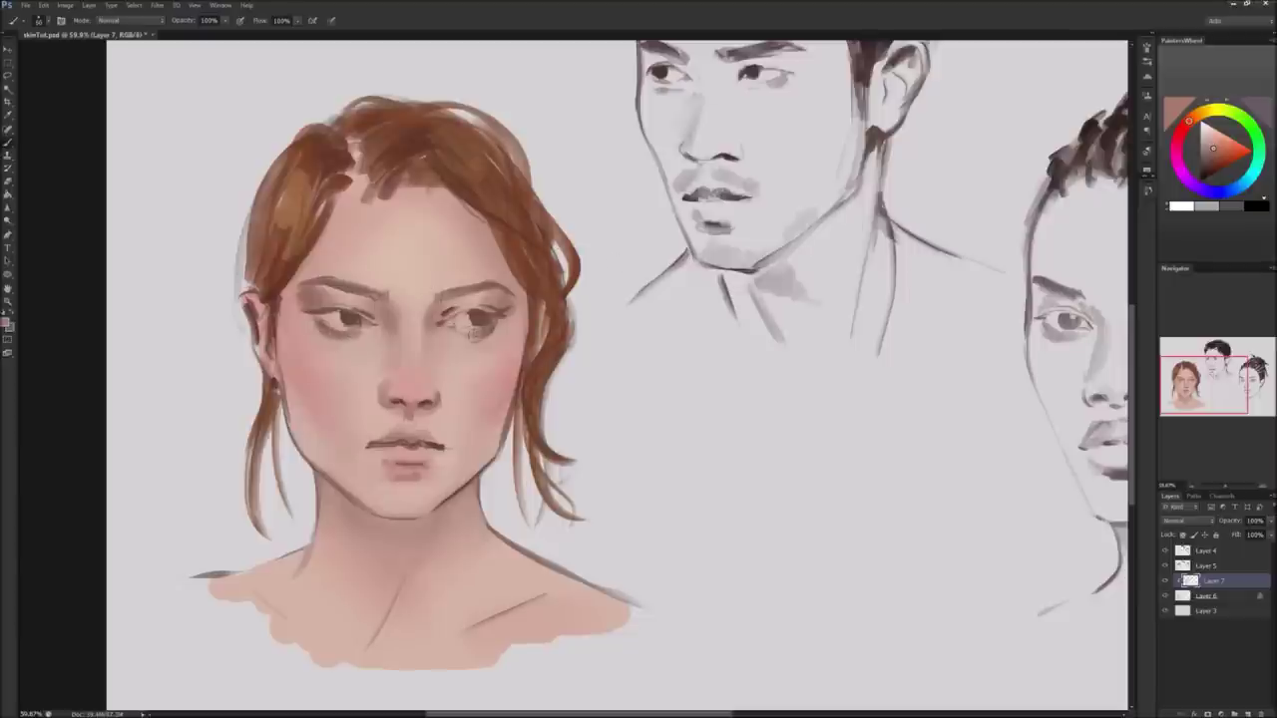
pyautogui.moveTo(461, 333); pyautogui.dragTo(498, 327)
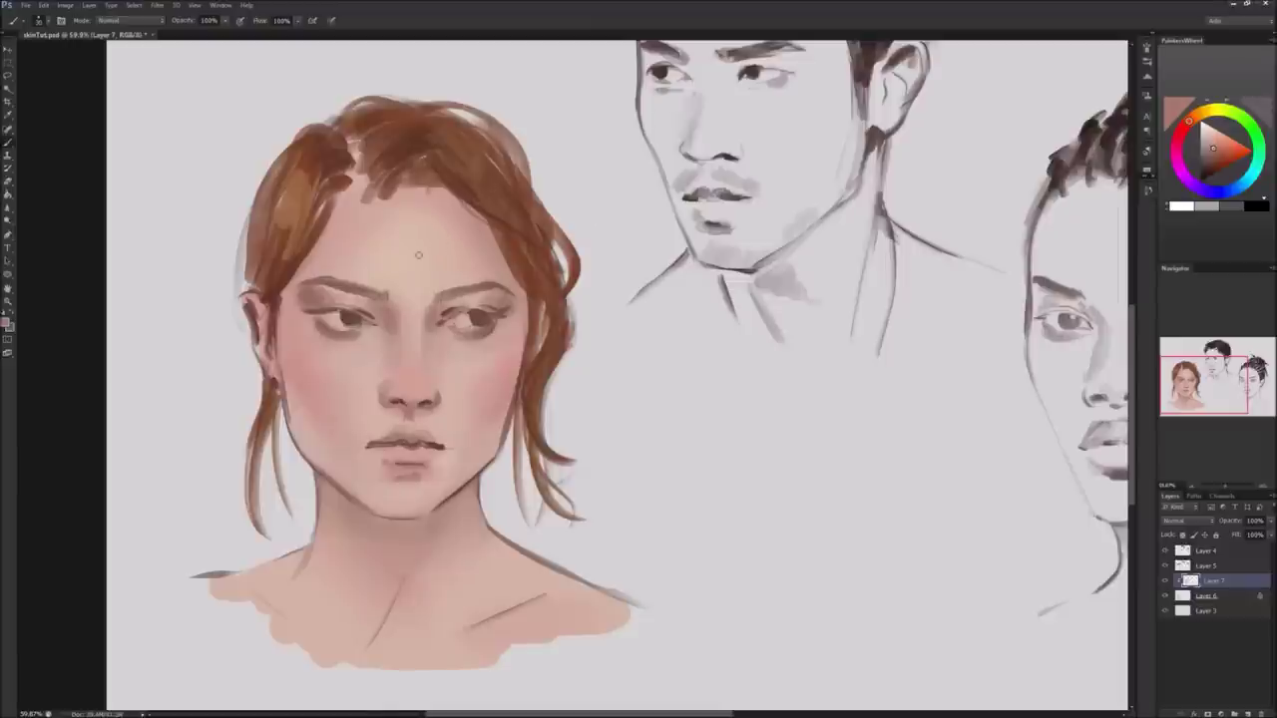
# Sketch a loop-shaped mark with a tail on the forehead, then undo its strokes.
pyautogui.moveTo(443, 230); pyautogui.dragTo(429, 275)
pyautogui.moveTo(420, 199); pyautogui.dragTo(431, 214)
pyautogui.moveTo(442, 267)
pyautogui.mouseDown()
pyautogui.moveTo(461, 256)
pyautogui.moveTo(447, 272)
pyautogui.mouseUp()
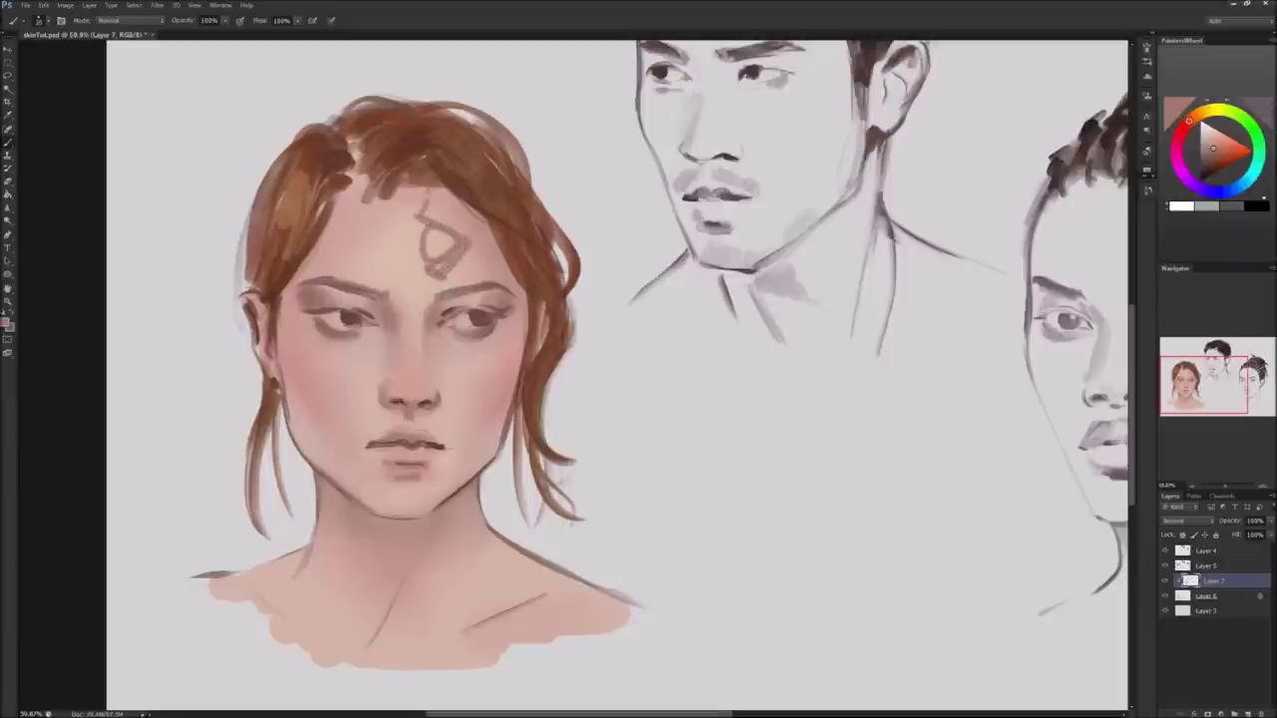
pyautogui.moveTo(405, 208); pyautogui.dragTo(451, 240)
pyautogui.hotkey('ctrl', 'alt', 'z')
pyautogui.hotkey('ctrl', 'alt', 'z')
pyautogui.hotkey('ctrl', 'alt', 'z')
pyautogui.hotkey('ctrl', 'alt', 'z')
pyautogui.hotkey('ctrl', 'alt', 'z')
pyautogui.hotkey('ctrl', 'alt', 'z')
pyautogui.hotkey('ctrl', 'alt', 'z')
pyautogui.hotkey('ctrl', 'alt', 'z')
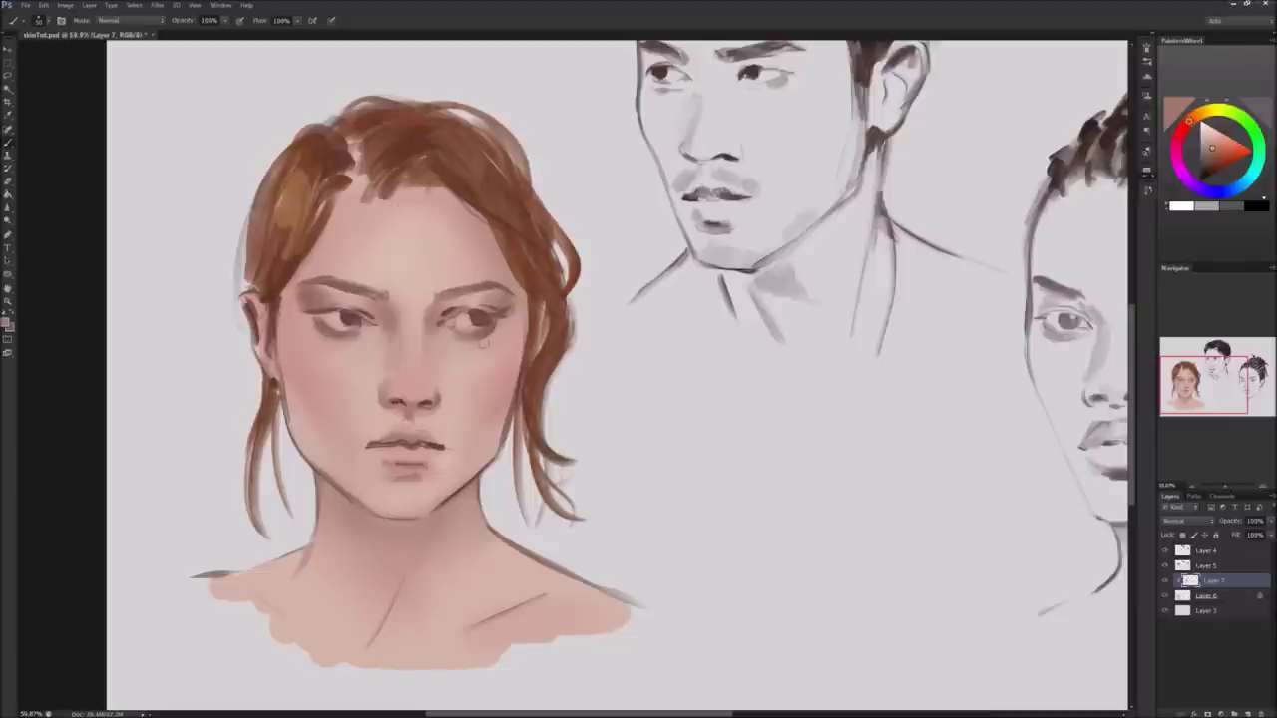
# Sample pink and darker eye-area skin tones, enlarge the brush, and shade the nose side and nostrils.
pyautogui.keyDown('alt'); pyautogui.click(467, 339); pyautogui.keyUp('alt')
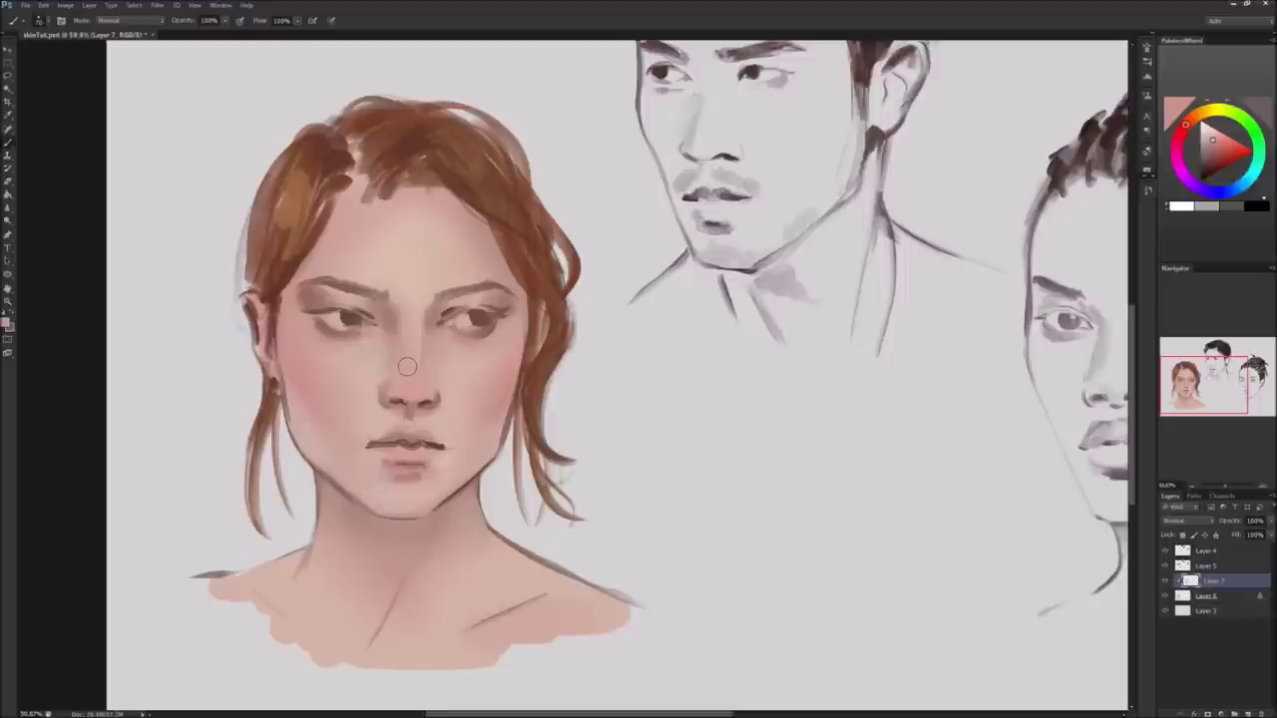
pyautogui.keyDown('alt'); pyautogui.click(483, 330); pyautogui.keyUp('alt')
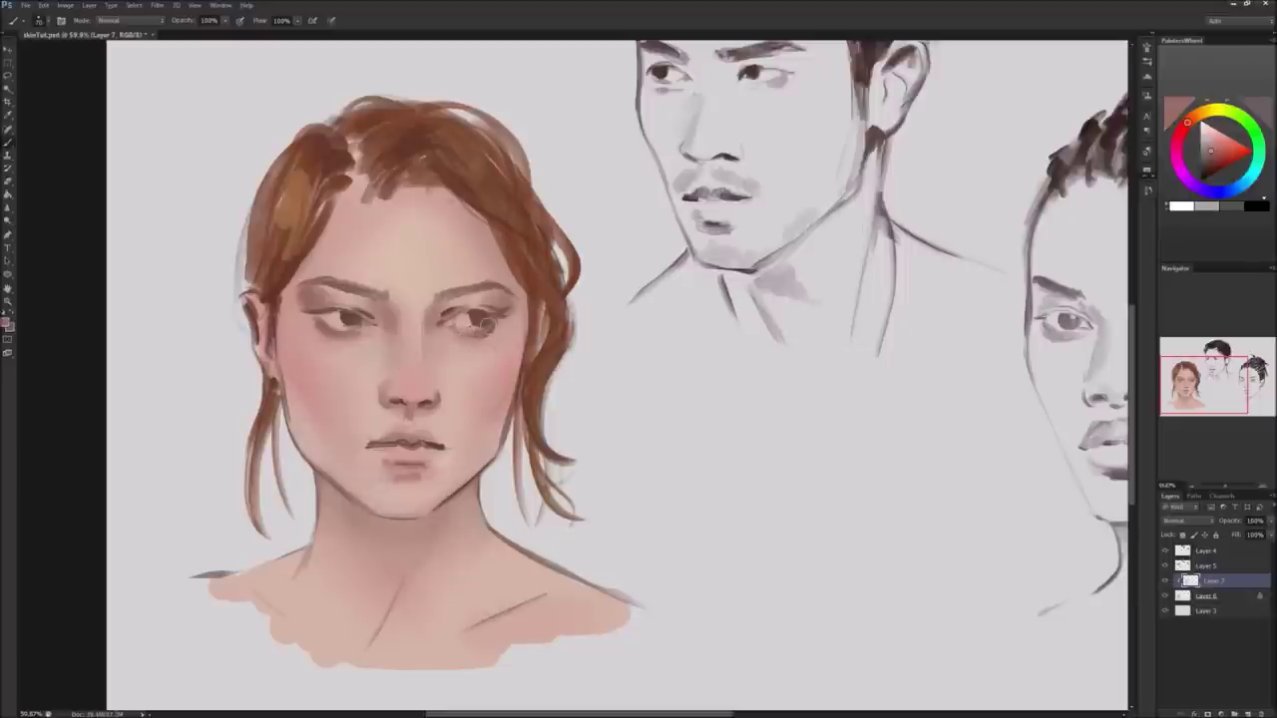
pyautogui.keyDown('alt'); pyautogui.click(488, 330); pyautogui.keyUp('alt')
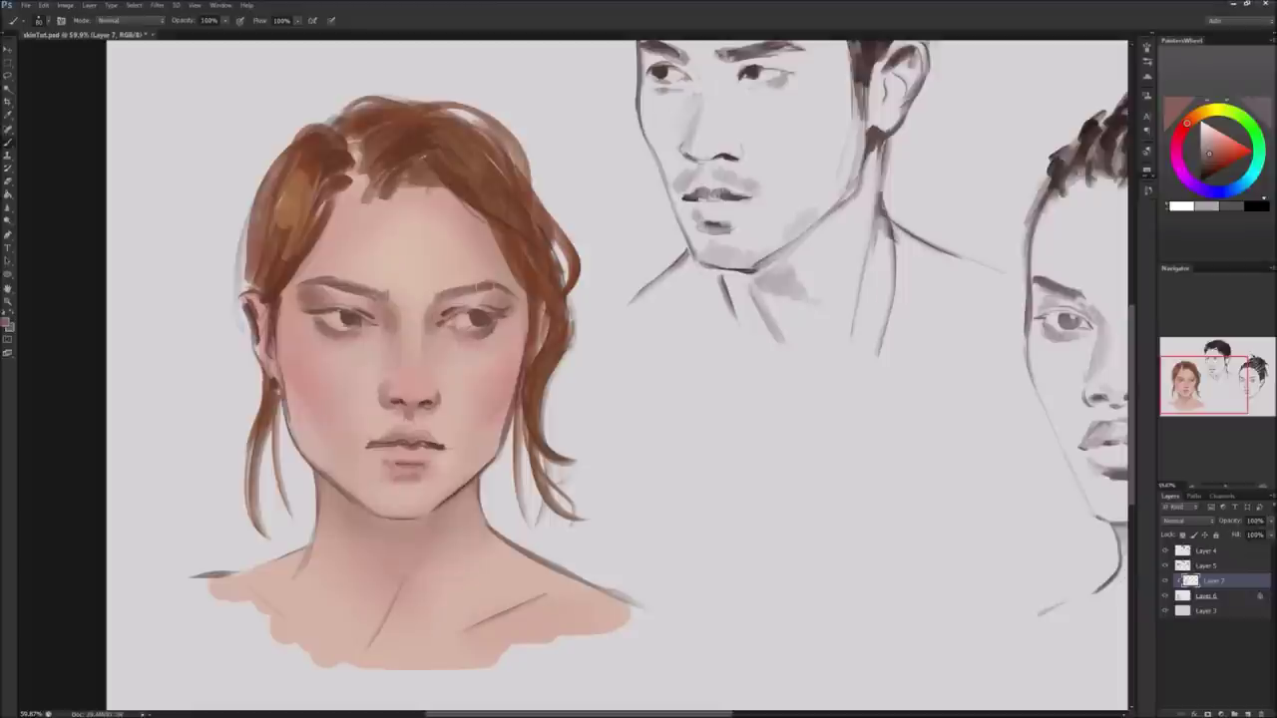
pyautogui.press(']')
pyautogui.press(']')
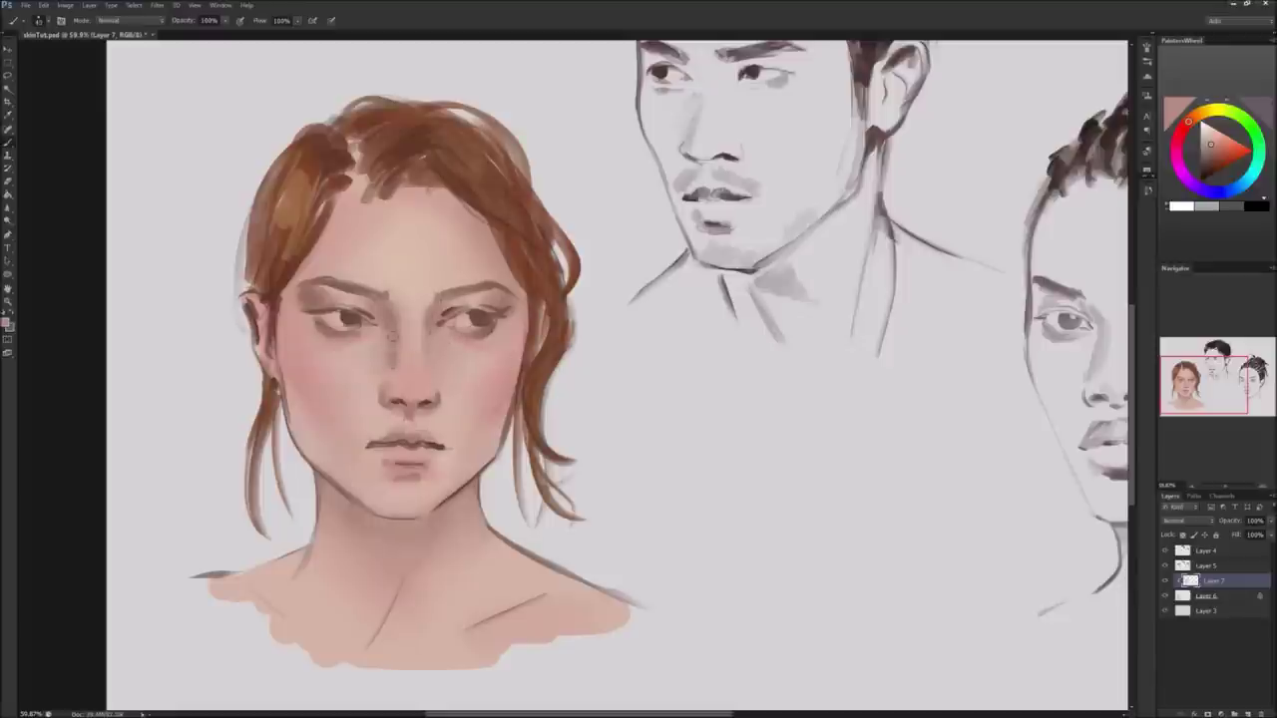
pyautogui.moveTo(431, 334)
pyautogui.mouseDown()
pyautogui.moveTo(411, 403)
pyautogui.moveTo(387, 395)
pyautogui.moveTo(412, 413)
pyautogui.mouseUp()
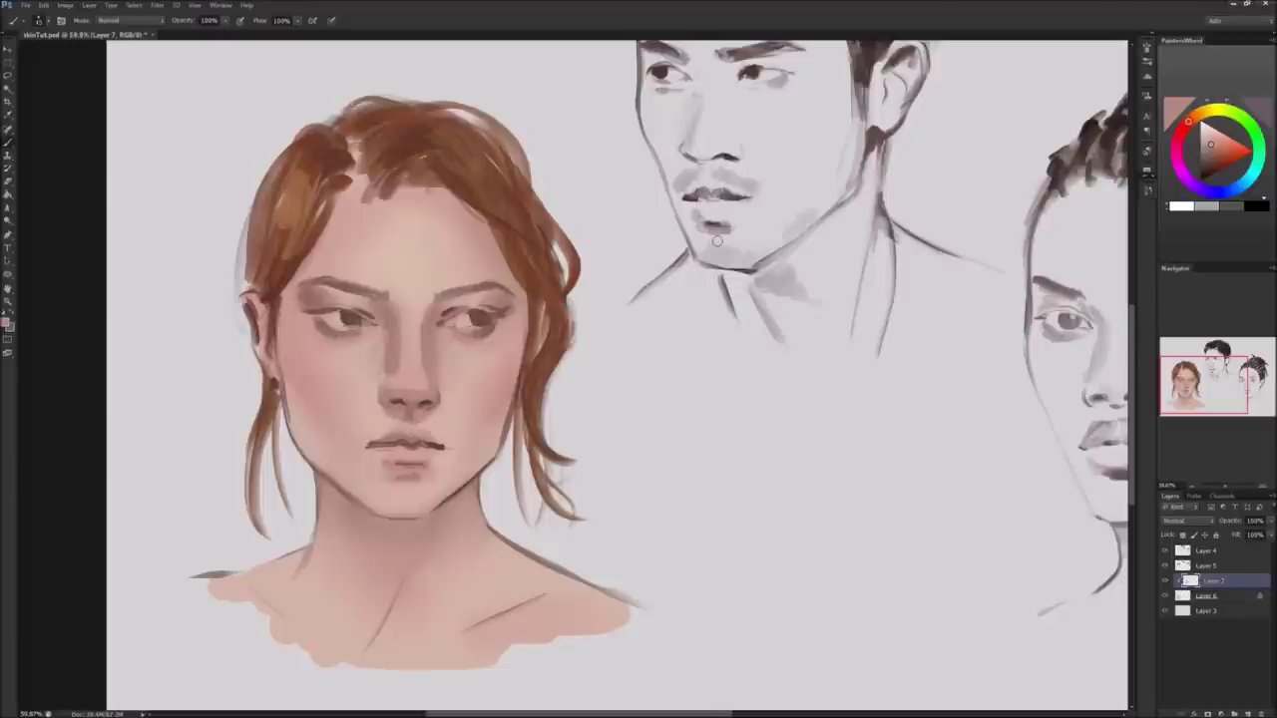
# Undo two nose shadow strokes and sample a lighter pink skin tone near the nose bridge.
pyautogui.hotkey('ctrl', 'z')
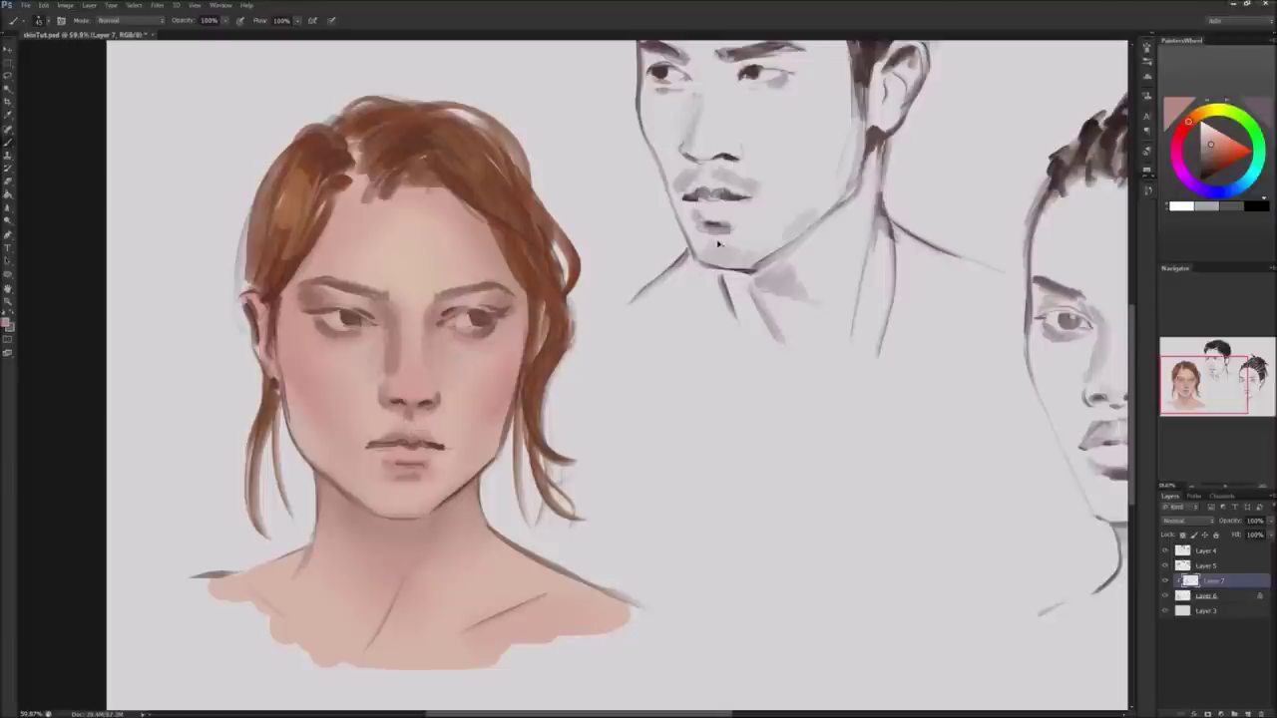
pyautogui.hotkey('ctrl', 'alt', 'z')
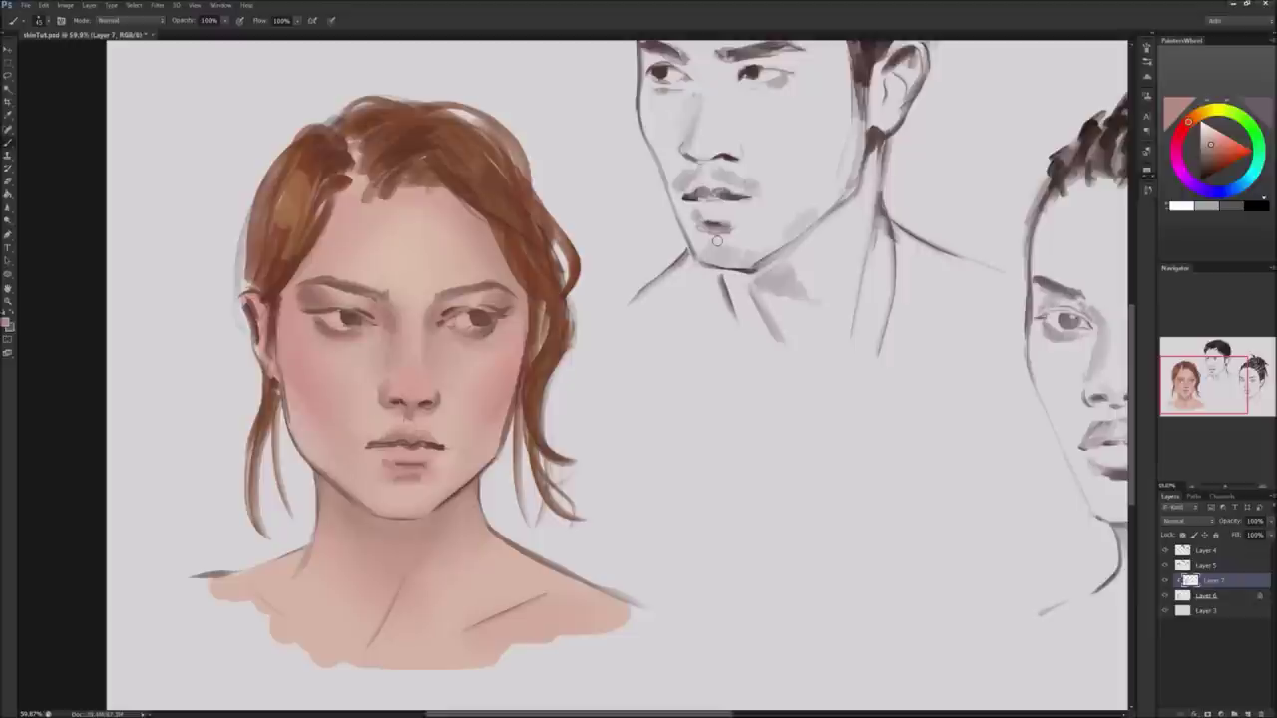
pyautogui.keyDown('alt'); pyautogui.click(389, 334); pyautogui.keyUp('alt')
pyautogui.keyDown('alt'); pyautogui.click(389, 333); pyautogui.keyUp('alt')
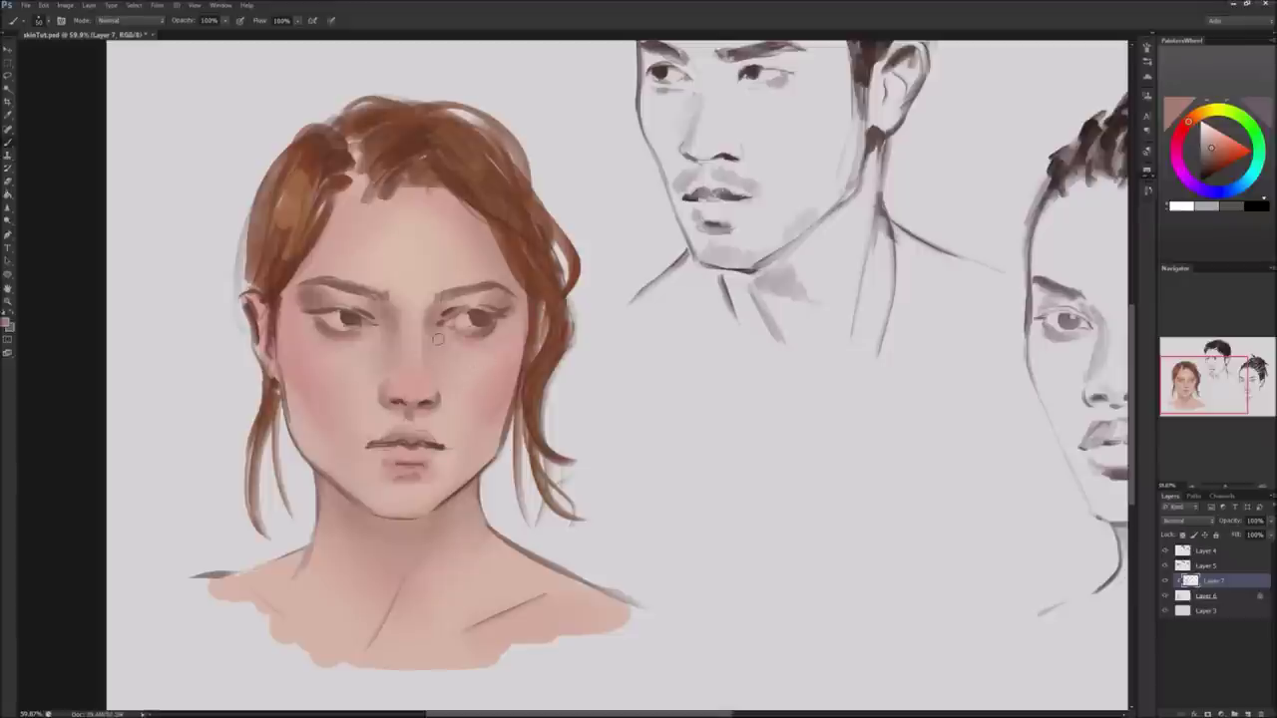
pyautogui.keyDown('alt'); pyautogui.click(376, 338); pyautogui.keyUp('alt')
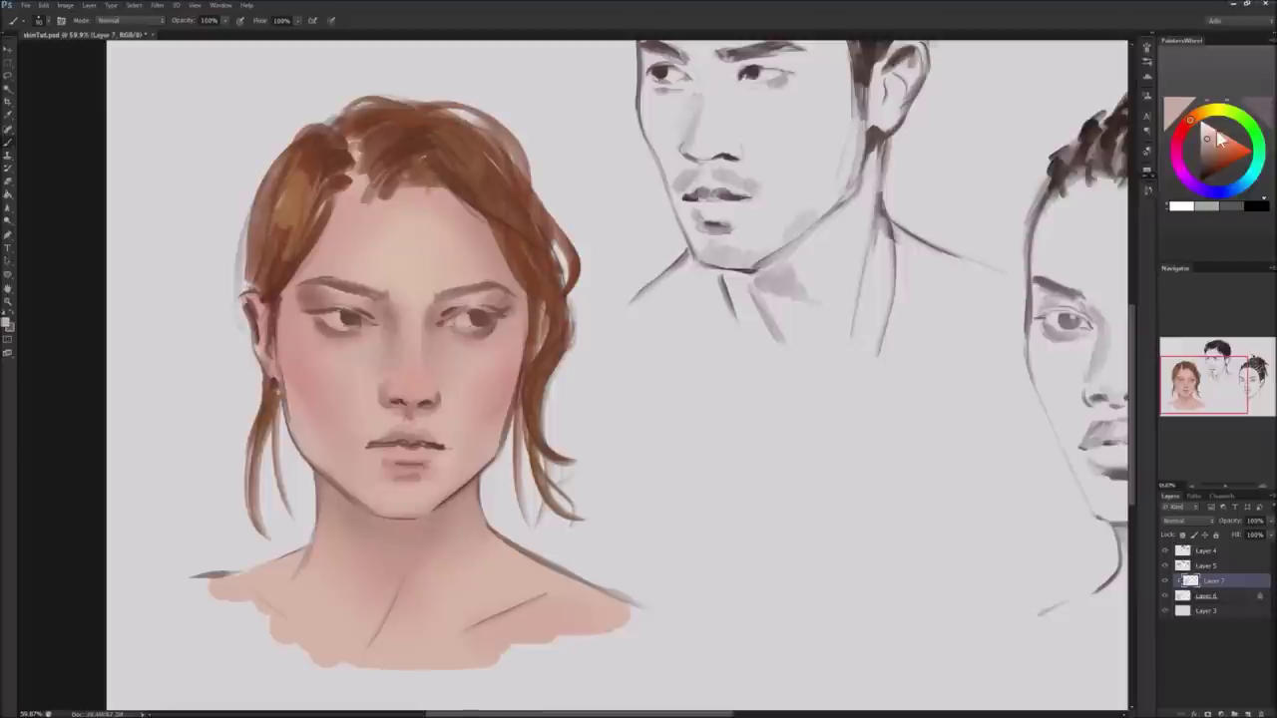
# Try grey on the right cheek and light blue under the eyes, undo both, and restore orange-red.
pyautogui.moveTo(449, 366)
pyautogui.mouseDown()
pyautogui.moveTo(470, 385)
pyautogui.moveTo(467, 351)
pyautogui.mouseUp()
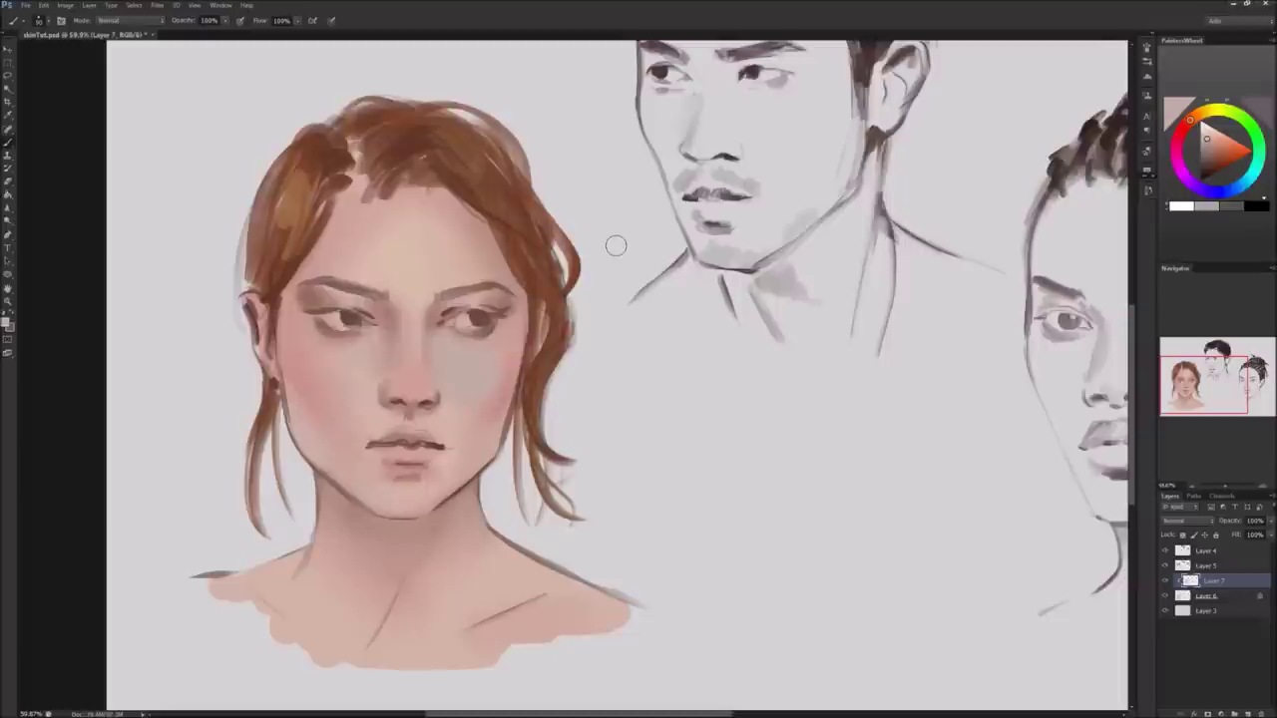
pyautogui.hotkey('ctrl', 'z')
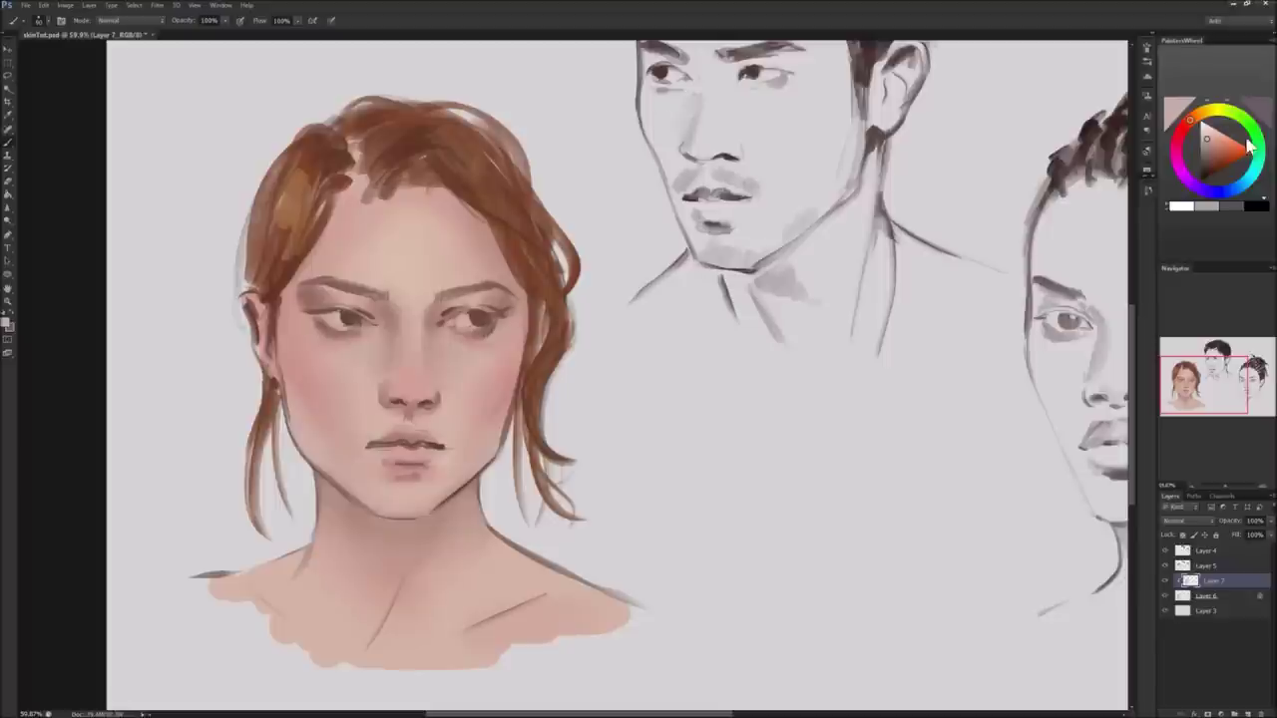
pyautogui.click(1245, 186)
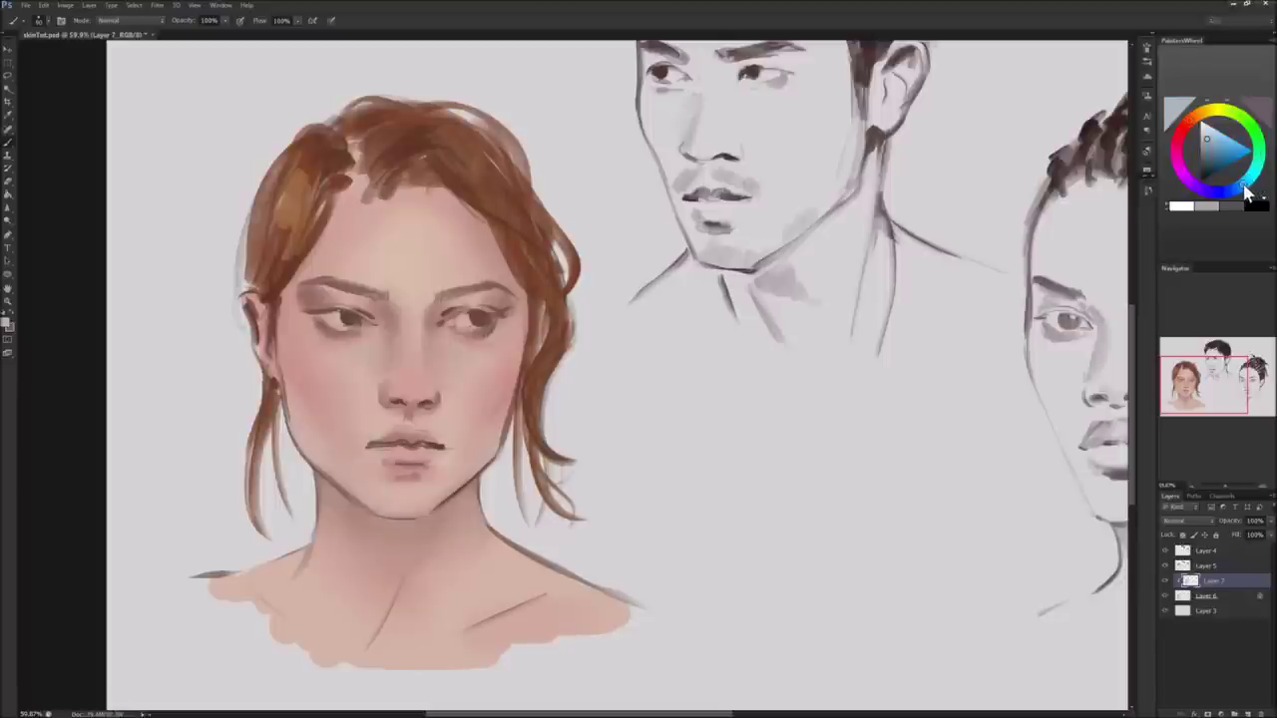
pyautogui.moveTo(377, 331); pyautogui.dragTo(331, 365)
pyautogui.moveTo(438, 340); pyautogui.dragTo(479, 355)
pyautogui.hotkey('ctrl', 'alt', 'z')
pyautogui.hotkey('ctrl', 'alt', 'z')
pyautogui.click(1193, 118)
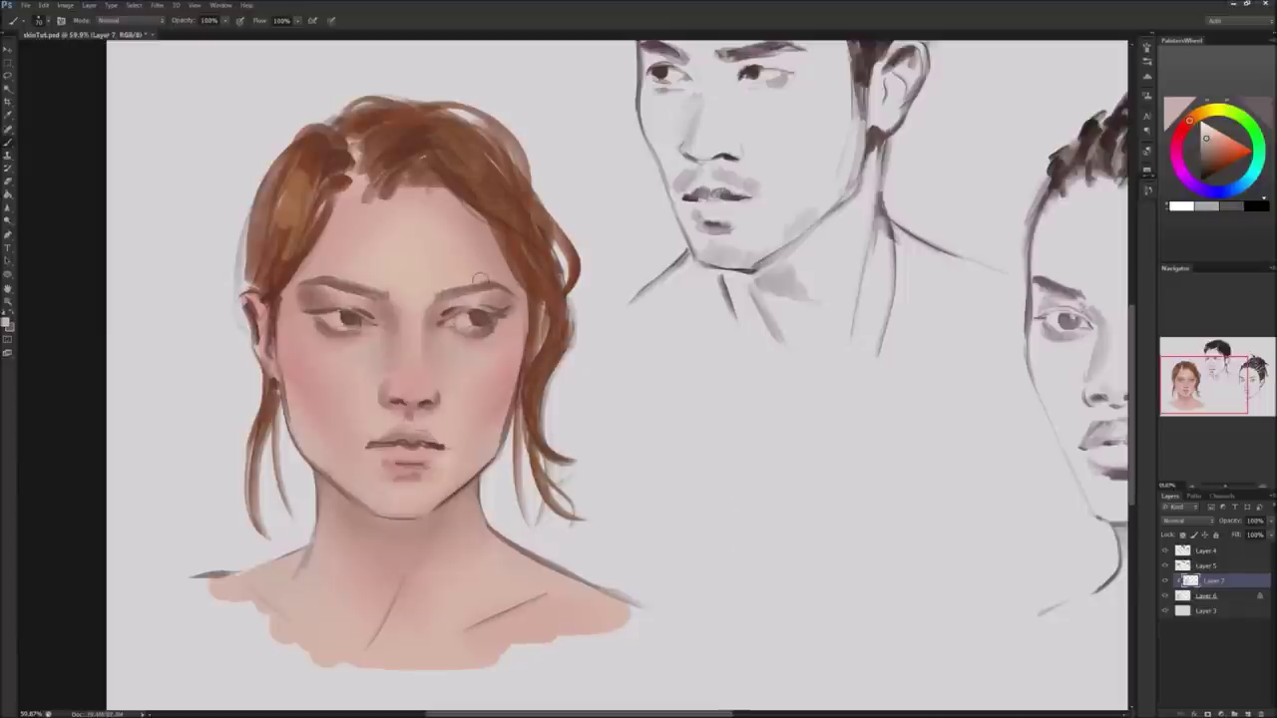
# Darken the nose tip and lighten the bridge between the eyes with sampled peach skin tones.
pyautogui.keyDown('alt'); pyautogui.click(394, 317); pyautogui.keyUp('alt')
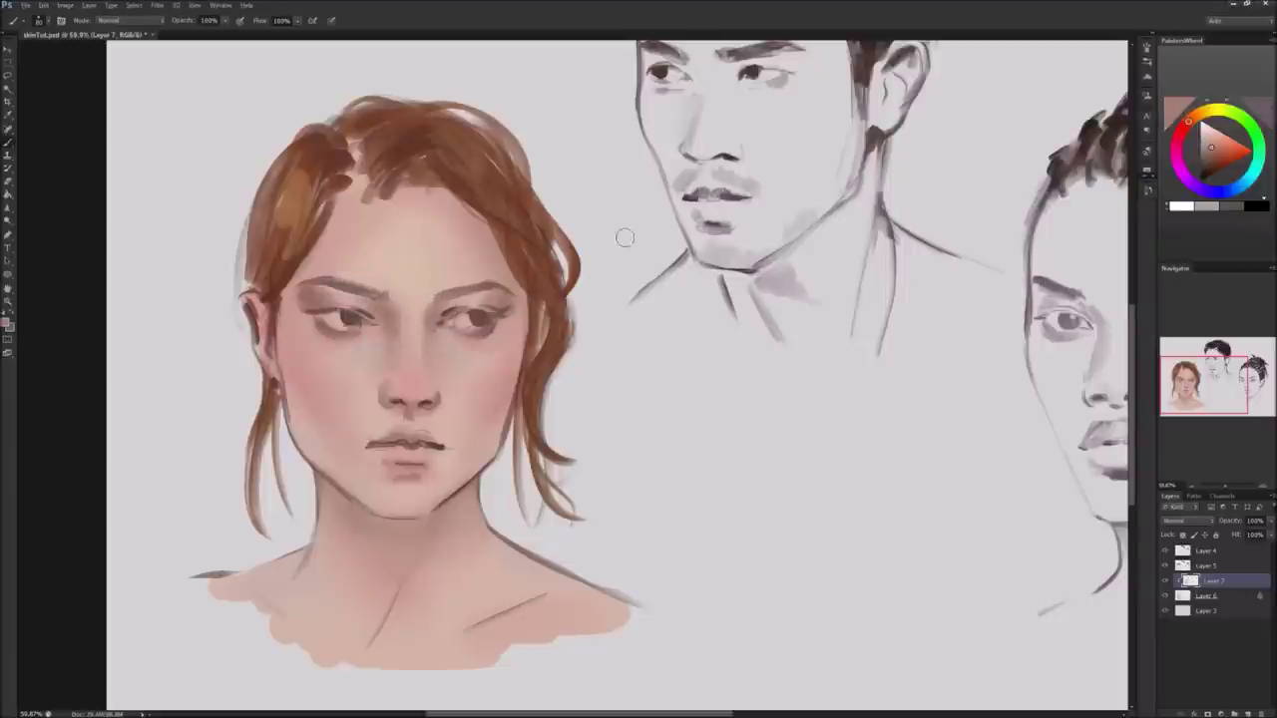
pyautogui.keyDown('alt'); pyautogui.click(406, 398); pyautogui.keyUp('alt')
pyautogui.moveTo(413, 397); pyautogui.dragTo(424, 401)
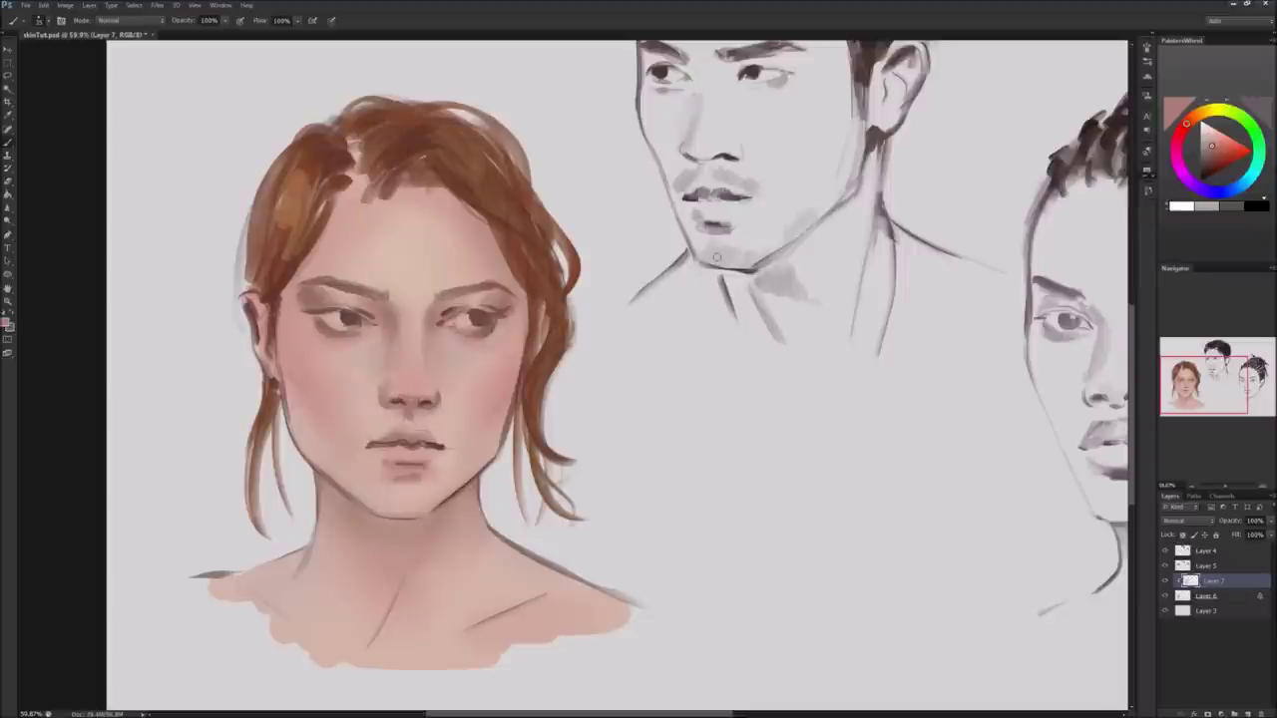
pyautogui.keyDown('alt'); pyautogui.click(417, 255); pyautogui.keyUp('alt')
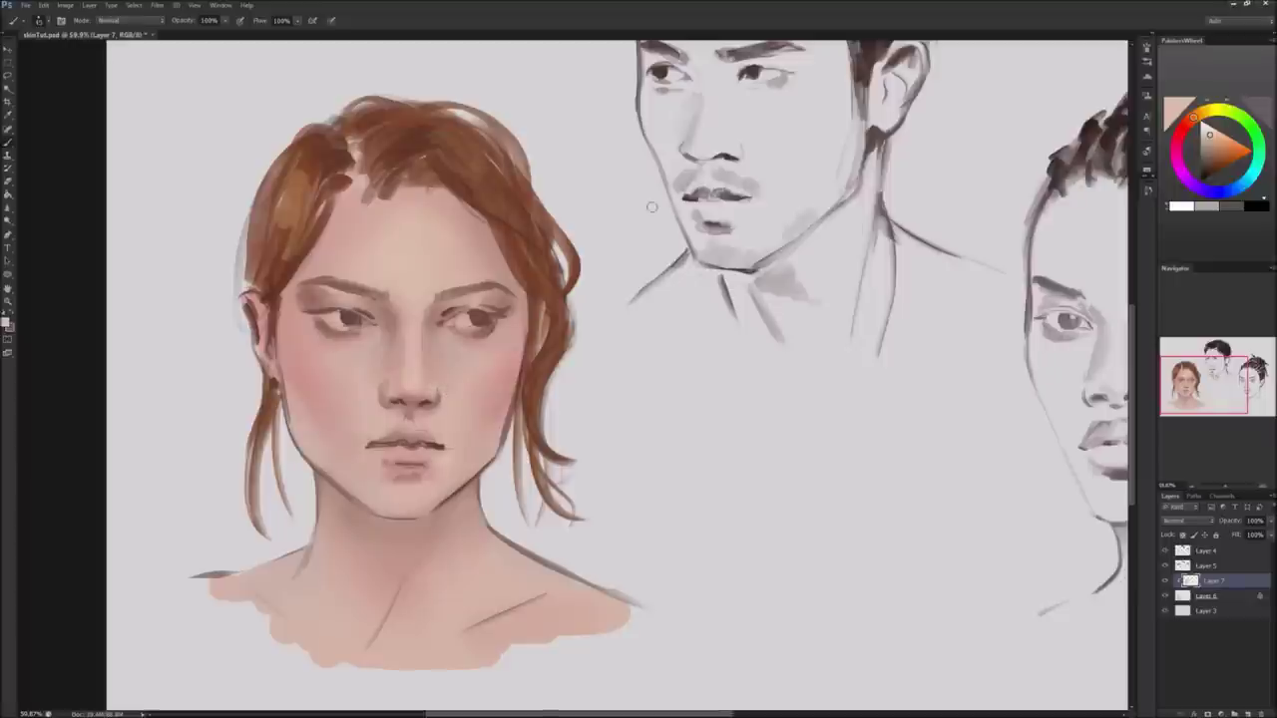
pyautogui.keyDown('alt'); pyautogui.click(427, 312); pyautogui.keyUp('alt')
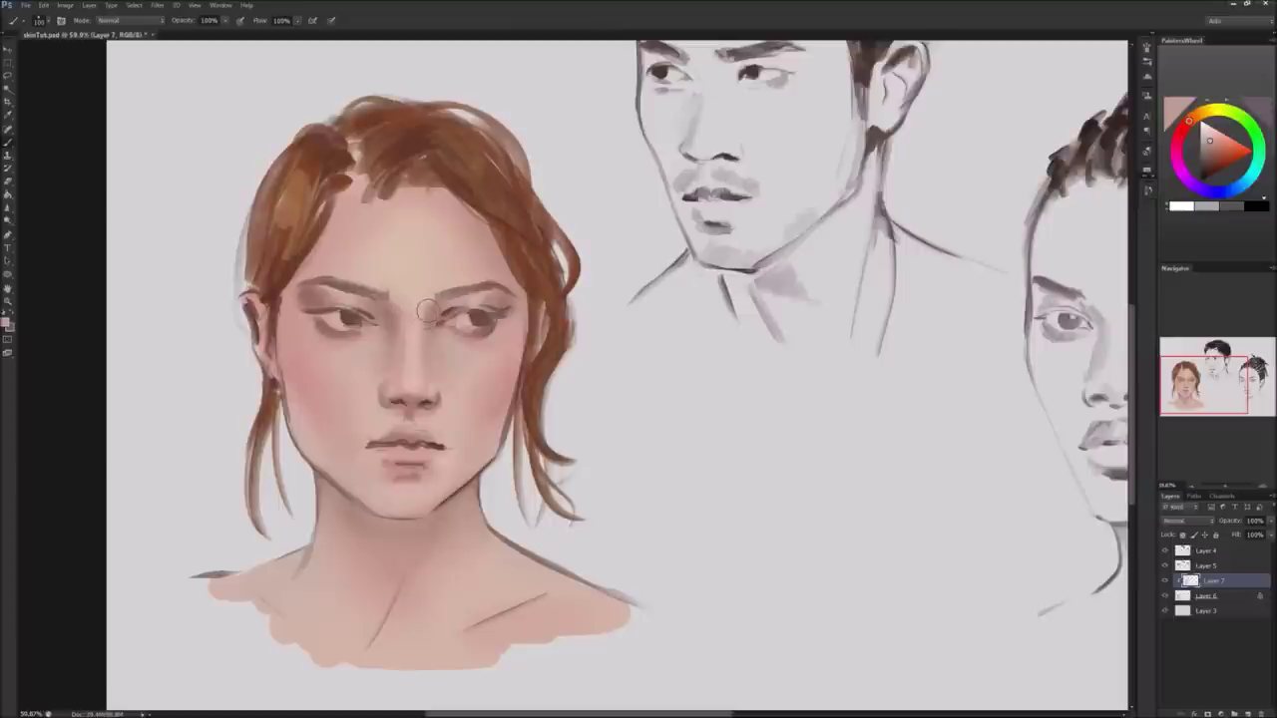
pyautogui.moveTo(428, 305); pyautogui.dragTo(413, 327)
# Sample several skin tones between the eyes and pick a lighter colour for eye highlights.
pyautogui.keyDown('alt'); pyautogui.click(414, 312); pyautogui.keyUp('alt')
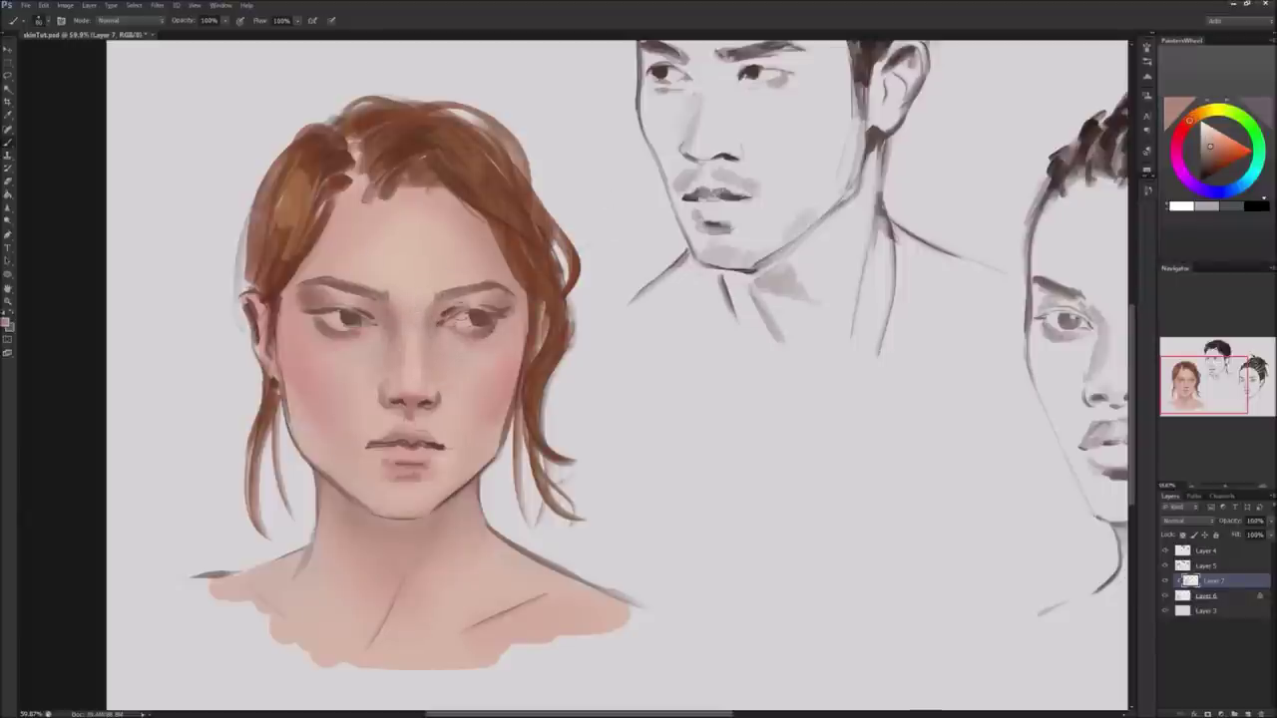
pyautogui.keyDown('alt'); pyautogui.click(451, 305); pyautogui.keyUp('alt')
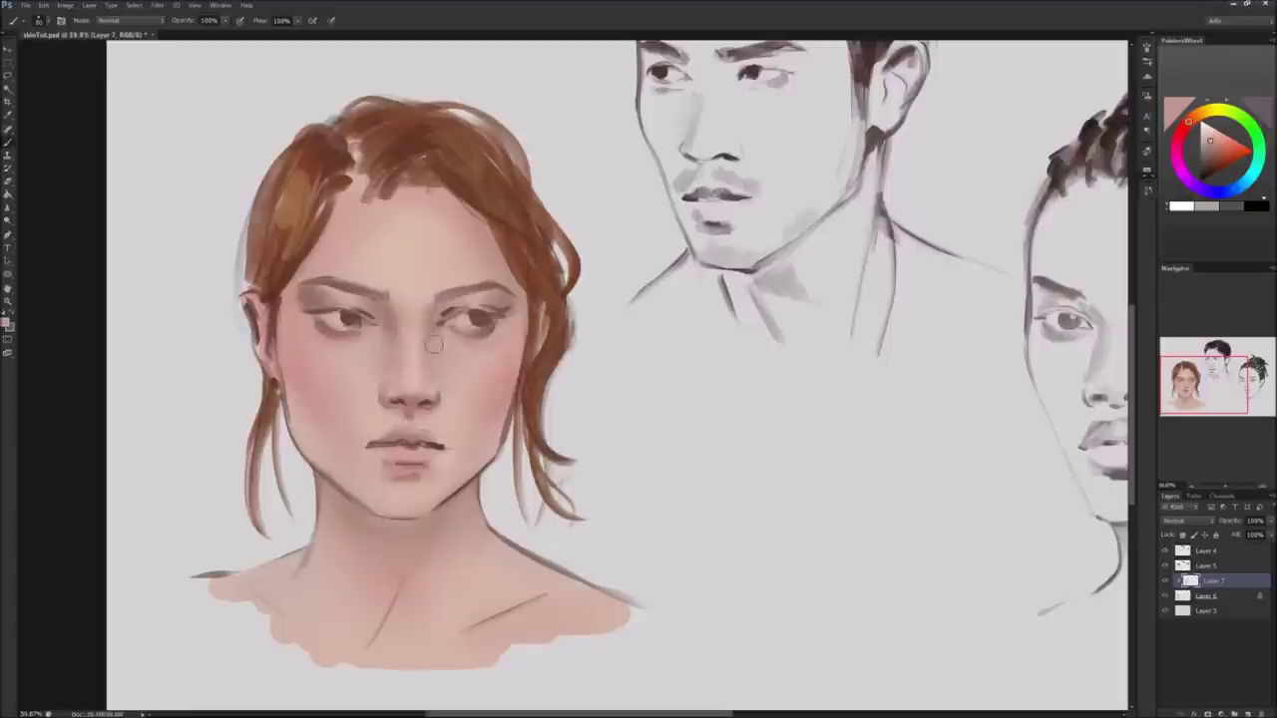
pyautogui.keyDown('alt'); pyautogui.click(437, 321); pyautogui.keyUp('alt')
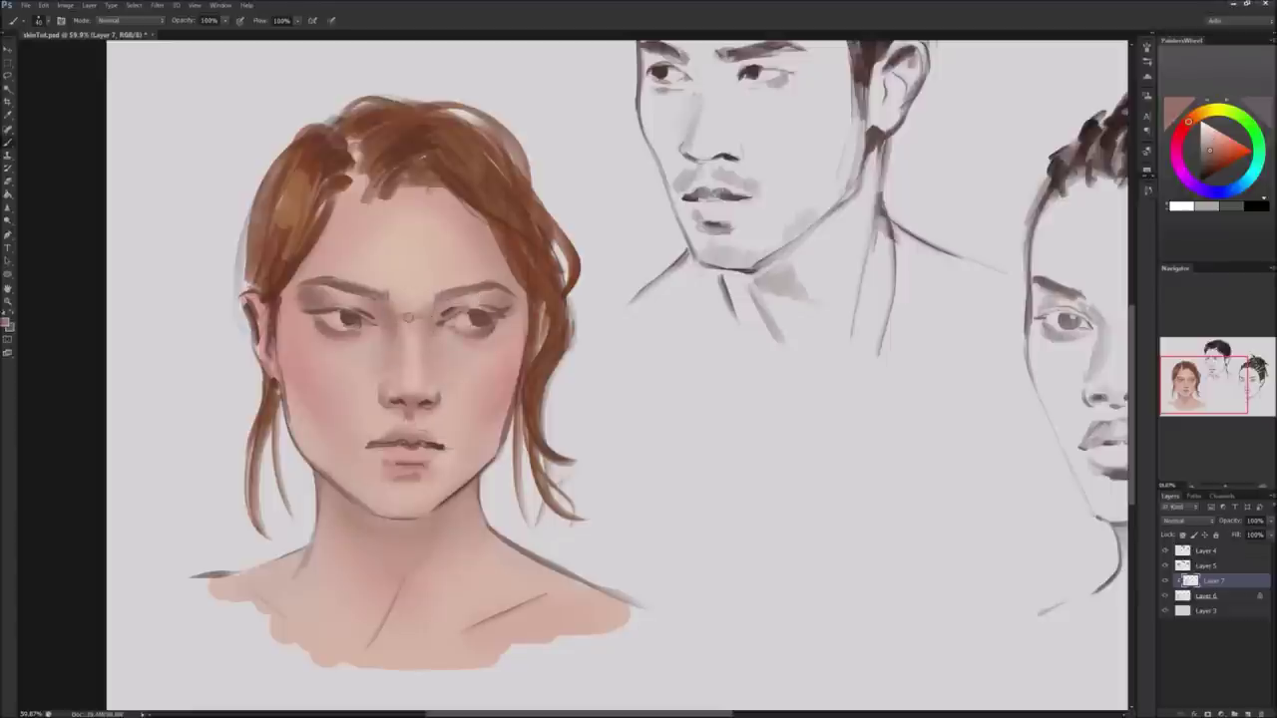
pyautogui.keyDown('alt'); pyautogui.click(400, 321); pyautogui.keyUp('alt')
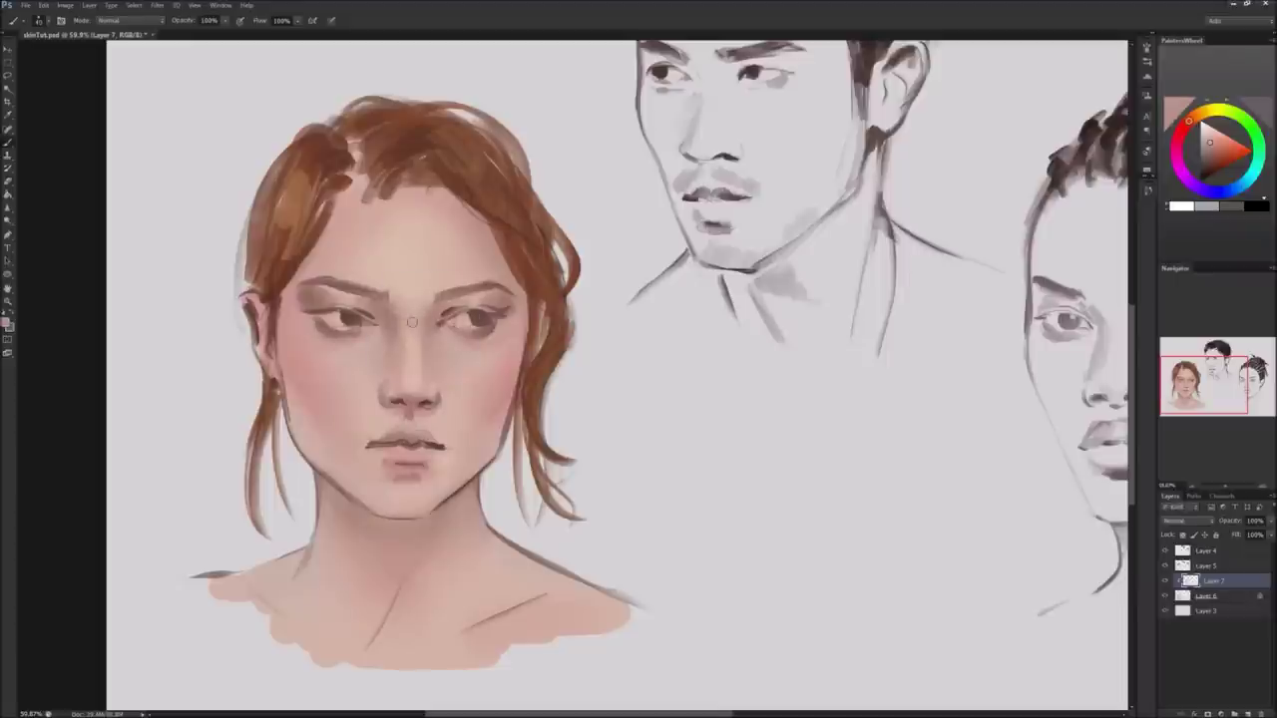
pyautogui.keyDown('alt'); pyautogui.click(412, 330); pyautogui.keyUp('alt')
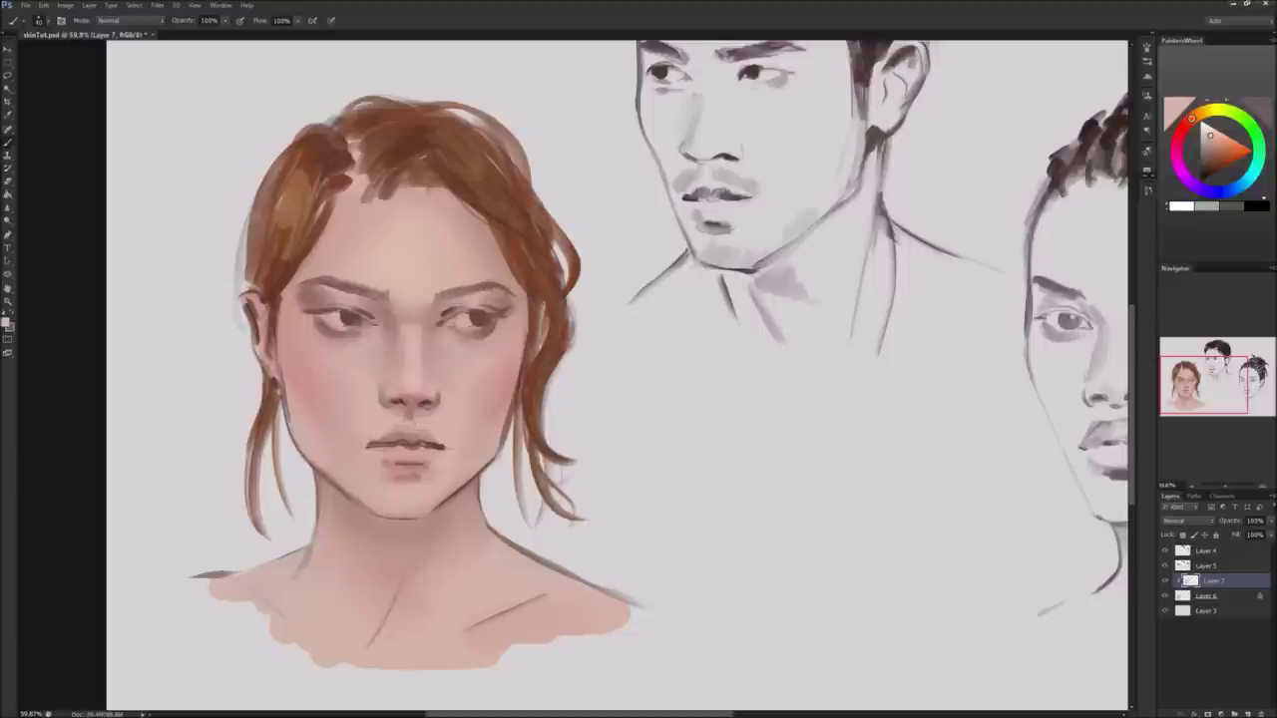
pyautogui.keyDown('alt'); pyautogui.click(408, 315); pyautogui.keyUp('alt')
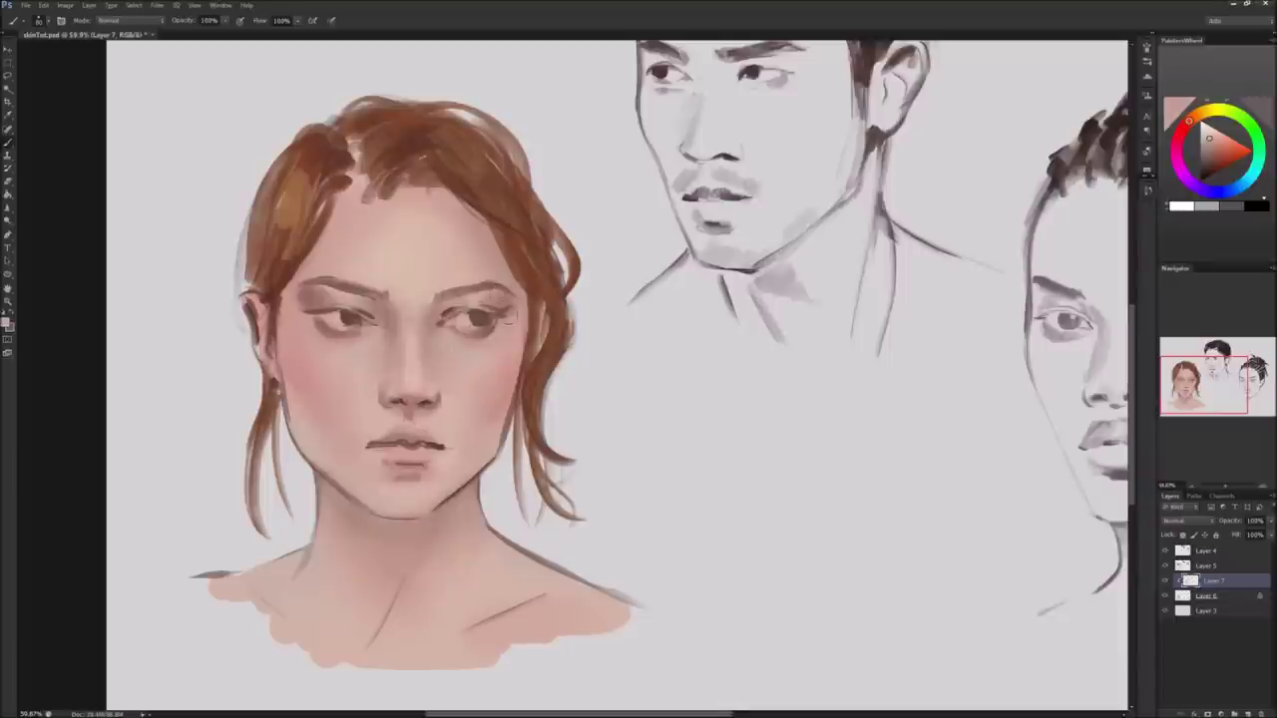
pyautogui.click(1205, 136)
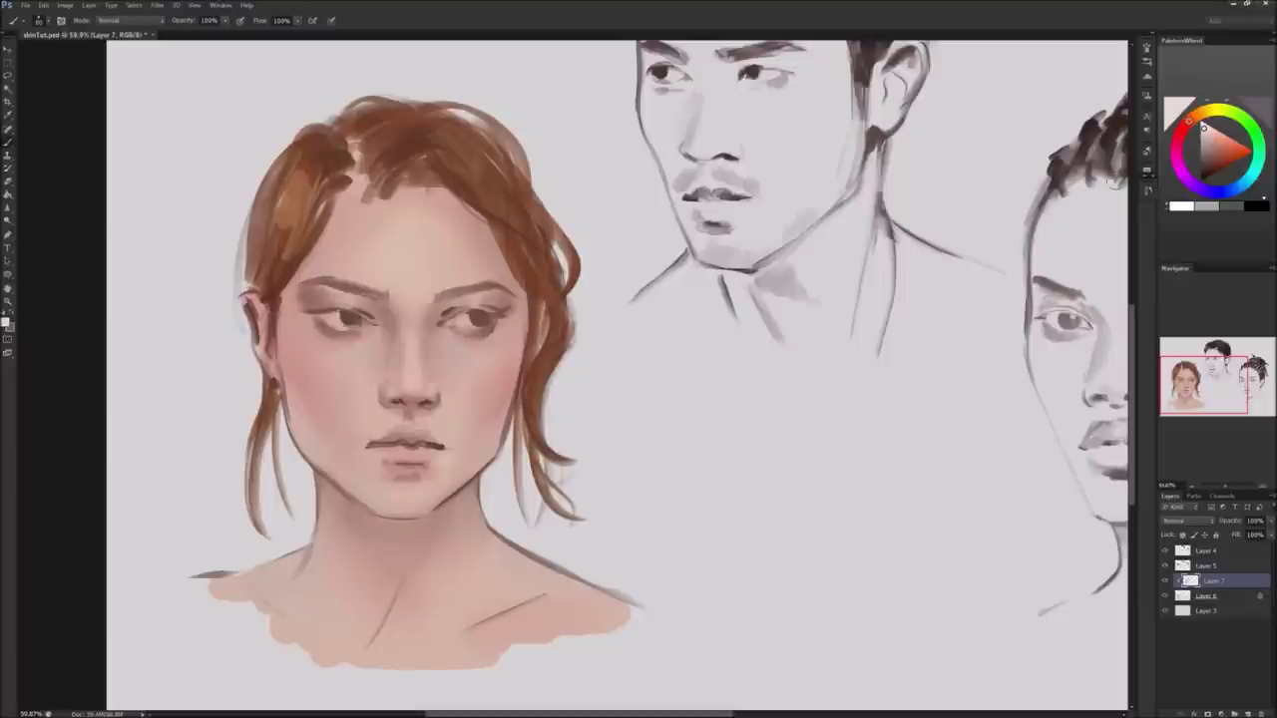
# Undo a white highlight on the right eye, then darken the left iris with an adjusted darker colour.
pyautogui.moveTo(459, 323); pyautogui.dragTo(487, 323)
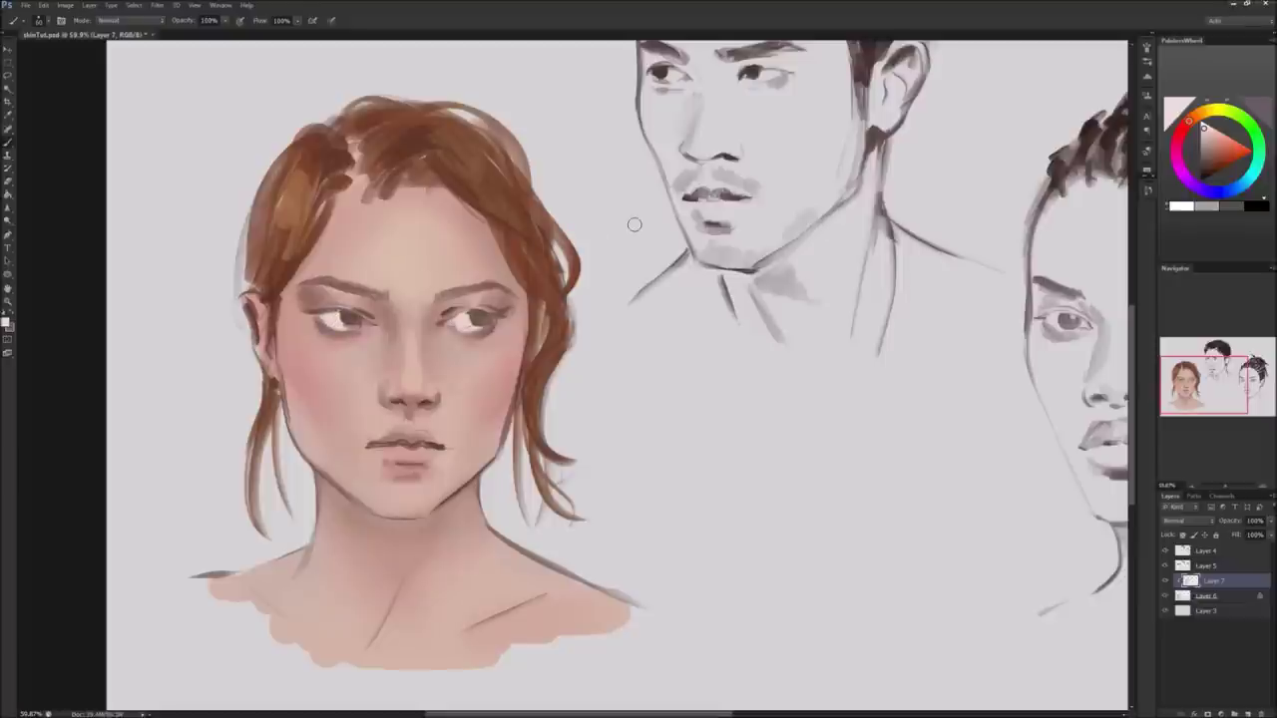
pyautogui.hotkey('ctrl', 'alt', 'z')
pyautogui.hotkey('ctrl', 'alt', 'z')
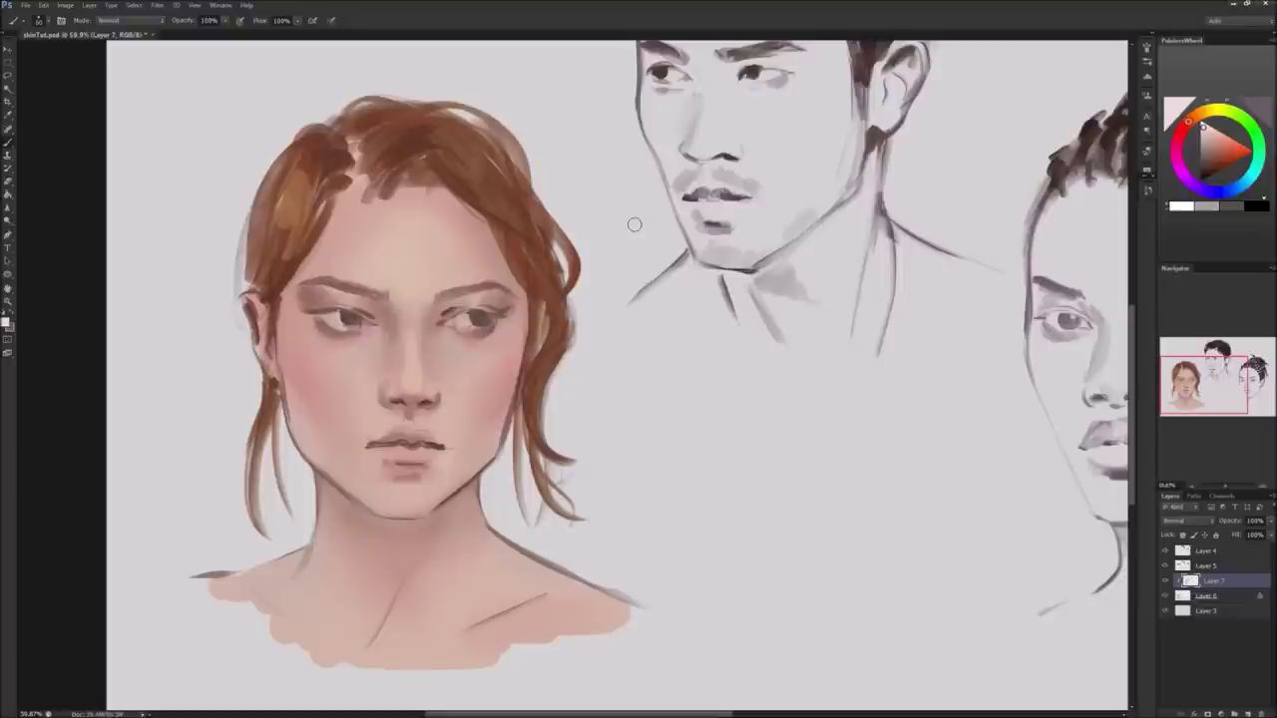
pyautogui.click(1205, 141)
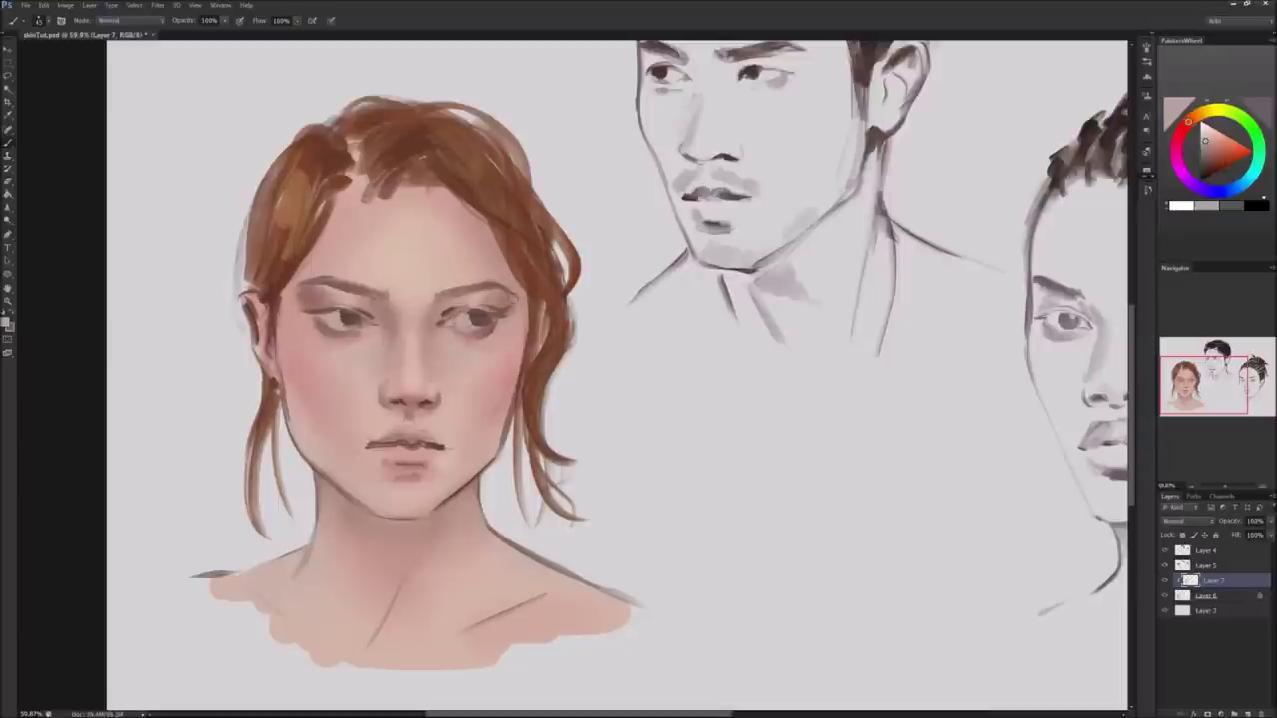
pyautogui.moveTo(1211, 151); pyautogui.dragTo(1209, 160)
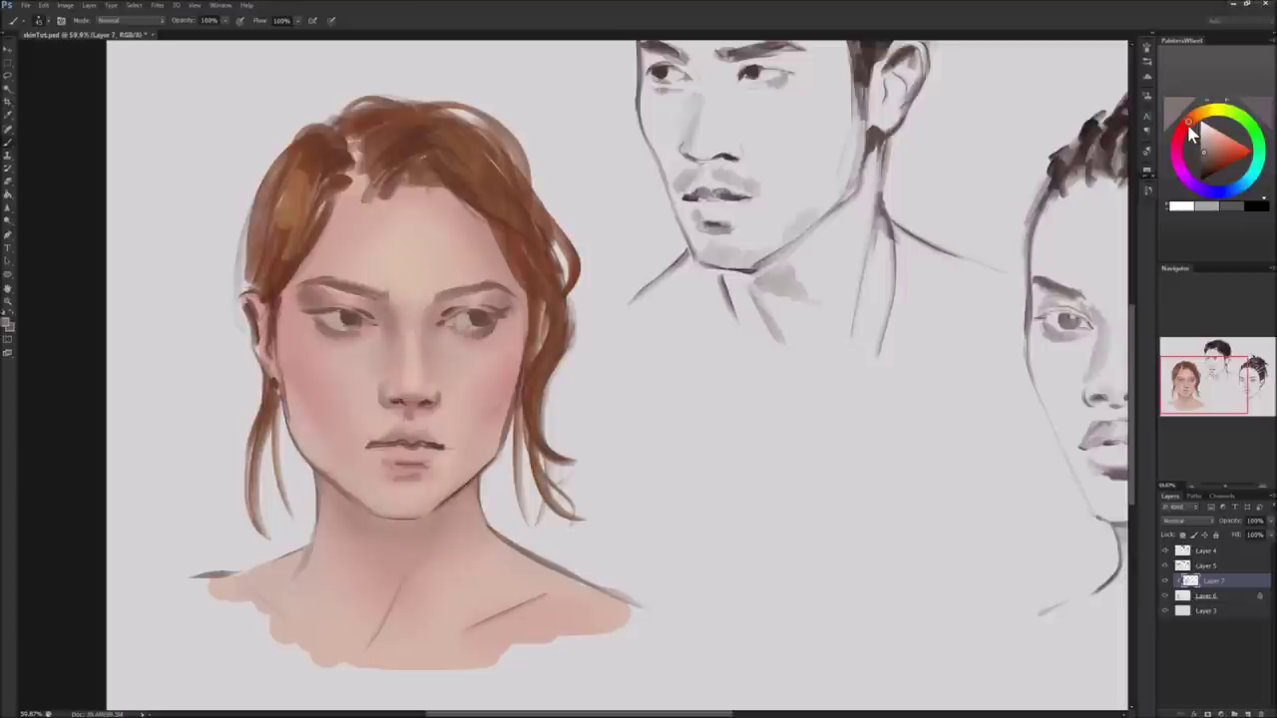
pyautogui.moveTo(1188, 130); pyautogui.dragTo(1184, 140)
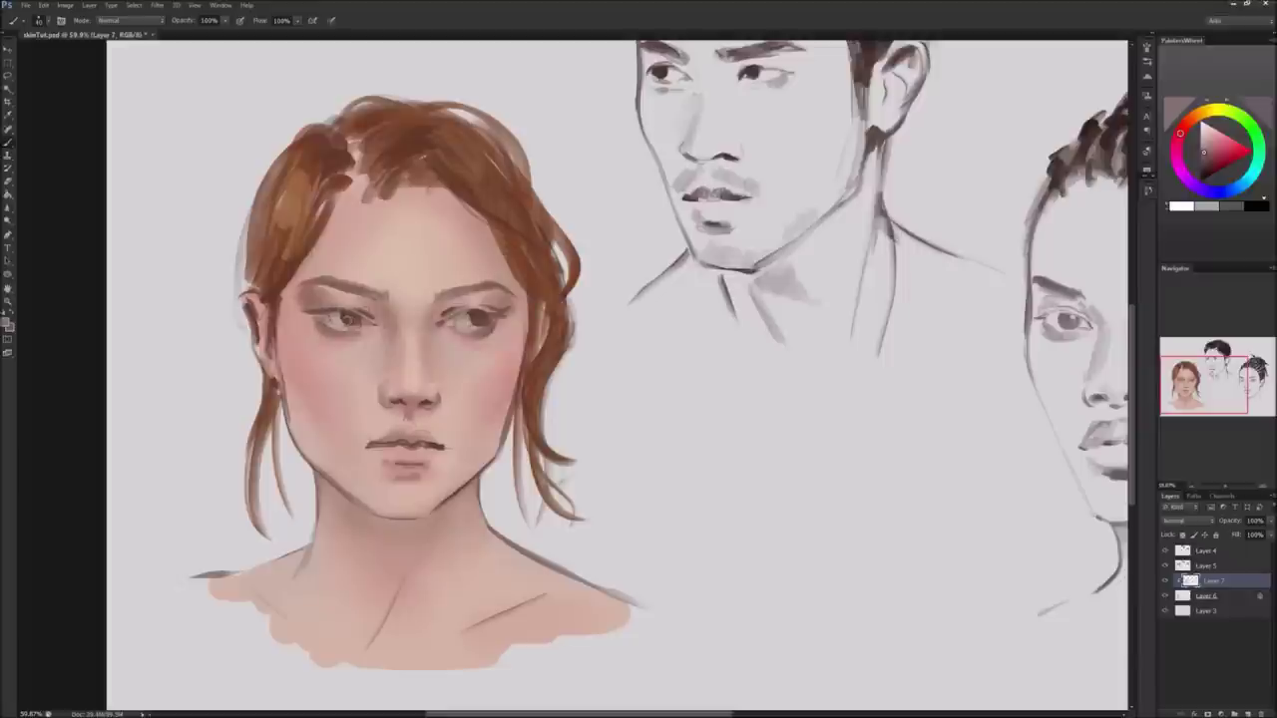
pyautogui.moveTo(329, 316); pyautogui.dragTo(351, 317)
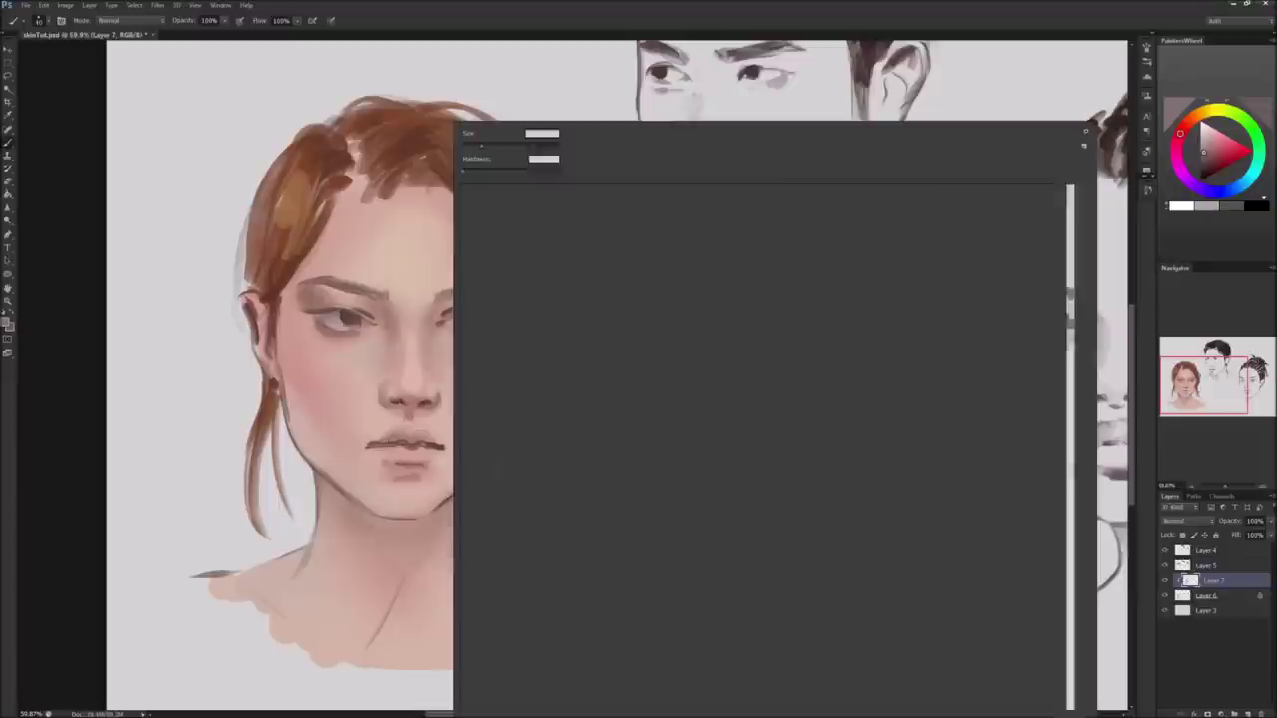
# Switch brush preset, sample the mouth-area skin, and paint the lips a darker rose-brown.
pyautogui.rightClick(449, 483)
pyautogui.doubleClick(480, 516)
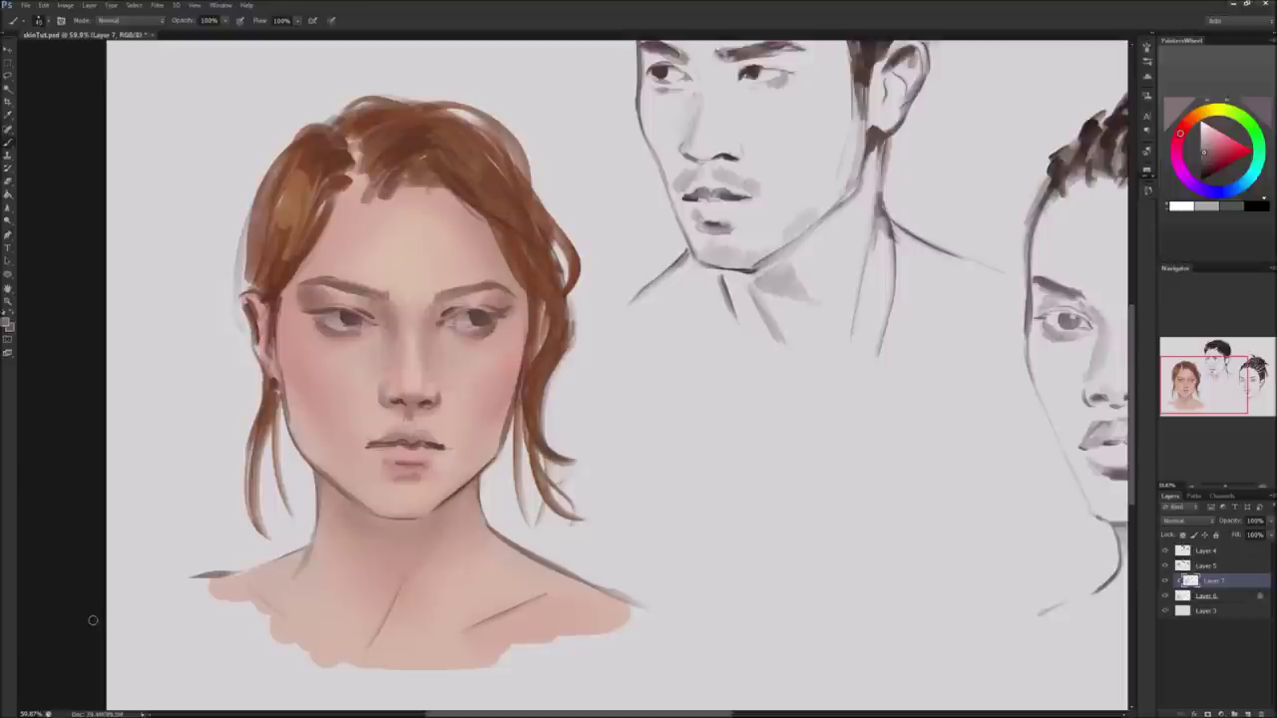
pyautogui.keyDown('alt'); pyautogui.click(417, 437); pyautogui.keyUp('alt')
pyautogui.click(1213, 154)
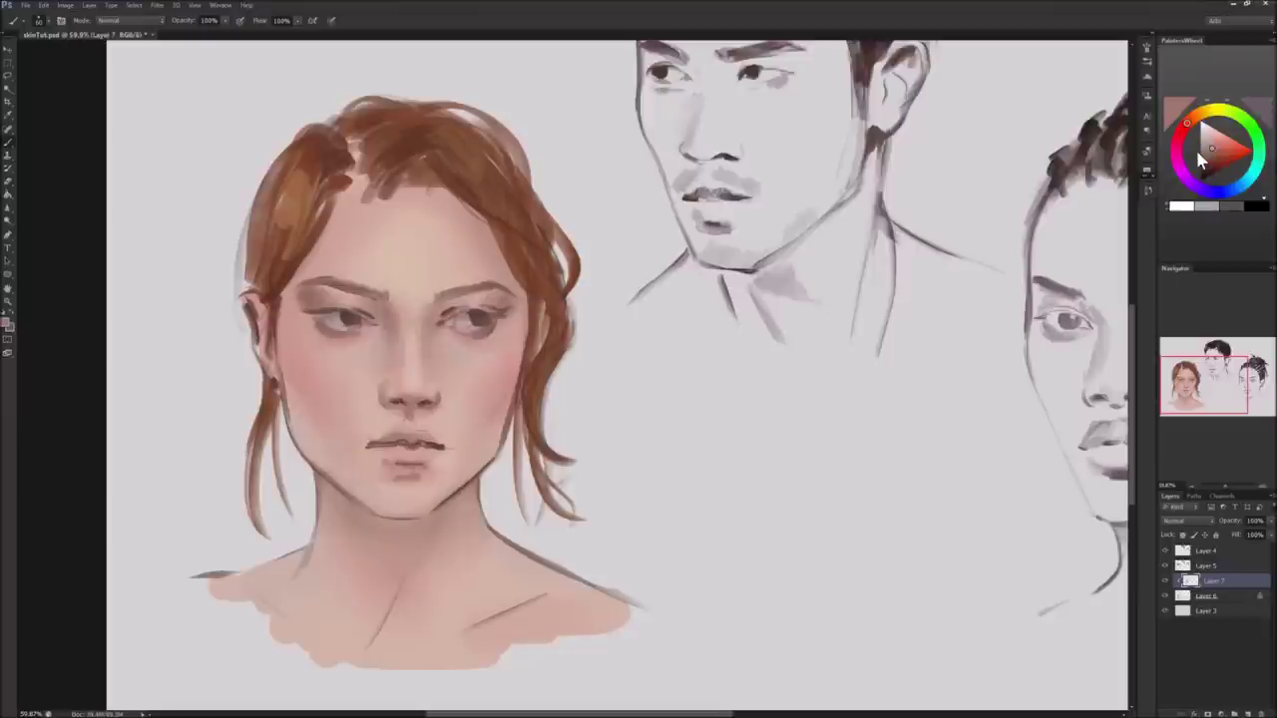
pyautogui.click(1214, 153)
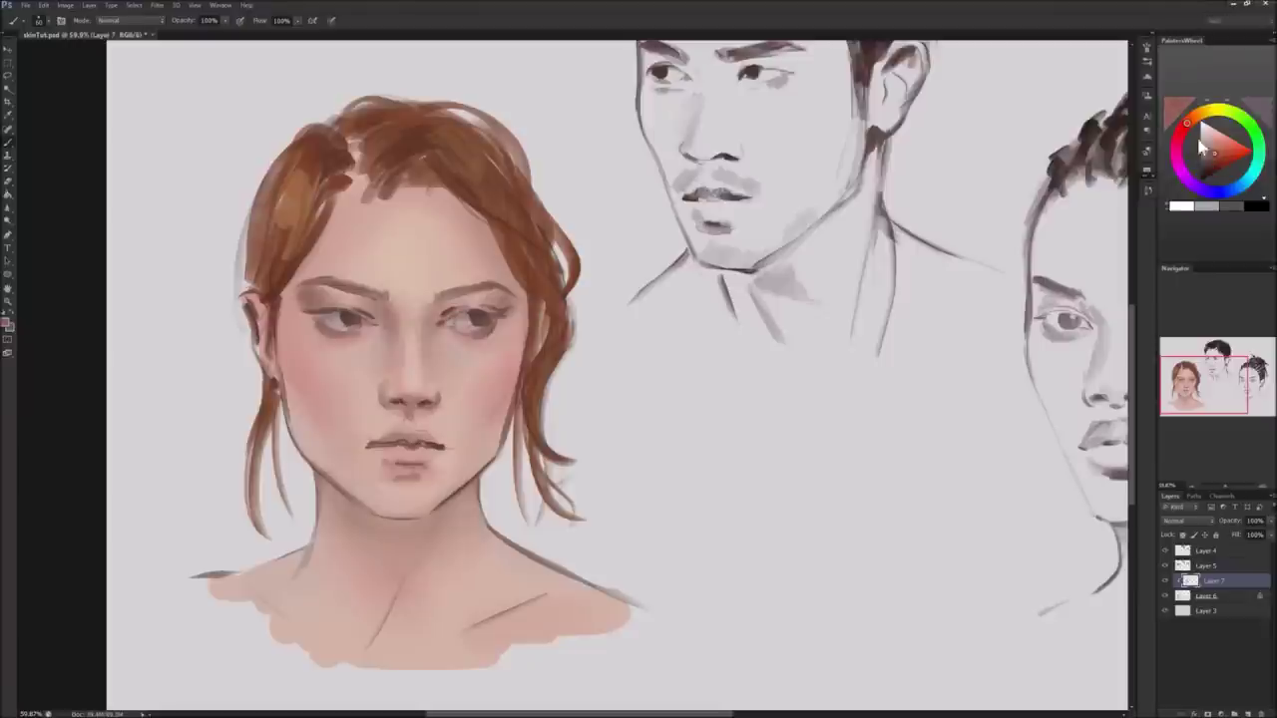
pyautogui.moveTo(379, 445); pyautogui.dragTo(439, 449)
pyautogui.moveTo(373, 455); pyautogui.dragTo(453, 447)
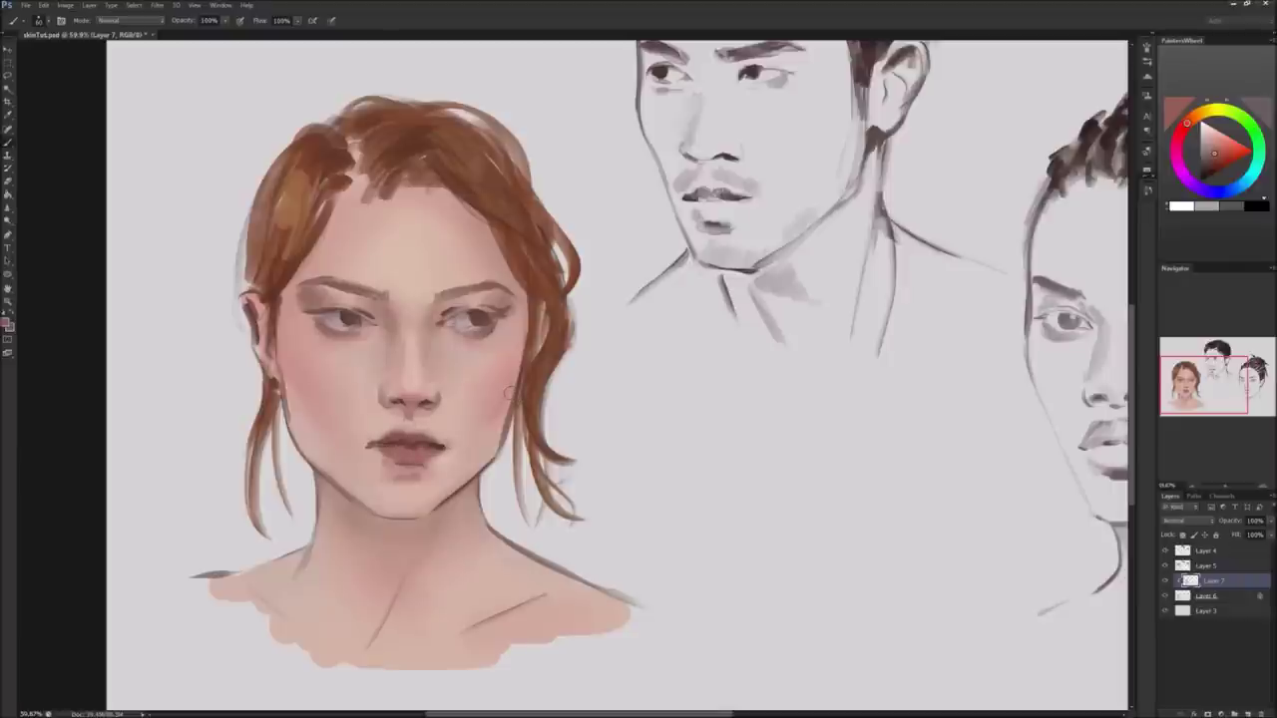
# Undo the dark lips, fine-tune a lip colour on the colour wheel, and lightly repaint the upper lip.
pyautogui.hotkey('ctrl', 'z')
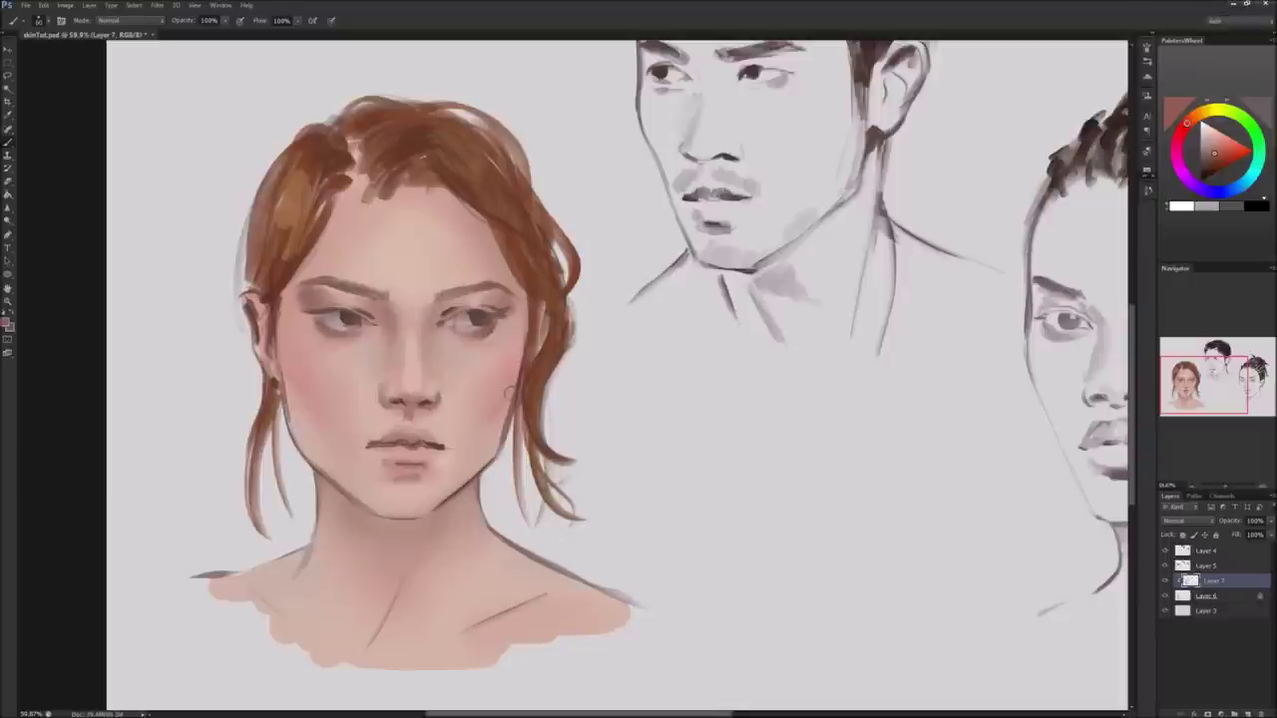
pyautogui.click(1209, 136)
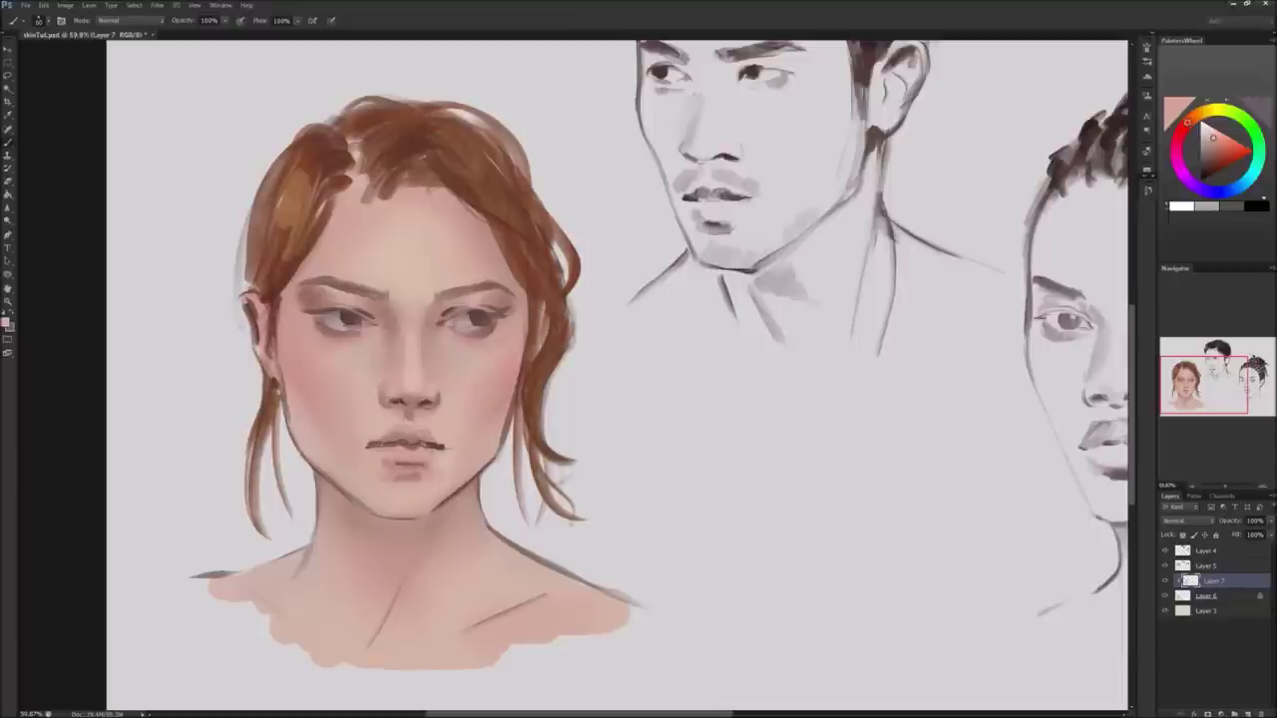
pyautogui.click(1217, 146)
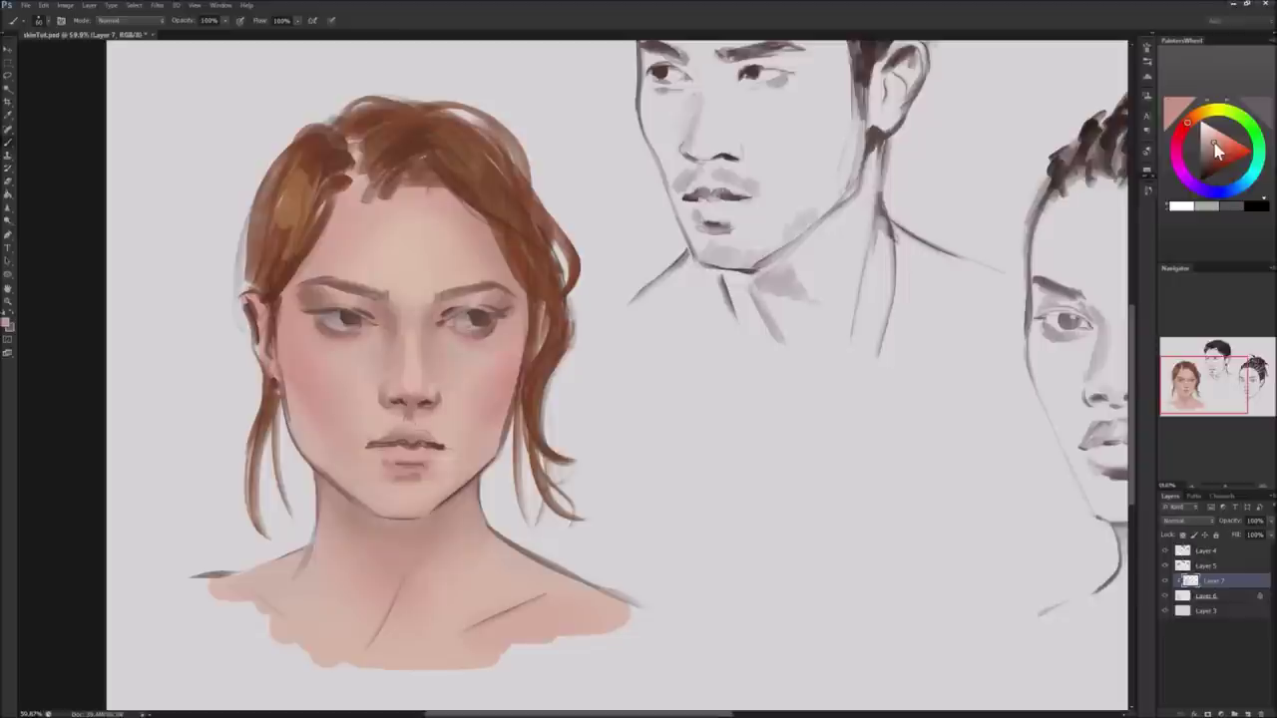
pyautogui.click(1215, 146)
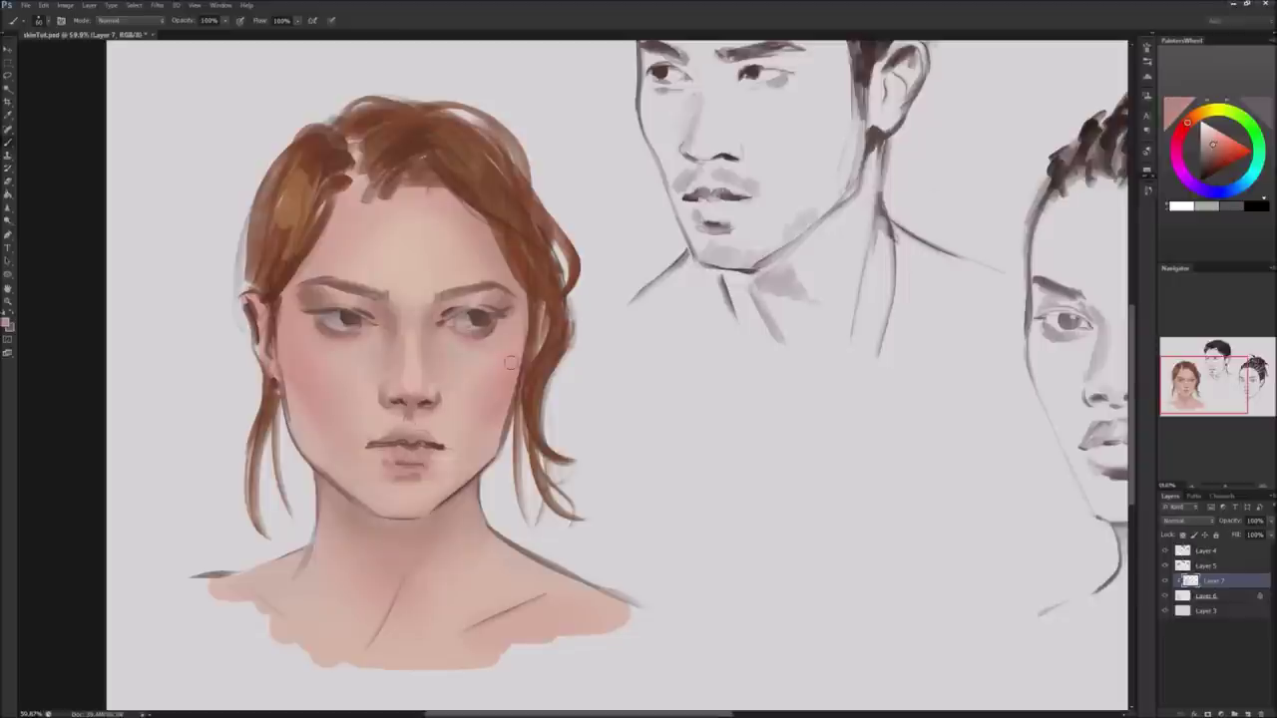
pyautogui.click(1215, 145)
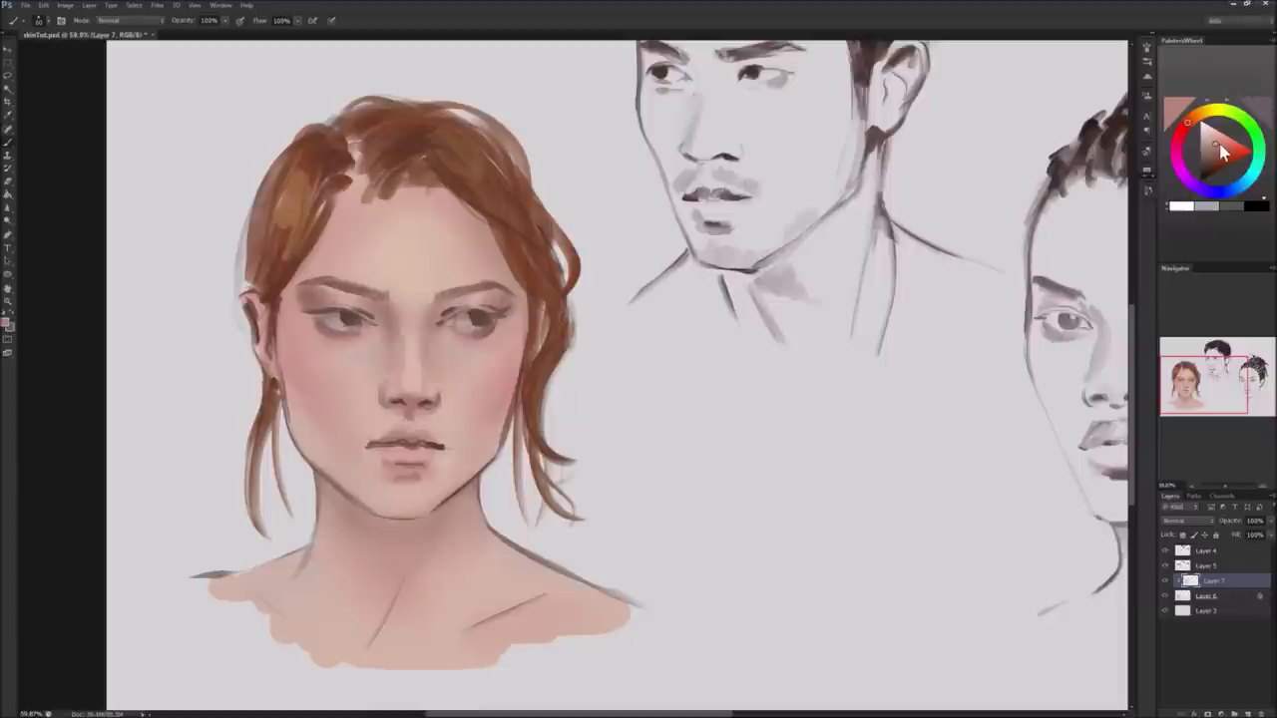
pyautogui.click(1218, 144)
pyautogui.click(1216, 145)
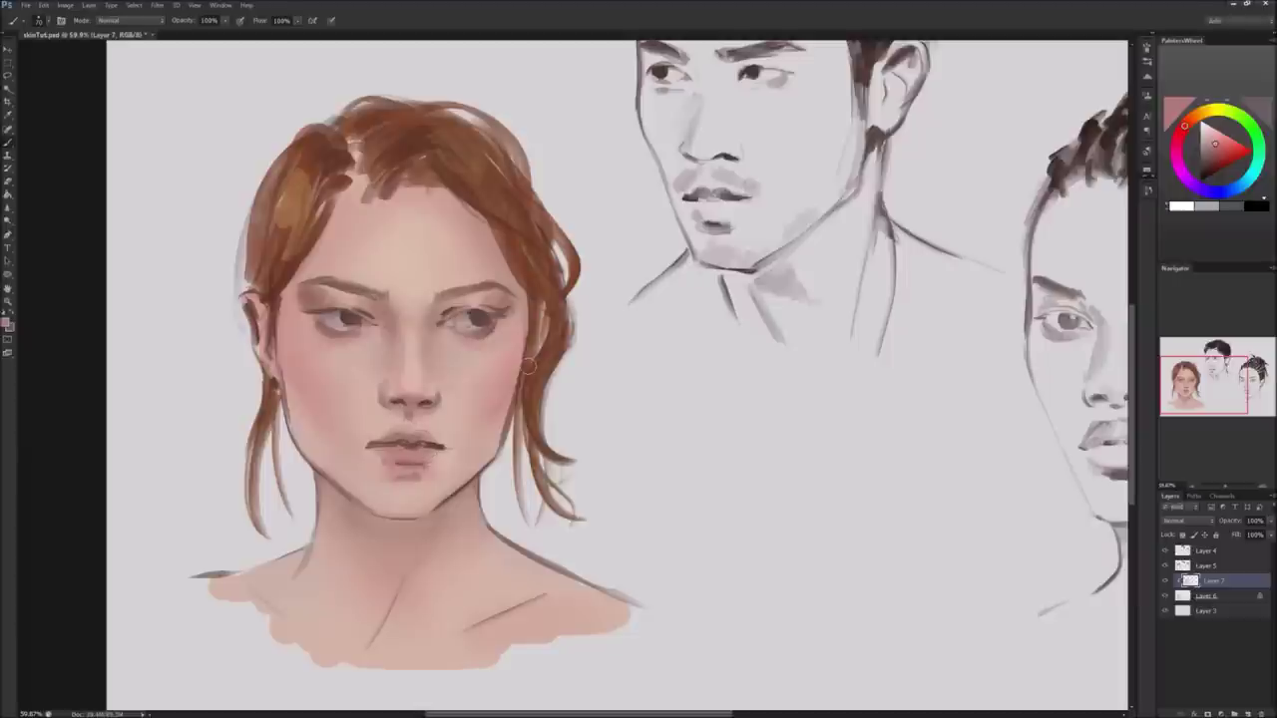
pyautogui.click(1217, 151)
pyautogui.click(1220, 154)
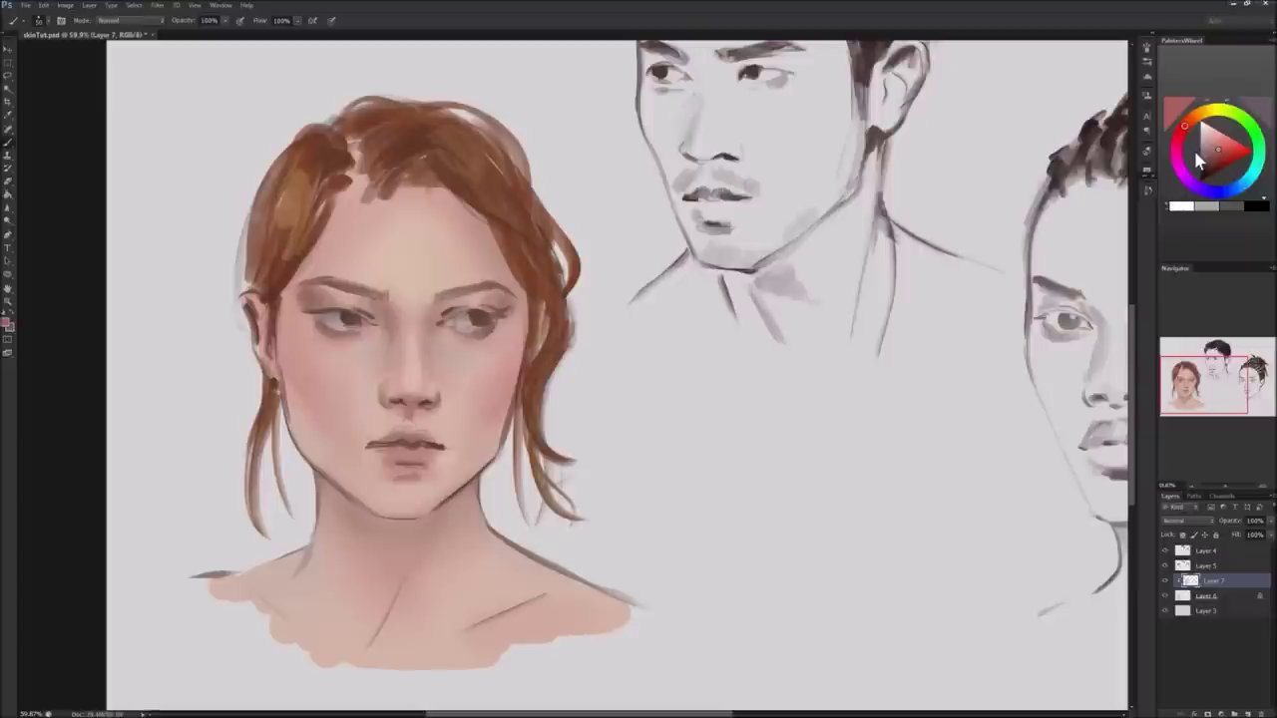
pyautogui.moveTo(385, 439); pyautogui.dragTo(411, 437)
pyautogui.click(1183, 128)
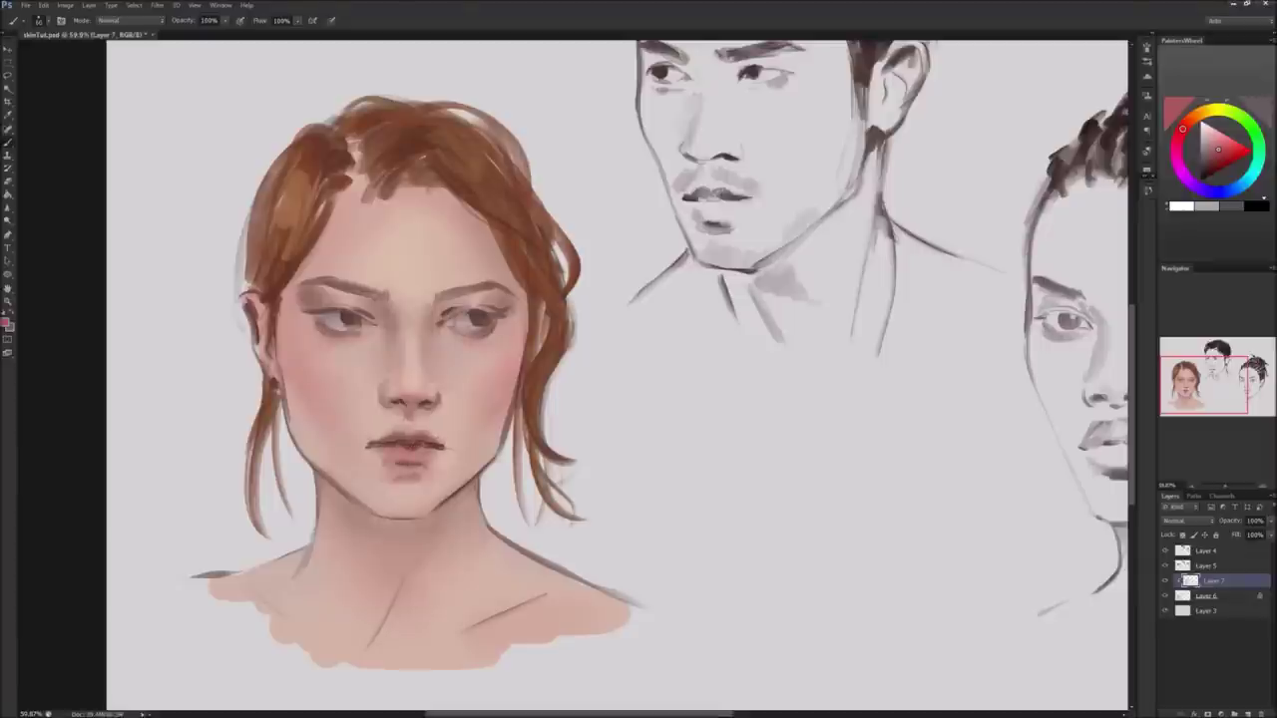
# Sample chin and lip colours, darken the left lip corner, then undo that stroke.
pyautogui.keyDown('alt'); pyautogui.click(441, 456); pyautogui.keyUp('alt')
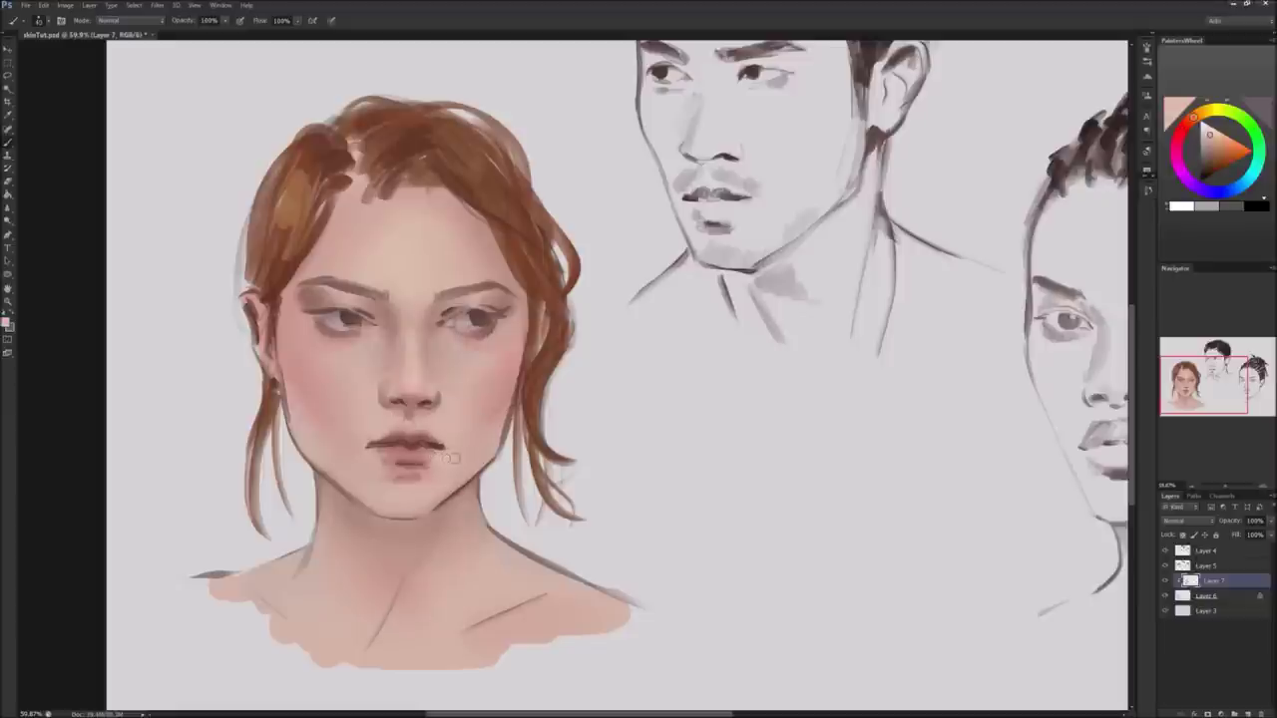
pyautogui.keyDown('alt'); pyautogui.click(409, 456); pyautogui.keyUp('alt')
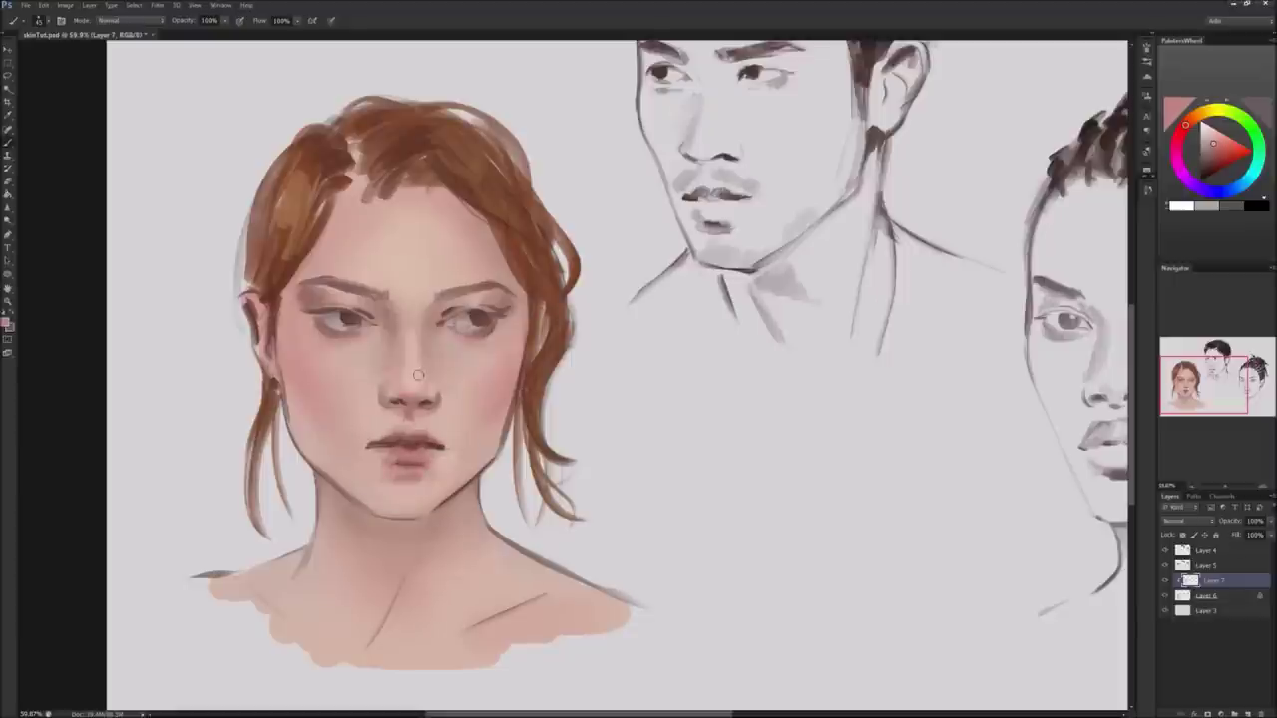
pyautogui.keyDown('alt'); pyautogui.click(426, 435); pyautogui.keyUp('alt')
pyautogui.moveTo(376, 448); pyautogui.dragTo(441, 457)
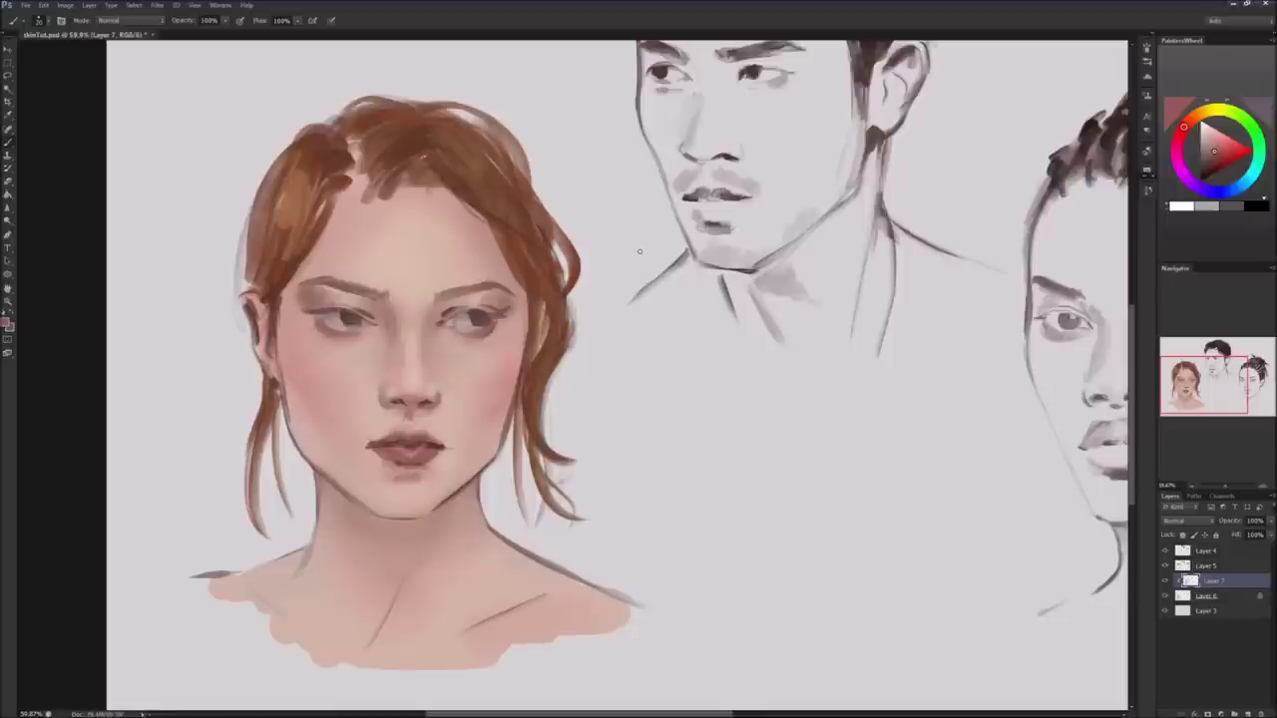
pyautogui.hotkey('ctrl', 'alt', 'z')
pyautogui.hotkey('ctrl', 'alt', 'z')
# Resample several lip, mouth-area, right-cheek and chin skin tones.
pyautogui.keyDown('alt'); pyautogui.click(383, 456); pyautogui.keyUp('alt')
pyautogui.keyDown('alt'); pyautogui.click(386, 456); pyautogui.keyUp('alt')
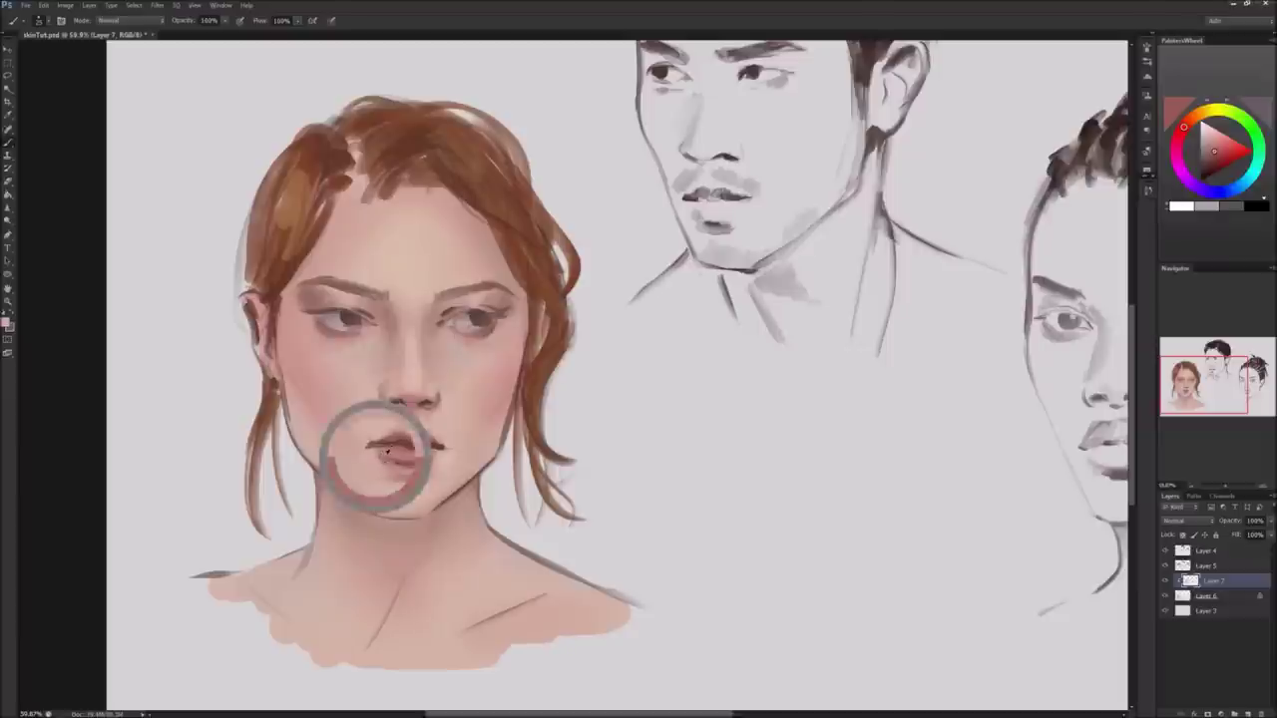
pyautogui.keyDown('alt'); pyautogui.click(383, 458); pyautogui.keyUp('alt')
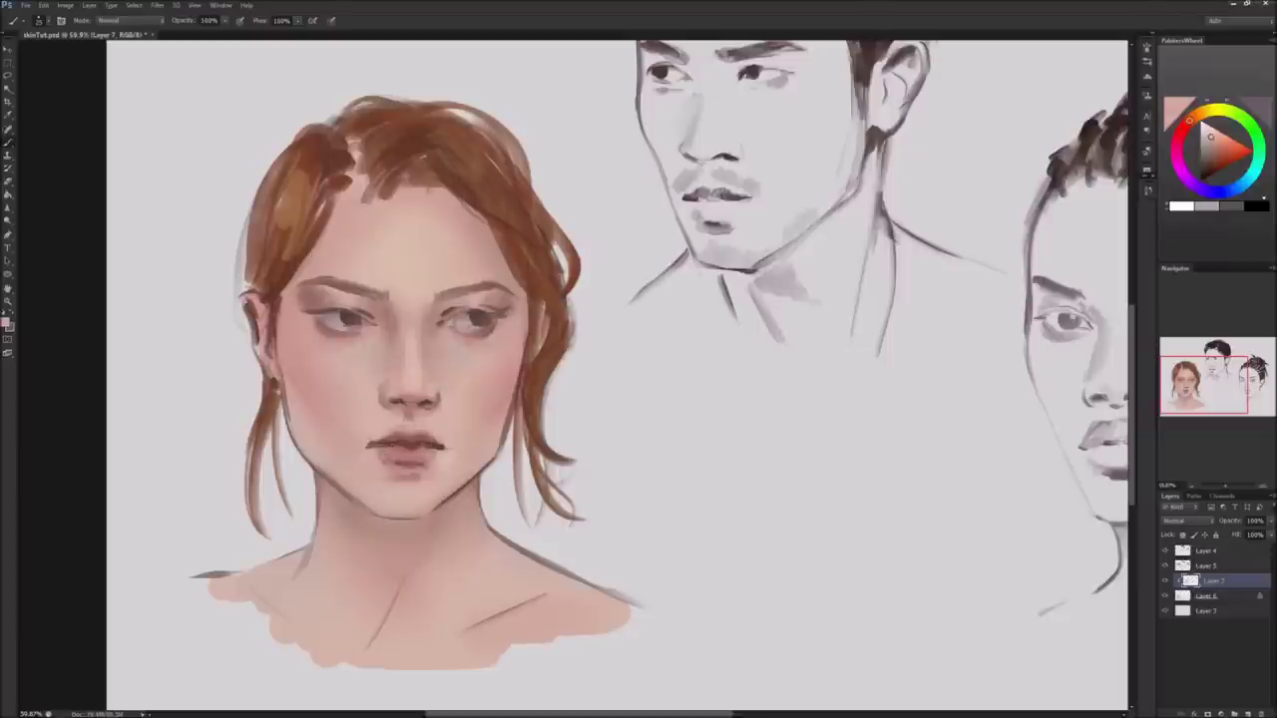
pyautogui.keyDown('alt'); pyautogui.click(404, 449); pyautogui.keyUp('alt')
pyautogui.keyDown('alt'); pyautogui.click(415, 448); pyautogui.keyUp('alt')
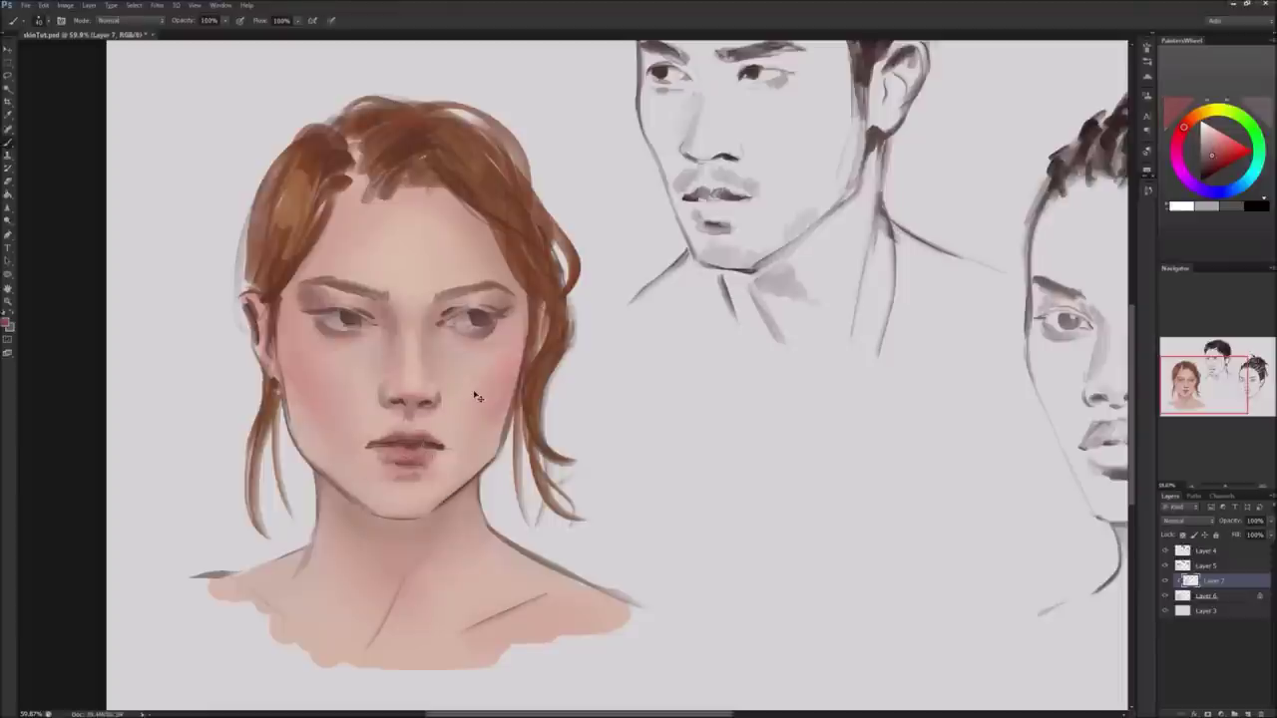
pyautogui.keyDown('alt'); pyautogui.click(419, 459); pyautogui.keyUp('alt')
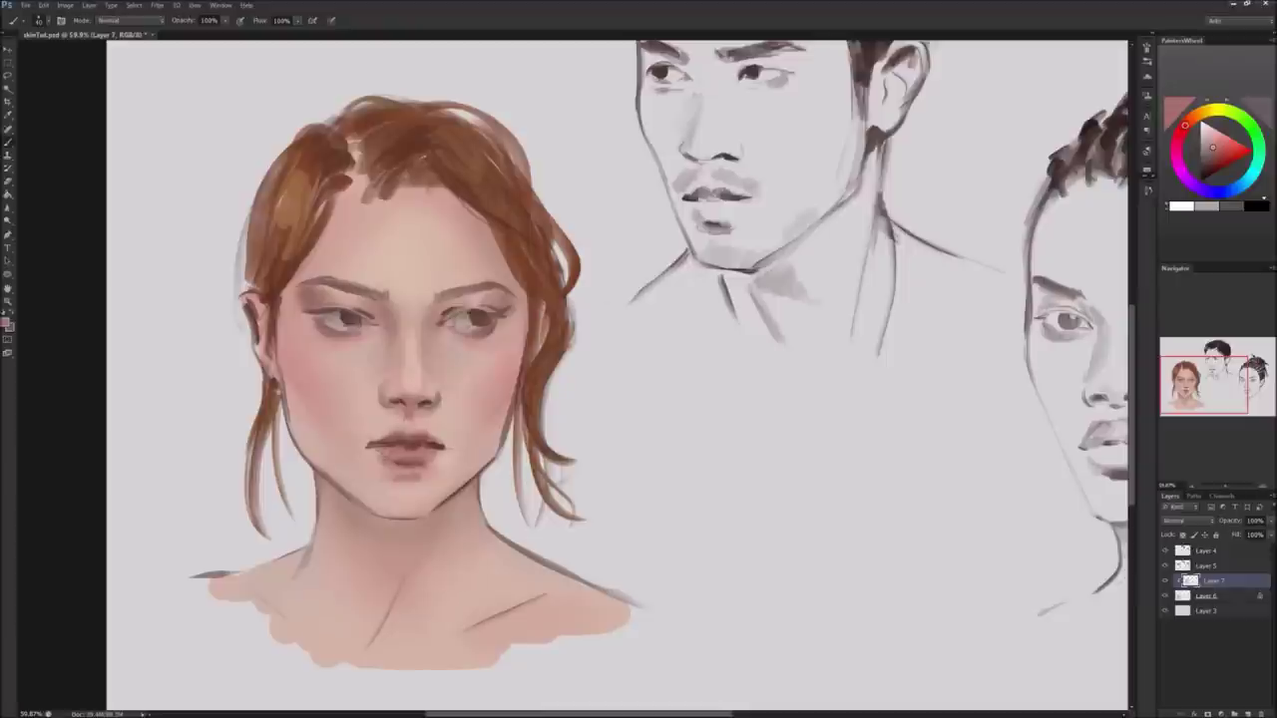
pyautogui.keyDown('alt'); pyautogui.click(507, 377); pyautogui.keyUp('alt')
pyautogui.keyDown('alt'); pyautogui.click(505, 385); pyautogui.keyUp('alt')
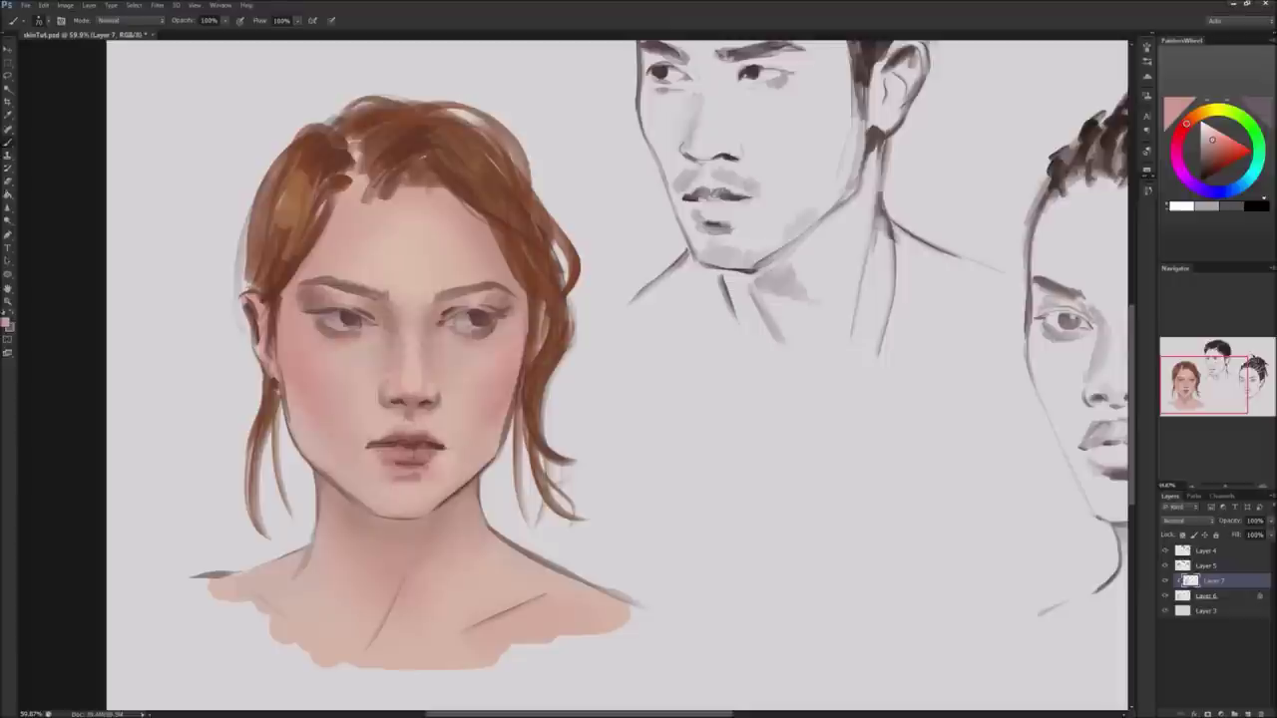
pyautogui.keyDown('alt'); pyautogui.click(451, 458); pyautogui.keyUp('alt')
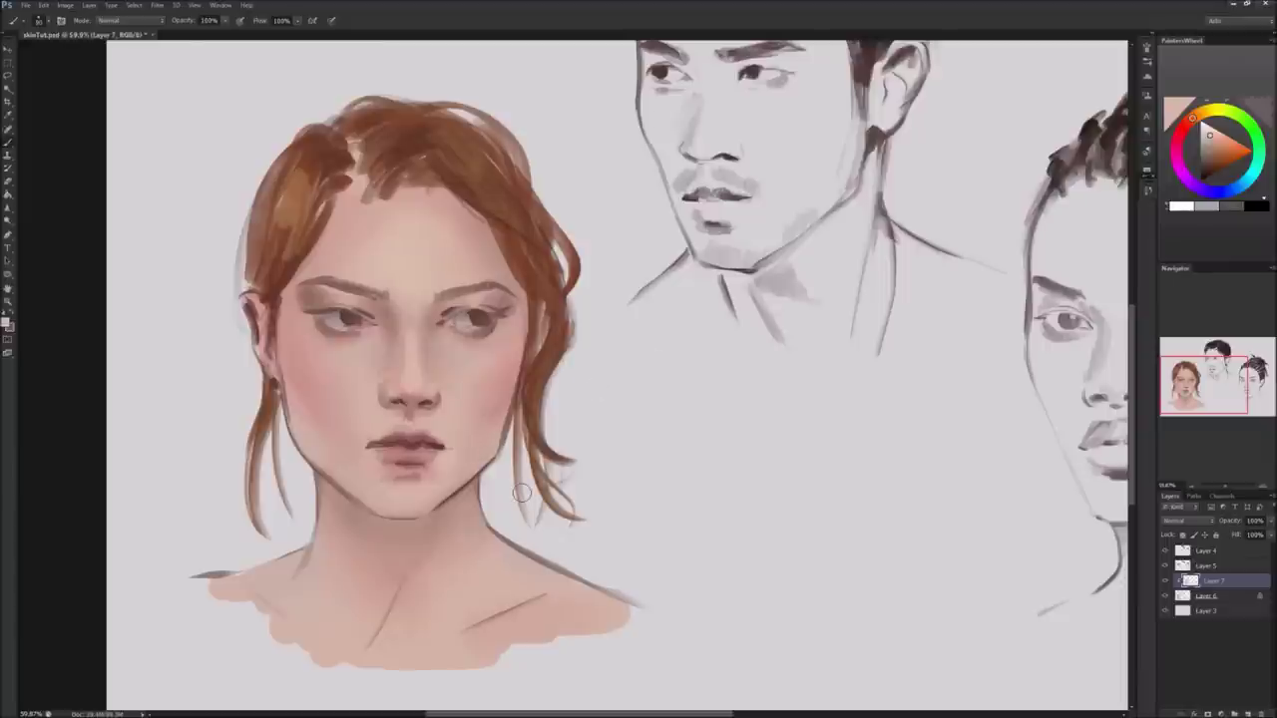
pyautogui.click(1209, 551)
# Toggle Layer 7's face shading to compare, then add a new Layer 8 above Layer 4.
pyautogui.click(1214, 578)
pyautogui.click(1209, 551)
pyautogui.click(1214, 580)
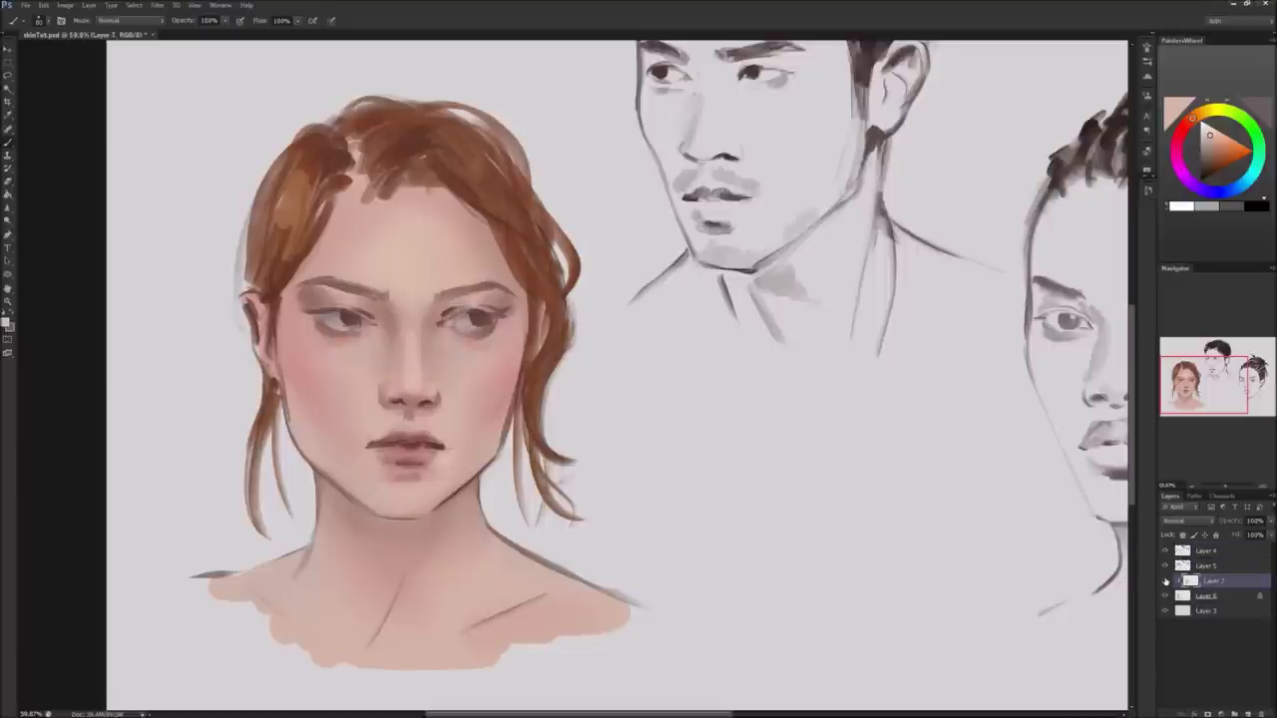
pyautogui.click(1166, 582)
pyautogui.click(1165, 581)
pyautogui.click(1165, 582)
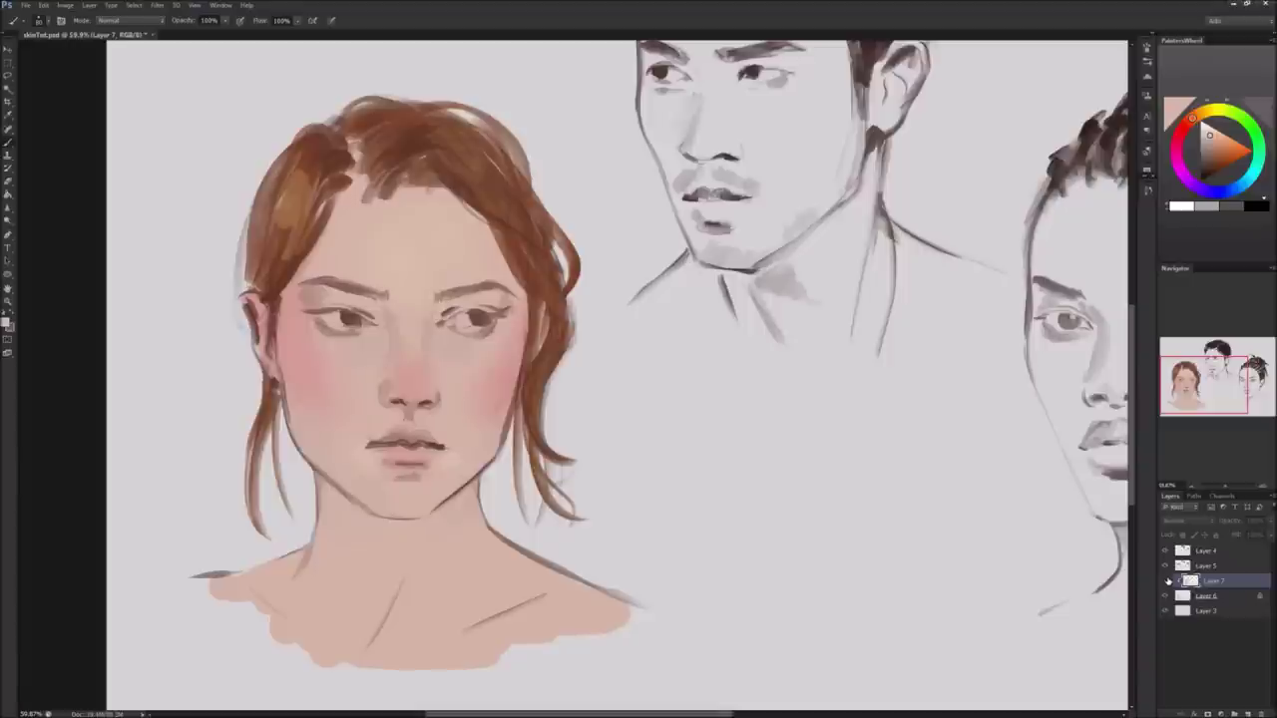
pyautogui.click(1165, 583)
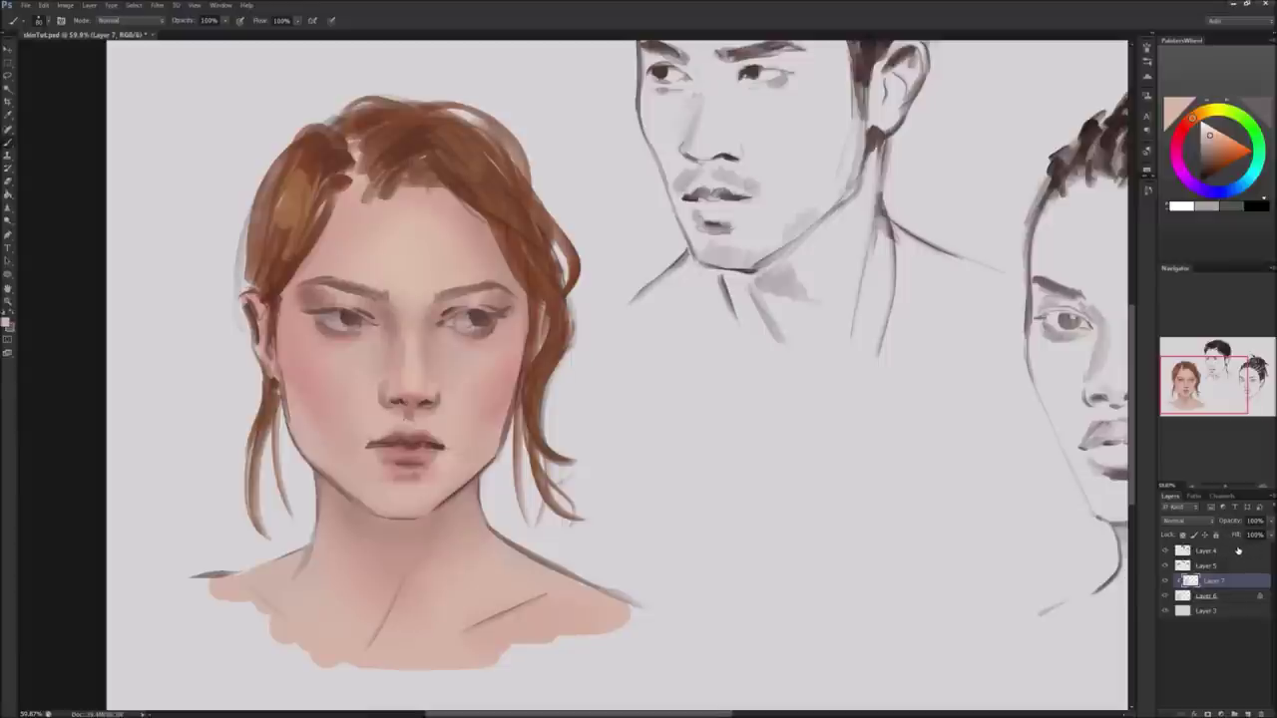
pyautogui.click(1239, 550)
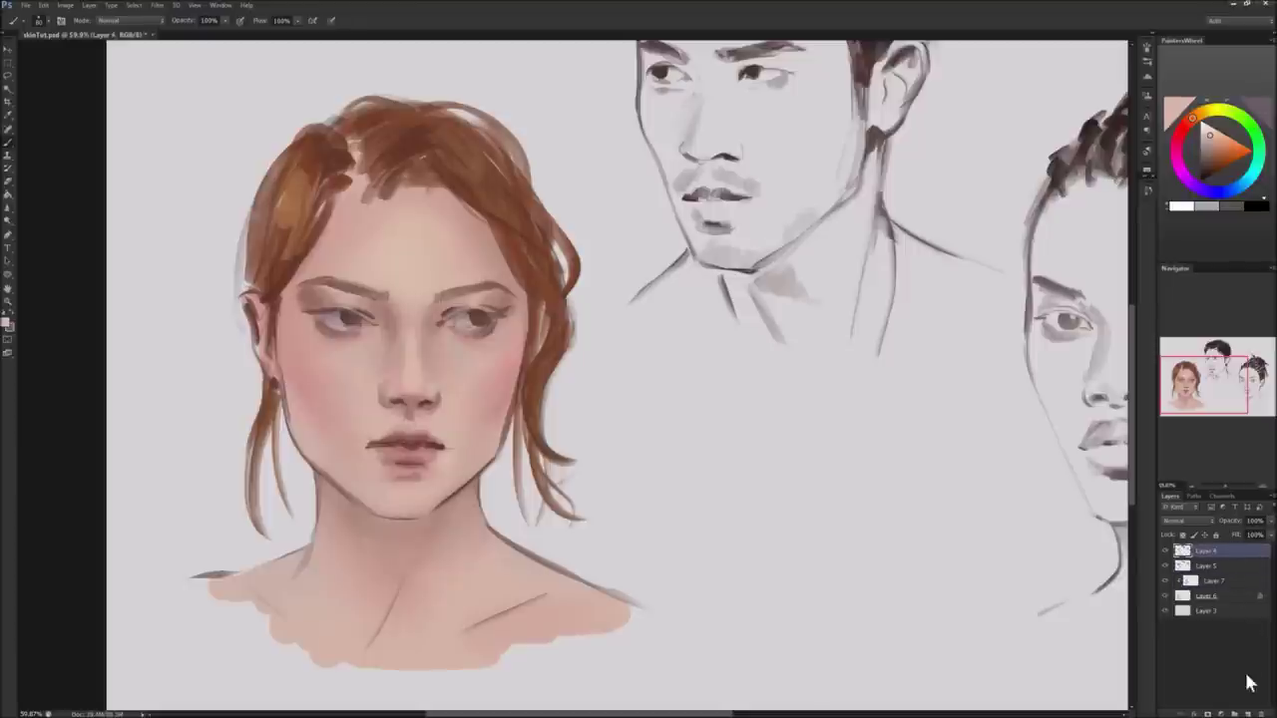
pyautogui.click(1248, 714)
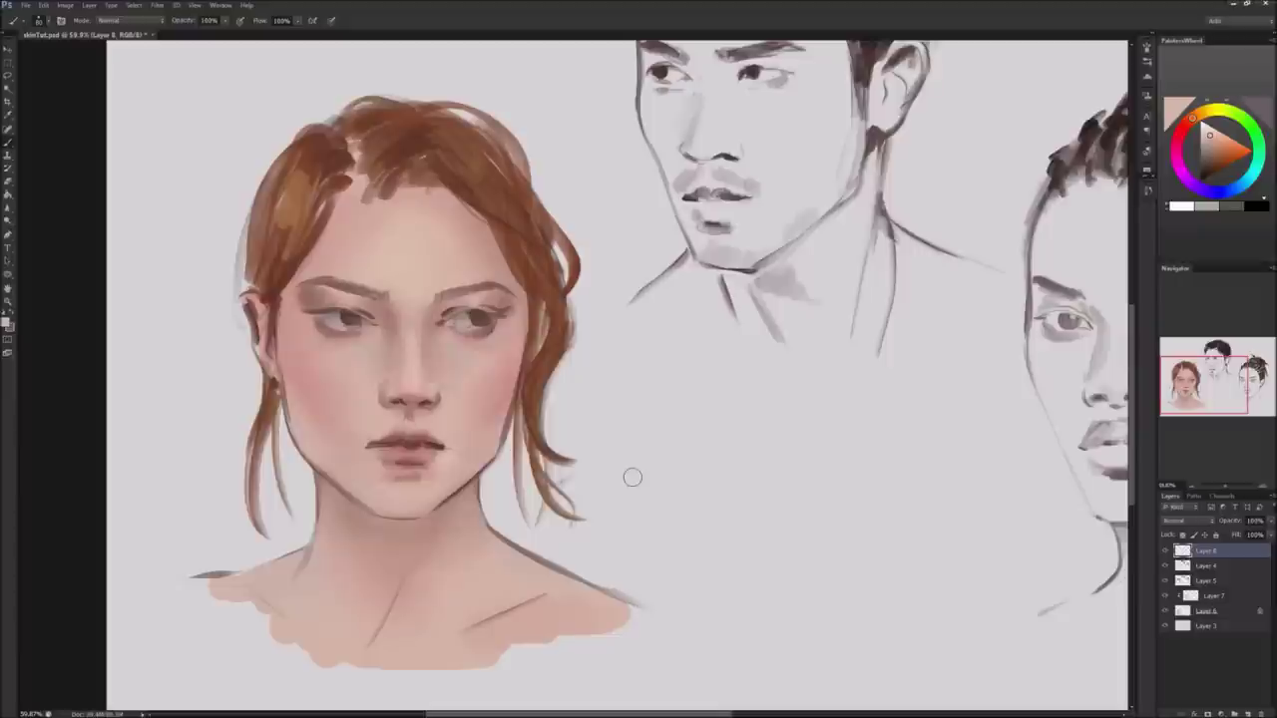
# Switch to the One Edge brush at 150 px and sample the pinkish left-cheek skin tone.
pyautogui.rightClick(484, 560)
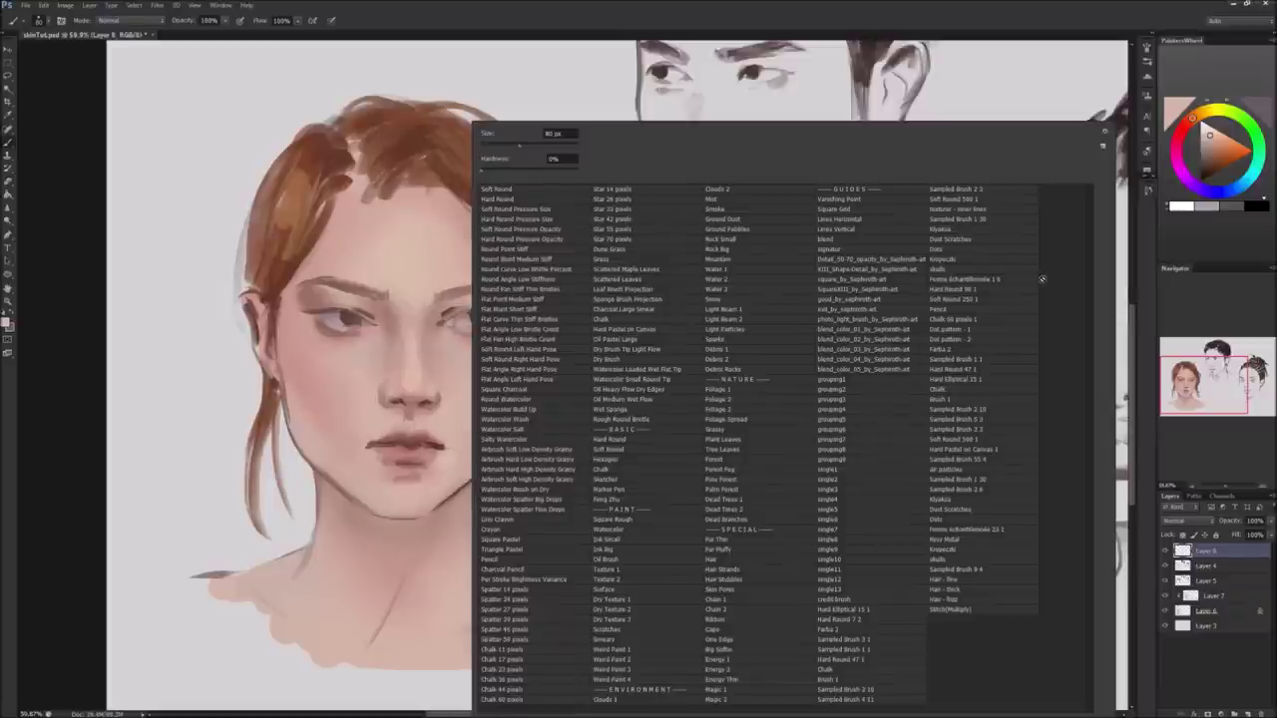
pyautogui.click(741, 640)
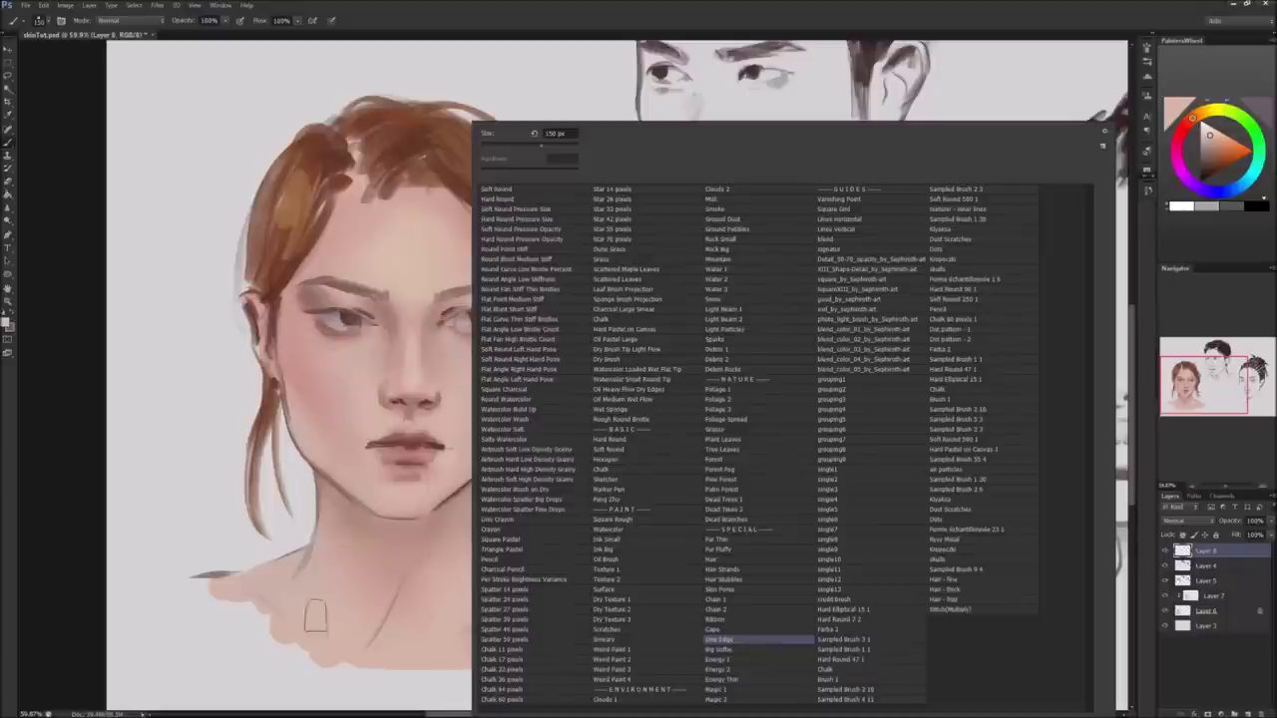
pyautogui.click(77, 569)
pyautogui.keyDown('alt'); pyautogui.click(293, 360); pyautogui.keyUp('alt')
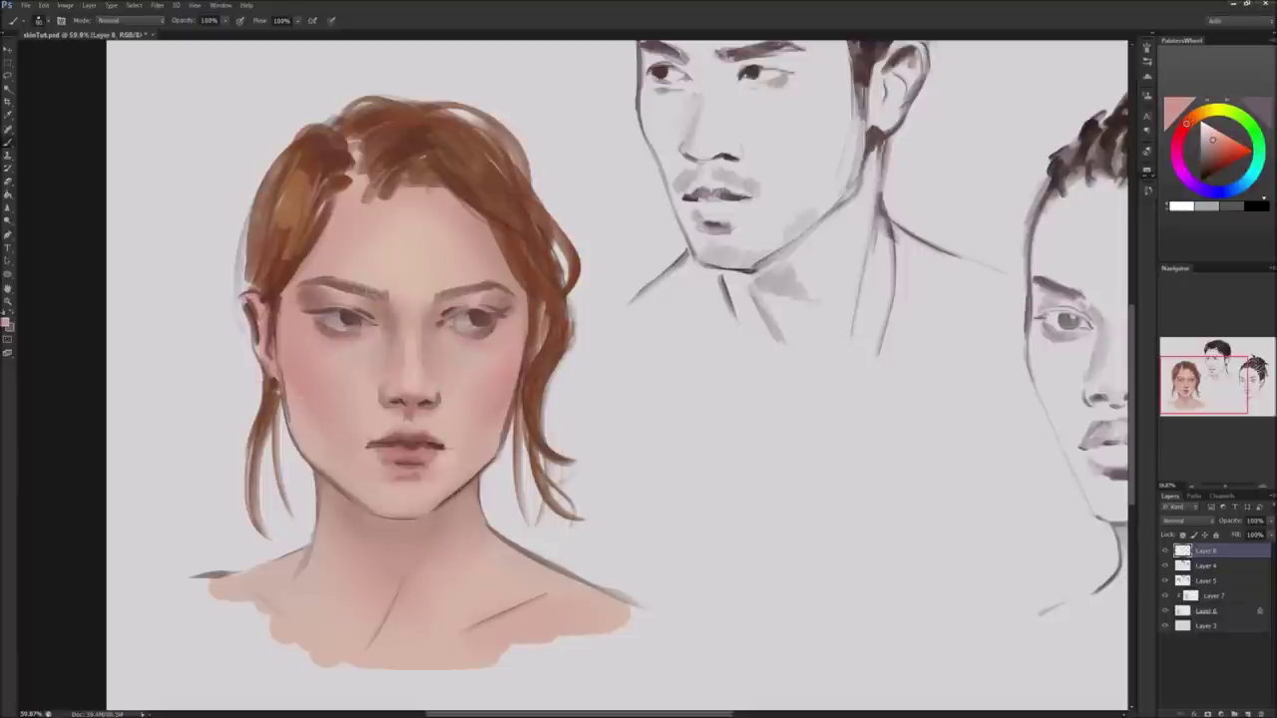
# Sample the jaw skin colour, nudge it on the colour wheel, and sample peach chin tones.
pyautogui.keyDown('alt'); pyautogui.click(342, 491); pyautogui.keyUp('alt')
pyautogui.moveTo(1213, 152); pyautogui.dragTo(1212, 149)
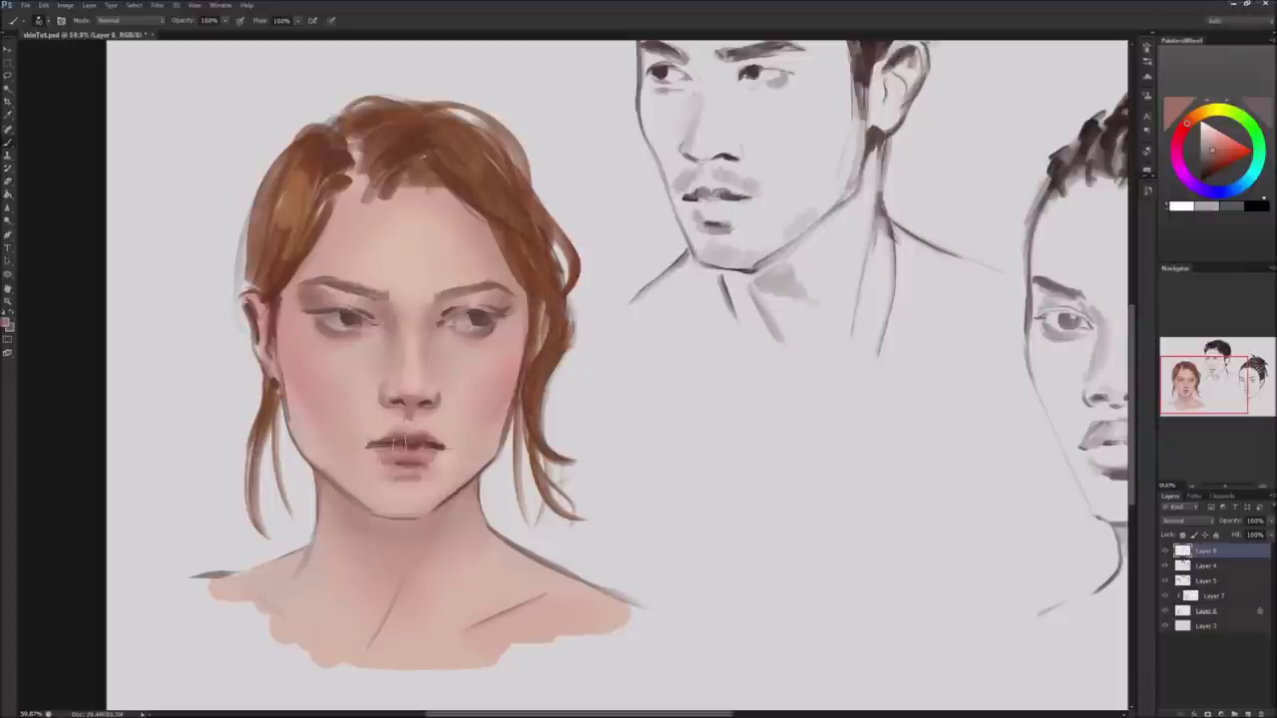
pyautogui.click(1186, 127)
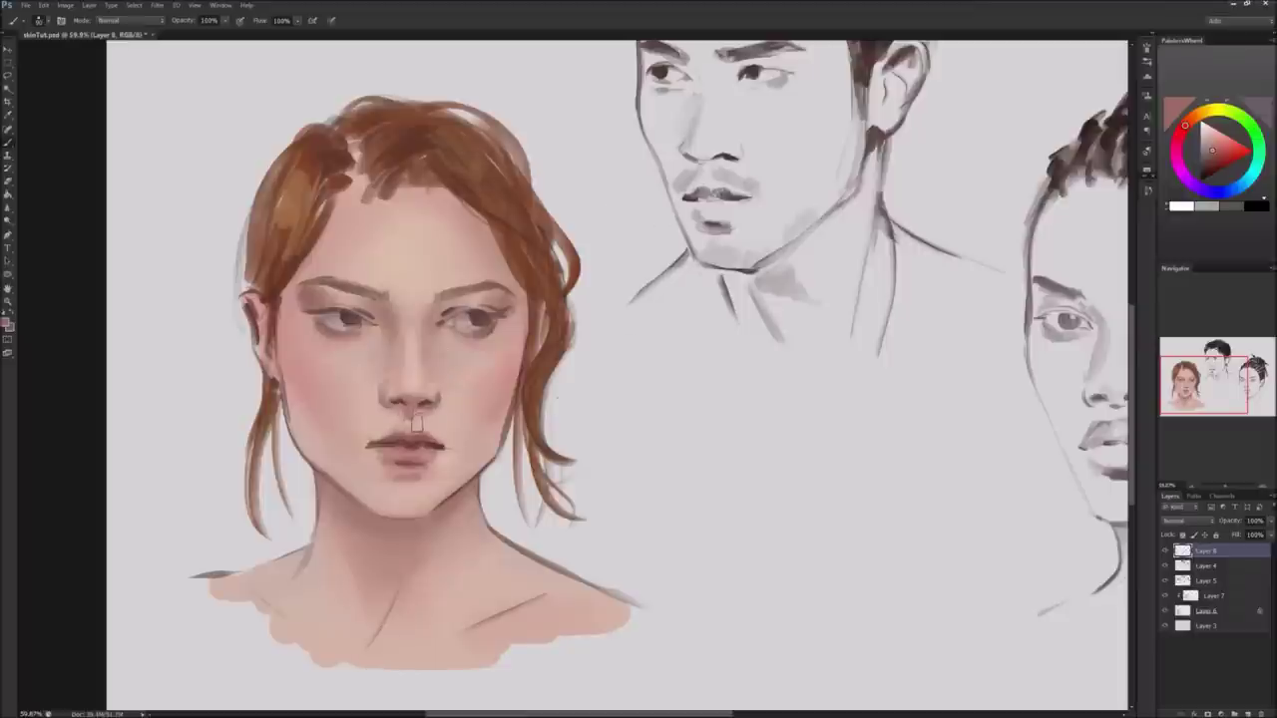
pyautogui.keyDown('alt'); pyautogui.click(413, 477); pyautogui.keyUp('alt')
pyautogui.keyDown('alt'); pyautogui.click(413, 477); pyautogui.keyUp('alt')
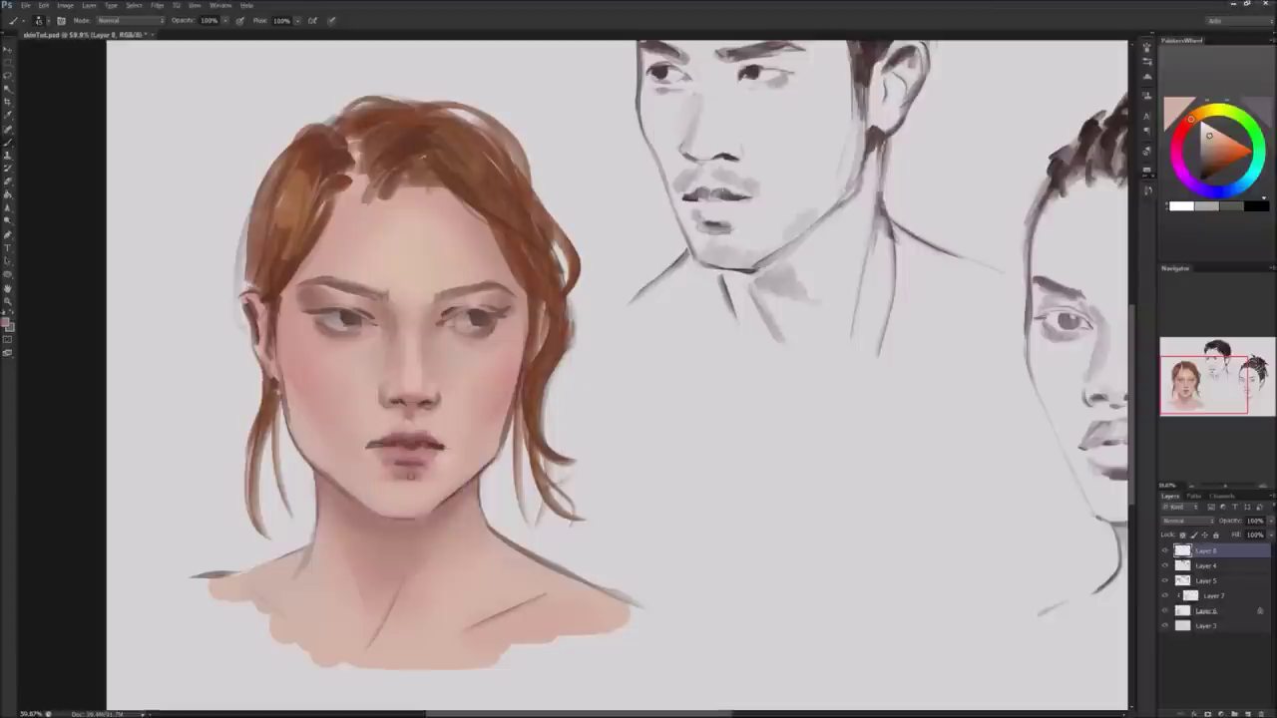
pyautogui.keyDown('alt'); pyautogui.click(419, 475); pyautogui.keyUp('alt')
pyautogui.keyDown('alt'); pyautogui.click(394, 475); pyautogui.keyUp('alt')
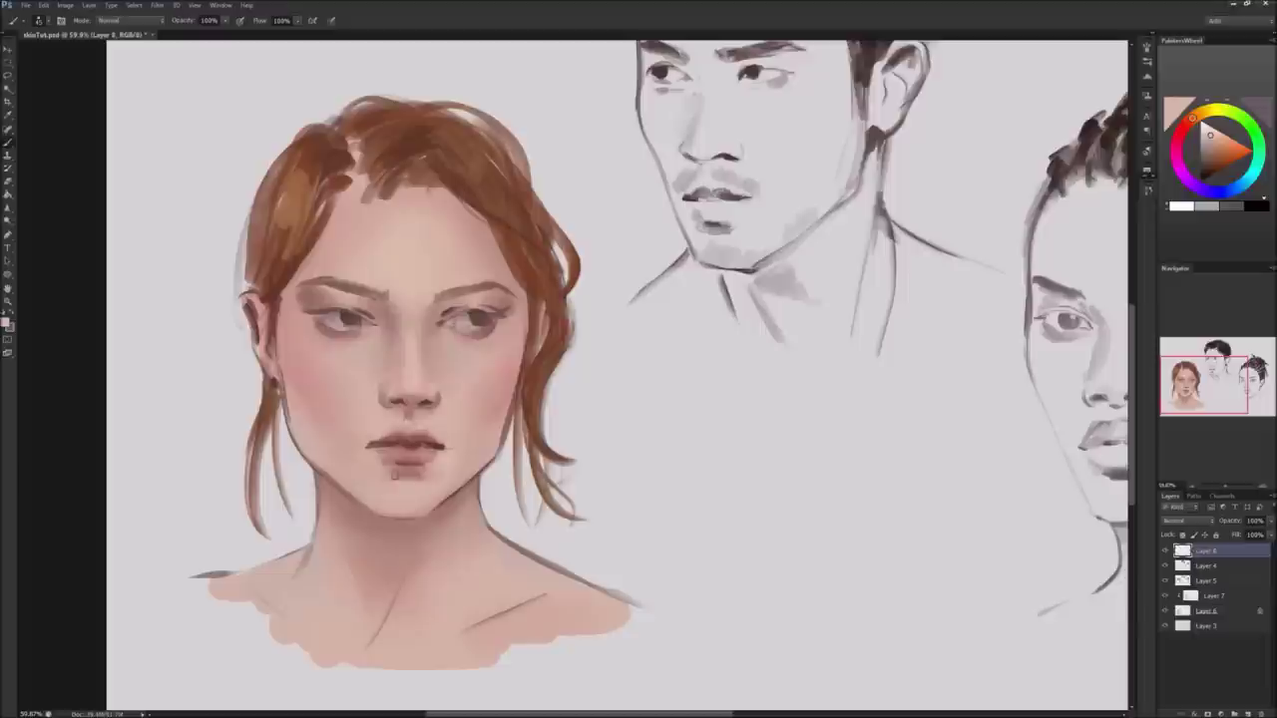
pyautogui.keyDown('alt'); pyautogui.click(429, 475); pyautogui.keyUp('alt')
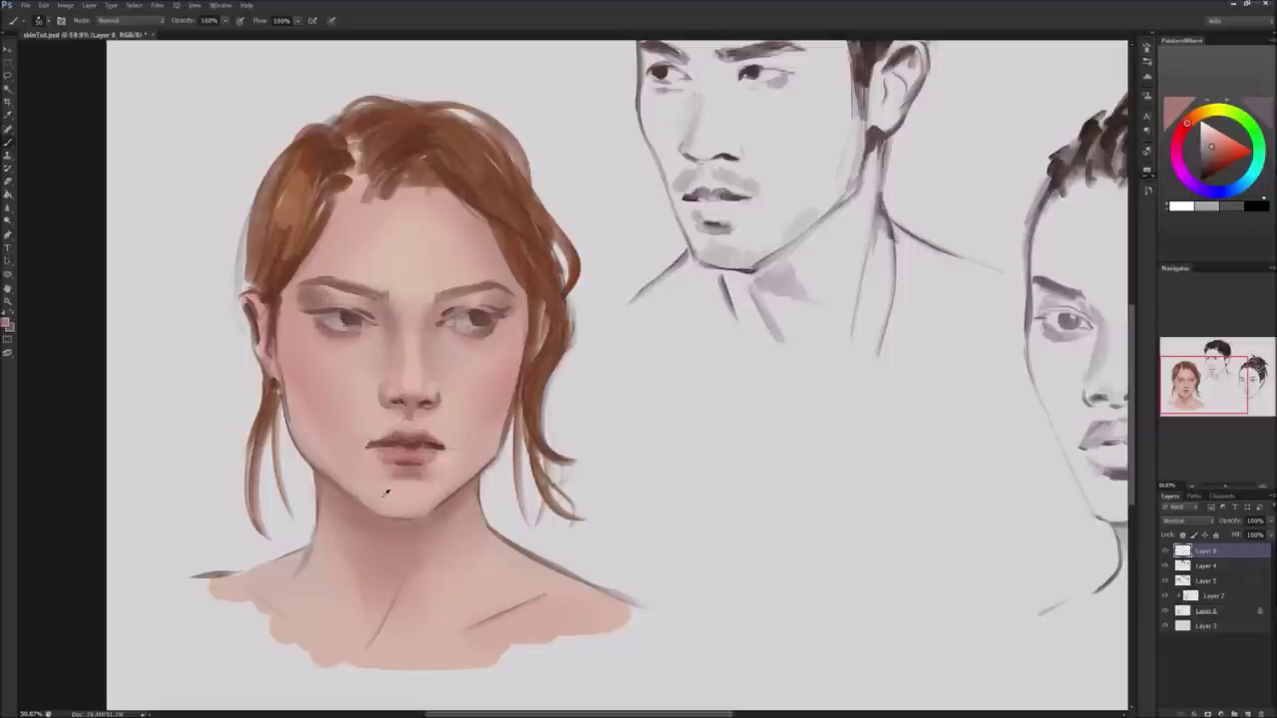
# Pick lighter skin tones around the chin and left cheek to blend the chin.
pyautogui.keyDown('alt'); pyautogui.click(349, 477); pyautogui.keyUp('alt')
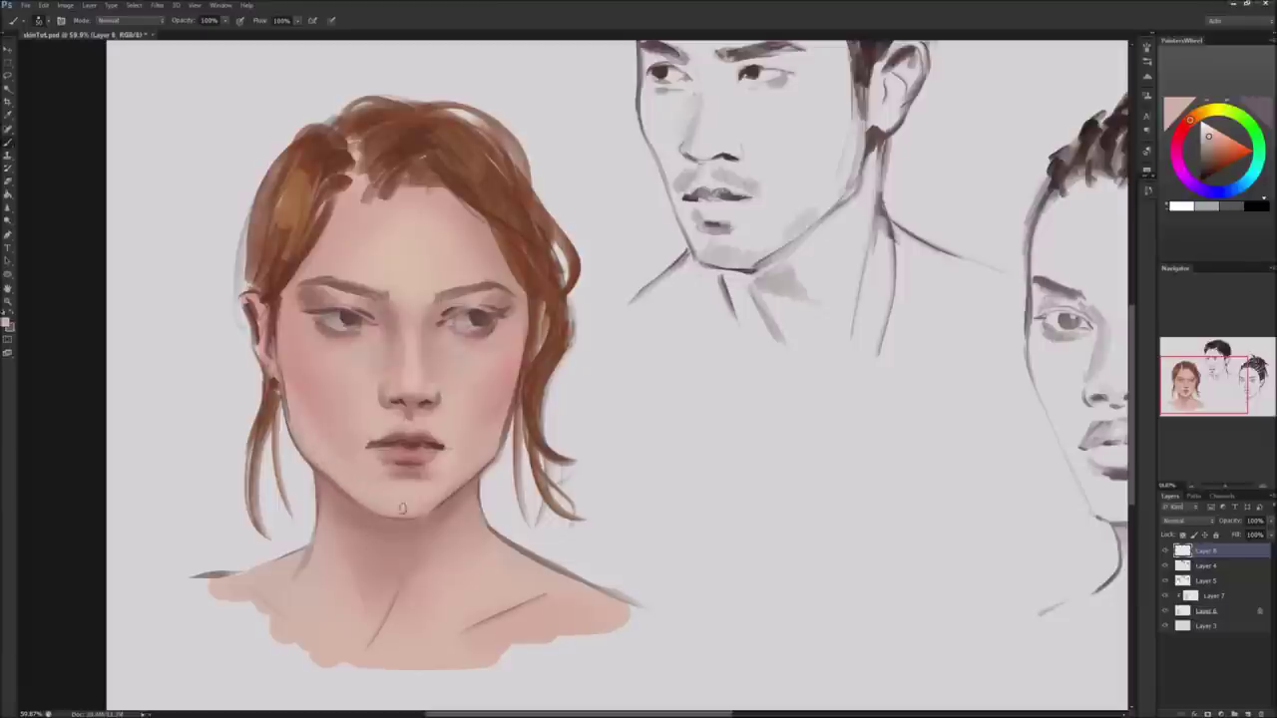
pyautogui.keyDown('alt'); pyautogui.click(344, 480); pyautogui.keyUp('alt')
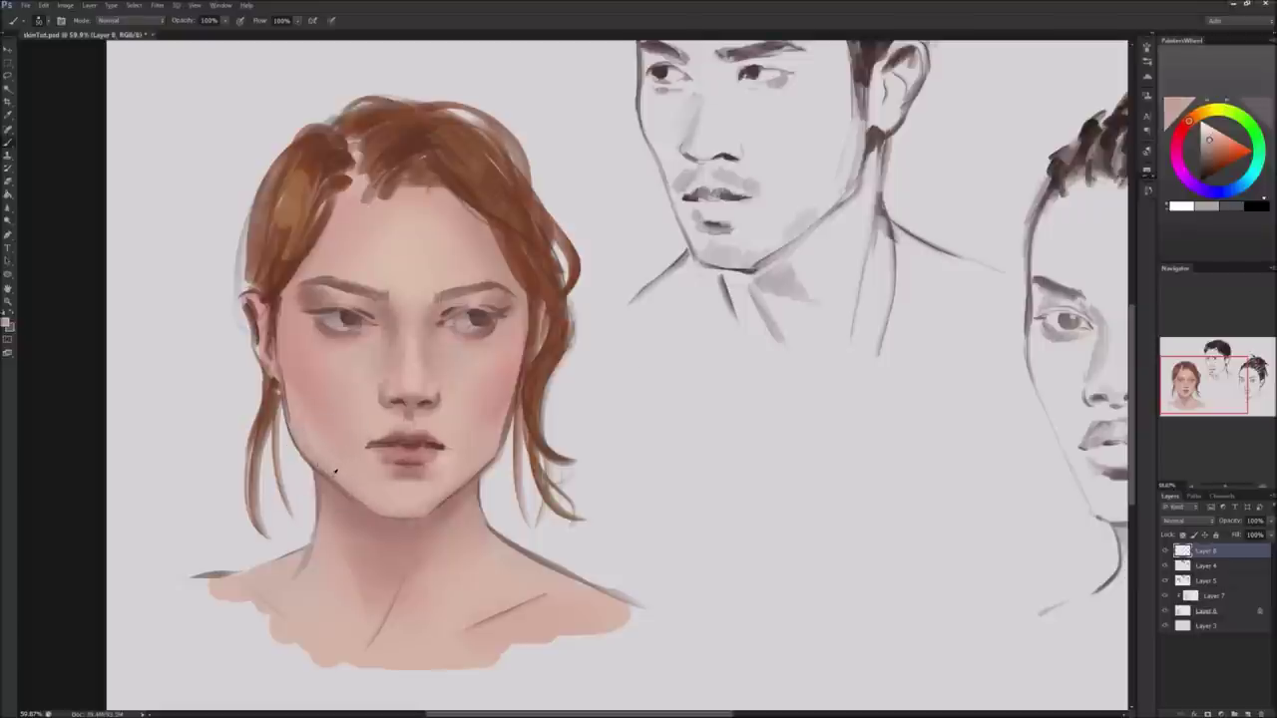
pyautogui.keyDown('alt'); pyautogui.click(302, 443); pyautogui.keyUp('alt')
pyautogui.keyDown('alt'); pyautogui.click(325, 436); pyautogui.keyUp('alt')
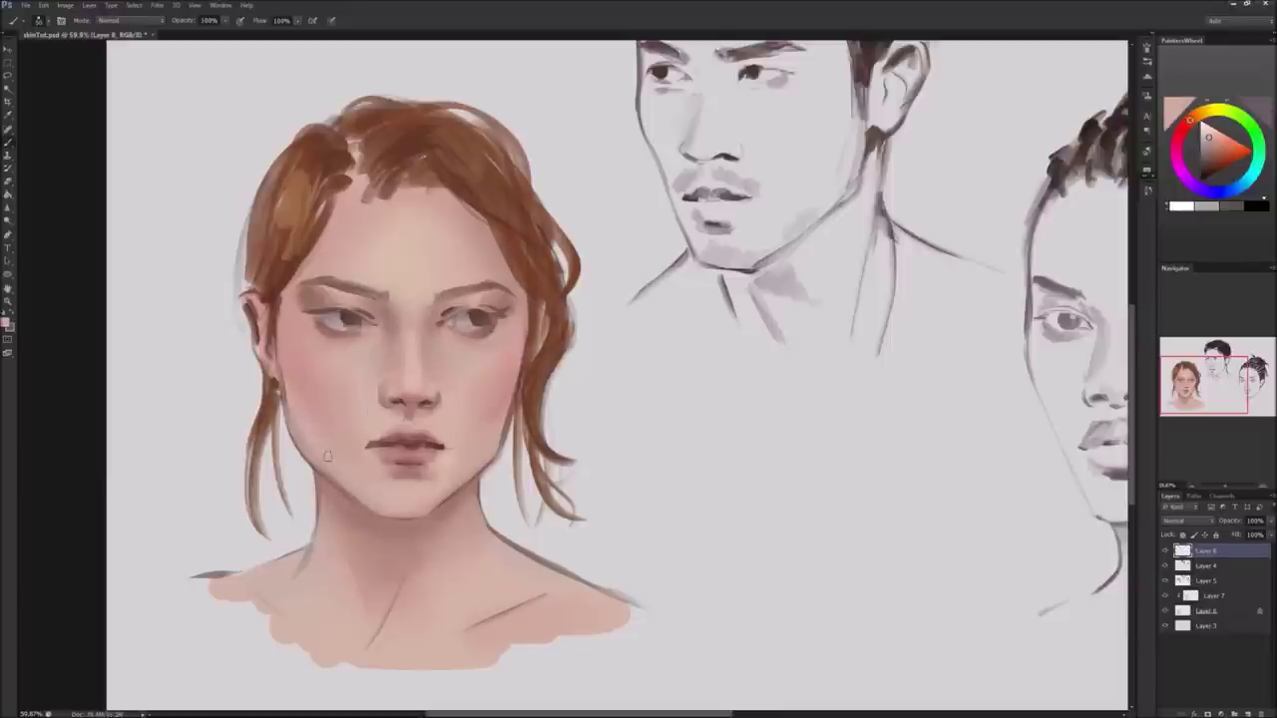
pyautogui.keyDown('alt'); pyautogui.click(322, 445); pyautogui.keyUp('alt')
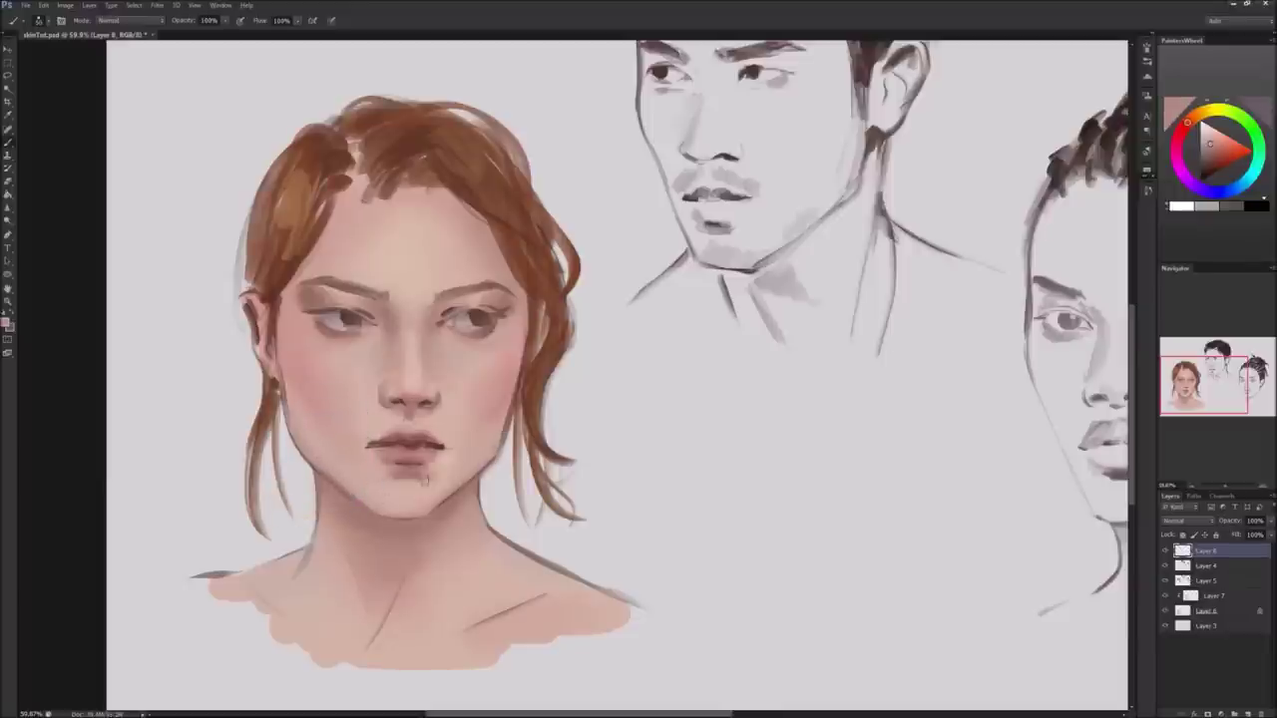
pyautogui.keyDown('alt'); pyautogui.click(436, 499); pyautogui.keyUp('alt')
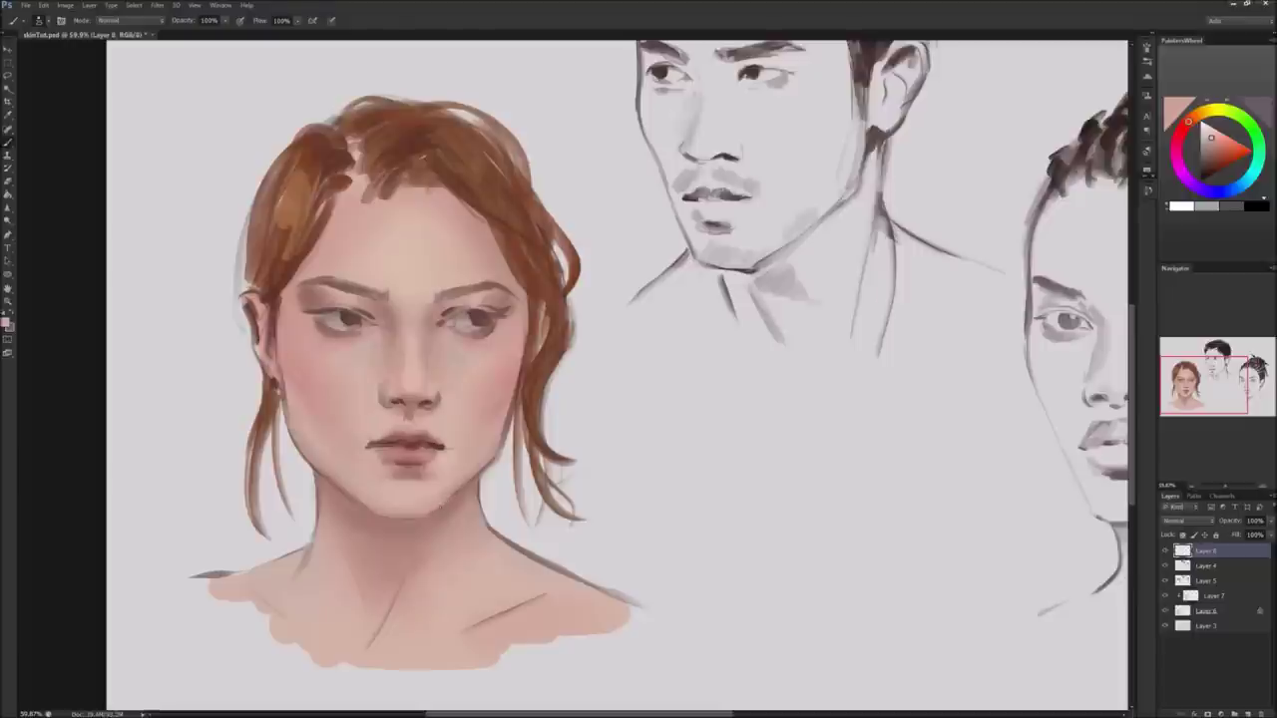
pyautogui.keyDown('alt'); pyautogui.click(469, 483); pyautogui.keyUp('alt')
# Sample darker lip reds and light peach and pink skin tones from the neck, chin and lips.
pyautogui.keyDown('alt'); pyautogui.click(416, 240); pyautogui.keyUp('alt')
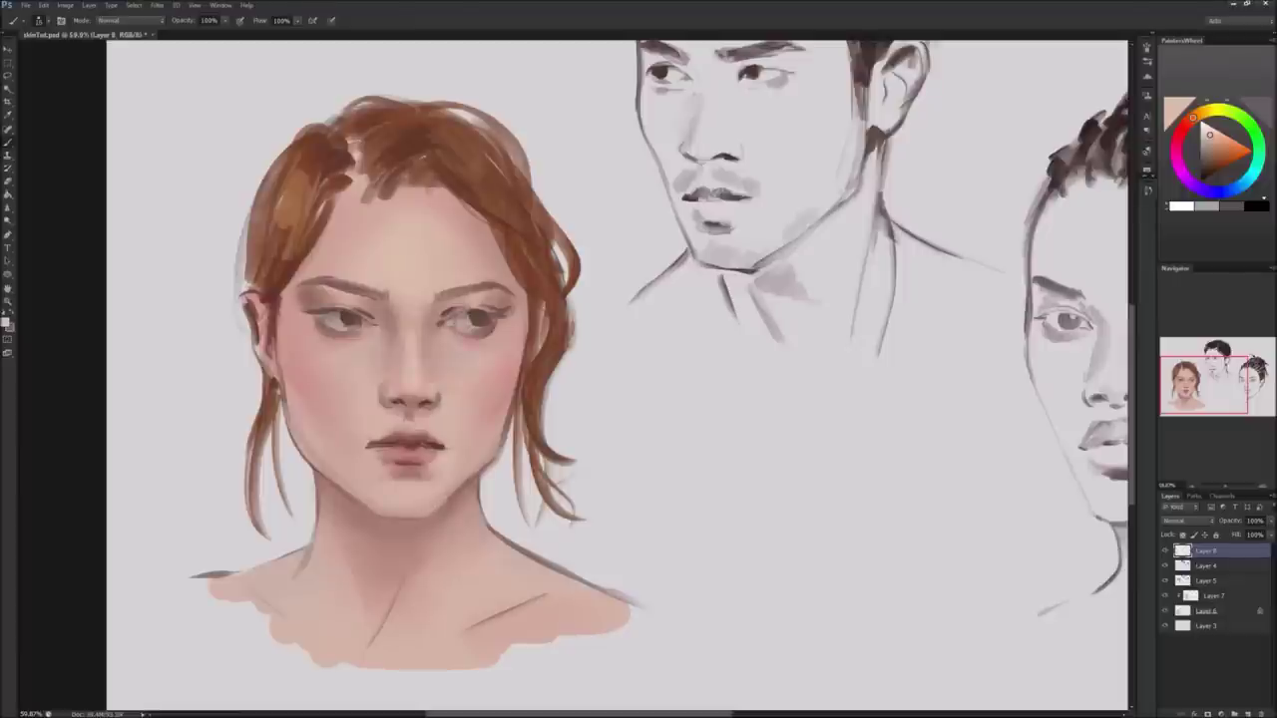
pyautogui.keyDown('alt'); pyautogui.click(450, 503); pyautogui.keyUp('alt')
pyautogui.keyDown('alt'); pyautogui.click(453, 493); pyautogui.keyUp('alt')
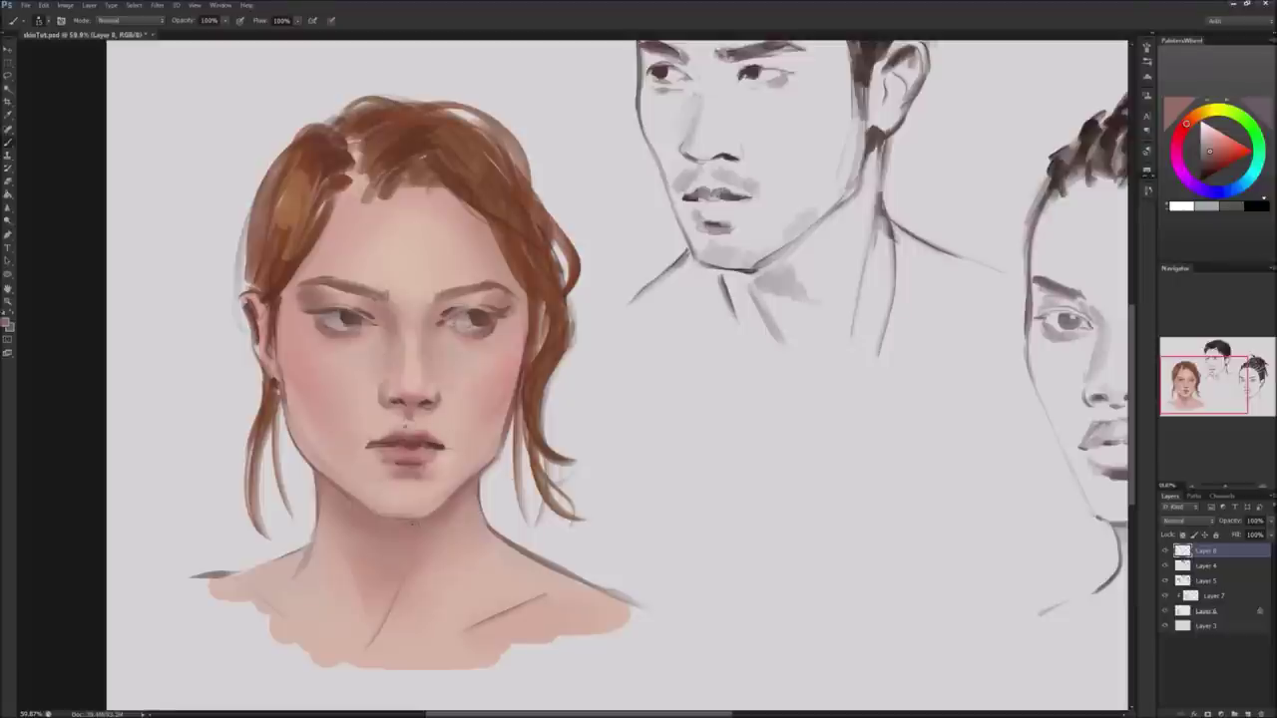
pyautogui.keyDown('alt'); pyautogui.click(401, 435); pyautogui.keyUp('alt')
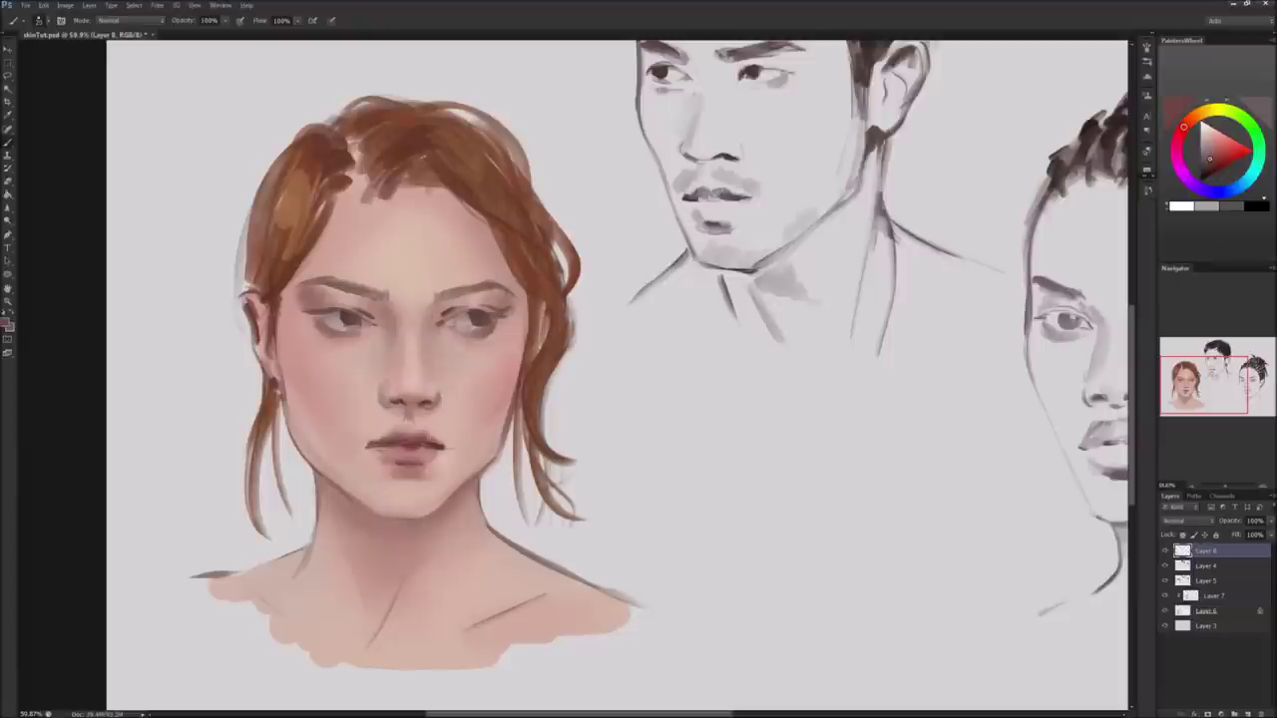
pyautogui.keyDown('alt'); pyautogui.click(447, 403); pyautogui.keyUp('alt')
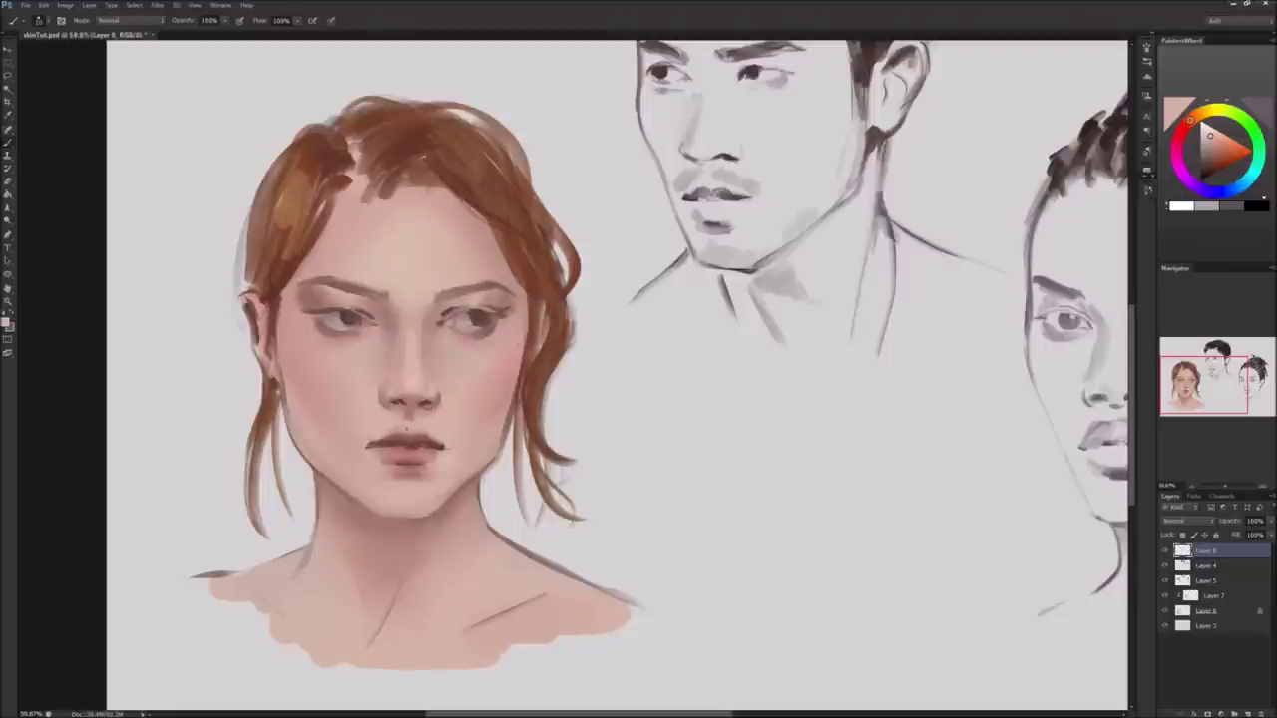
pyautogui.keyDown('alt'); pyautogui.click(382, 432); pyautogui.keyUp('alt')
pyautogui.keyDown('alt'); pyautogui.click(414, 440); pyautogui.keyUp('alt')
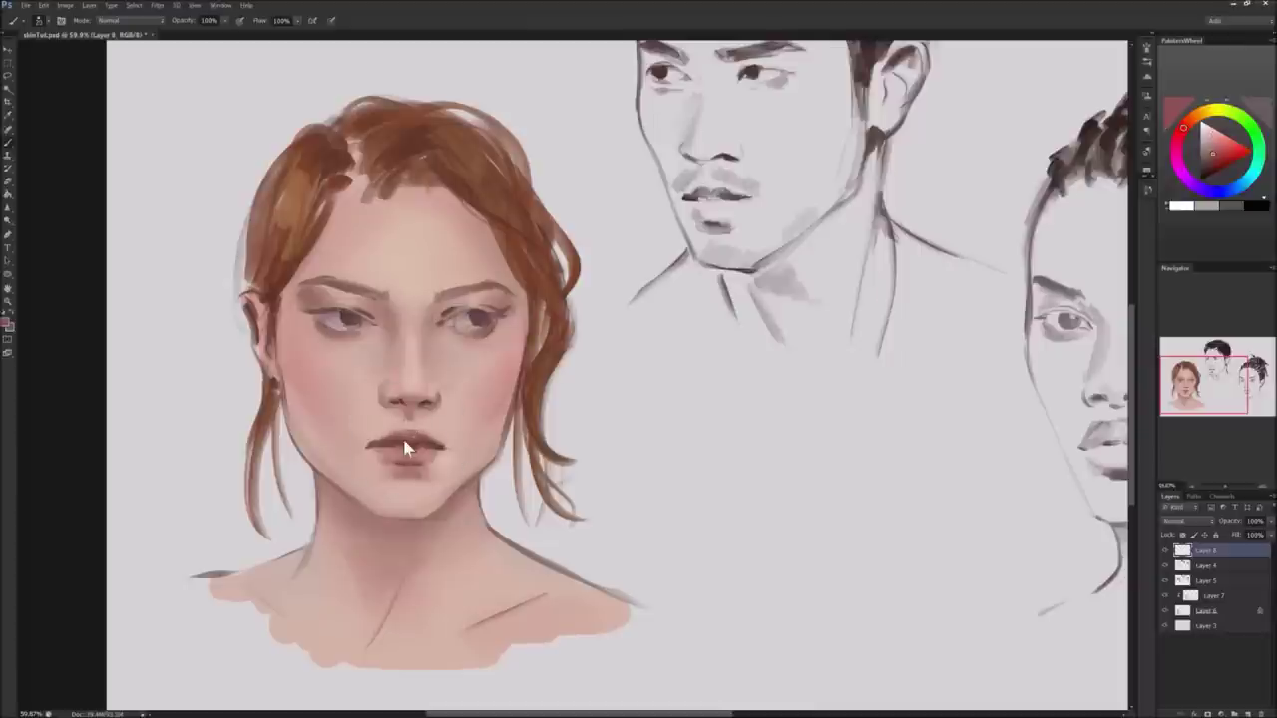
pyautogui.keyDown('alt'); pyautogui.click(404, 431); pyautogui.keyUp('alt')
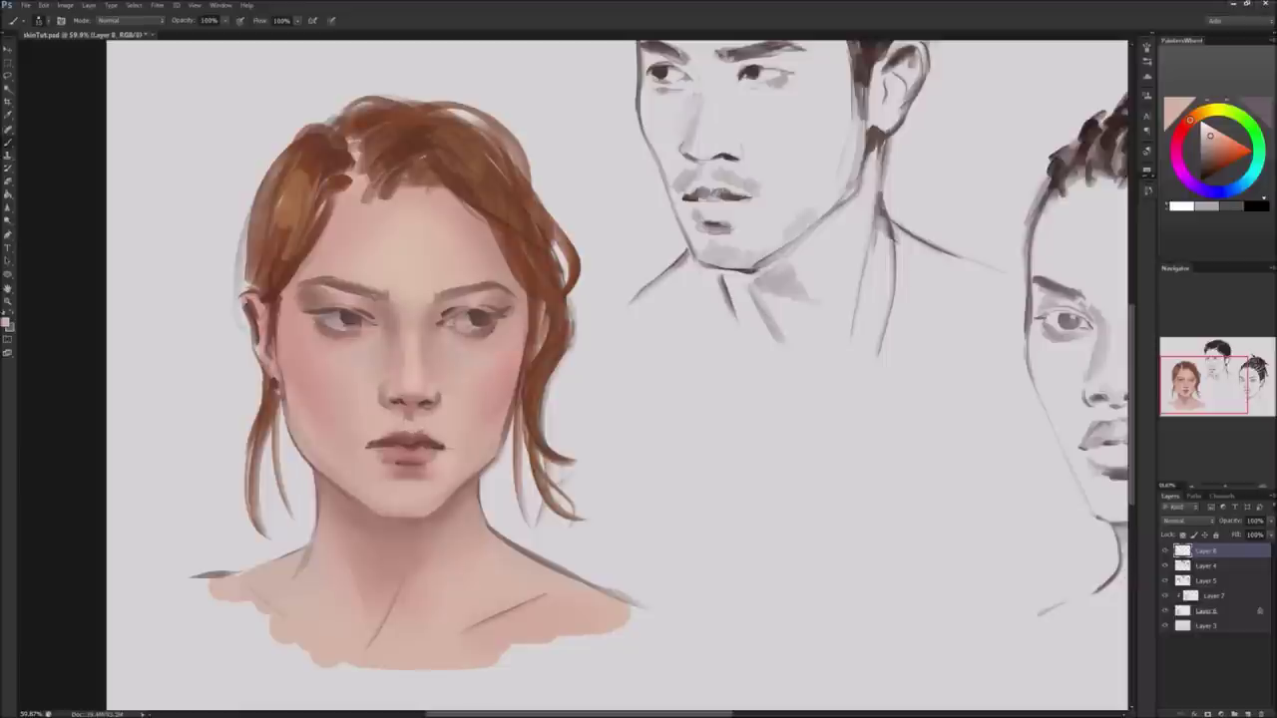
pyautogui.keyDown('alt'); pyautogui.click(426, 442); pyautogui.keyUp('alt')
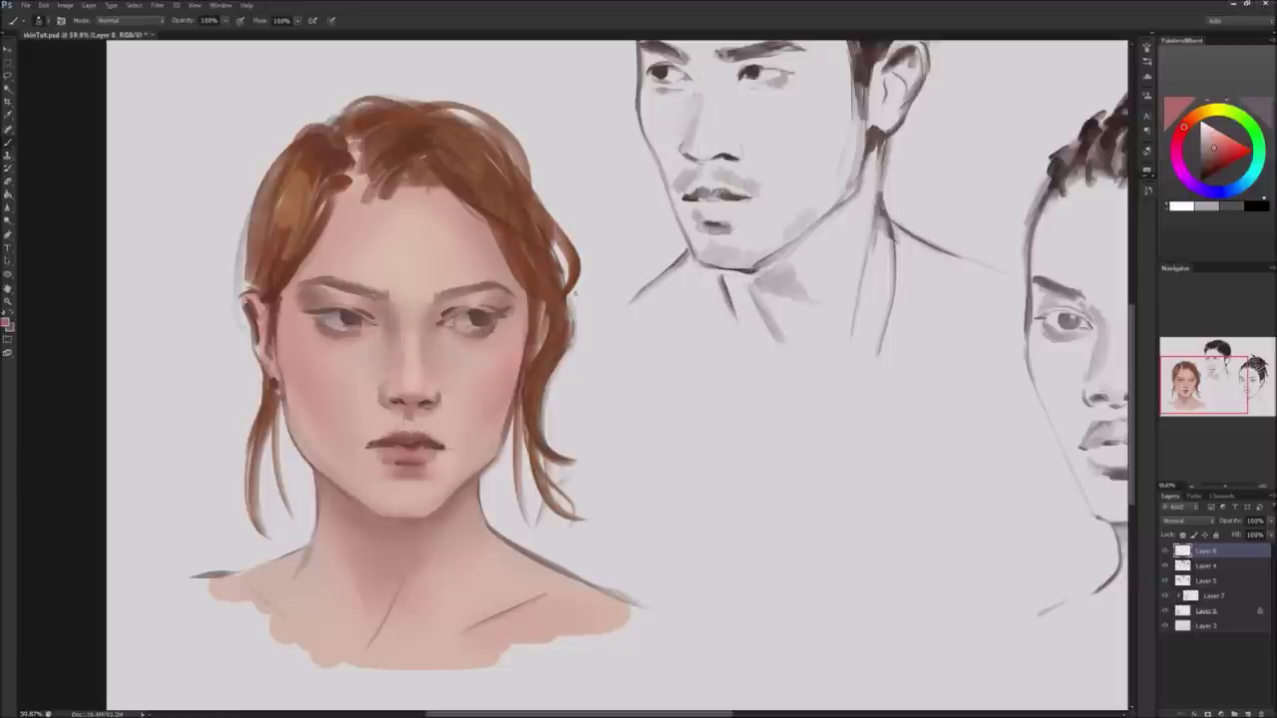
pyautogui.keyDown('alt'); pyautogui.click(371, 460); pyautogui.keyUp('alt')
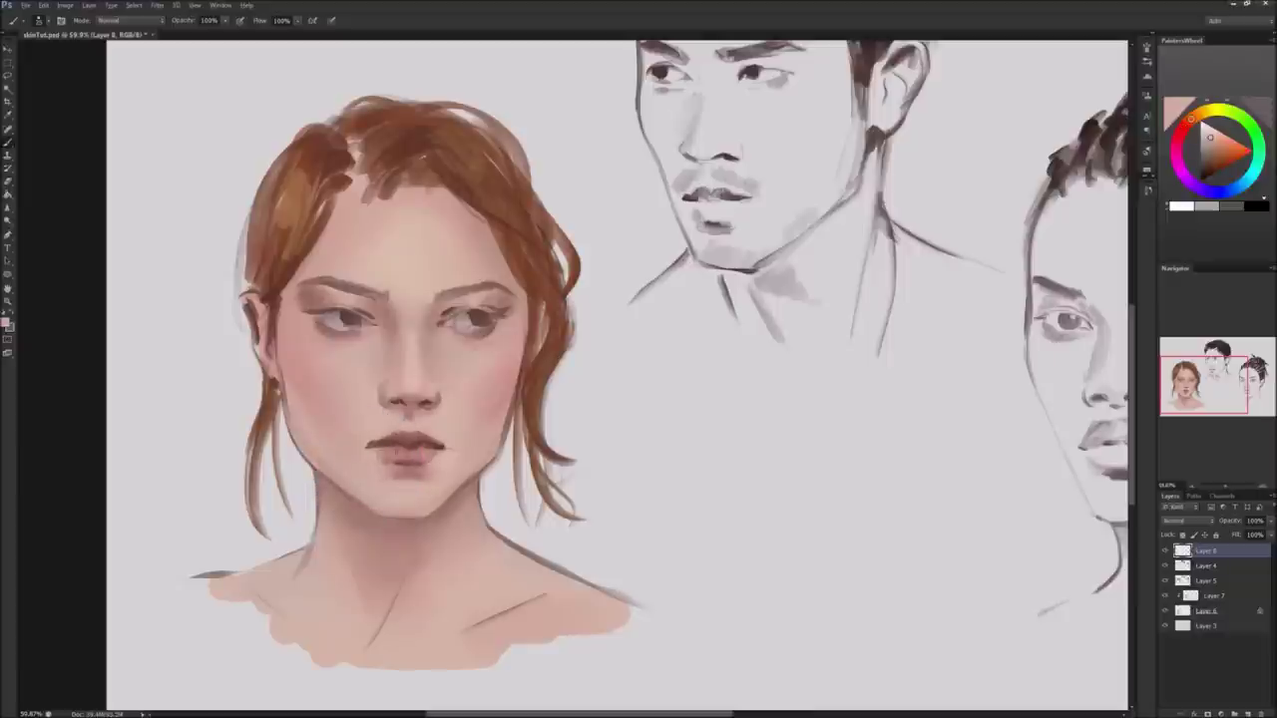
# Paint a lighter orange strand on the left hair and repaint the lower lip lighter.
pyautogui.moveTo(278, 195); pyautogui.dragTo(291, 225)
pyautogui.keyDown('alt'); pyautogui.click(409, 454); pyautogui.keyUp('alt')
pyautogui.moveTo(380, 461); pyautogui.dragTo(424, 461)
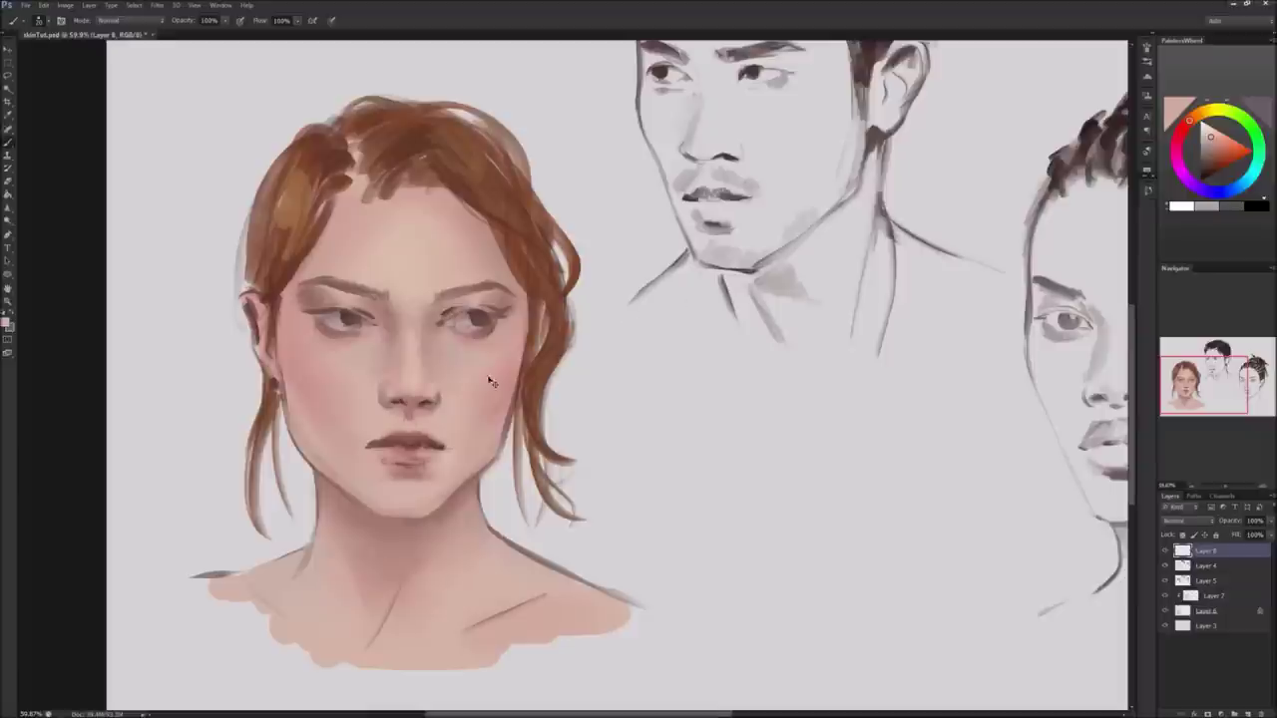
pyautogui.keyDown('alt'); pyautogui.click(404, 461); pyautogui.keyUp('alt')
# Dot a small dark mole beside the nose and dab colour on the chin.
pyautogui.keyDown('alt'); pyautogui.click(427, 456); pyautogui.keyUp('alt')
pyautogui.click(442, 410)
pyautogui.click(411, 465)
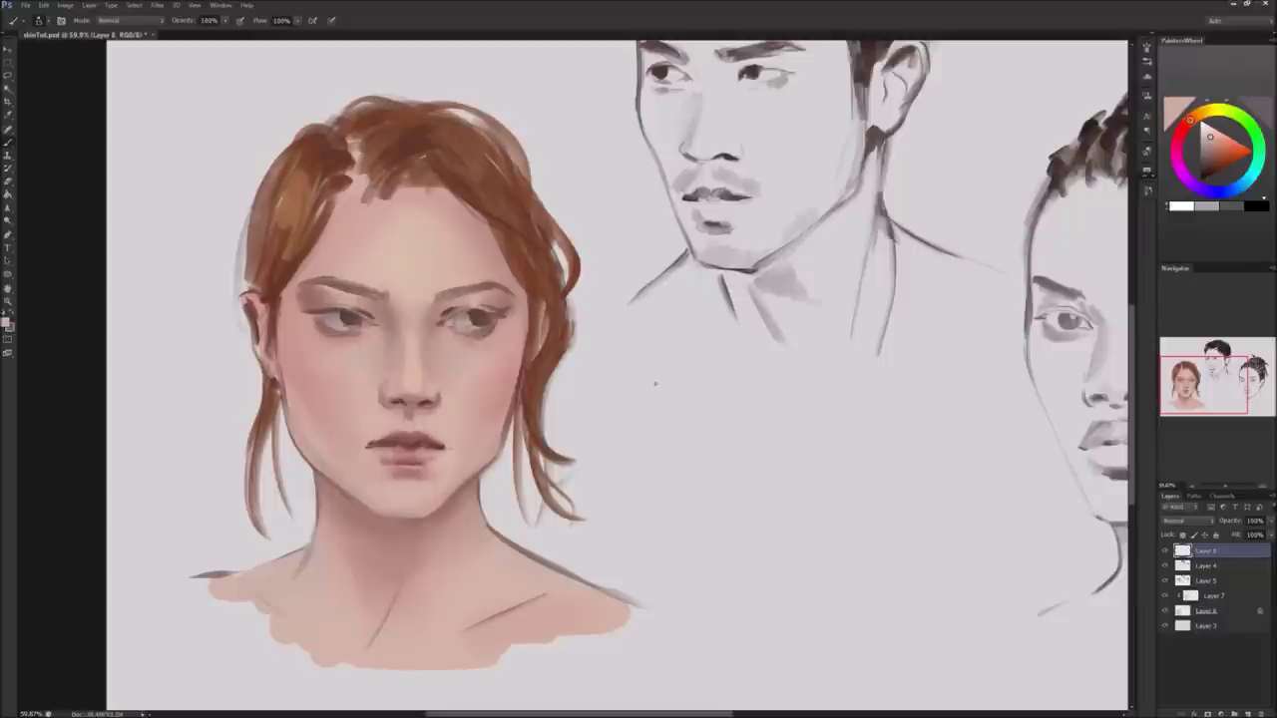
pyautogui.keyDown('alt'); pyautogui.click(417, 469); pyautogui.keyUp('alt')
pyautogui.keyDown('alt'); pyautogui.click(449, 476); pyautogui.keyUp('alt')
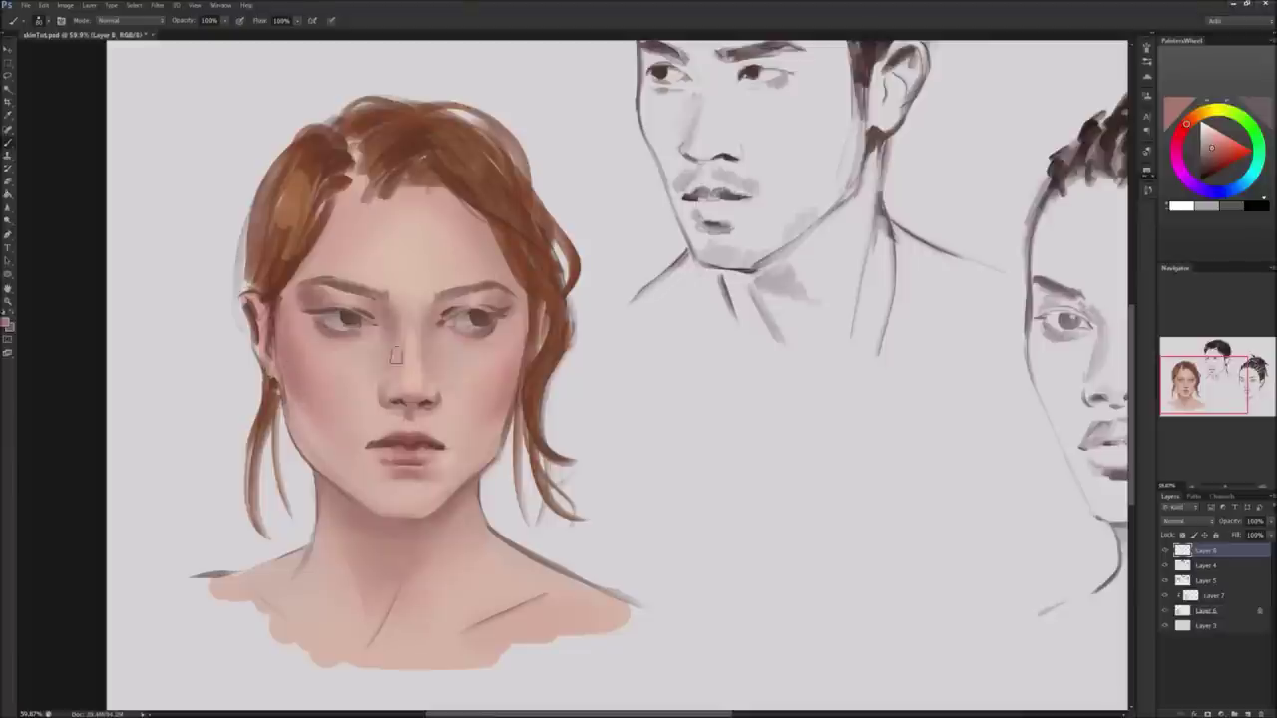
pyautogui.rightClick(497, 483)
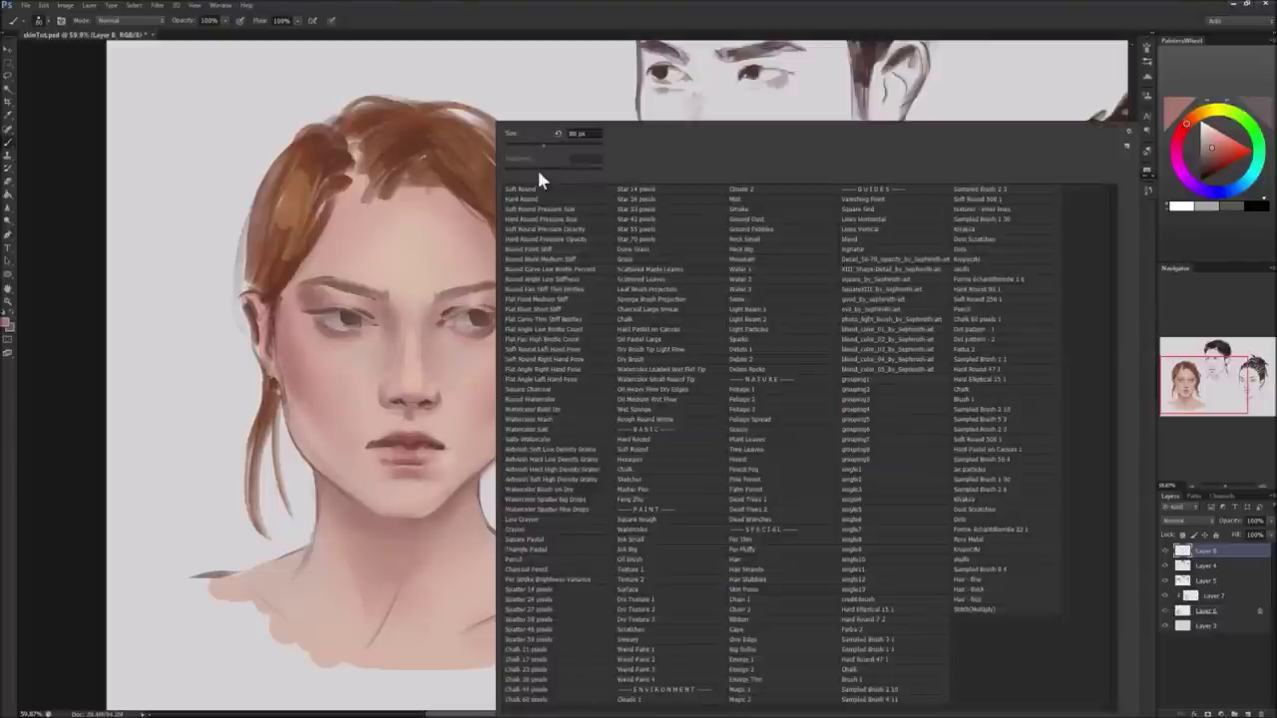
pyautogui.press('Return')
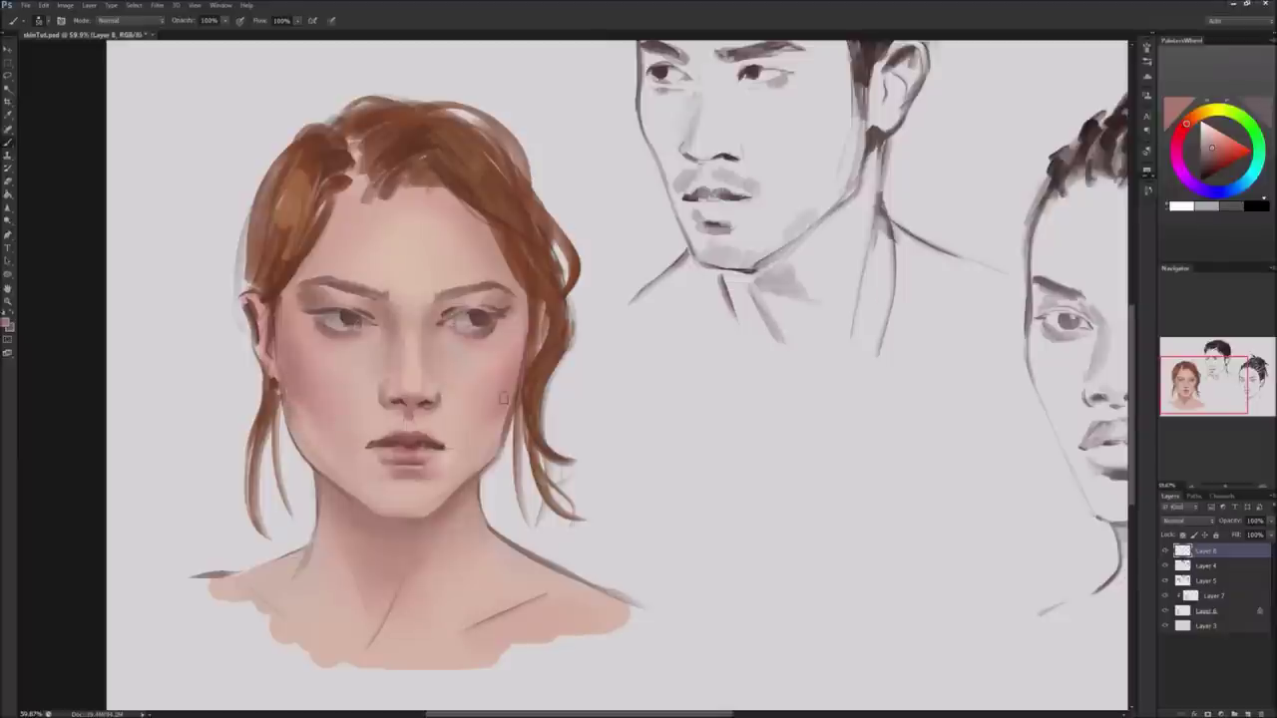
pyautogui.moveTo(473, 444); pyautogui.dragTo(507, 387)
pyautogui.hotkey('ctrl', 'z')
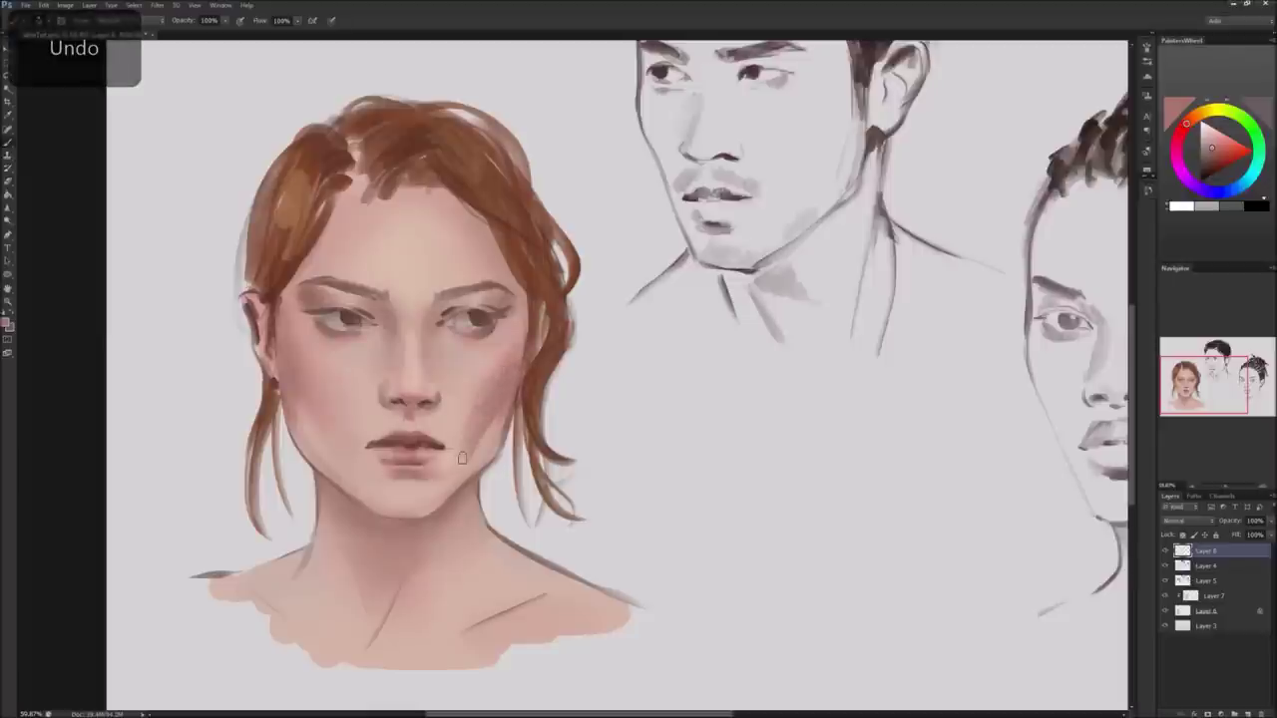
pyautogui.moveTo(471, 424); pyautogui.dragTo(454, 474)
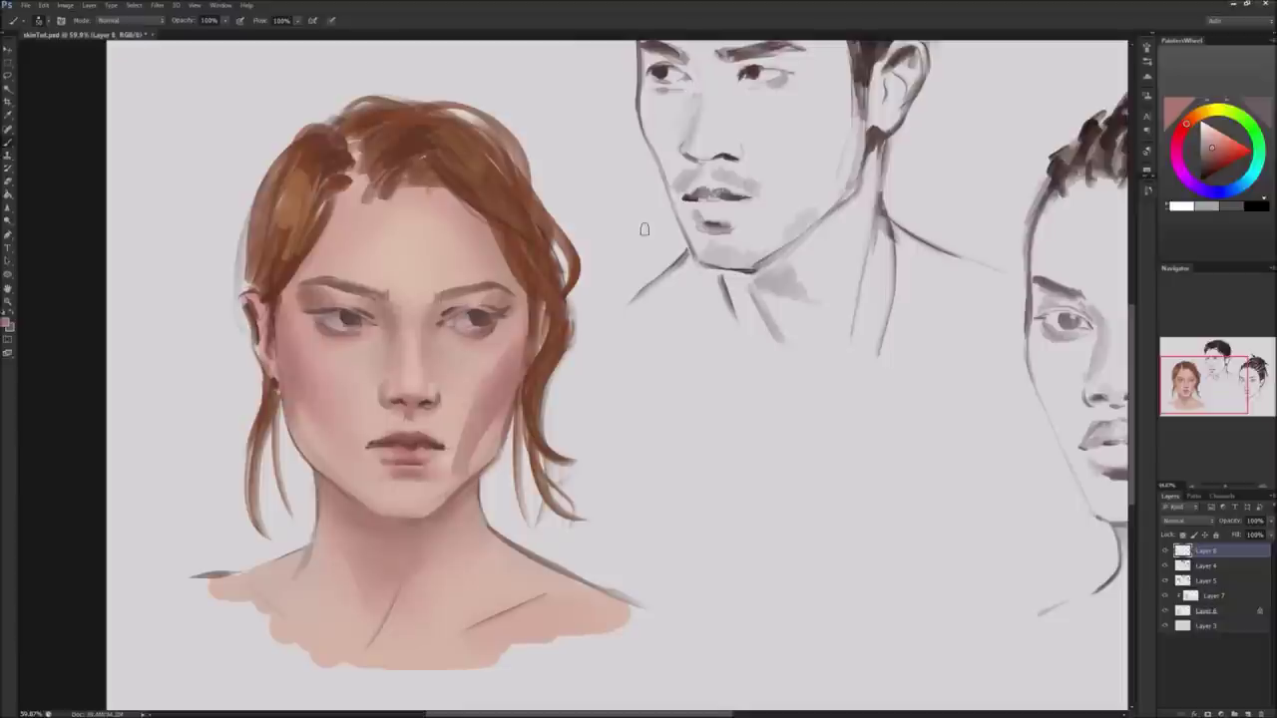
pyautogui.hotkey('ctrl', 'z')
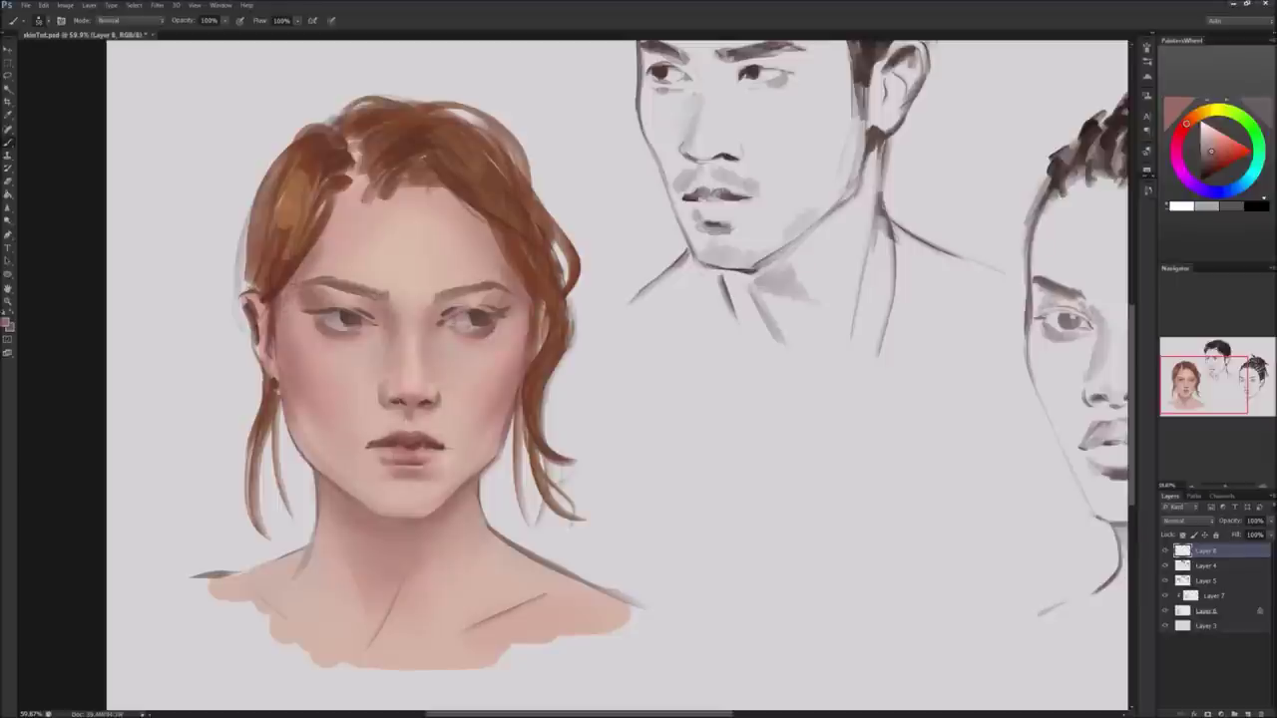
pyautogui.moveTo(591, 84); pyautogui.dragTo(467, 214)
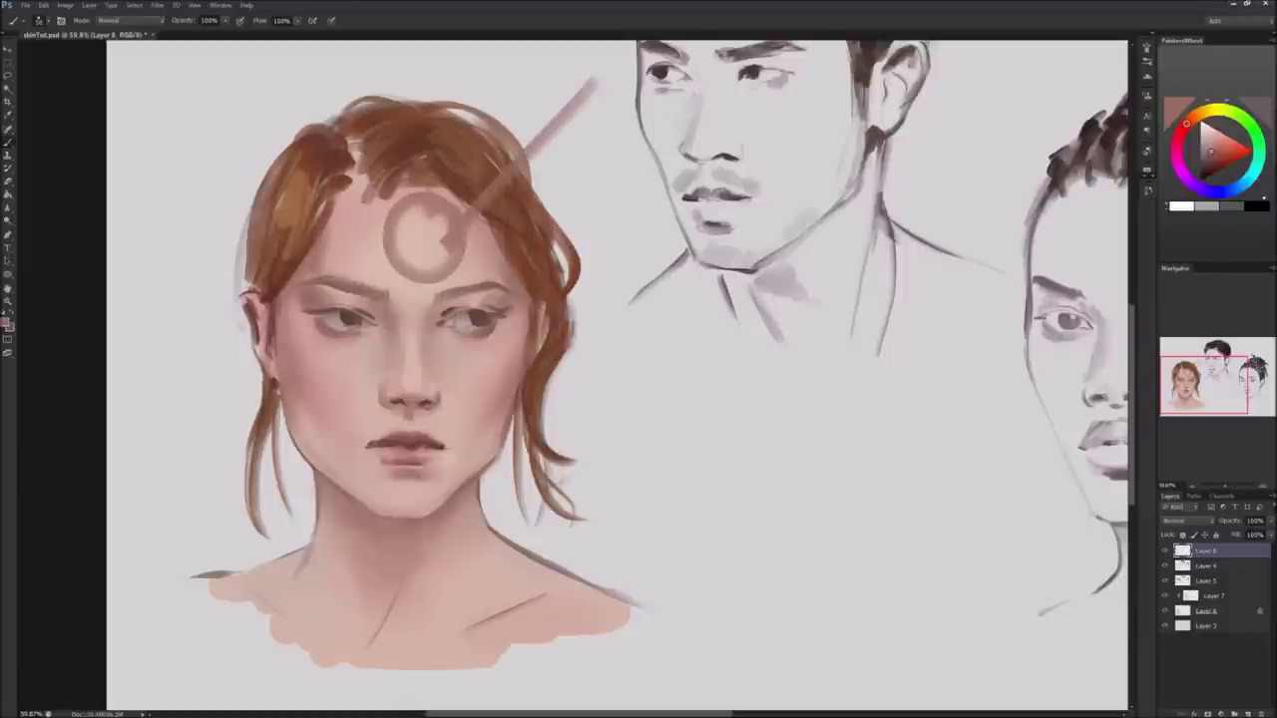
pyautogui.moveTo(302, 291); pyautogui.dragTo(504, 298)
pyautogui.moveTo(302, 353); pyautogui.dragTo(490, 334)
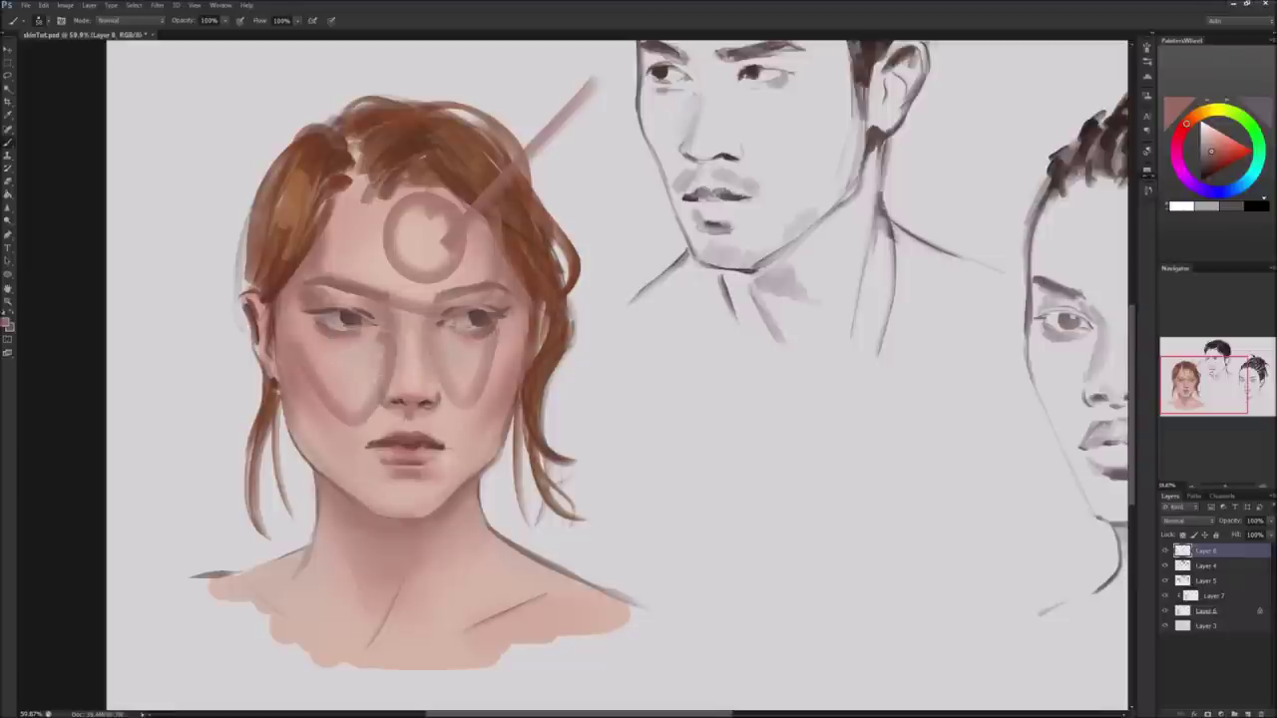
pyautogui.hotkey('ctrl', 'alt', 'z')
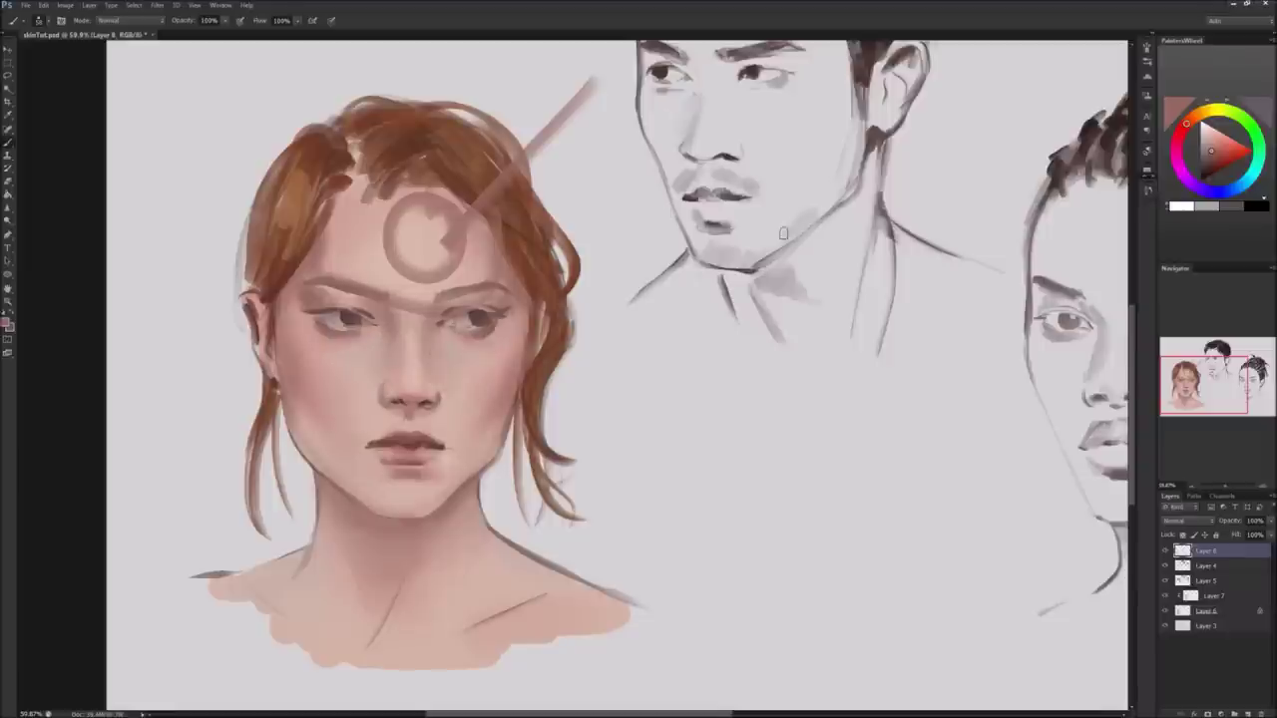
pyautogui.hotkey('ctrl', 'alt', 'z')
pyautogui.hotkey('ctrl', 'alt', 'z')
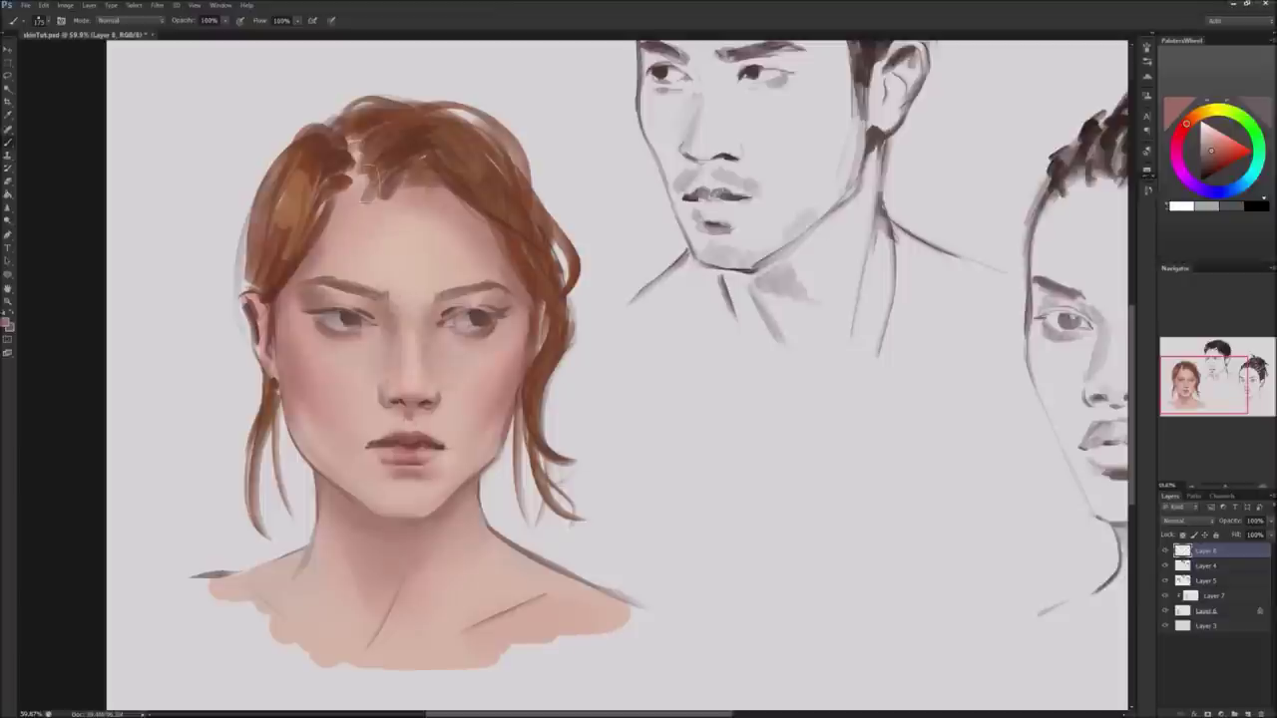
pyautogui.keyDown('alt'); pyautogui.click(424, 246); pyautogui.keyUp('alt')
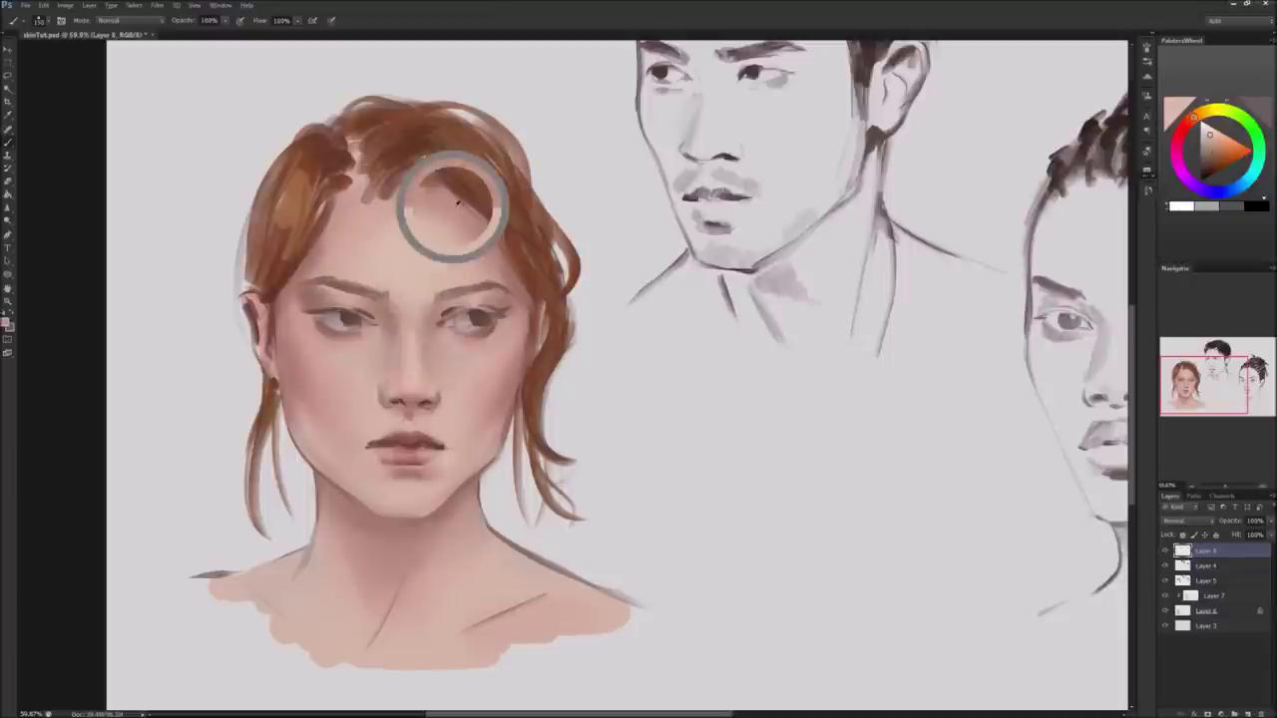
# Sample forehead skin tones and a darker orange-brown from the hairline.
pyautogui.keyDown('alt'); pyautogui.click(443, 212); pyautogui.keyUp('alt')
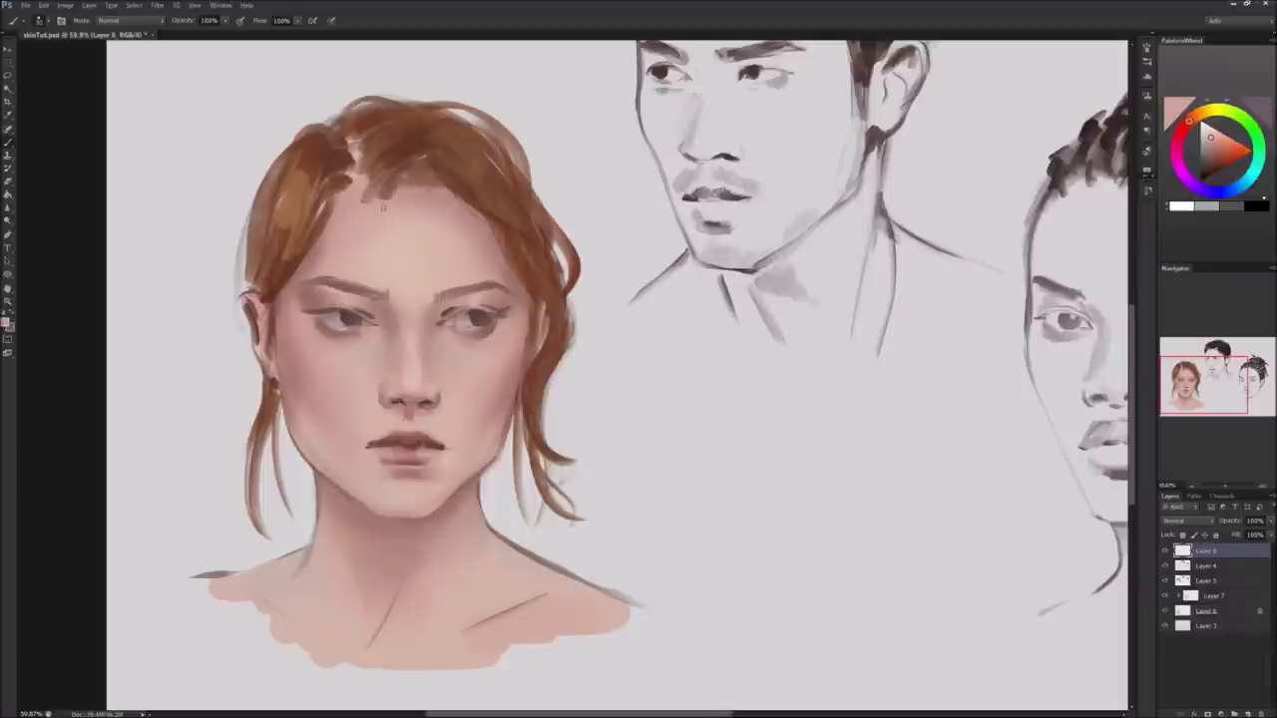
pyautogui.keyDown('alt'); pyautogui.click(409, 195); pyautogui.keyUp('alt')
pyautogui.keyDown('alt'); pyautogui.click(434, 198); pyautogui.keyUp('alt')
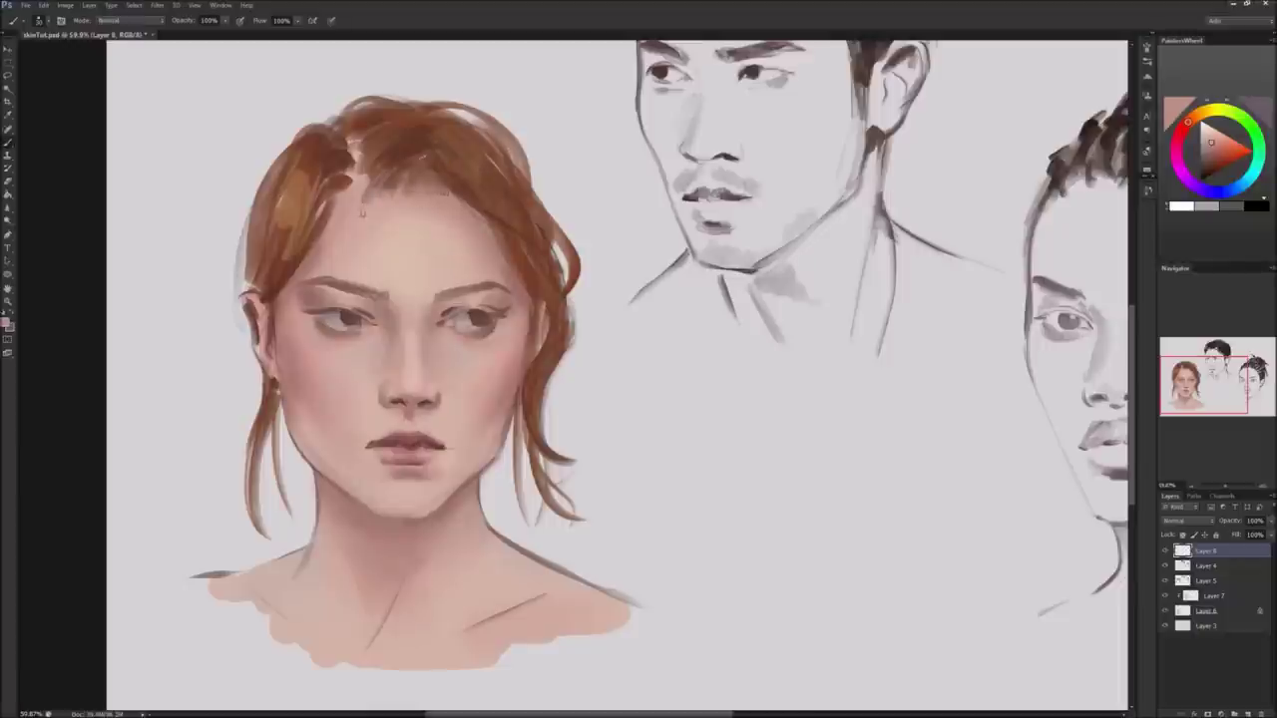
pyautogui.keyDown('alt'); pyautogui.click(399, 195); pyautogui.keyUp('alt')
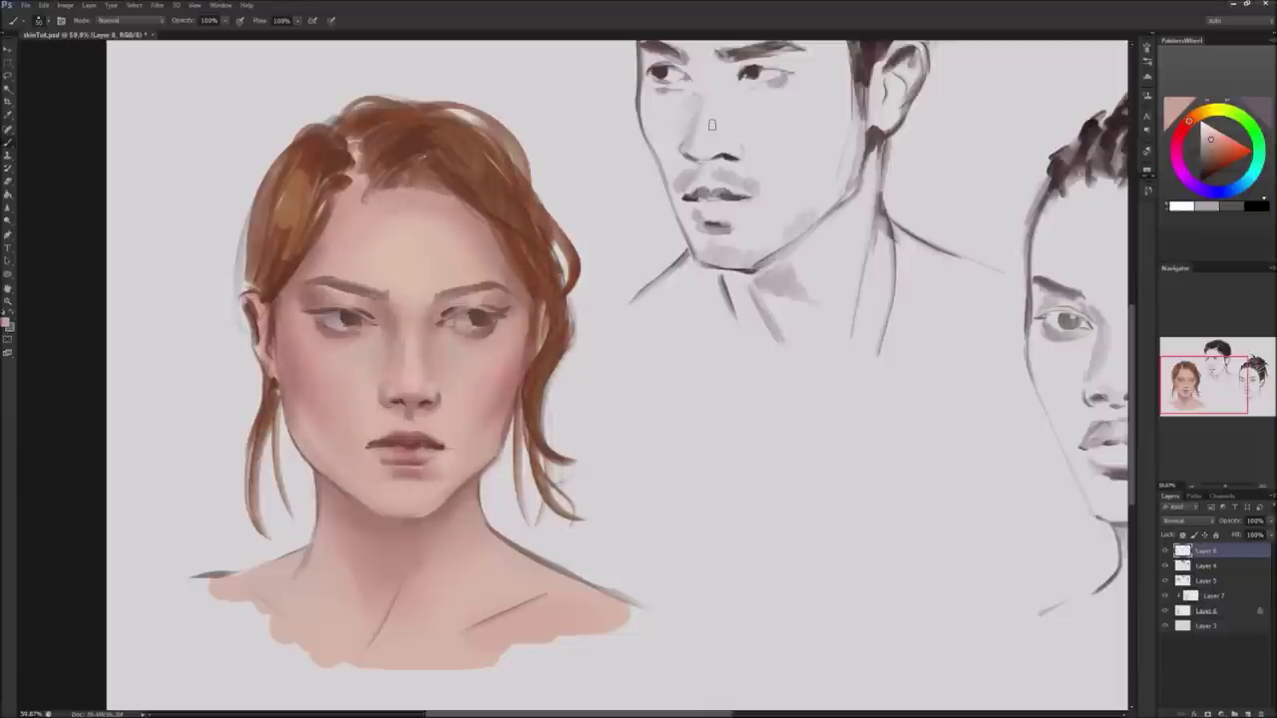
pyautogui.keyDown('alt'); pyautogui.click(341, 190); pyautogui.keyUp('alt')
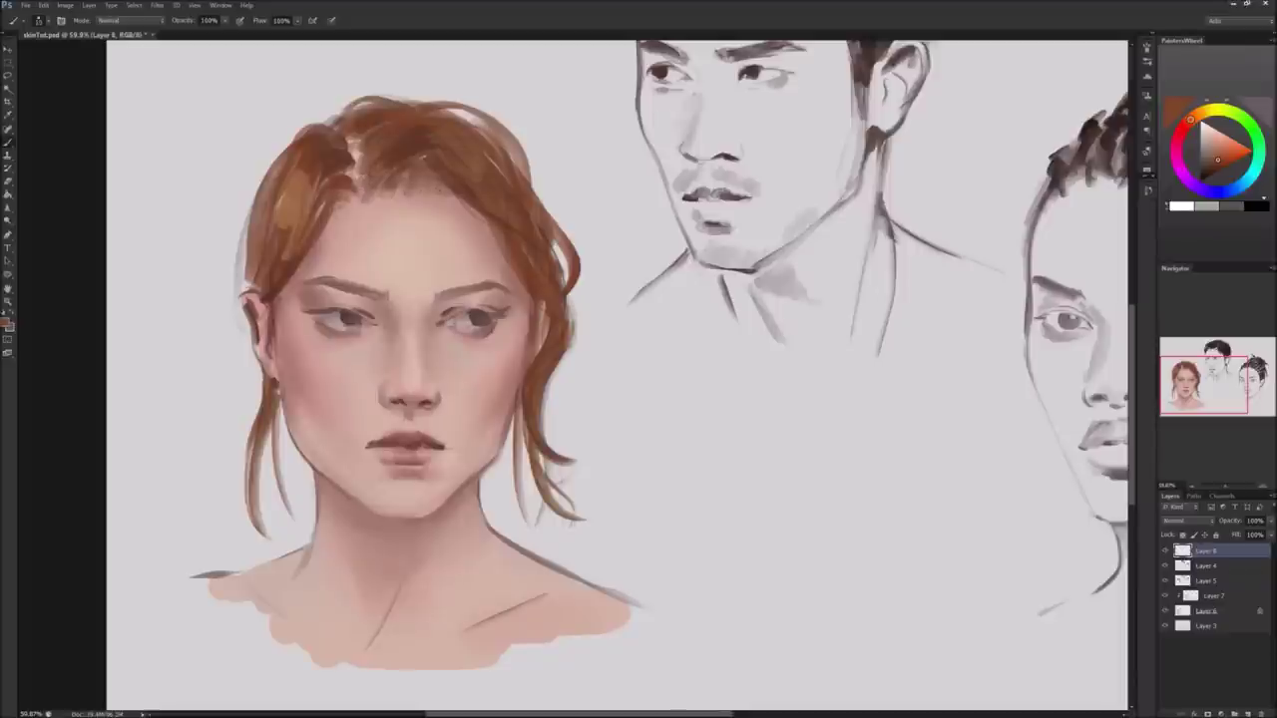
# Paint darker orange-brown strands in the hair near the part.
pyautogui.keyDown('alt'); pyautogui.click(419, 171); pyautogui.keyUp('alt')
pyautogui.moveTo(437, 172)
pyautogui.mouseDown()
pyautogui.moveTo(403, 182)
pyautogui.moveTo(425, 163)
pyautogui.moveTo(409, 176)
pyautogui.moveTo(358, 156)
pyautogui.mouseUp()
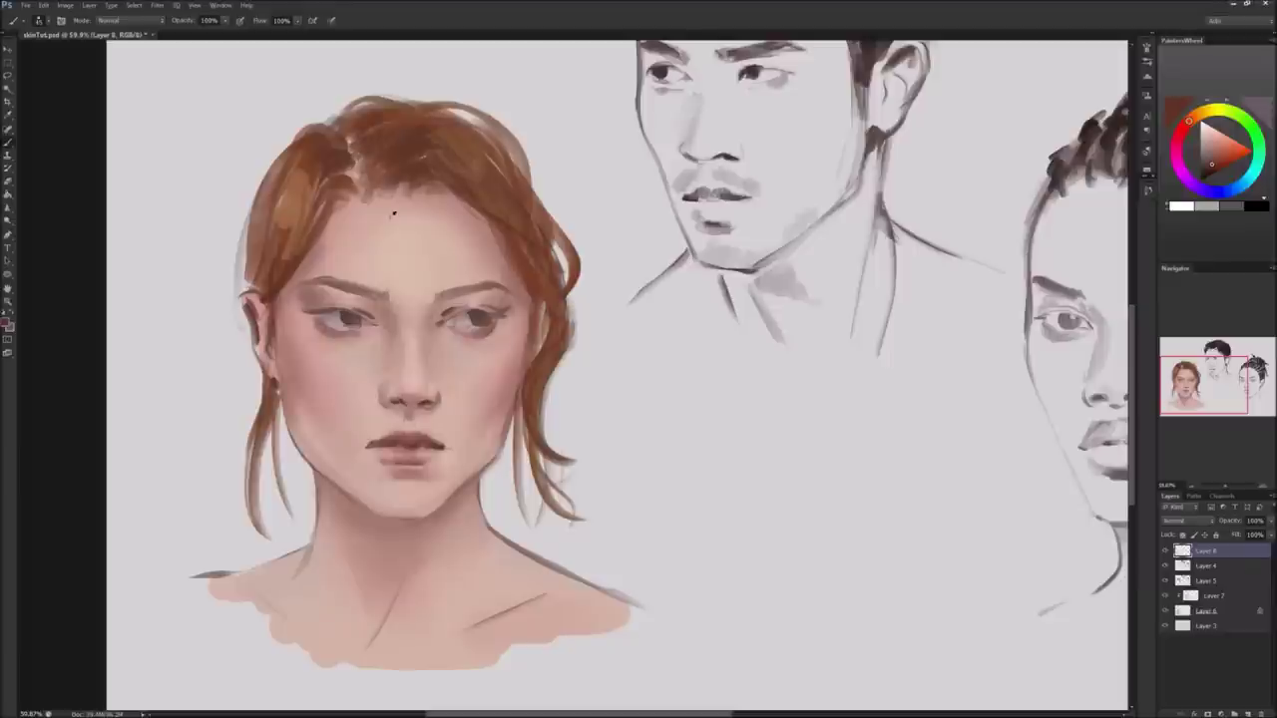
pyautogui.keyDown('alt'); pyautogui.click(453, 167); pyautogui.keyUp('alt')
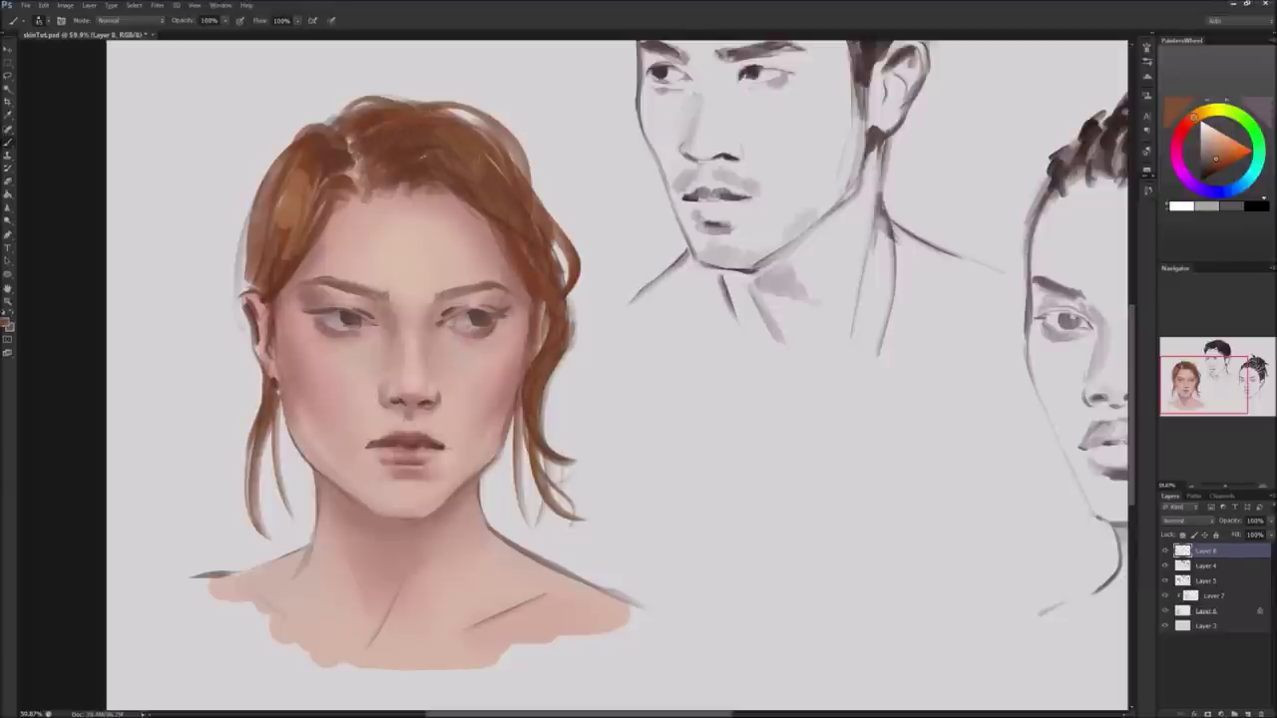
pyautogui.keyDown('alt'); pyautogui.click(432, 179); pyautogui.keyUp('alt')
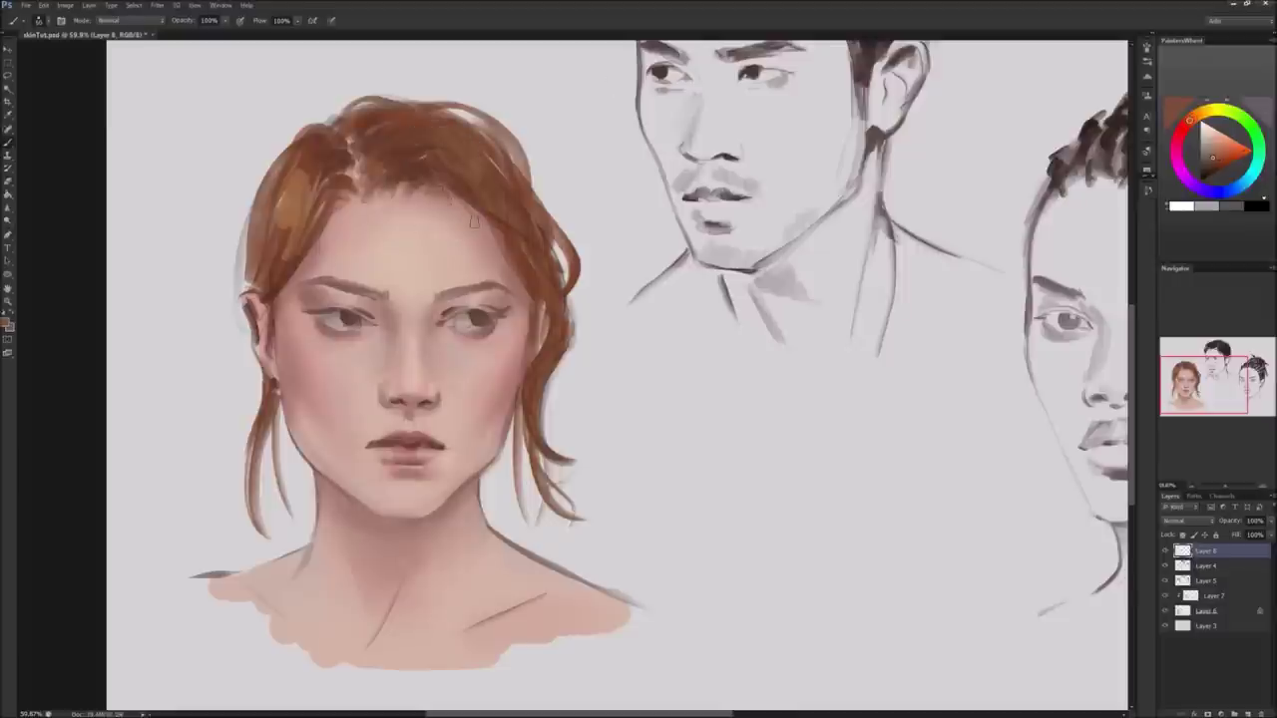
# Resample lighter pink forehead and hairline tones to blend the upper forehead.
pyautogui.keyDown('alt'); pyautogui.click(379, 212); pyautogui.keyUp('alt')
pyautogui.keyDown('alt'); pyautogui.click(371, 204); pyautogui.keyUp('alt')
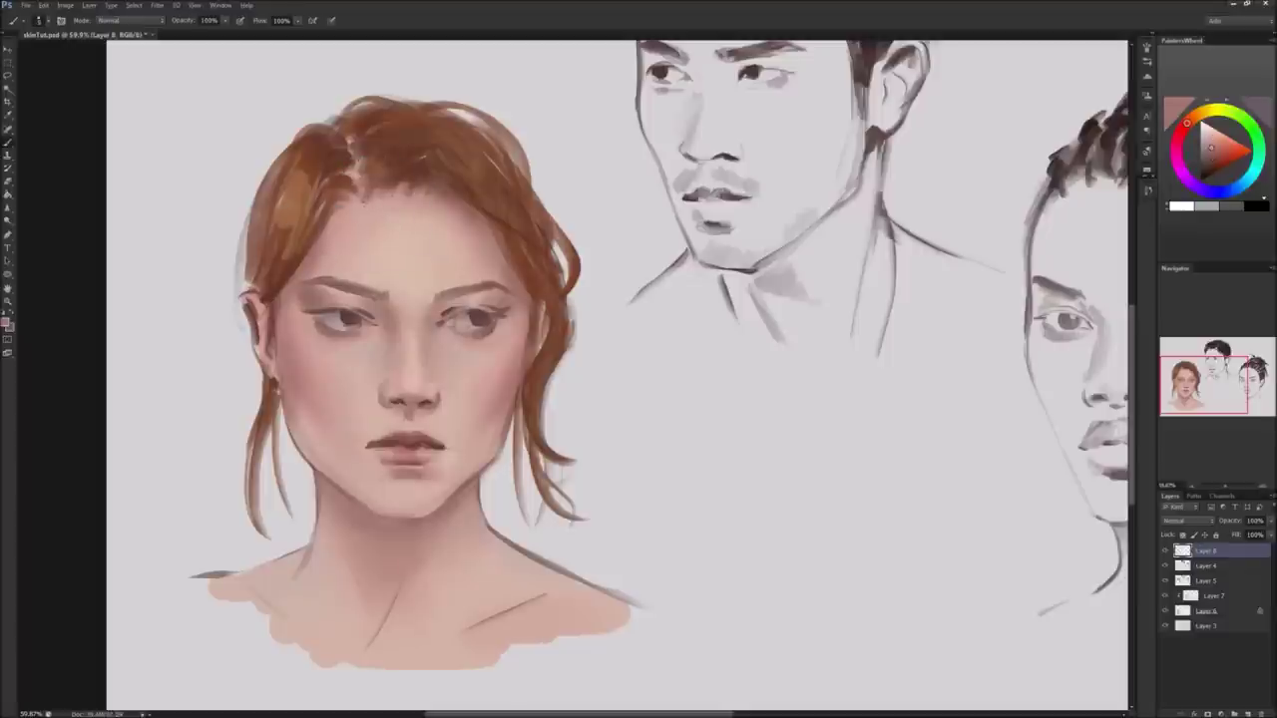
pyautogui.keyDown('alt'); pyautogui.click(363, 199); pyautogui.keyUp('alt')
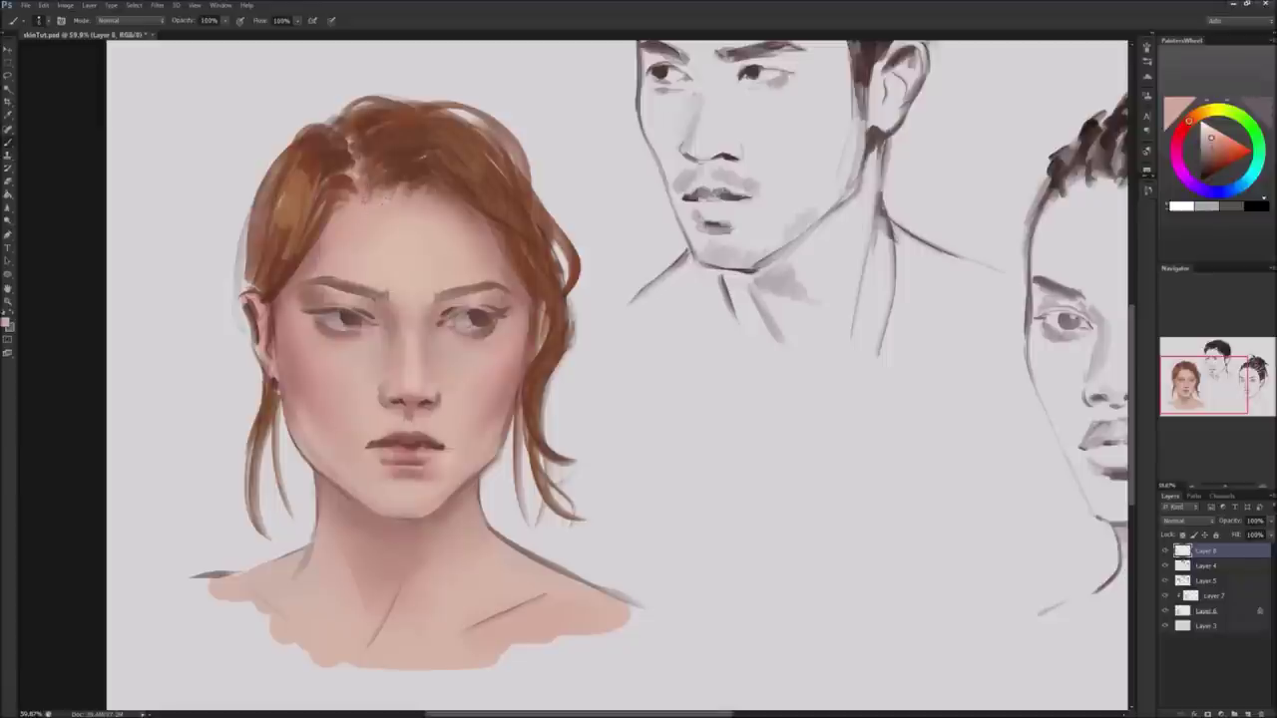
pyautogui.keyDown('alt'); pyautogui.click(420, 186); pyautogui.keyUp('alt')
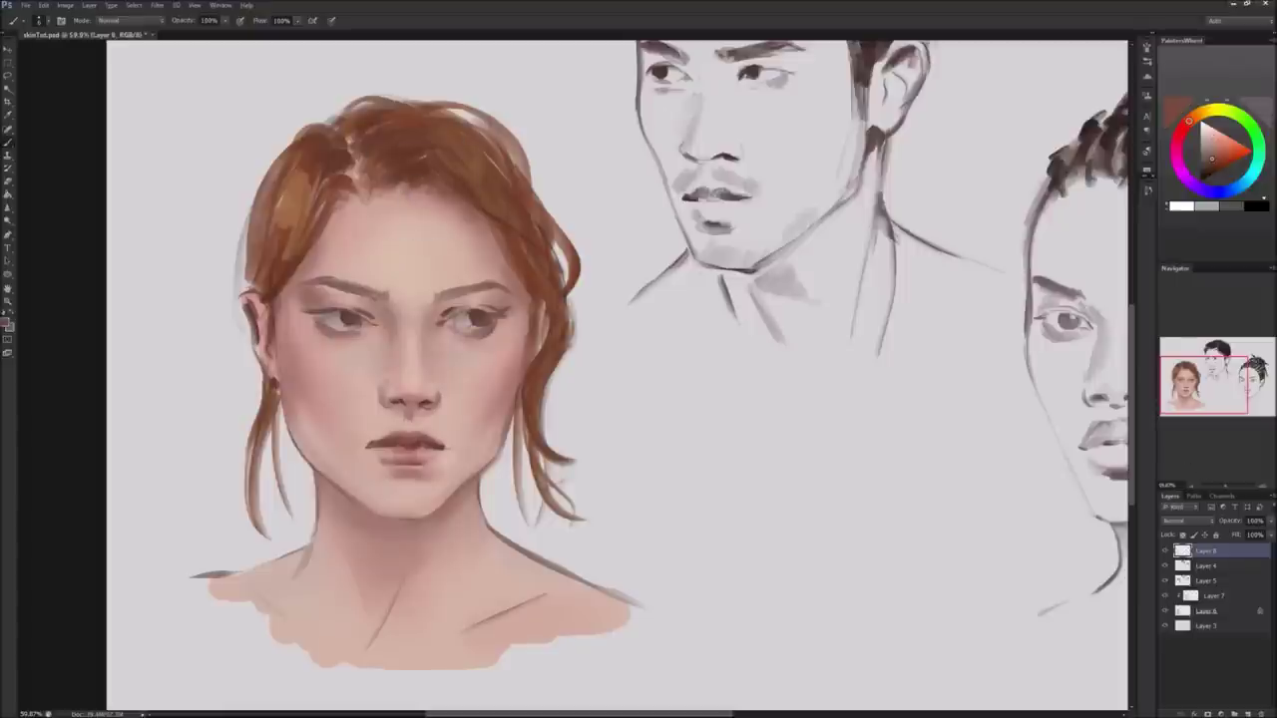
pyautogui.keyDown('alt'); pyautogui.click(417, 174); pyautogui.keyUp('alt')
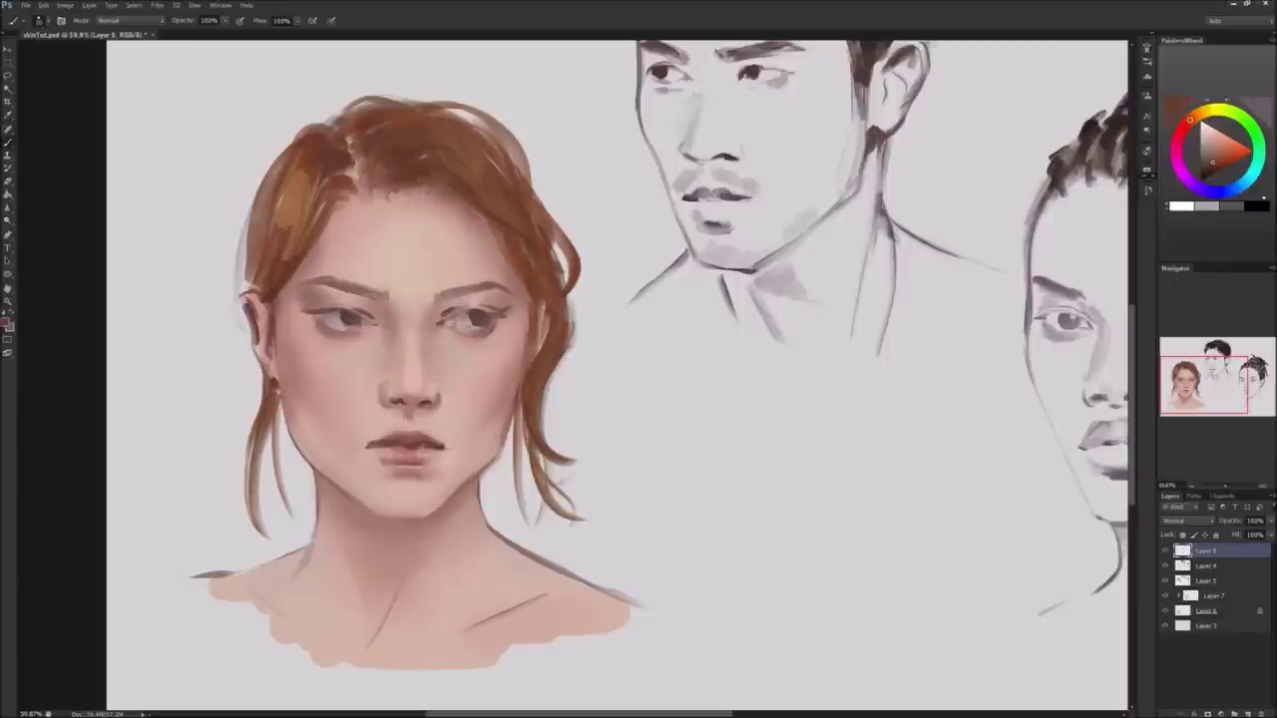
pyautogui.keyDown('alt'); pyautogui.click(405, 203); pyautogui.keyUp('alt')
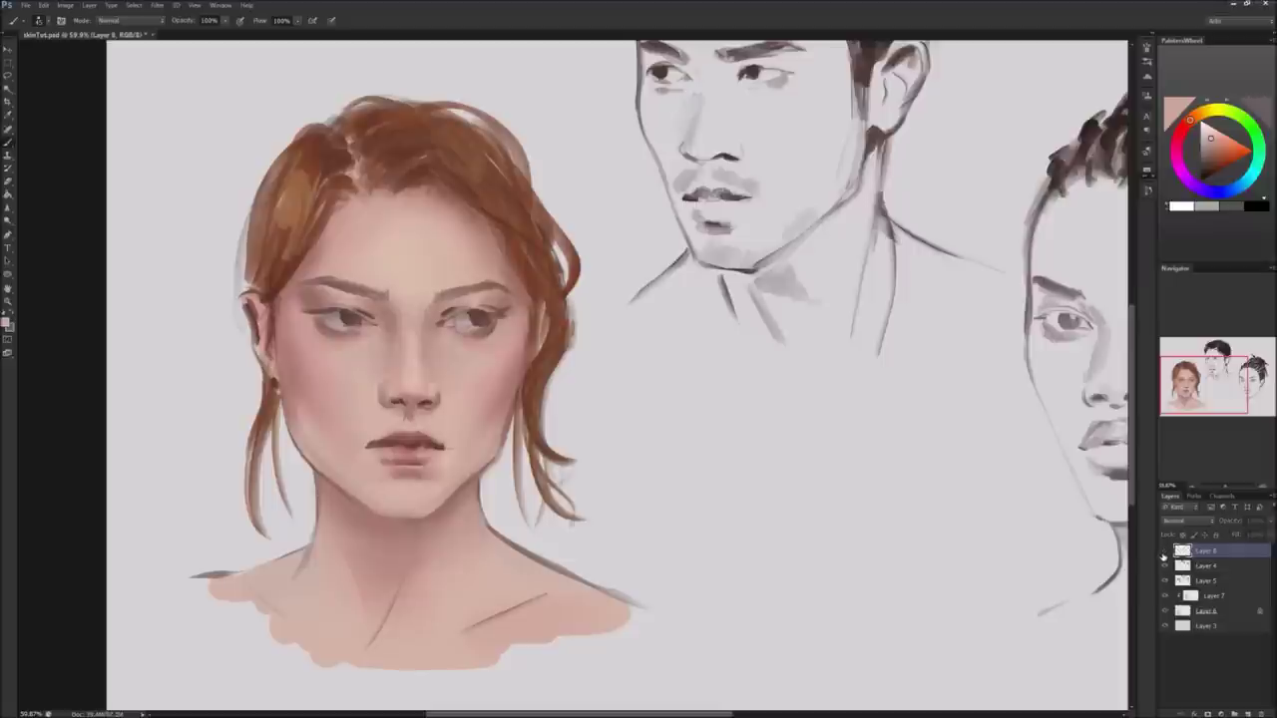
# Toggle Layer 8 to compare, then soften the skin beside the right eye.
pyautogui.click(1165, 552)
pyautogui.click(1166, 552)
pyautogui.click(1165, 551)
pyautogui.keyDown('alt'); pyautogui.click(404, 187); pyautogui.keyUp('alt')
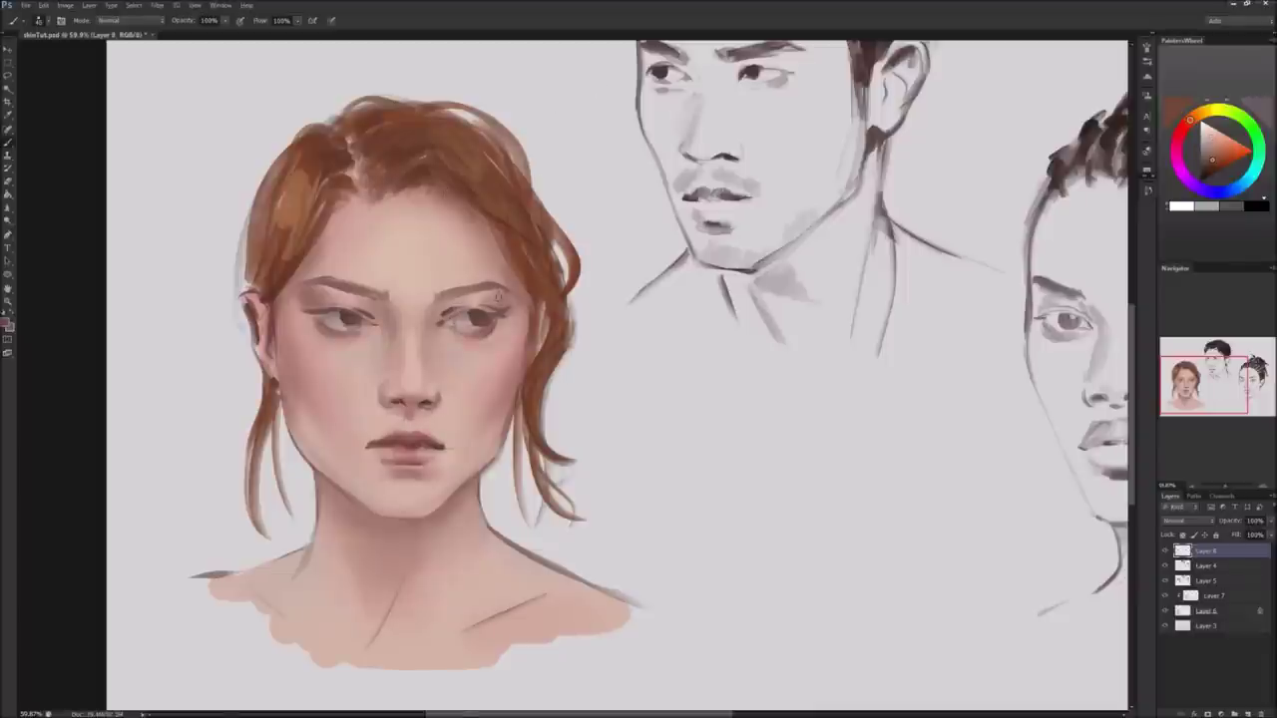
pyautogui.moveTo(491, 331); pyautogui.dragTo(499, 333)
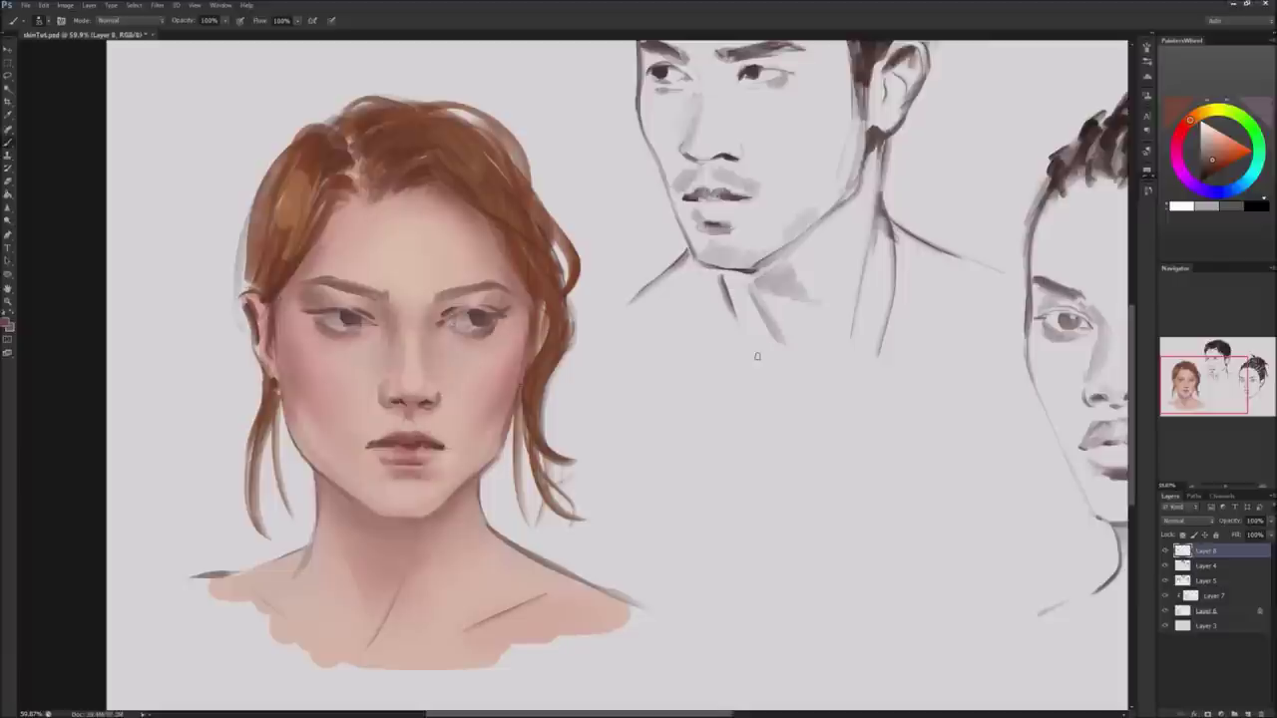
pyautogui.keyDown('alt'); pyautogui.click(485, 323); pyautogui.keyUp('alt')
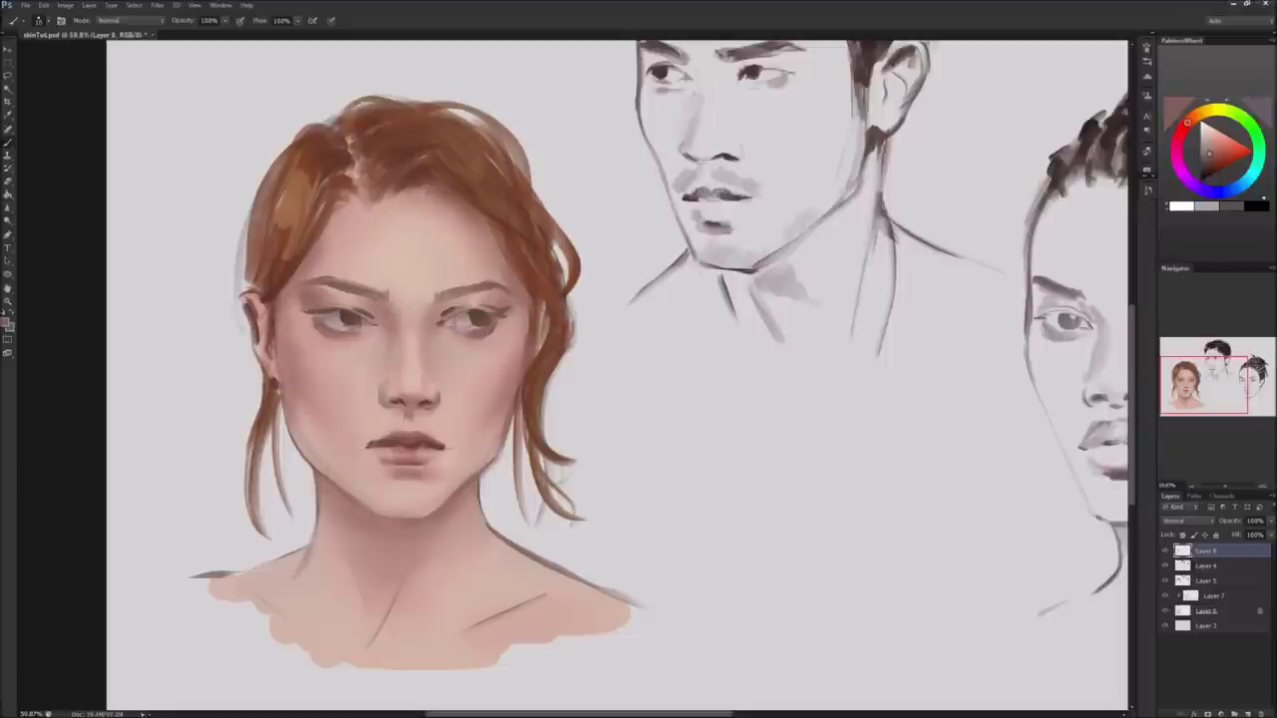
# Darken the left eye's outer corner and sample skin colours around both eyes.
pyautogui.moveTo(371, 313); pyautogui.dragTo(439, 315)
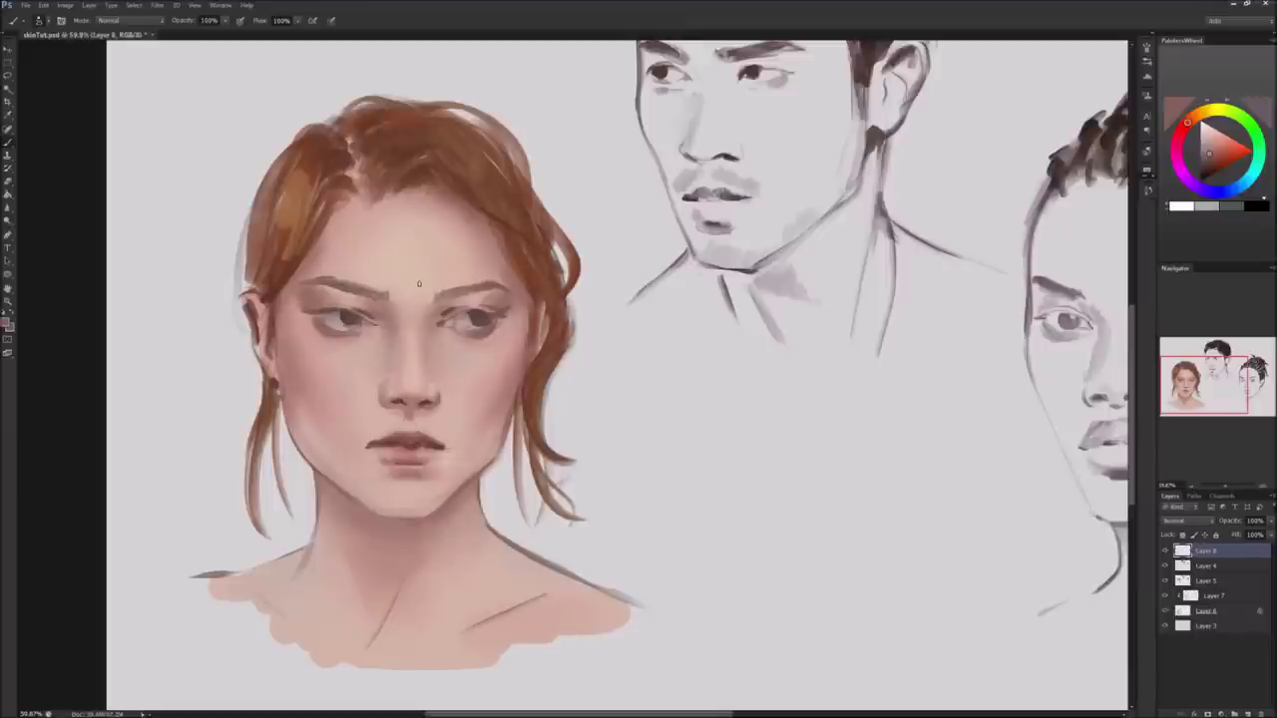
pyautogui.keyDown('alt'); pyautogui.click(371, 301); pyautogui.keyUp('alt')
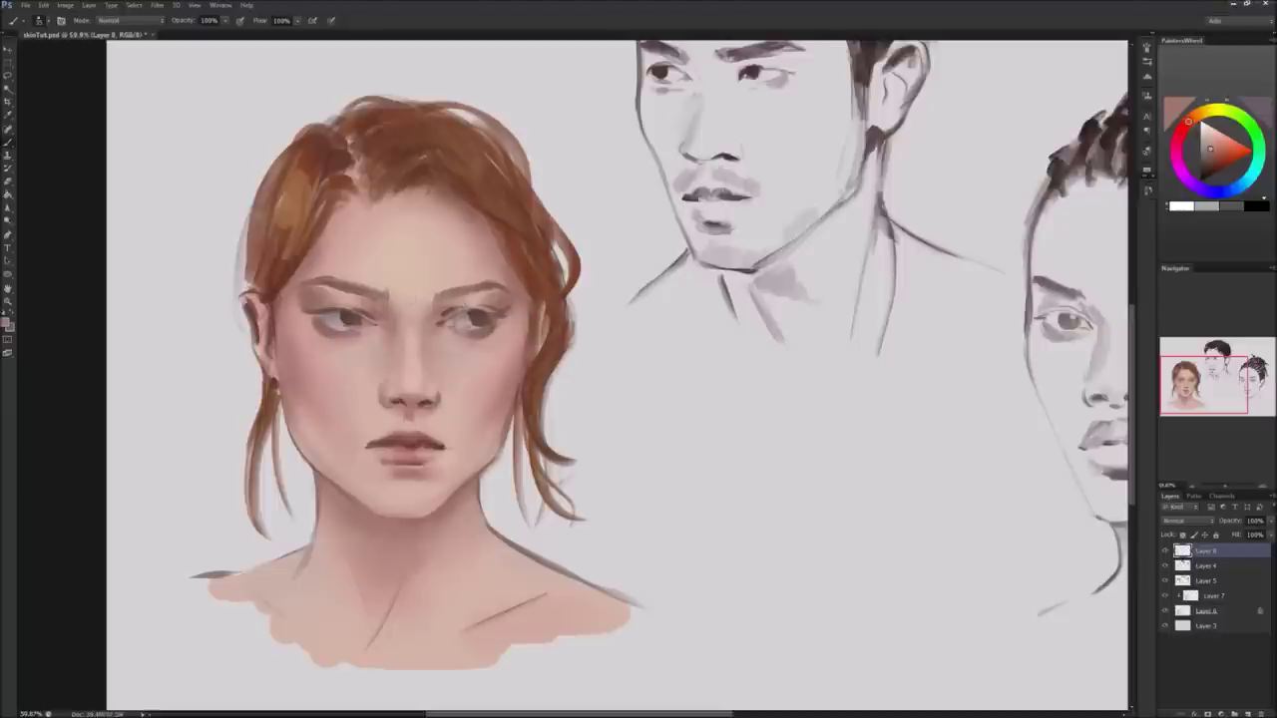
pyautogui.keyDown('alt'); pyautogui.click(453, 310); pyautogui.keyUp('alt')
pyautogui.keyDown('alt'); pyautogui.click(455, 306); pyautogui.keyUp('alt')
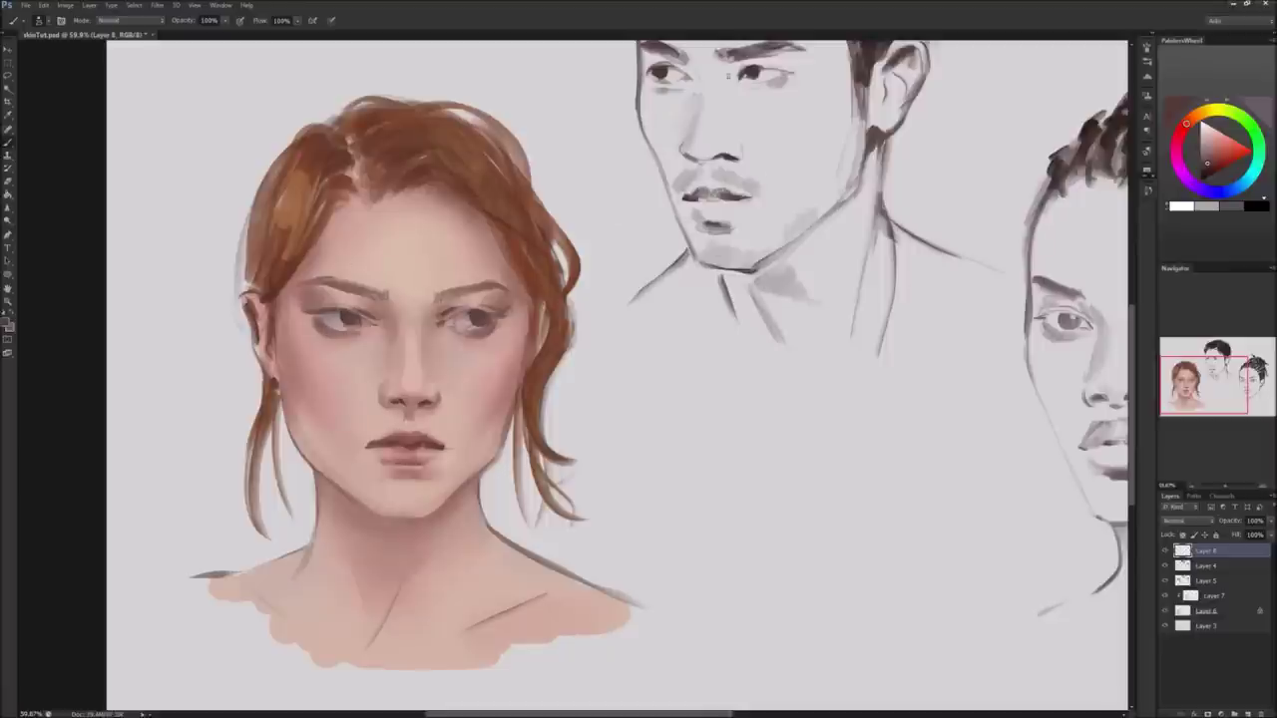
pyautogui.keyDown('alt'); pyautogui.click(353, 341); pyautogui.keyUp('alt')
pyautogui.keyDown('alt'); pyautogui.click(463, 337); pyautogui.keyUp('alt')
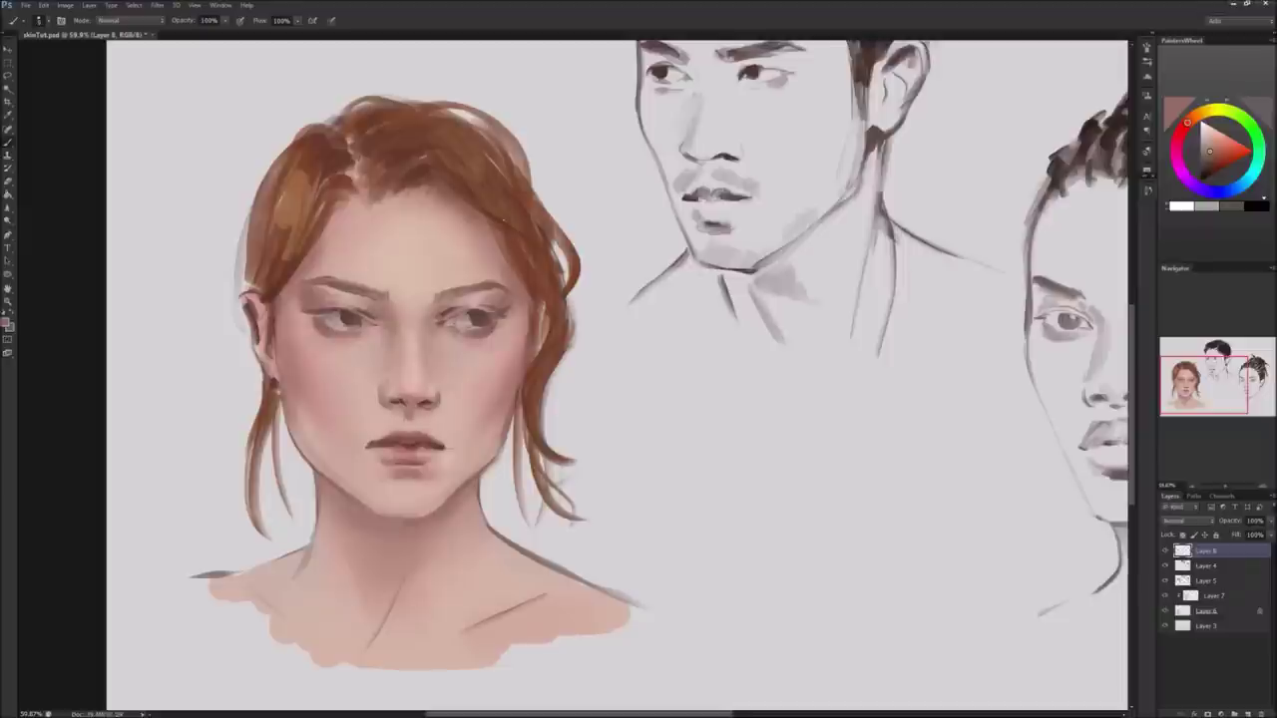
pyautogui.keyDown('alt'); pyautogui.click(418, 175); pyautogui.keyUp('alt')
# Darken both eyebrows with short strokes, swap colours with X, then darken both eyes.
pyautogui.moveTo(336, 286); pyautogui.dragTo(359, 283)
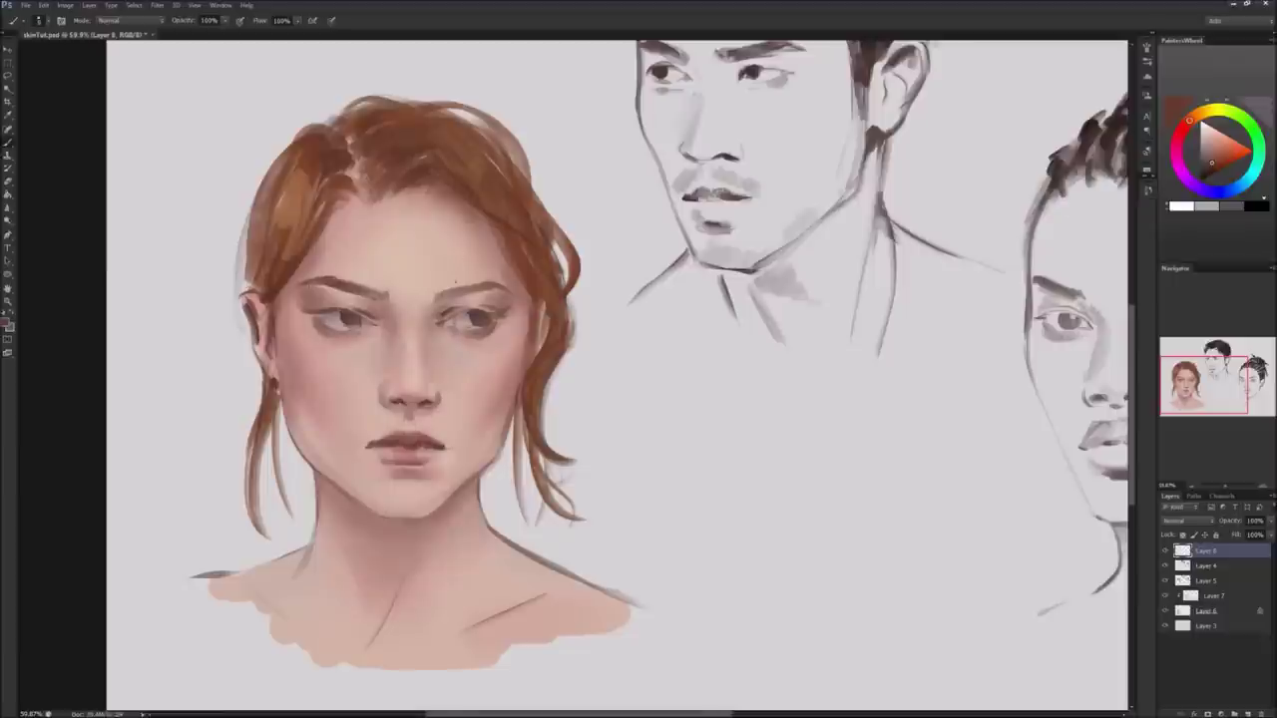
pyautogui.moveTo(468, 292); pyautogui.dragTo(486, 287)
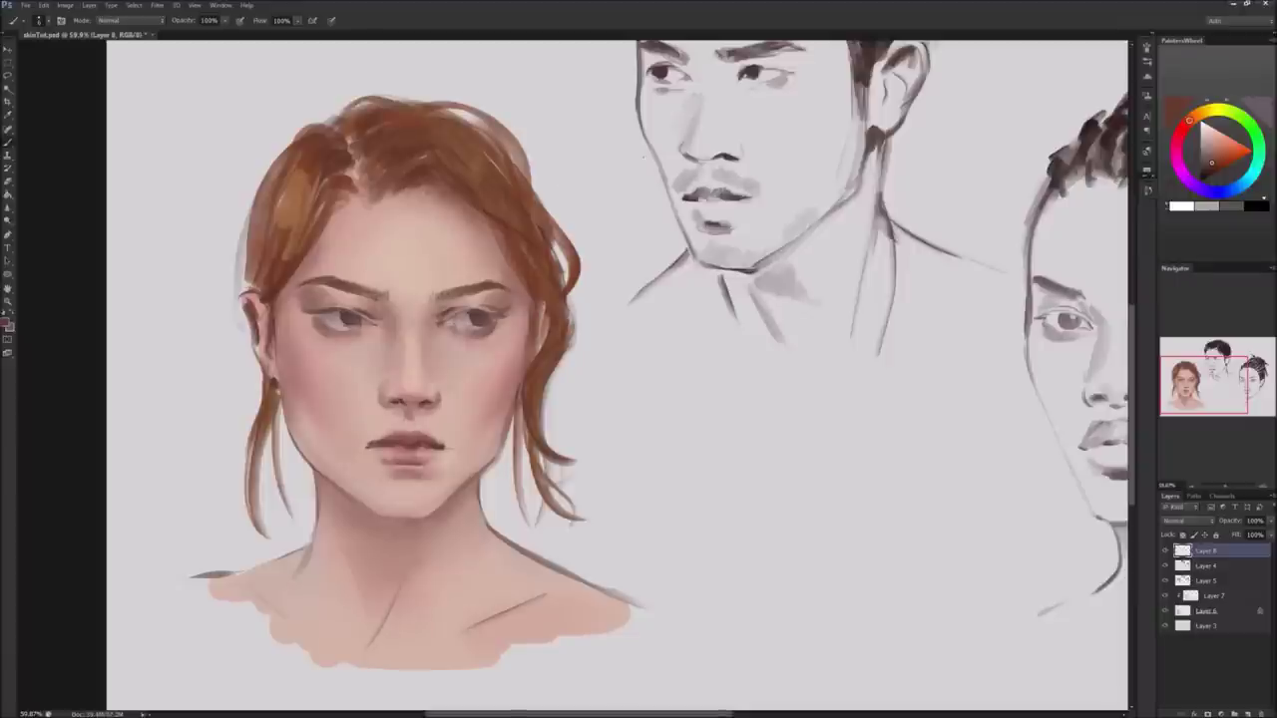
pyautogui.press('x')
pyautogui.press('x')
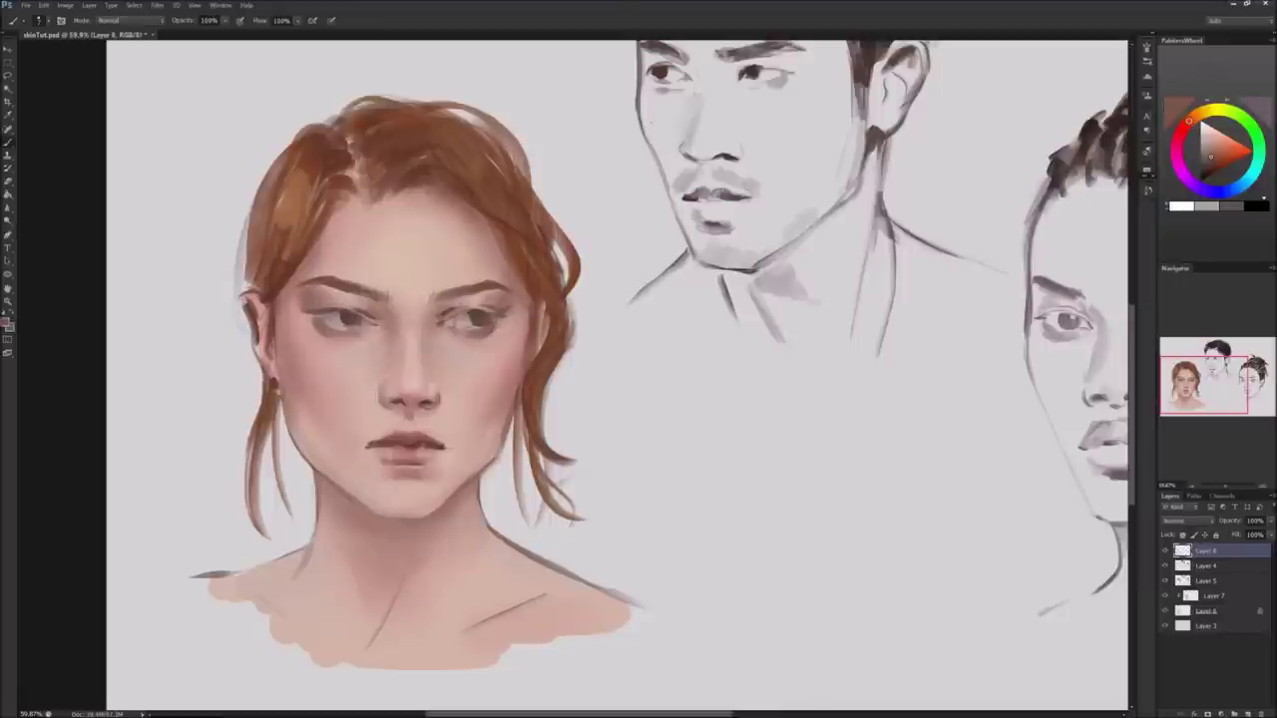
pyautogui.moveTo(479, 314); pyautogui.dragTo(477, 317)
pyautogui.keyDown('alt'); pyautogui.click(469, 315); pyautogui.keyUp('alt')
pyautogui.click(340, 317)
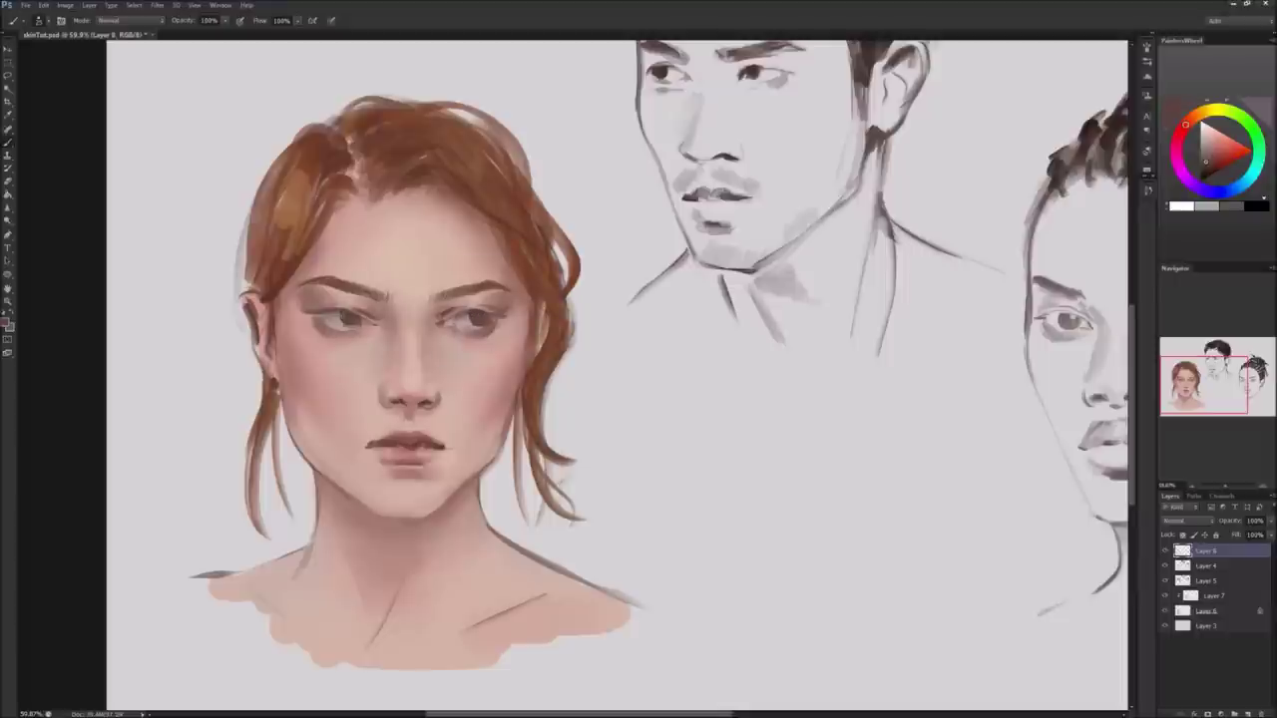
pyautogui.moveTo(340, 318); pyautogui.dragTo(325, 315)
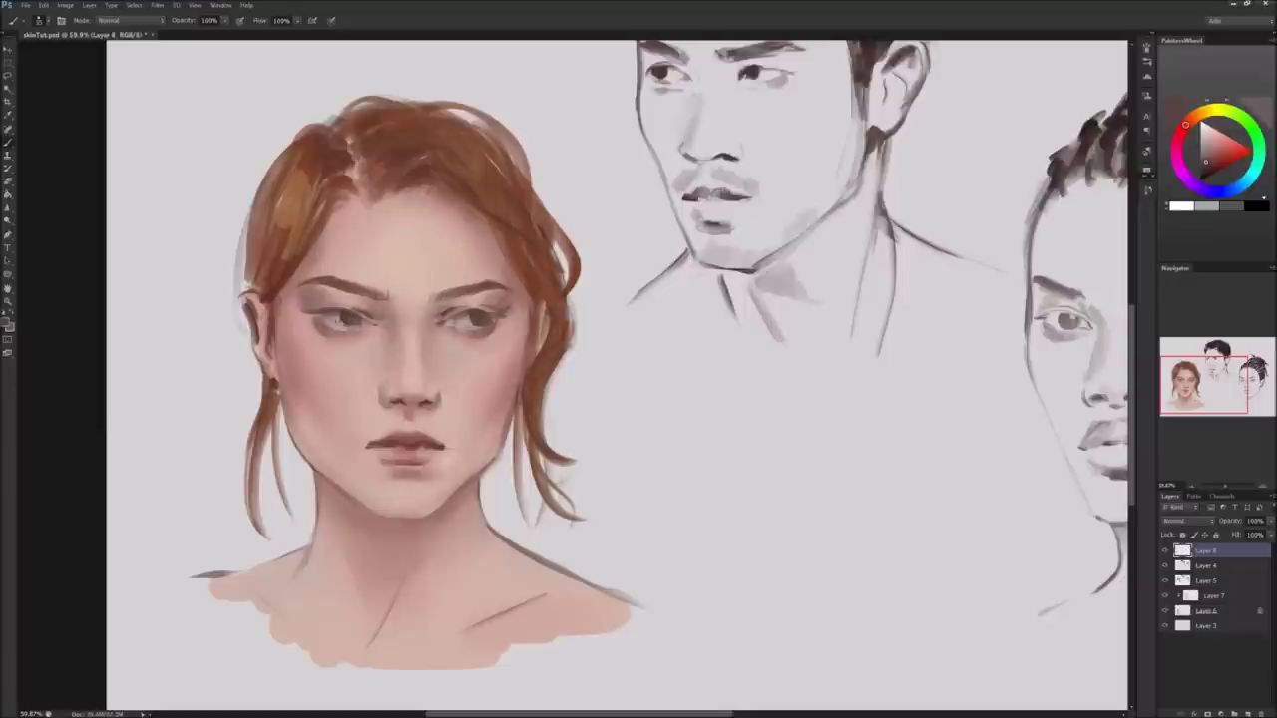
# Pick a blue on the colour wheel and paint both irises blue-grey.
pyautogui.click(1251, 177)
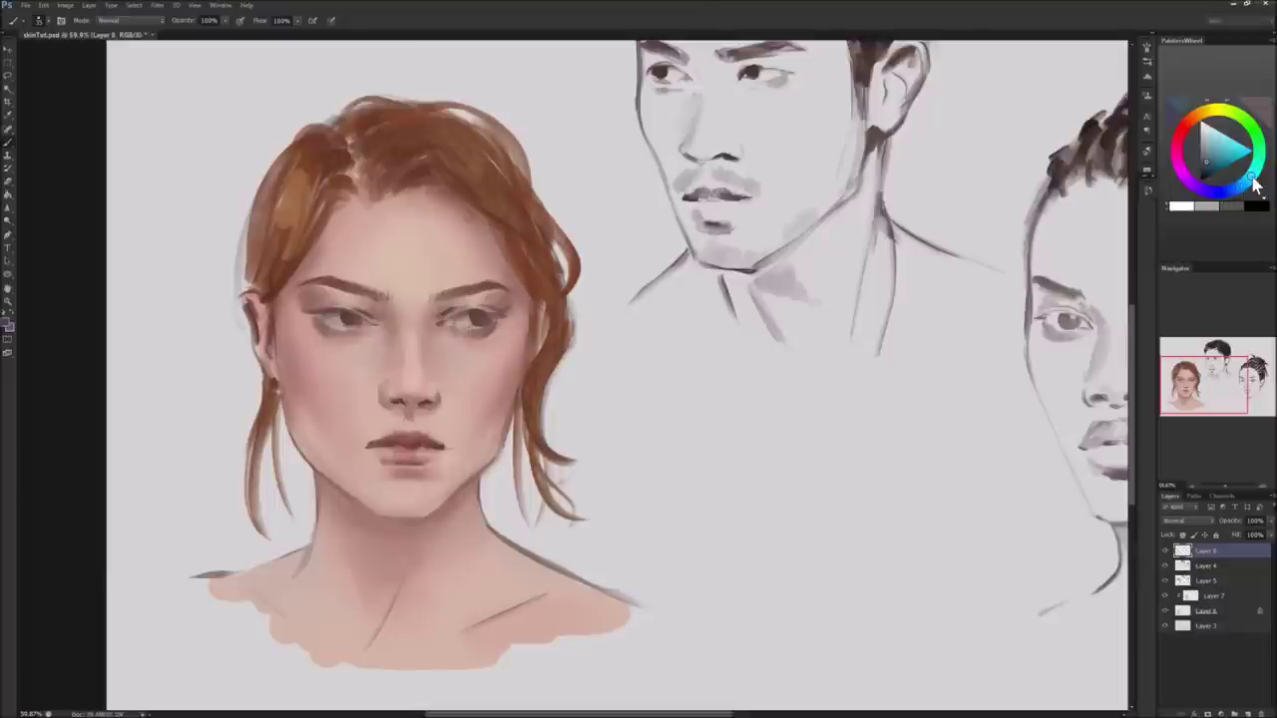
pyautogui.click(1243, 198)
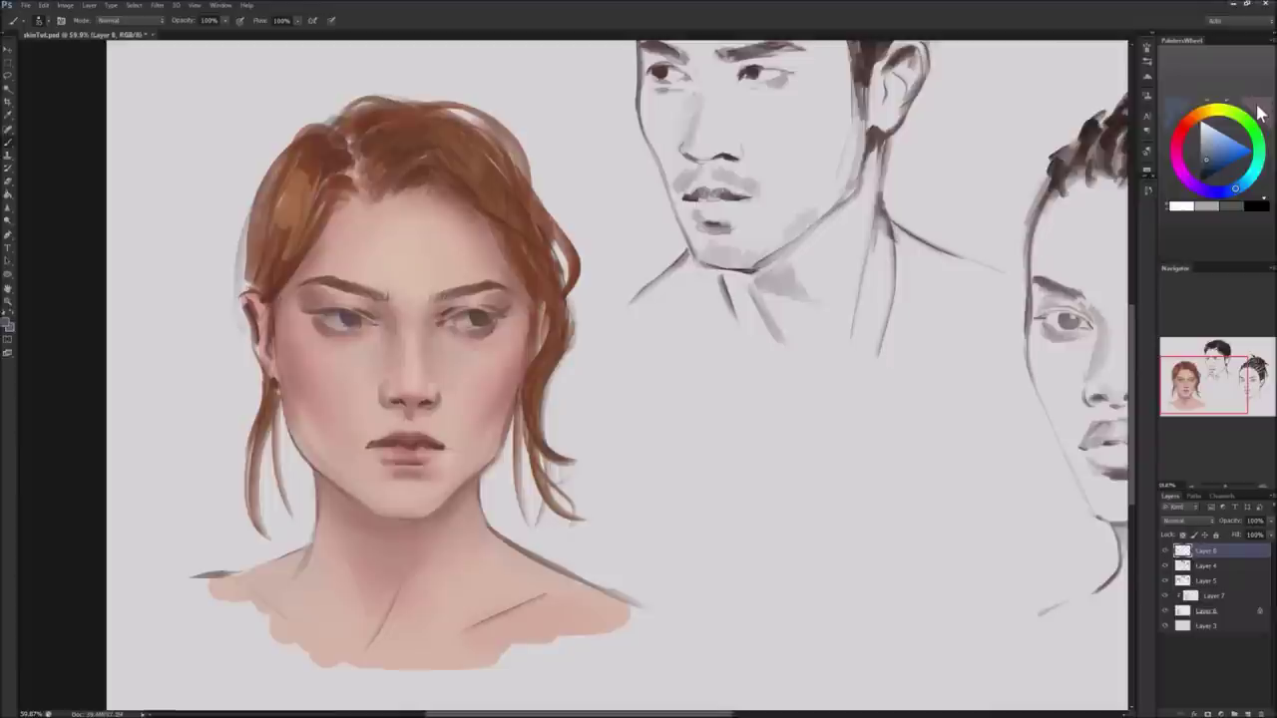
pyautogui.click(1205, 151)
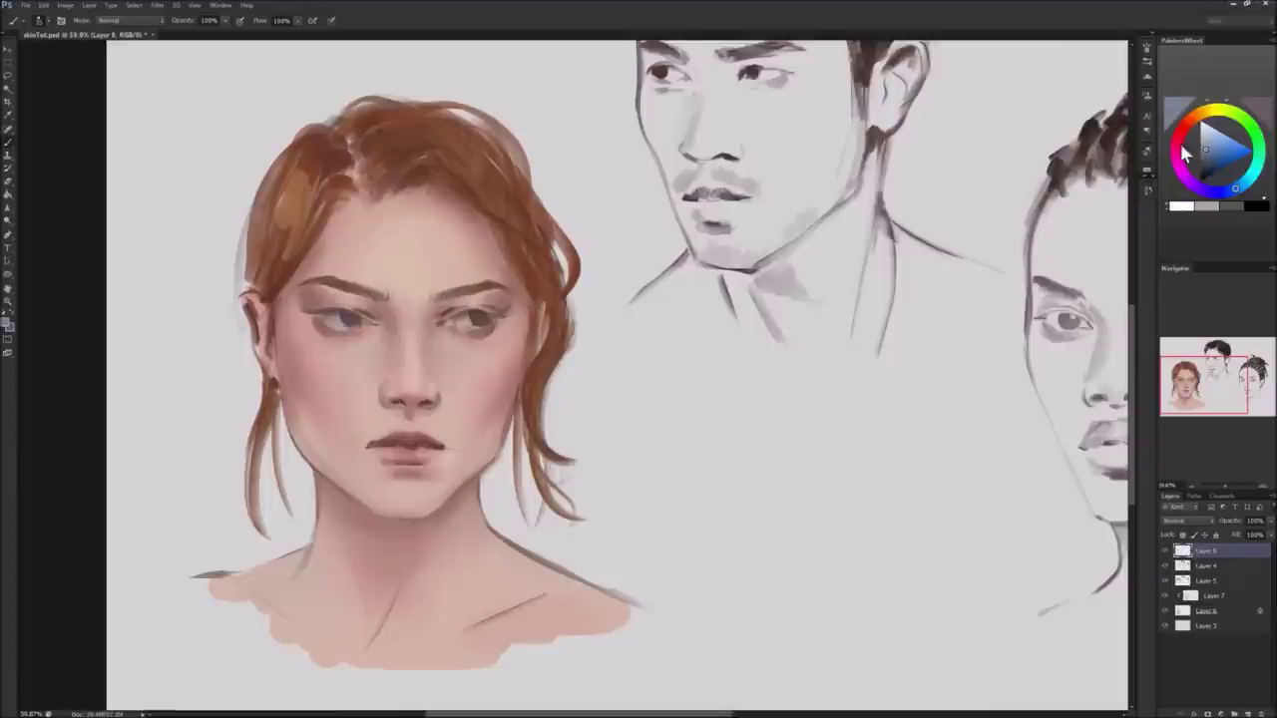
pyautogui.moveTo(345, 318); pyautogui.dragTo(357, 319)
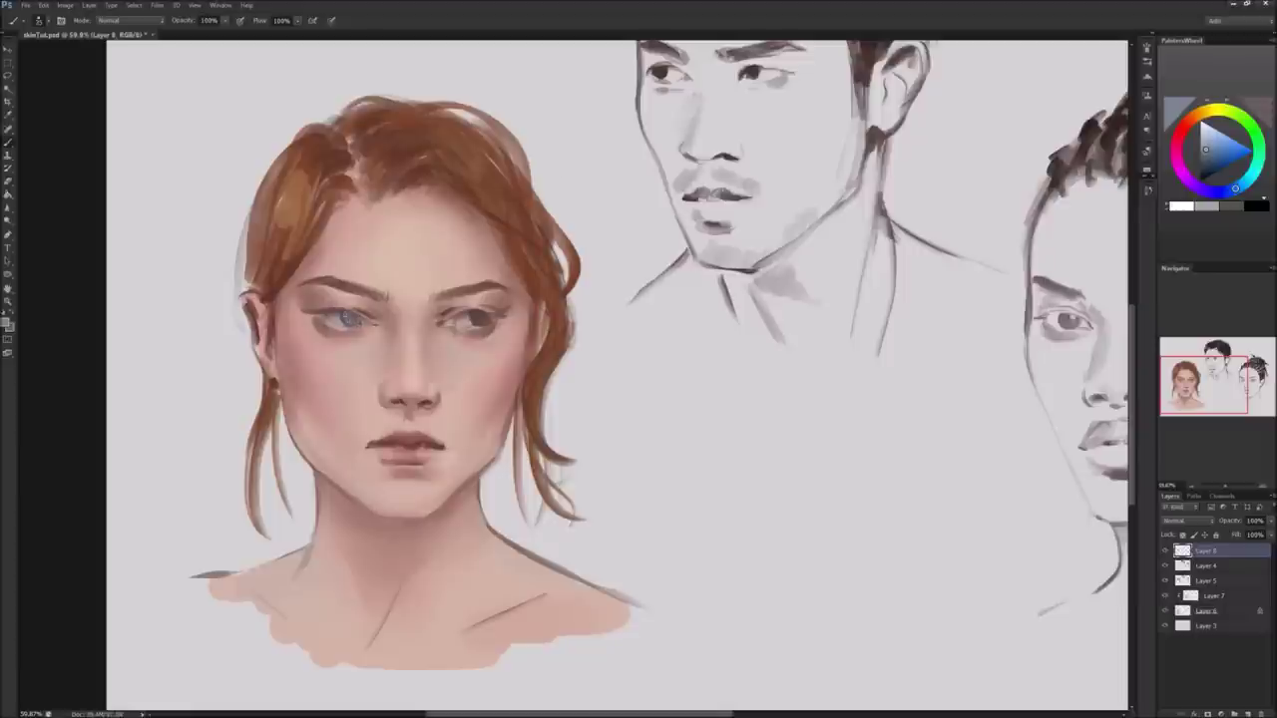
pyautogui.moveTo(473, 317); pyautogui.dragTo(483, 319)
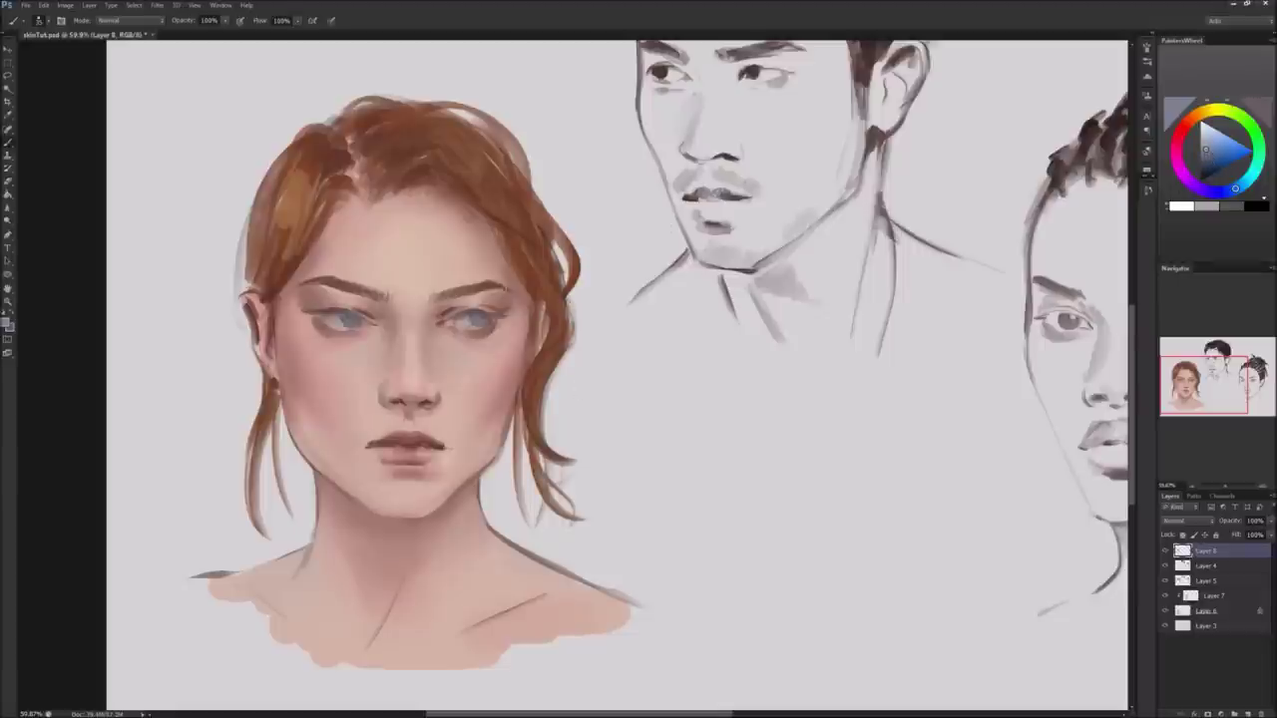
# Paint light blue over both irises, then undo those too-bright strokes.
pyautogui.click(1216, 148)
pyautogui.moveTo(342, 318); pyautogui.dragTo(363, 321)
pyautogui.moveTo(469, 319); pyautogui.dragTo(487, 319)
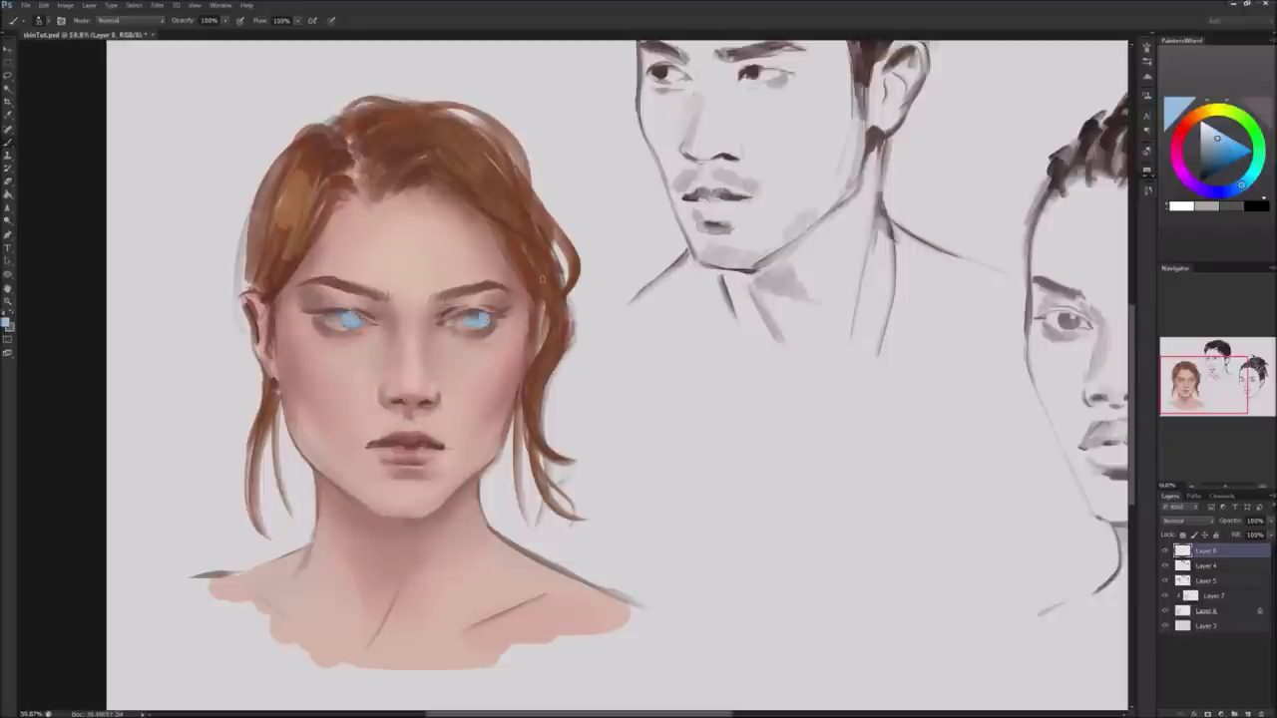
pyautogui.hotkey('ctrl', 'alt', 'z')
pyautogui.hotkey('ctrl', 'alt', 'z')
pyautogui.hotkey('ctrl', 'alt', 'z')
# Dab lighter touches into the left iris, then pick a darker blue shade.
pyautogui.moveTo(1214, 155); pyautogui.dragTo(1208, 145)
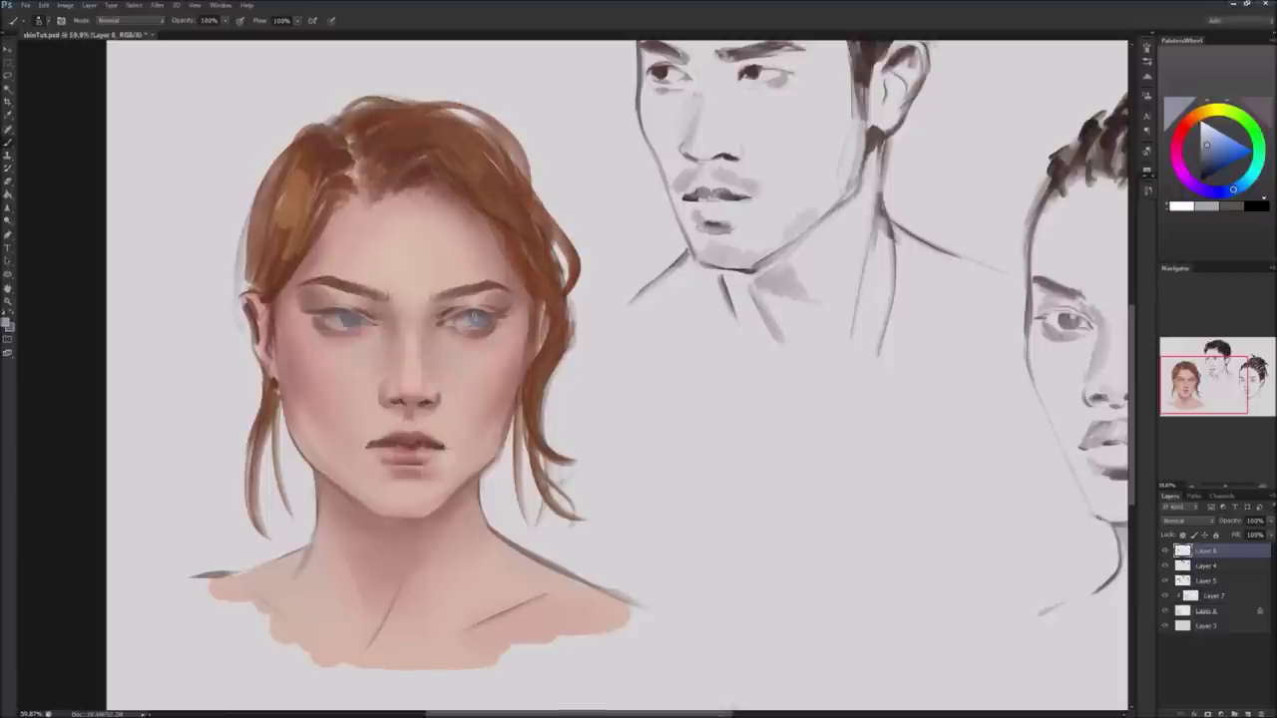
pyautogui.click(347, 322)
pyautogui.click(354, 322)
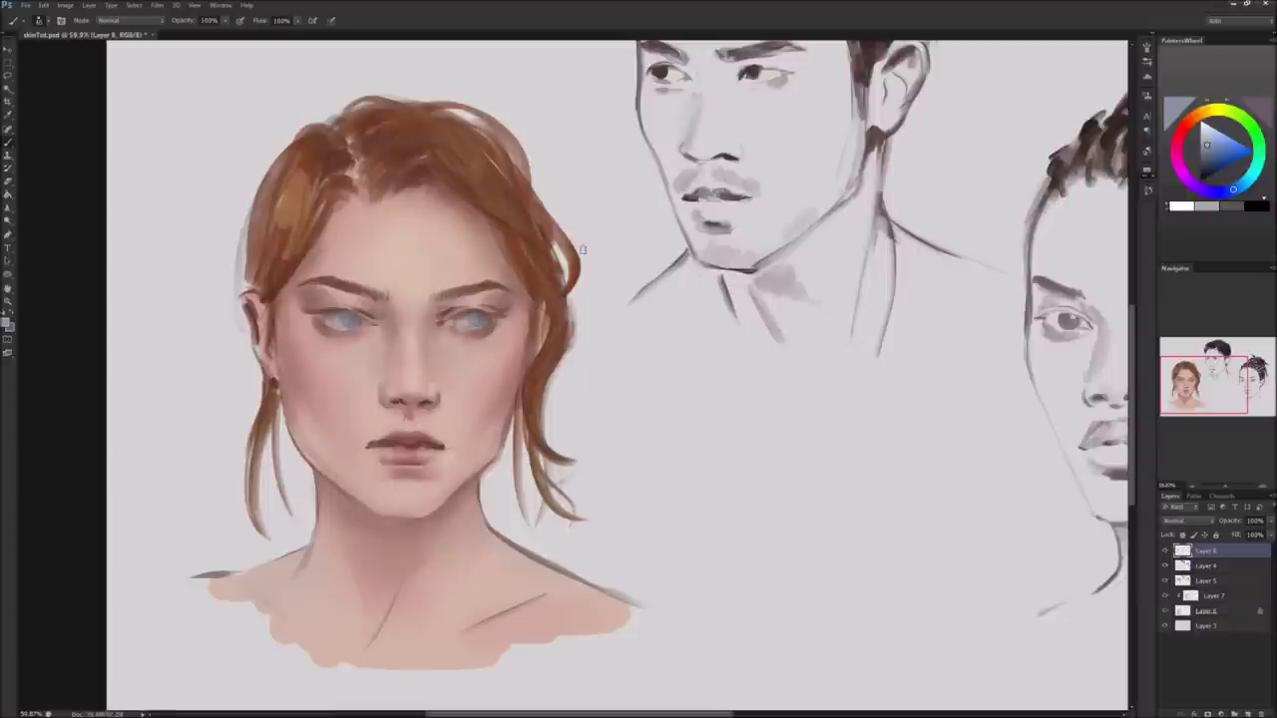
pyautogui.moveTo(1205, 153); pyautogui.dragTo(1208, 169)
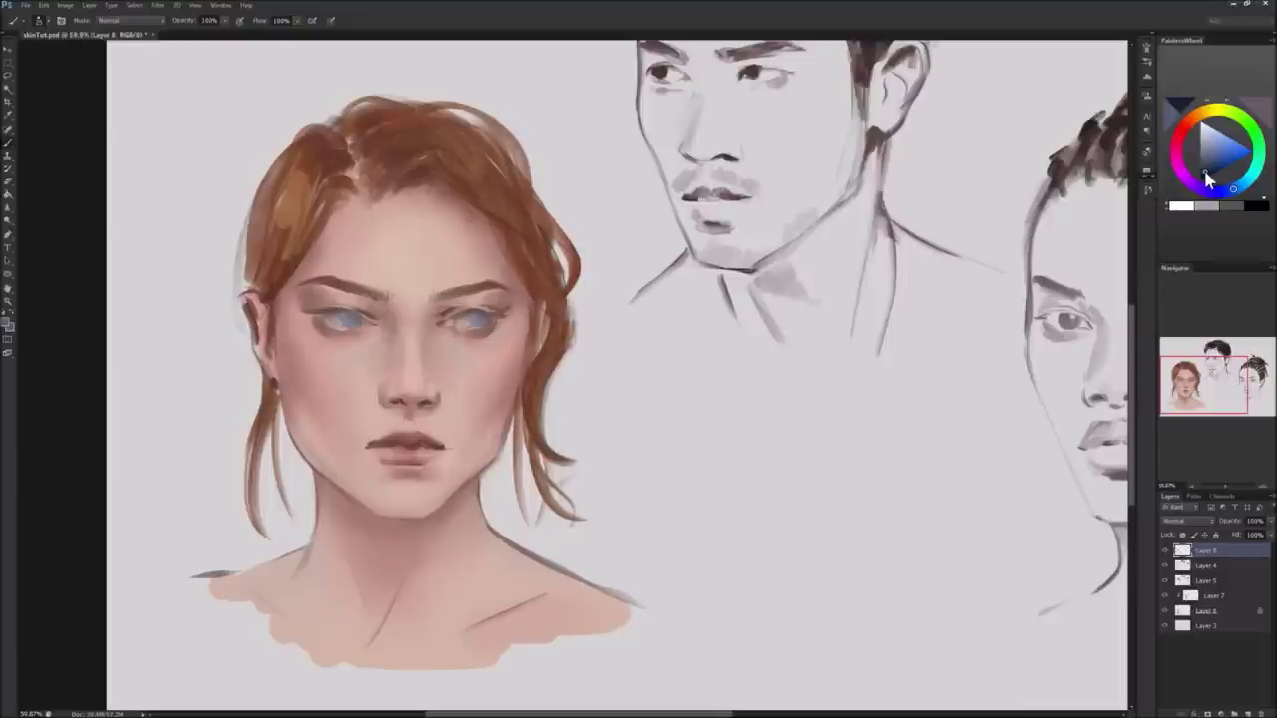
pyautogui.click(1204, 168)
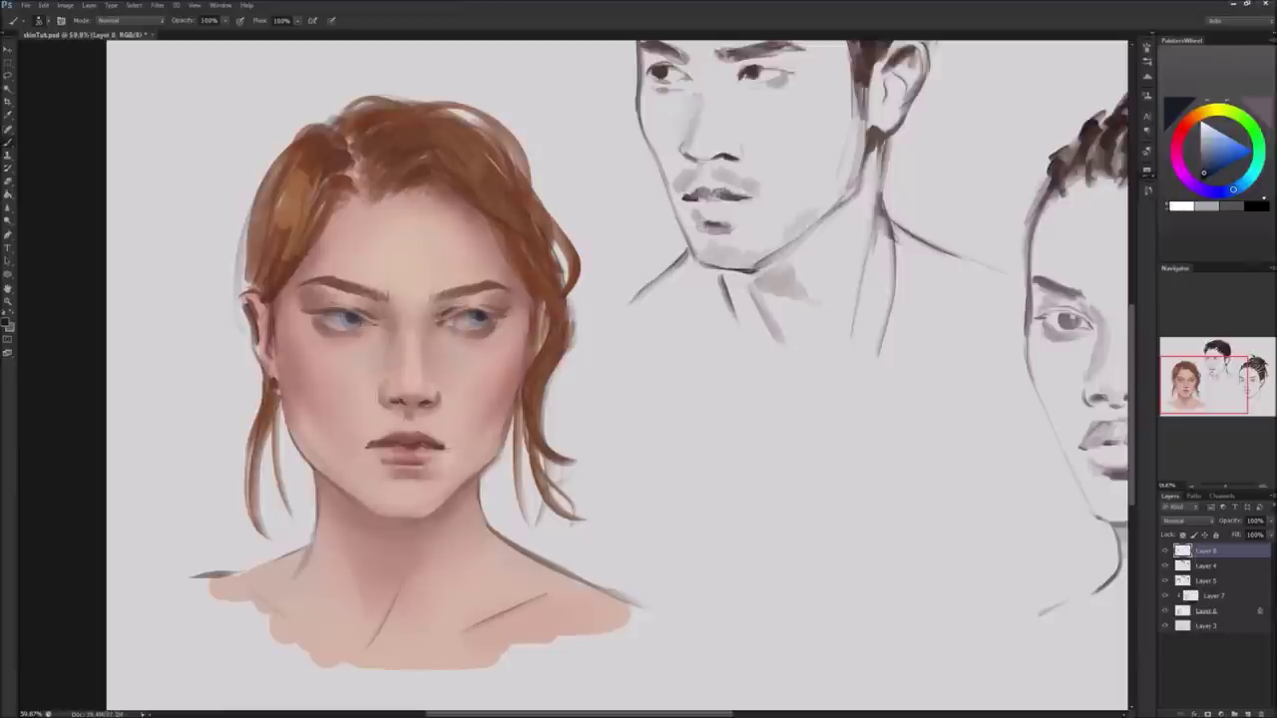
# Dab a highlight in the right eye, sample eye colours, and open the brush preset list.
pyautogui.click(486, 319)
pyautogui.keyDown('alt'); pyautogui.click(479, 317); pyautogui.keyUp('alt')
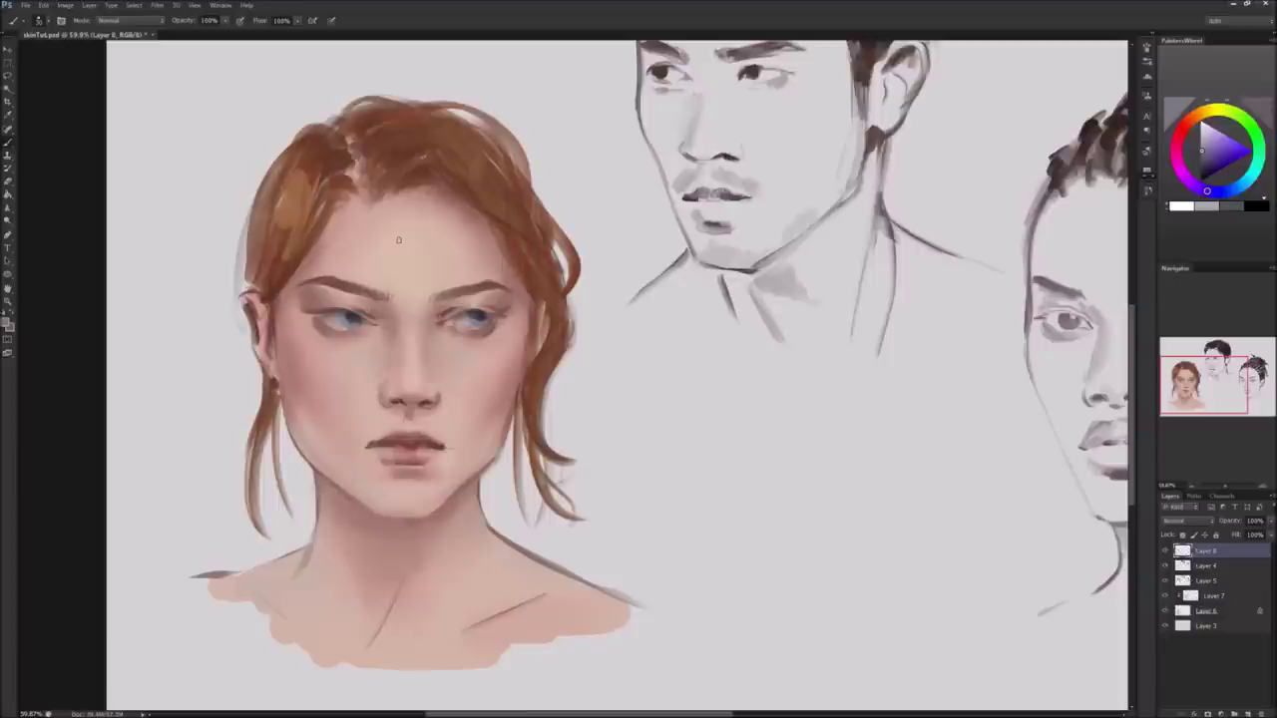
pyautogui.keyDown('alt'); pyautogui.click(347, 316); pyautogui.keyUp('alt')
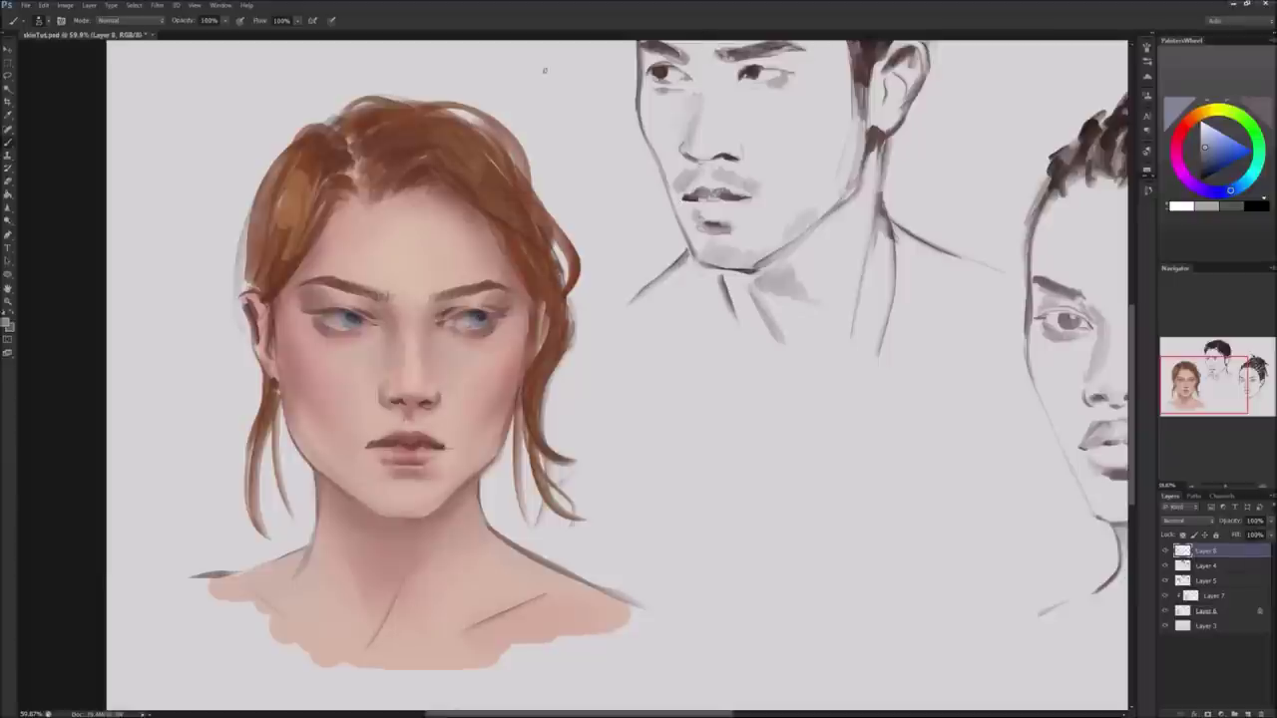
pyautogui.keyDown('alt'); pyautogui.click(487, 317); pyautogui.keyUp('alt')
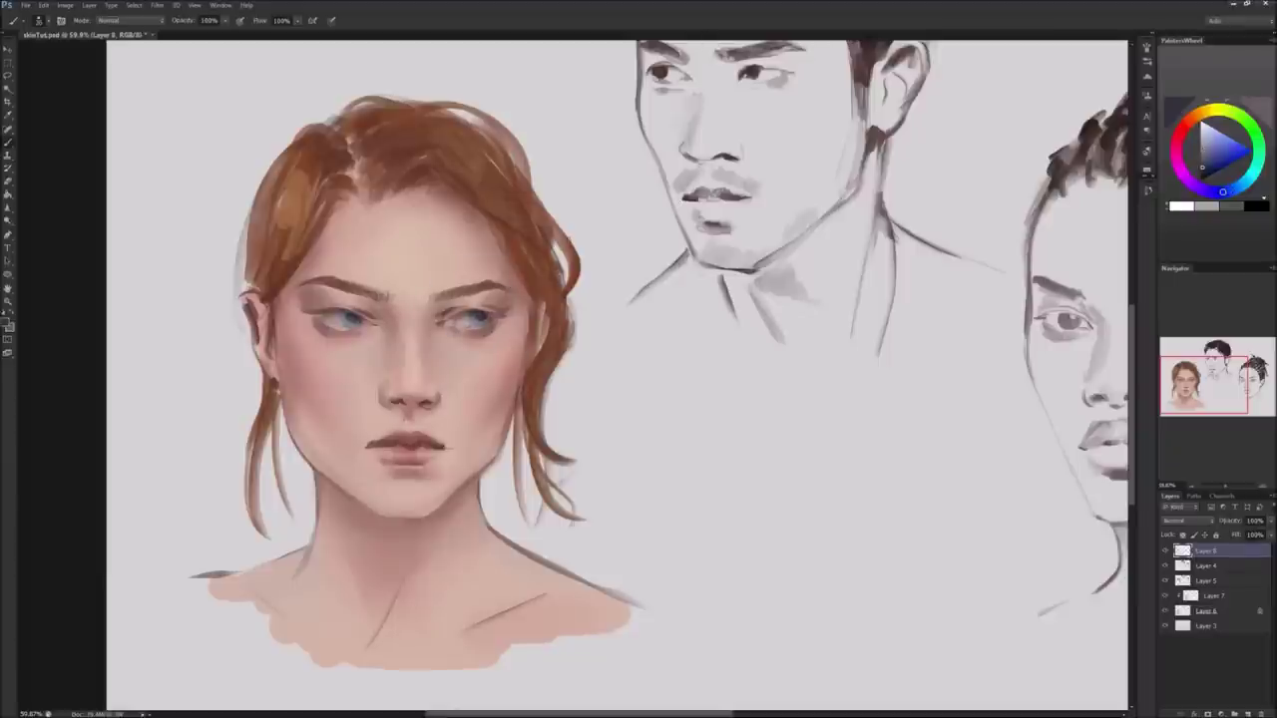
pyautogui.rightClick(506, 336)
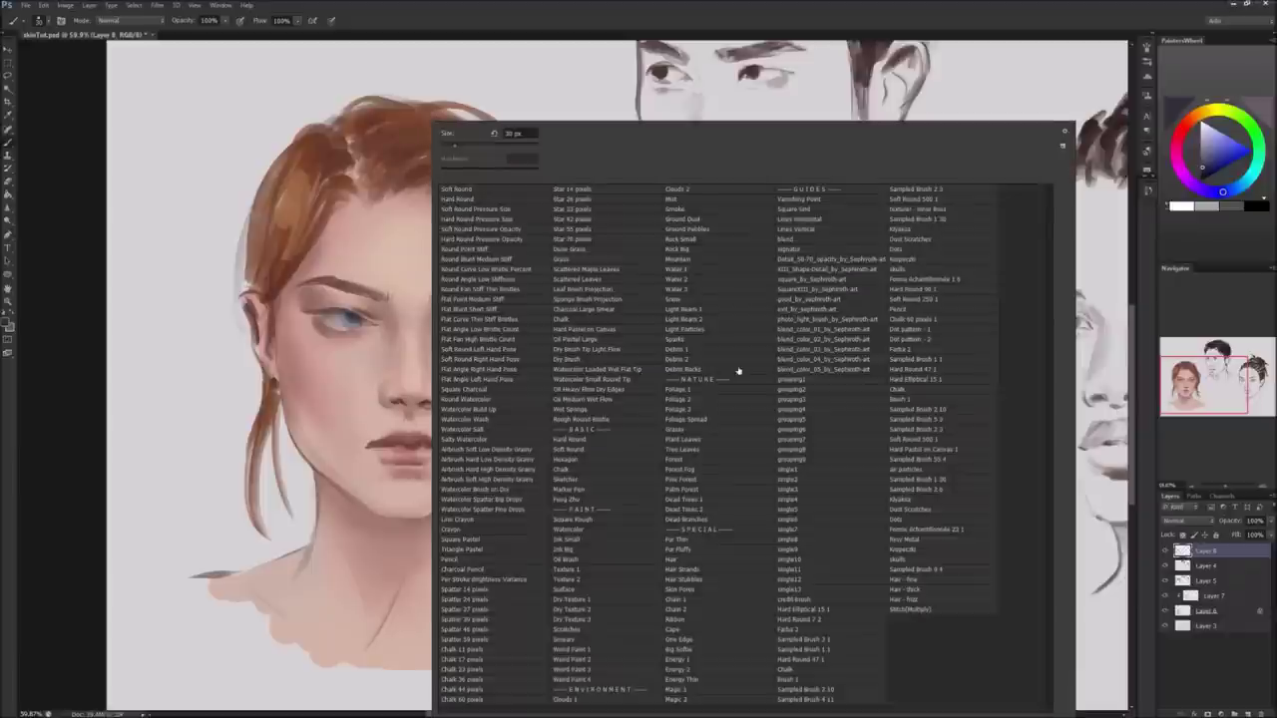
# Select the Fafsa 2 brush preset at 25 px and close the list.
pyautogui.click(803, 629)
pyautogui.press('[')
pyautogui.press('Return')
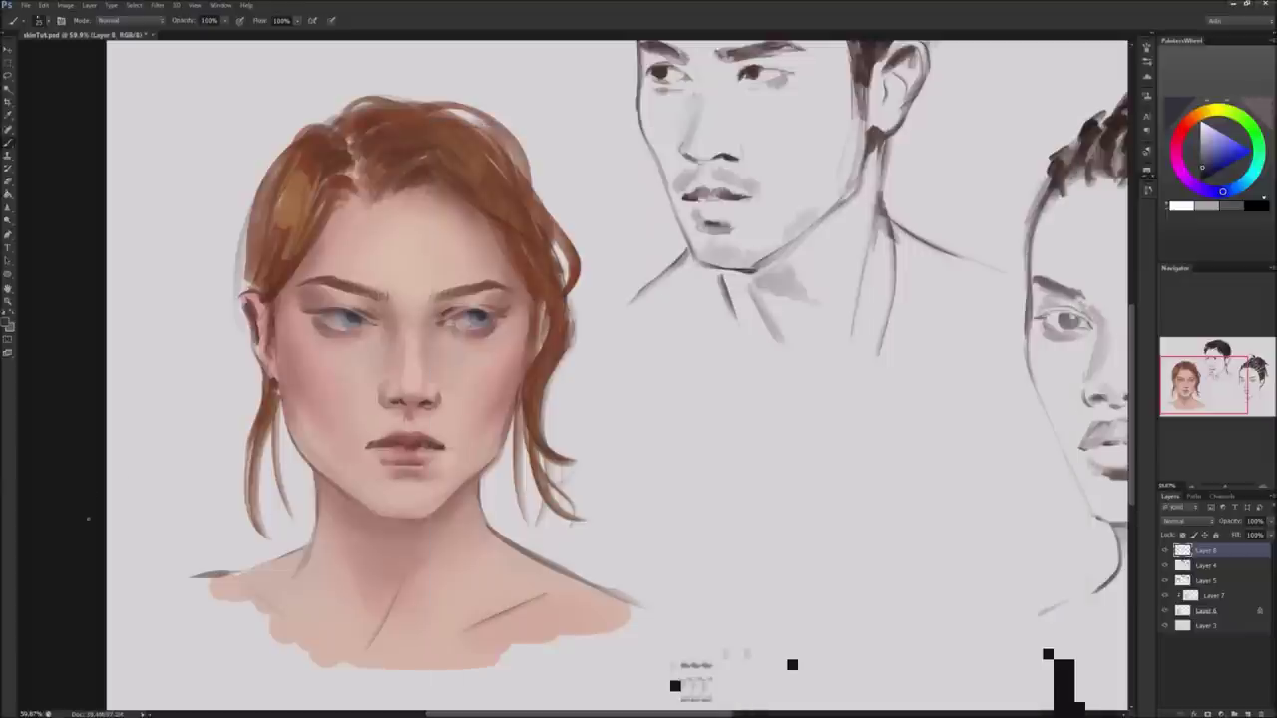
# Set the paint colour to white and try a right-iris highlight, then undo it.
pyautogui.click(1206, 132)
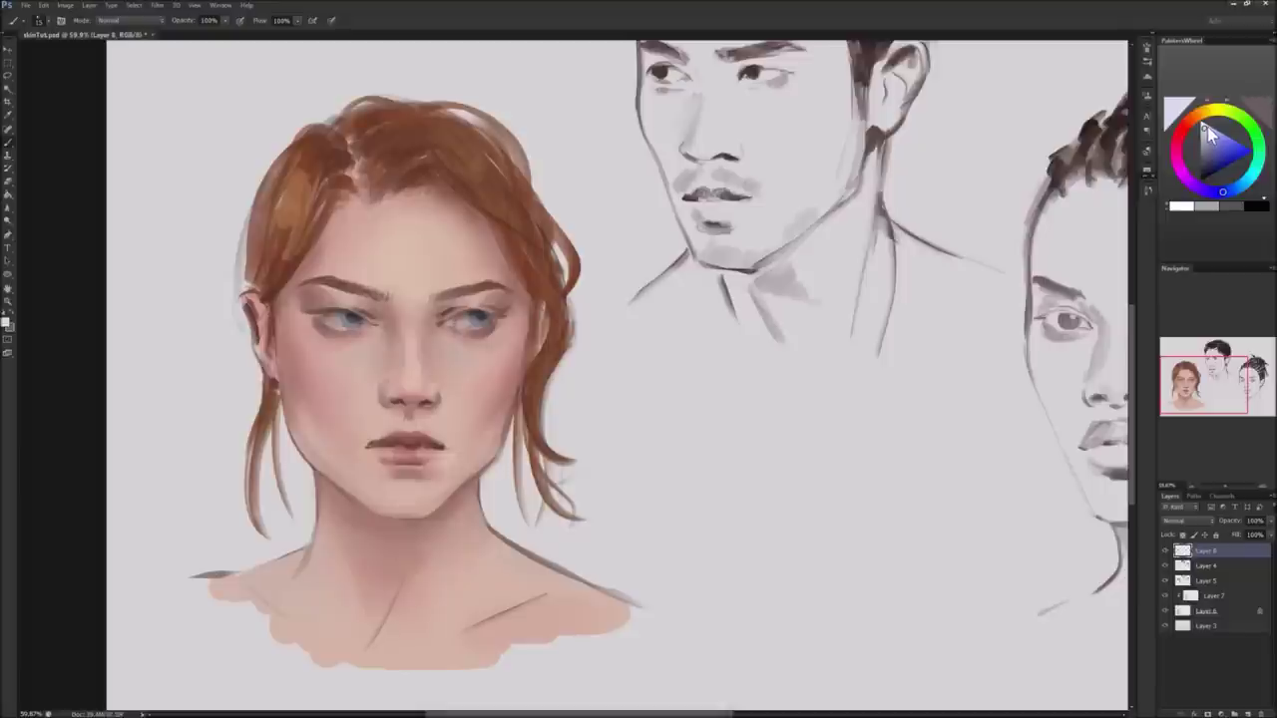
pyautogui.click(1204, 128)
pyautogui.click(1204, 127)
pyautogui.click(477, 316)
pyautogui.hotkey('ctrl', 'z')
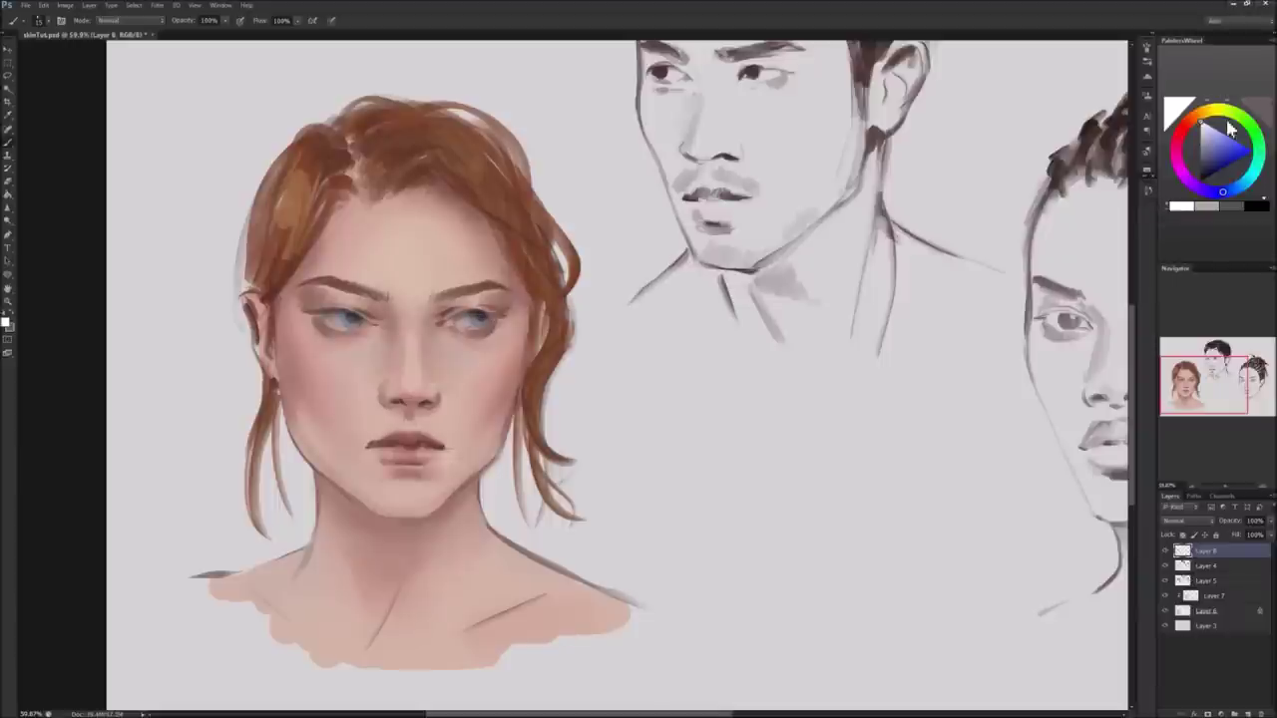
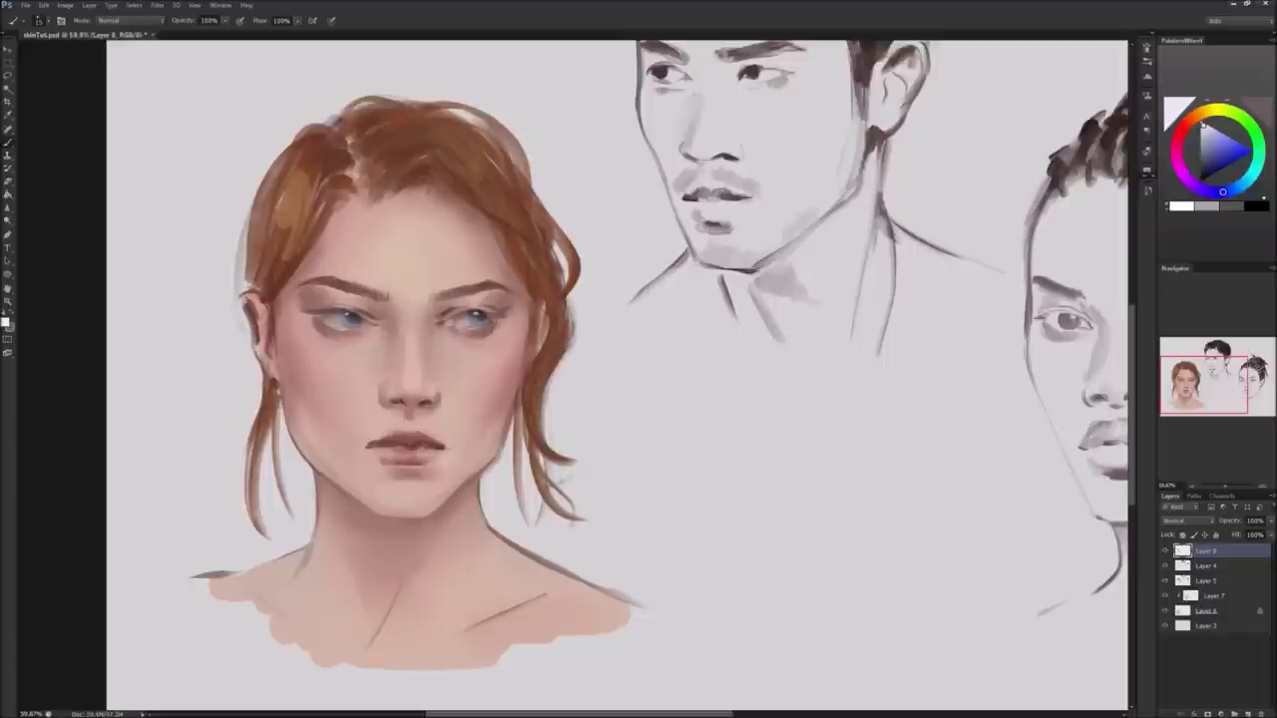
# Paint a white catchlight in the right-side eye, undoing the one added to the left eye.
pyautogui.click(475, 315)
pyautogui.click(345, 315)
pyautogui.hotkey('ctrl', 'z')
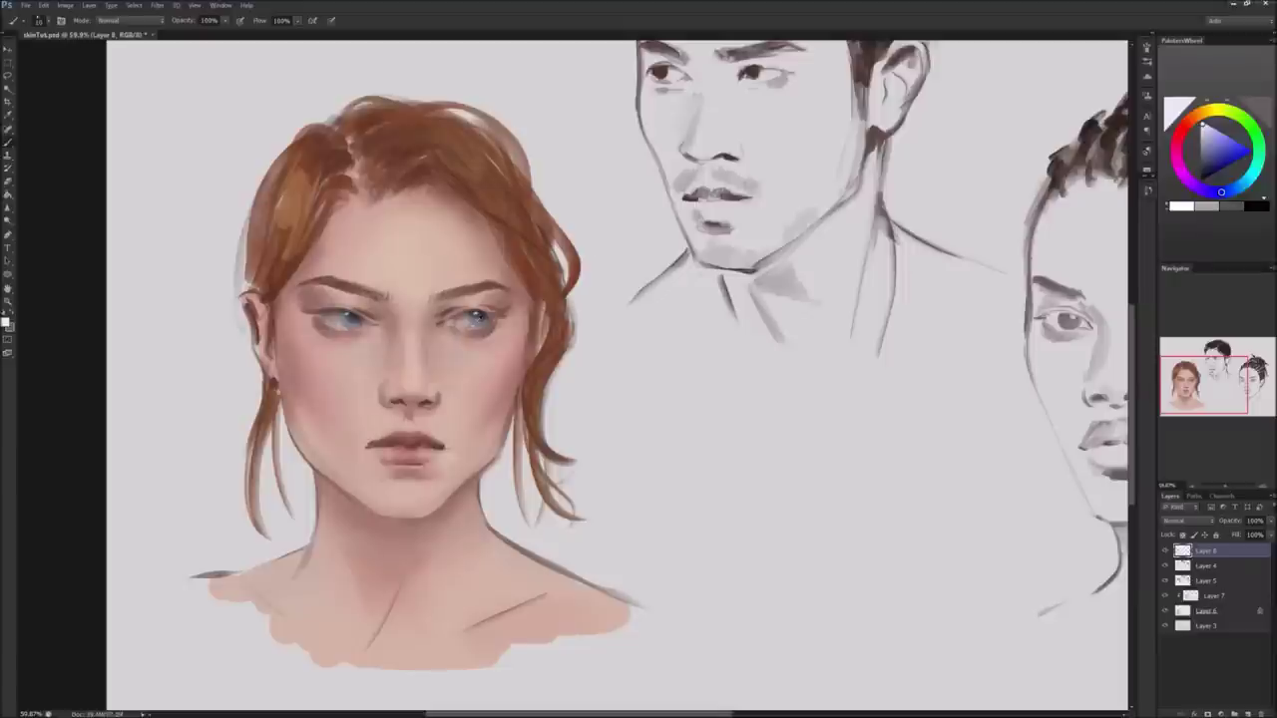
# Sample reddish skin tones from around both eyes.
pyautogui.keyDown('alt'); pyautogui.click(475, 321); pyautogui.keyUp('alt')
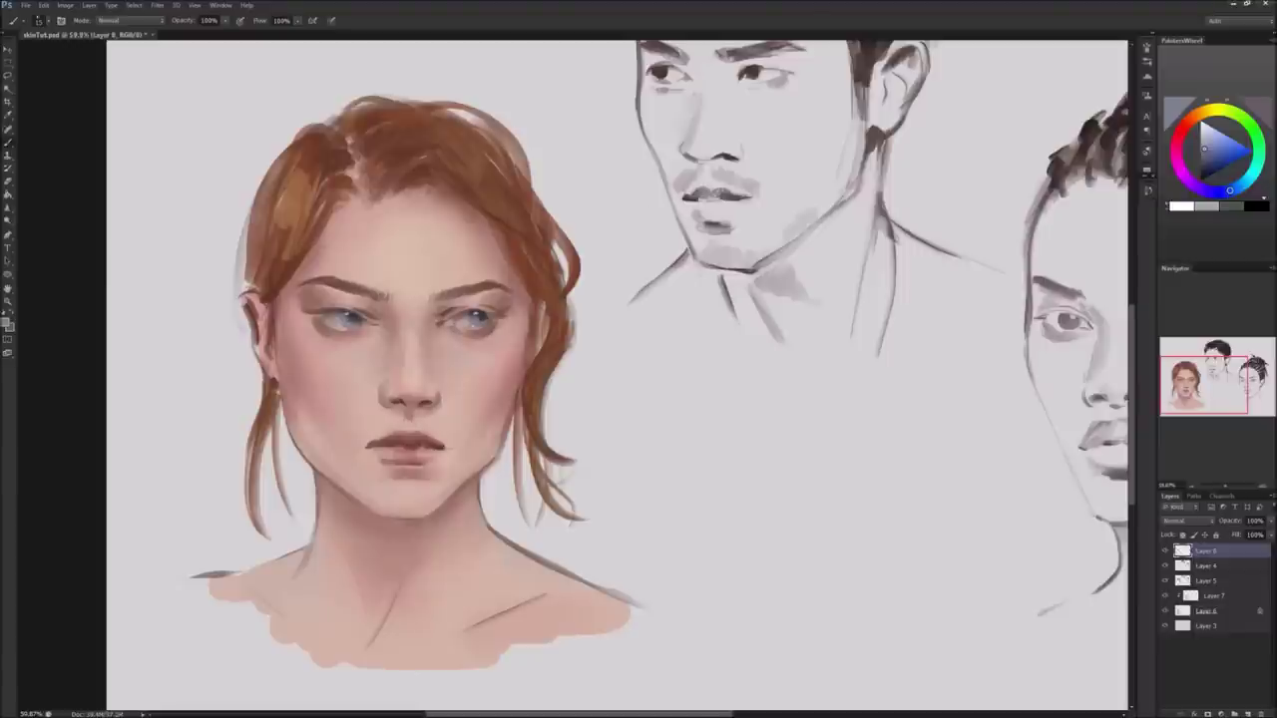
pyautogui.keyDown('alt'); pyautogui.click(355, 319); pyautogui.keyUp('alt')
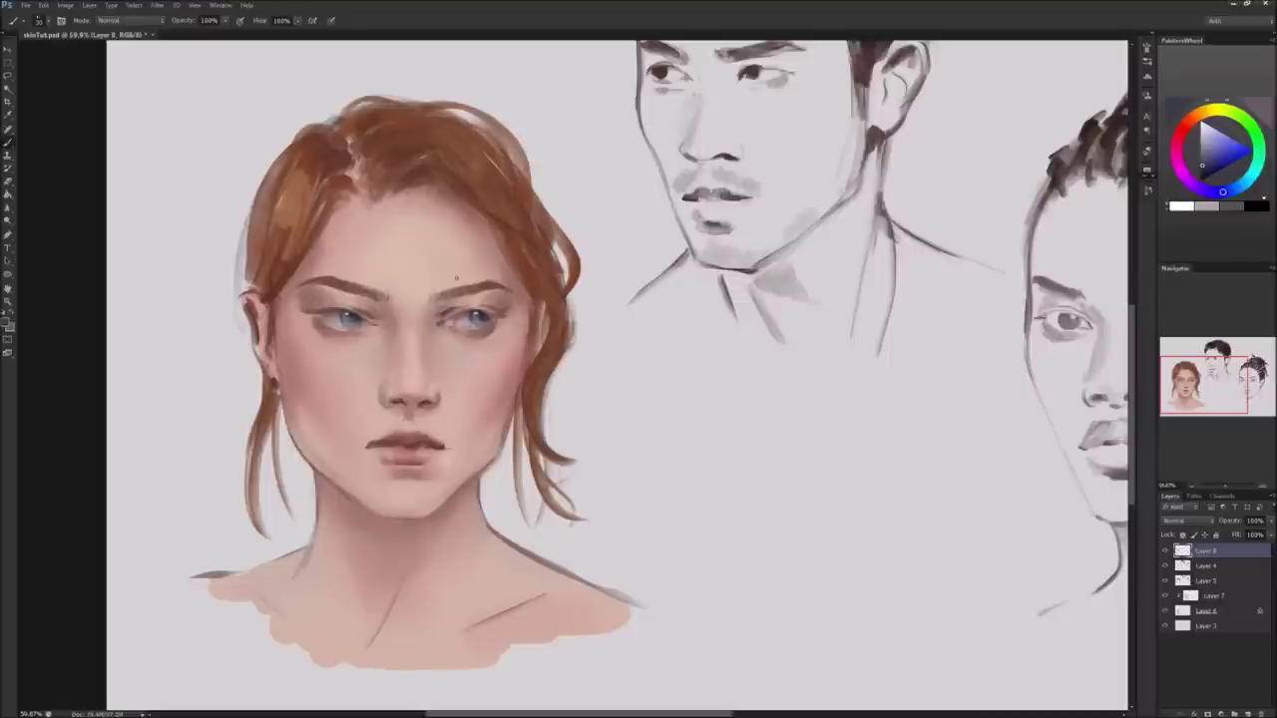
pyautogui.keyDown('alt'); pyautogui.click(483, 331); pyautogui.keyUp('alt')
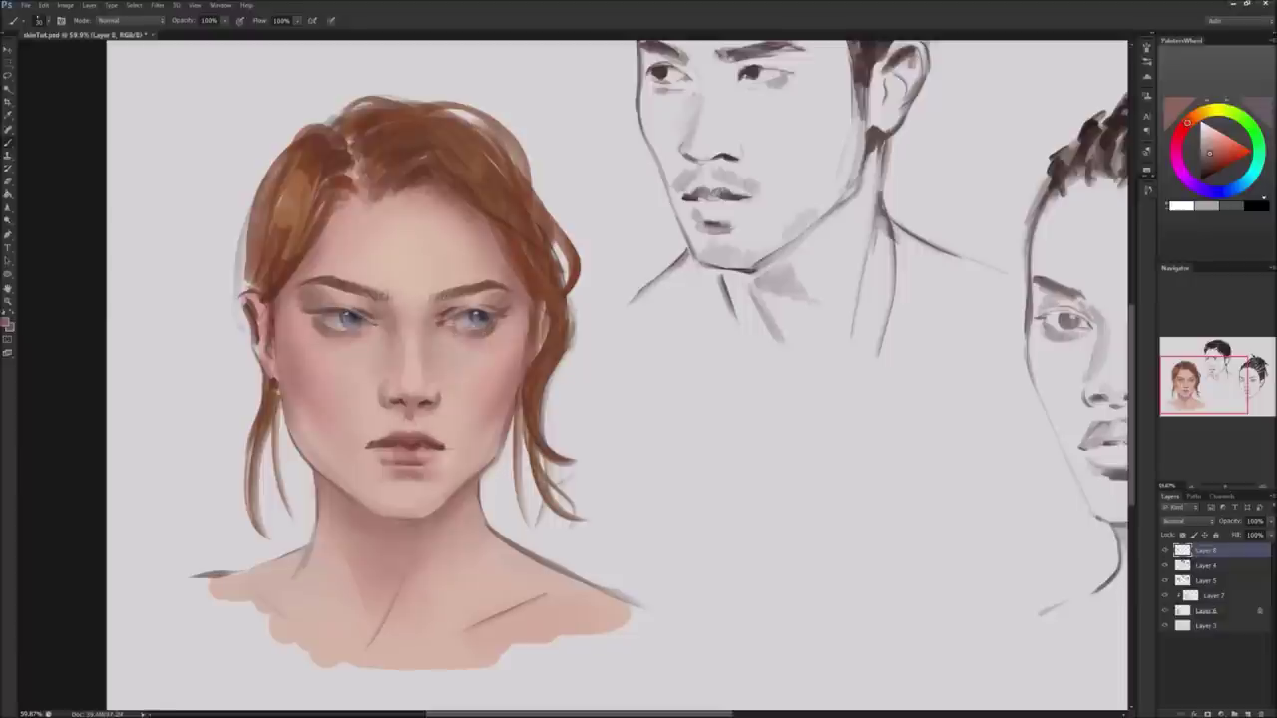
pyautogui.keyDown('alt'); pyautogui.click(483, 324); pyautogui.keyUp('alt')
pyautogui.keyDown('alt'); pyautogui.click(454, 322); pyautogui.keyUp('alt')
pyautogui.keyDown('alt'); pyautogui.click(465, 328); pyautogui.keyUp('alt')
pyautogui.keyDown('alt'); pyautogui.click(477, 326); pyautogui.keyUp('alt')
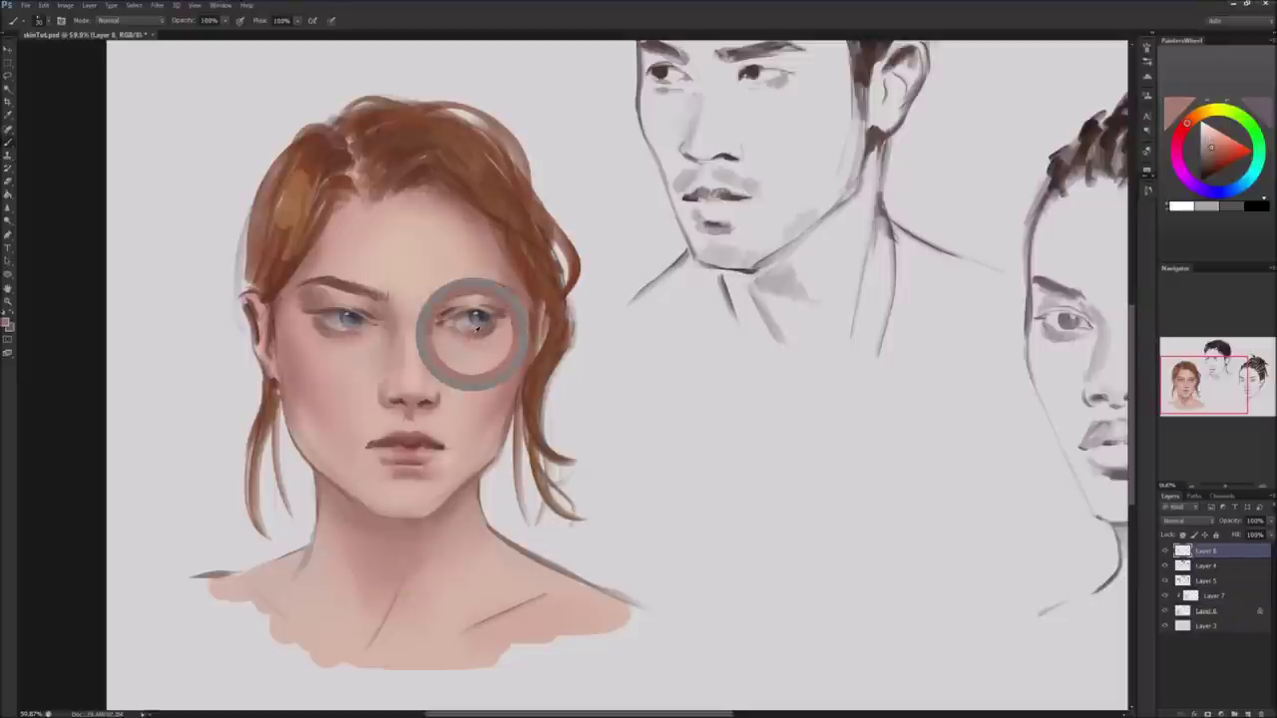
# Adjust lightness and hue on the colour wheel, then sample the lighter forehead skin tone.
pyautogui.click(1212, 153)
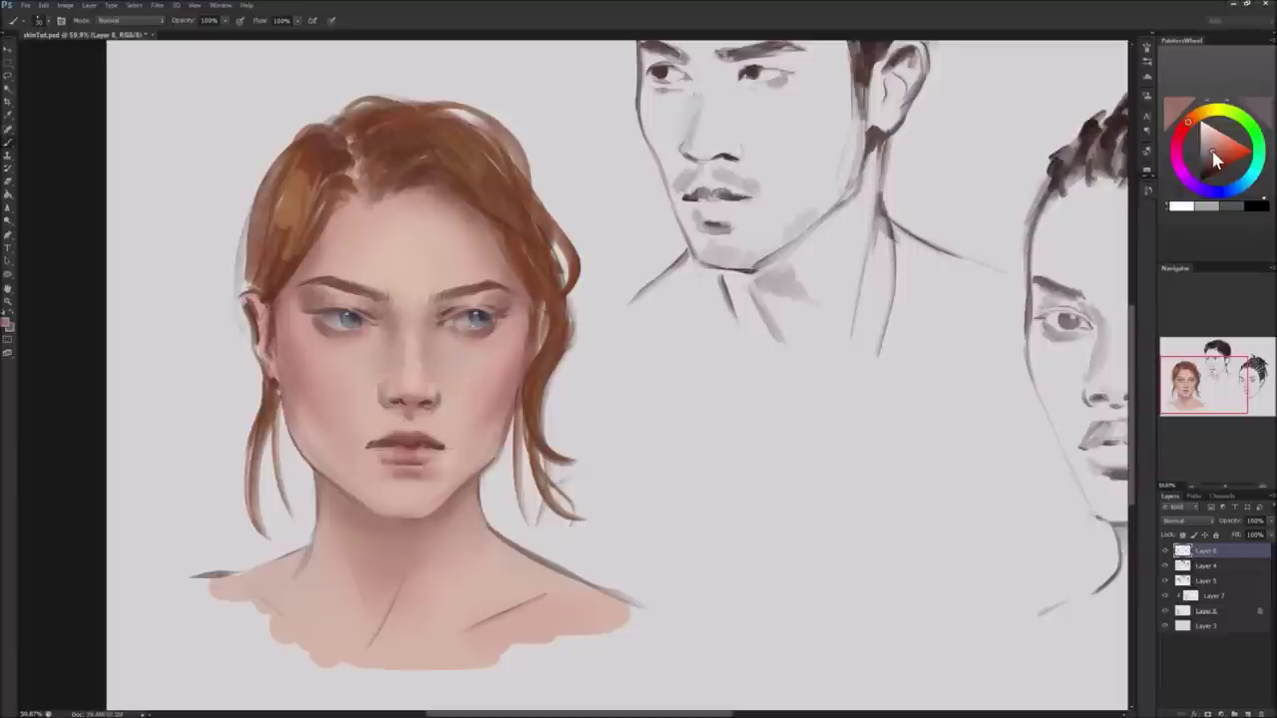
pyautogui.click(1184, 128)
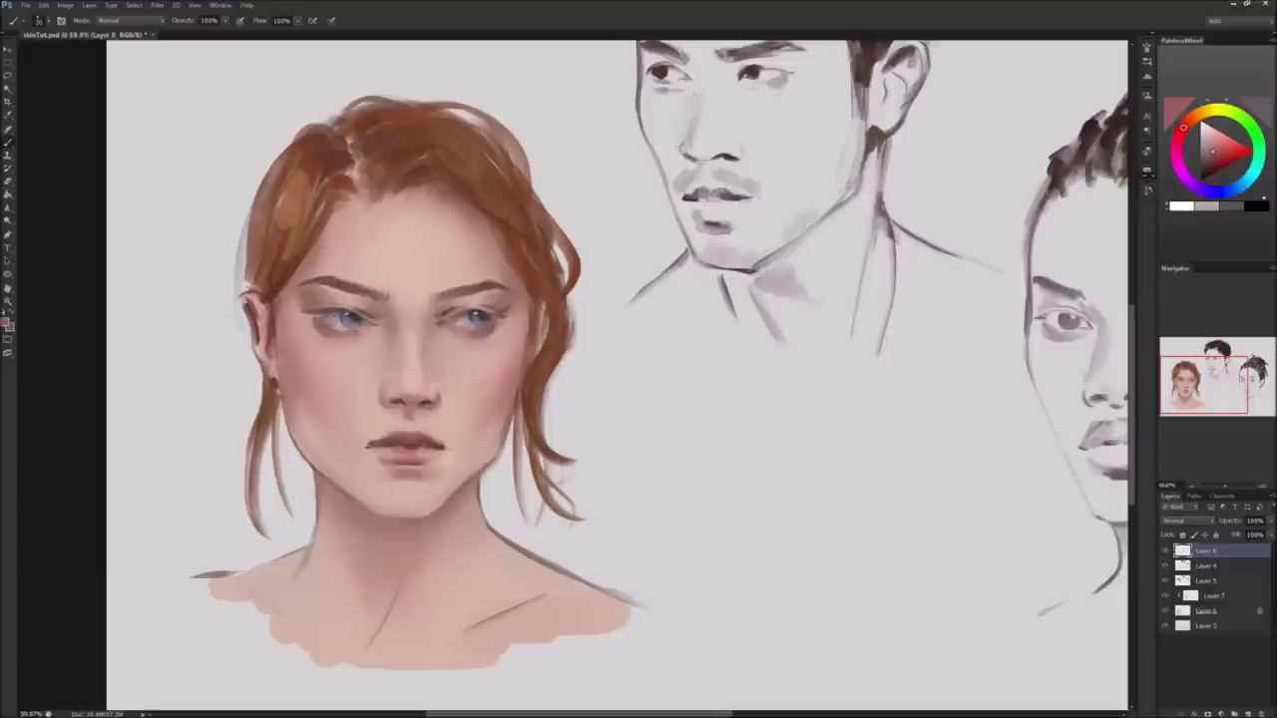
pyautogui.keyDown('alt'); pyautogui.click(437, 263); pyautogui.keyUp('alt')
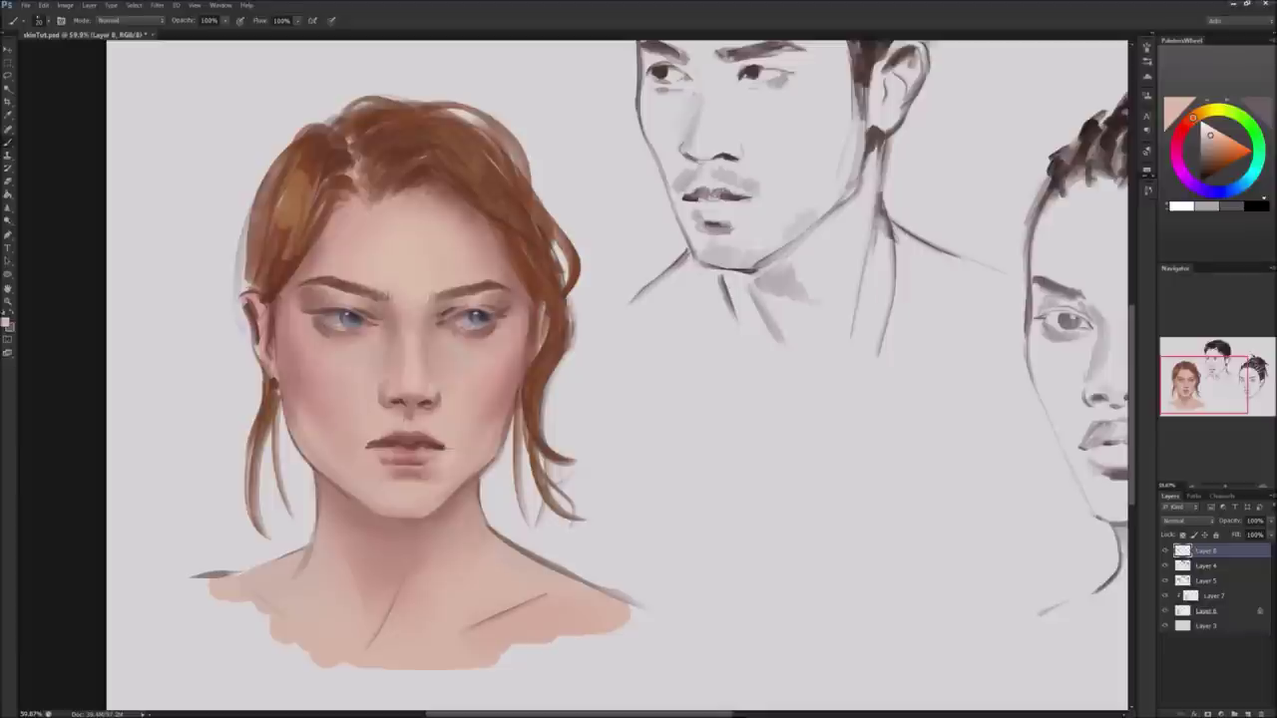
# Sample skin tones around the eyes and forehead, making the colour lighter and greyer.
pyautogui.keyDown('alt'); pyautogui.click(486, 334); pyautogui.keyUp('alt')
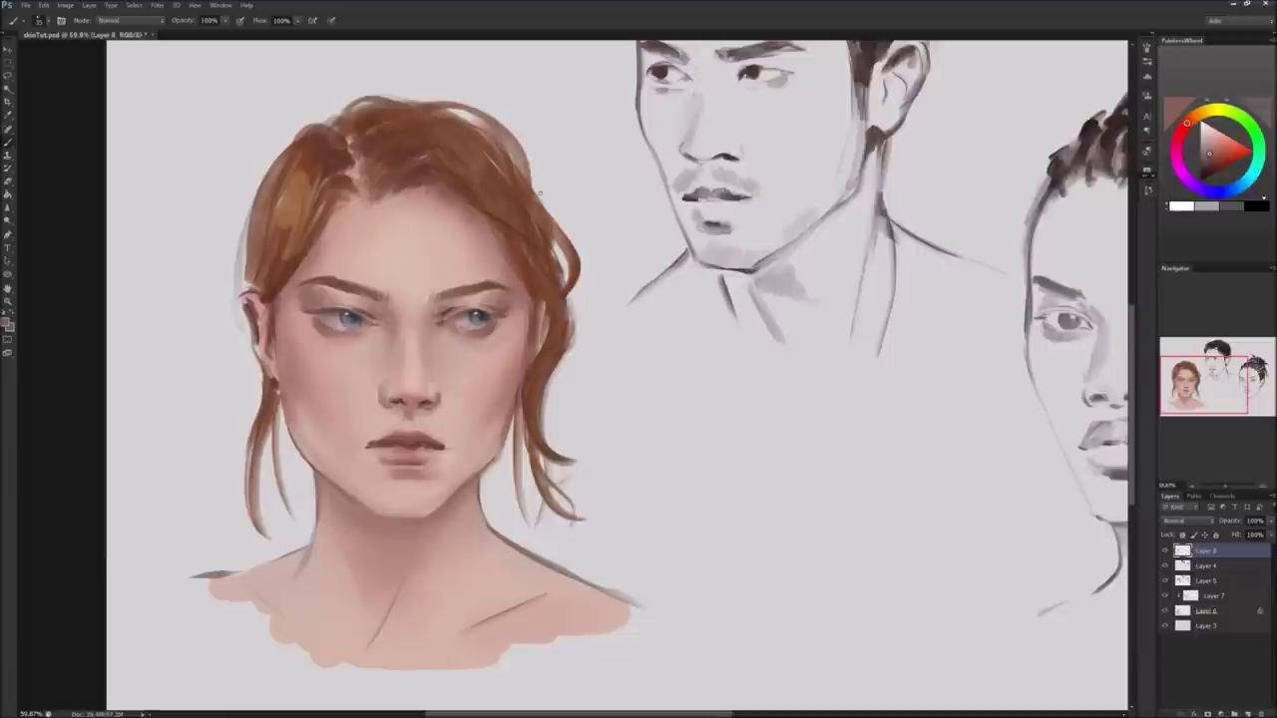
pyautogui.keyDown('alt'); pyautogui.click(370, 309); pyautogui.keyUp('alt')
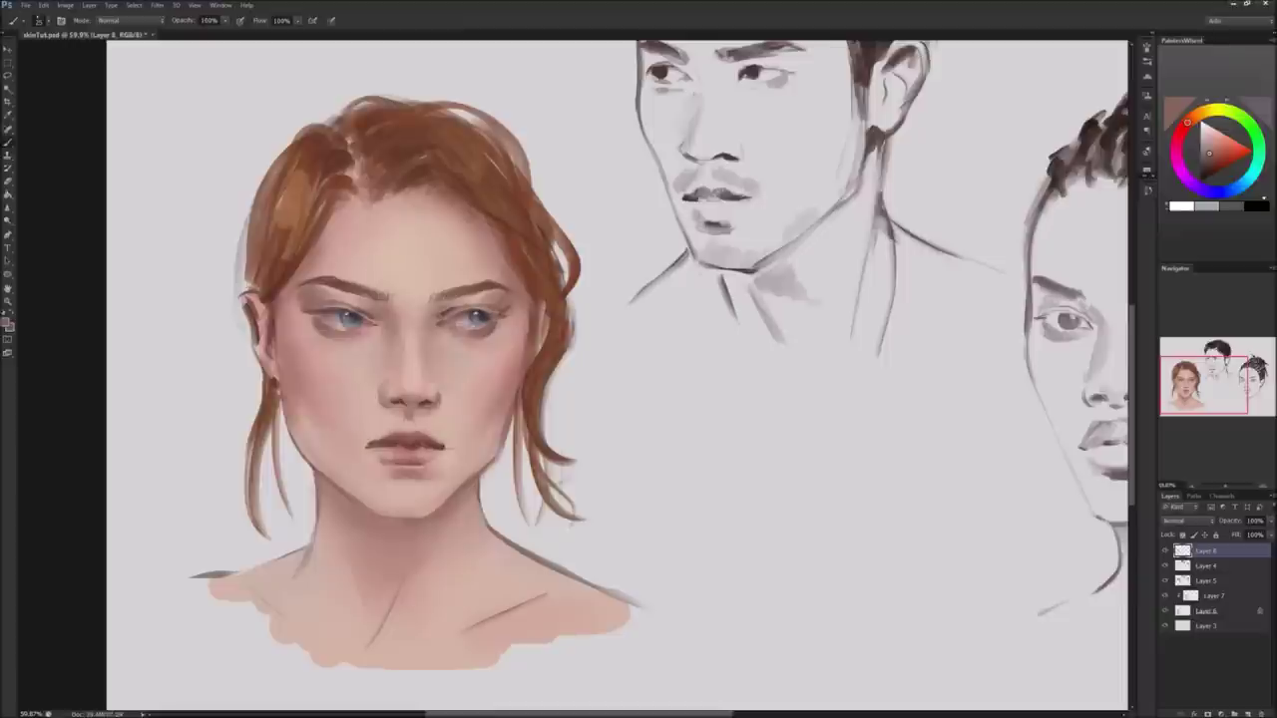
pyautogui.keyDown('alt'); pyautogui.click(453, 310); pyautogui.keyUp('alt')
pyautogui.keyDown('alt'); pyautogui.click(440, 310); pyautogui.keyUp('alt')
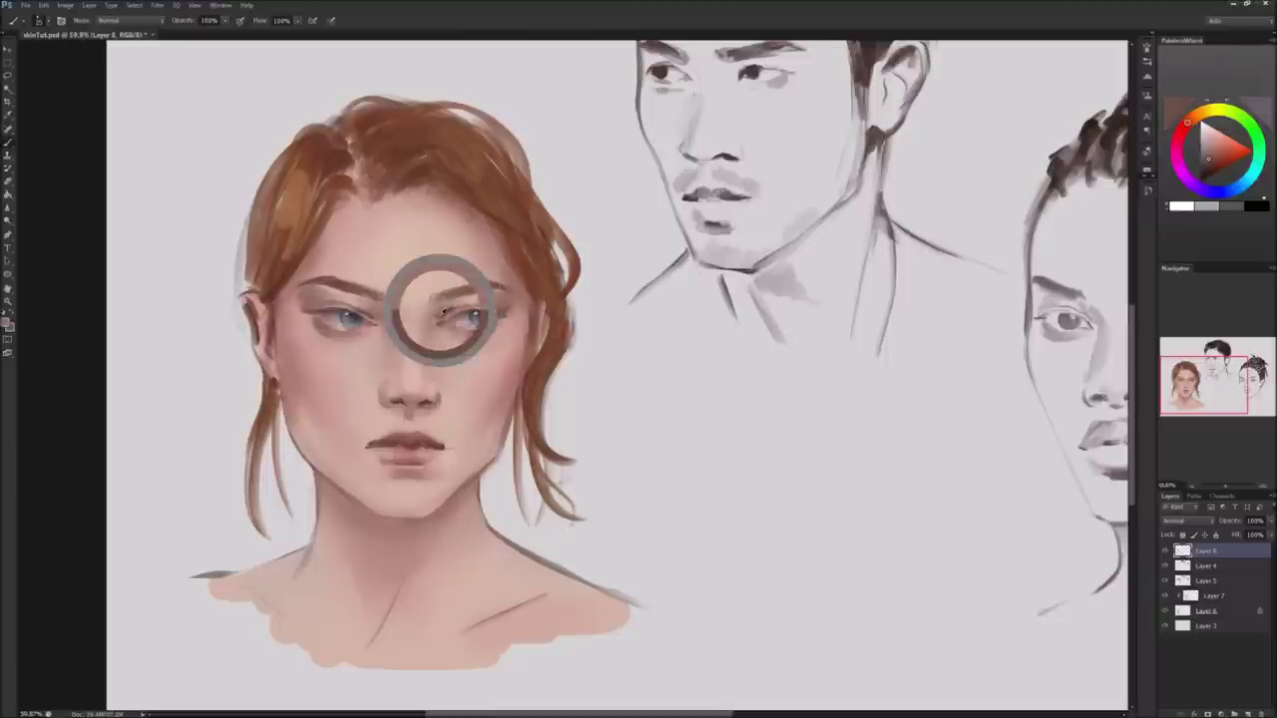
pyautogui.keyDown('alt'); pyautogui.click(710, 213); pyautogui.keyUp('alt')
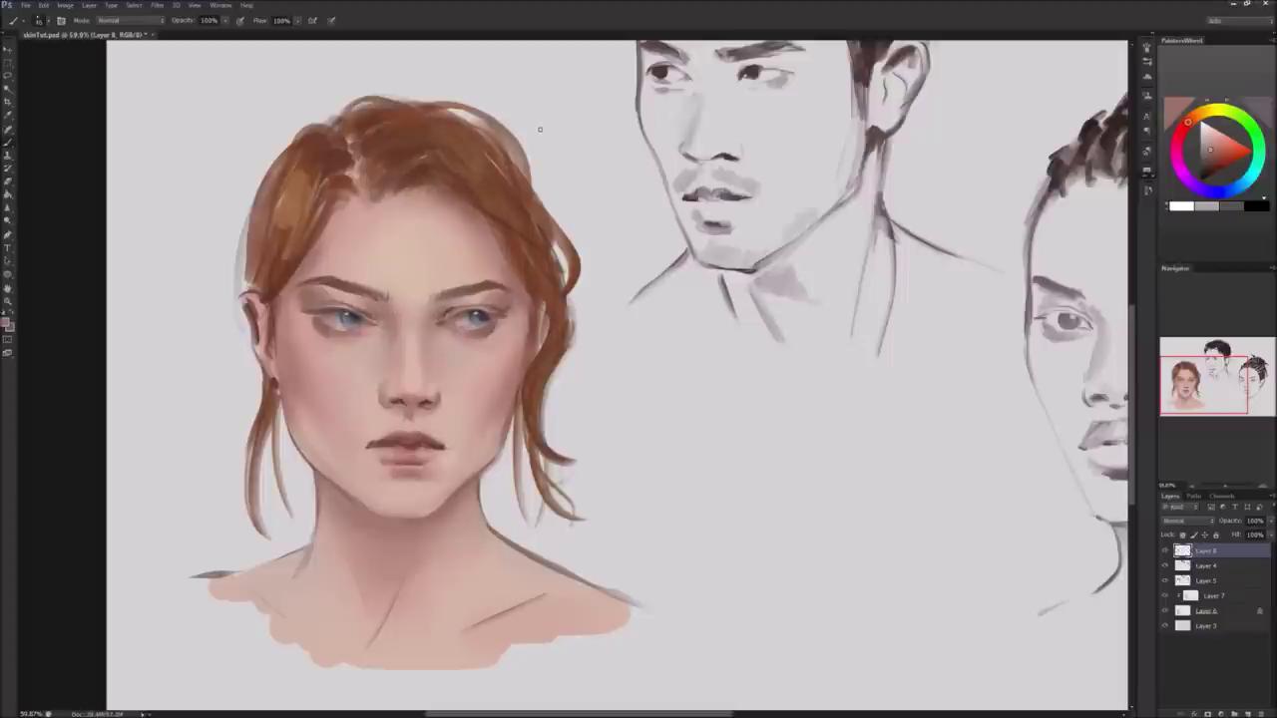
pyautogui.keyDown('alt'); pyautogui.click(452, 309); pyautogui.keyUp('alt')
pyautogui.keyDown('alt'); pyautogui.click(455, 264); pyautogui.keyUp('alt')
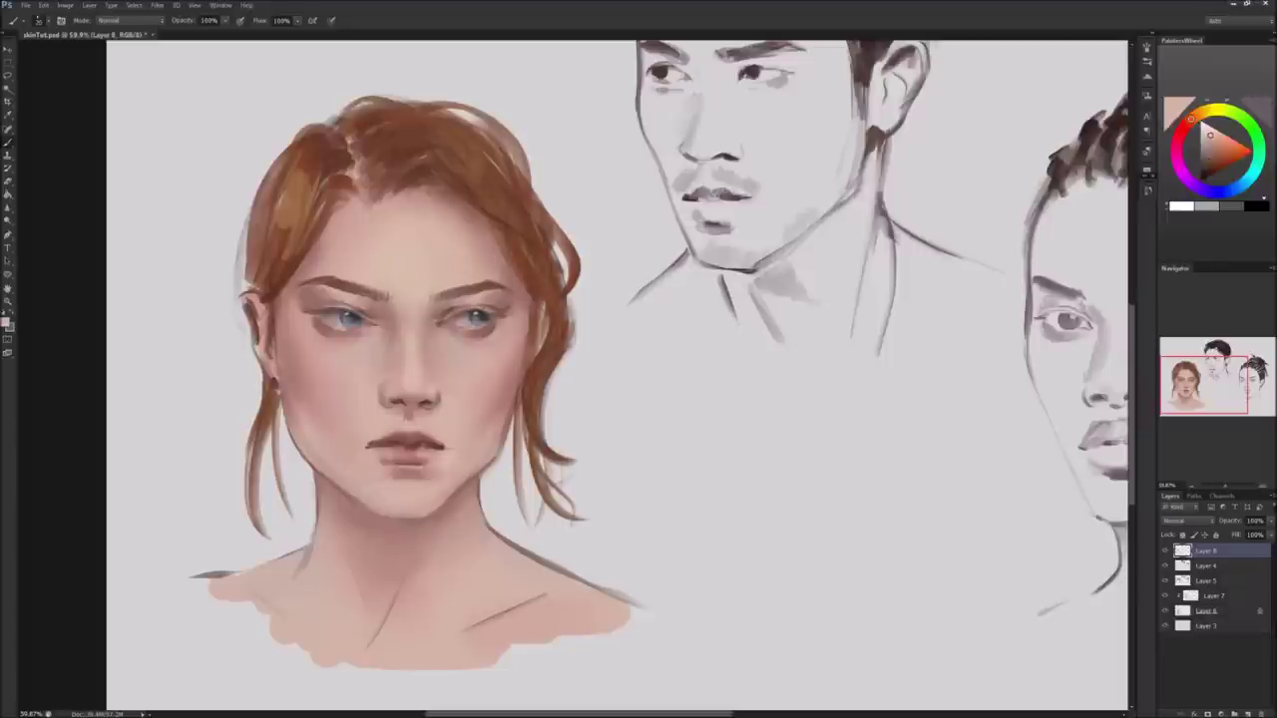
# Brush soft pink blush across the cheeks, brighten the colour, and undo a stray forehead stroke.
pyautogui.moveTo(486, 312); pyautogui.dragTo(493, 316)
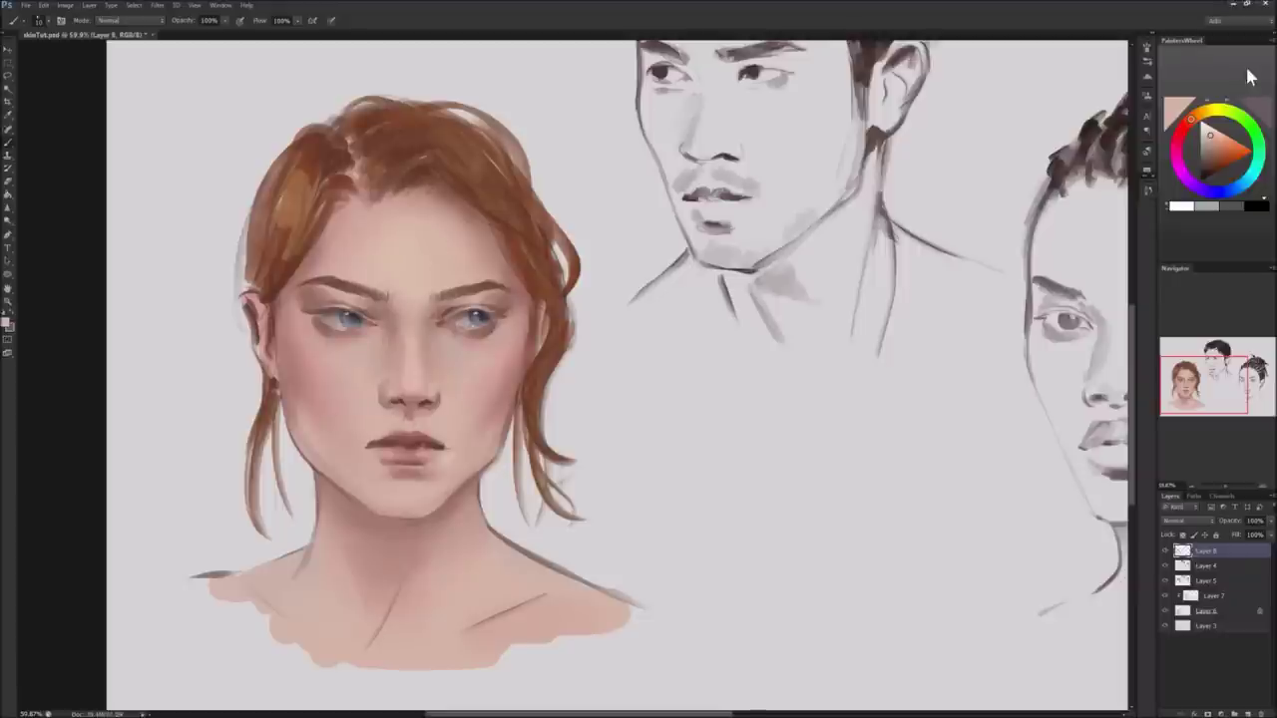
pyautogui.click(1210, 136)
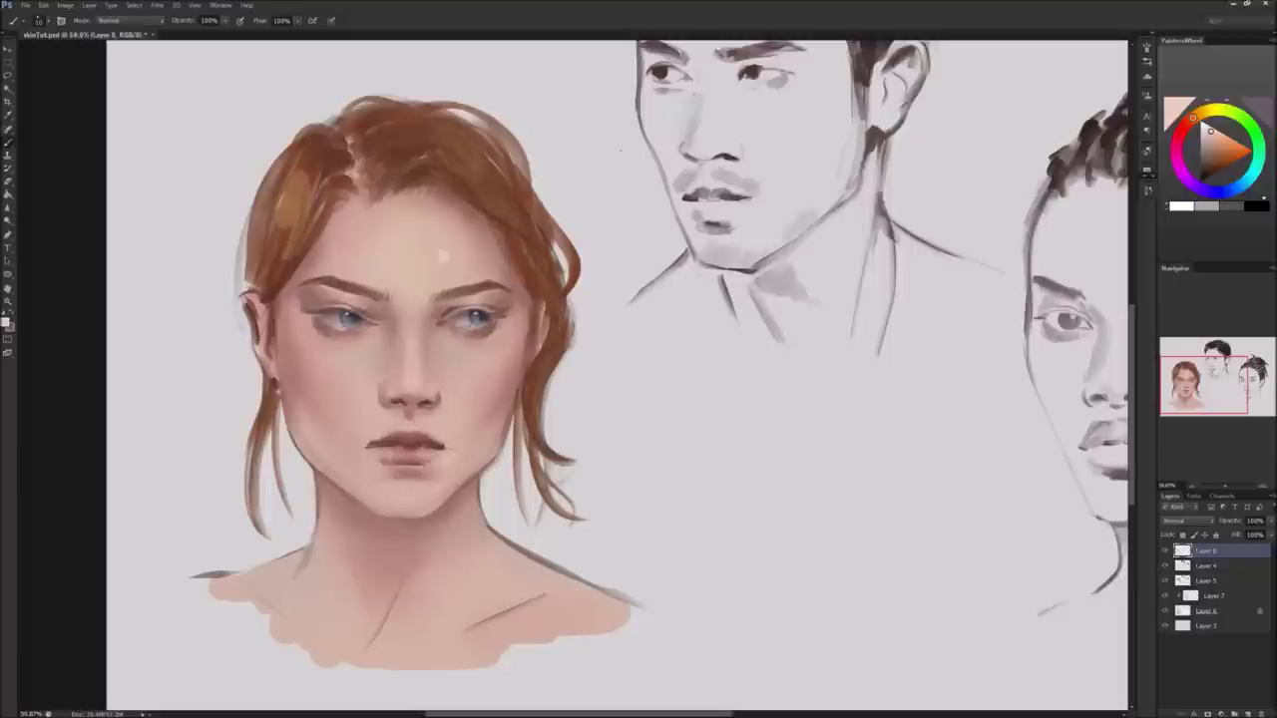
pyautogui.hotkey('ctrl', 'z')
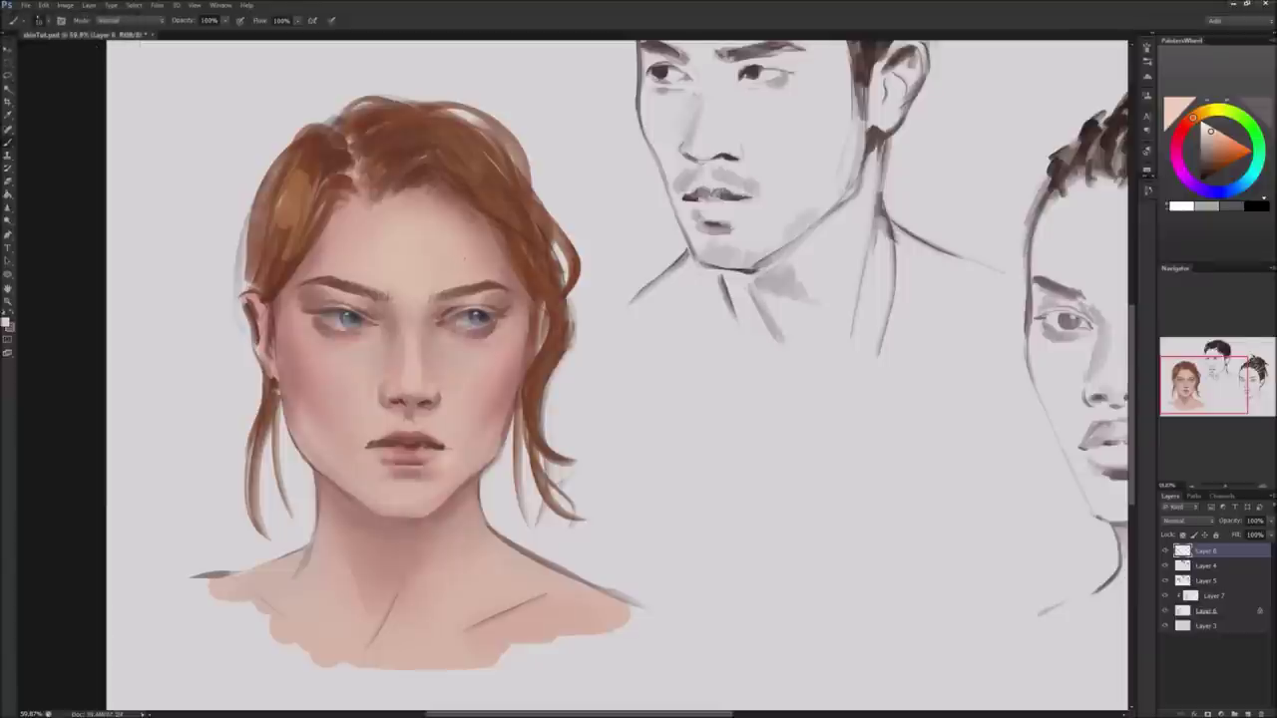
pyautogui.keyDown('alt'); pyautogui.click(464, 258); pyautogui.keyUp('alt')
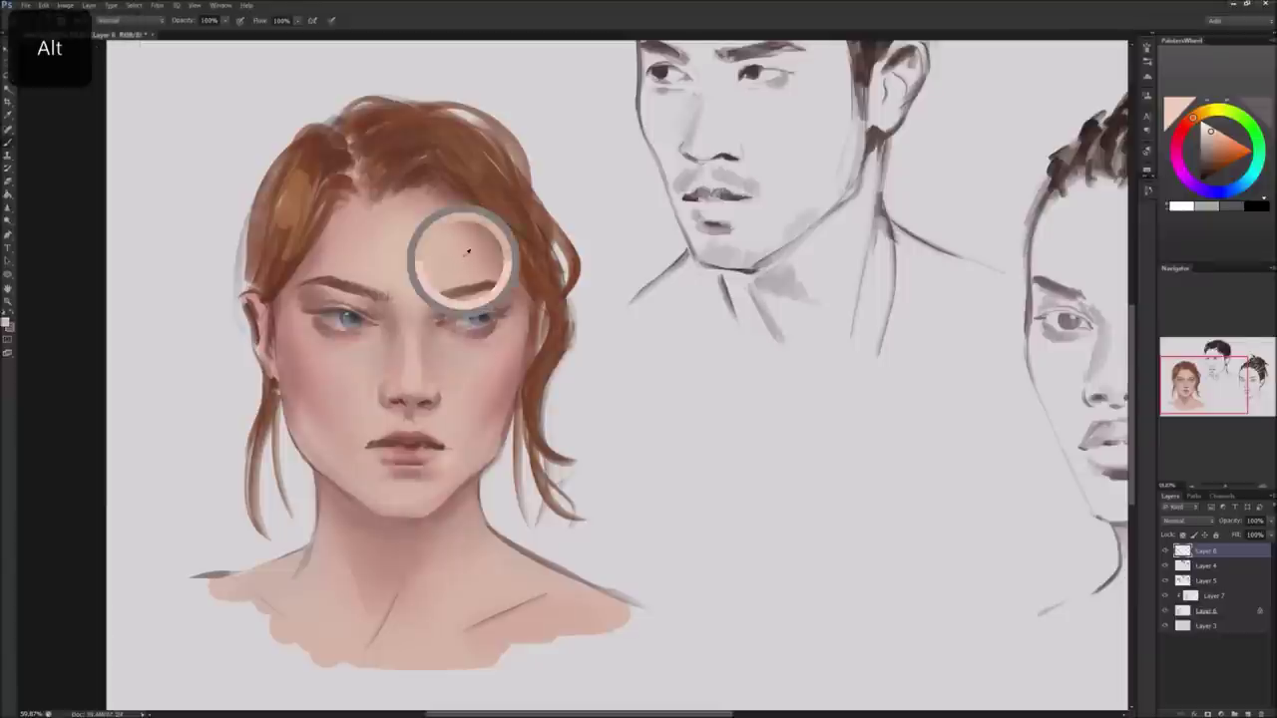
pyautogui.click(1211, 136)
pyautogui.moveTo(1211, 136); pyautogui.dragTo(1209, 134)
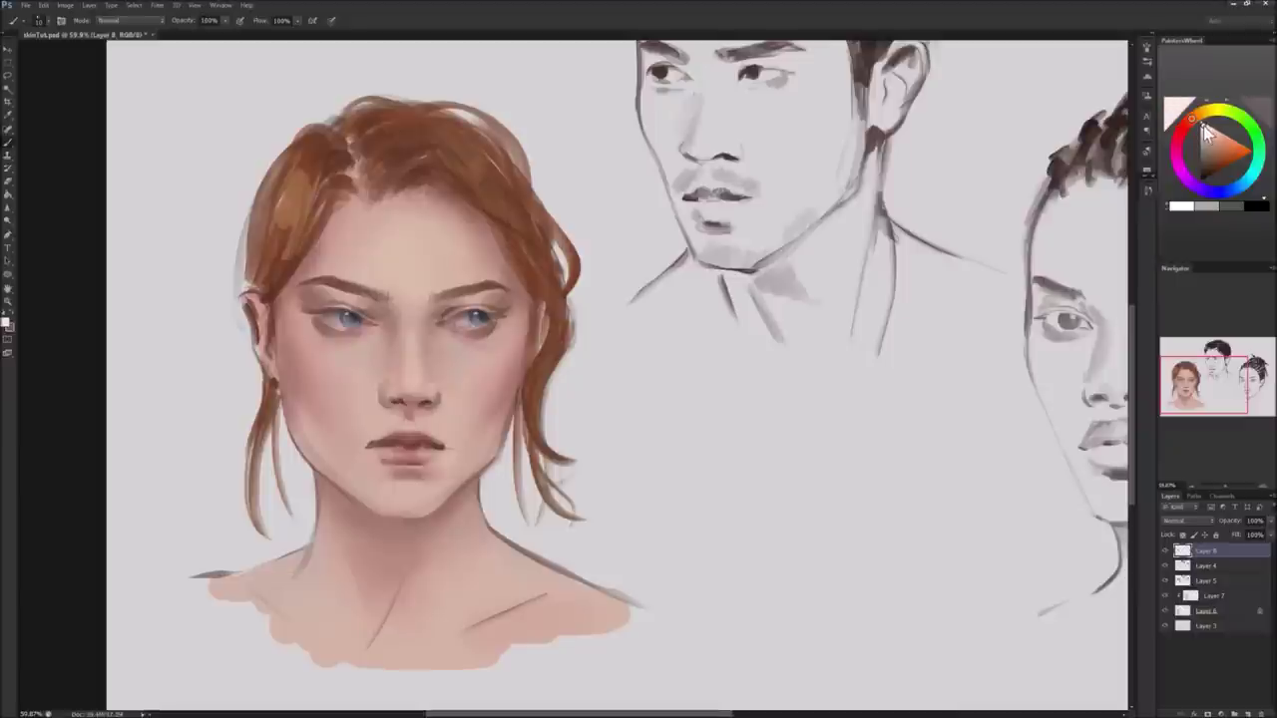
pyautogui.moveTo(411, 374); pyautogui.dragTo(414, 384)
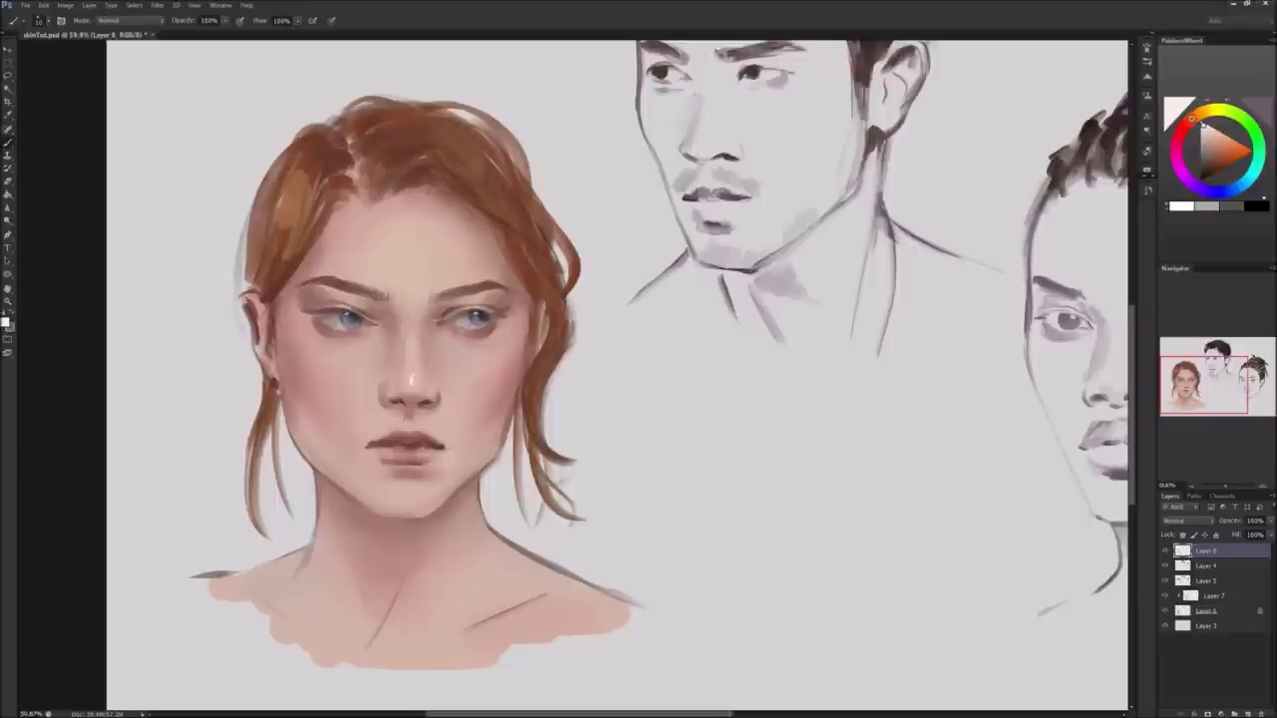
pyautogui.moveTo(301, 329); pyautogui.dragTo(313, 349)
pyautogui.hotkey('ctrl', 'z')
pyautogui.keyDown('alt'); pyautogui.click(556, 193); pyautogui.keyUp('alt')
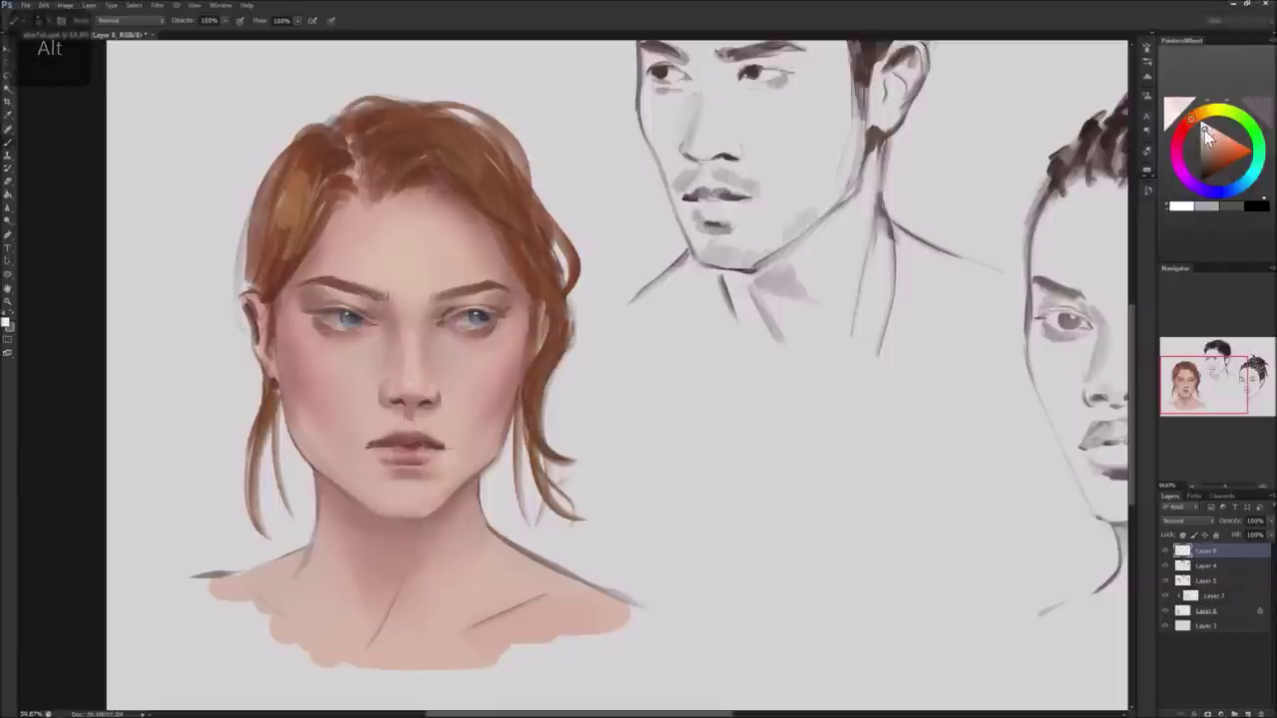
pyautogui.moveTo(305, 336); pyautogui.dragTo(319, 359)
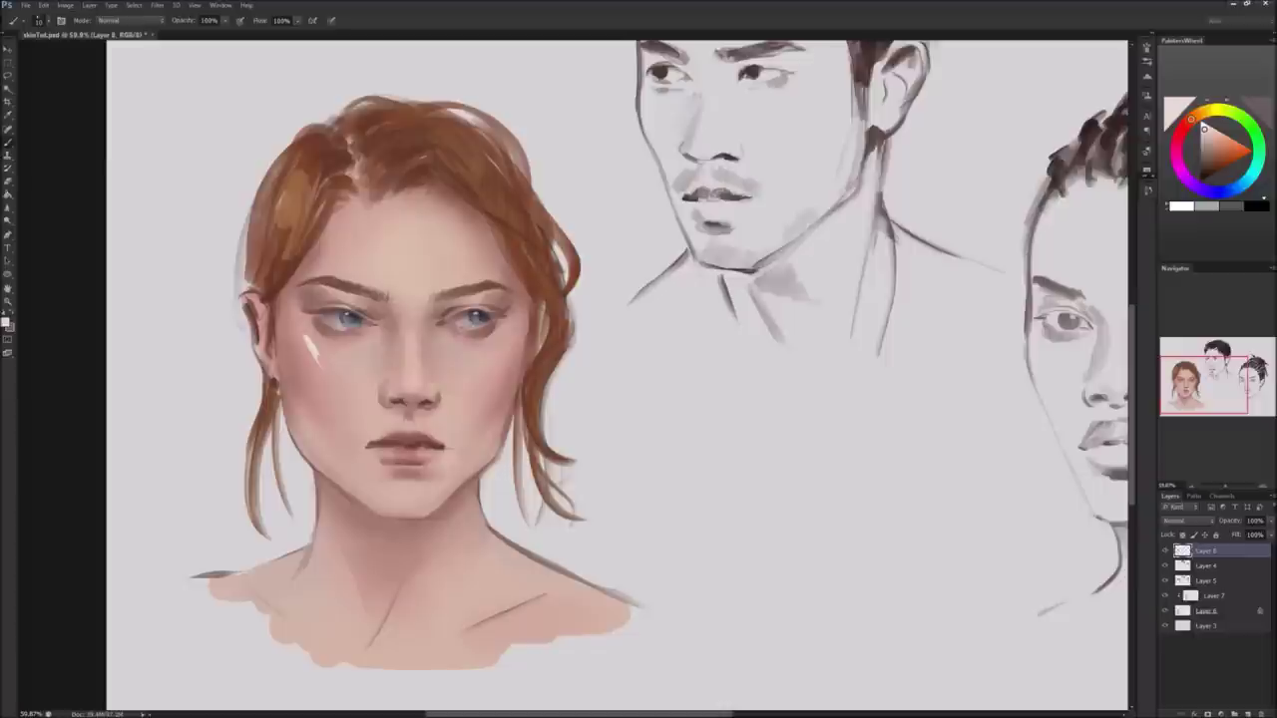
pyautogui.hotkey('ctrl', 'z')
pyautogui.moveTo(512, 344); pyautogui.dragTo(508, 358)
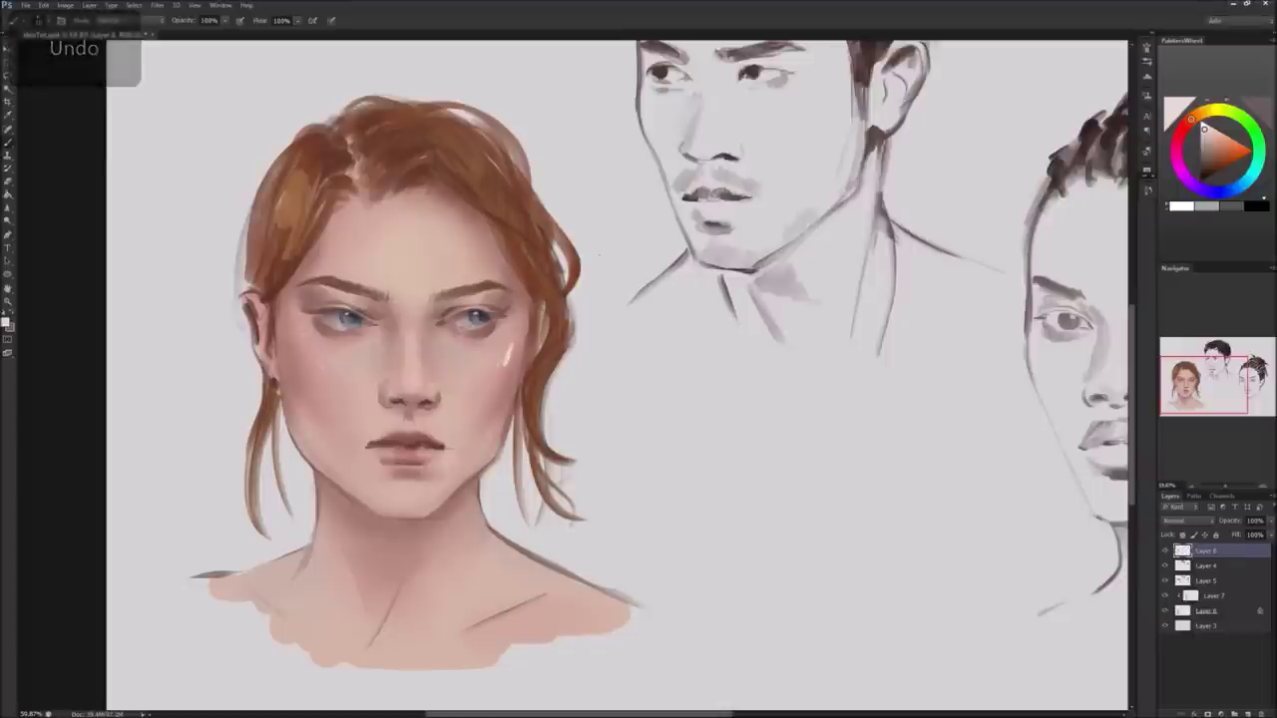
pyautogui.hotkey('ctrl', 'z')
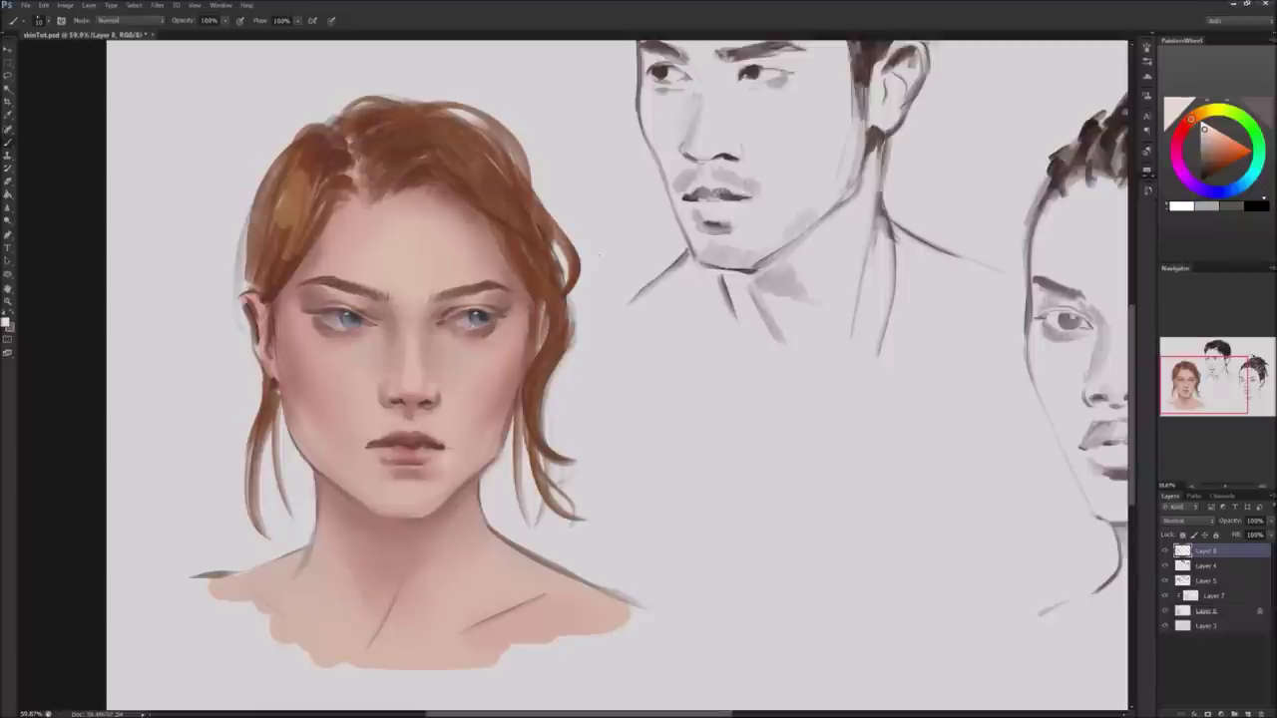
pyautogui.moveTo(1191, 117); pyautogui.dragTo(1198, 114)
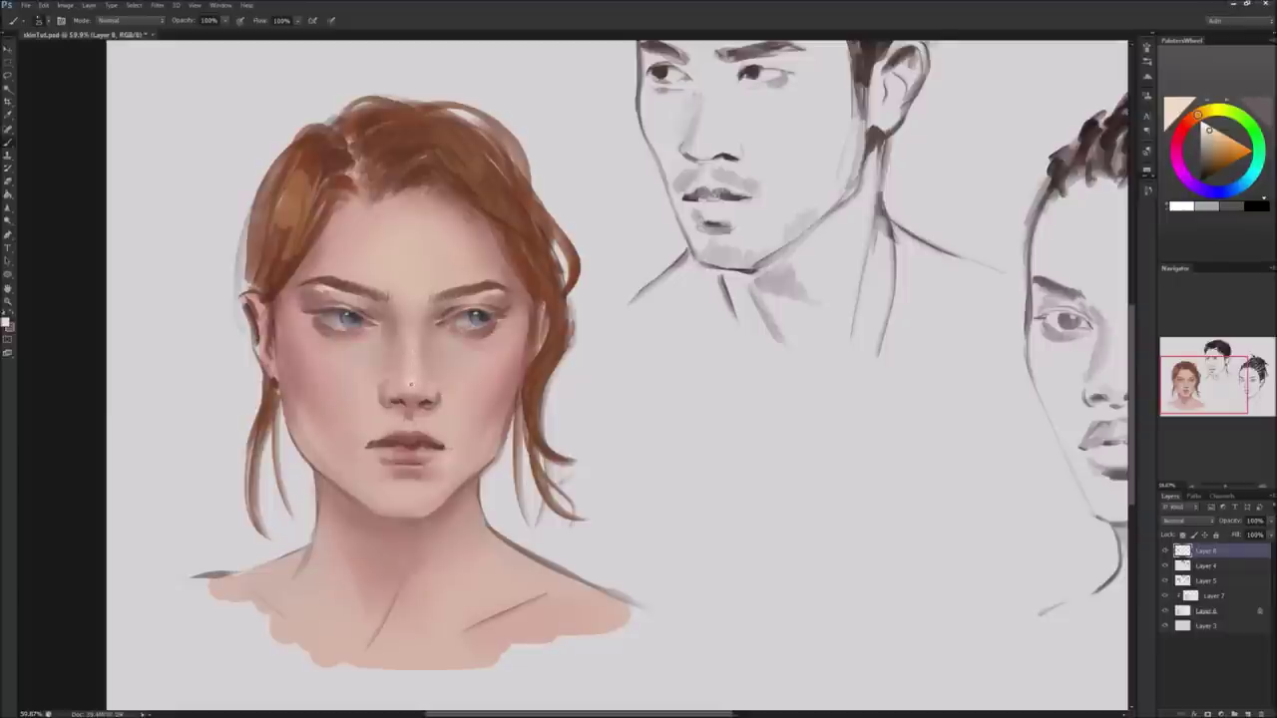
# Dab a faint blush mark on the cheek, undo the extra left-cheek stroke, and sample the cheek tone.
pyautogui.moveTo(413, 365); pyautogui.dragTo(411, 360)
pyautogui.moveTo(299, 335); pyautogui.dragTo(303, 343)
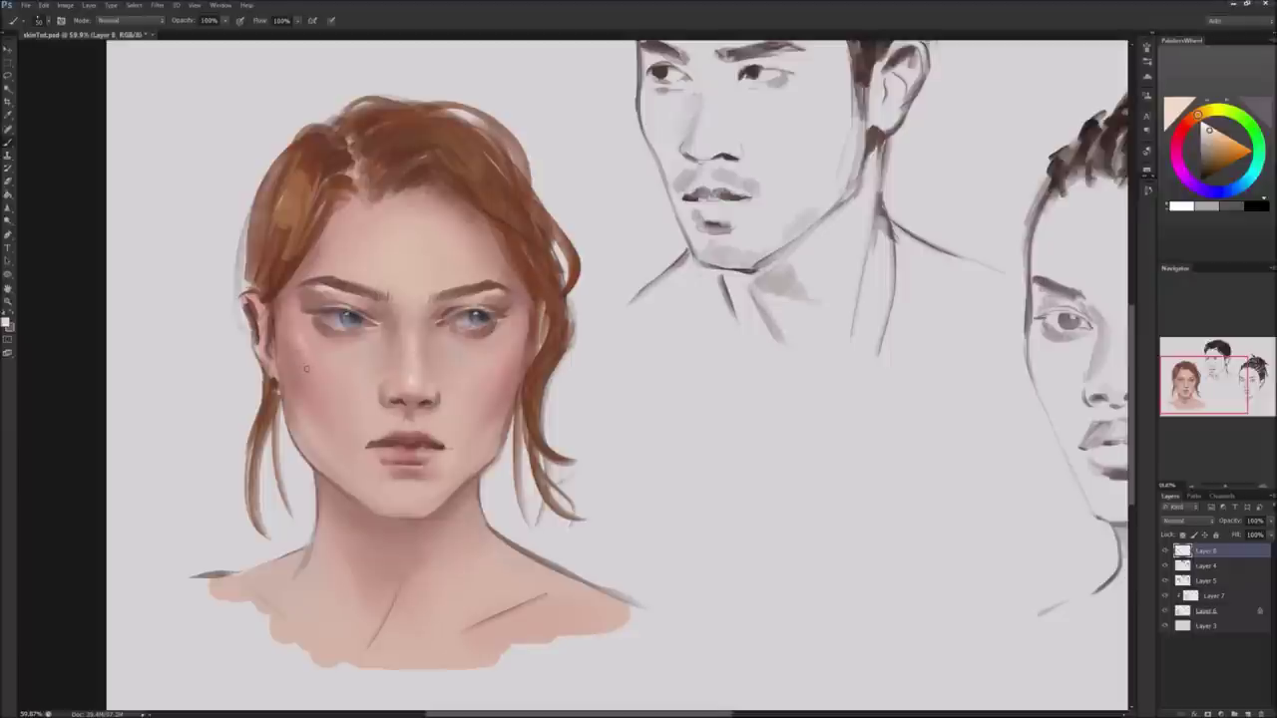
pyautogui.moveTo(308, 361); pyautogui.dragTo(289, 321)
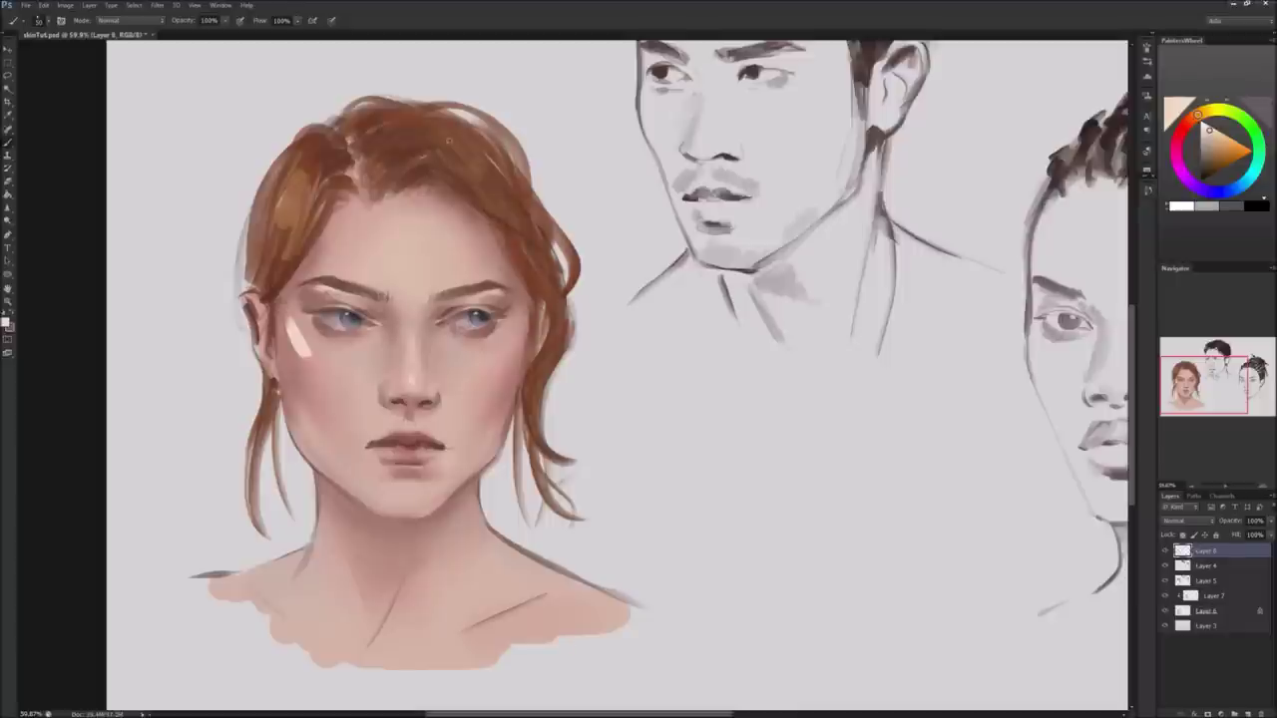
pyautogui.hotkey('ctrl', 'z')
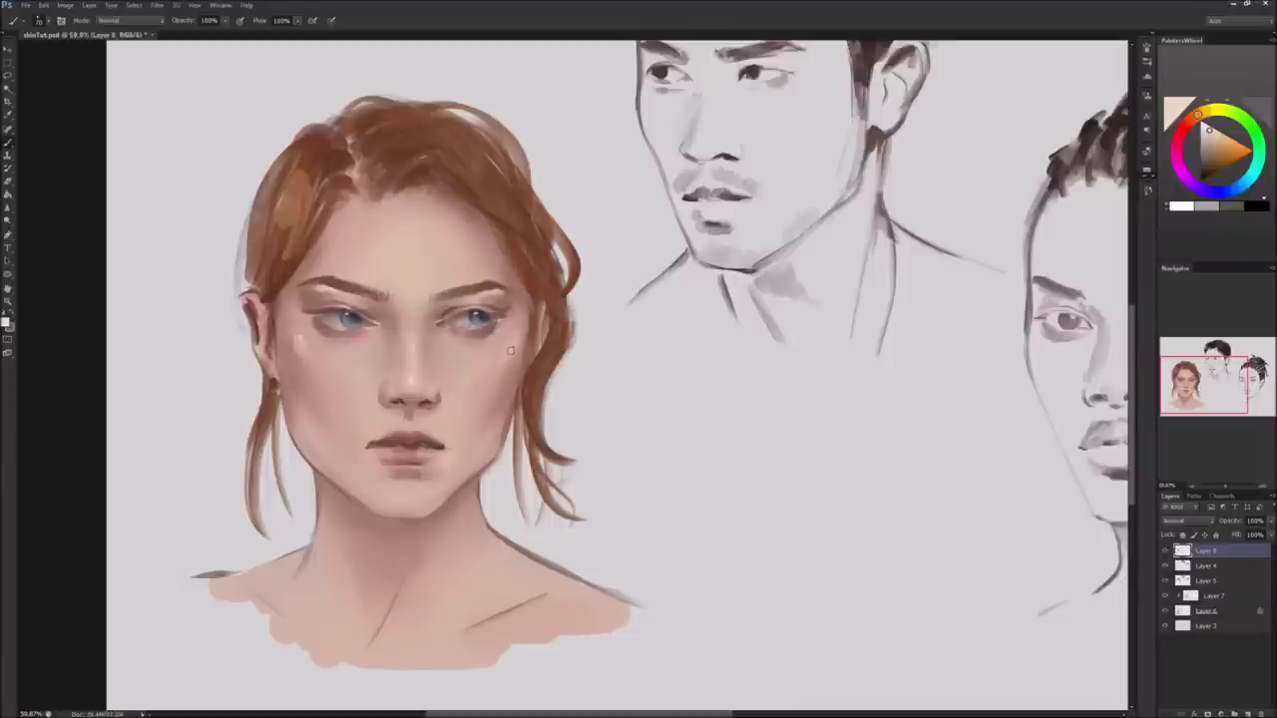
pyautogui.keyDown('alt'); pyautogui.click(498, 366); pyautogui.keyUp('alt')
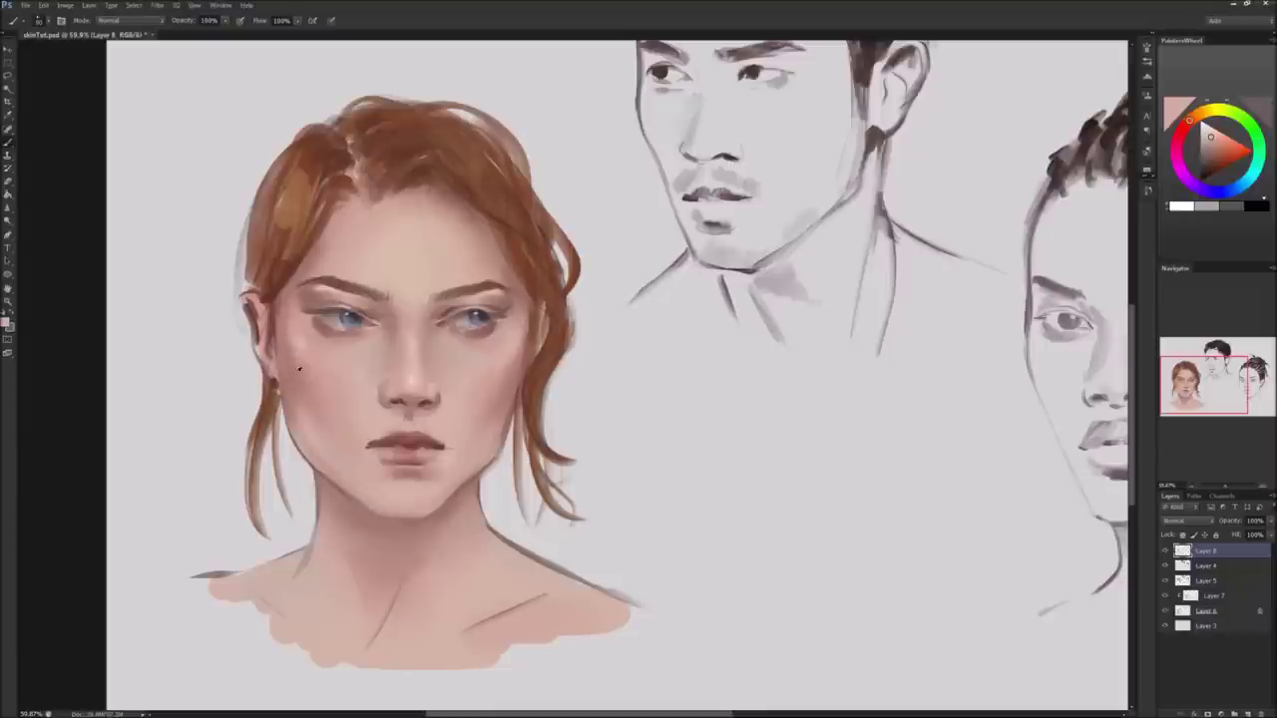
pyautogui.keyDown('alt'); pyautogui.click(299, 382); pyautogui.keyUp('alt')
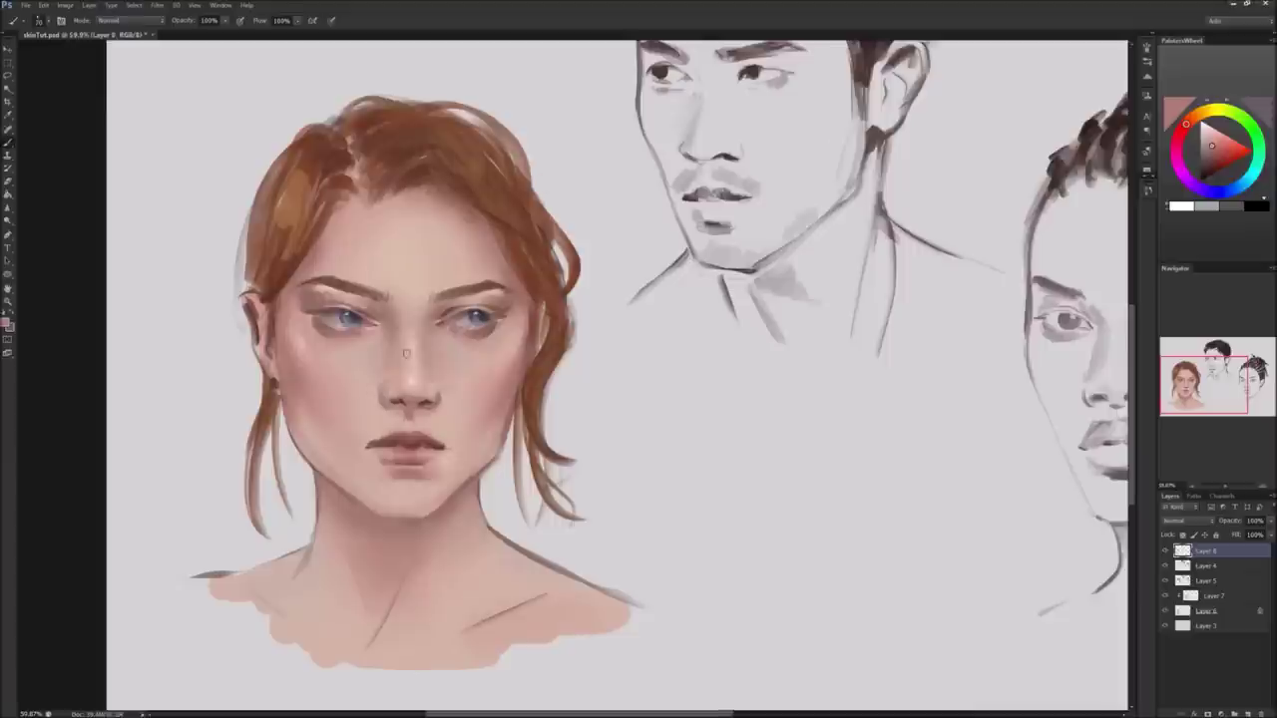
pyautogui.keyDown('alt'); pyautogui.click(415, 417); pyautogui.keyUp('alt')
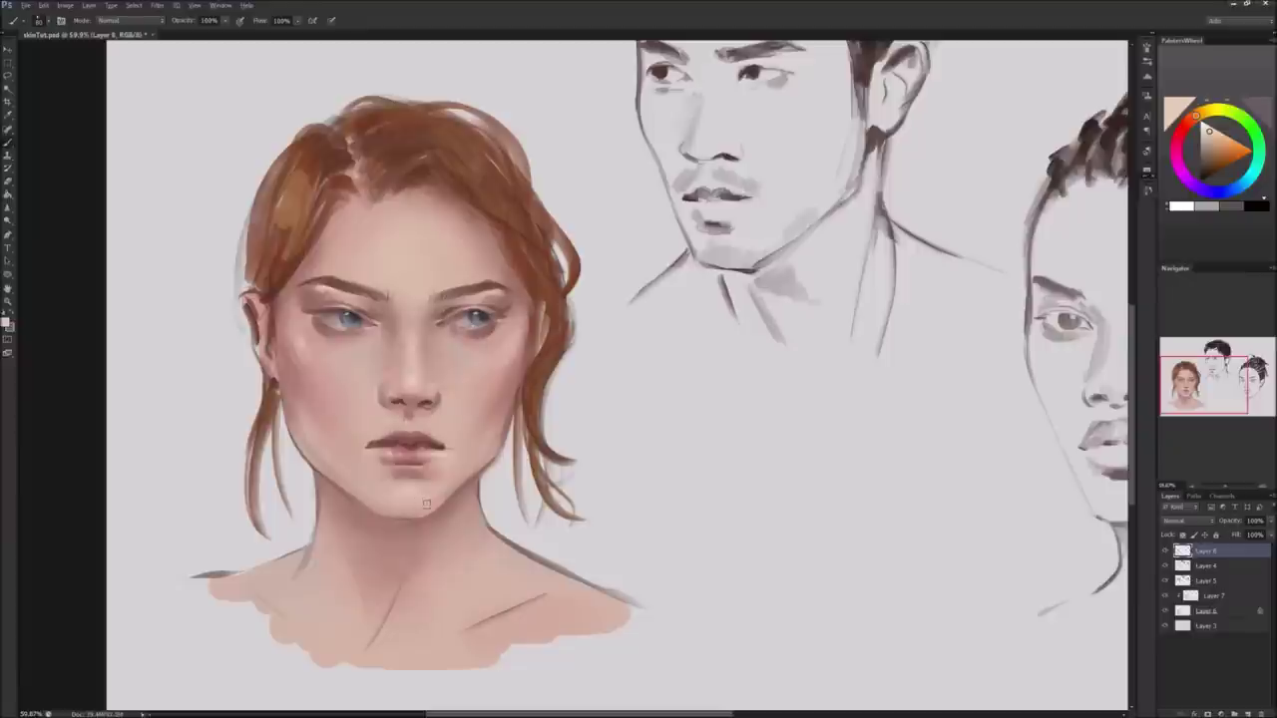
pyautogui.keyDown('alt'); pyautogui.click(405, 497); pyautogui.keyUp('alt')
pyautogui.keyDown('alt'); pyautogui.click(416, 377); pyautogui.keyUp('alt')
pyautogui.keyDown('alt'); pyautogui.click(418, 381); pyautogui.keyUp('alt')
pyautogui.click(418, 431)
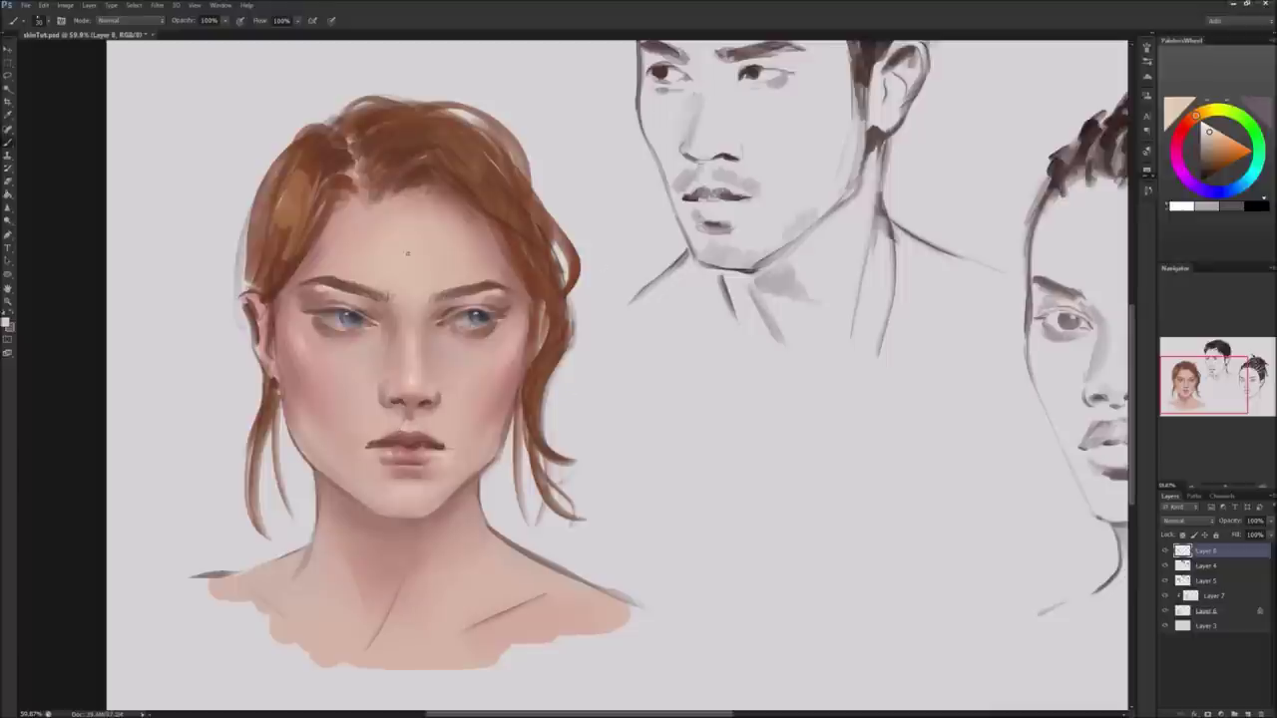
pyautogui.press('alt')
pyautogui.click(1209, 137)
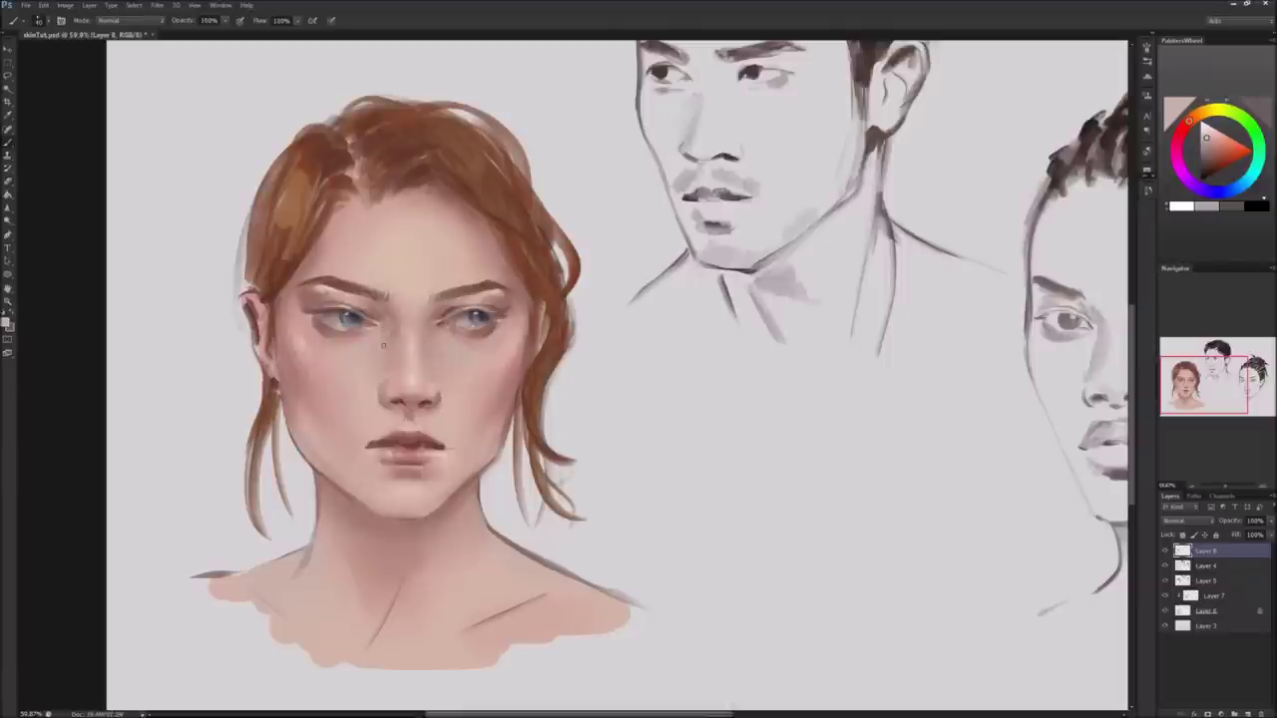
# Pick a darker colour and paint a small nostril ring, undoing the first attempt.
pyautogui.keyDown('alt'); pyautogui.click(804, 117); pyautogui.keyUp('alt')
pyautogui.keyDown('alt'); pyautogui.click(420, 387); pyautogui.keyUp('alt')
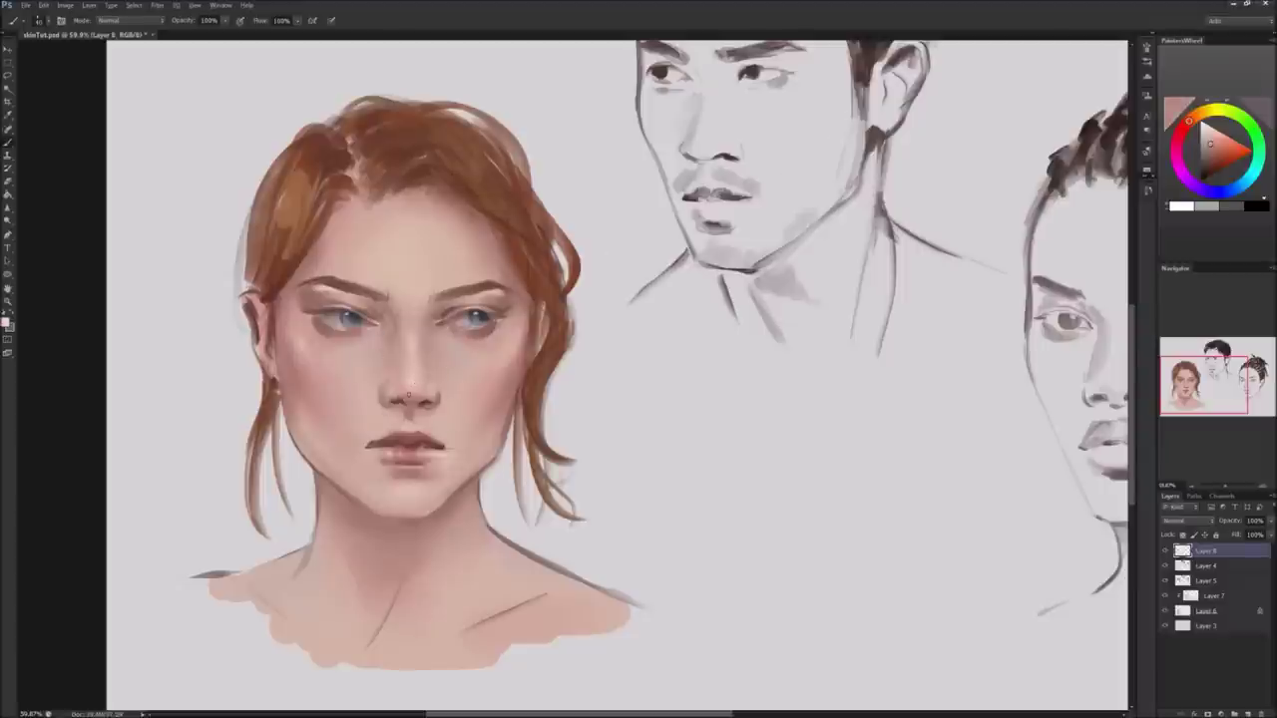
pyautogui.moveTo(385, 392); pyautogui.dragTo(434, 397)
pyautogui.hotkey('ctrl', 'z')
pyautogui.hotkey('ctrl', 'z')
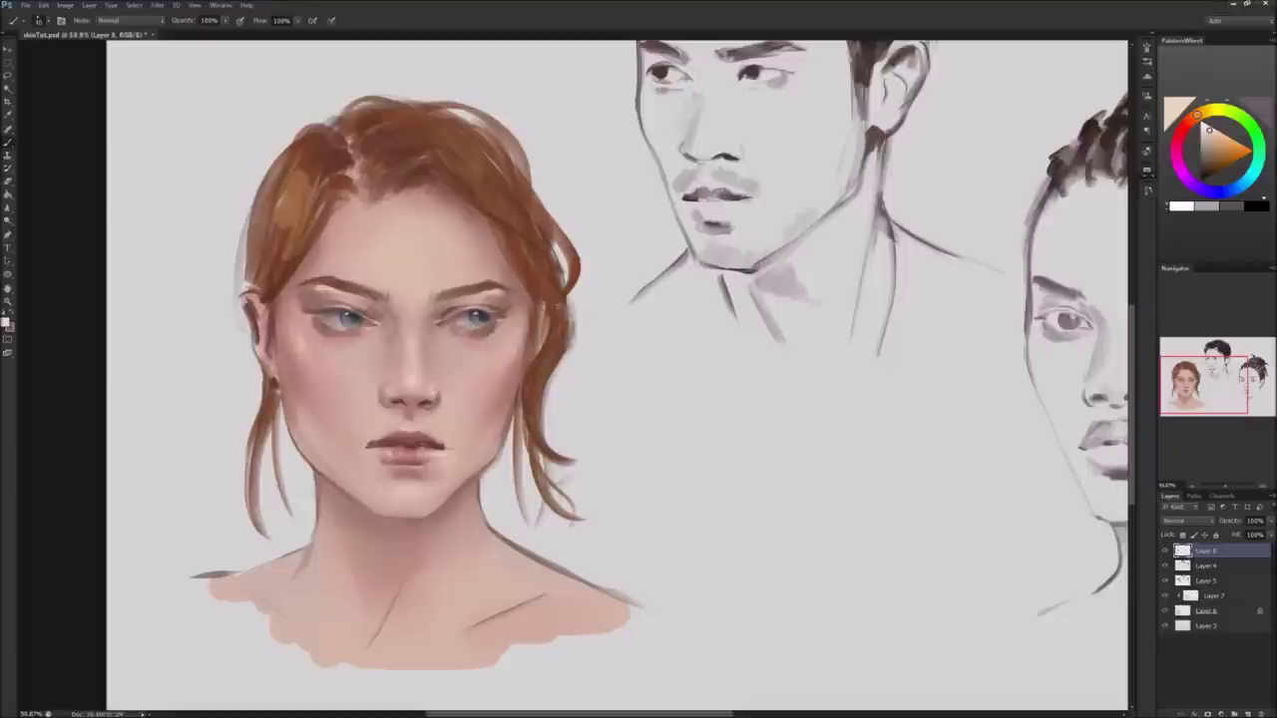
# Sample darker face, red hair and eye-area tones to adjust the painting colour.
pyautogui.keyDown('alt'); pyautogui.click(313, 312); pyautogui.keyUp('alt')
pyautogui.keyDown('alt'); pyautogui.click(359, 178); pyautogui.keyUp('alt')
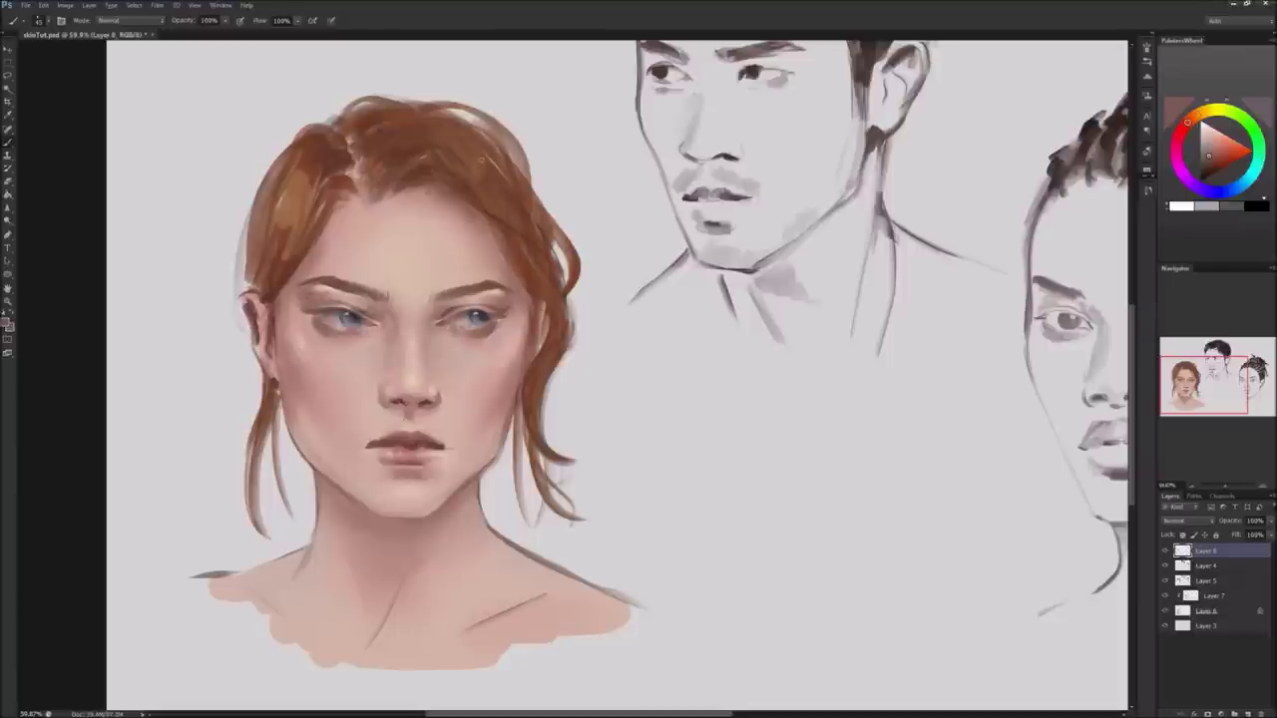
pyautogui.keyDown('alt'); pyautogui.click(317, 309); pyautogui.keyUp('alt')
pyautogui.keyDown('alt'); pyautogui.click(342, 279); pyautogui.keyUp('alt')
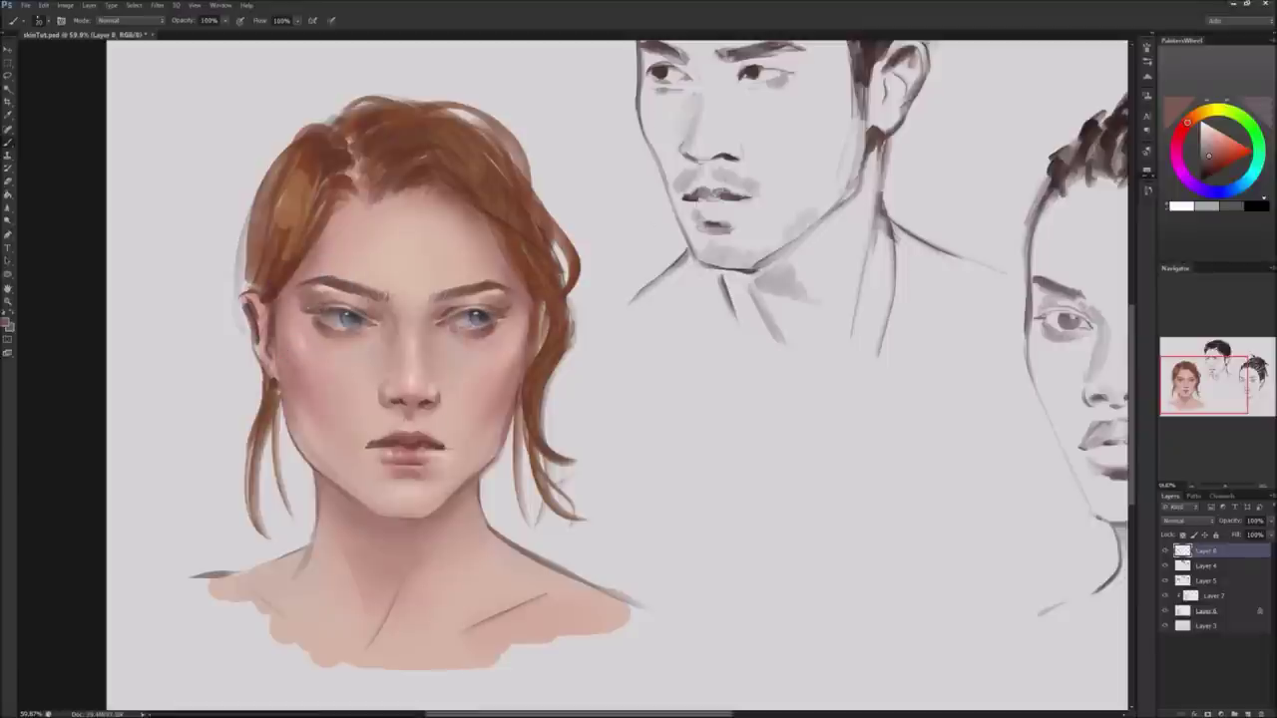
pyautogui.keyDown('alt'); pyautogui.click(335, 298); pyautogui.keyUp('alt')
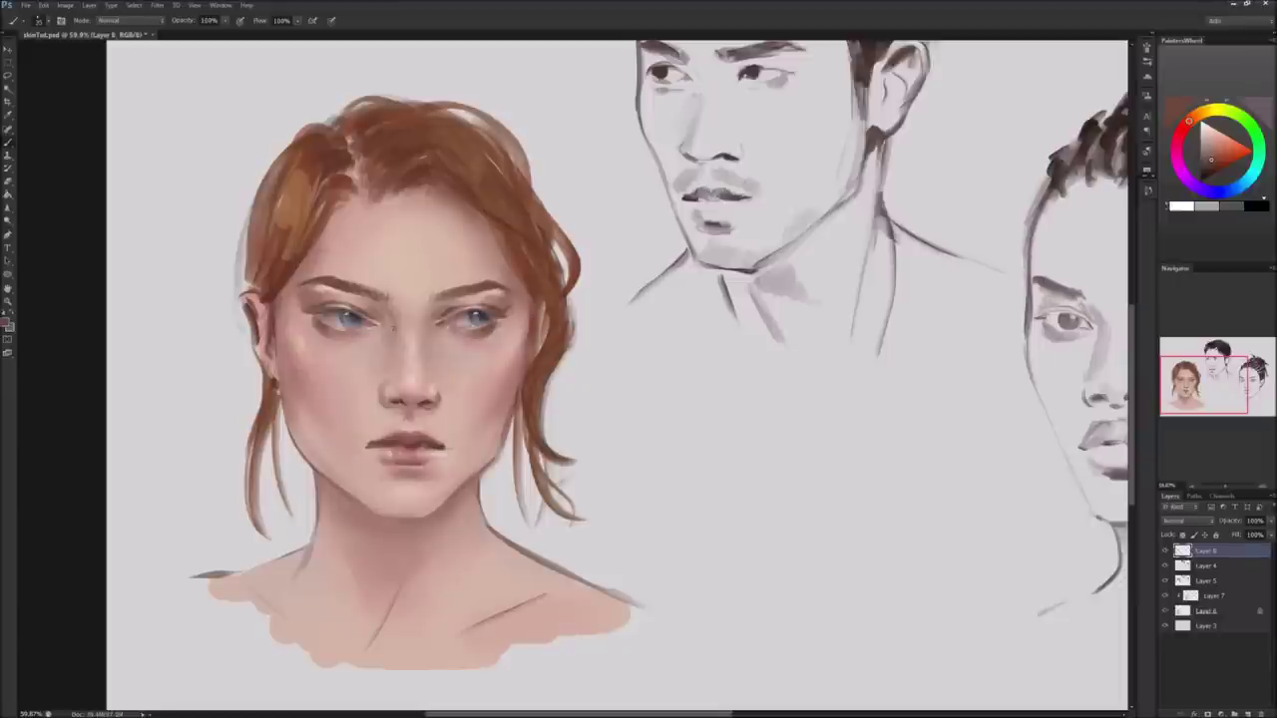
pyautogui.keyDown('alt'); pyautogui.click(393, 319); pyautogui.keyUp('alt')
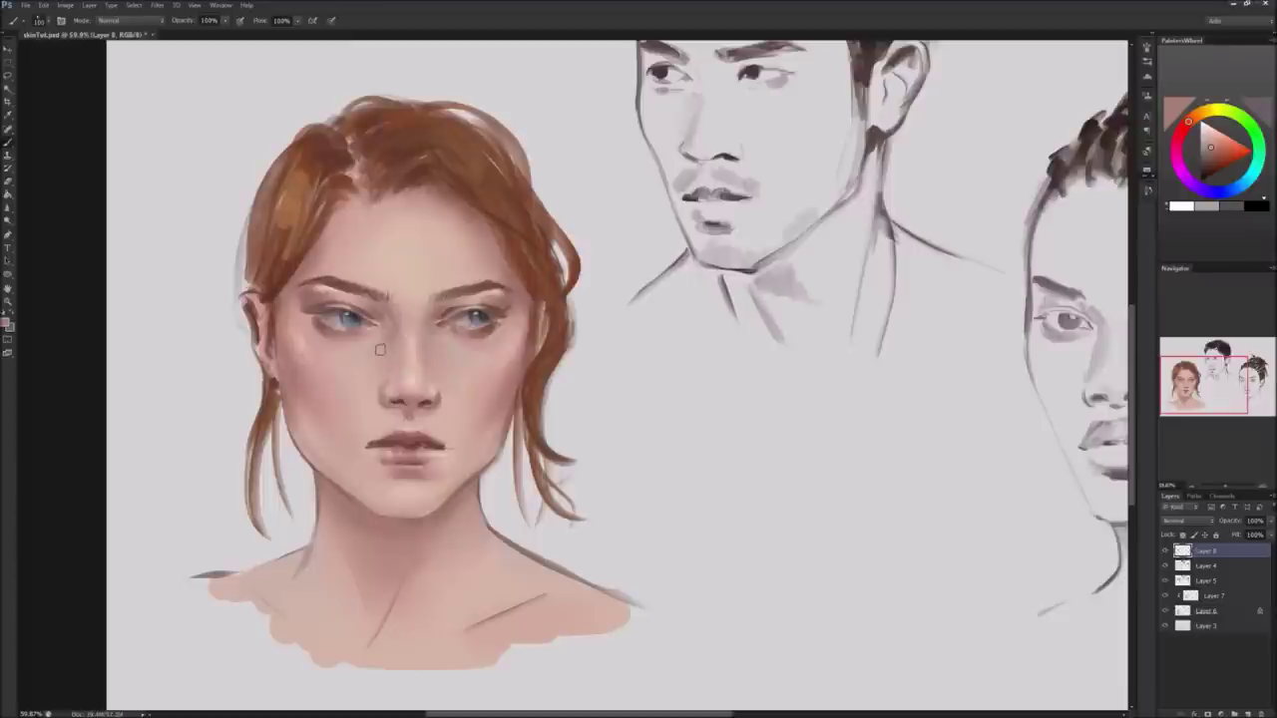
# Sample skin tones from the cheeks, eye area and nose to set the painting colour.
pyautogui.keyDown('alt'); pyautogui.click(437, 339); pyautogui.keyUp('alt')
pyautogui.keyDown('alt'); pyautogui.click(448, 354); pyautogui.keyUp('alt')
pyautogui.keyDown('alt'); pyautogui.click(440, 340); pyautogui.keyUp('alt')
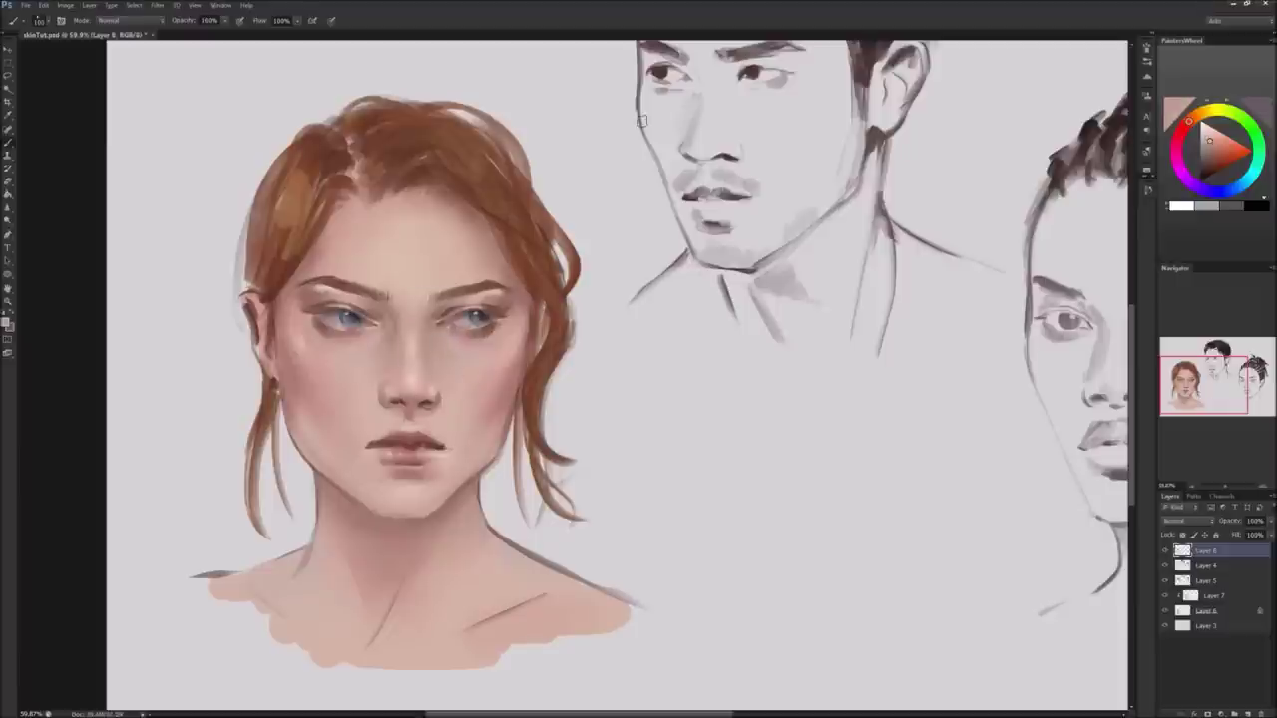
pyautogui.keyDown('alt'); pyautogui.click(392, 338); pyautogui.keyUp('alt')
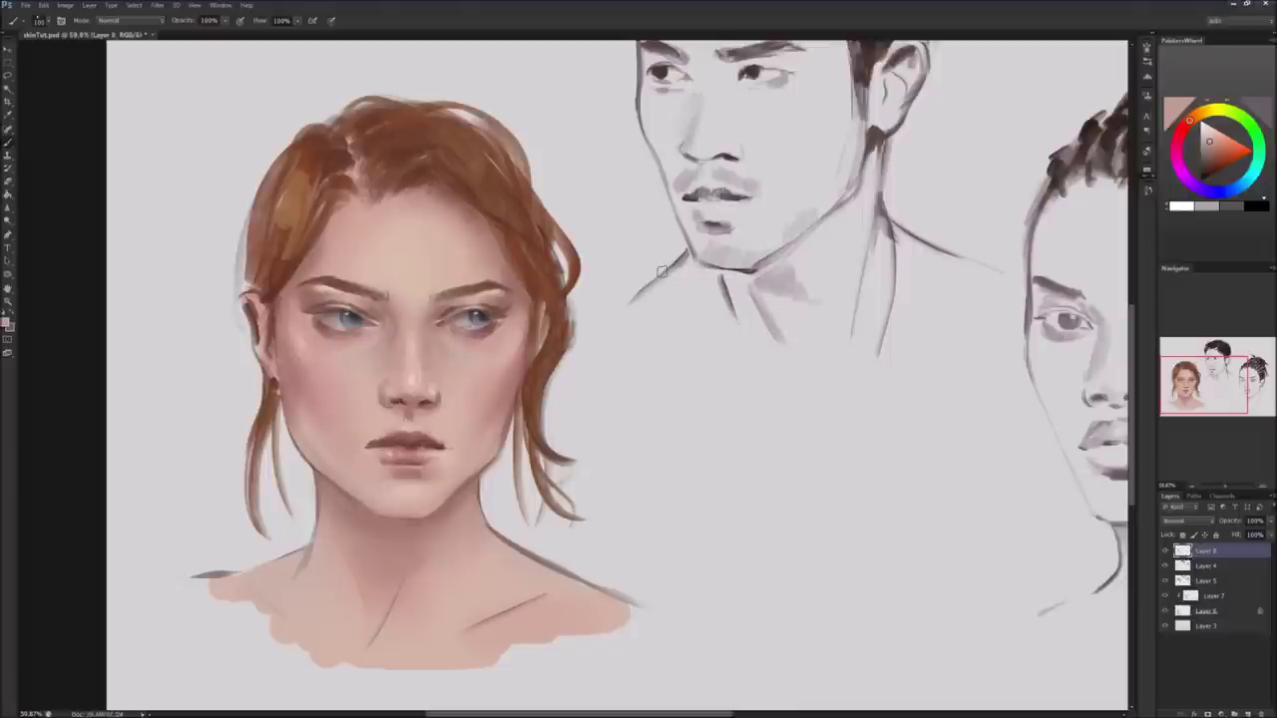
pyautogui.keyDown('alt'); pyautogui.click(384, 382); pyautogui.keyUp('alt')
pyautogui.keyDown('alt'); pyautogui.click(432, 399); pyautogui.keyUp('alt')
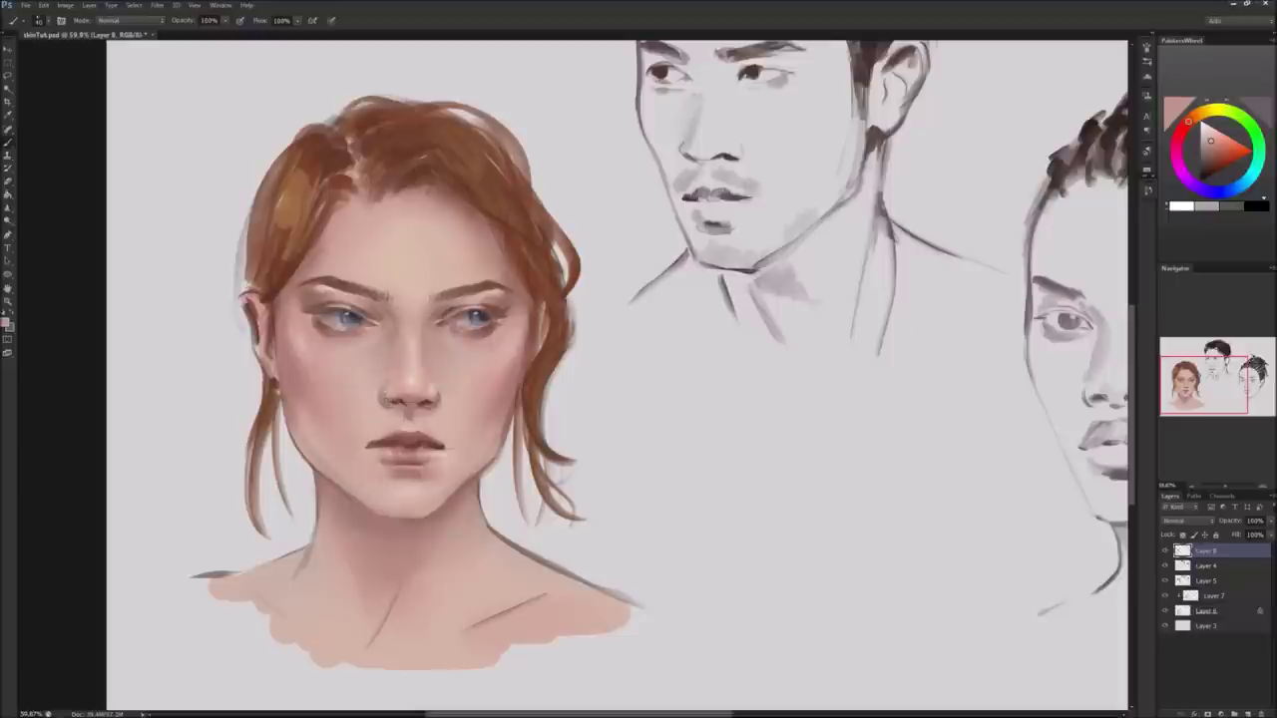
pyautogui.keyDown('alt'); pyautogui.click(404, 389); pyautogui.keyUp('alt')
pyautogui.keyDown('alt'); pyautogui.click(421, 409); pyautogui.keyUp('alt')
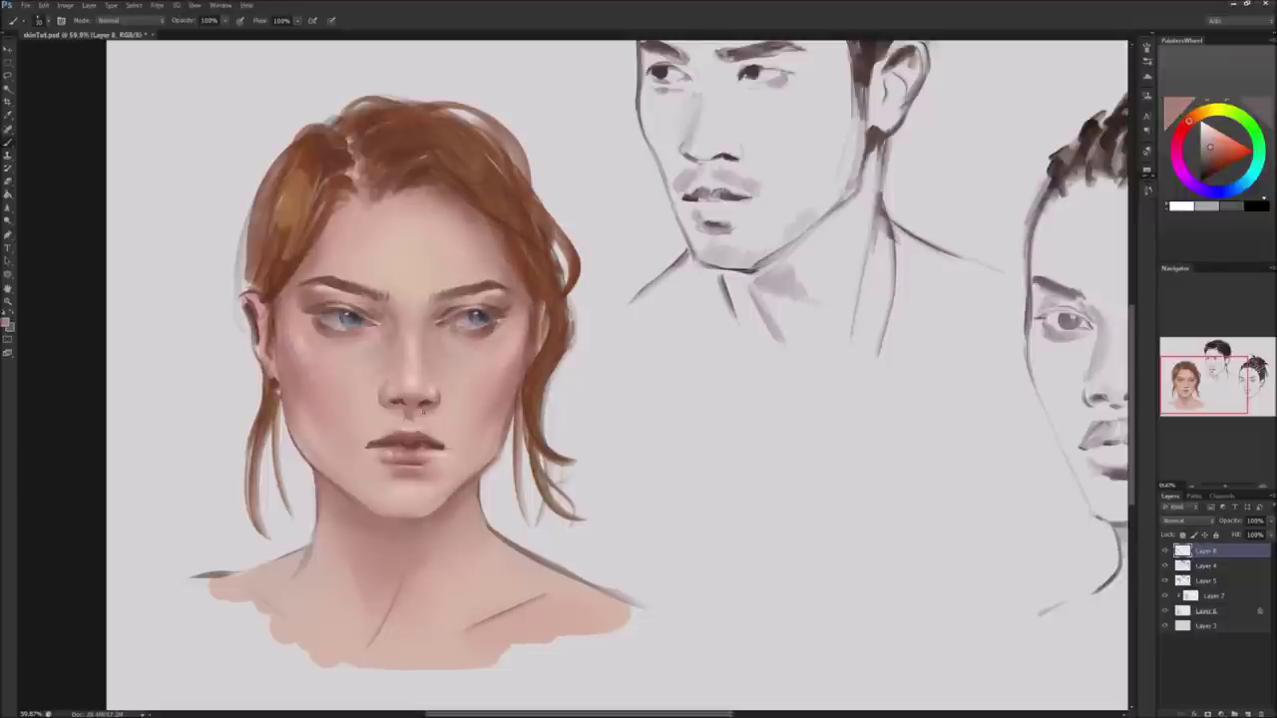
# Zoom in on the woman's face and sample a lighter skin tone from the nose.
pyautogui.press('z')
pyautogui.moveTo(260, 424); pyautogui.dragTo(561, 400)
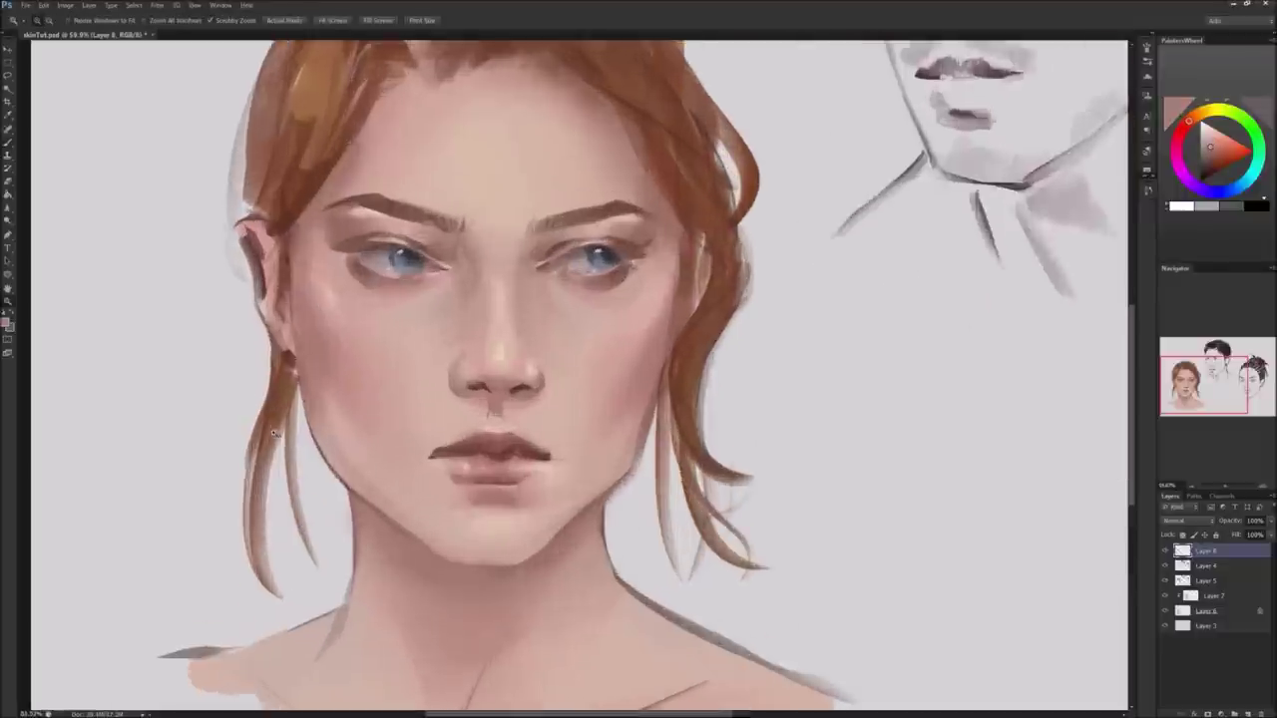
pyautogui.press('b')
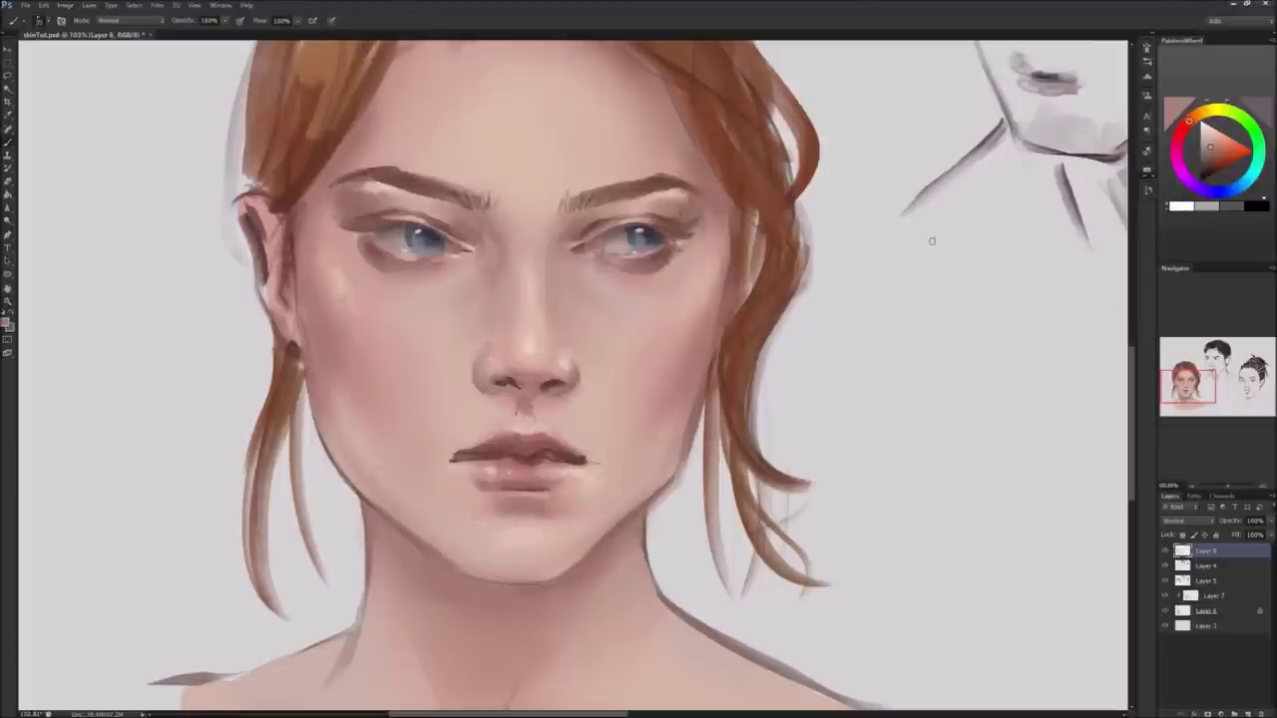
pyautogui.keyDown('alt'); pyautogui.click(513, 371); pyautogui.keyUp('alt')
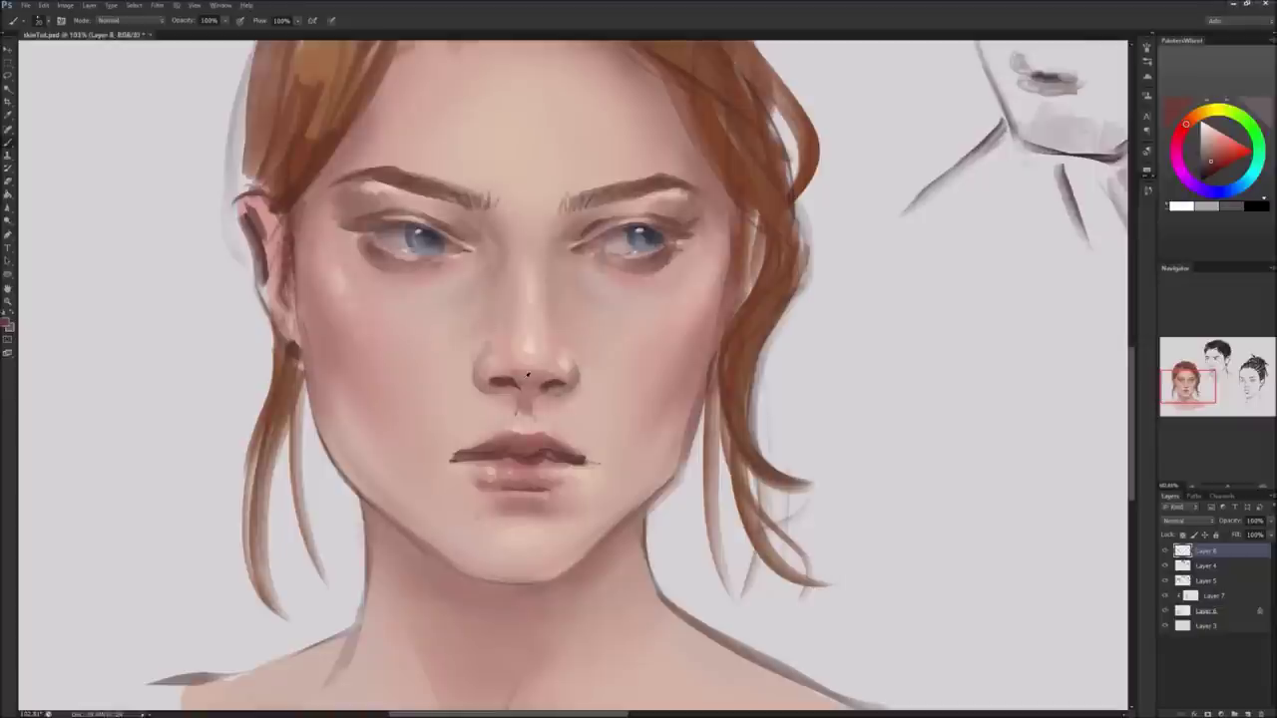
pyautogui.click(1211, 146)
pyautogui.keyDown('alt'); pyautogui.click(560, 393); pyautogui.keyUp('alt')
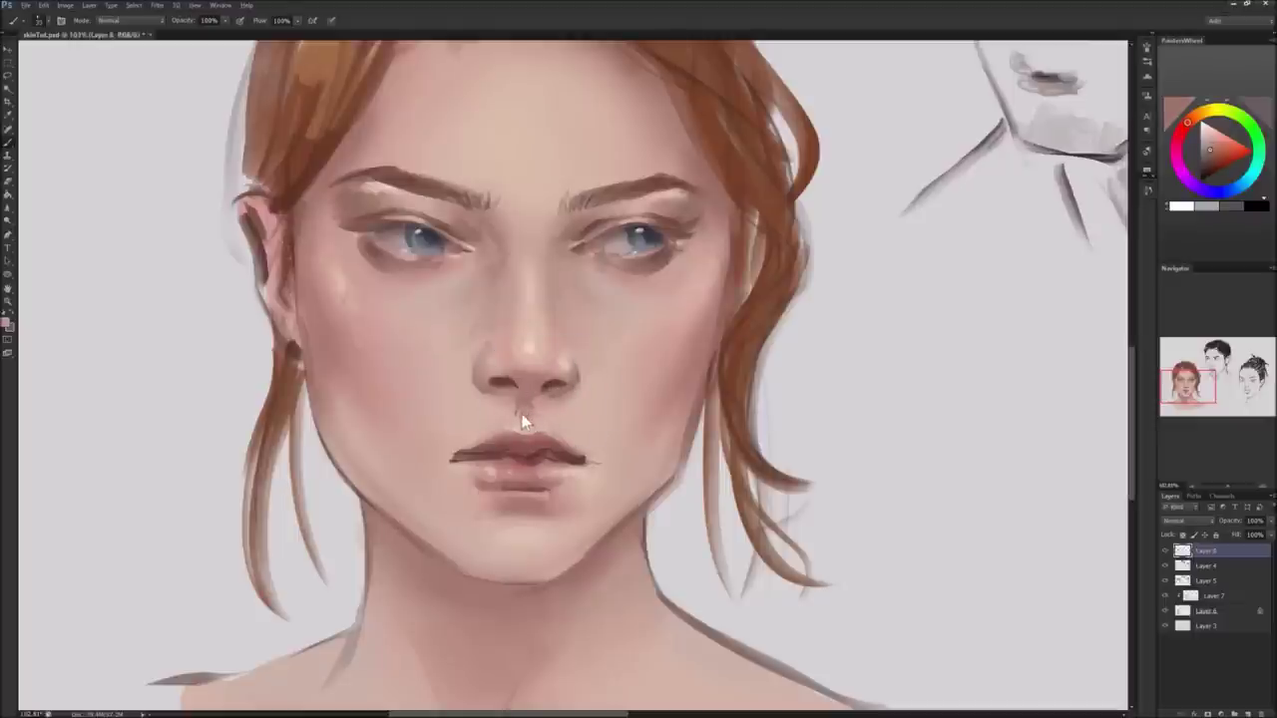
# Sample upper-lip and lip tones, then darken the edge of the right nostril.
pyautogui.keyDown('alt'); pyautogui.click(533, 419); pyautogui.keyUp('alt')
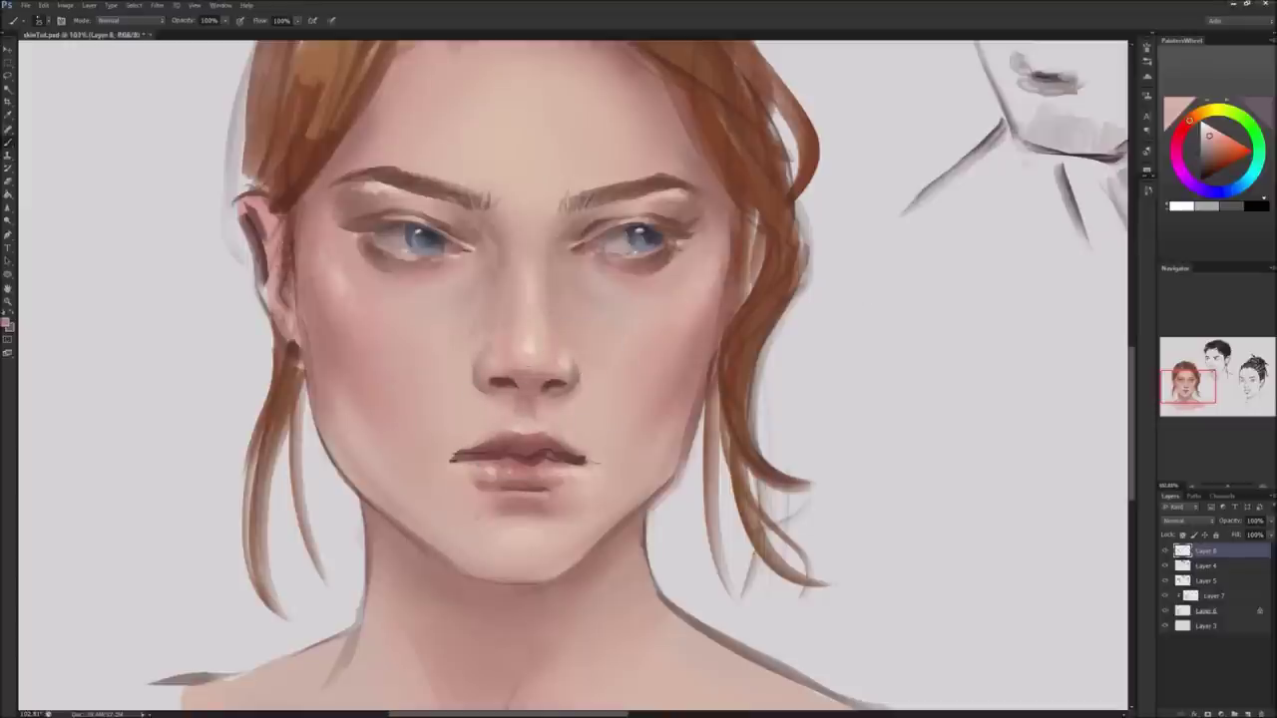
pyautogui.keyDown('alt'); pyautogui.click(650, 262); pyautogui.keyUp('alt')
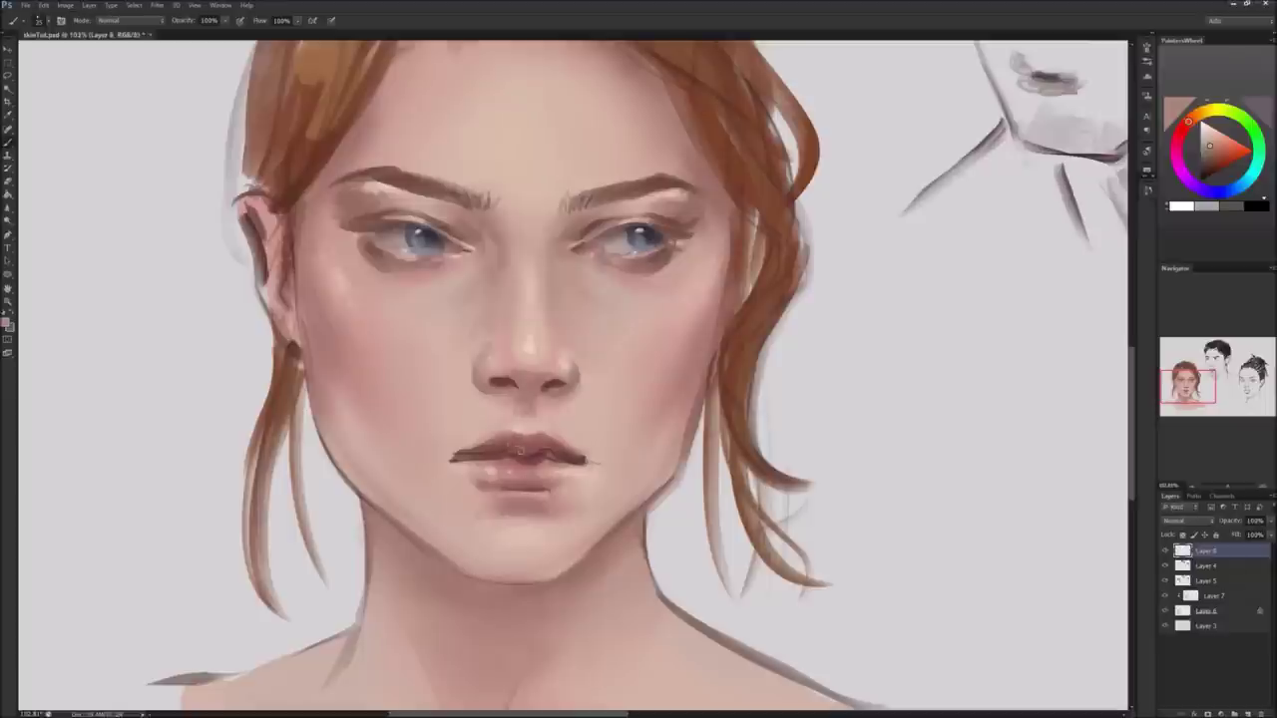
pyautogui.keyDown('alt'); pyautogui.click(519, 450); pyautogui.keyUp('alt')
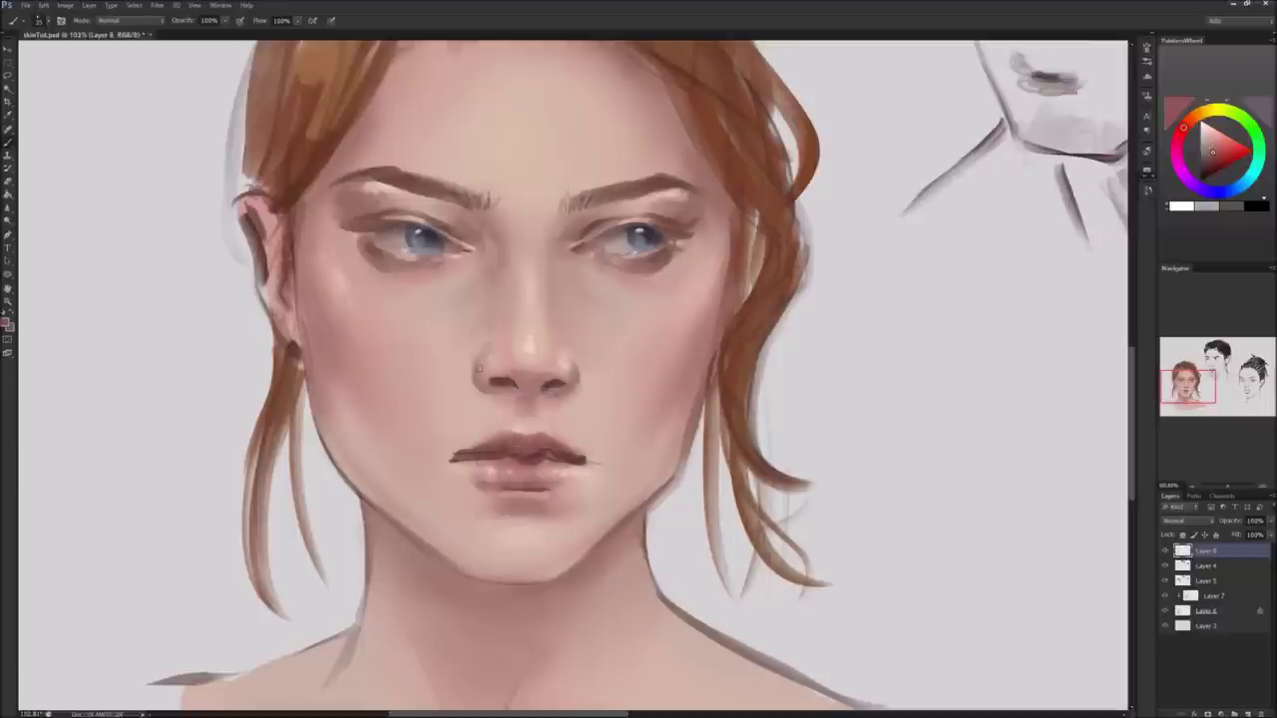
pyautogui.keyDown('alt'); pyautogui.click(532, 440); pyautogui.keyUp('alt')
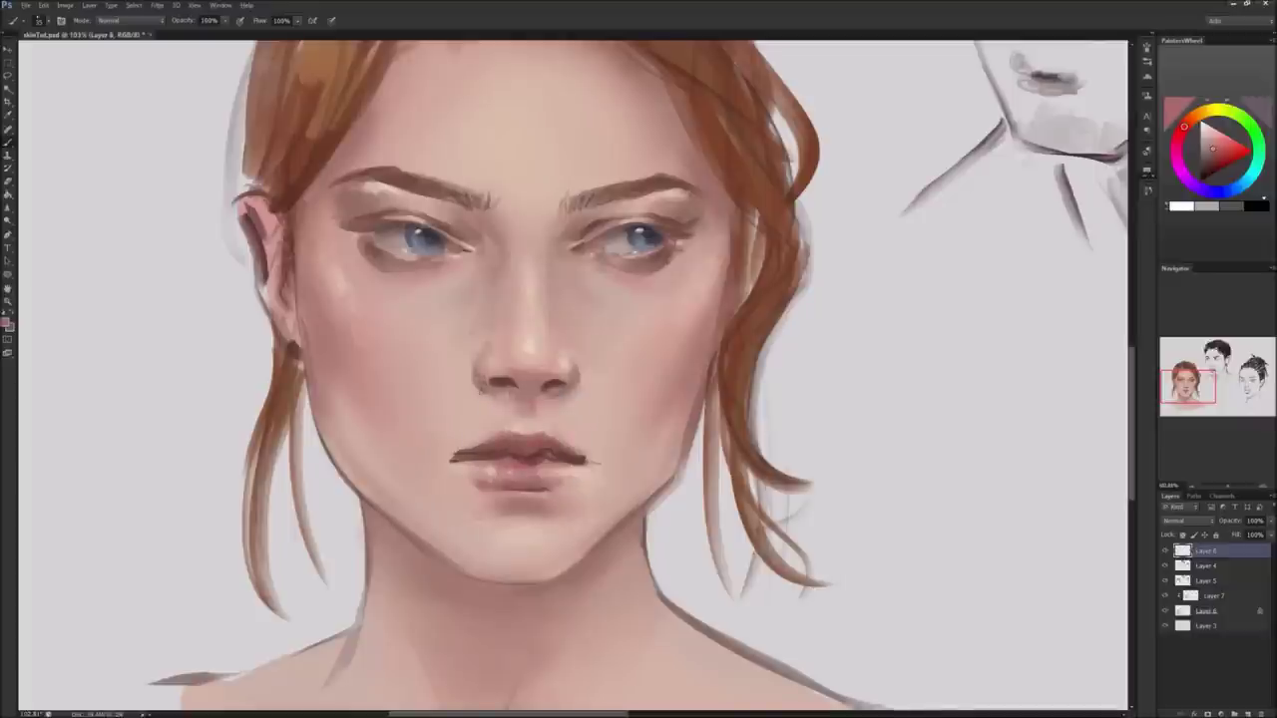
pyautogui.moveTo(578, 381); pyautogui.dragTo(575, 392)
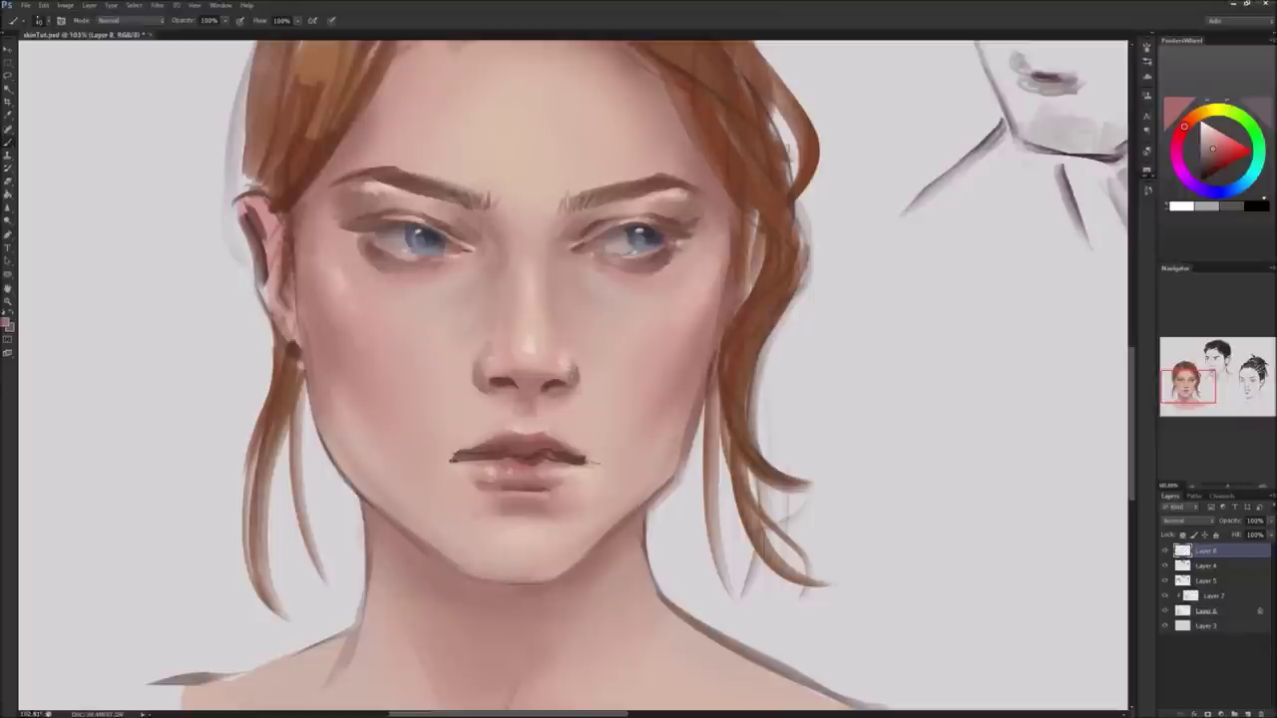
# Resample nose and bridge tones, pick a lighter grey-pink, and add a short stroke.
pyautogui.keyDown('alt'); pyautogui.click(567, 373); pyautogui.keyUp('alt')
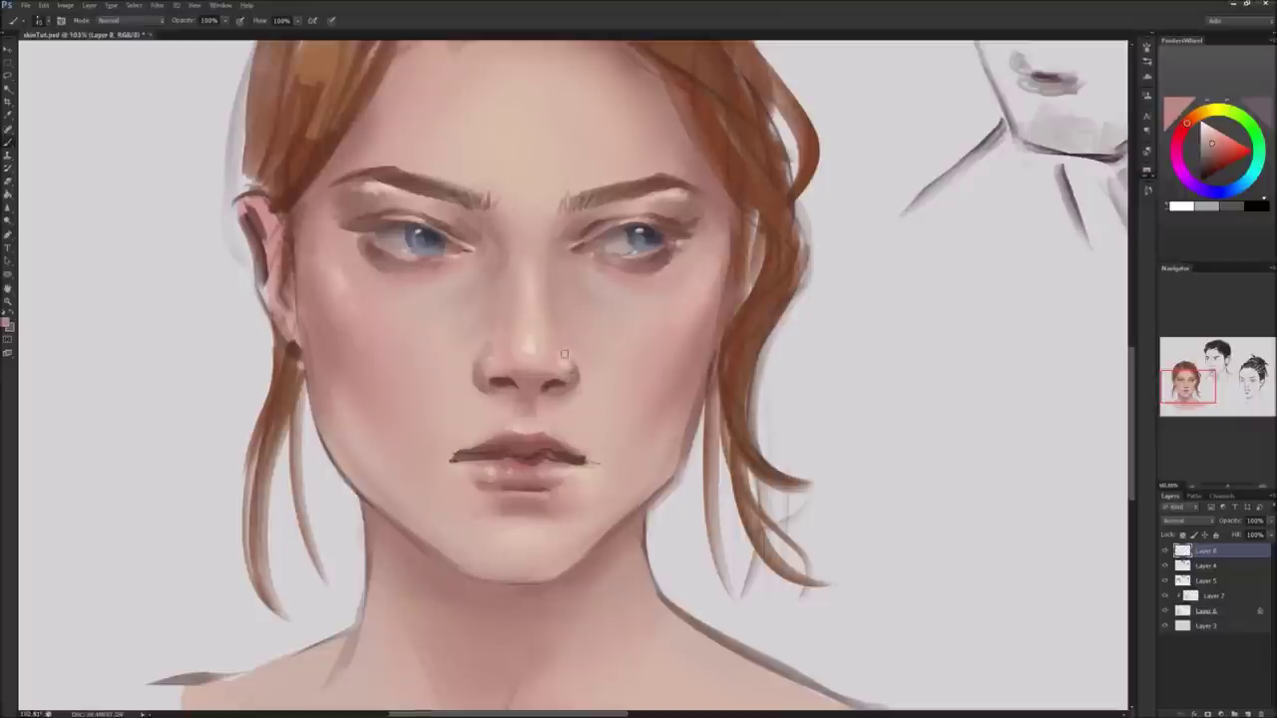
pyautogui.keyDown('alt'); pyautogui.click(493, 330); pyautogui.keyUp('alt')
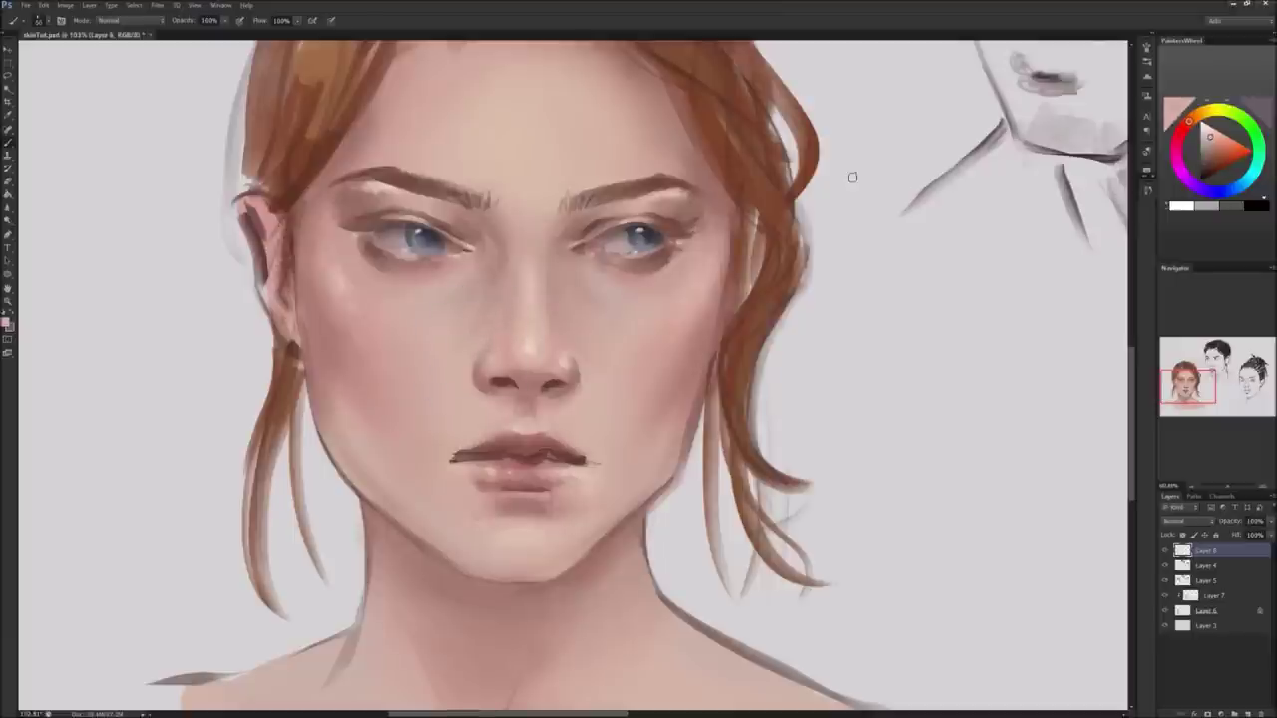
pyautogui.keyDown('alt'); pyautogui.click(555, 265); pyautogui.keyUp('alt')
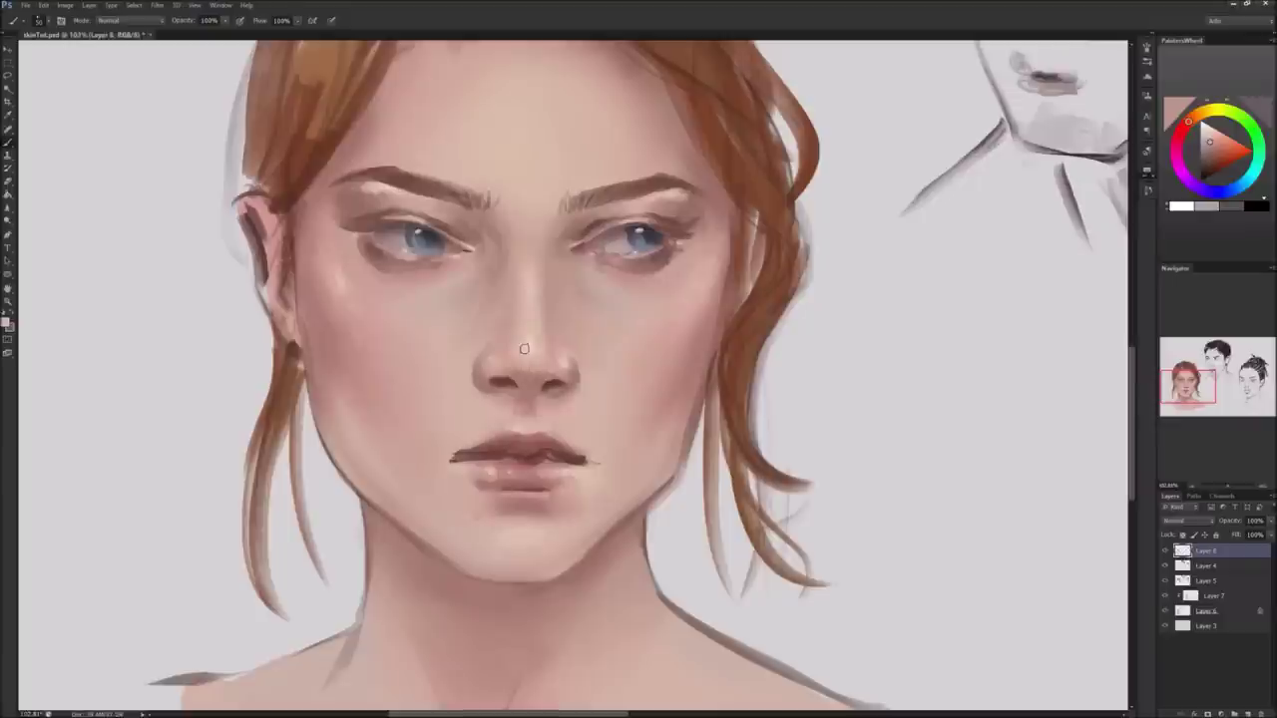
pyautogui.keyDown('alt'); pyautogui.click(1051, 147); pyautogui.keyUp('alt')
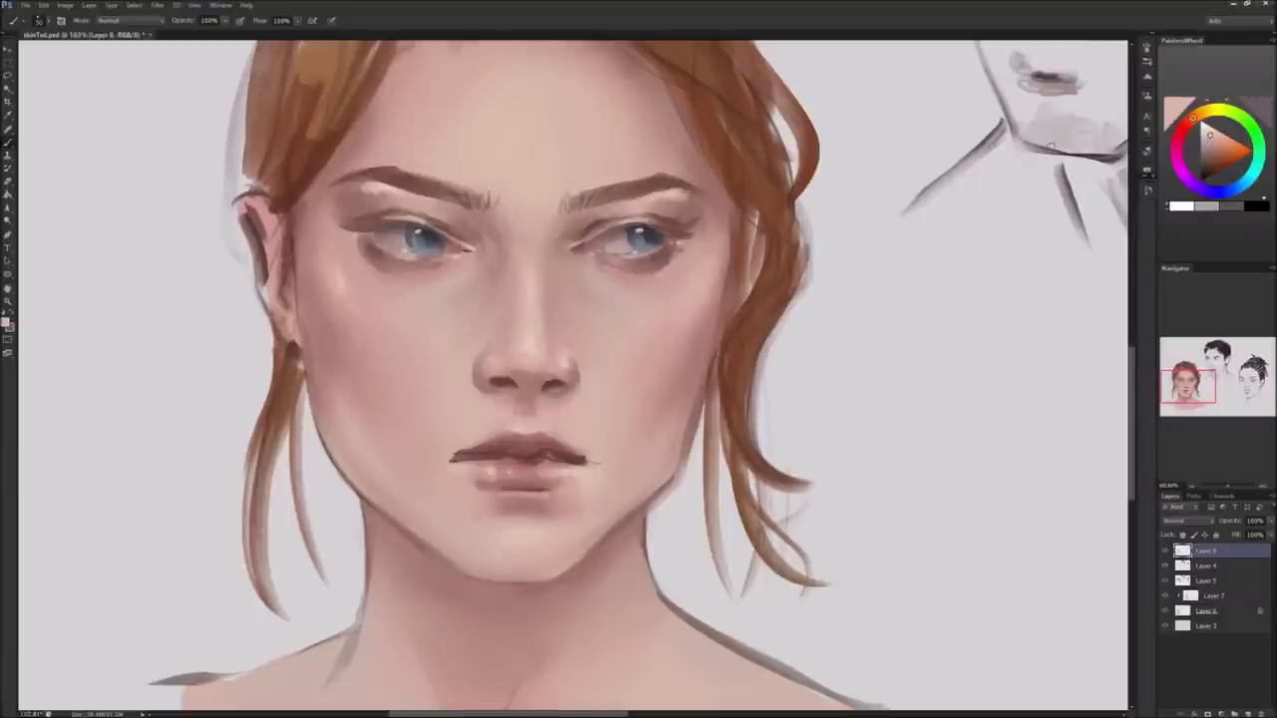
pyautogui.keyDown('alt'); pyautogui.click(570, 388); pyautogui.keyUp('alt')
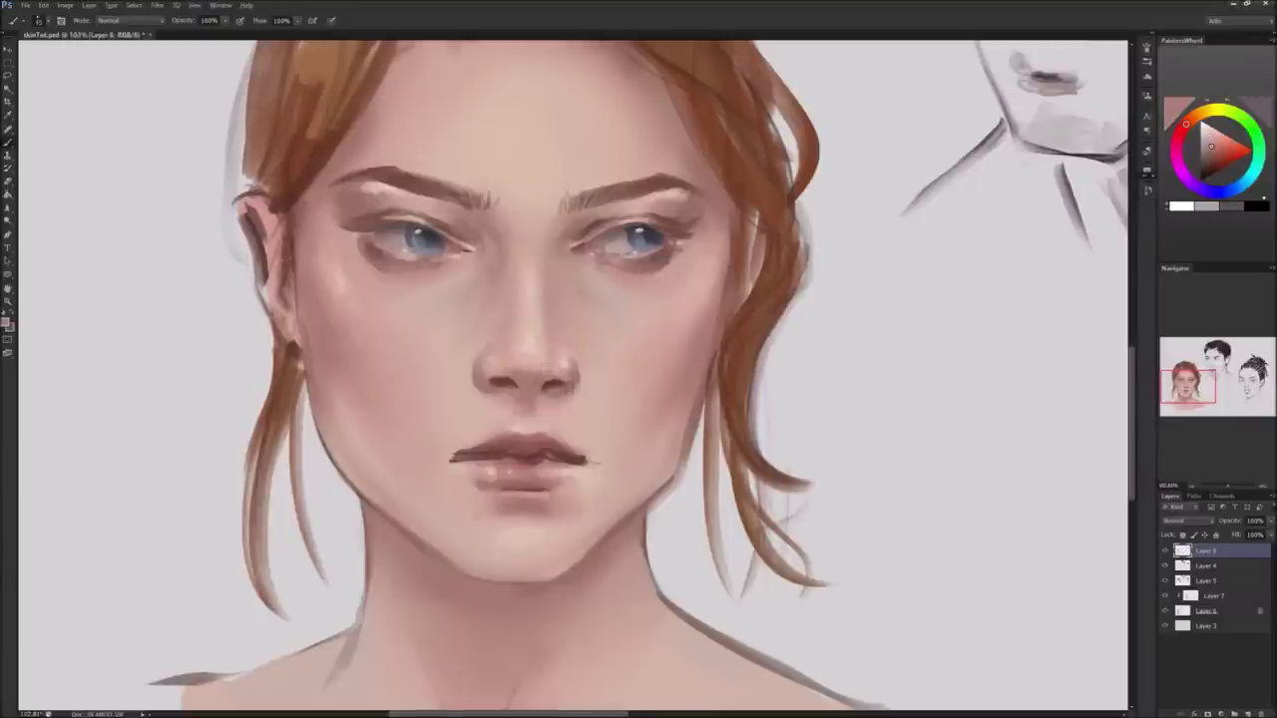
pyautogui.moveTo(497, 379); pyautogui.dragTo(515, 383)
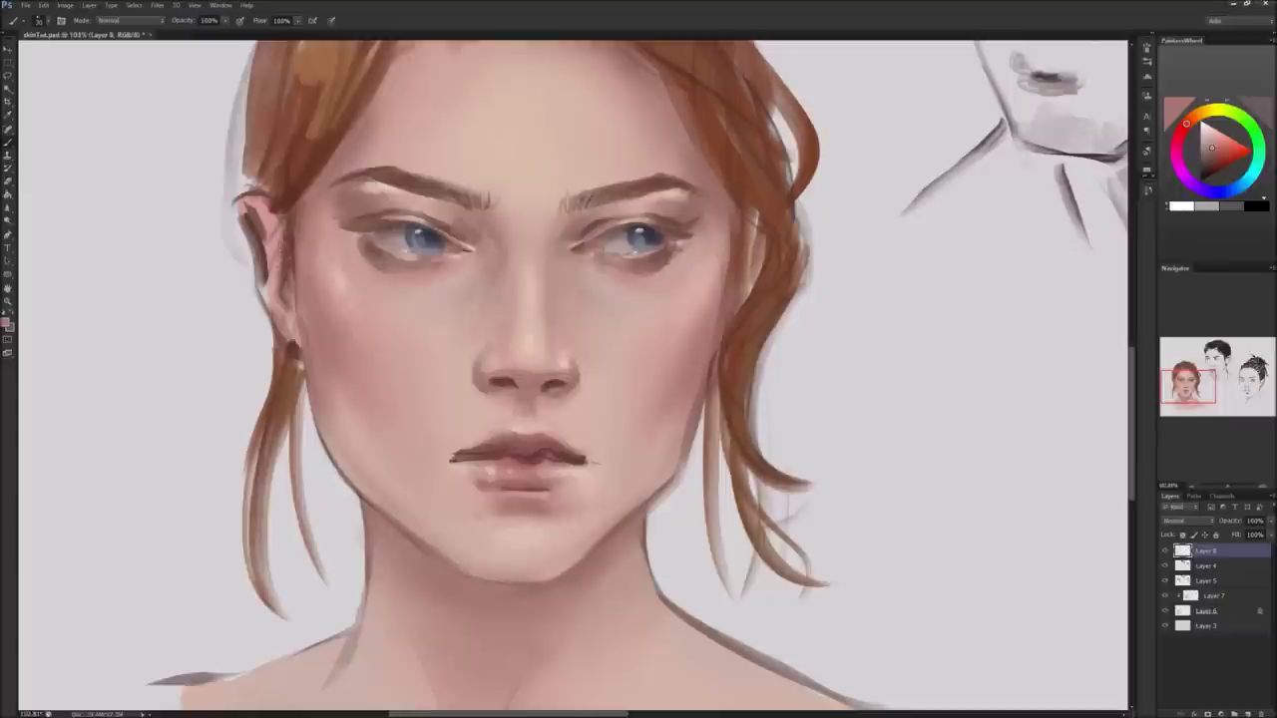
# Sample nose and shadow tones, then add a soft pink shadow just below the nose.
pyautogui.keyDown('alt'); pyautogui.click(564, 368); pyautogui.keyUp('alt')
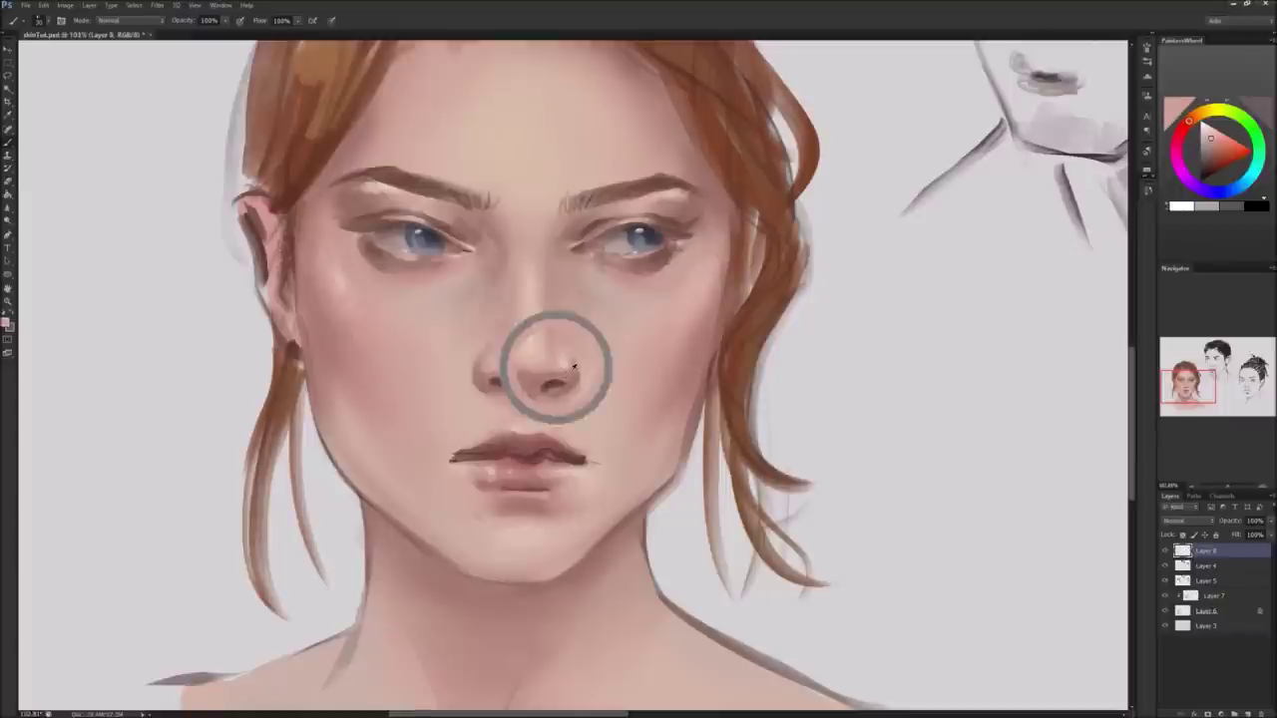
pyautogui.keyDown('alt'); pyautogui.click(501, 401); pyautogui.keyUp('alt')
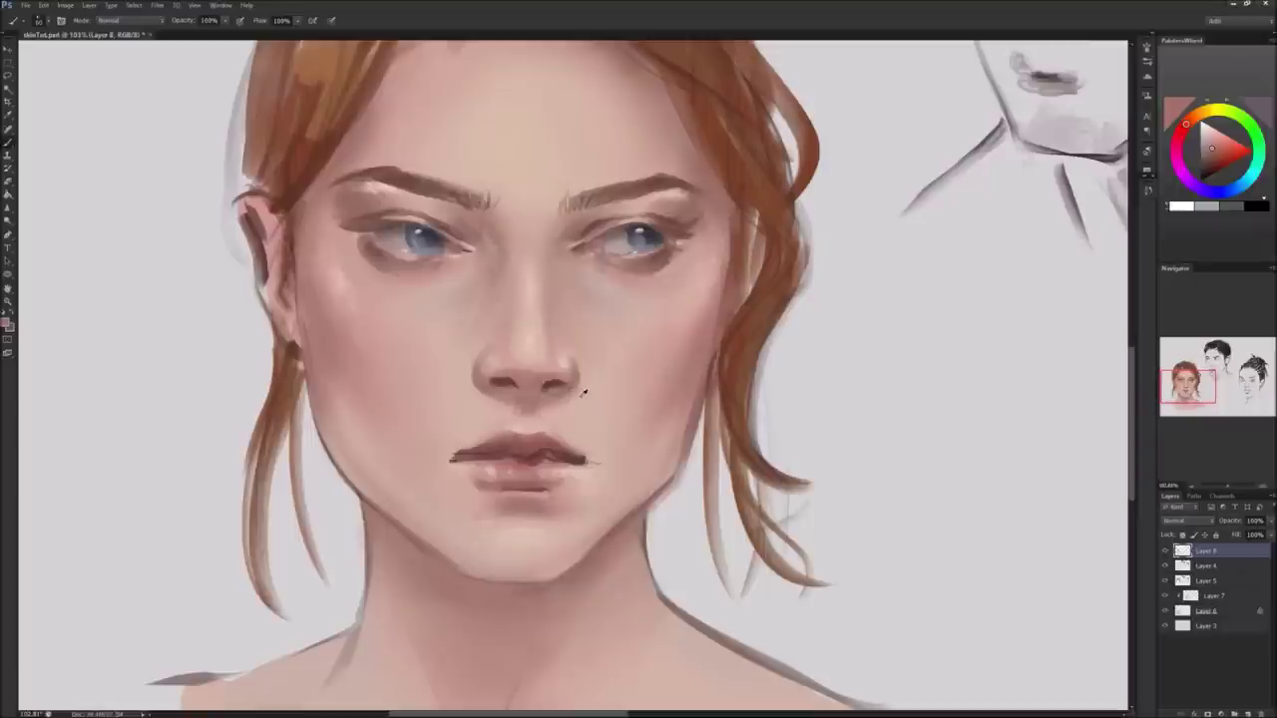
pyautogui.keyDown('alt'); pyautogui.click(583, 392); pyautogui.keyUp('alt')
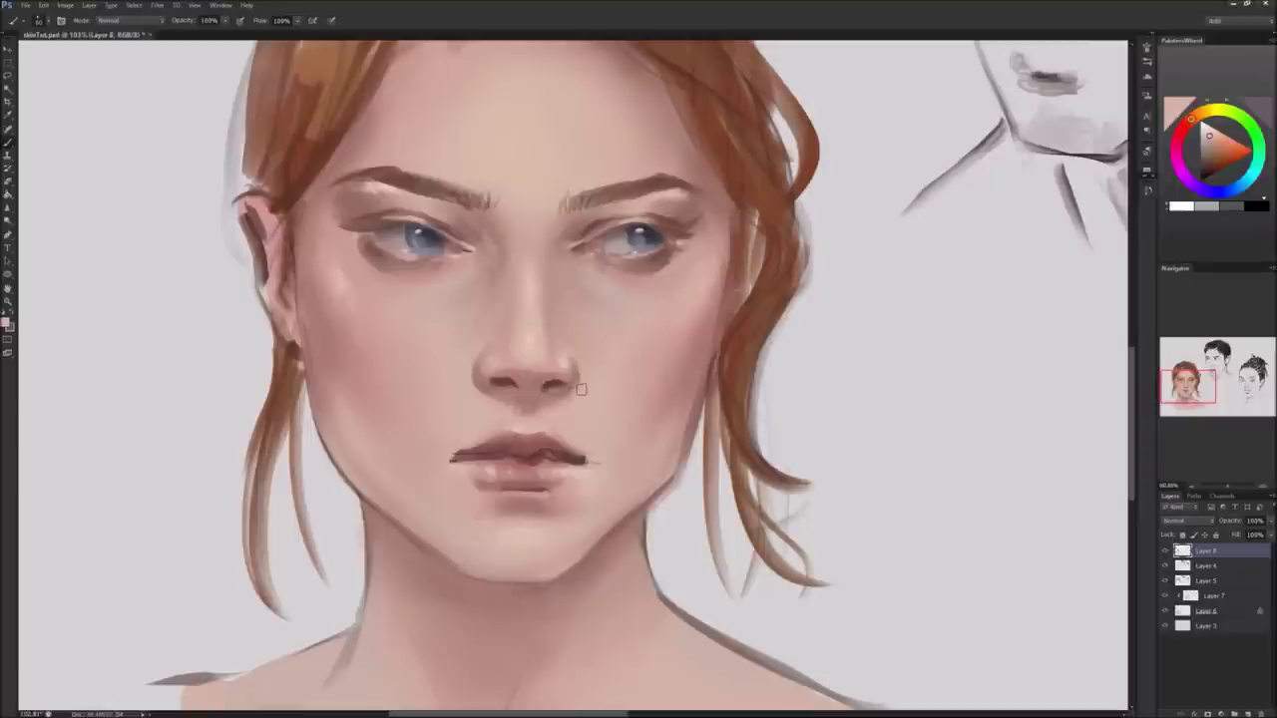
pyautogui.keyDown('alt'); pyautogui.click(479, 396); pyautogui.keyUp('alt')
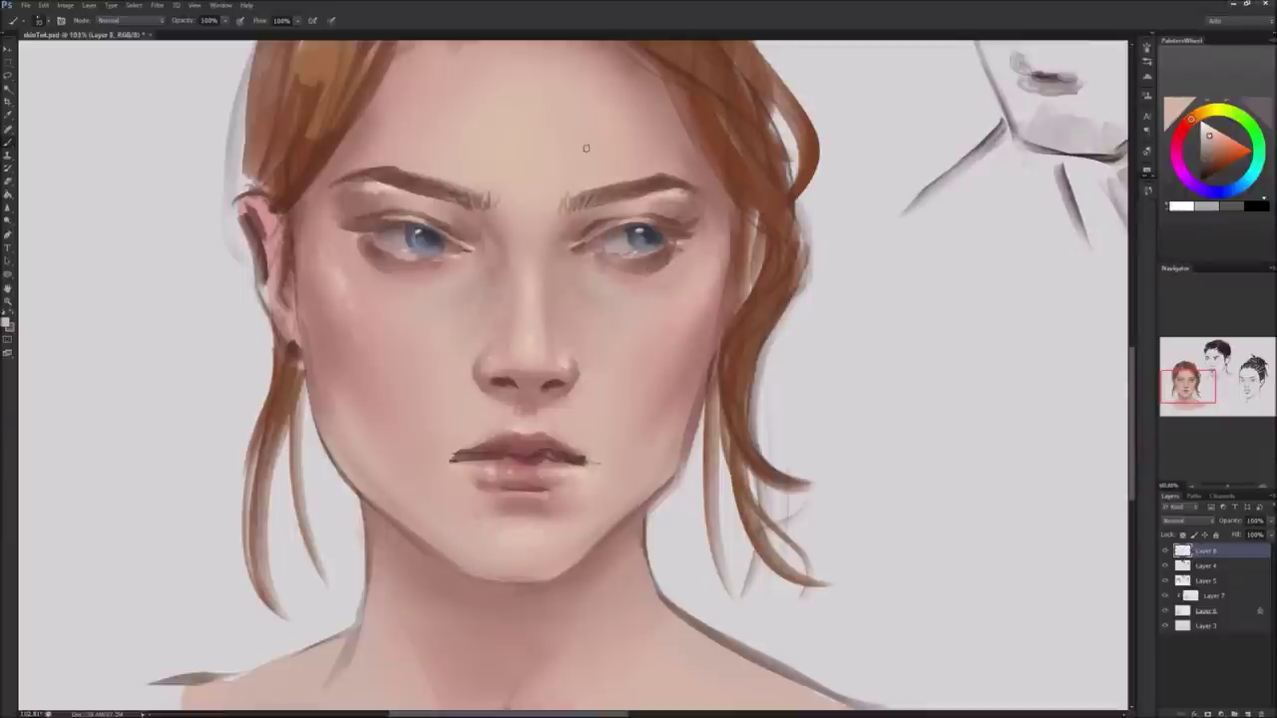
pyautogui.keyDown('alt'); pyautogui.click(569, 385); pyautogui.keyUp('alt')
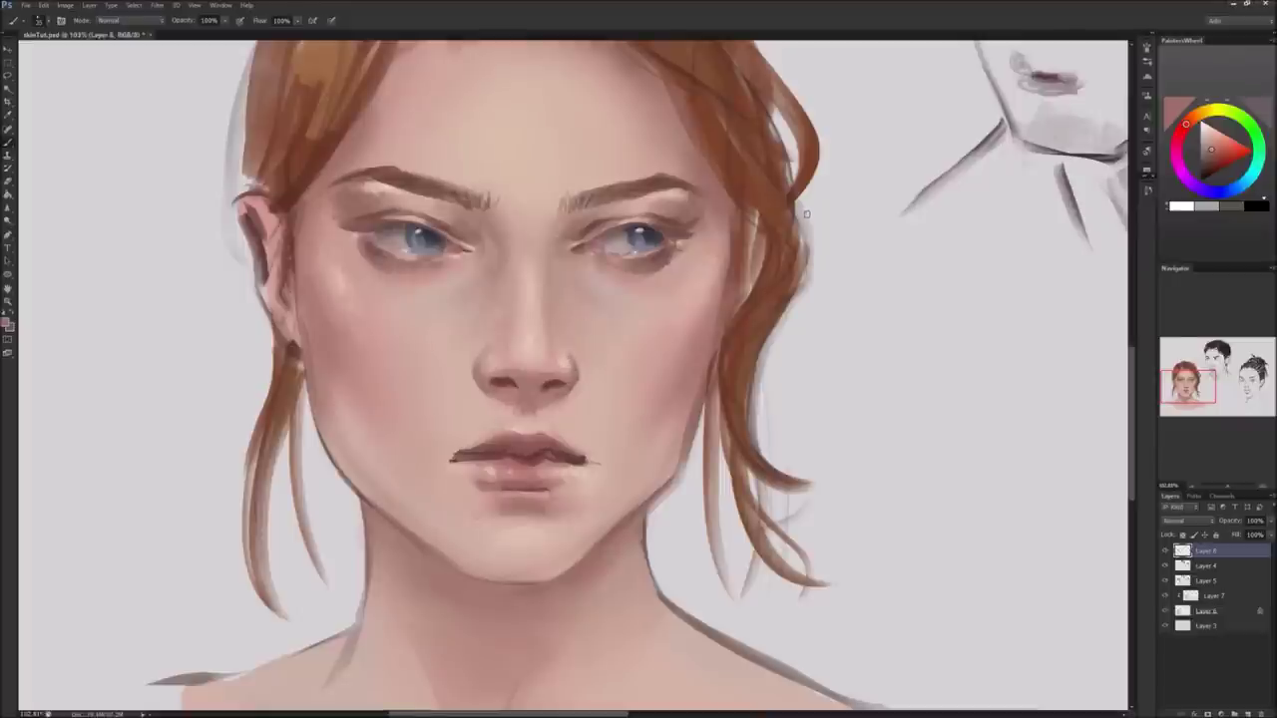
pyautogui.keyDown('alt'); pyautogui.click(548, 397); pyautogui.keyUp('alt')
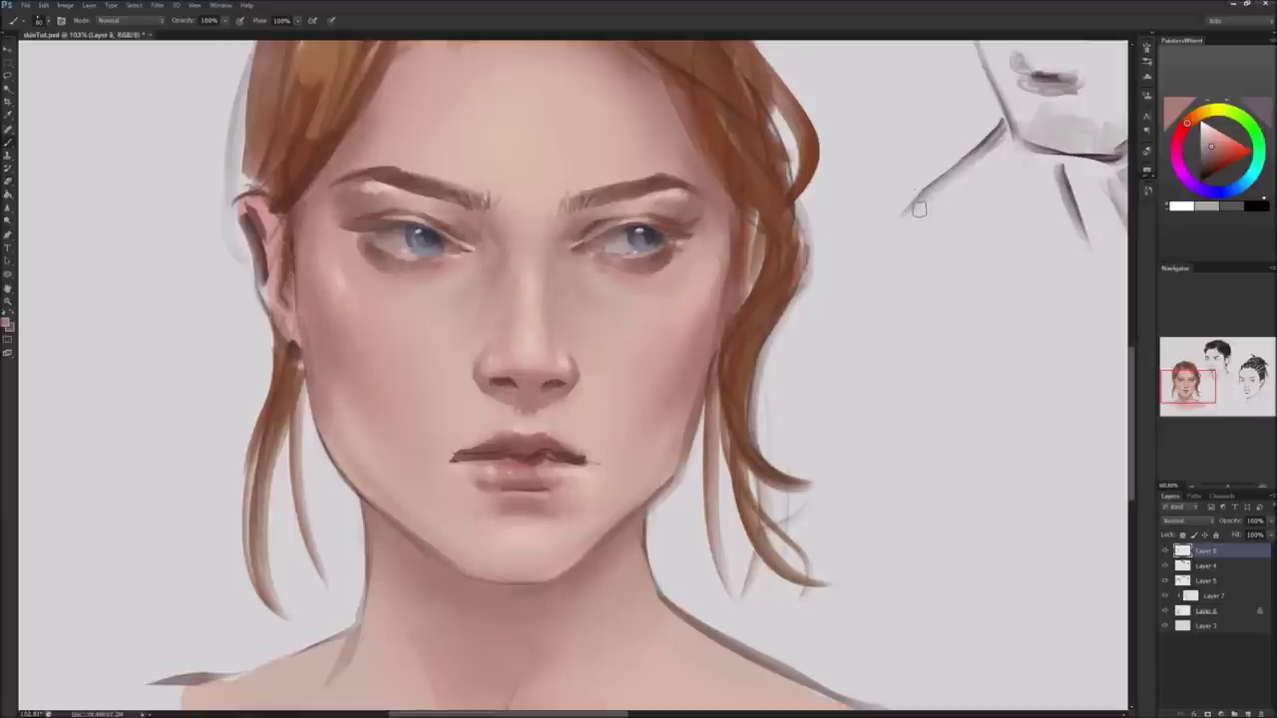
pyautogui.keyDown('alt'); pyautogui.click(530, 402); pyautogui.keyUp('alt')
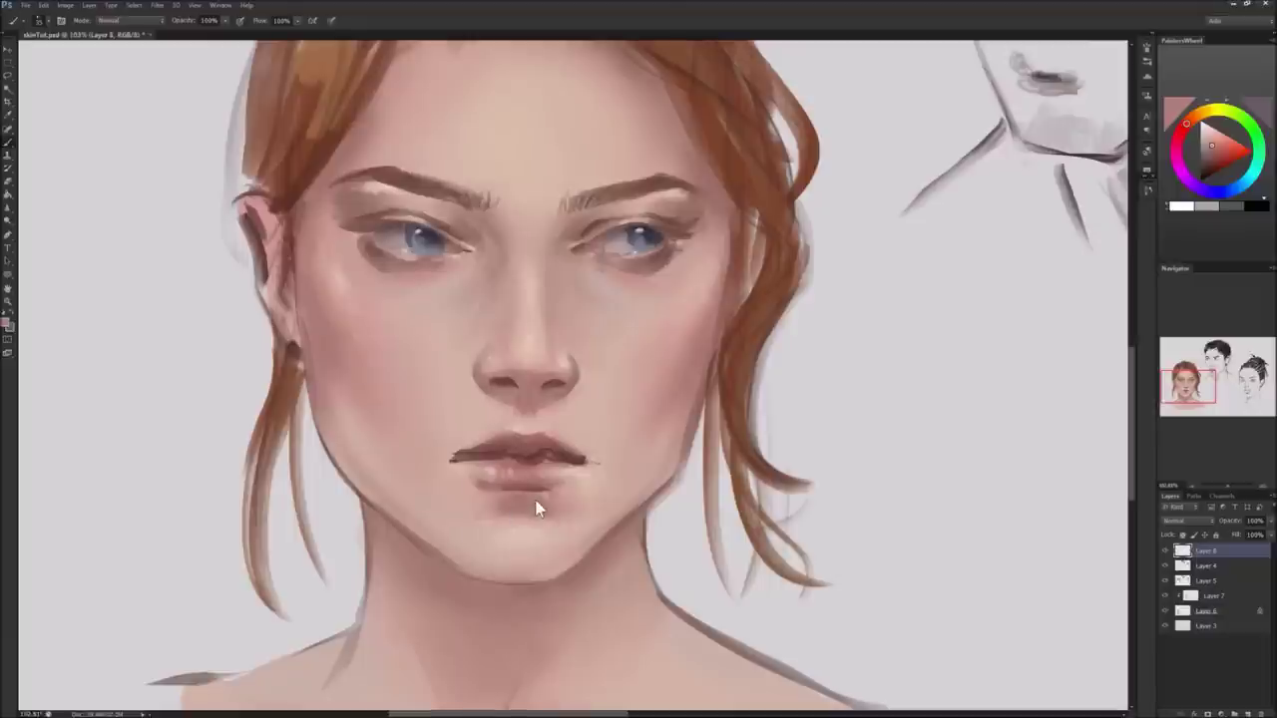
# Sample chin skin tones and repaint the nose bridge and tip shading toward the lip corner.
pyautogui.keyDown('alt'); pyautogui.click(485, 519); pyautogui.keyUp('alt')
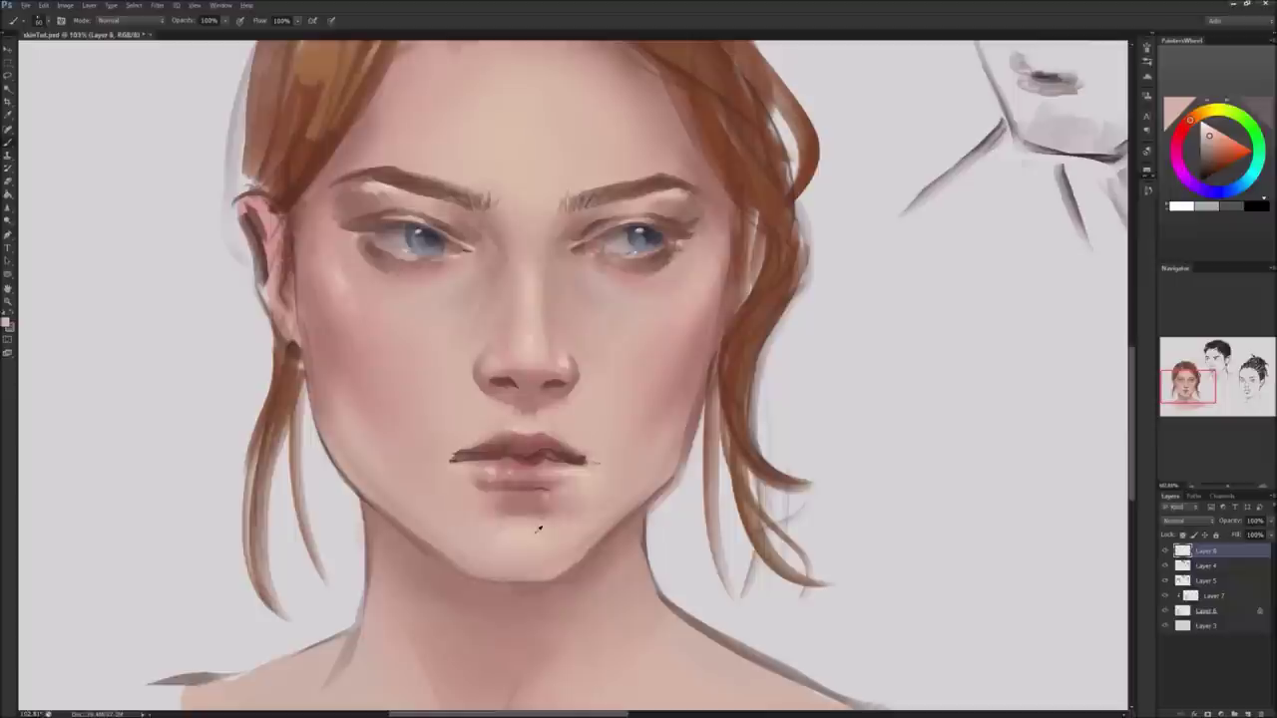
pyautogui.keyDown('alt'); pyautogui.click(604, 536); pyautogui.keyUp('alt')
pyautogui.moveTo(587, 315); pyautogui.dragTo(514, 372)
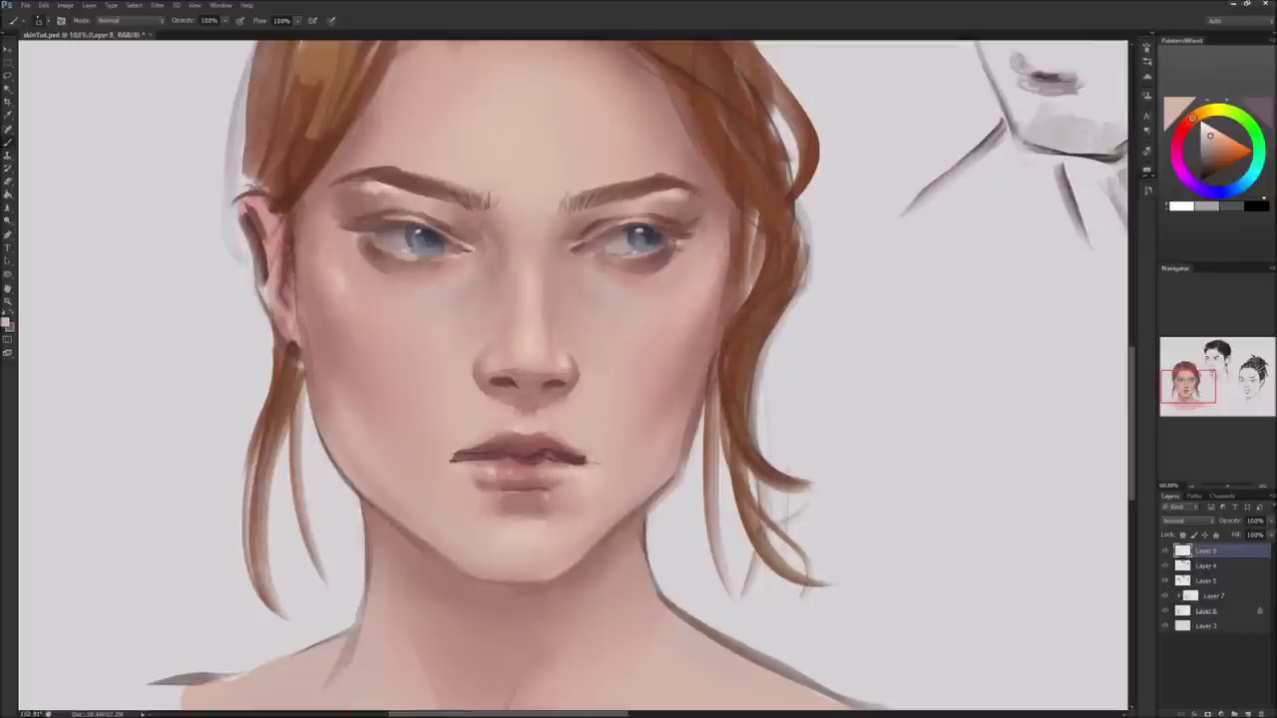
pyautogui.moveTo(578, 356); pyautogui.dragTo(595, 461)
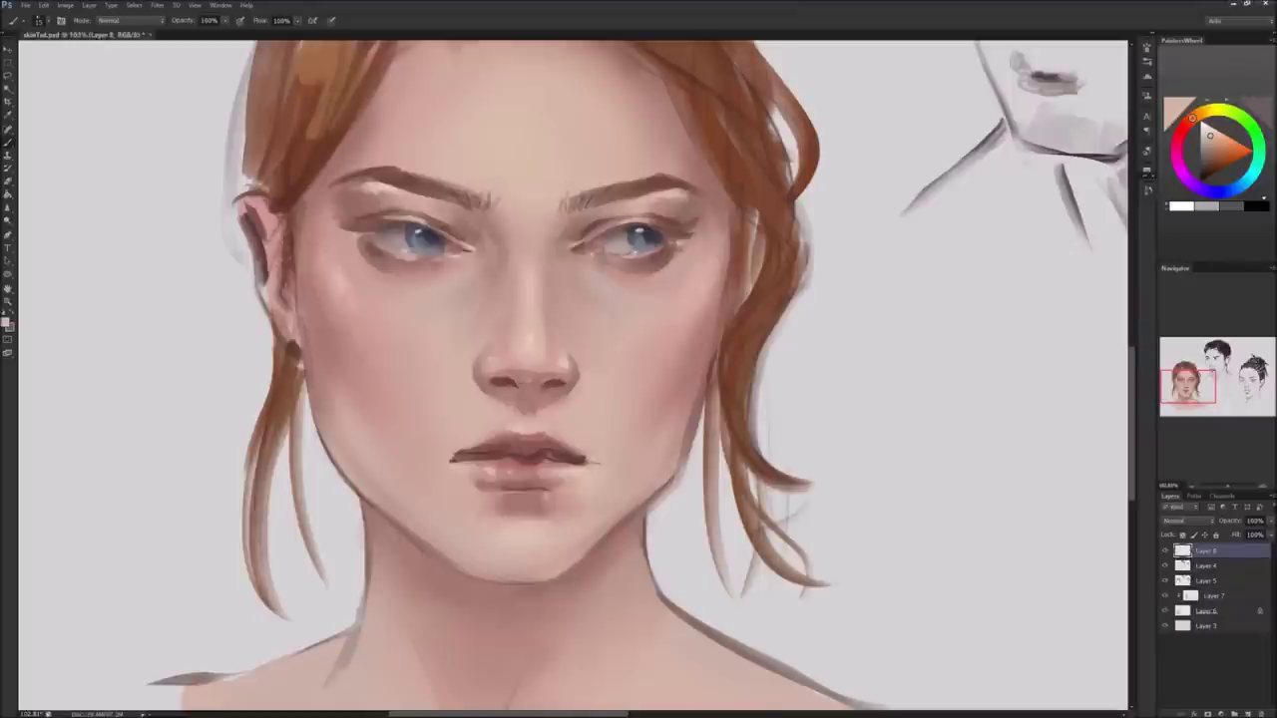
# Sample darker nose tones and light and dark pink lip tones around the lip corners.
pyautogui.keyDown('alt'); pyautogui.click(530, 382); pyautogui.keyUp('alt')
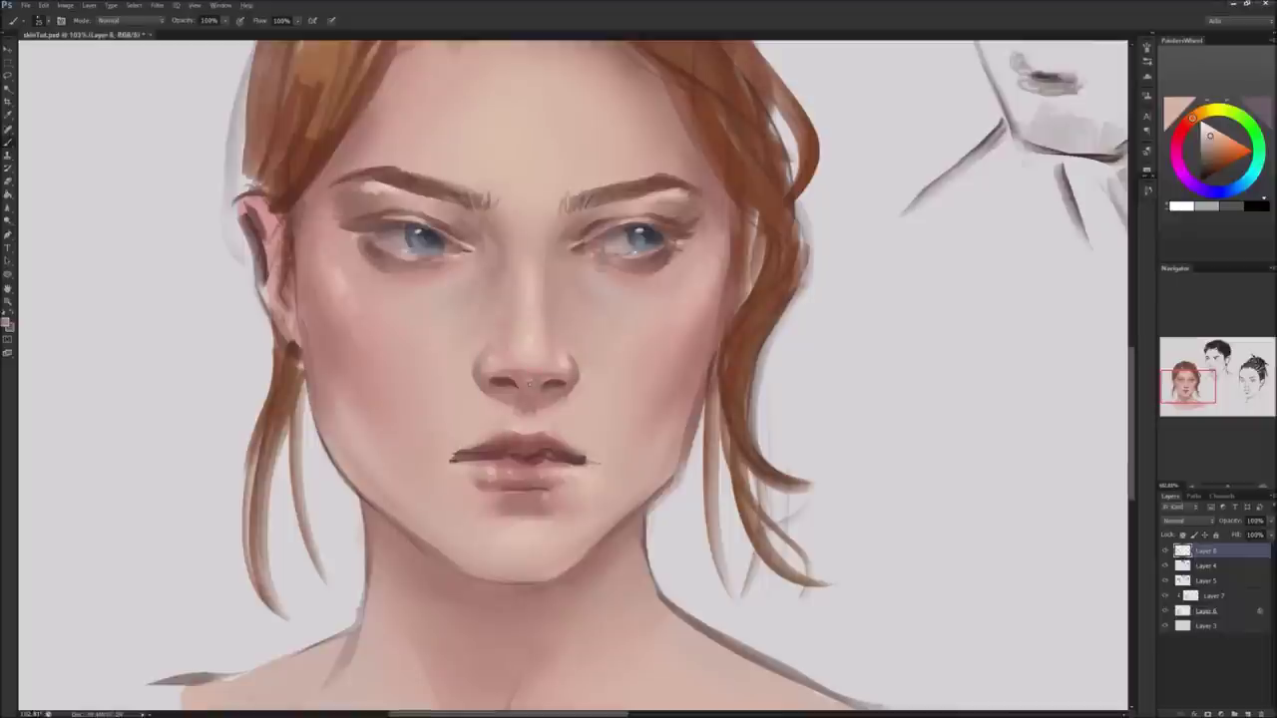
pyautogui.keyDown('alt'); pyautogui.click(530, 394); pyautogui.keyUp('alt')
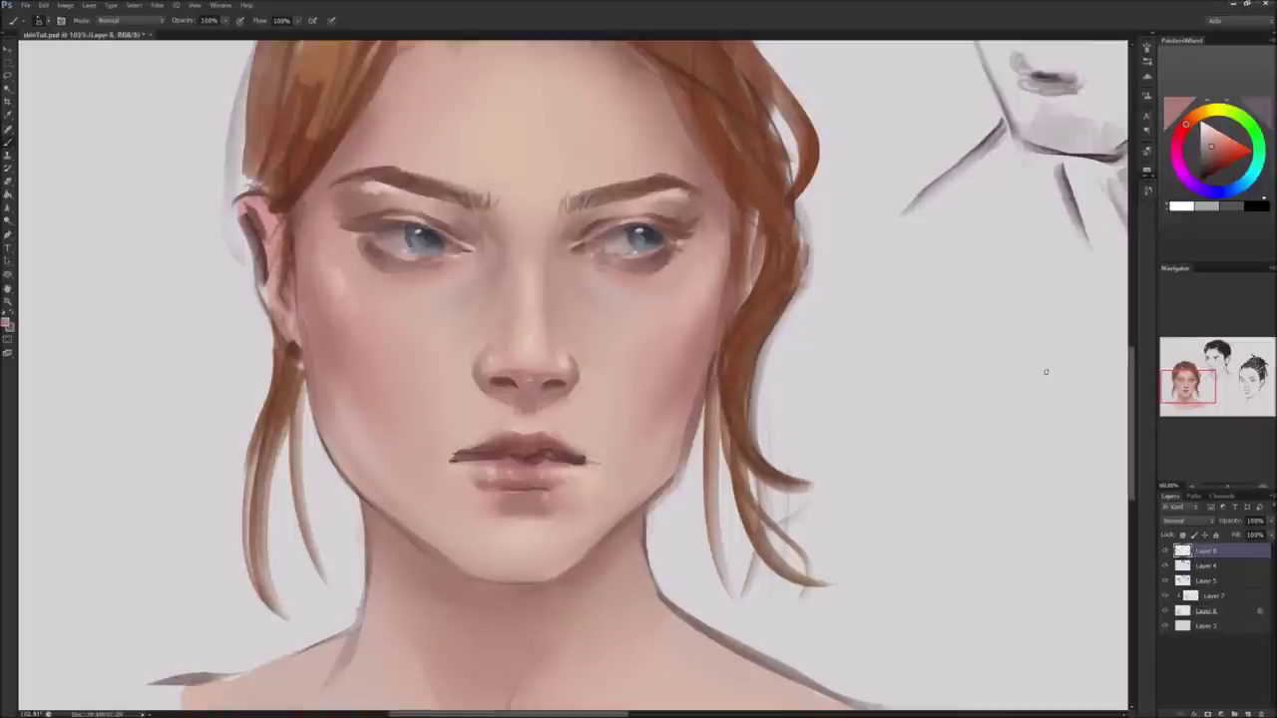
pyautogui.keyDown('alt'); pyautogui.click(501, 473); pyautogui.keyUp('alt')
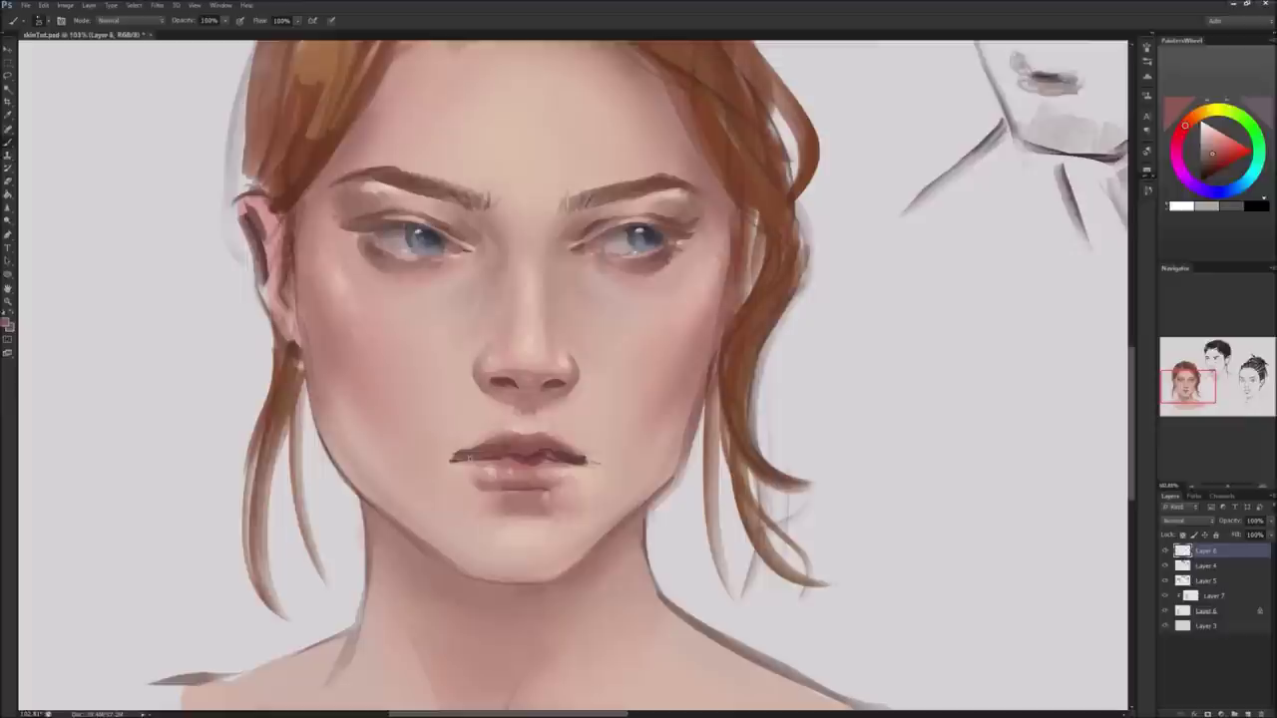
pyautogui.keyDown('alt'); pyautogui.click(470, 442); pyautogui.keyUp('alt')
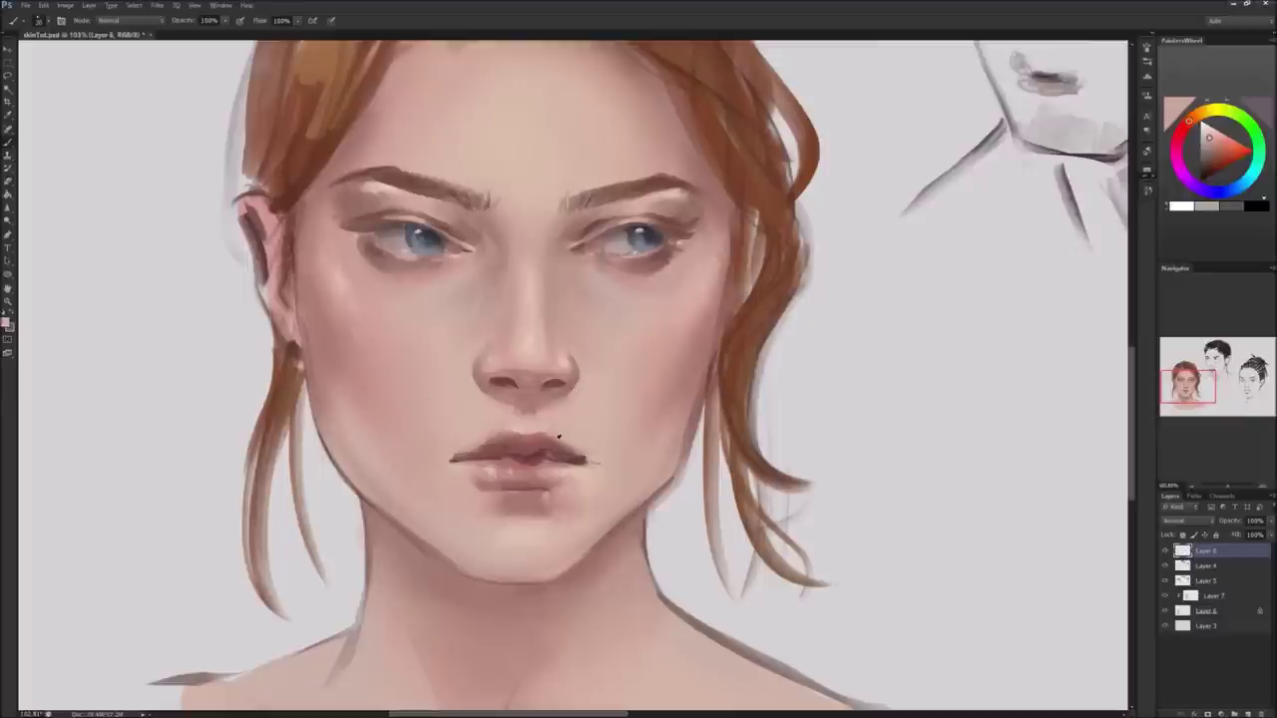
pyautogui.keyDown('alt'); pyautogui.click(554, 442); pyautogui.keyUp('alt')
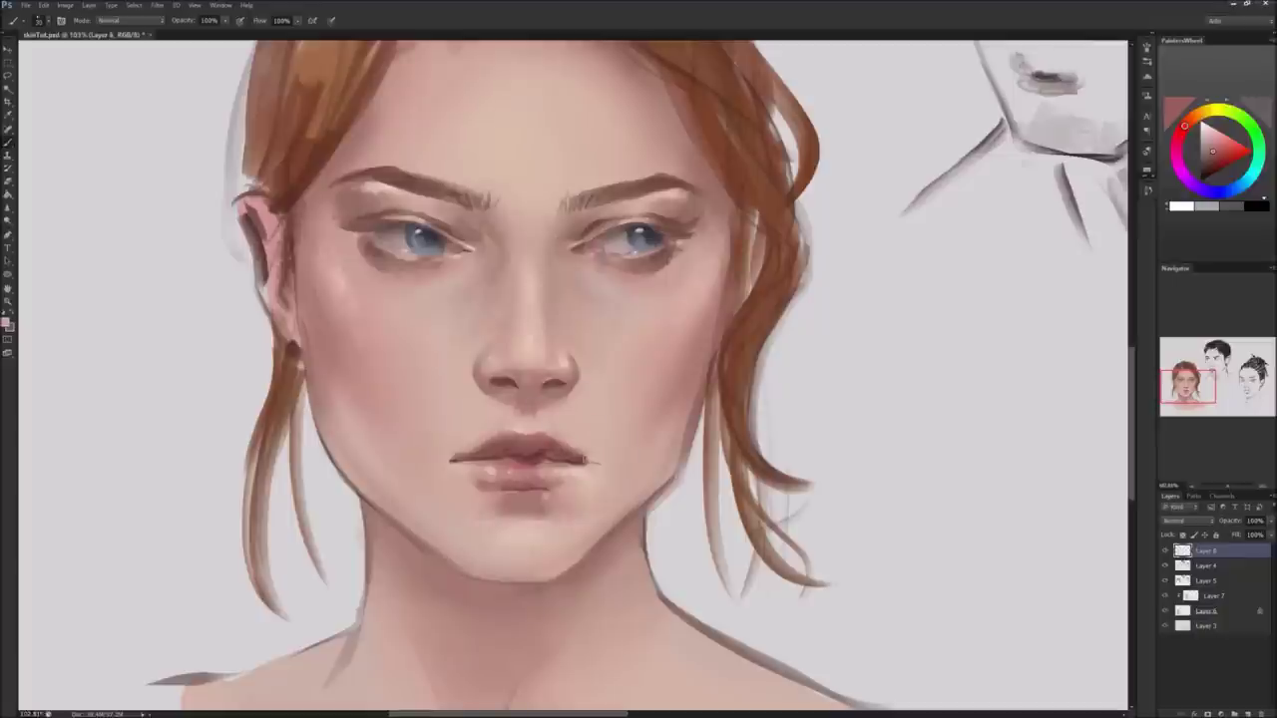
pyautogui.keyDown('alt'); pyautogui.click(579, 449); pyautogui.keyUp('alt')
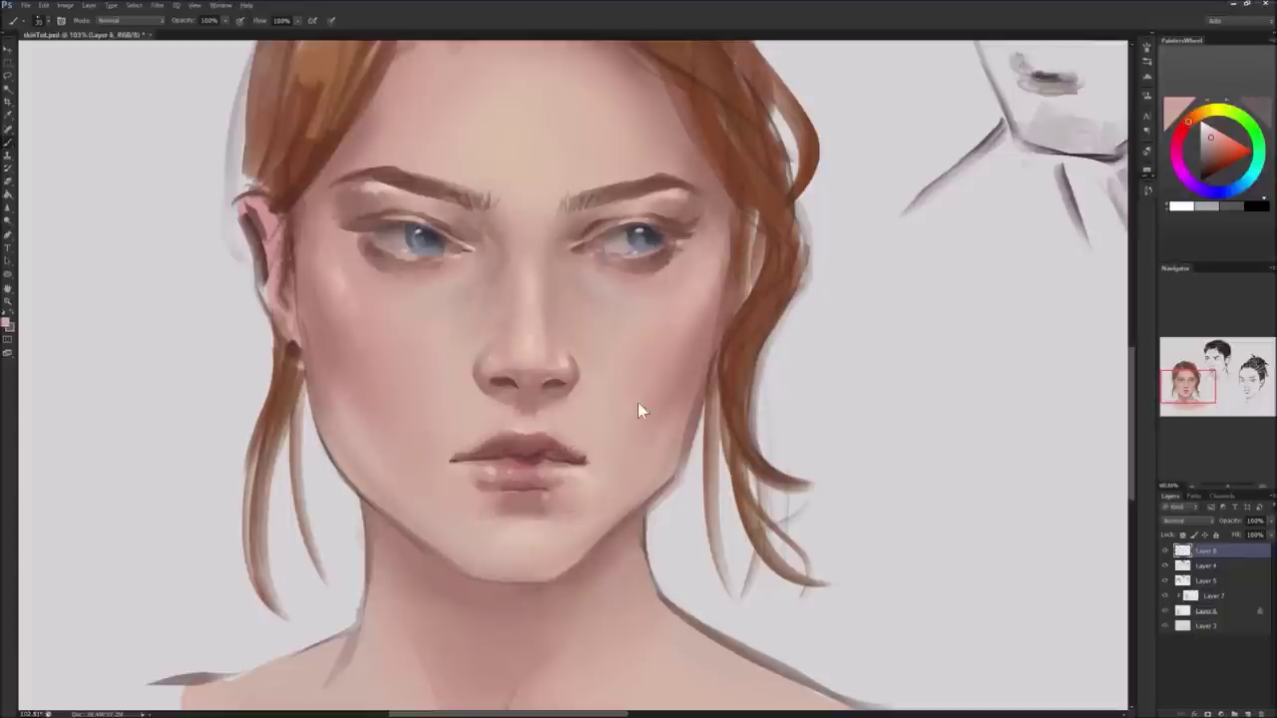
pyautogui.keyDown('alt'); pyautogui.click(447, 467); pyautogui.keyUp('alt')
pyautogui.keyDown('alt'); pyautogui.click(461, 450); pyautogui.keyUp('alt')
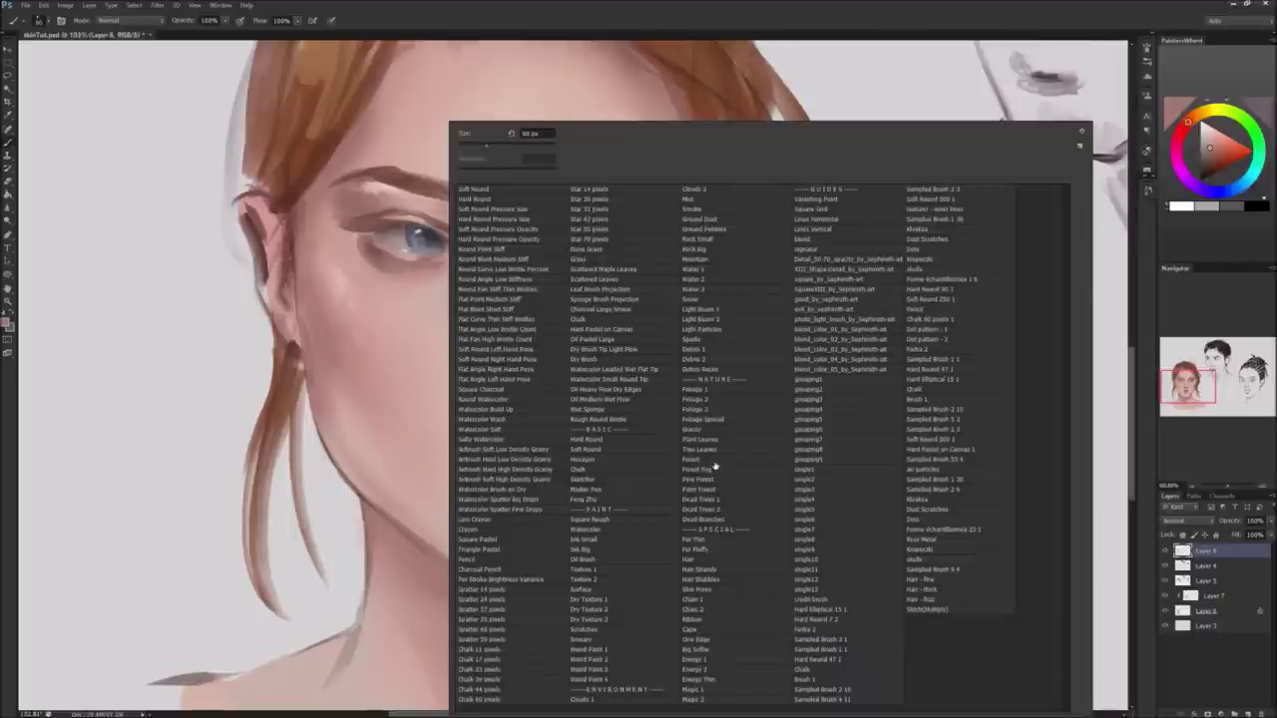
# Switch to the Soft Round brush preset and shrink it to about 35 px.
pyautogui.rightClick(454, 499)
pyautogui.click(586, 449)
pyautogui.click(810, 38)
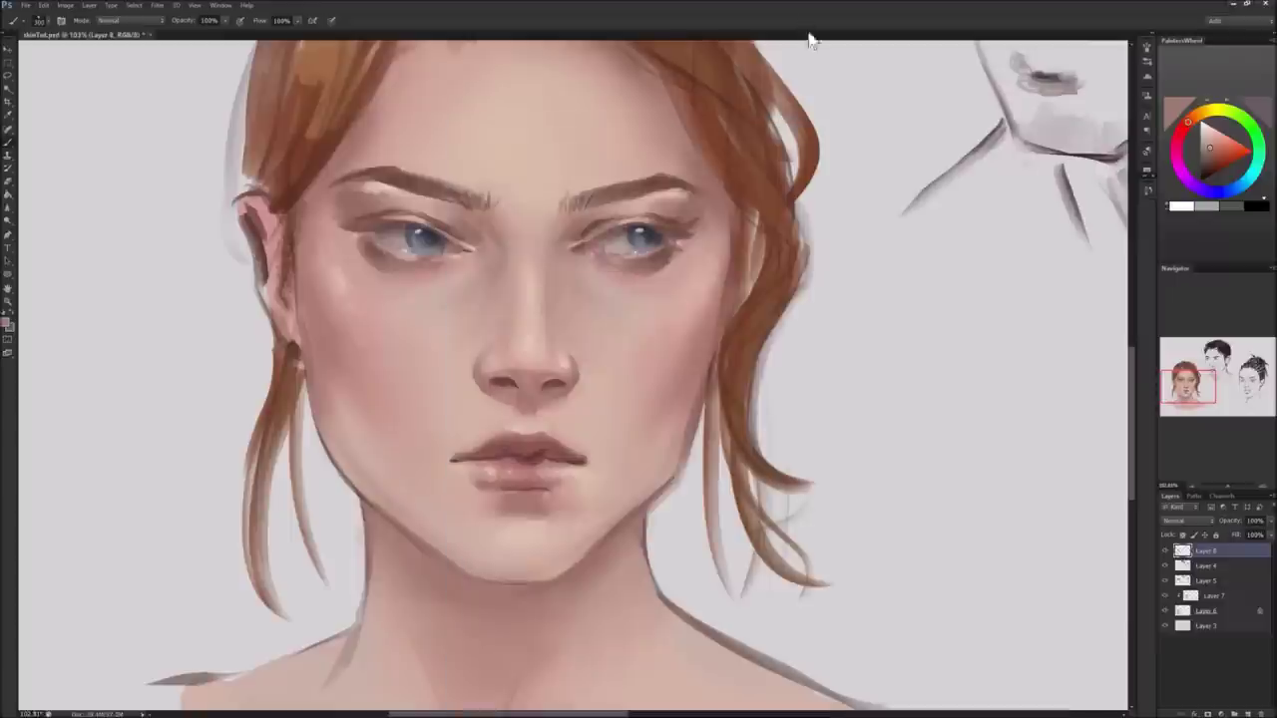
pyautogui.press('[')
pyautogui.press('[')
pyautogui.press('[')
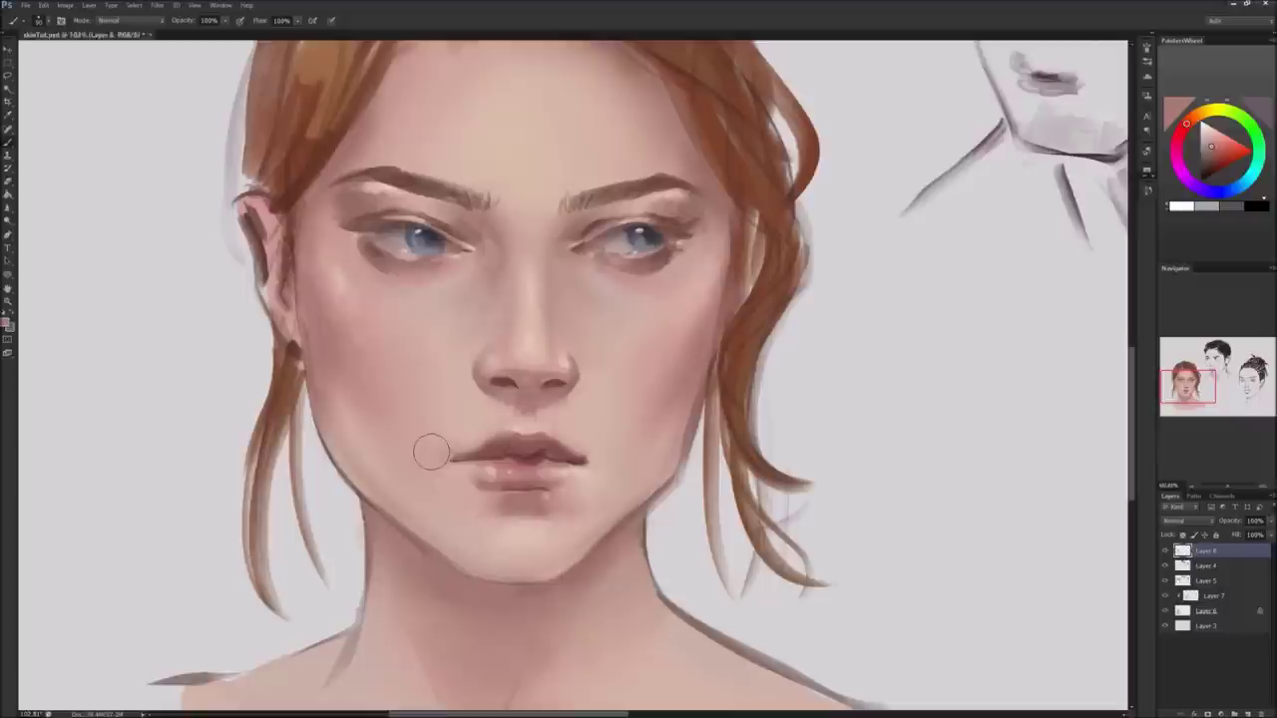
# Sample pale peach skin and lip tones around the lip corners and upper lip.
pyautogui.keyDown('alt'); pyautogui.click(599, 444); pyautogui.keyUp('alt')
pyautogui.keyDown('alt'); pyautogui.click(609, 471); pyautogui.keyUp('alt')
pyautogui.keyDown('alt'); pyautogui.click(467, 432); pyautogui.keyUp('alt')
pyautogui.keyDown('alt'); pyautogui.click(436, 462); pyautogui.keyUp('alt')
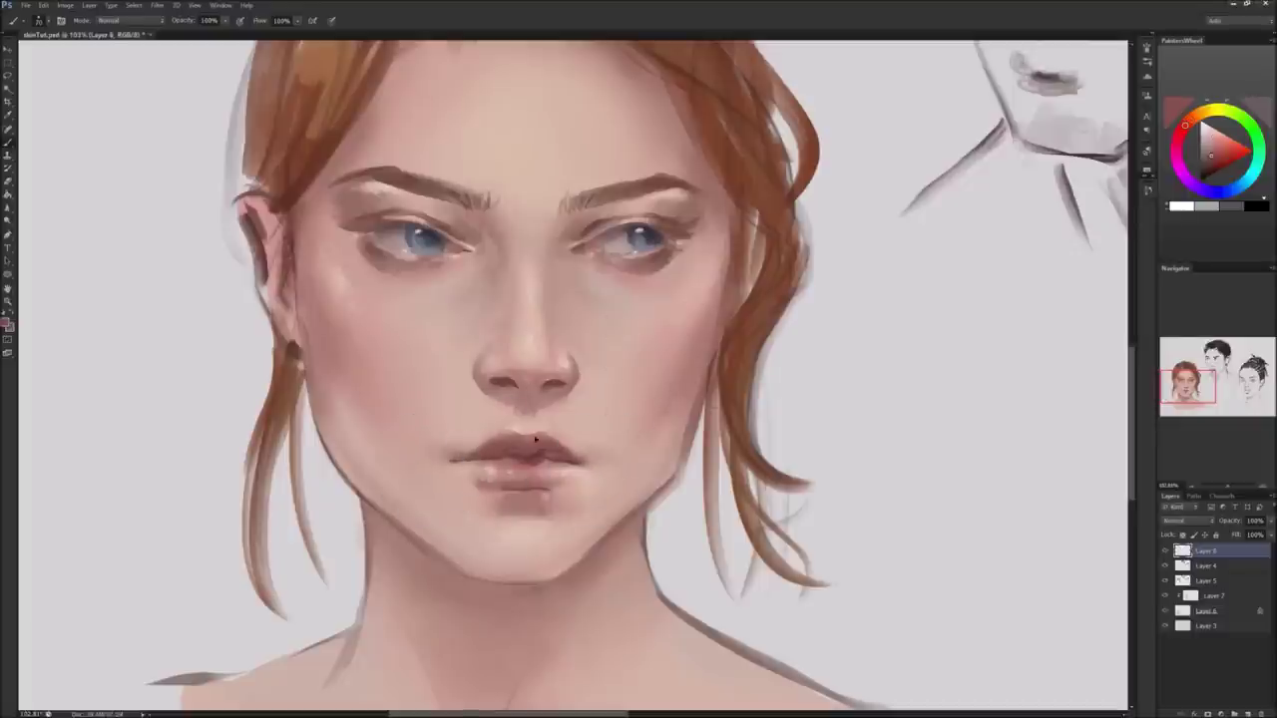
pyautogui.keyDown('alt'); pyautogui.click(463, 440); pyautogui.keyUp('alt')
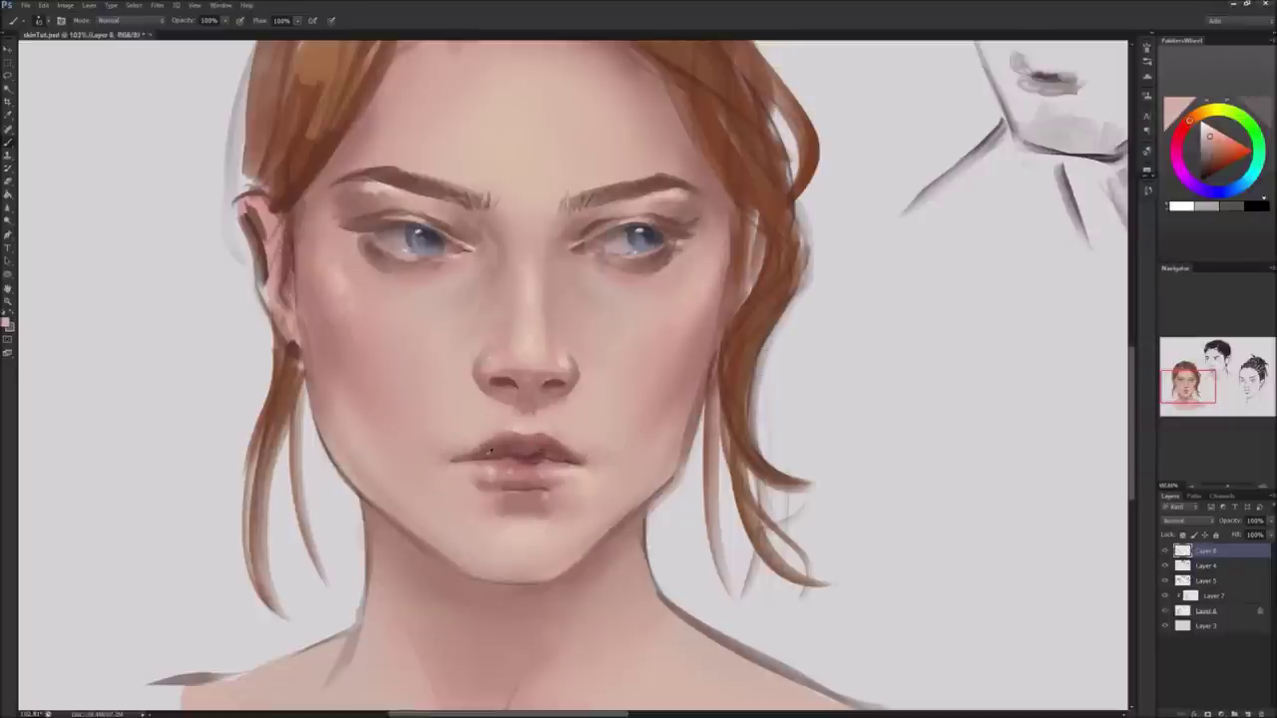
pyautogui.keyDown('alt'); pyautogui.click(484, 447); pyautogui.keyUp('alt')
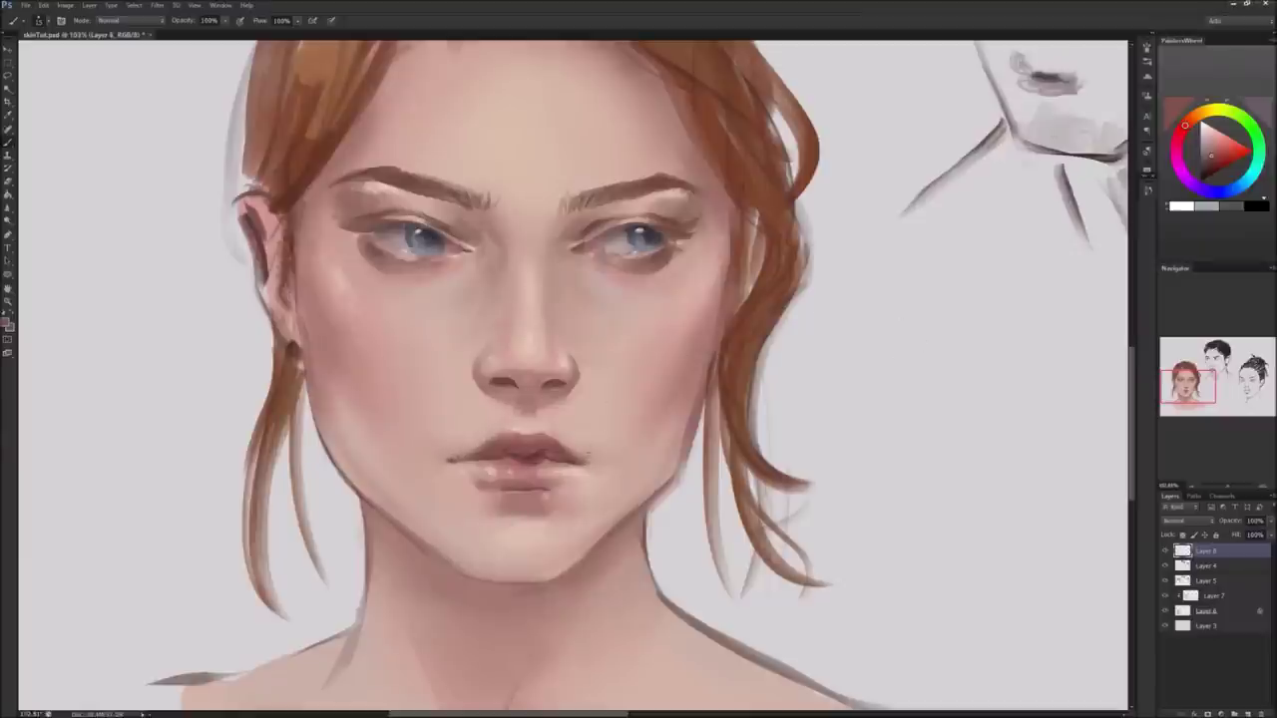
pyautogui.keyDown('alt'); pyautogui.click(541, 466); pyautogui.keyUp('alt')
pyautogui.keyDown('alt'); pyautogui.click(524, 456); pyautogui.keyUp('alt')
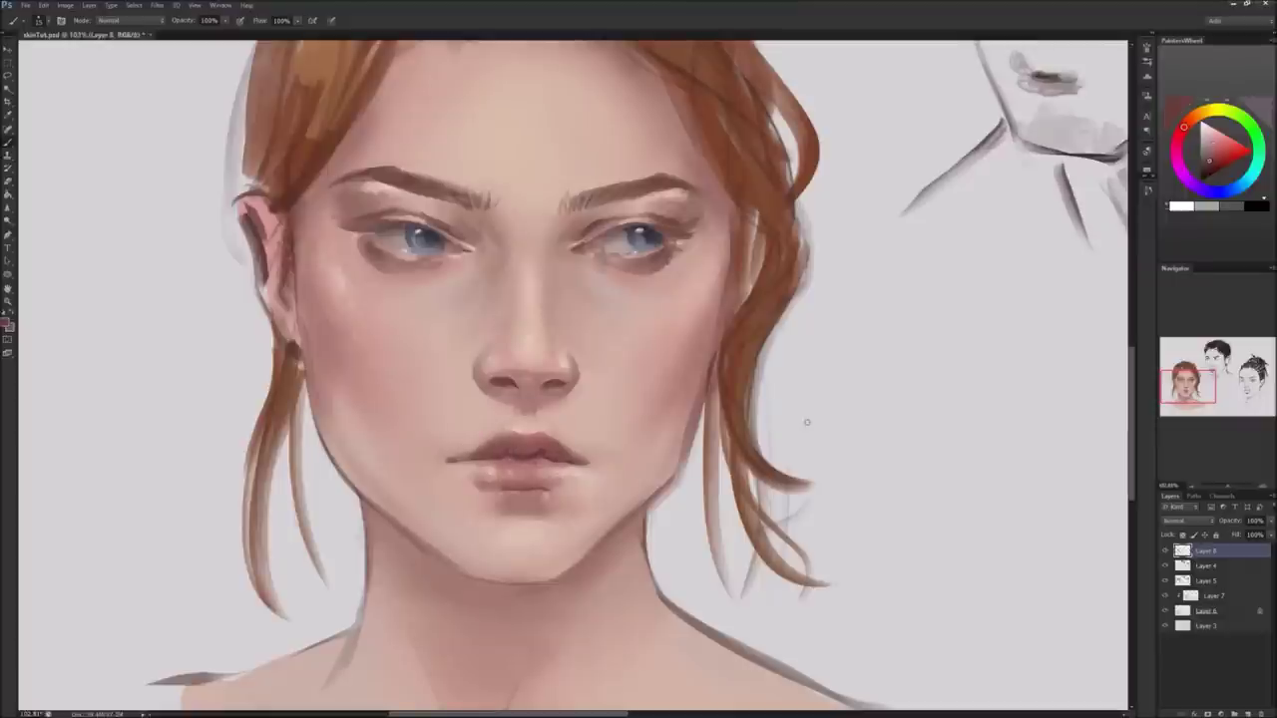
pyautogui.keyDown('alt'); pyautogui.click(530, 423); pyautogui.keyUp('alt')
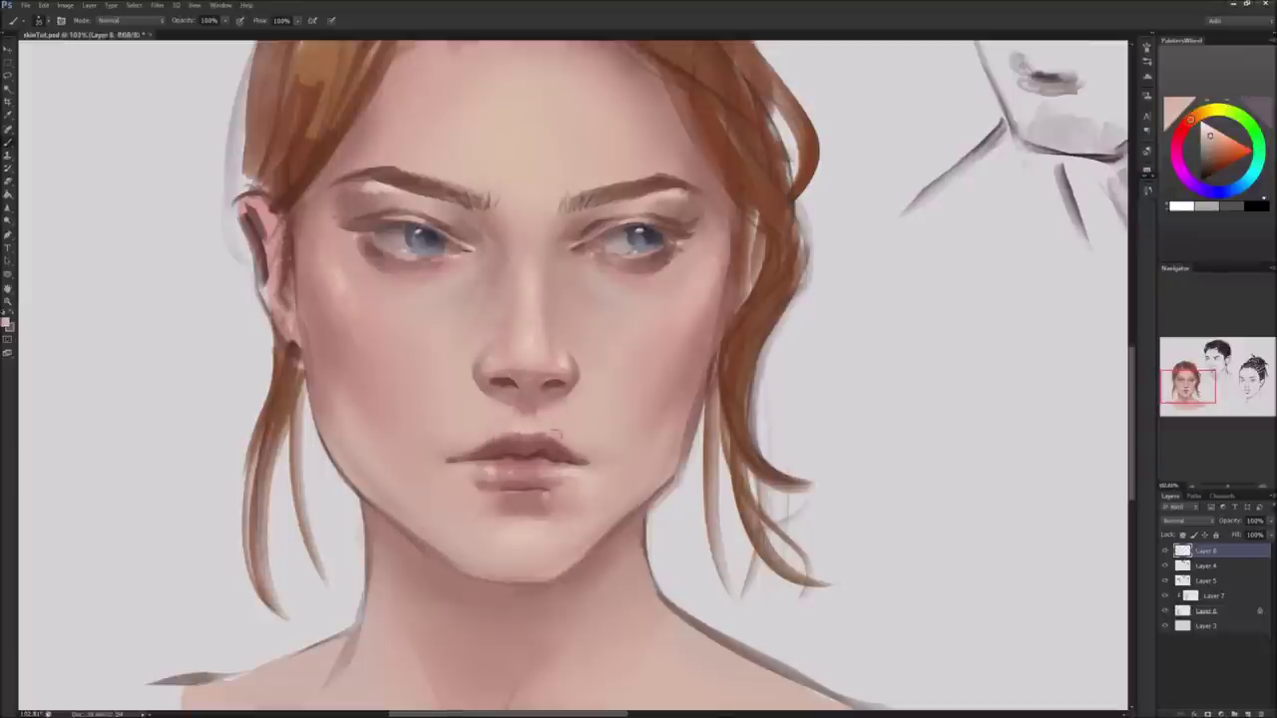
pyautogui.keyDown('alt'); pyautogui.click(559, 450); pyautogui.keyUp('alt')
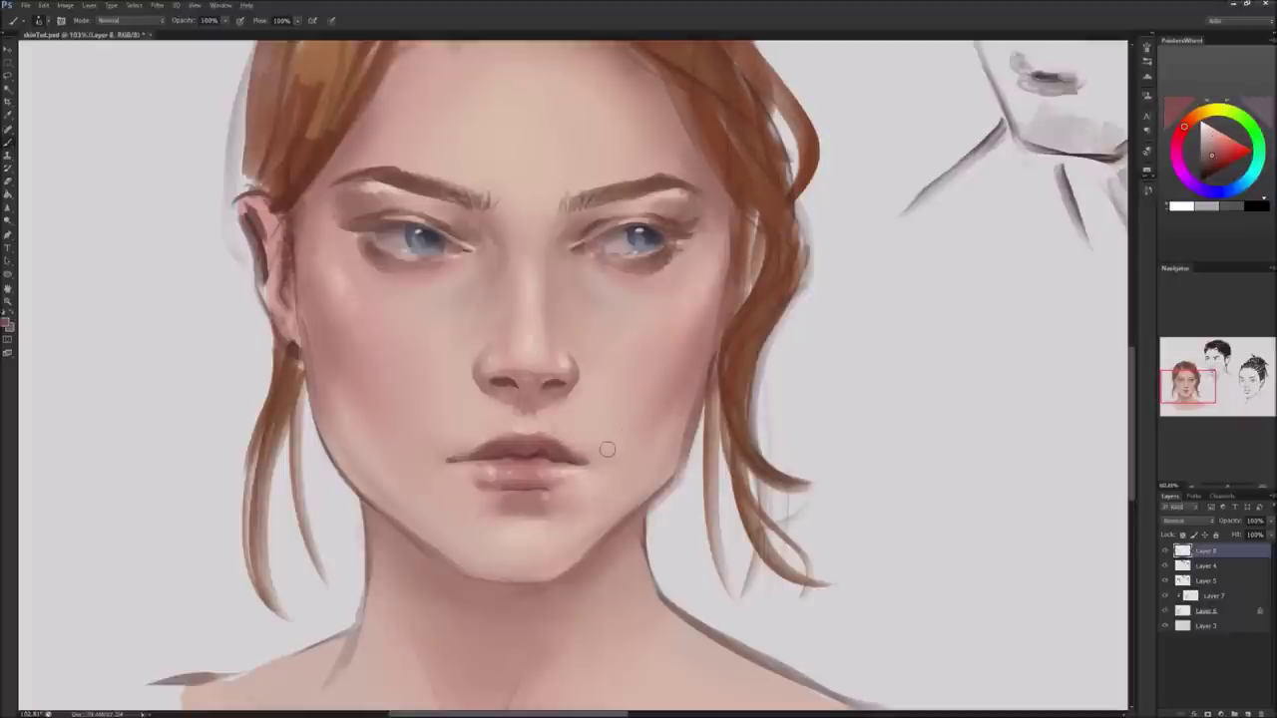
pyautogui.keyDown('alt'); pyautogui.click(448, 466); pyautogui.keyUp('alt')
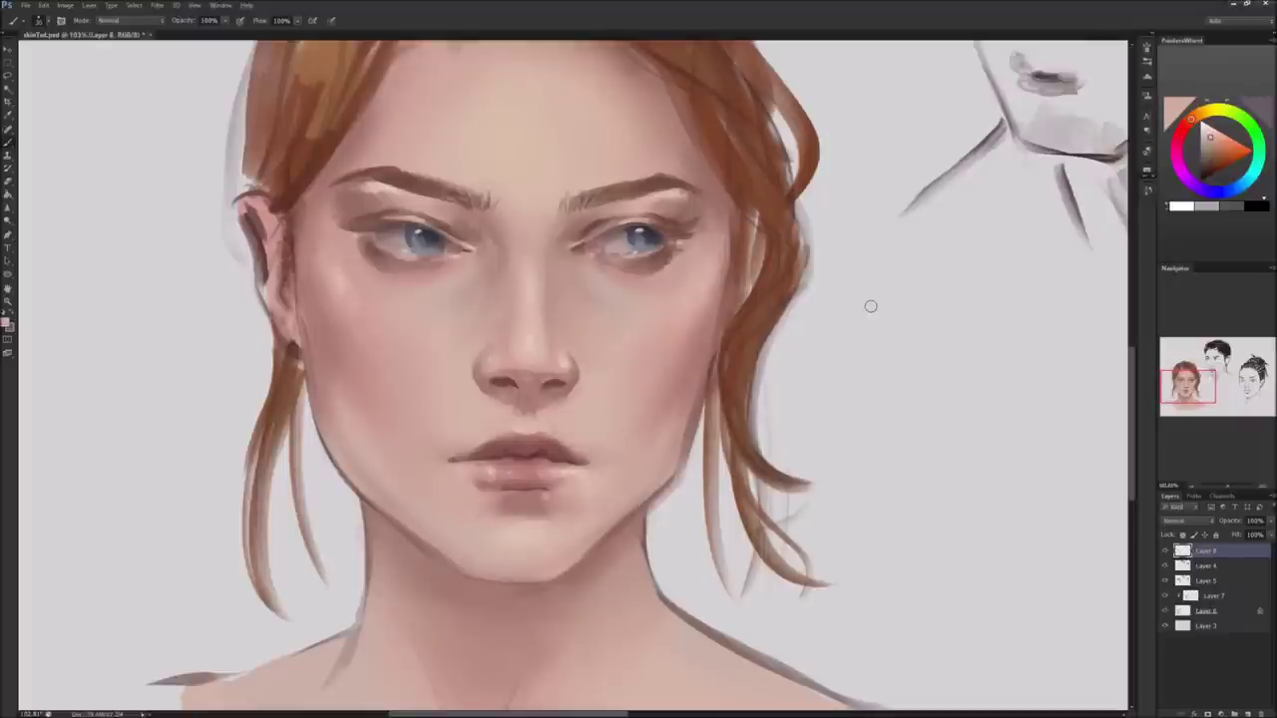
pyautogui.keyDown('alt'); pyautogui.click(543, 452); pyautogui.keyUp('alt')
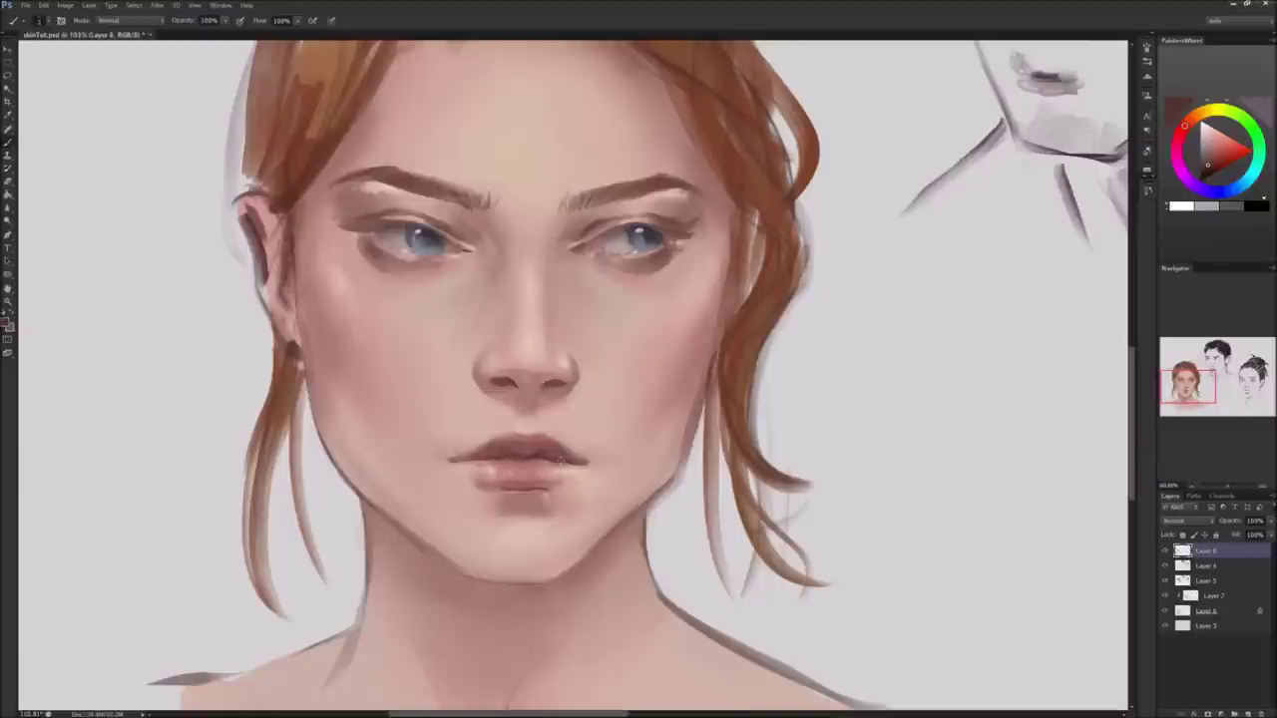
# Darken the lip line, lighten the upper lip's lower edge, and add a darker lower-lip mark.
pyautogui.click(1206, 167)
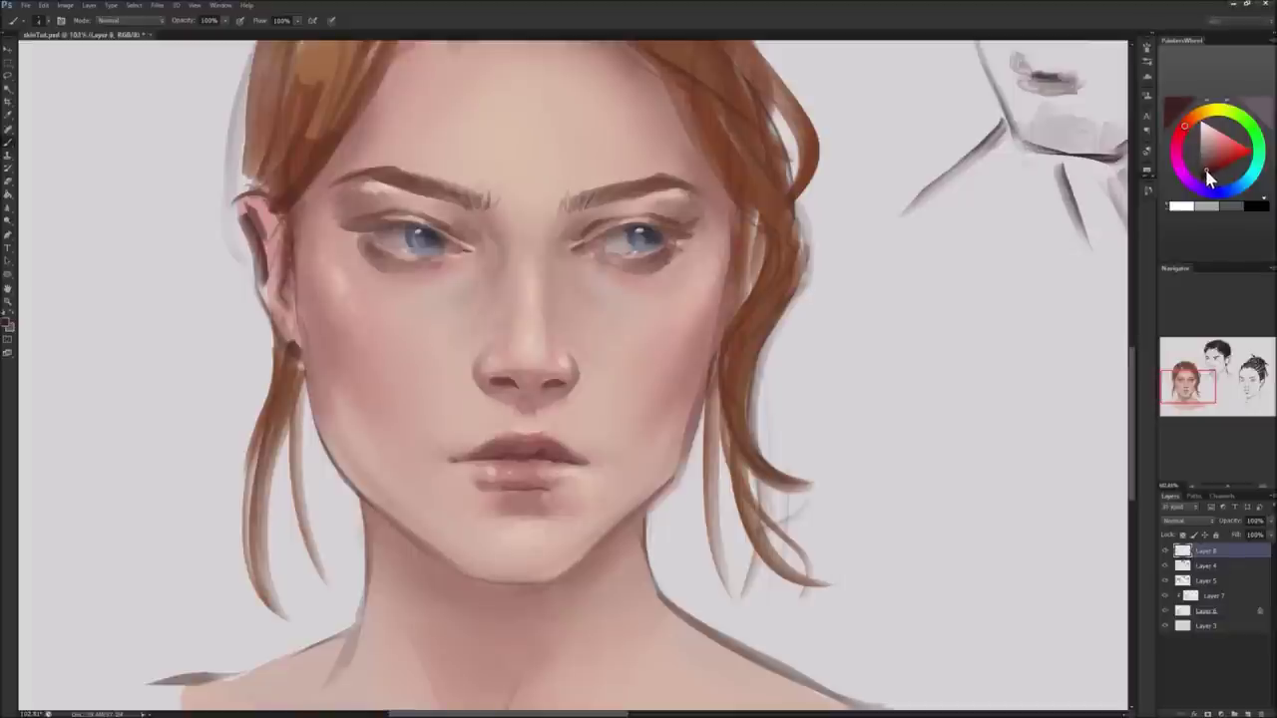
pyautogui.moveTo(496, 457); pyautogui.dragTo(516, 456)
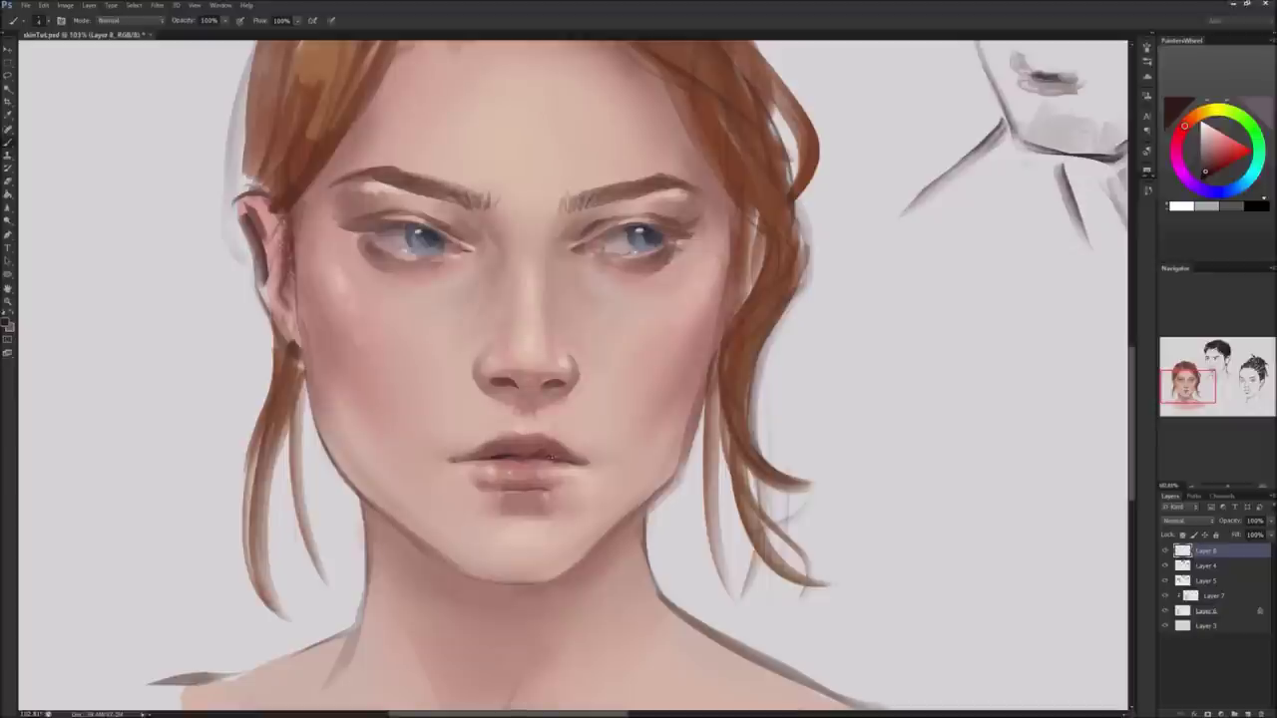
pyautogui.moveTo(548, 457); pyautogui.dragTo(558, 454)
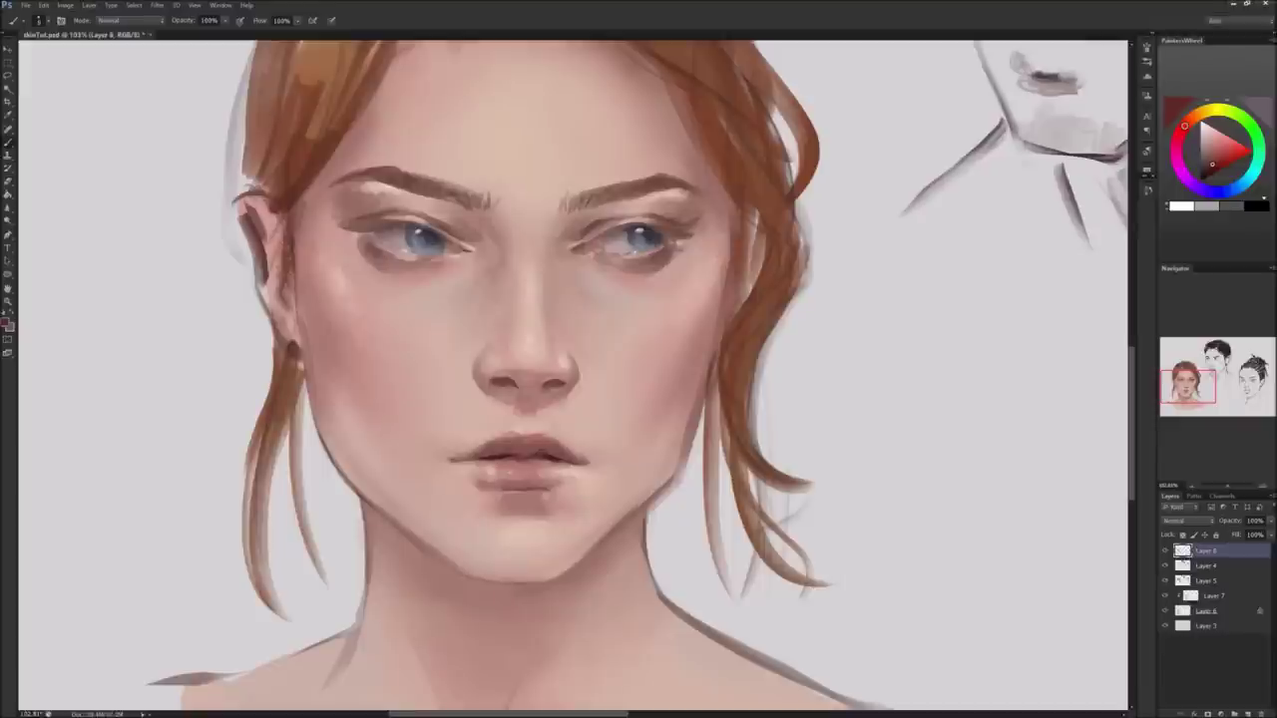
pyautogui.moveTo(535, 462); pyautogui.dragTo(558, 462)
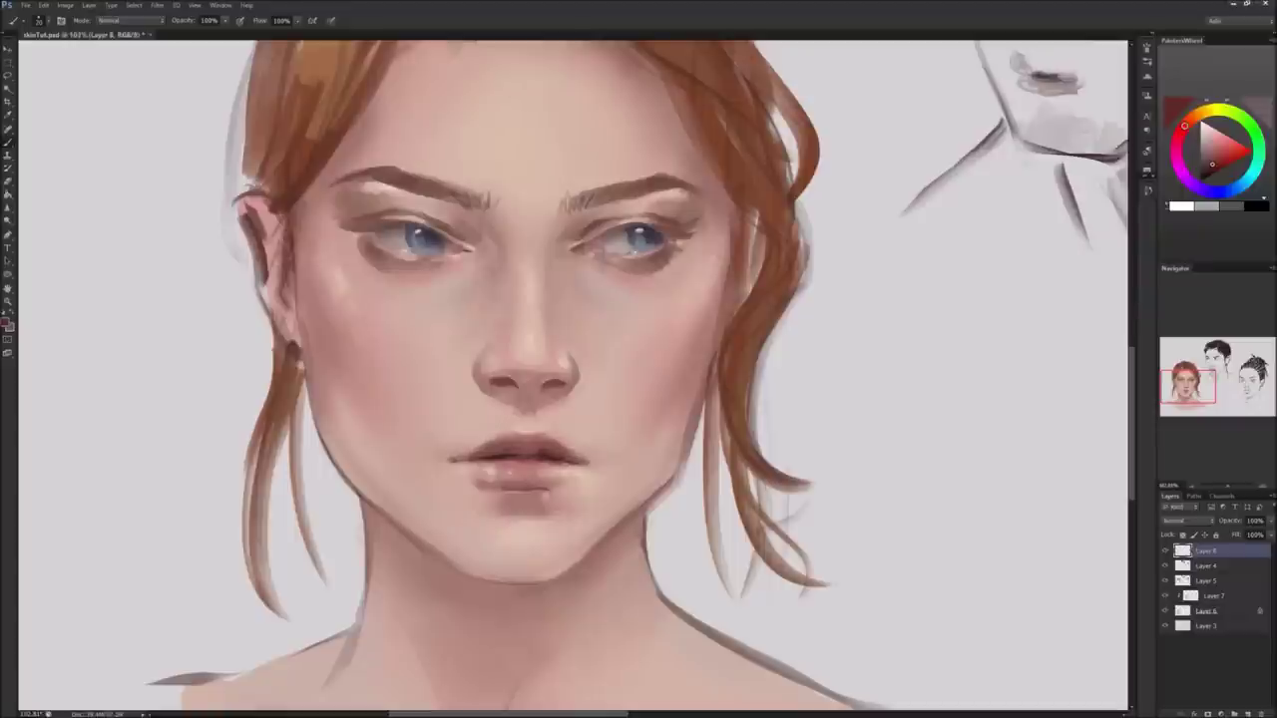
# Resample lip and face tones, shifting the colour from reddish-brown to a muted pink.
pyautogui.keyDown('alt'); pyautogui.click(545, 464); pyautogui.keyUp('alt')
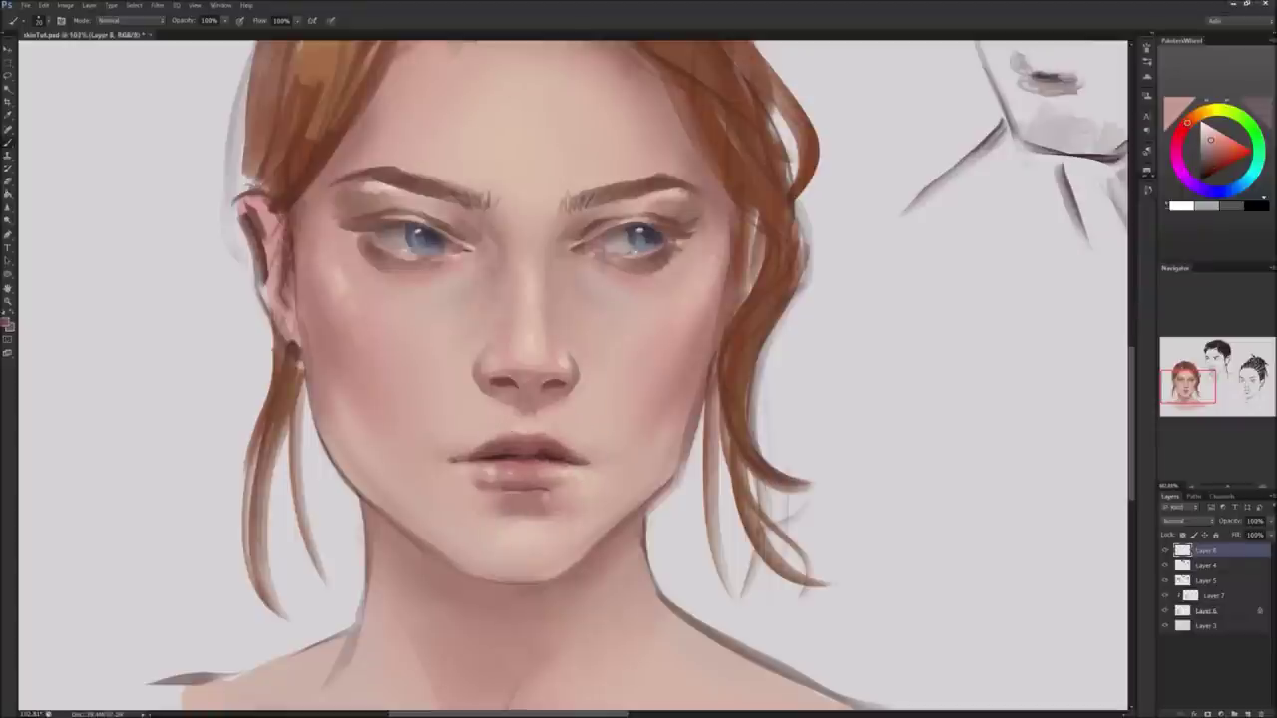
pyautogui.keyDown('alt'); pyautogui.click(745, 436); pyautogui.keyUp('alt')
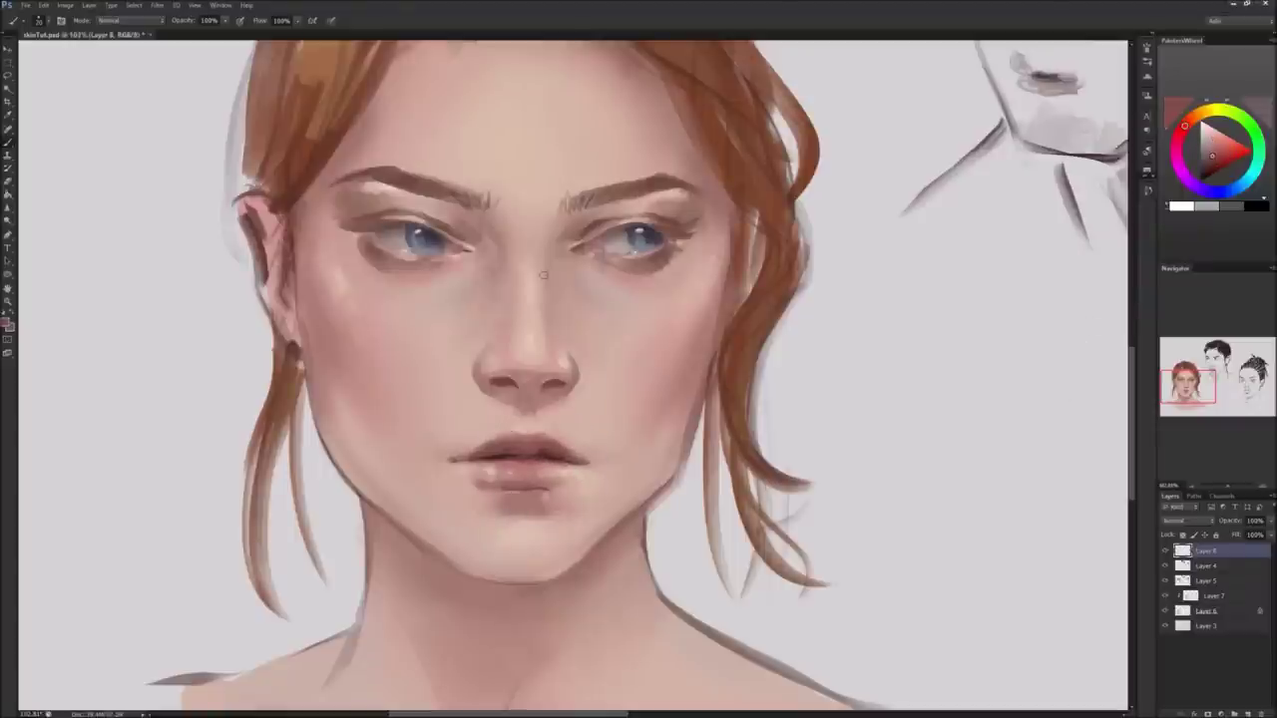
pyautogui.click(1182, 131)
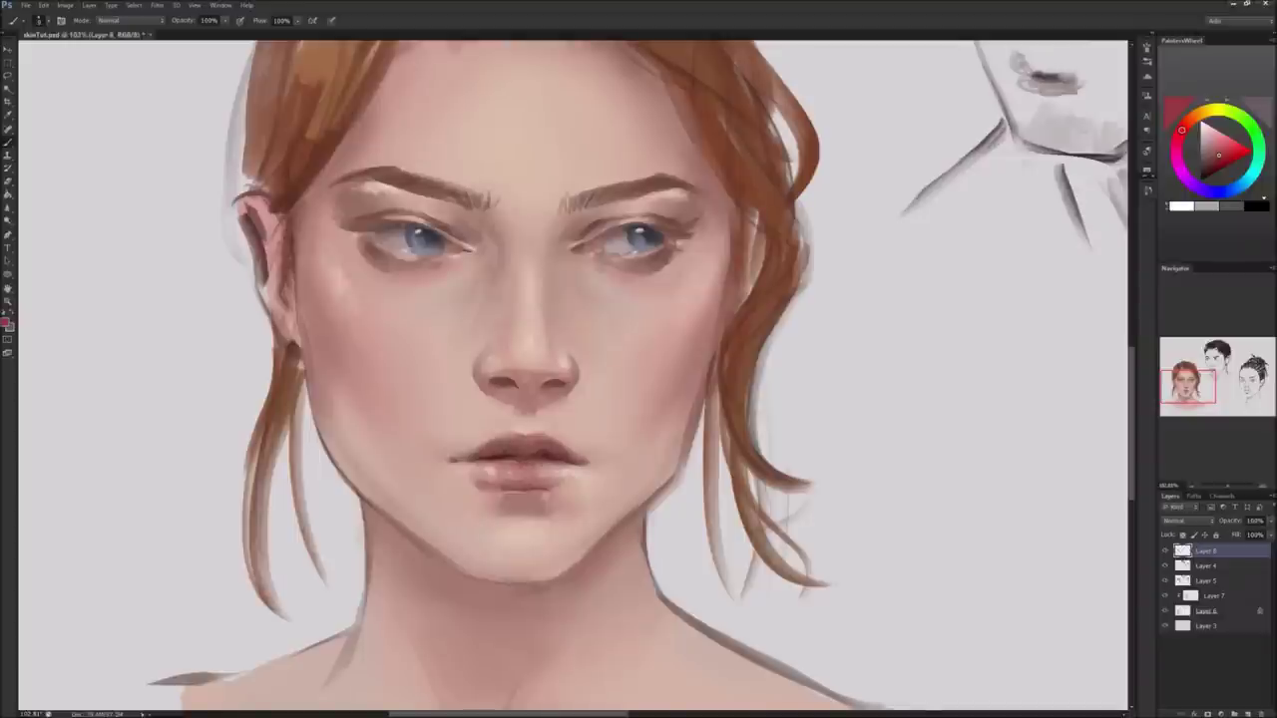
pyautogui.keyDown('alt'); pyautogui.click(522, 434); pyautogui.keyUp('alt')
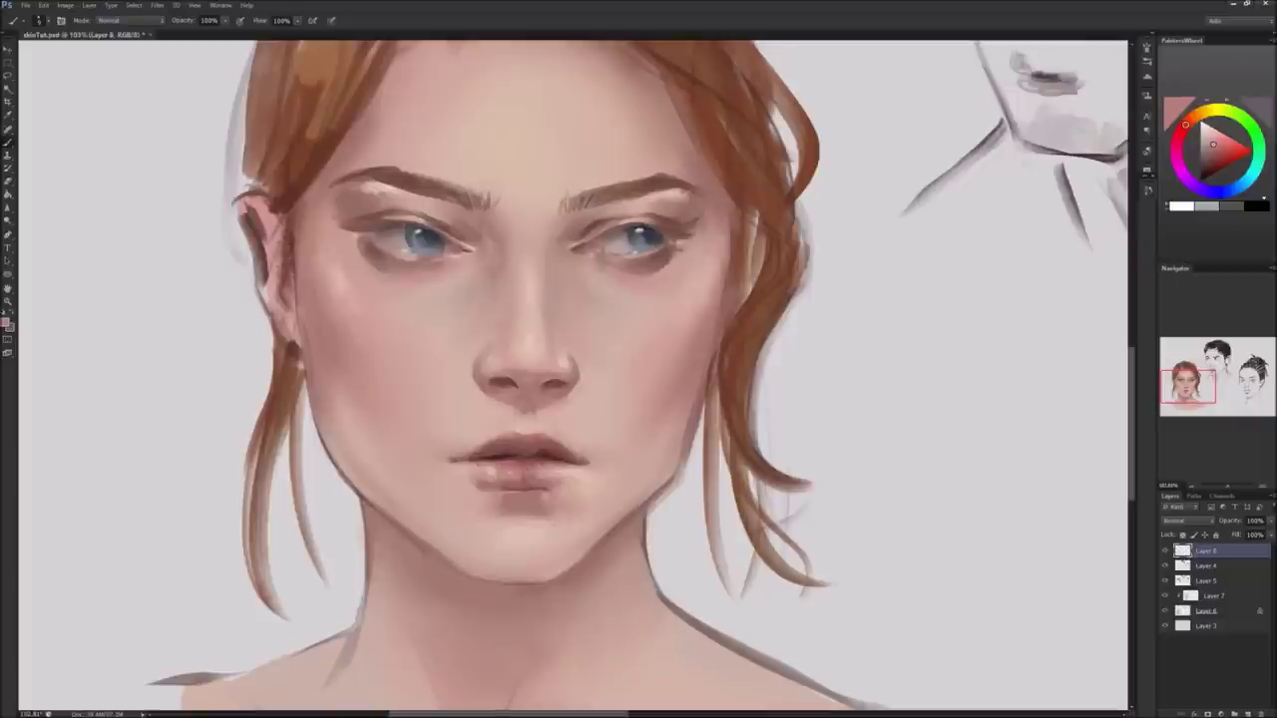
pyautogui.keyDown('alt'); pyautogui.click(519, 467); pyautogui.keyUp('alt')
pyautogui.keyDown('alt'); pyautogui.click(492, 490); pyautogui.keyUp('alt')
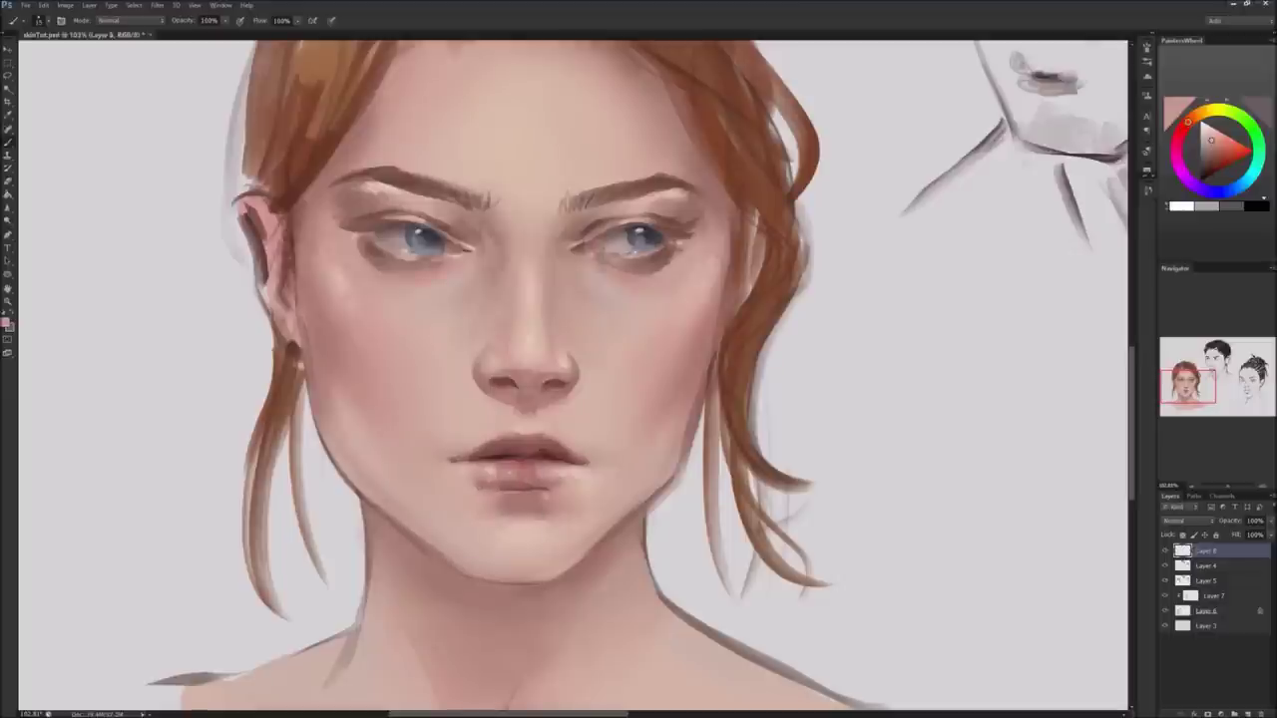
pyautogui.keyDown('alt'); pyautogui.click(520, 482); pyautogui.keyUp('alt')
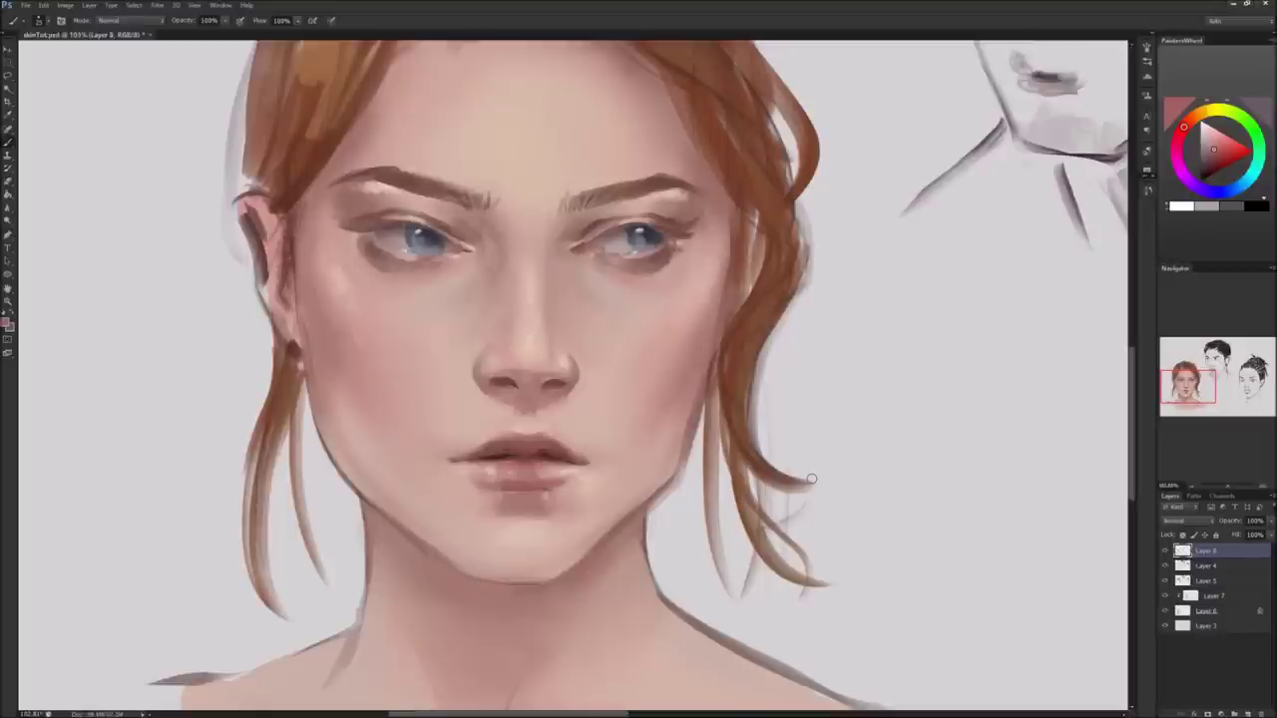
pyautogui.scroll(1, 1132, 346)
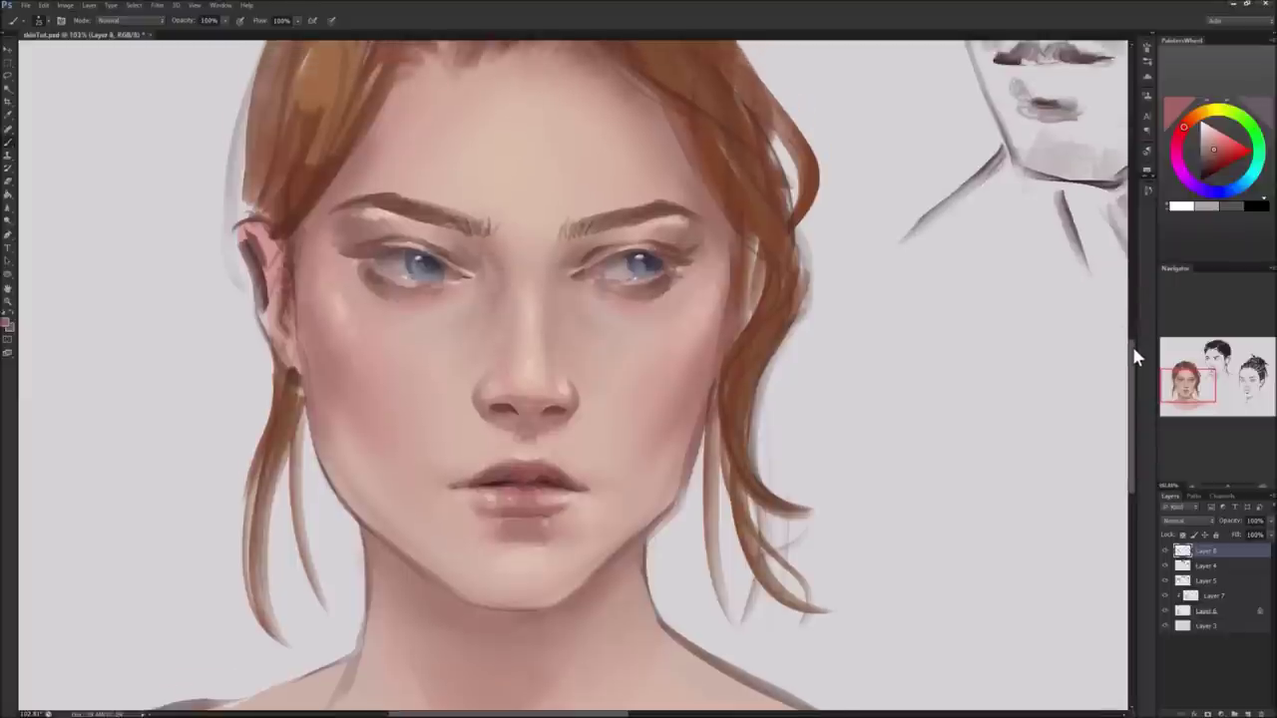
# Zoom out to the whole face and sample cheek, ear and nose skin tones.
pyautogui.press('z')
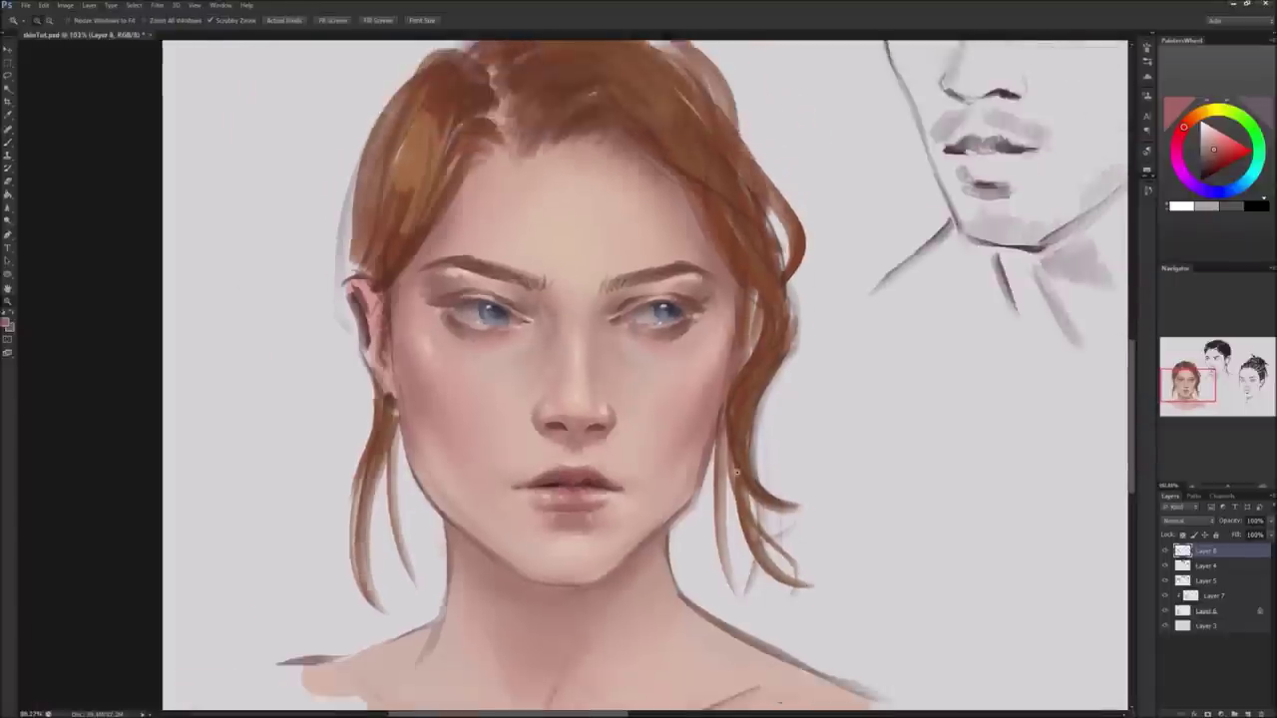
pyautogui.moveTo(750, 474); pyautogui.dragTo(741, 467)
pyautogui.press('b')
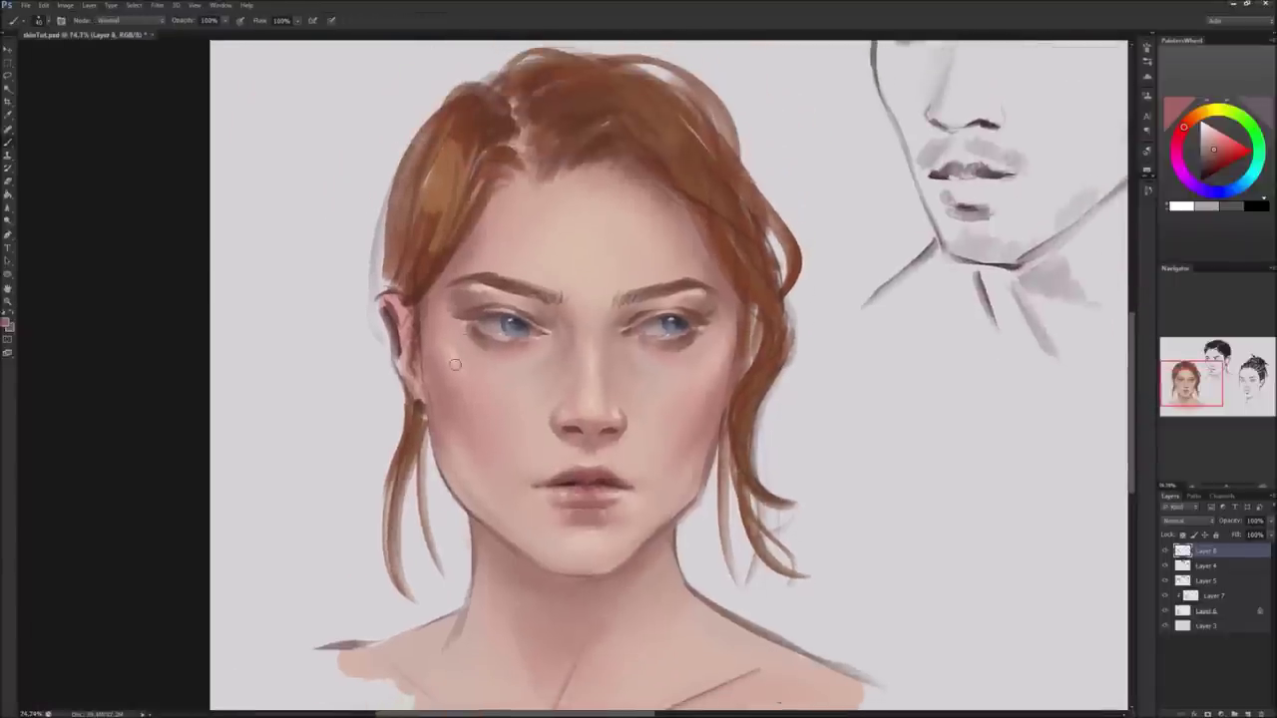
pyautogui.keyDown('alt'); pyautogui.click(457, 327); pyautogui.keyUp('alt')
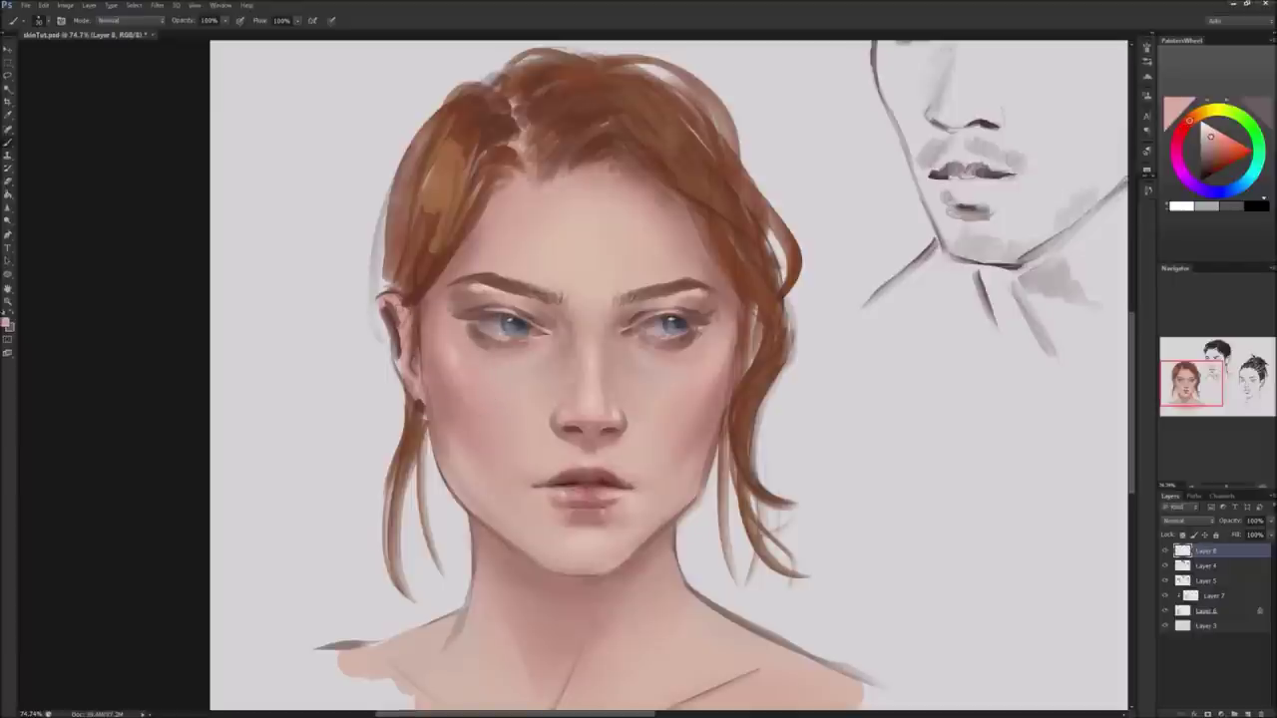
pyautogui.keyDown('alt'); pyautogui.click(393, 325); pyautogui.keyUp('alt')
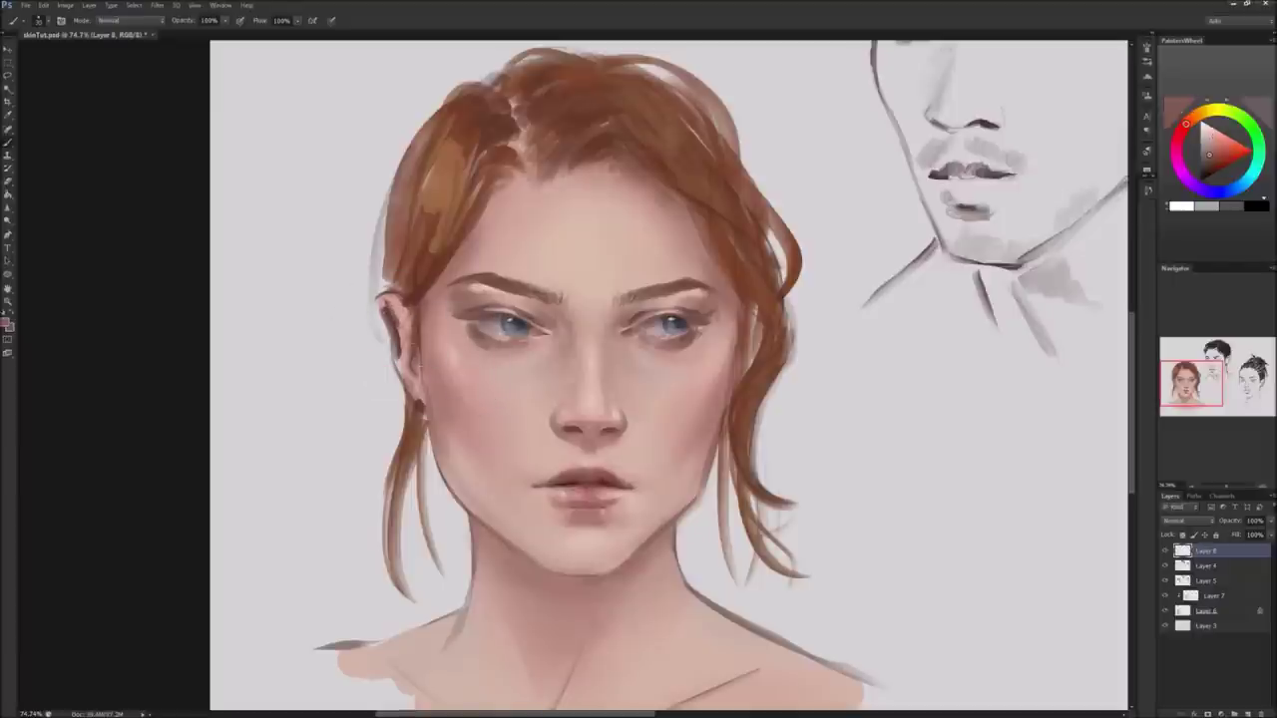
pyautogui.keyDown('alt'); pyautogui.click(576, 426); pyautogui.keyUp('alt')
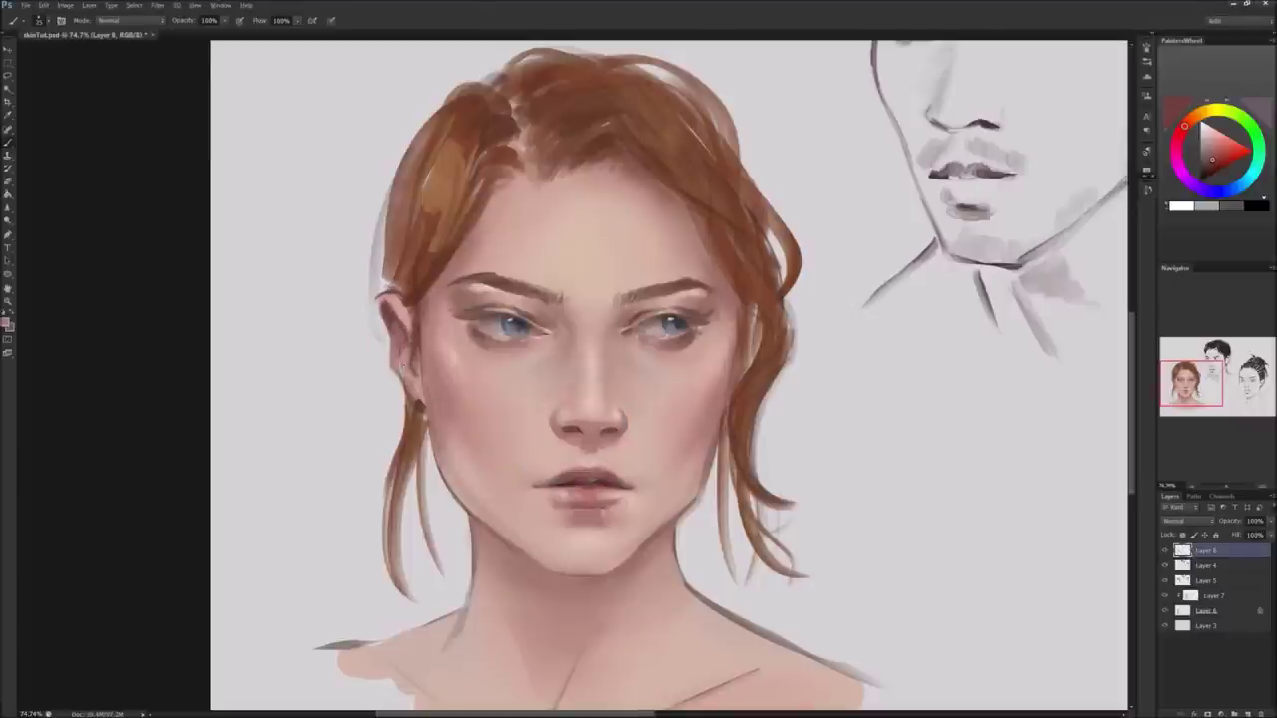
pyautogui.keyDown('alt'); pyautogui.click(656, 236); pyautogui.keyUp('alt')
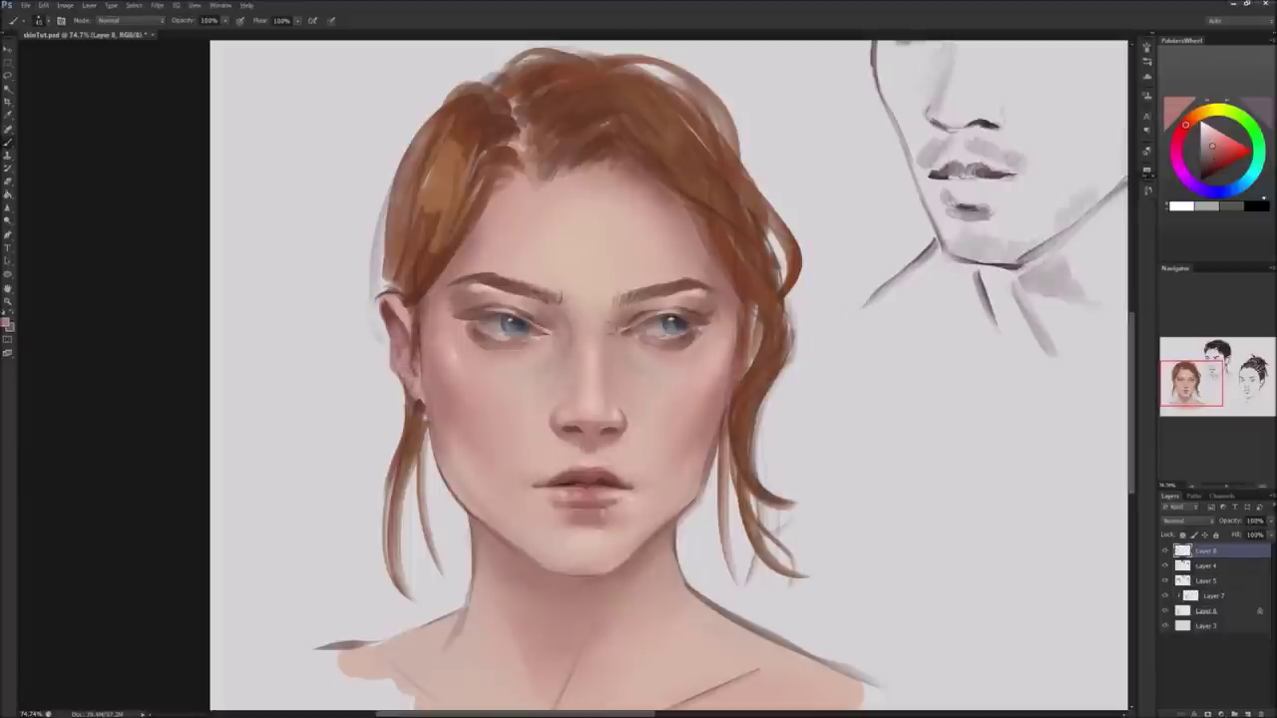
# Sample skin tones beside the ear and paint a thin dark line along its edge.
pyautogui.keyDown('alt'); pyautogui.click(587, 499); pyautogui.keyUp('alt')
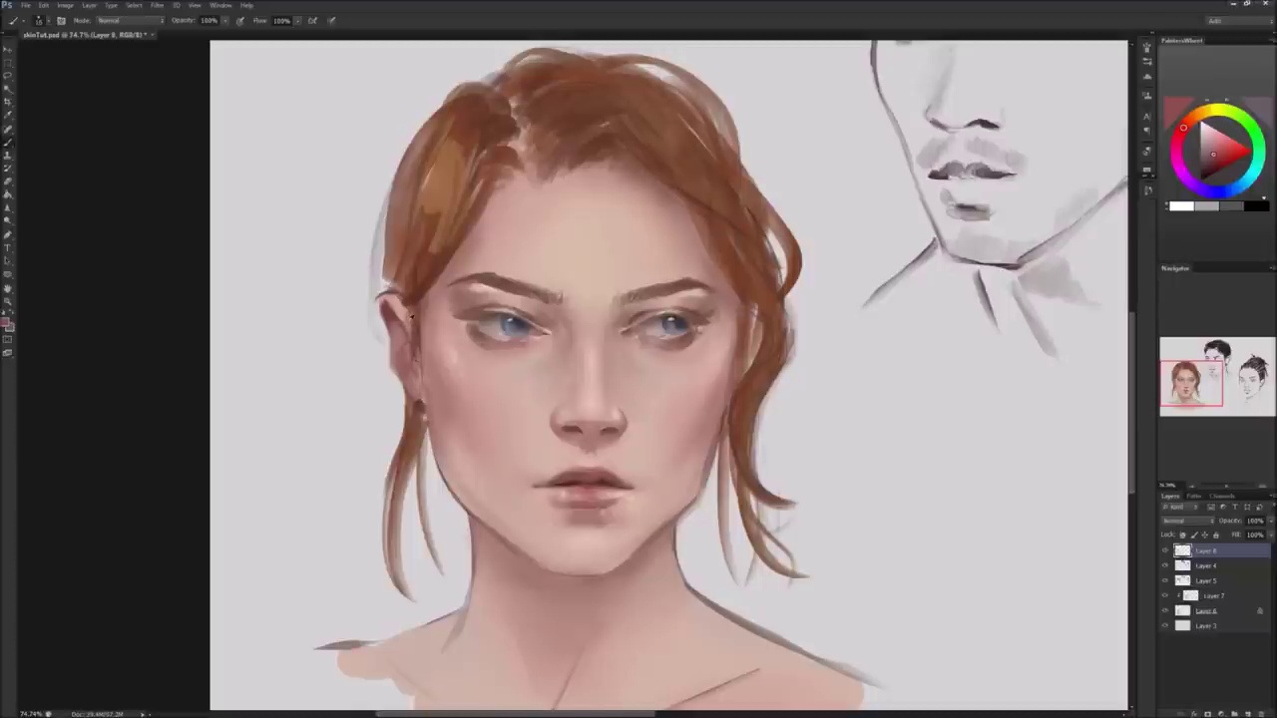
pyautogui.keyDown('alt'); pyautogui.click(408, 321); pyautogui.keyUp('alt')
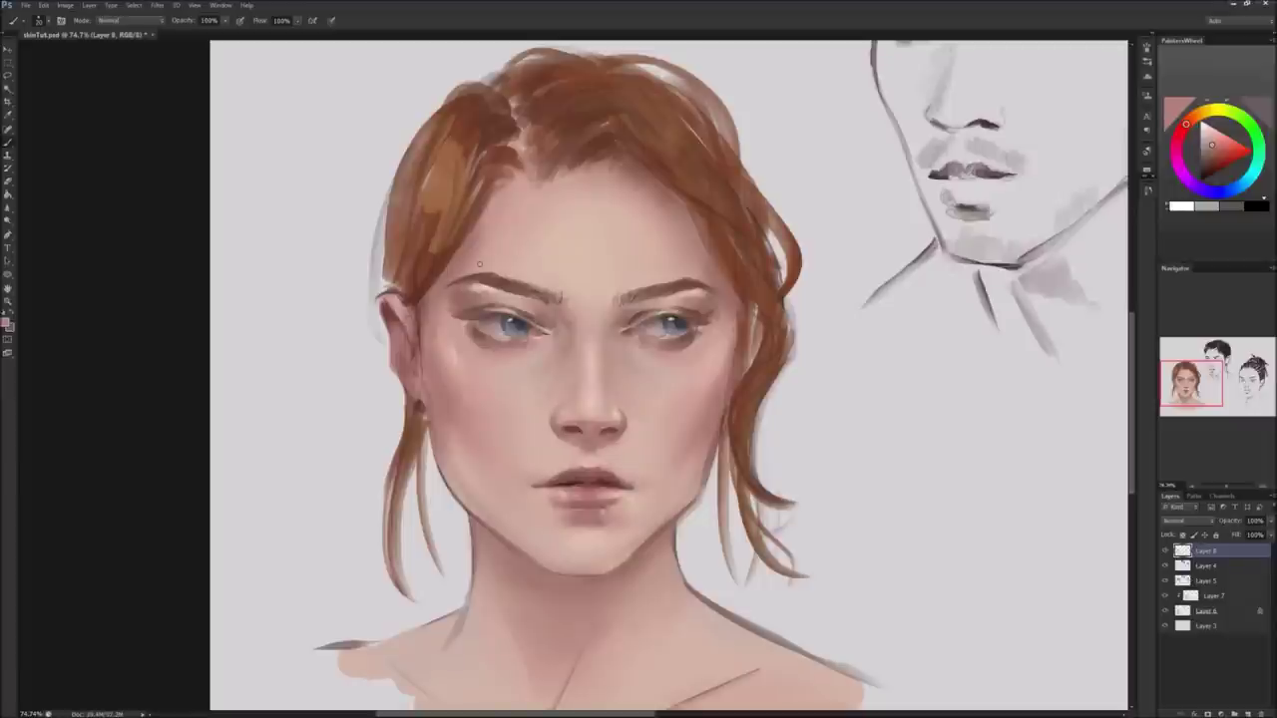
pyautogui.keyDown('alt'); pyautogui.click(389, 321); pyautogui.keyUp('alt')
pyautogui.keyDown('alt'); pyautogui.click(406, 354); pyautogui.keyUp('alt')
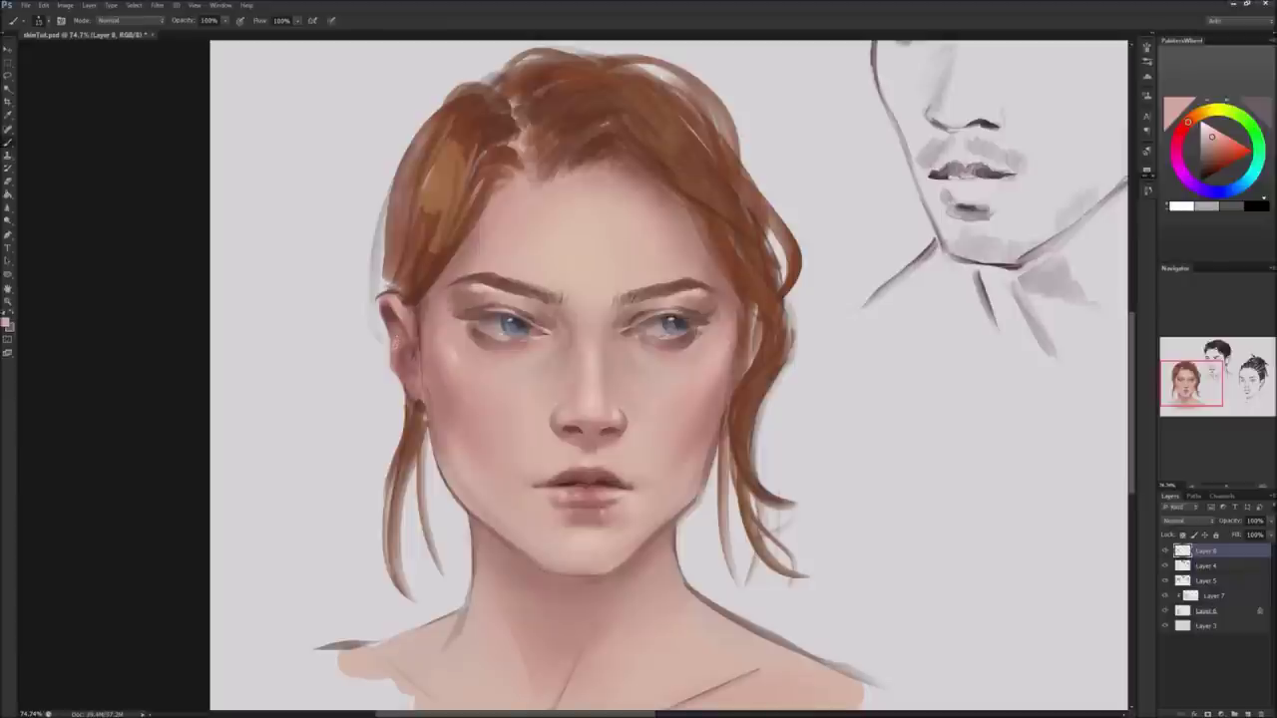
pyautogui.keyDown('alt'); pyautogui.click(404, 356); pyautogui.keyUp('alt')
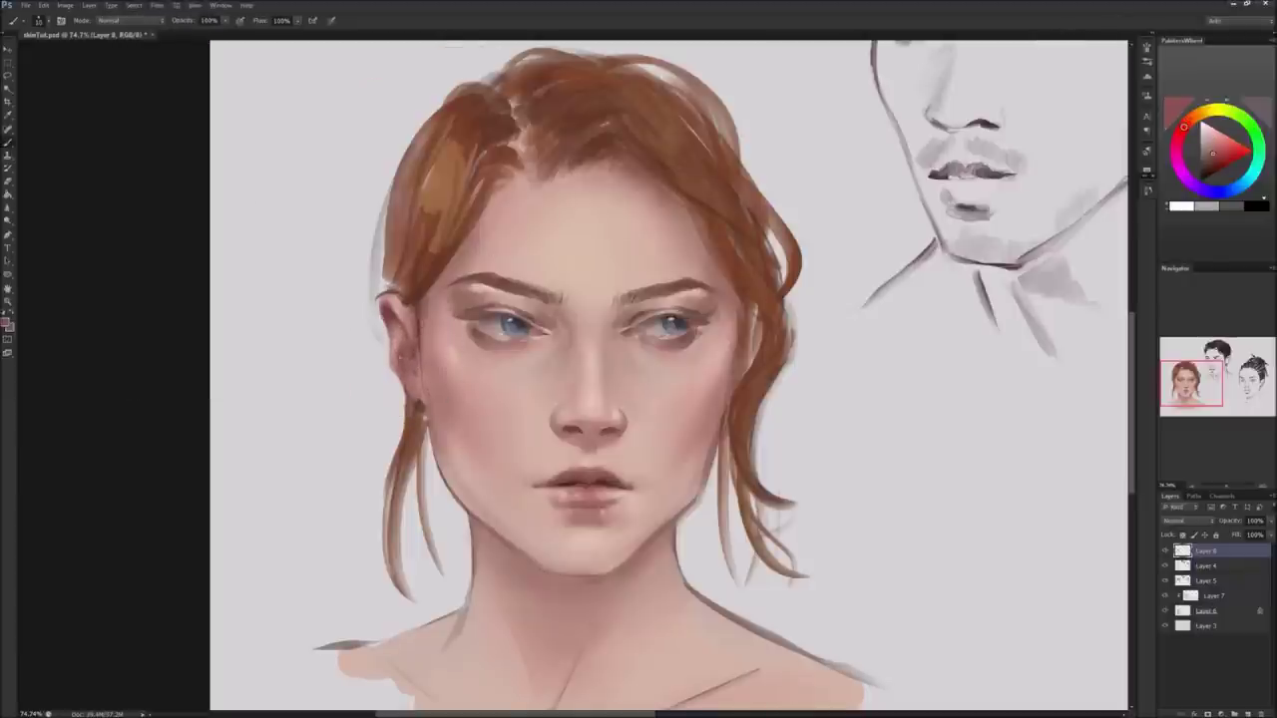
pyautogui.moveTo(389, 336); pyautogui.dragTo(390, 357)
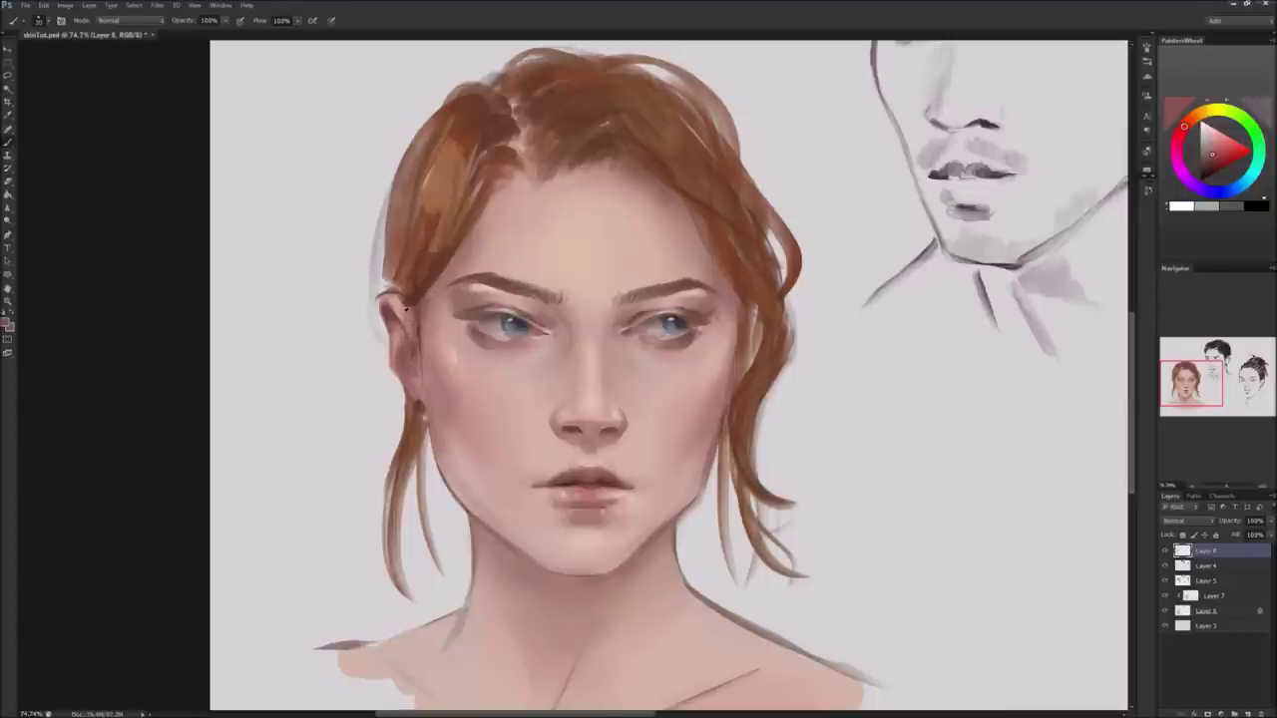
# Sample the darker orange hair colour and zoom out to show more of the painting.
pyautogui.keyDown('alt'); pyautogui.click(404, 316); pyautogui.keyUp('alt')
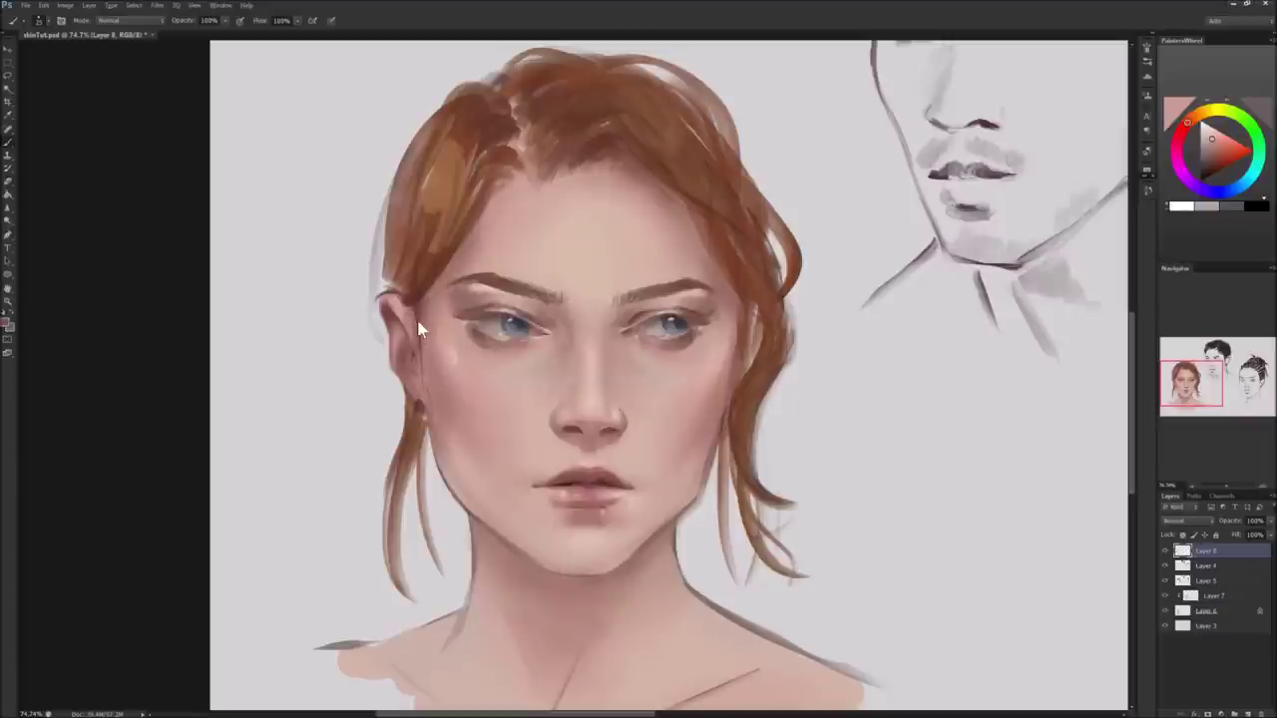
pyautogui.keyDown('alt'); pyautogui.click(421, 291); pyautogui.keyUp('alt')
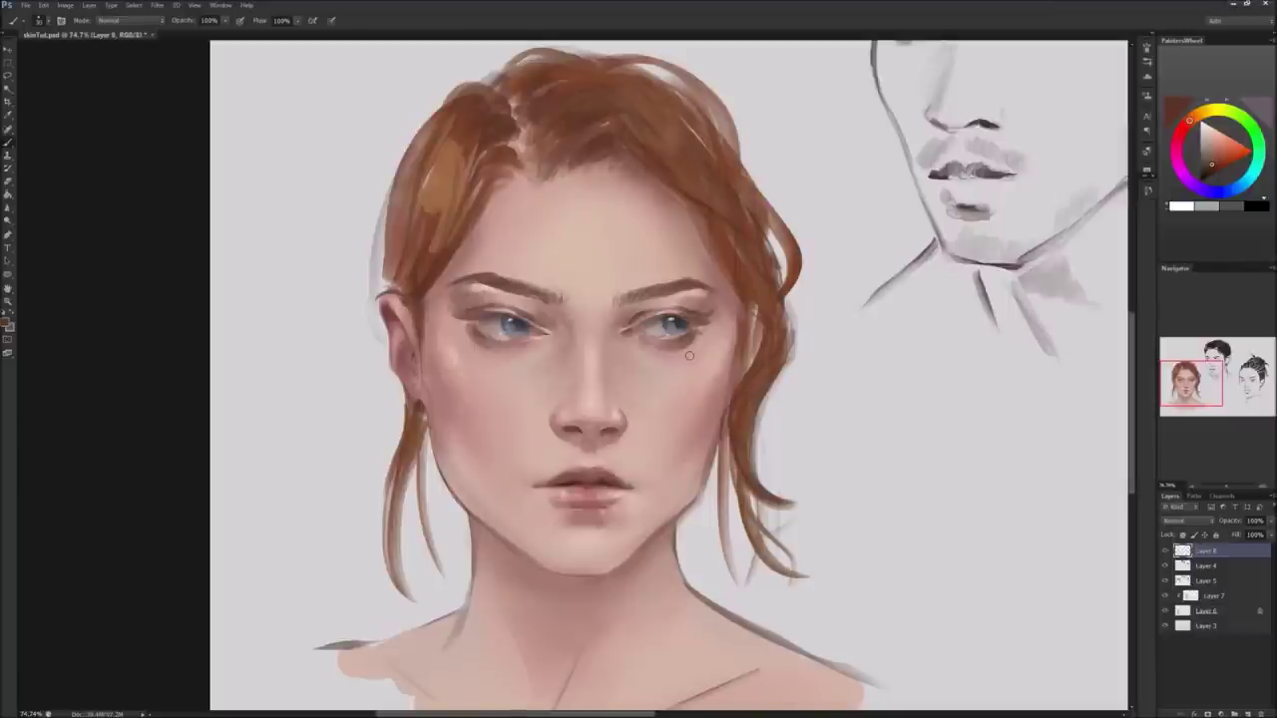
pyautogui.press('z')
pyautogui.moveTo(980, 419); pyautogui.dragTo(937, 424)
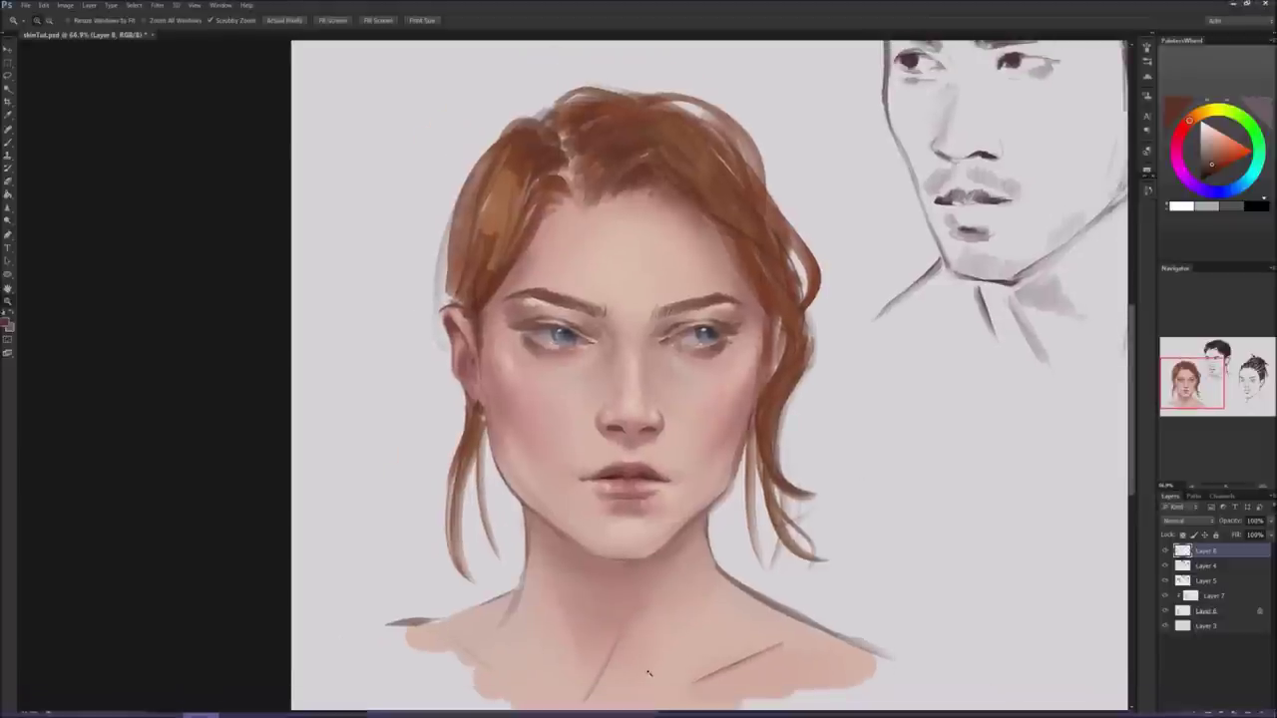
# Toggle Layer 8 off and on to compare, then add an empty Layer 9 on top.
pyautogui.hscroll(3, 687, 649)
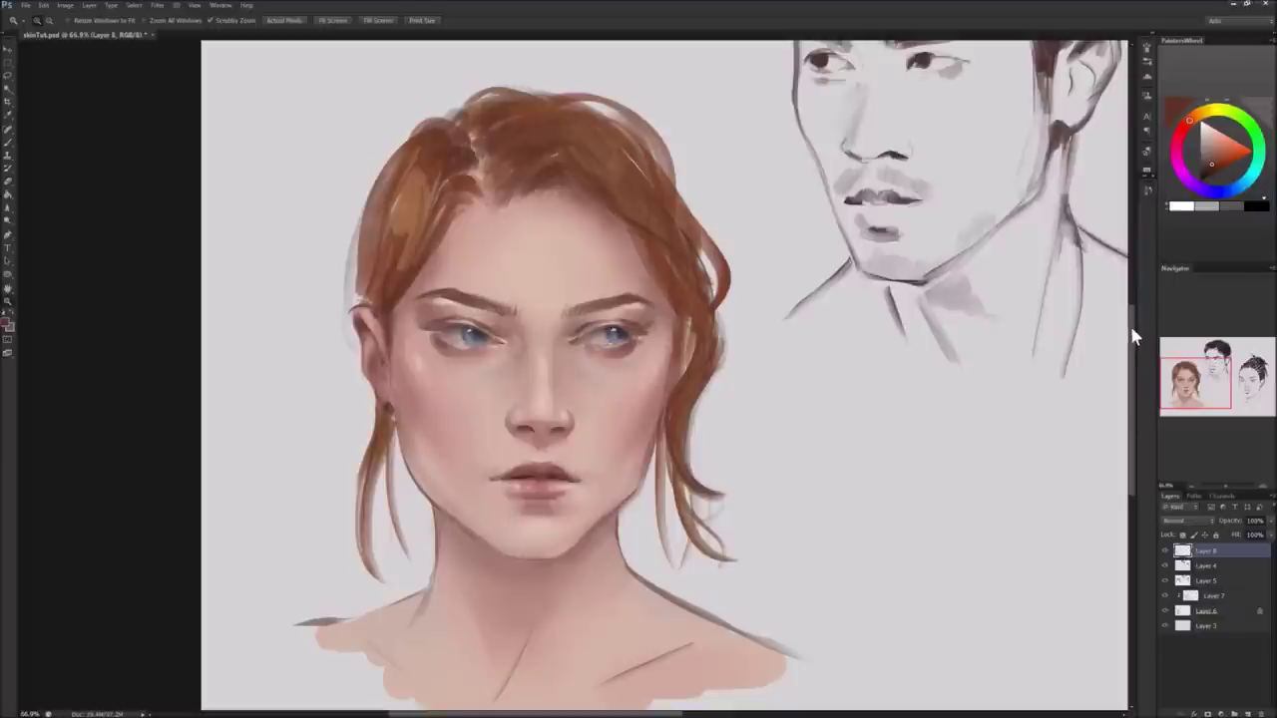
pyautogui.scroll(-2, 1130, 330)
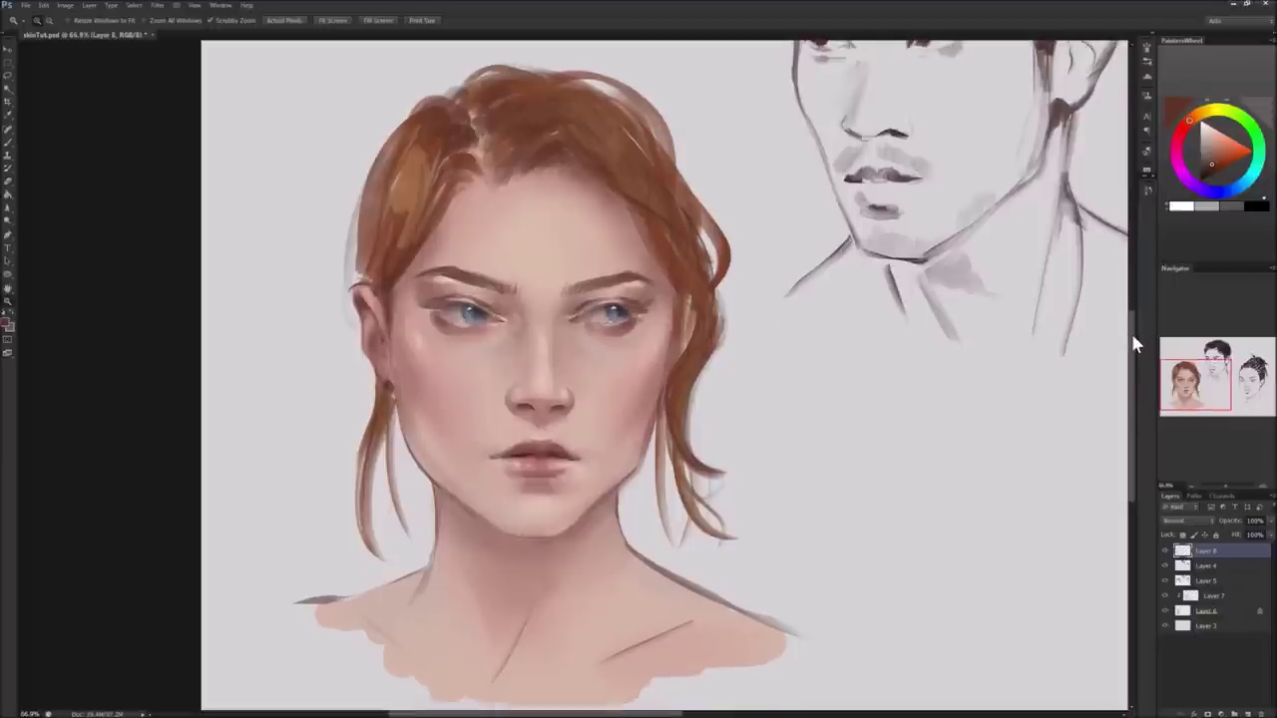
pyautogui.click(1166, 552)
pyautogui.click(1165, 551)
pyautogui.click(1165, 552)
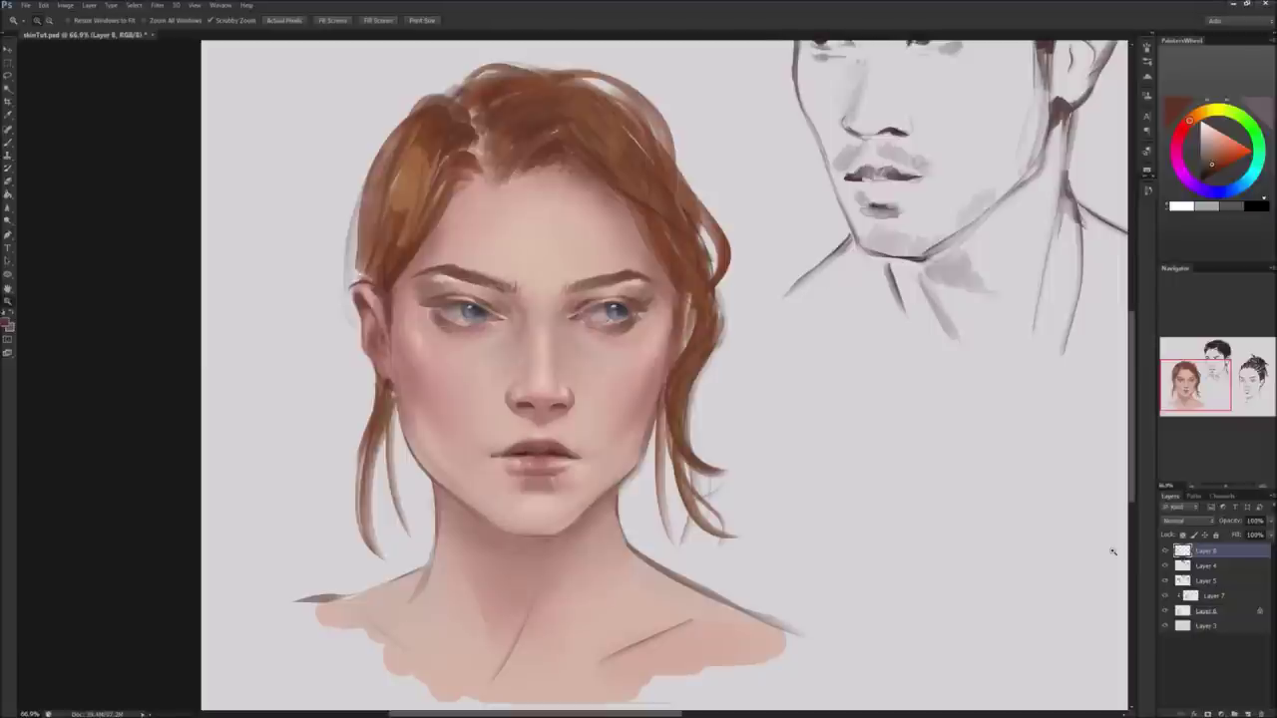
pyautogui.press('b')
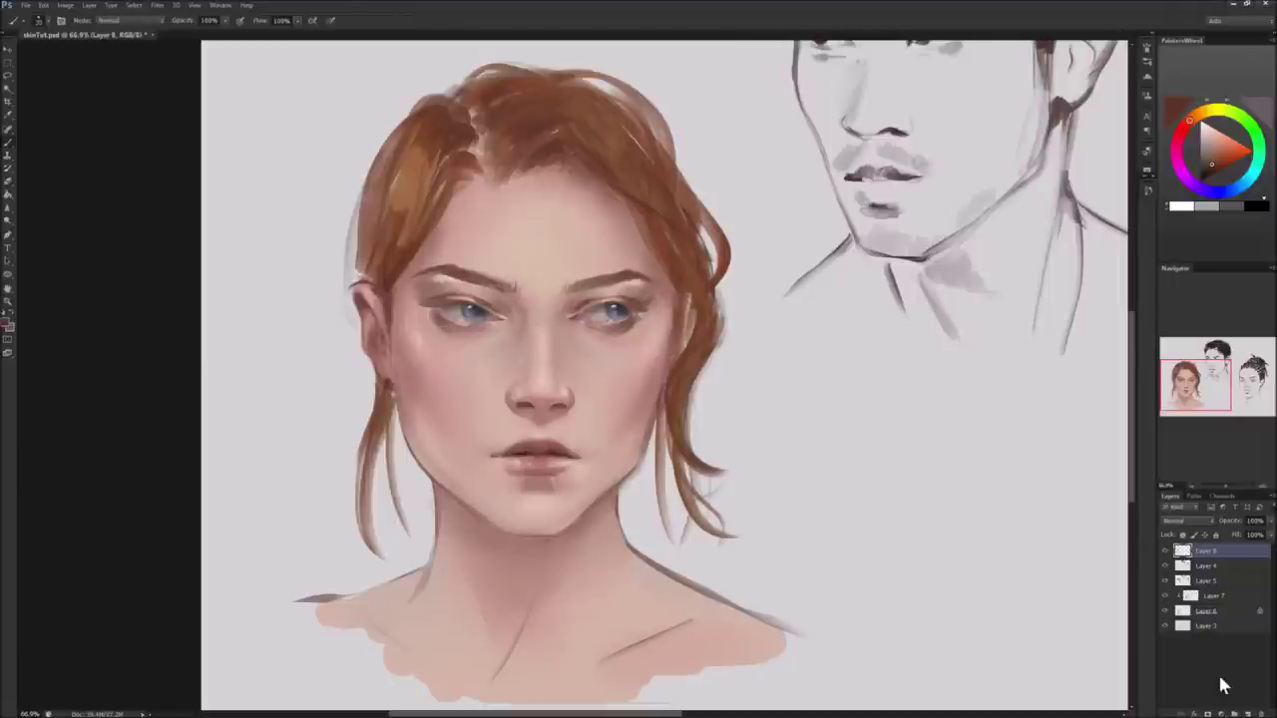
pyautogui.click(1250, 713)
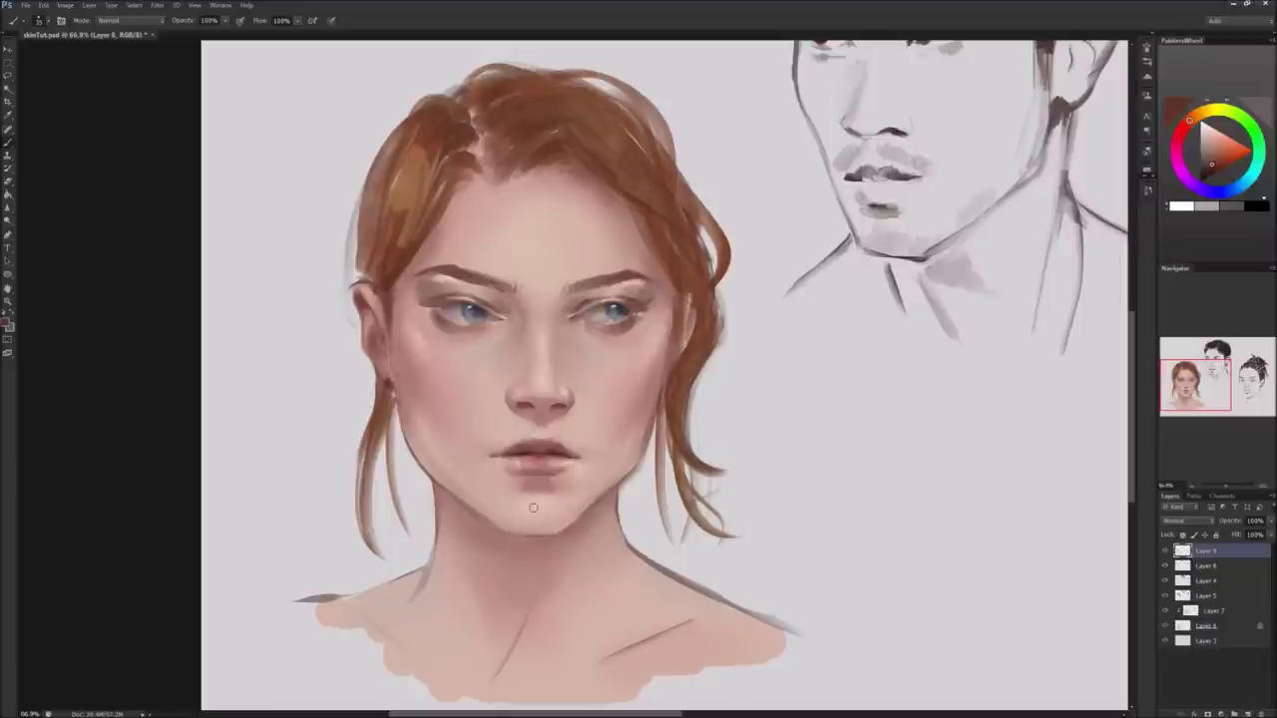
# Select the Chalk 60 pixels brush preset.
pyautogui.rightClick(589, 536)
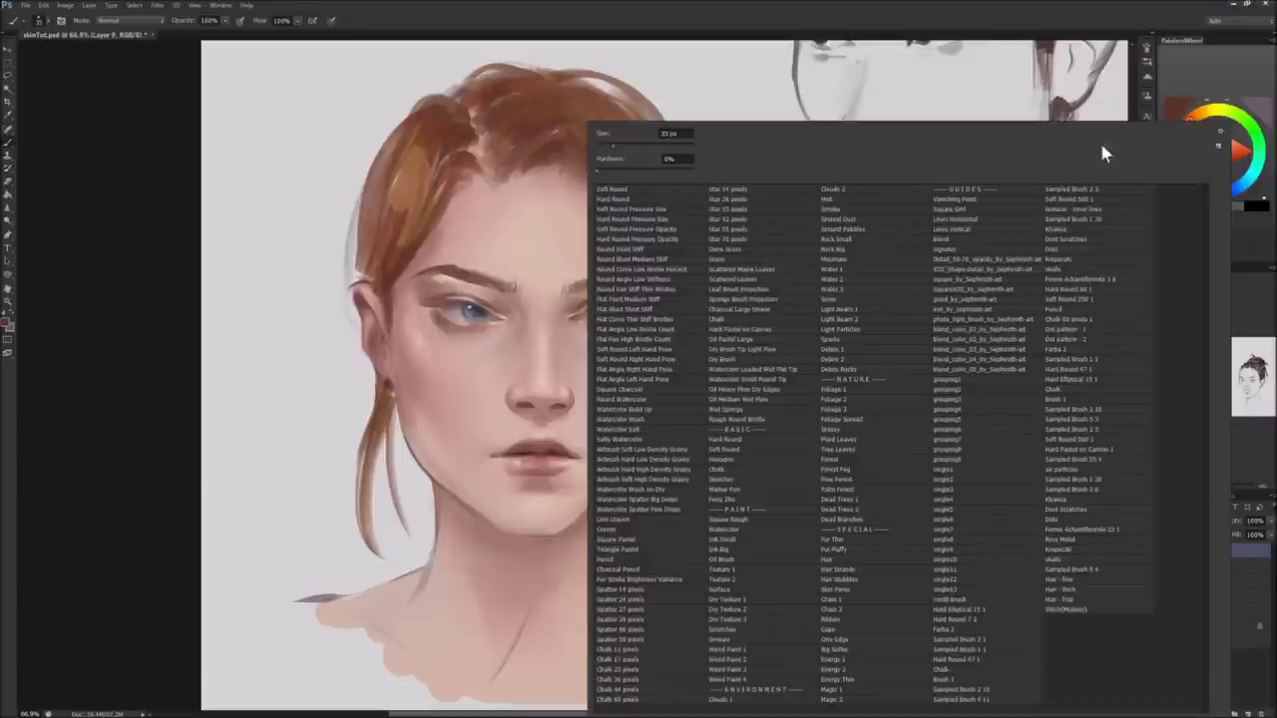
pyautogui.click(1093, 317)
pyautogui.click(166, 290)
pyautogui.press('Delete')
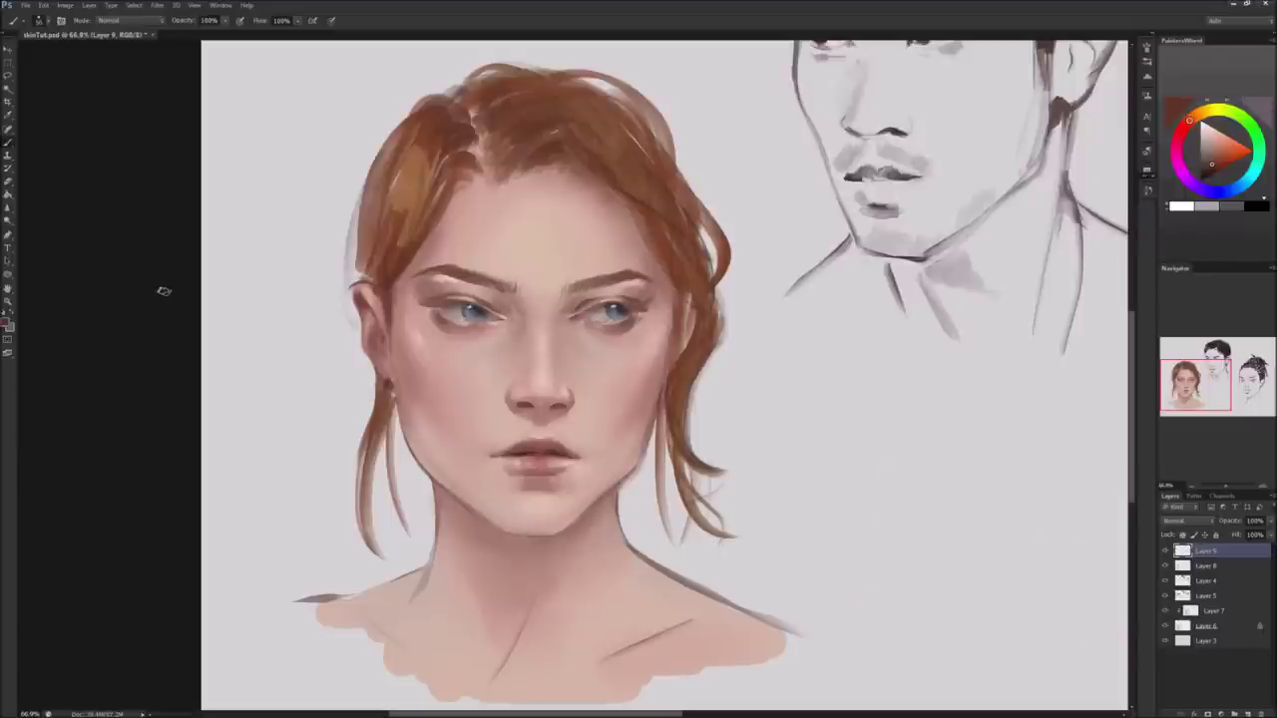
# Sample light pink, peach and orange skin tones from the cheek and neck.
pyautogui.keyDown('alt'); pyautogui.click(395, 339); pyautogui.keyUp('alt')
pyautogui.keyDown('alt'); pyautogui.click(421, 337); pyautogui.keyUp('alt')
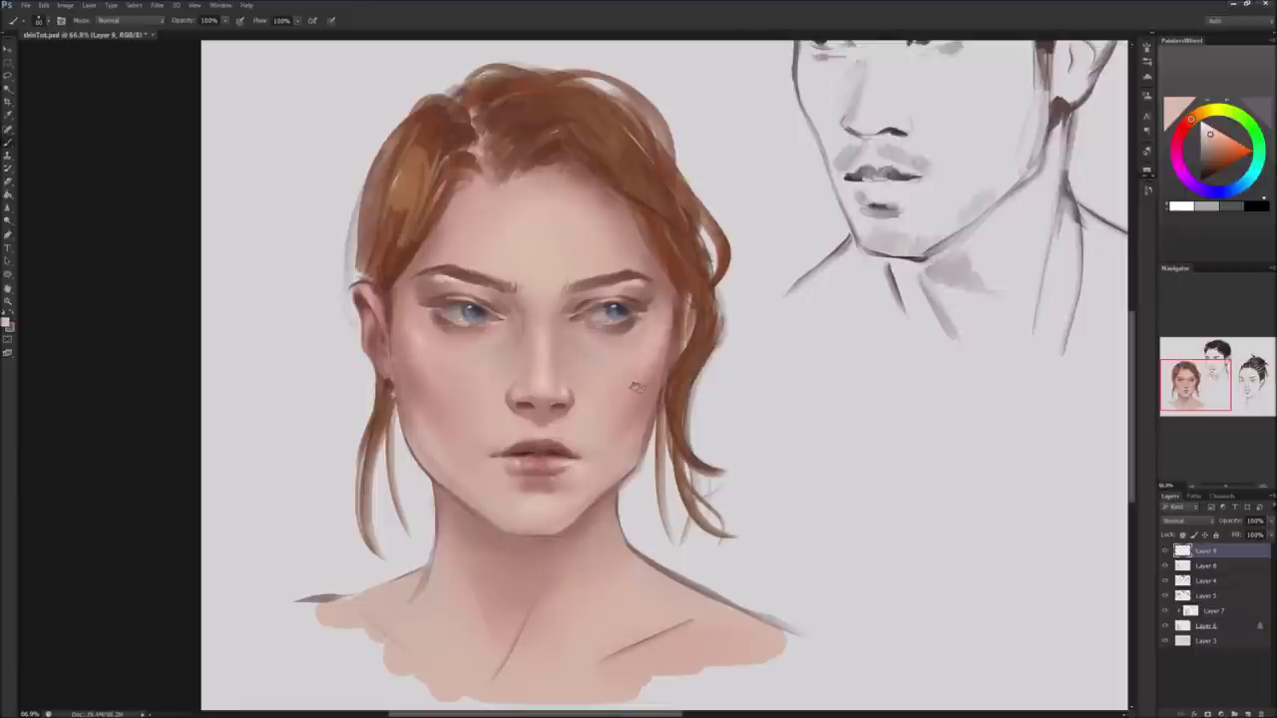
pyautogui.keyDown('alt'); pyautogui.click(663, 330); pyautogui.keyUp('alt')
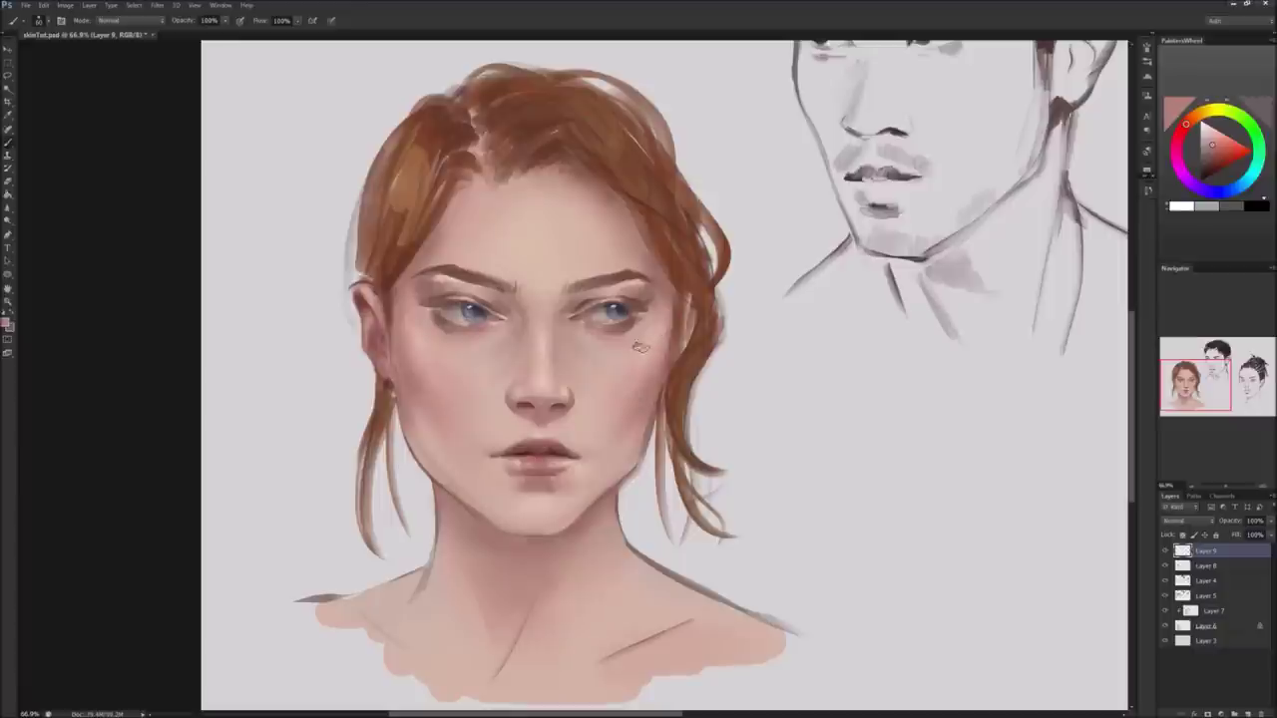
pyautogui.keyDown('alt'); pyautogui.click(449, 277); pyautogui.keyUp('alt')
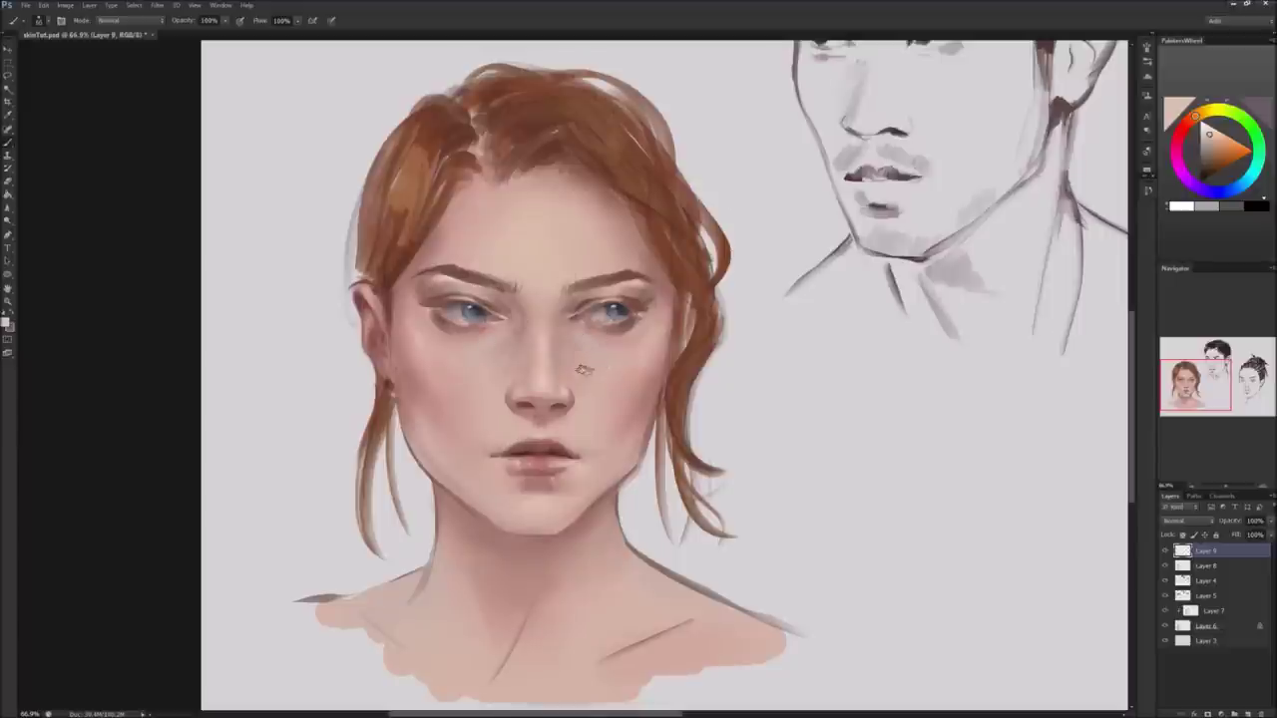
pyautogui.keyDown('alt'); pyautogui.click(469, 525); pyautogui.keyUp('alt')
pyautogui.keyDown('alt'); pyautogui.click(465, 565); pyautogui.keyUp('alt')
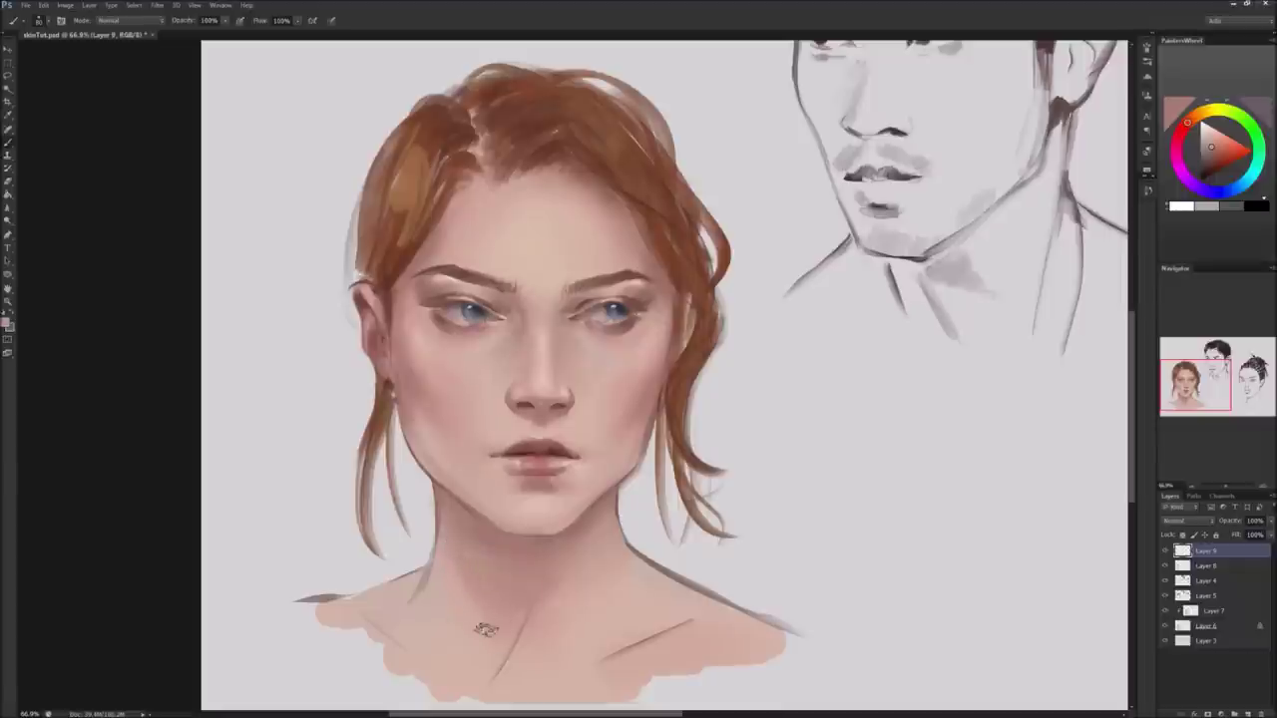
# Sample cheek, nose and eyebrow tones, then settle on a dark brown paint colour.
pyautogui.keyDown('alt'); pyautogui.click(610, 566); pyautogui.keyUp('alt')
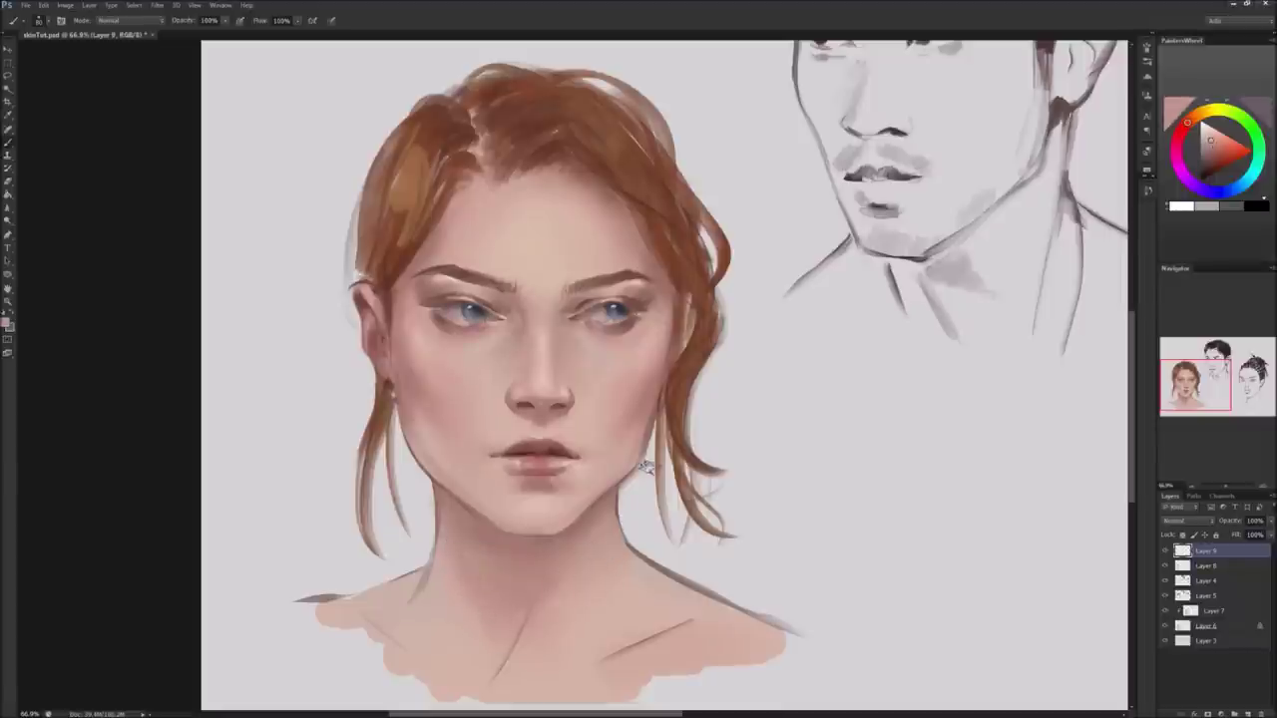
pyautogui.keyDown('alt'); pyautogui.click(441, 437); pyautogui.keyUp('alt')
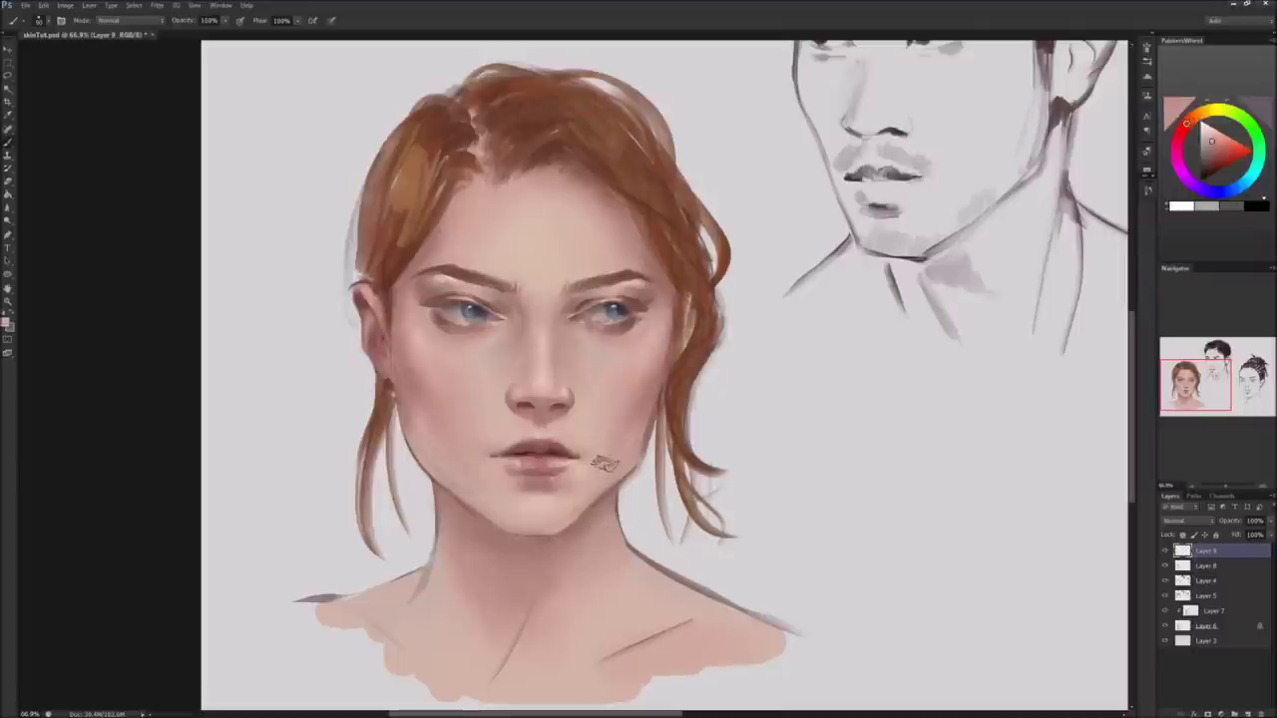
pyautogui.keyDown('alt'); pyautogui.click(554, 542); pyautogui.keyUp('alt')
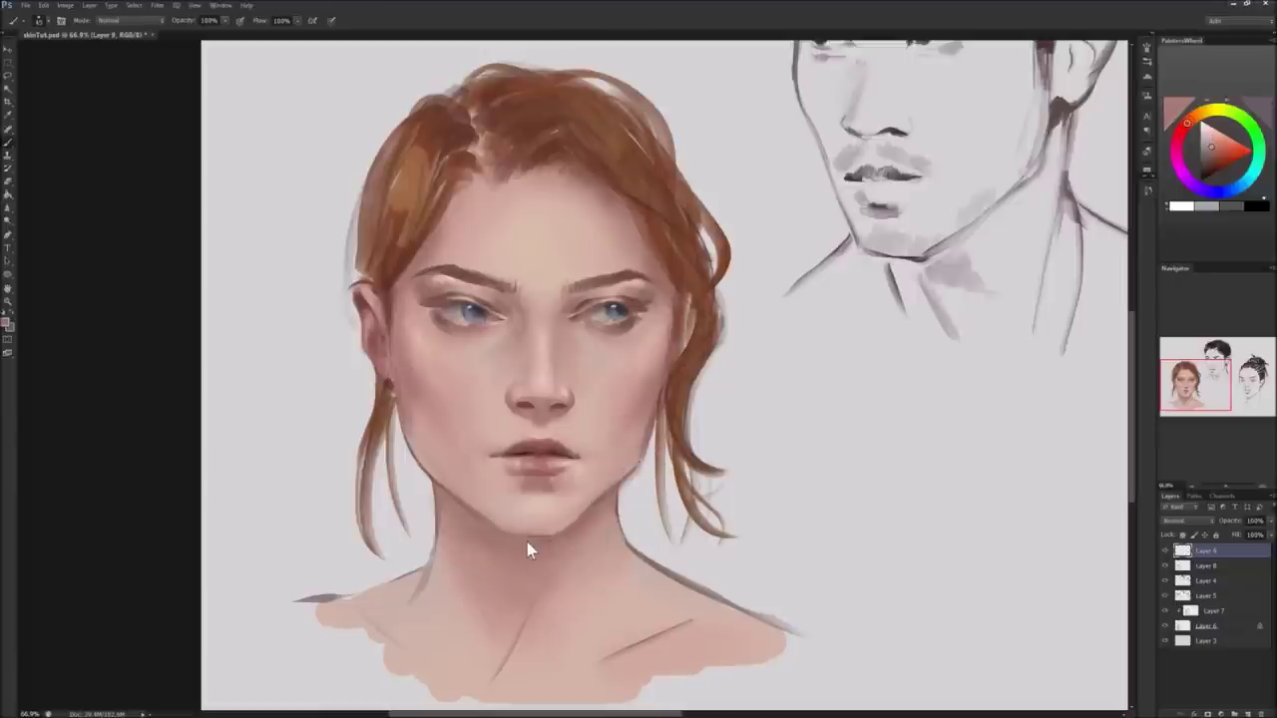
pyautogui.keyDown('alt'); pyautogui.click(541, 385); pyautogui.keyUp('alt')
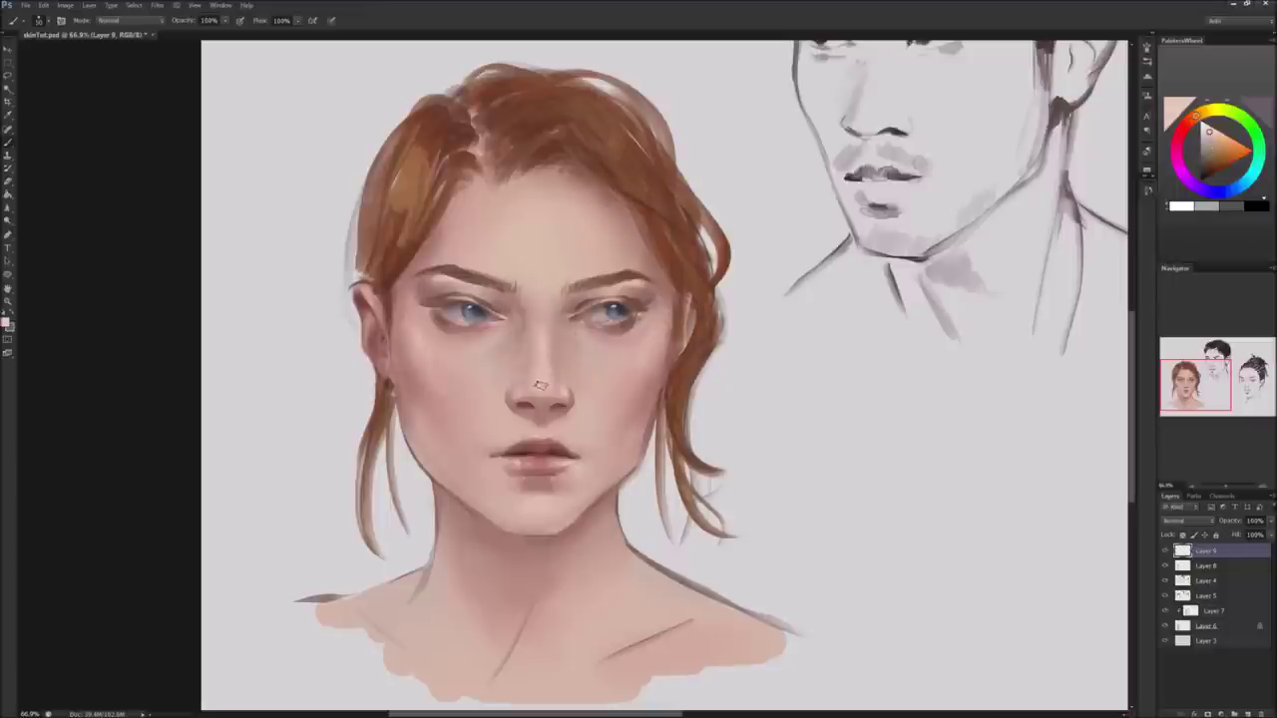
pyautogui.keyDown('alt'); pyautogui.click(495, 276); pyautogui.keyUp('alt')
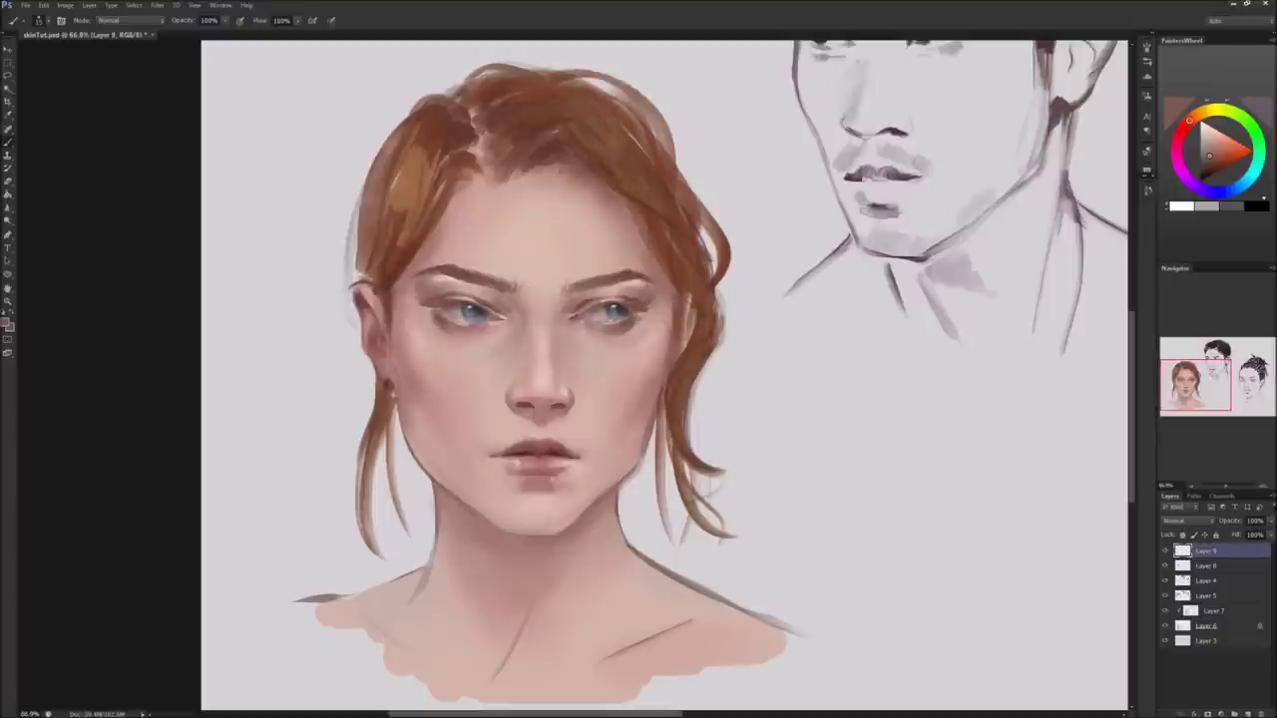
pyautogui.click(1208, 172)
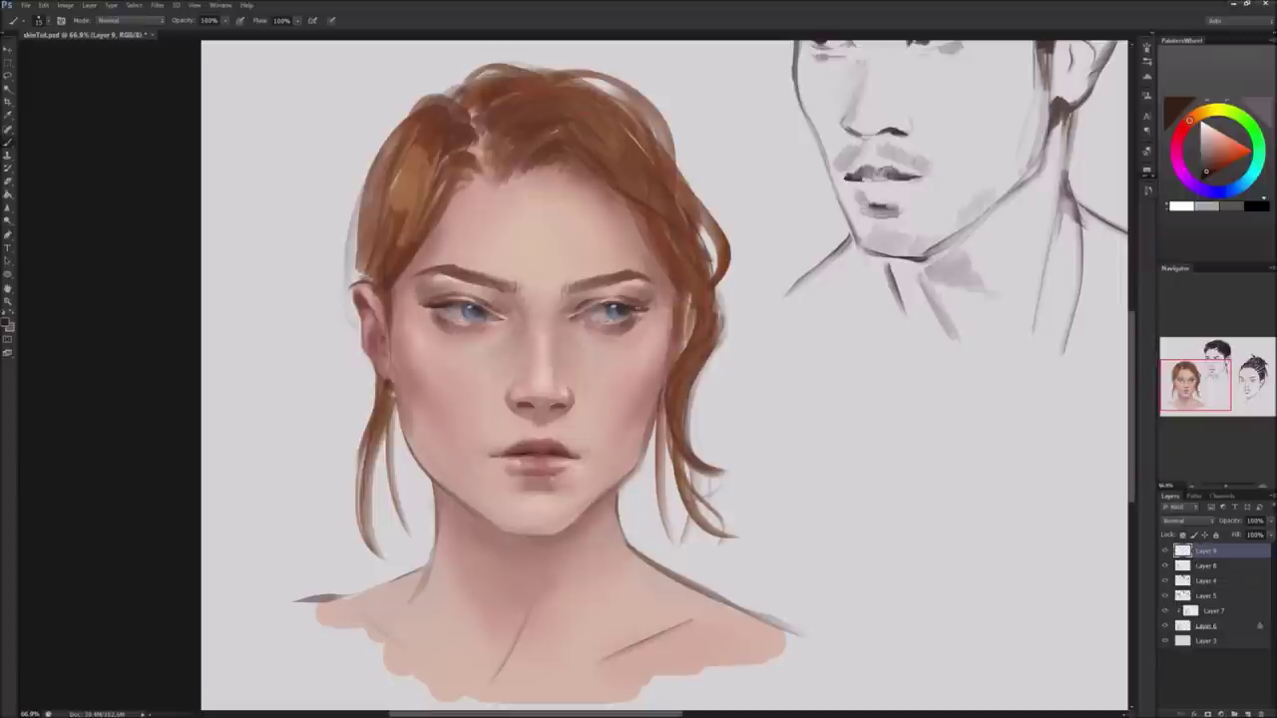
# Zoom in on the face and switch the Brush to a different preset.
pyautogui.press('z')
pyautogui.moveTo(532, 392)
pyautogui.mouseDown()
pyautogui.moveTo(574, 476)
pyautogui.moveTo(557, 380)
pyautogui.mouseUp()
pyautogui.press('b')
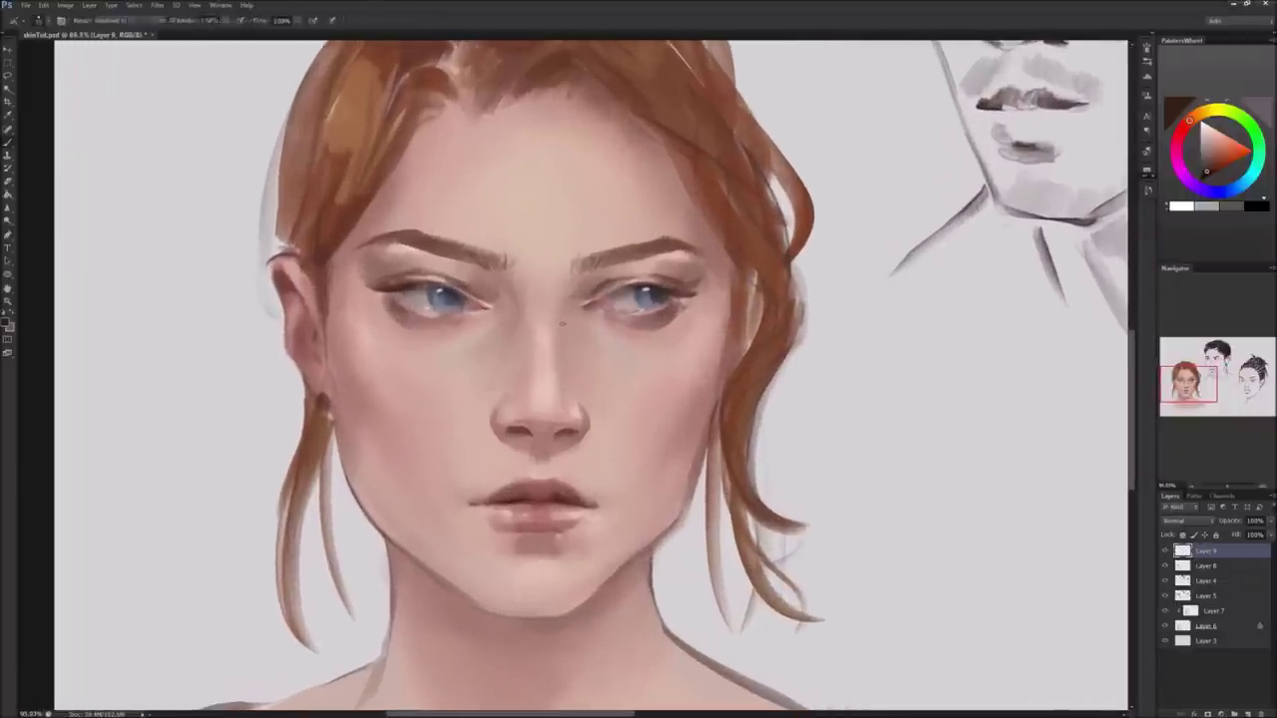
pyautogui.rightClick(557, 380)
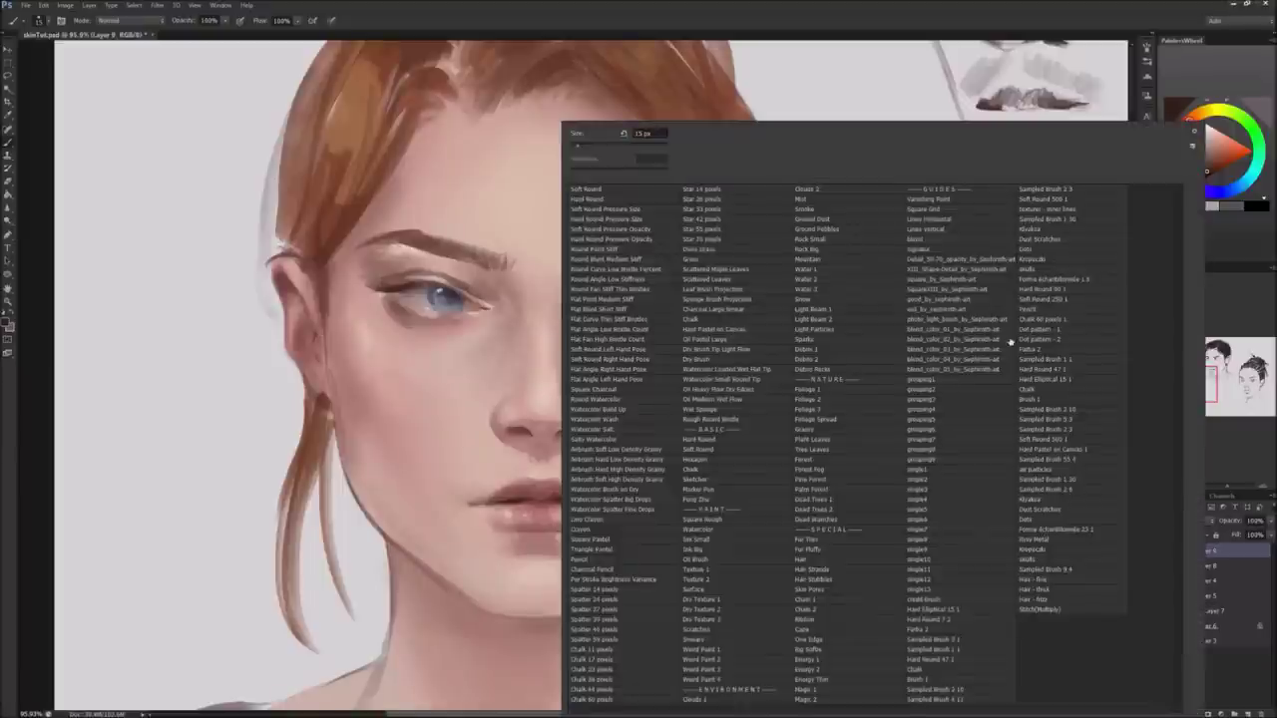
pyautogui.click(932, 629)
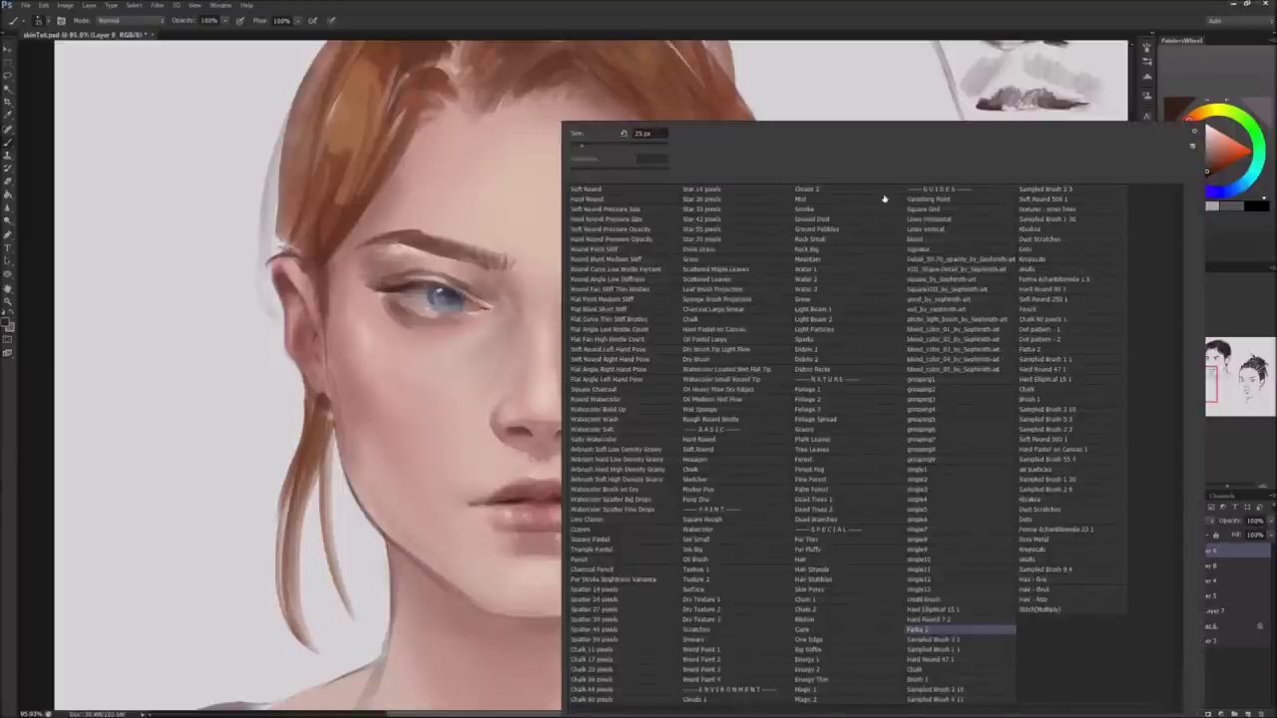
pyautogui.click(820, 36)
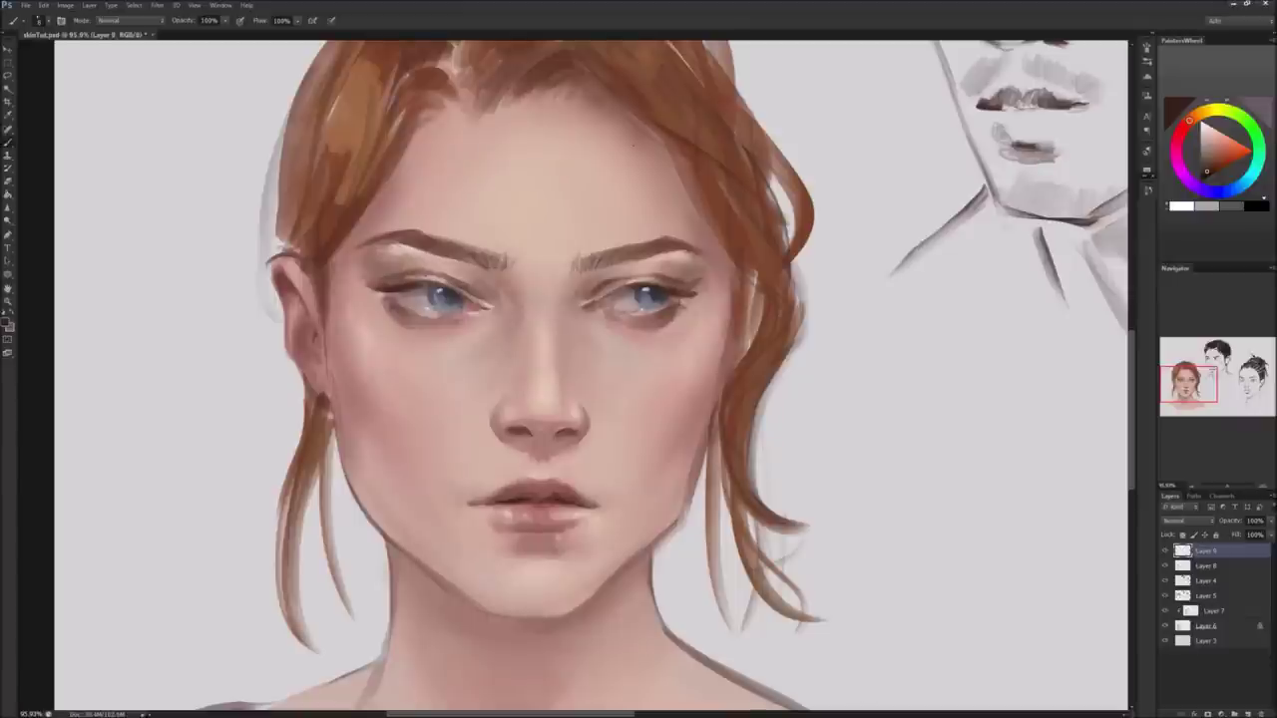
# Darken part of the left eyebrow, then shift the paint colour toward a lighter peach.
pyautogui.keyDown('alt'); pyautogui.click(309, 257); pyautogui.keyUp('alt')
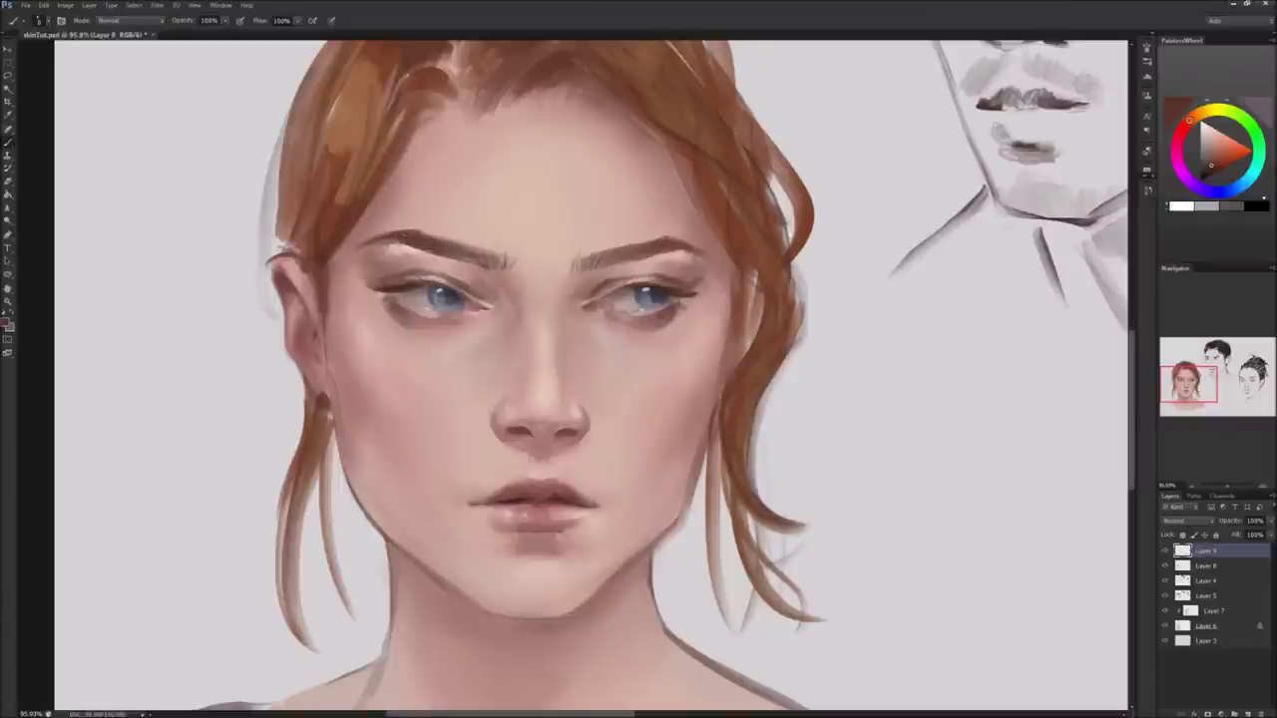
pyautogui.moveTo(383, 236); pyautogui.dragTo(402, 231)
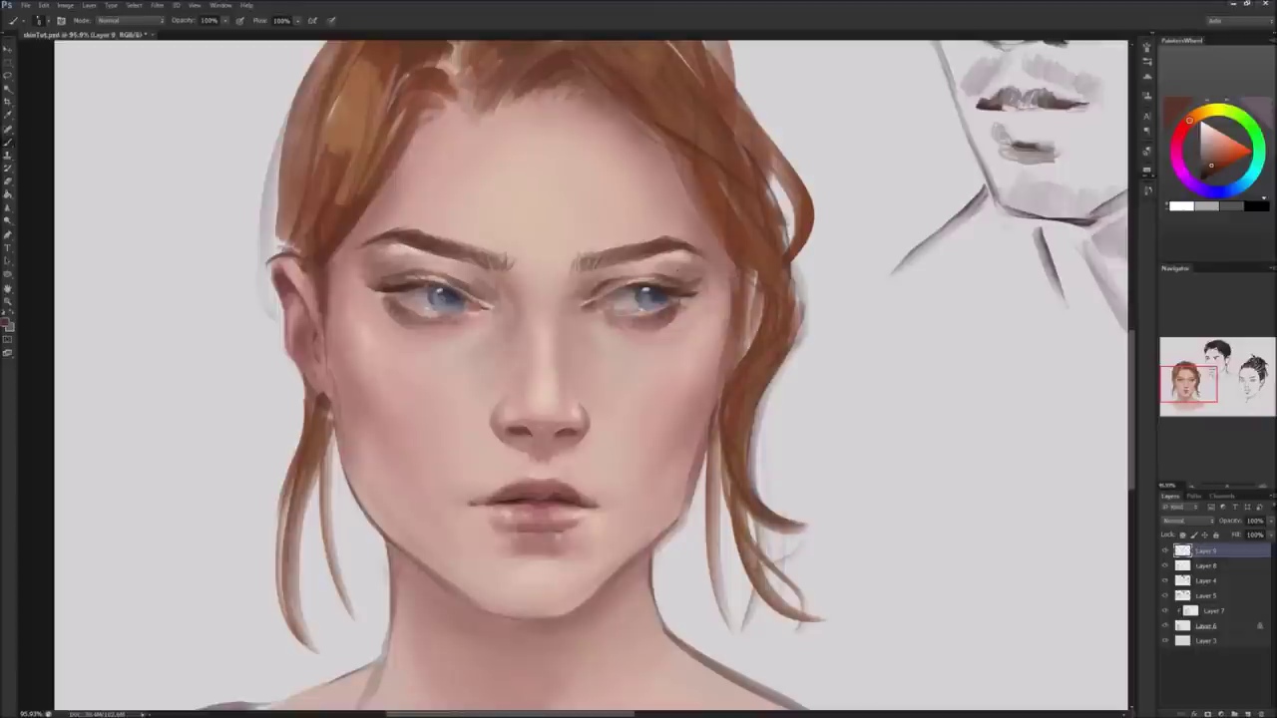
pyautogui.moveTo(1210, 155); pyautogui.dragTo(1210, 150)
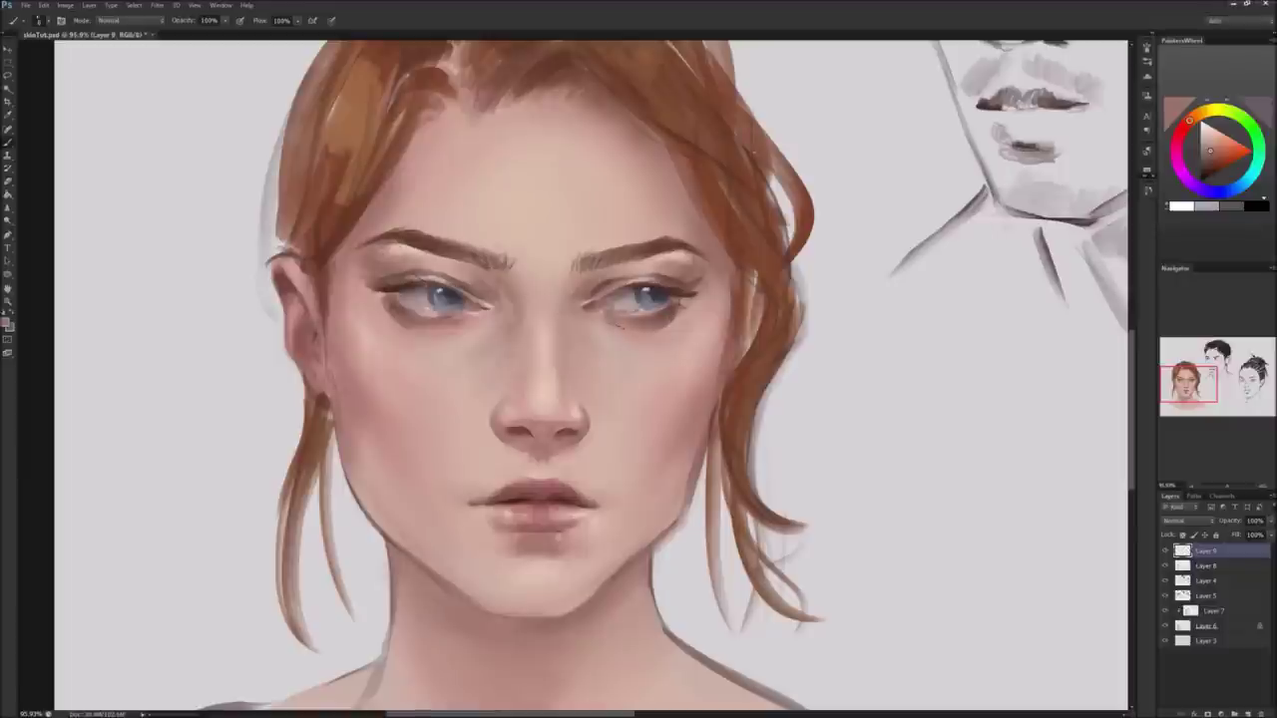
pyautogui.moveTo(1189, 120); pyautogui.dragTo(1196, 115)
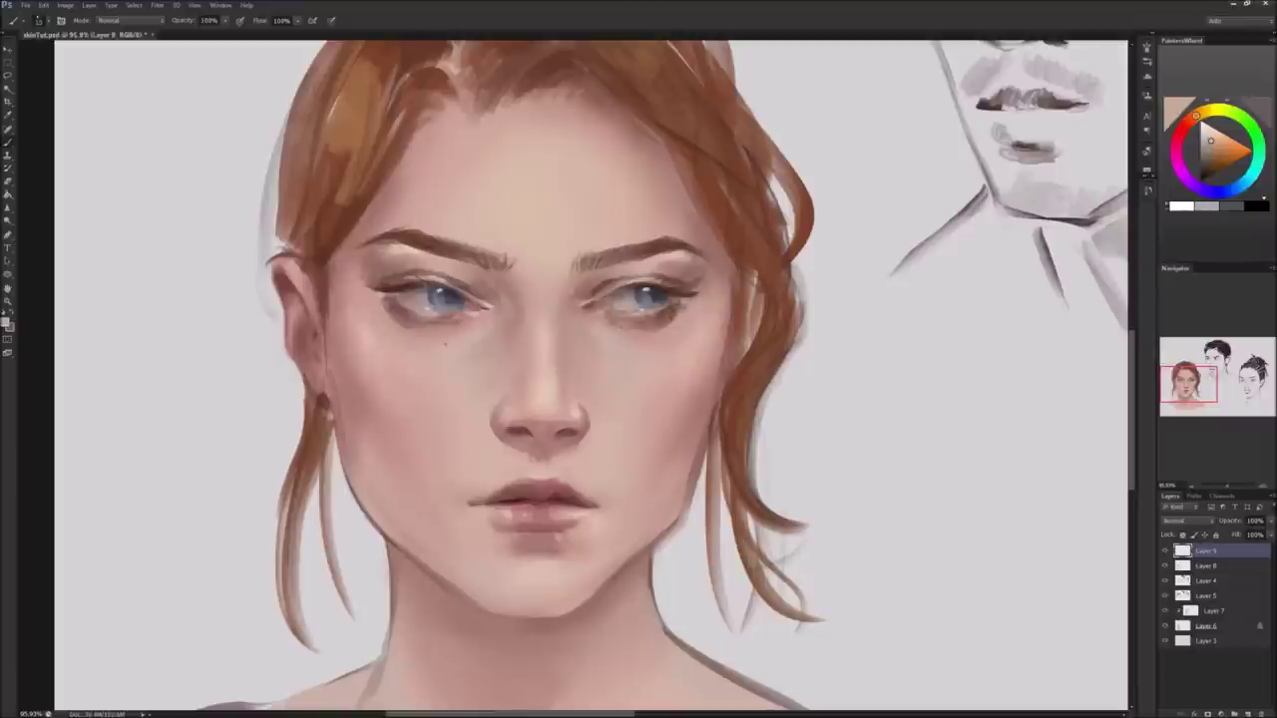
pyautogui.press('z')
pyautogui.moveTo(622, 420); pyautogui.dragTo(689, 420)
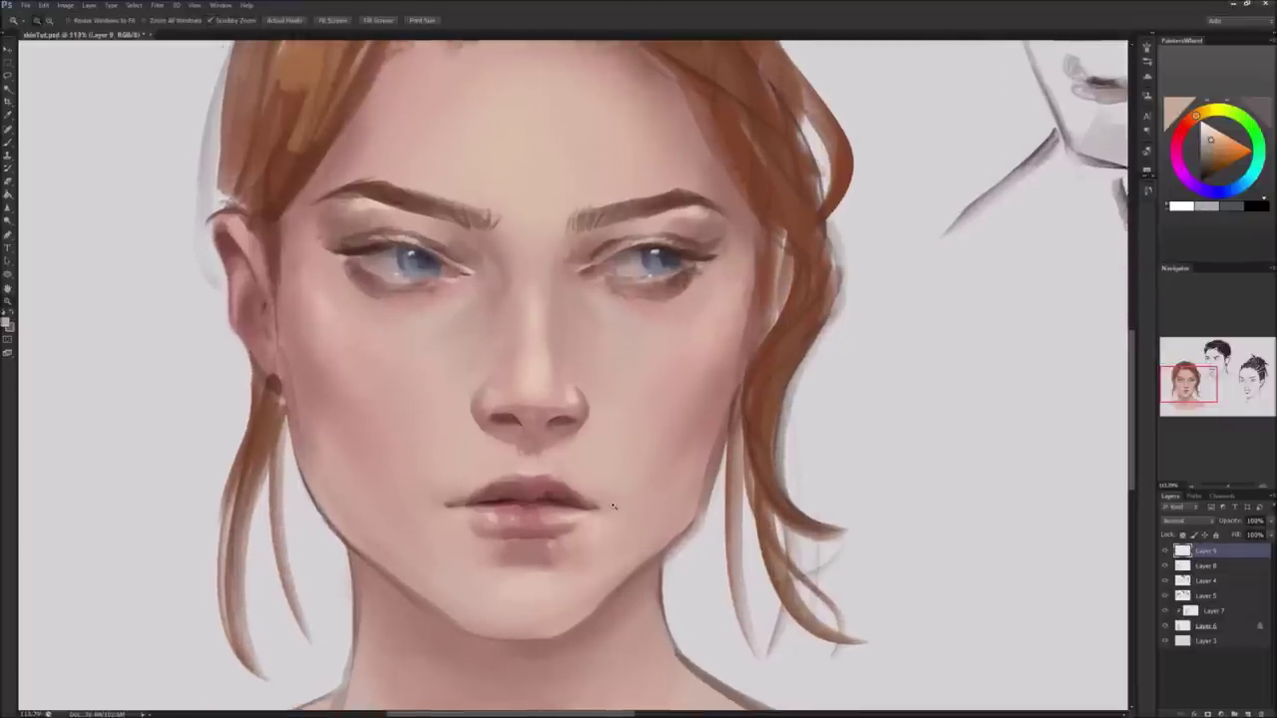
pyautogui.click(1211, 133)
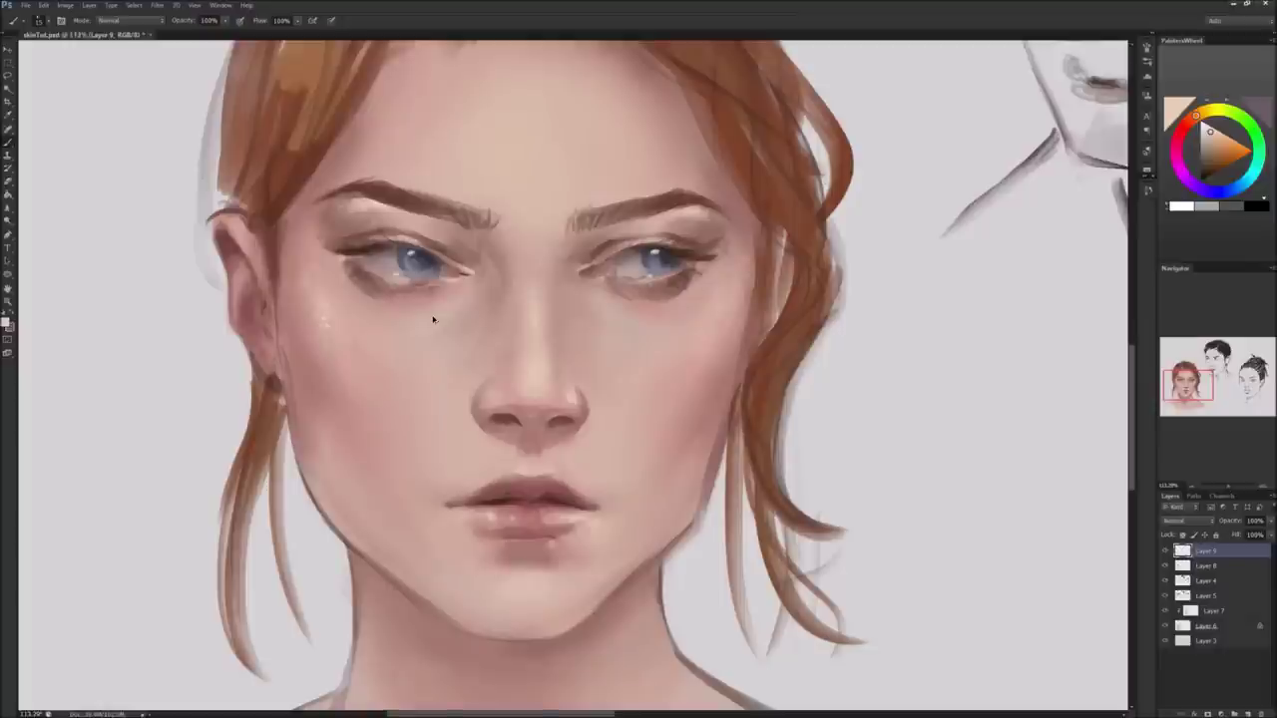
# Sample skin tones from the left cheek, forehead and face to get a lighter peach.
pyautogui.keyDown('alt'); pyautogui.click(334, 311); pyautogui.keyUp('alt')
pyautogui.keyDown('alt'); pyautogui.click(335, 379); pyautogui.keyUp('alt')
pyautogui.keyDown('alt'); pyautogui.click(634, 184); pyautogui.keyUp('alt')
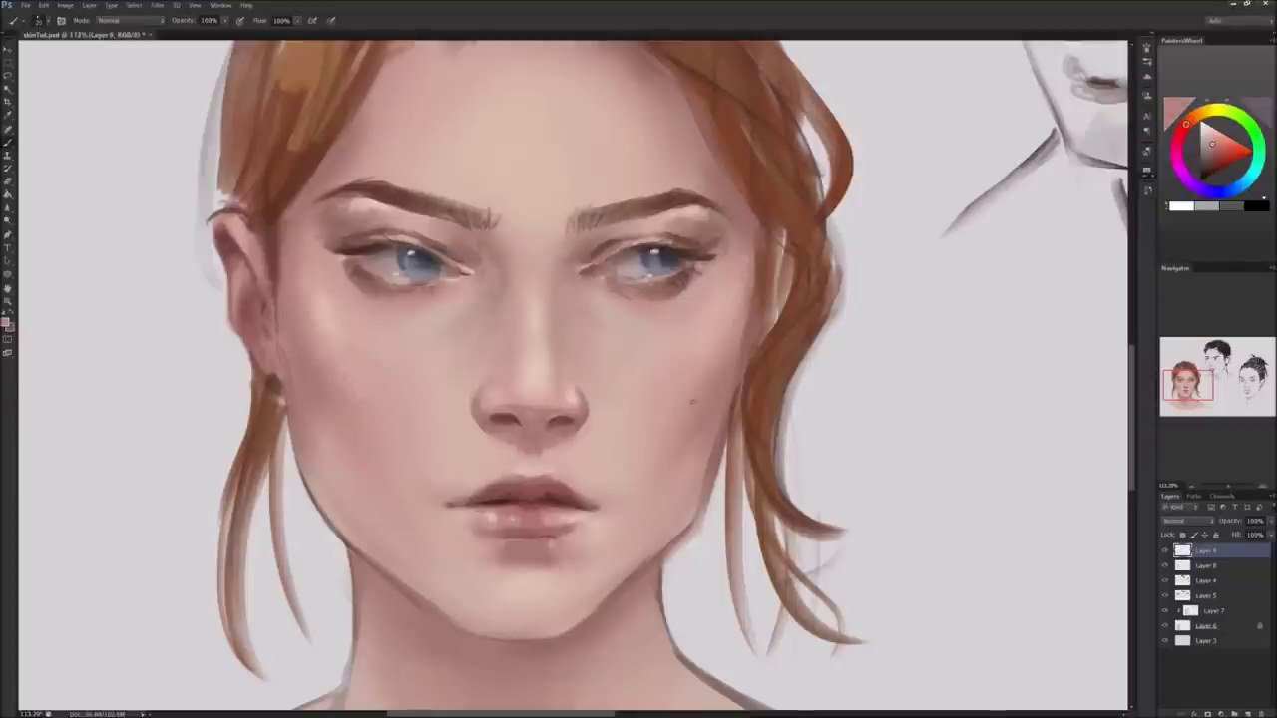
pyautogui.keyDown('alt'); pyautogui.click(686, 374); pyautogui.keyUp('alt')
pyautogui.keyDown('alt'); pyautogui.click(442, 240); pyautogui.keyUp('alt')
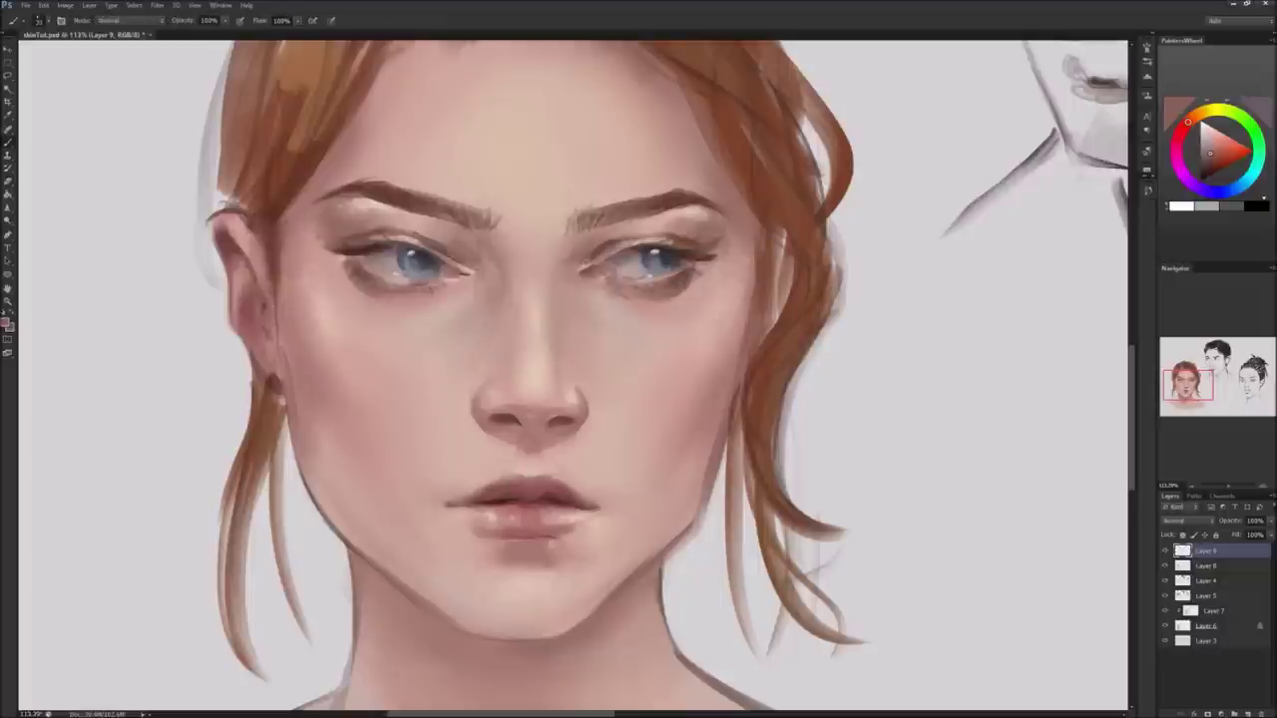
pyautogui.keyDown('alt'); pyautogui.click(485, 264); pyautogui.keyUp('alt')
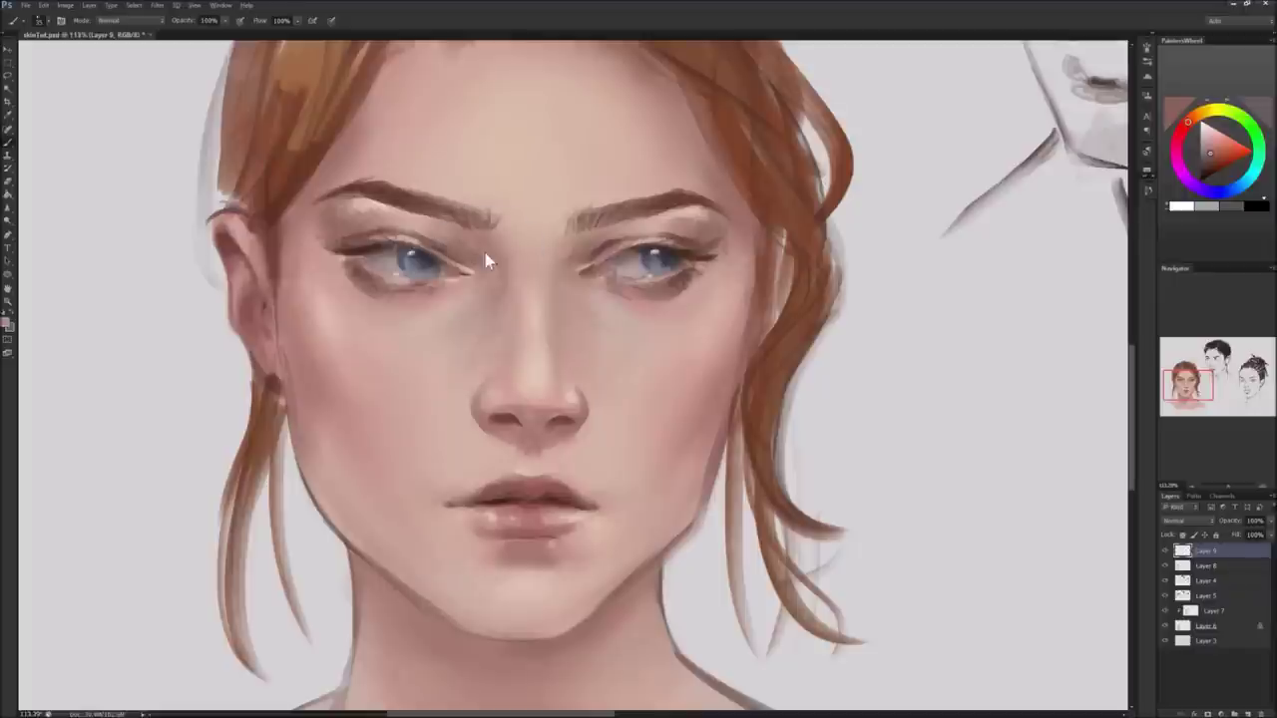
pyautogui.keyDown('alt'); pyautogui.click(461, 272); pyautogui.keyUp('alt')
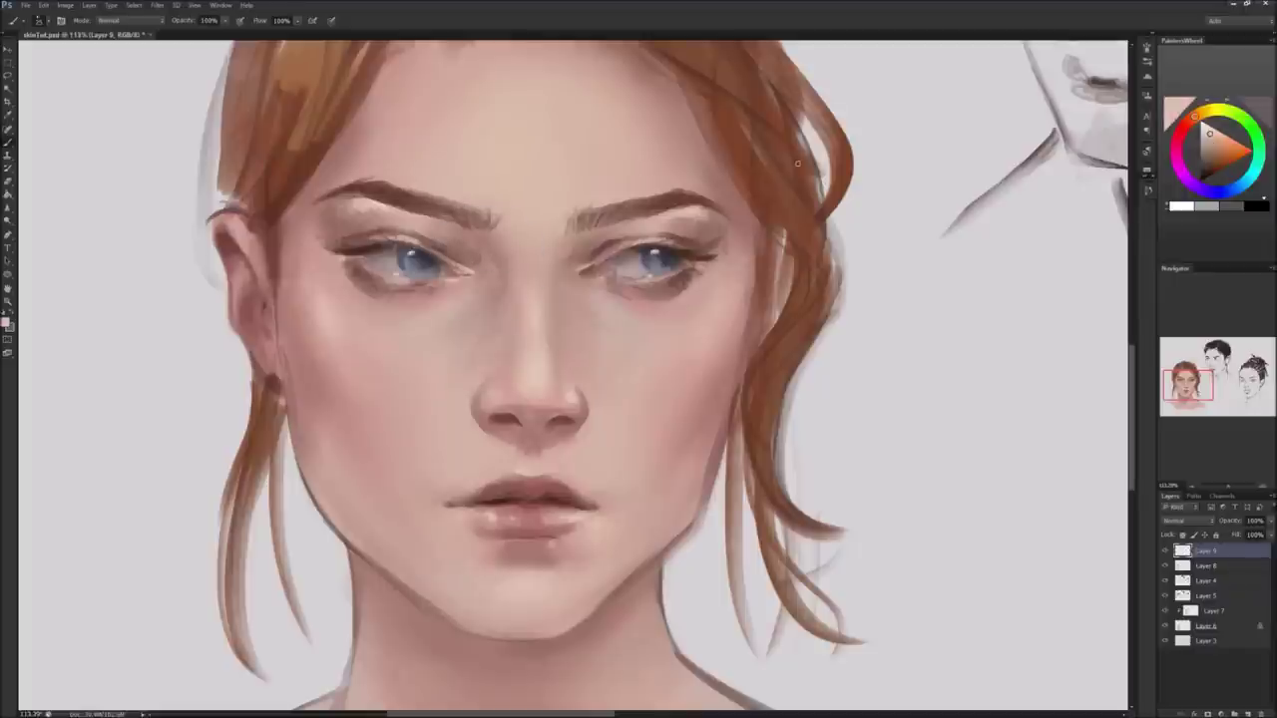
# Sample the reddish tone near the right eye and lower face tones, then zoom out.
pyautogui.keyDown('alt'); pyautogui.click(615, 242); pyautogui.keyUp('alt')
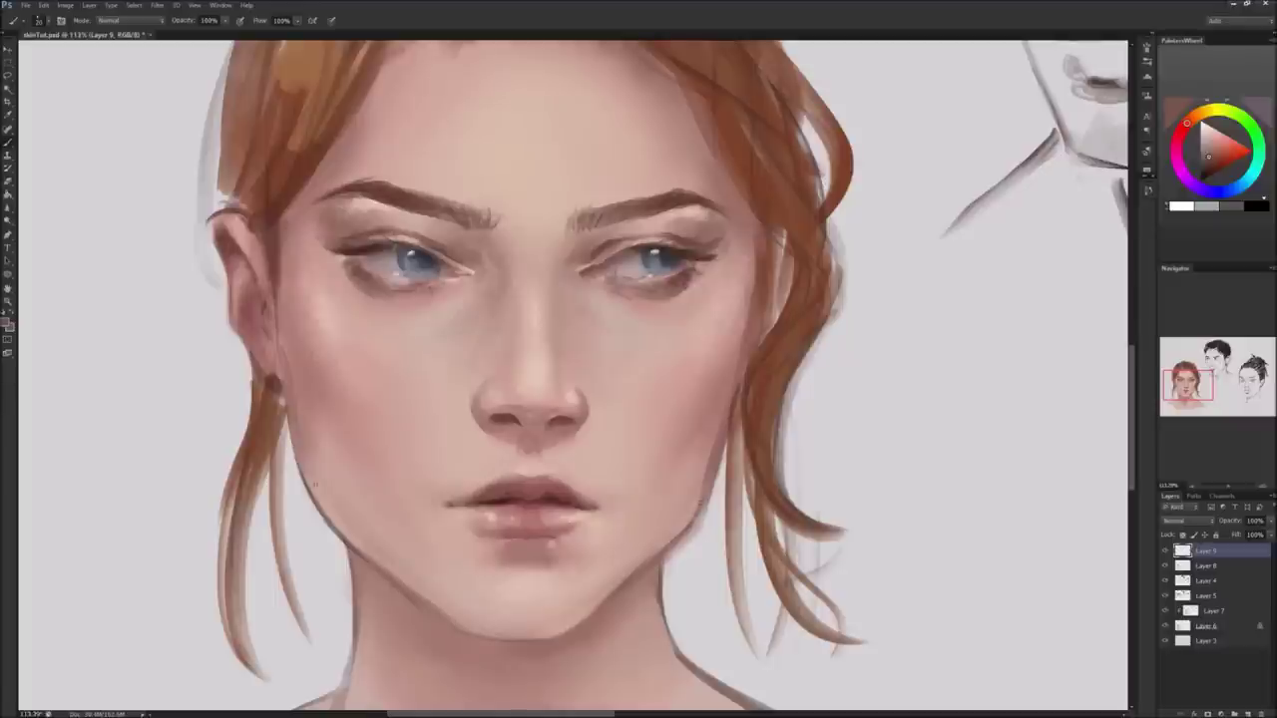
pyautogui.keyDown('alt'); pyautogui.click(303, 469); pyautogui.keyUp('alt')
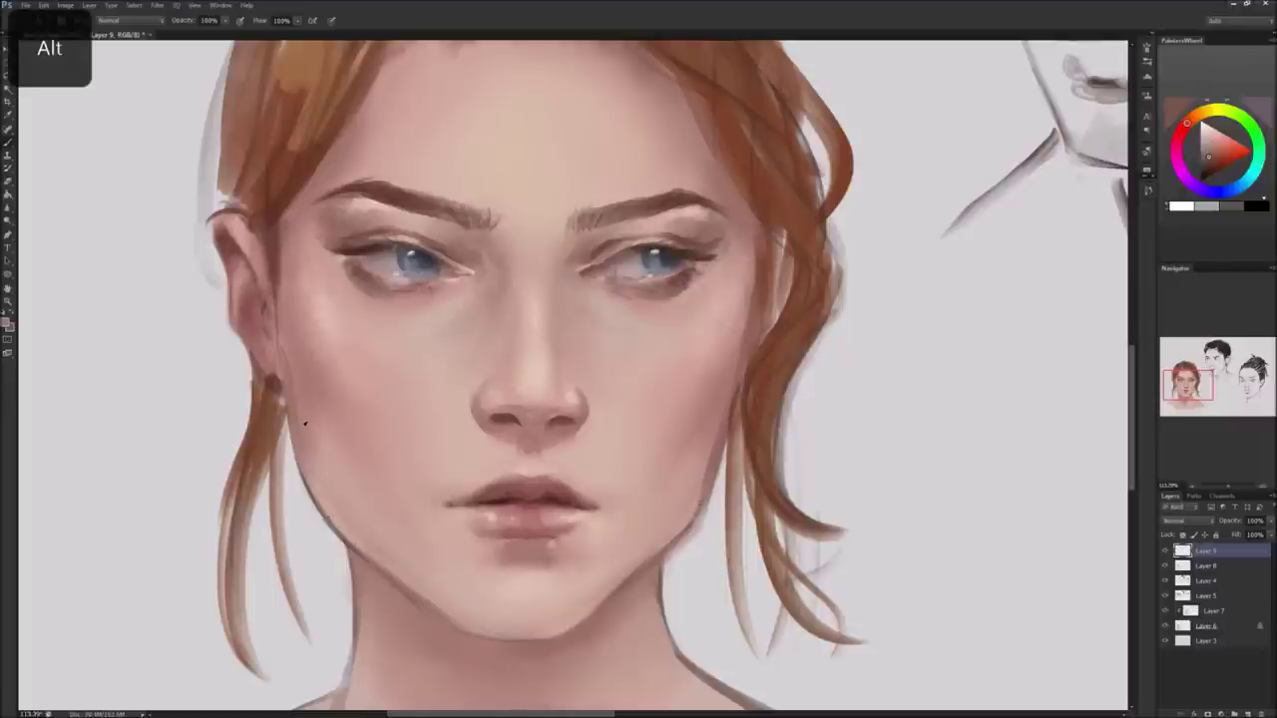
pyautogui.keyDown('alt'); pyautogui.click(342, 535); pyautogui.keyUp('alt')
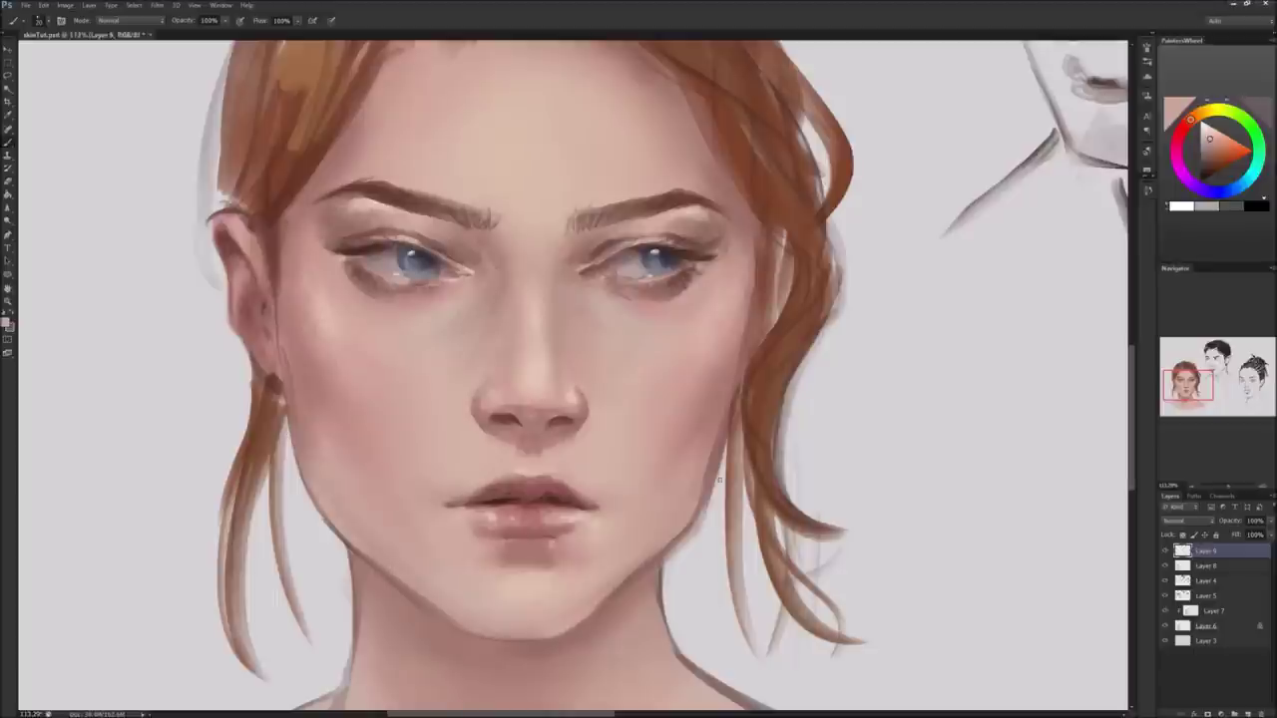
pyautogui.press('z')
pyautogui.keyDown('alt'); pyautogui.click(755, 309); pyautogui.keyUp('alt')
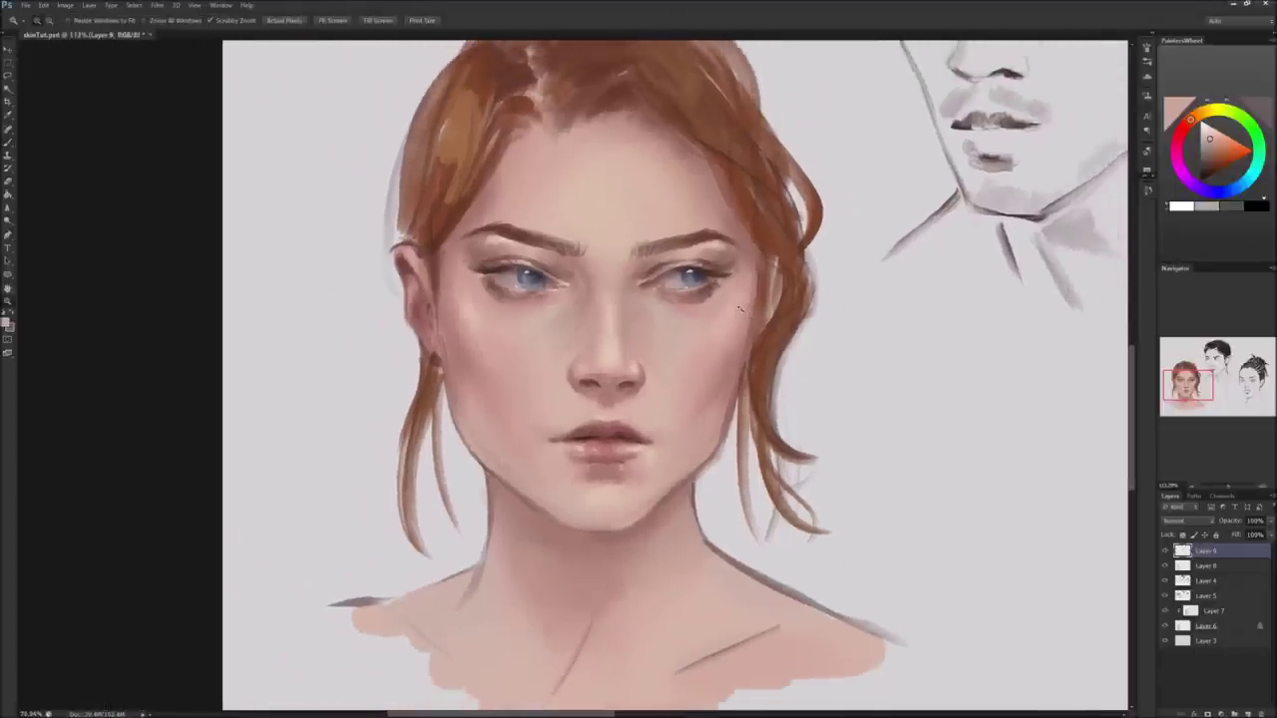
# Toggle Layer 9 off and on to compare, then add an empty Layer 10 above it.
pyautogui.moveTo(1128, 379); pyautogui.dragTo(1134, 351)
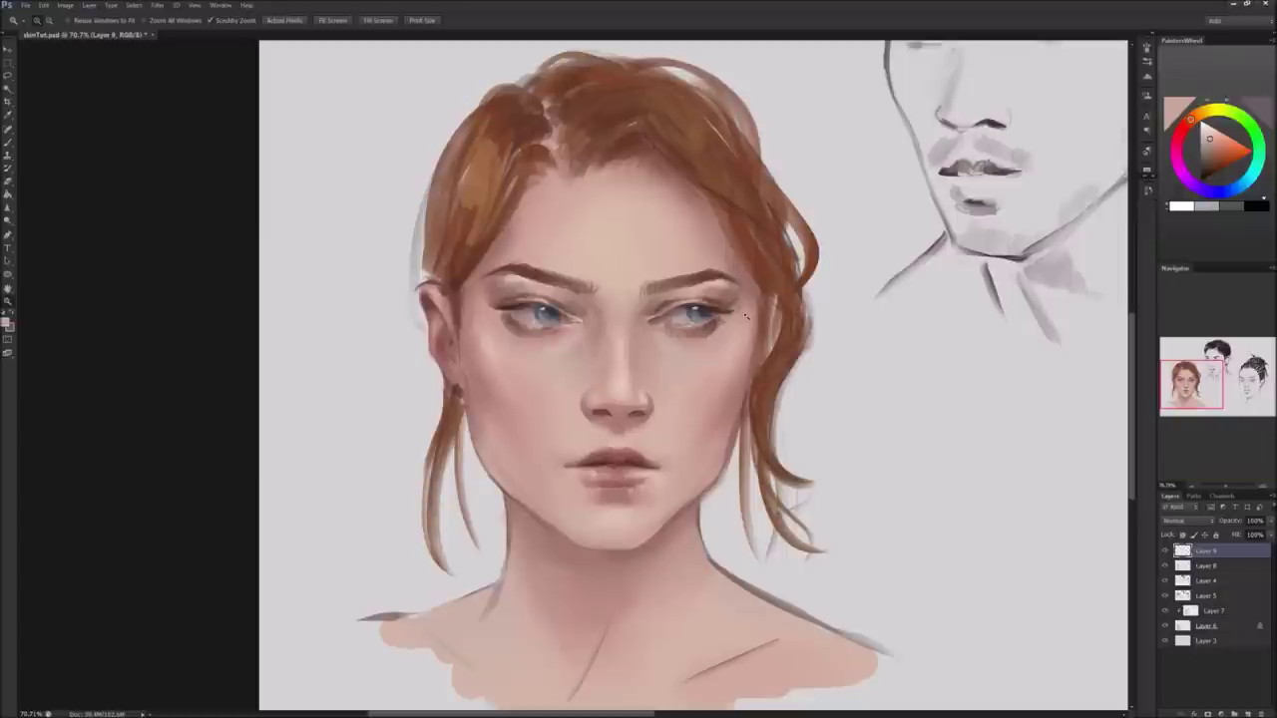
pyautogui.press('b')
pyautogui.press('alt')
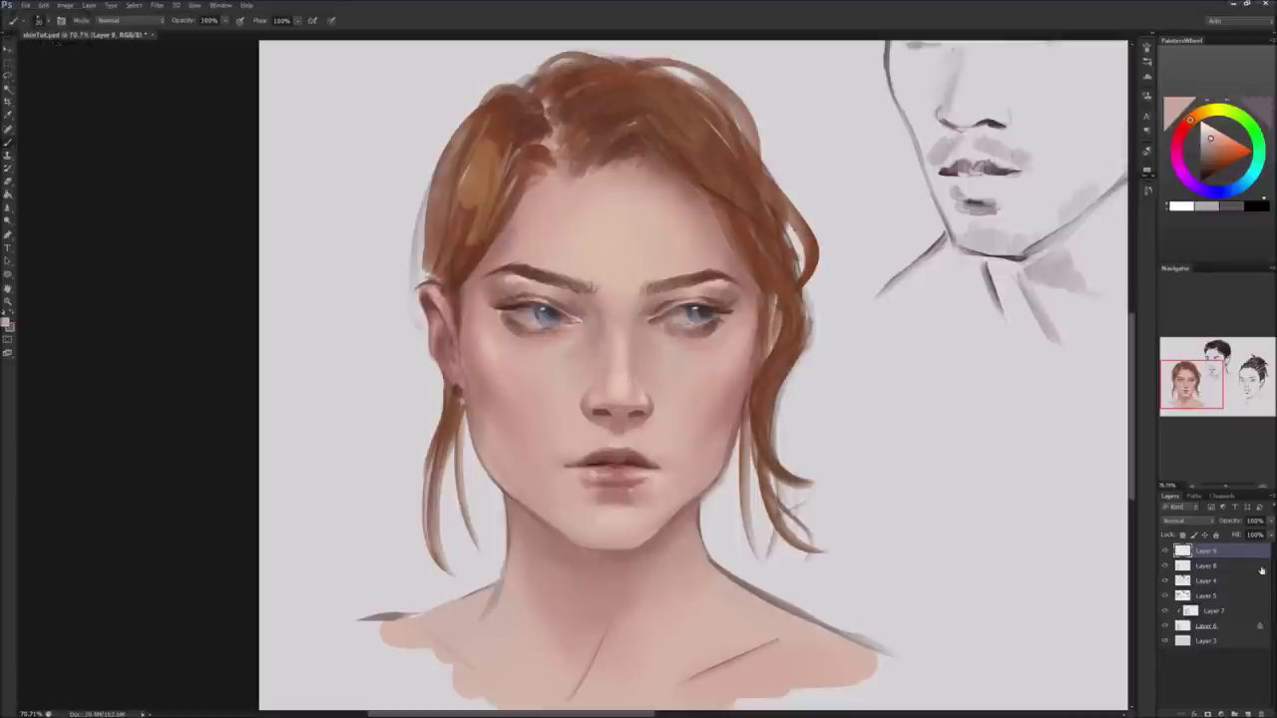
pyautogui.click(1165, 550)
pyautogui.click(1166, 551)
pyautogui.click(1166, 551)
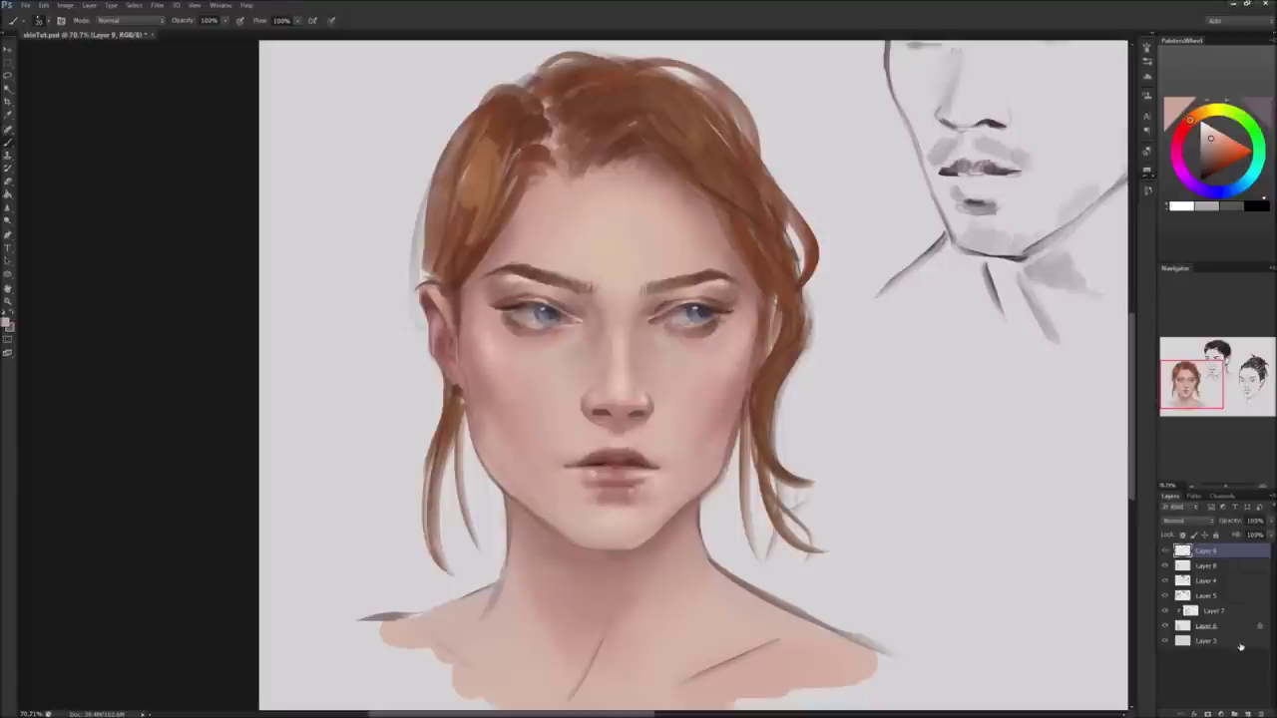
pyautogui.click(1250, 715)
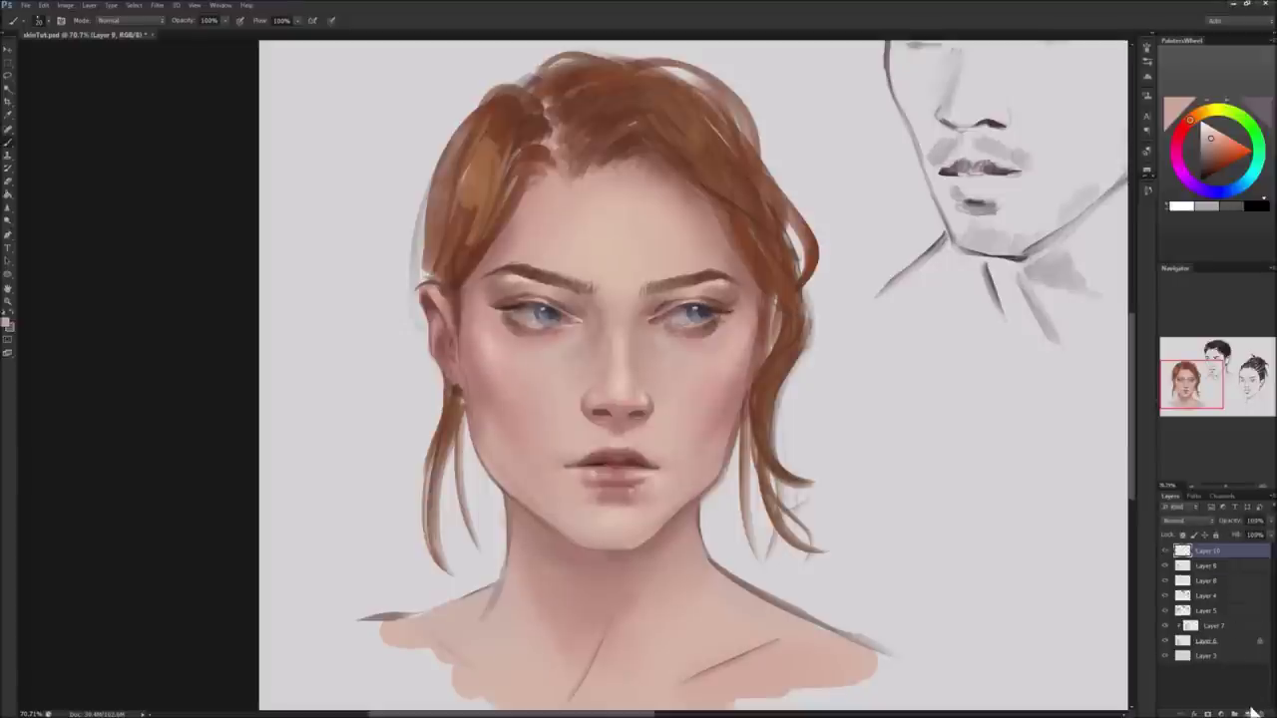
# Pick a dark brown and dab freckles on the nose and both cheeks.
pyautogui.click(1208, 158)
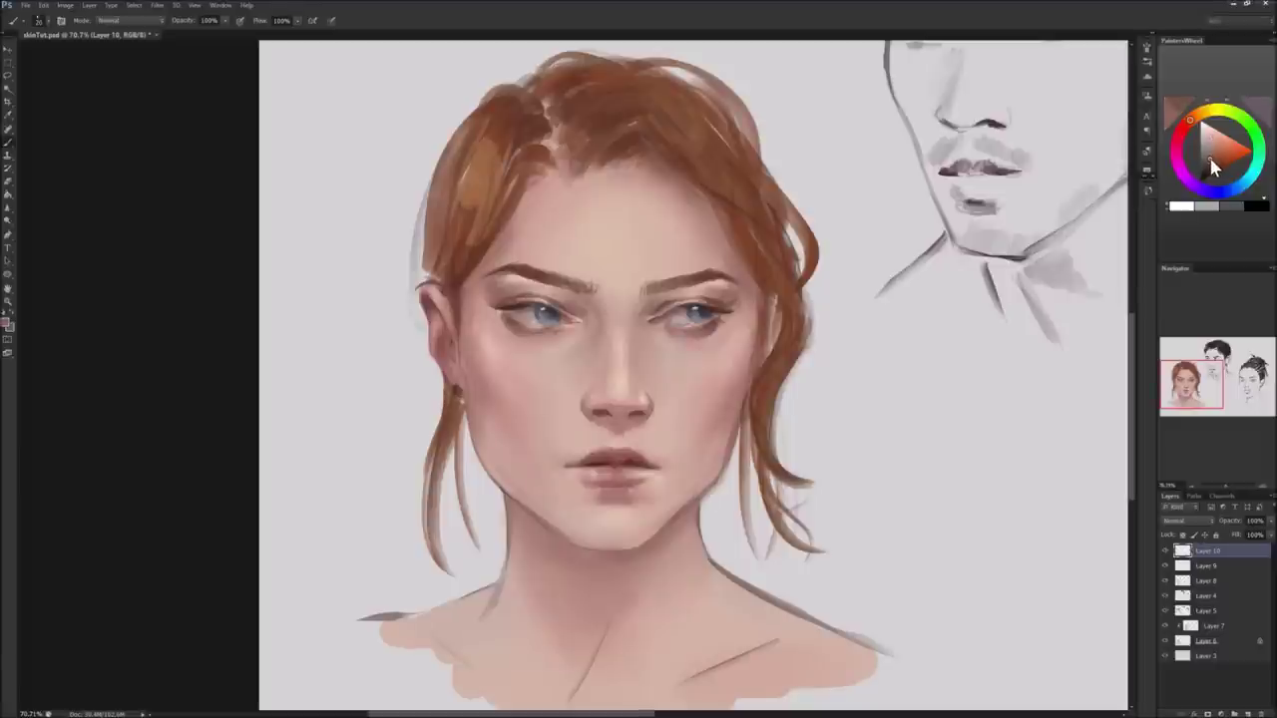
pyautogui.moveTo(1208, 158); pyautogui.dragTo(1211, 166)
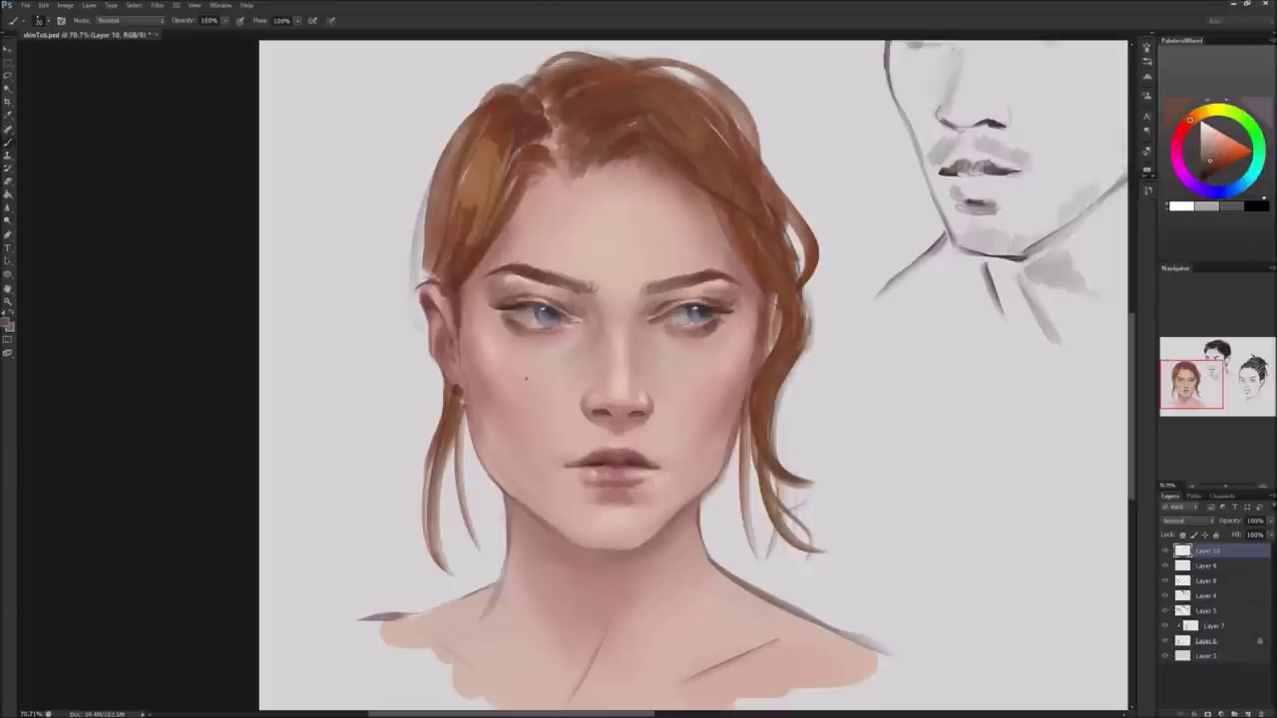
pyautogui.click(527, 373)
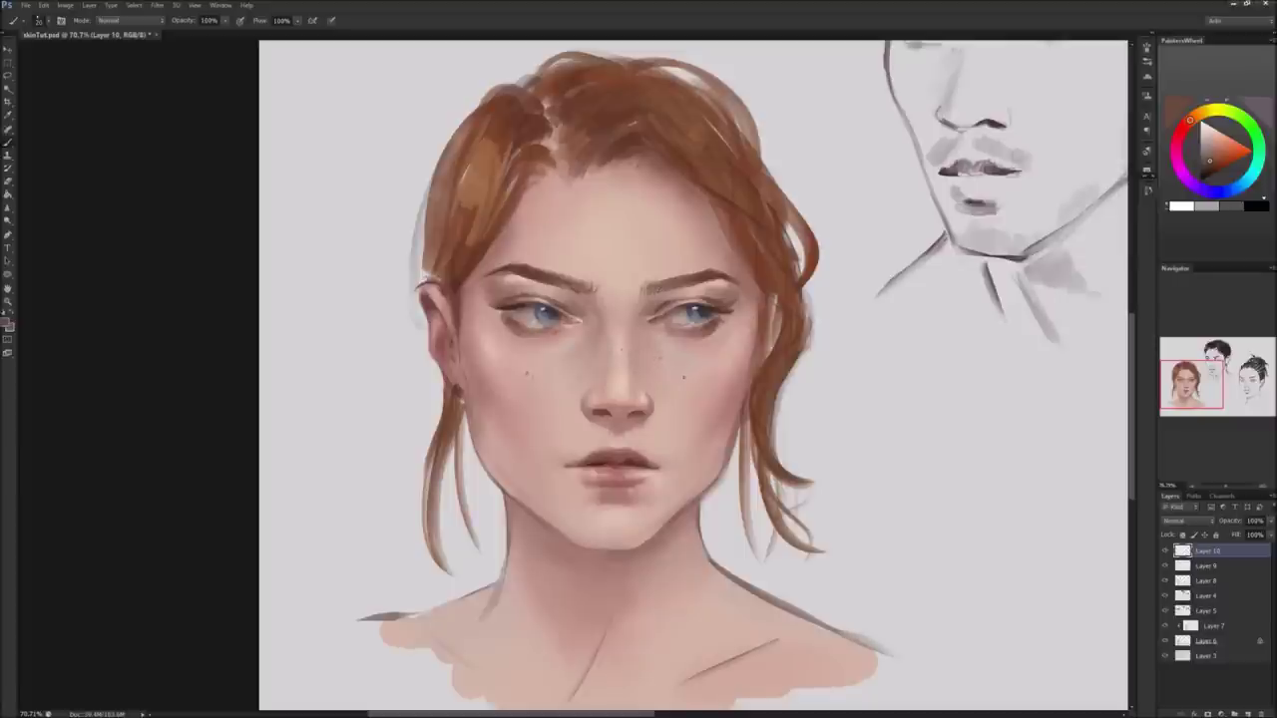
pyautogui.click(427, 284)
pyautogui.click(1220, 155)
pyautogui.click(692, 365)
pyautogui.scroll(-1, 865, 322)
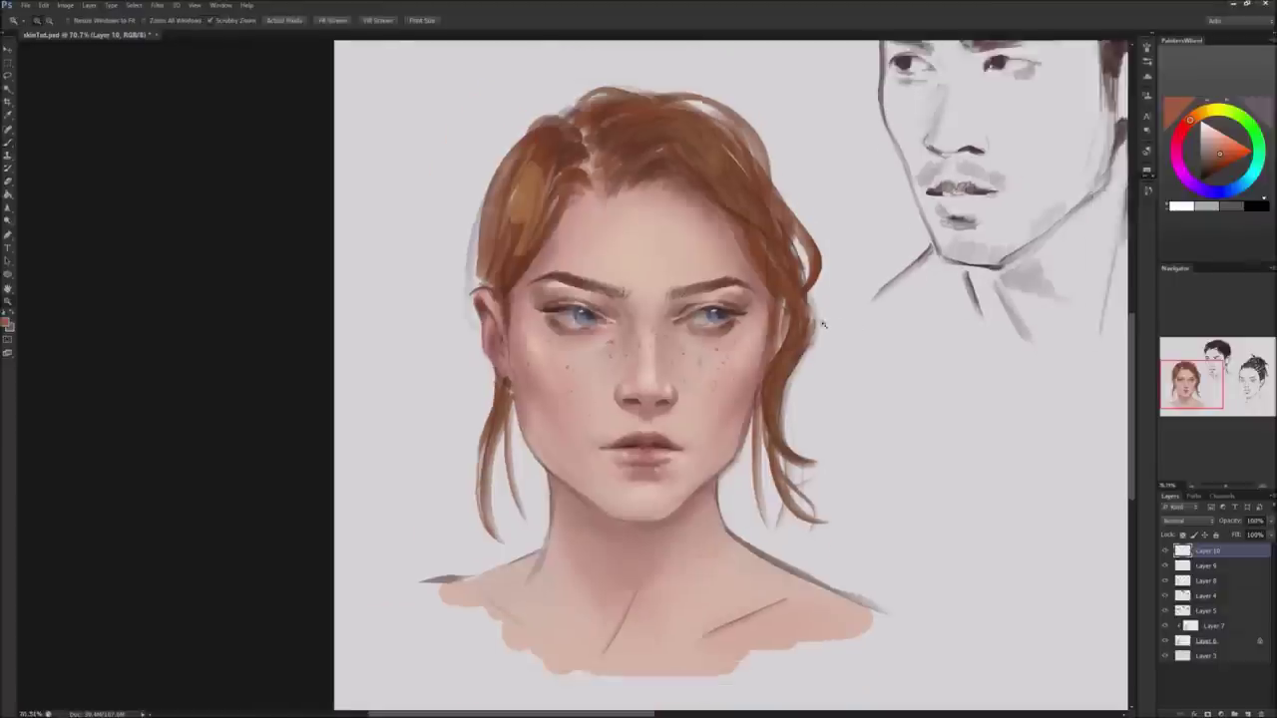
# Toggle Layer 10 off and on twice to check the freckles.
pyautogui.scroll(-1, 866, 323)
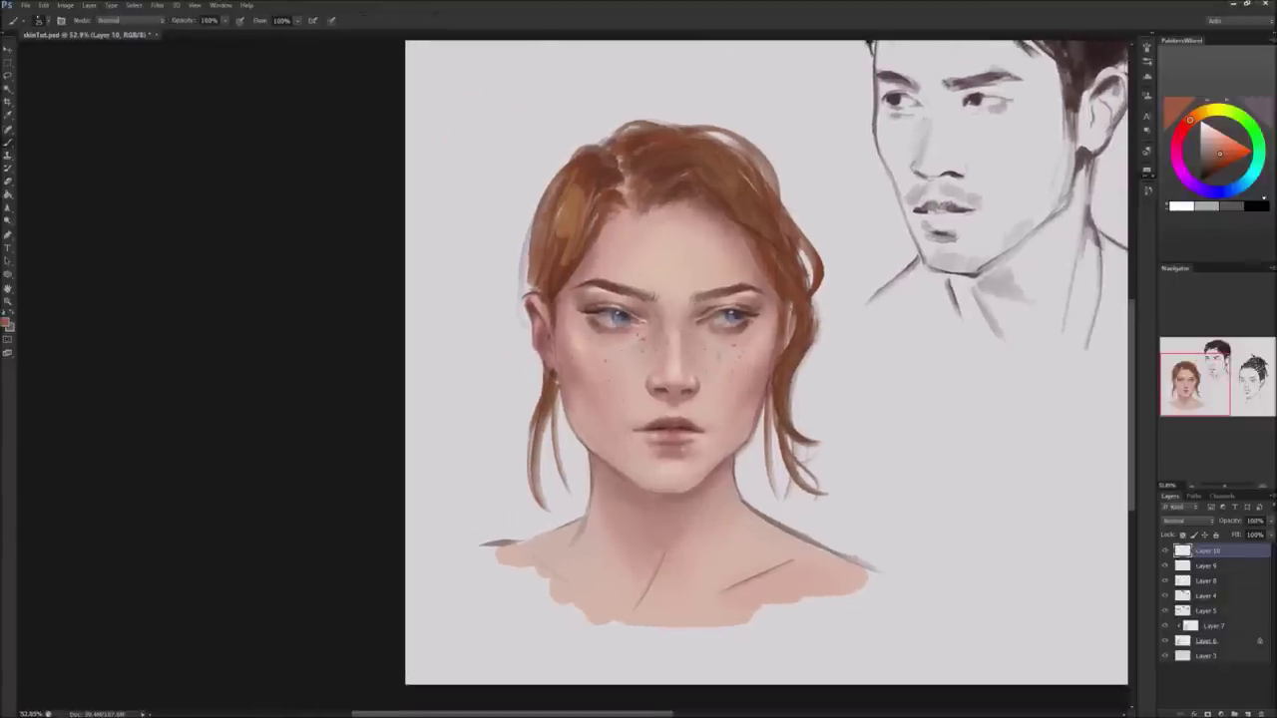
pyautogui.moveTo(1132, 378); pyautogui.dragTo(1133, 372)
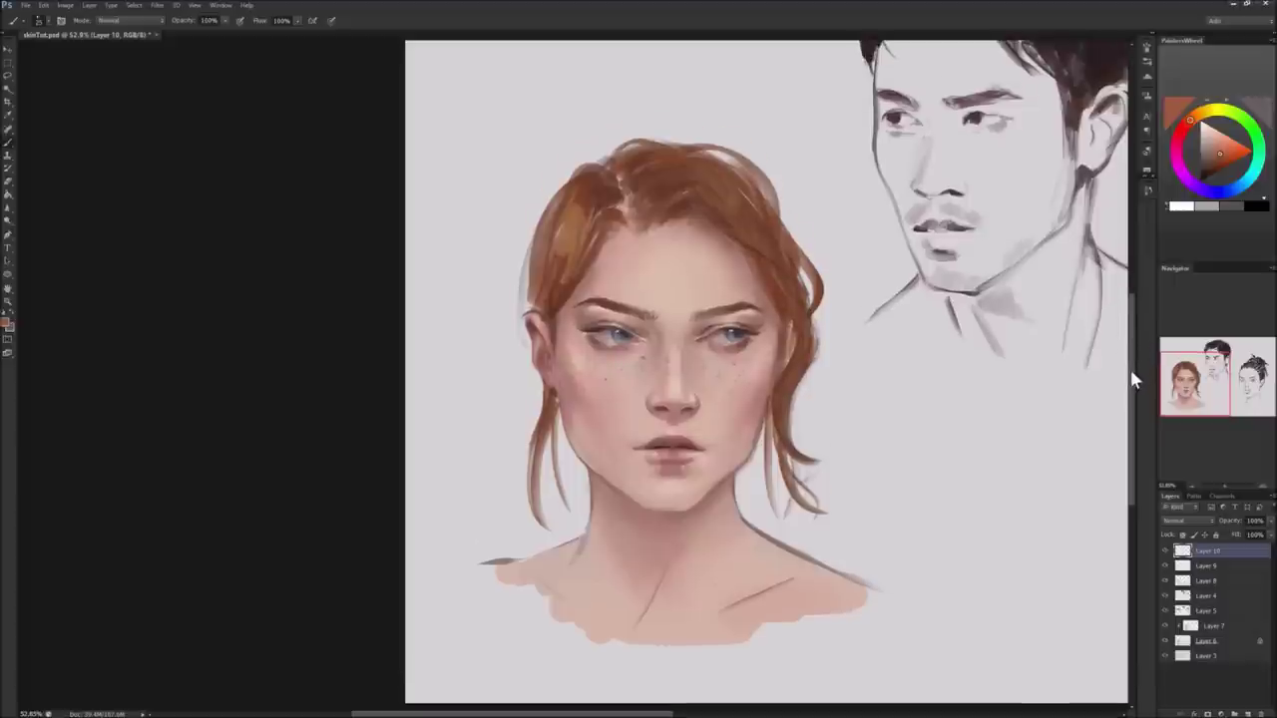
pyautogui.click(1165, 552)
pyautogui.click(1166, 551)
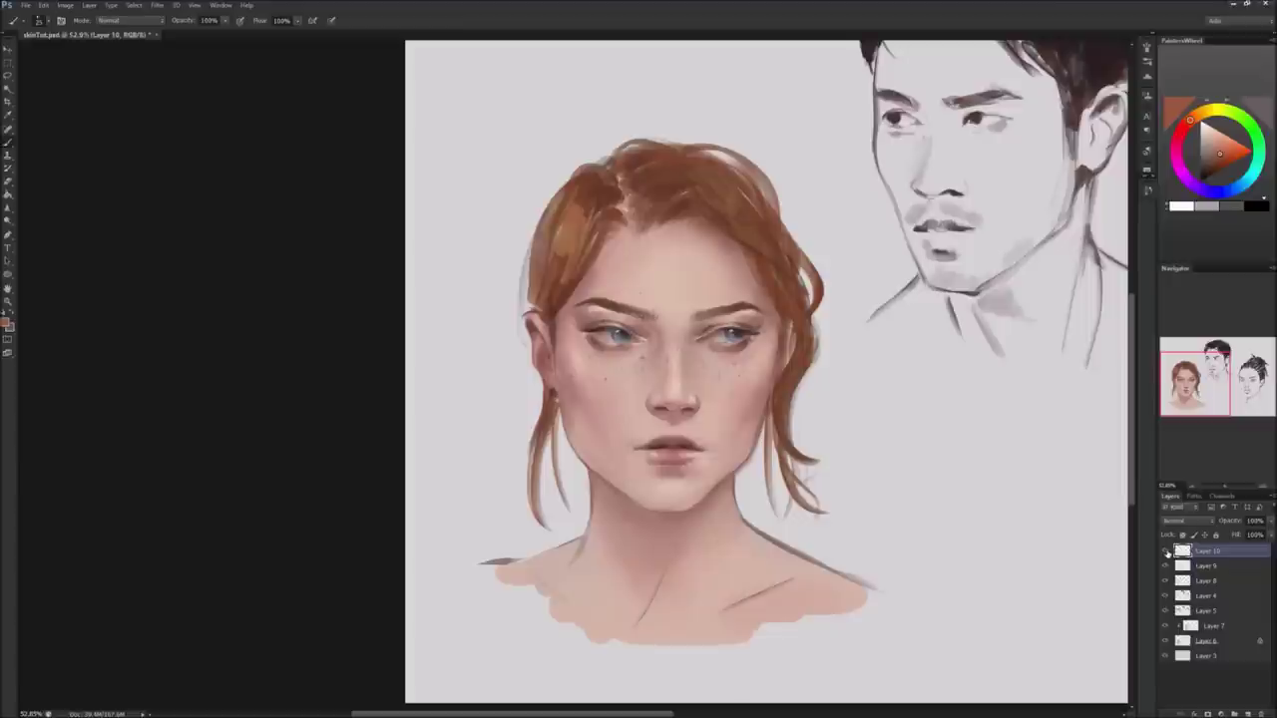
pyautogui.click(1166, 551)
pyautogui.click(1165, 552)
# Zoom out to all three portraits, then on Layer 9 undo a stroke and open Color Balance.
pyautogui.click(8, 299)
pyautogui.moveTo(826, 194); pyautogui.dragTo(611, 617)
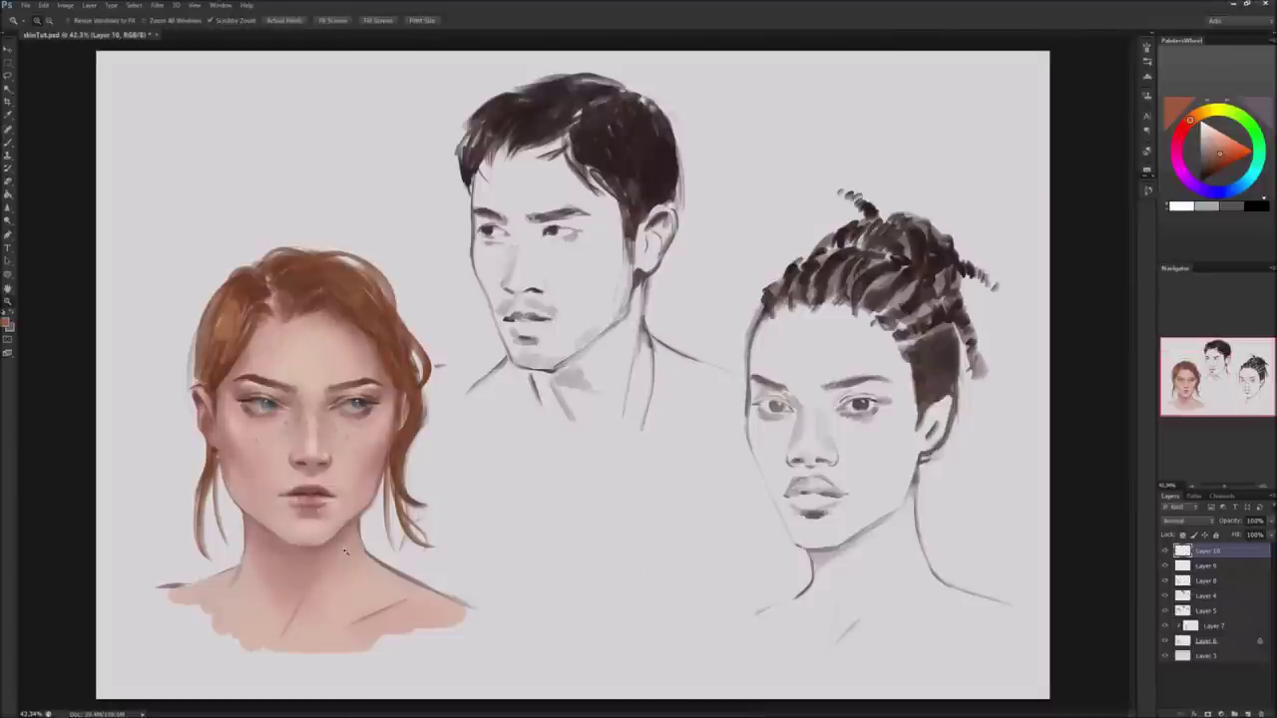
pyautogui.click(8, 143)
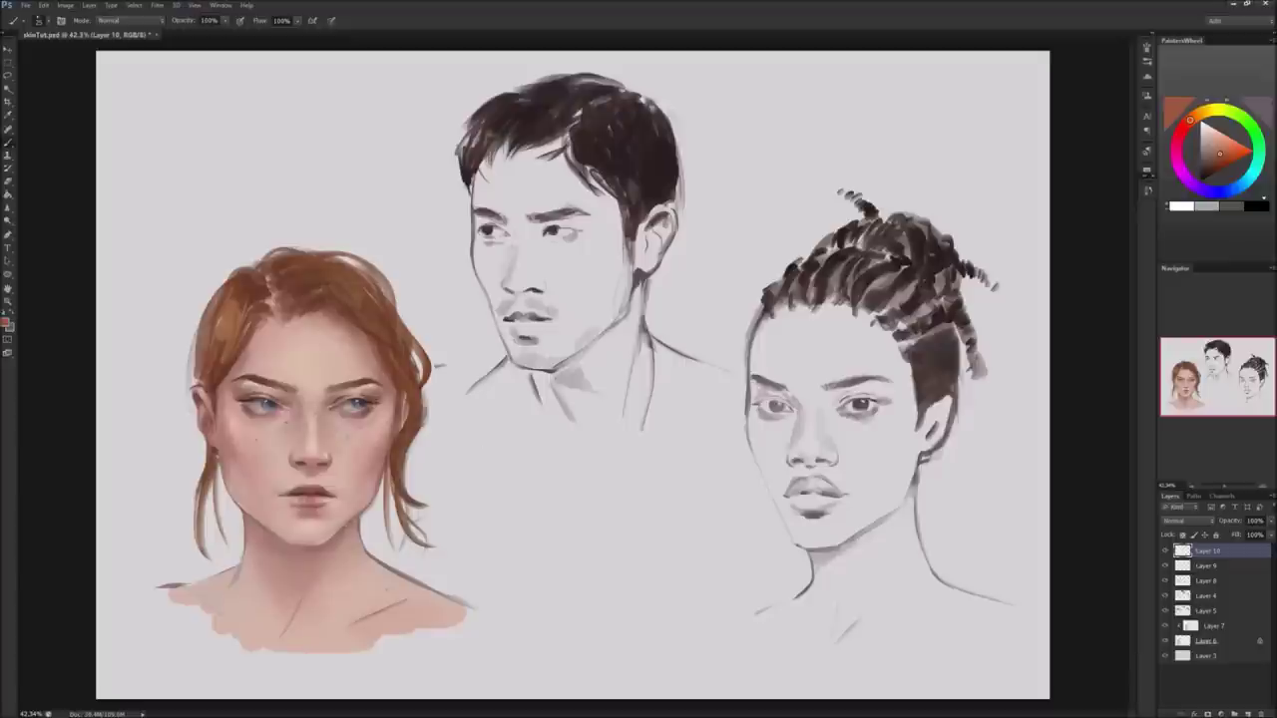
pyautogui.click(1206, 566)
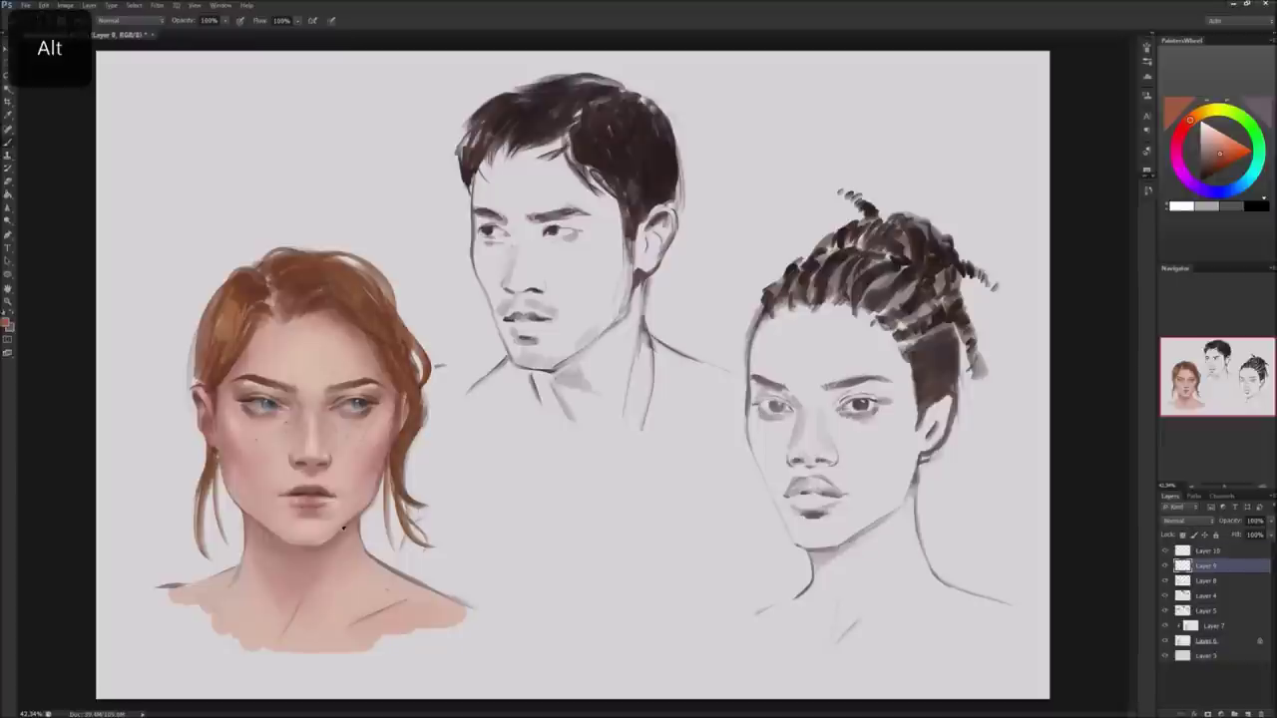
pyautogui.keyDown('alt'); pyautogui.click(290, 469); pyautogui.keyUp('alt')
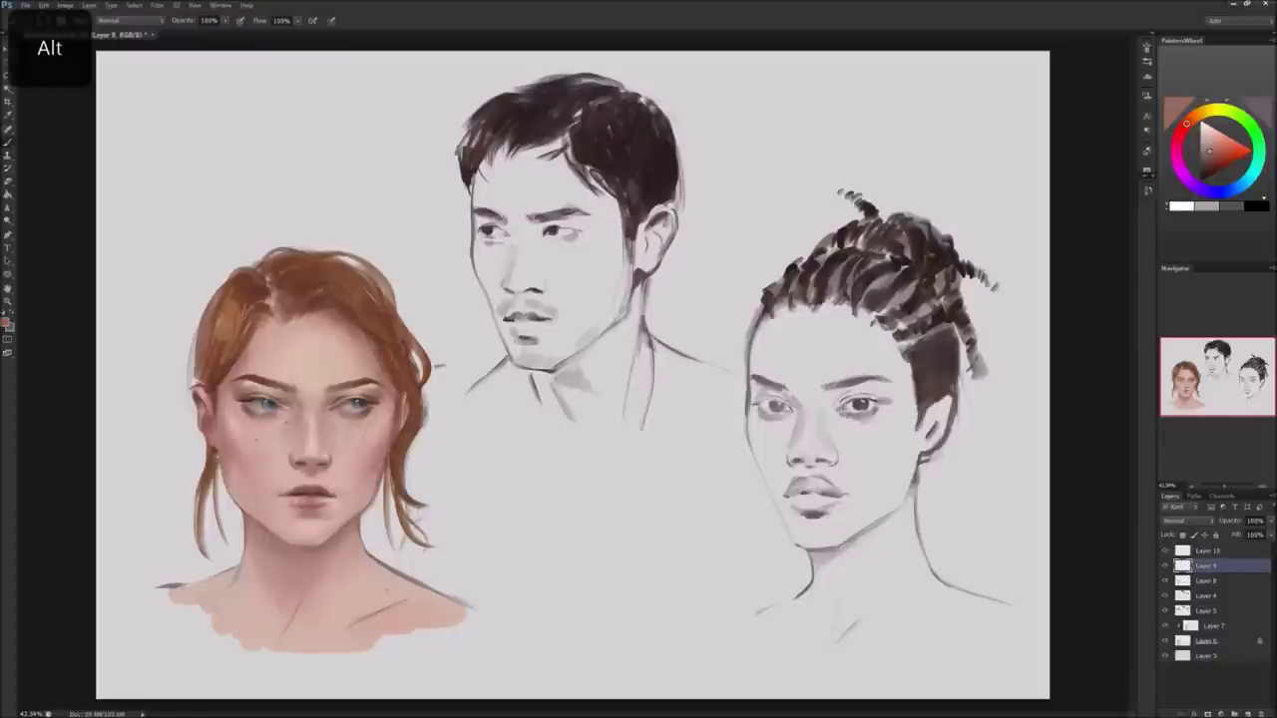
pyautogui.hotkey('ctrl', 'z')
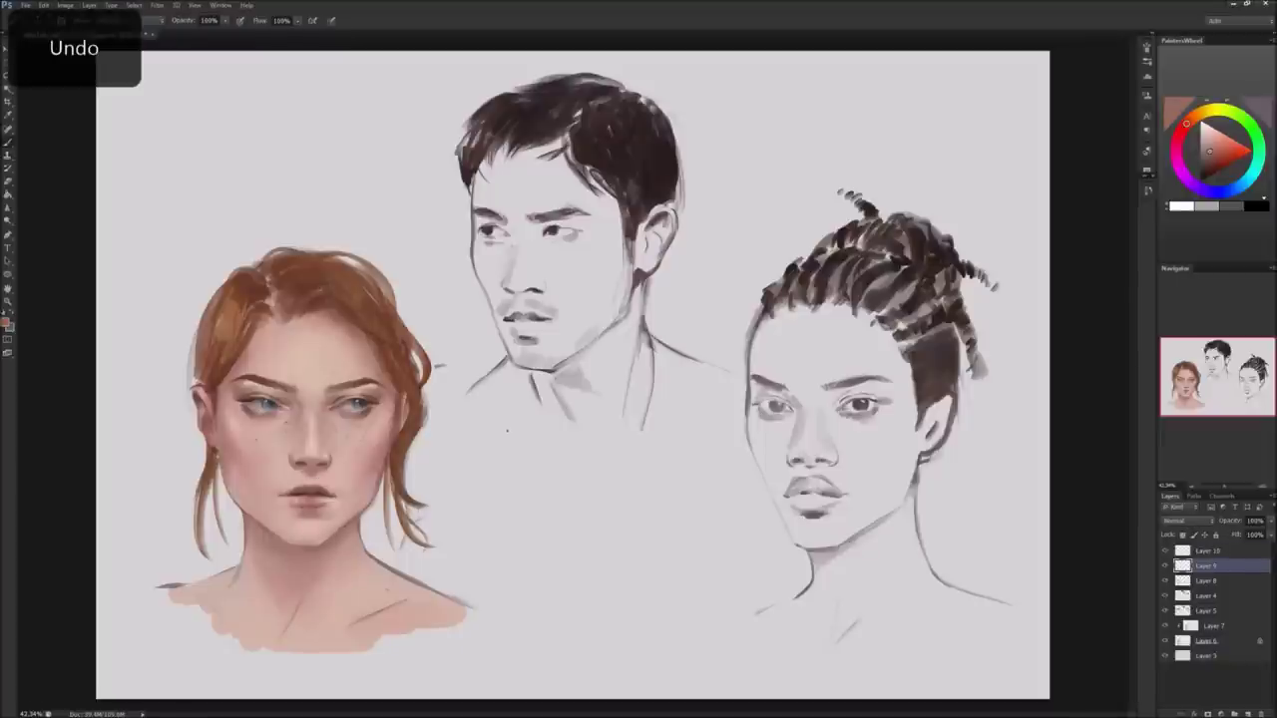
pyautogui.hotkey('ctrl', 'b')
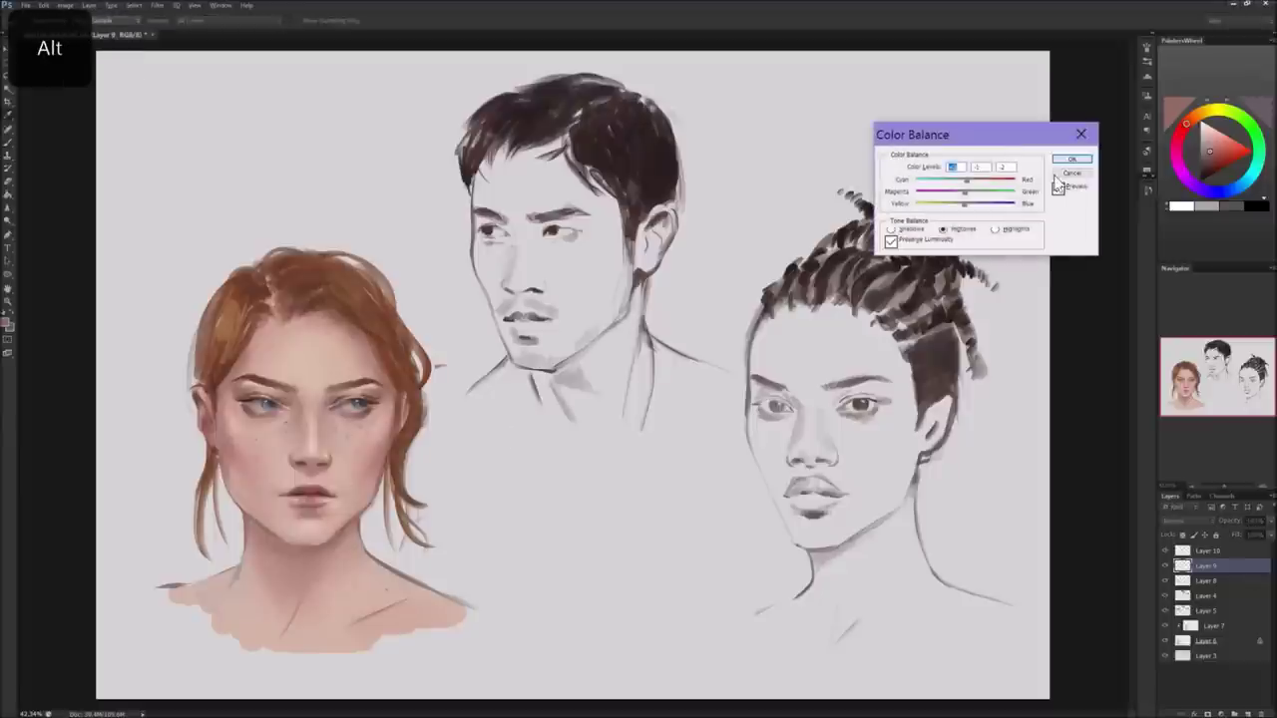
# Cancel Color Balance, undo the stray mark by the lips and add a new empty layer.
pyautogui.click(1071, 159)
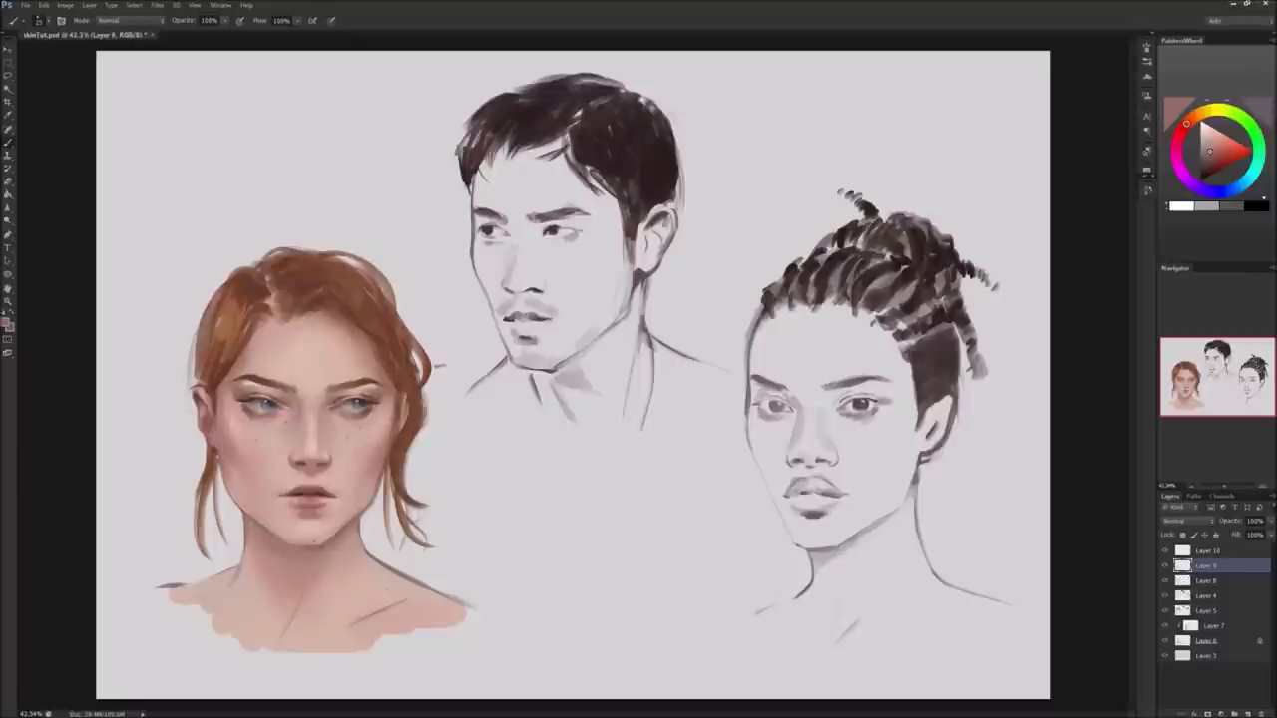
pyautogui.hotkey('ctrl', 'z')
pyautogui.hotkey('ctrl', 'shift', 'alt', 'n')
pyautogui.moveTo(1166, 566); pyautogui.dragTo(1166, 582)
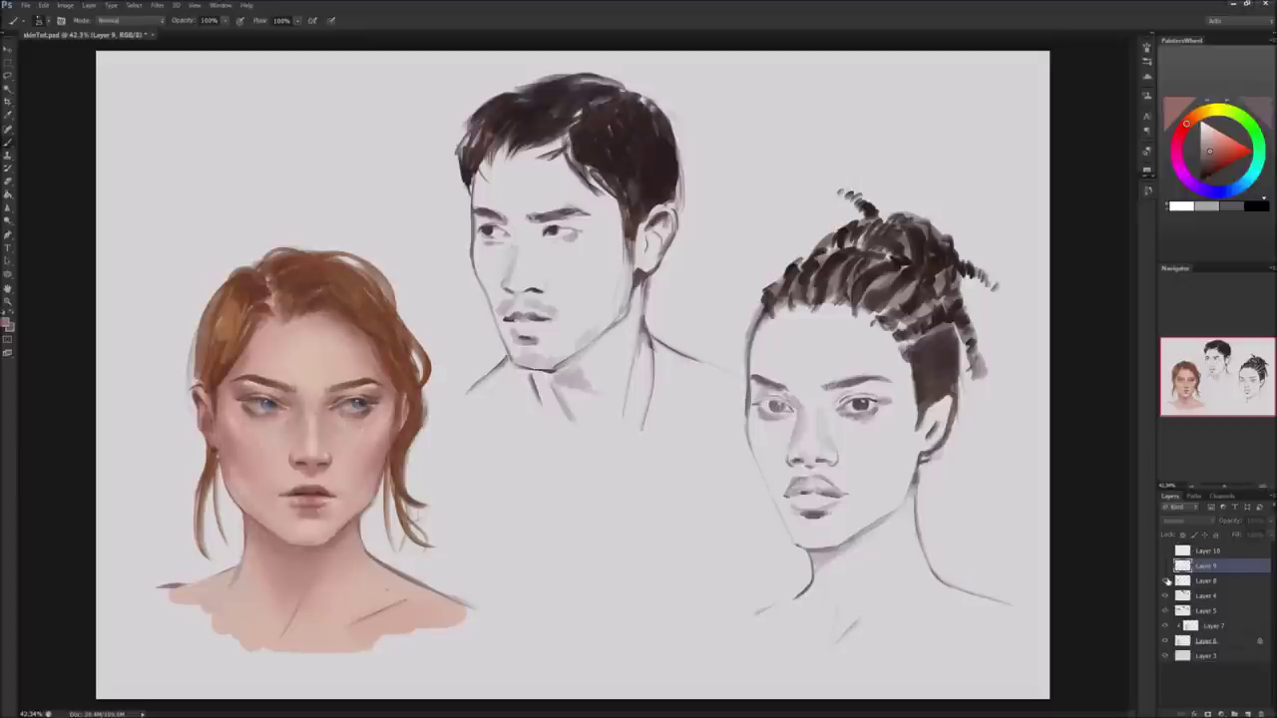
pyautogui.click(1166, 626)
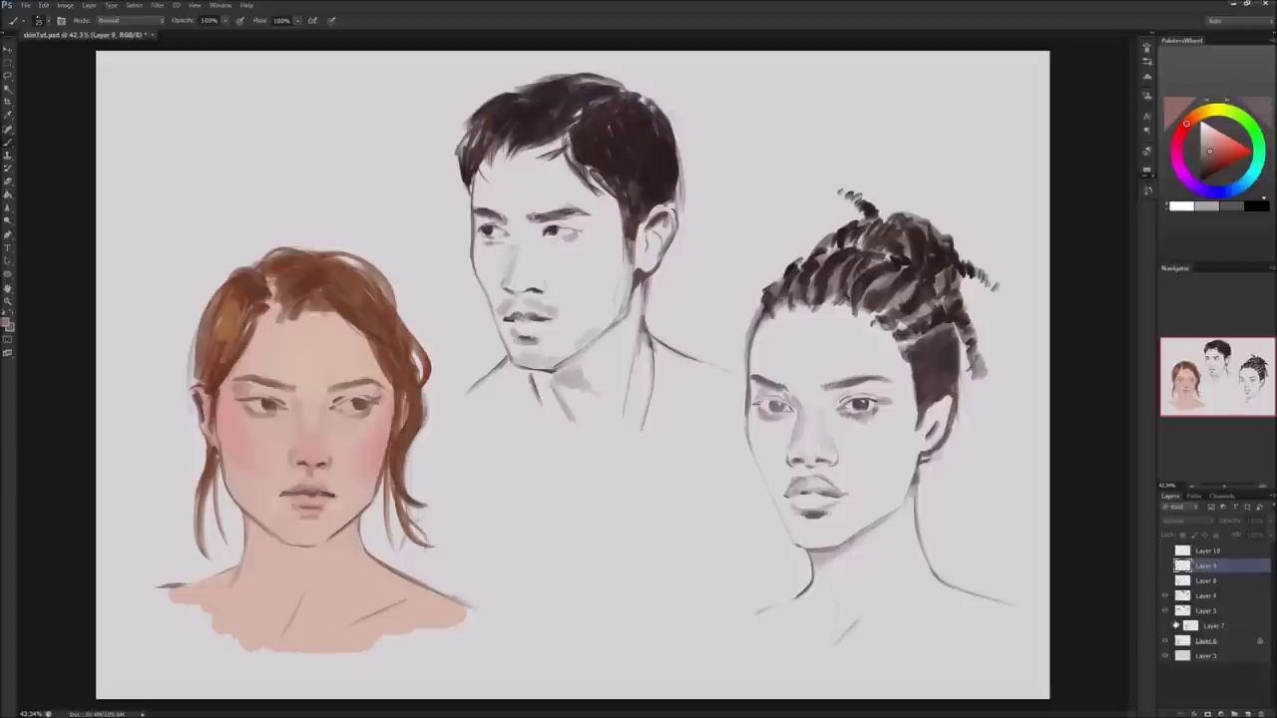
pyautogui.click(1166, 625)
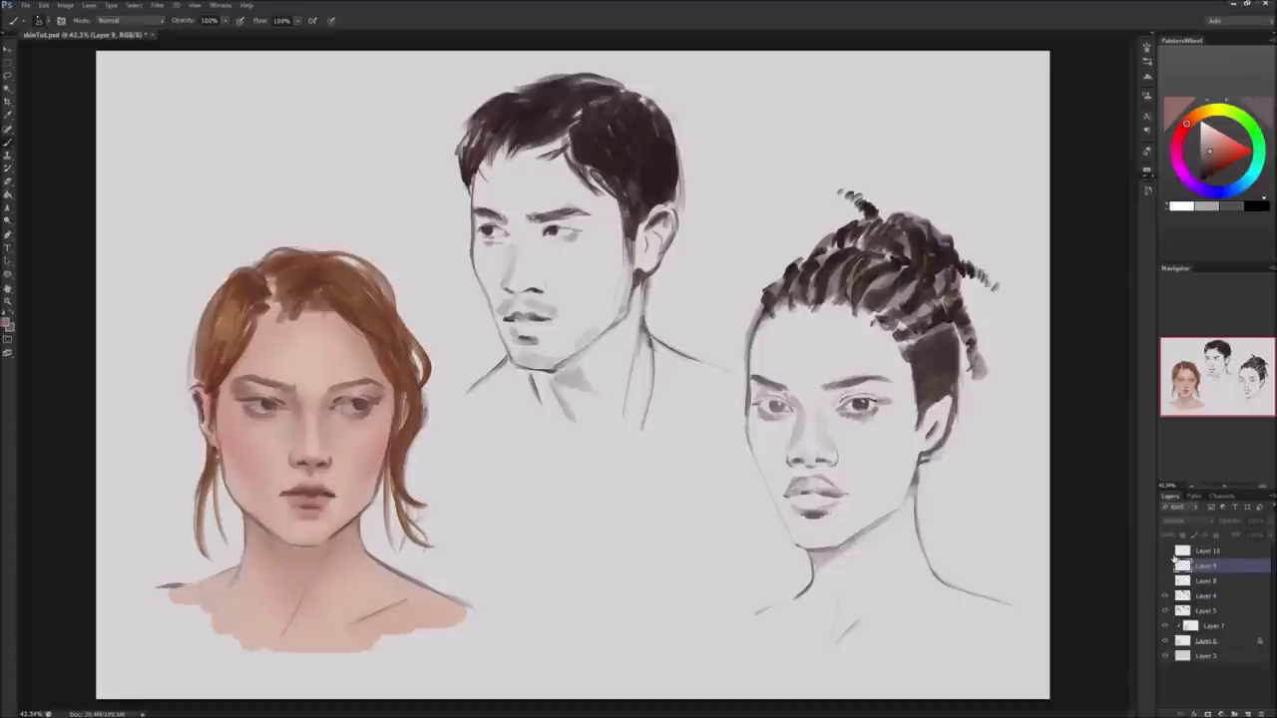
pyautogui.click(1164, 581)
pyautogui.click(1219, 582)
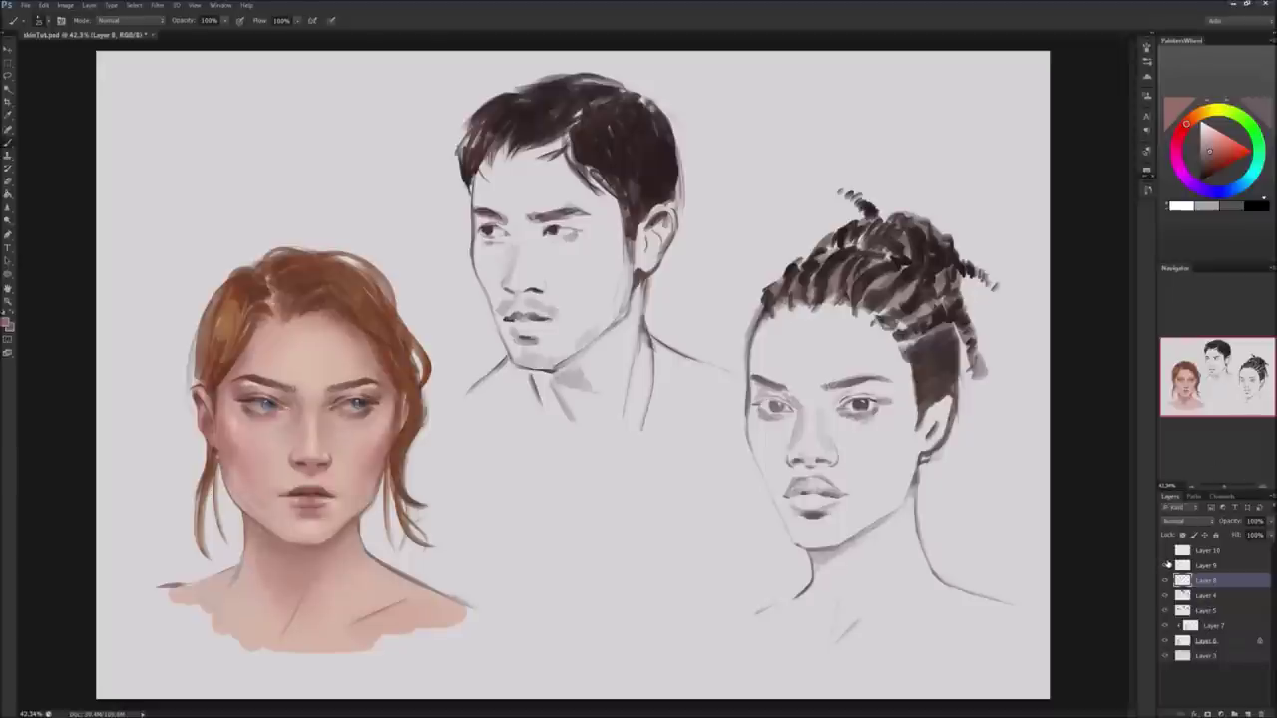
pyautogui.click(1183, 566)
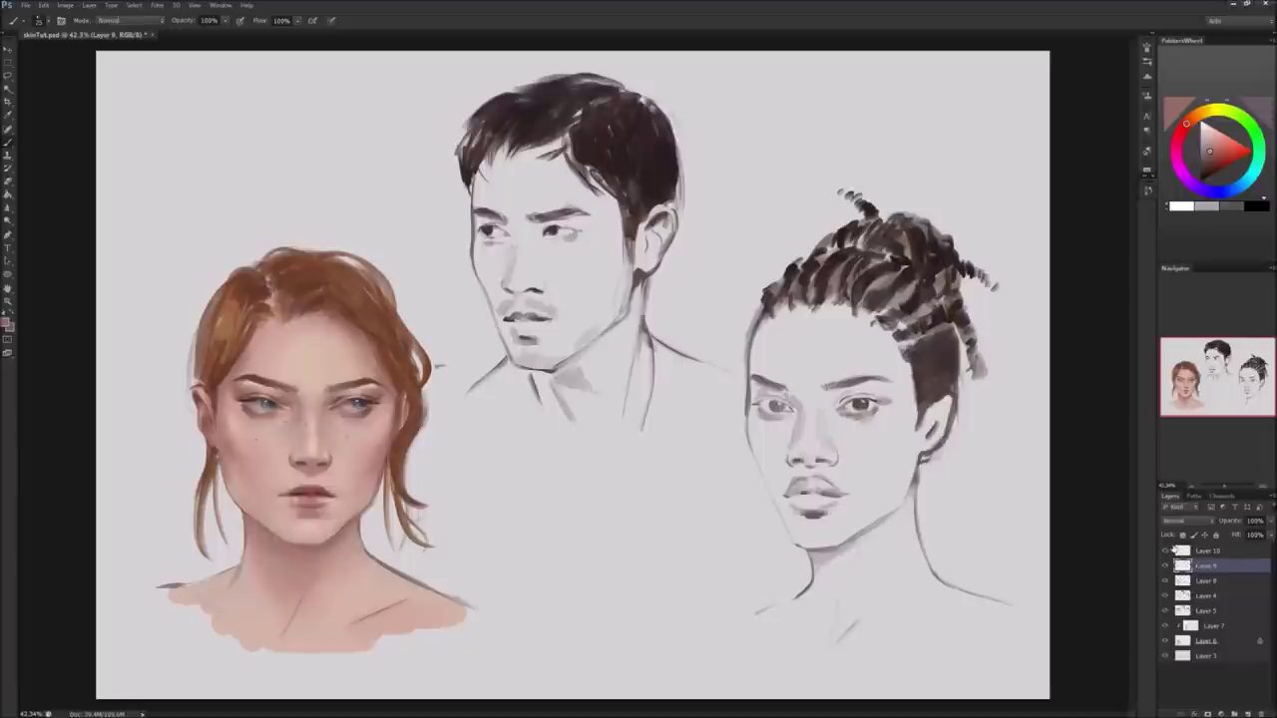
pyautogui.click(1208, 547)
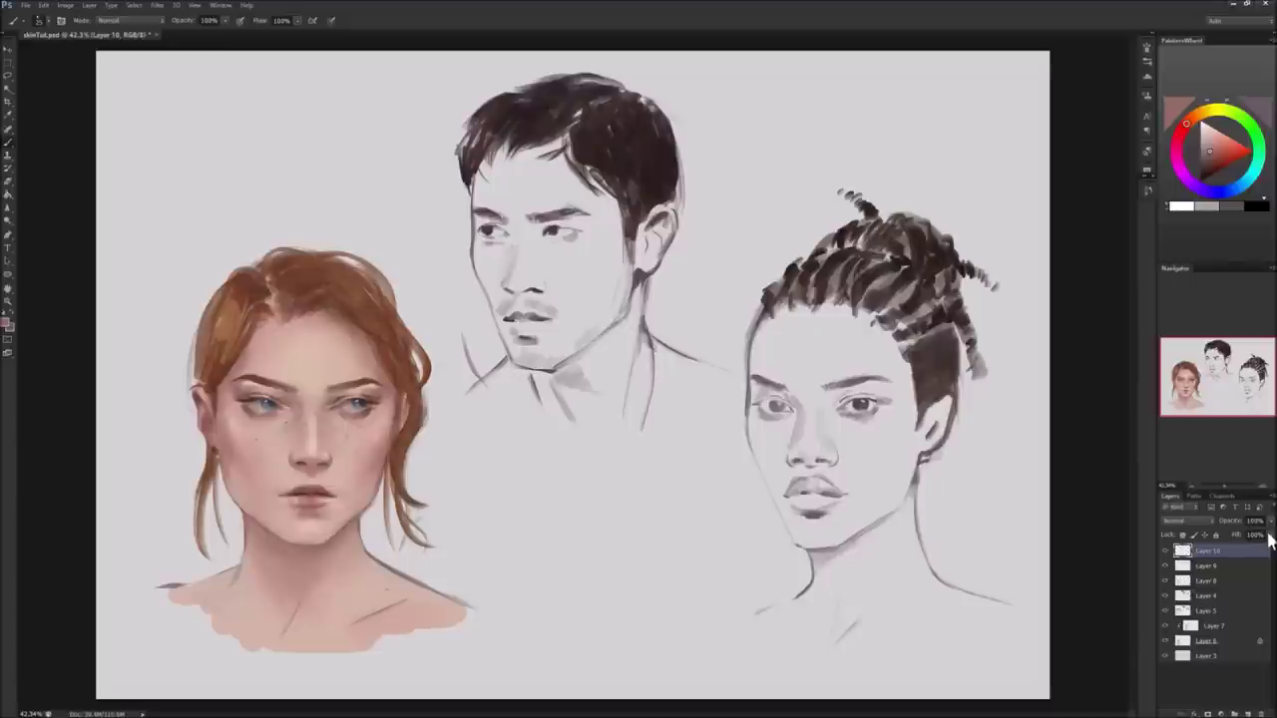
# Merge Layer 6 and Layer 5 down into Layer 7.
pyautogui.click(1207, 596)
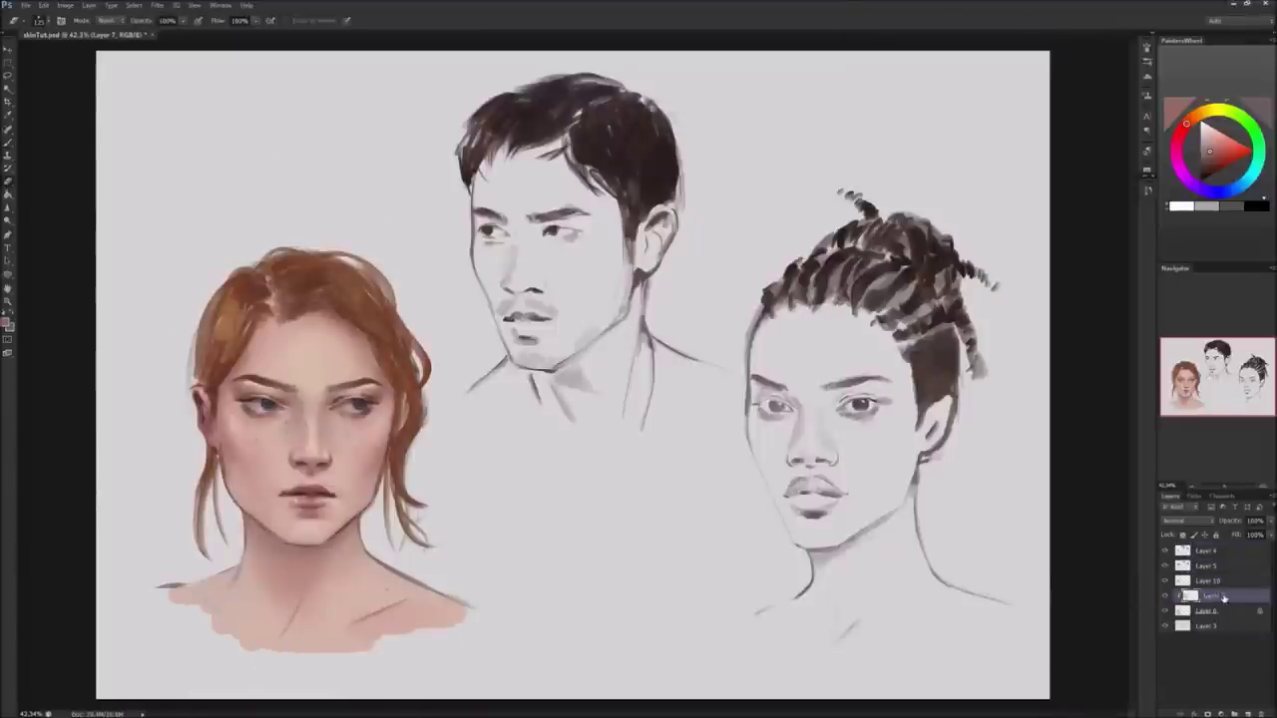
pyautogui.rightClick(1227, 598)
pyautogui.click(920, 419)
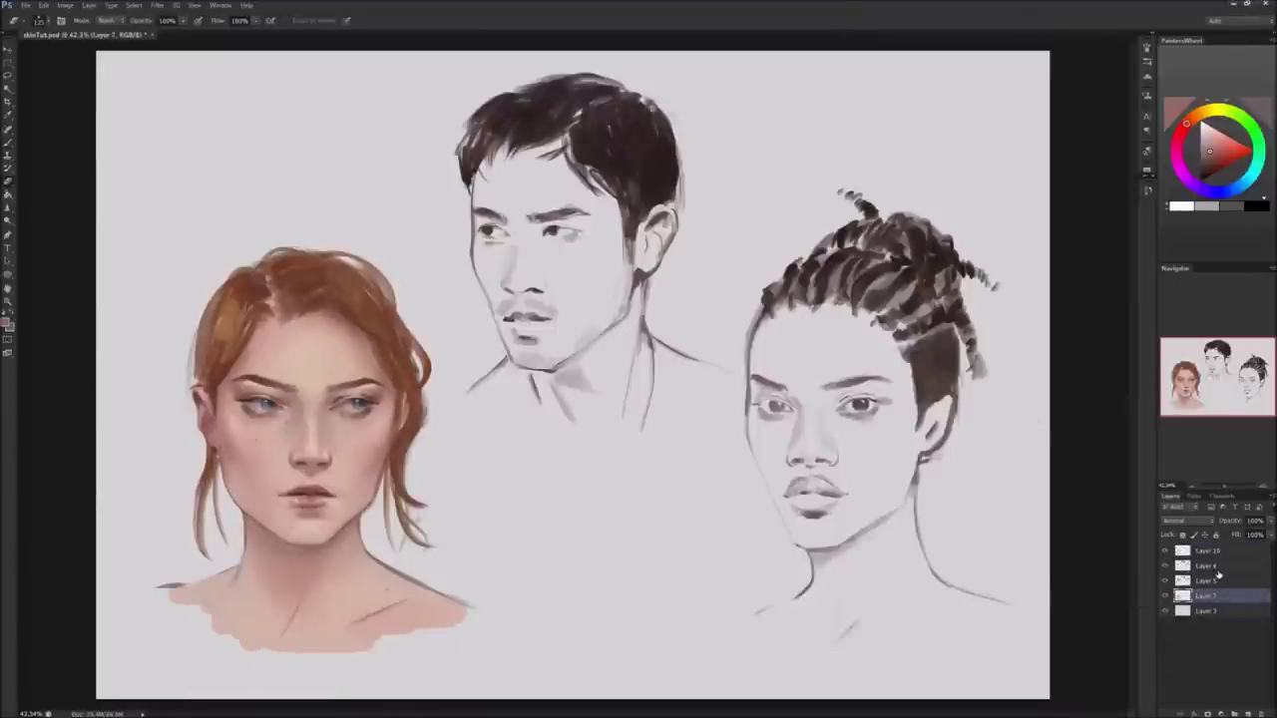
pyautogui.click(1209, 579)
pyautogui.rightClick(1220, 567)
pyautogui.click(850, 538)
# Set the Brush mode to Hard Light and try, then undo, a warm blush stroke on the cheeks.
pyautogui.click(7, 147)
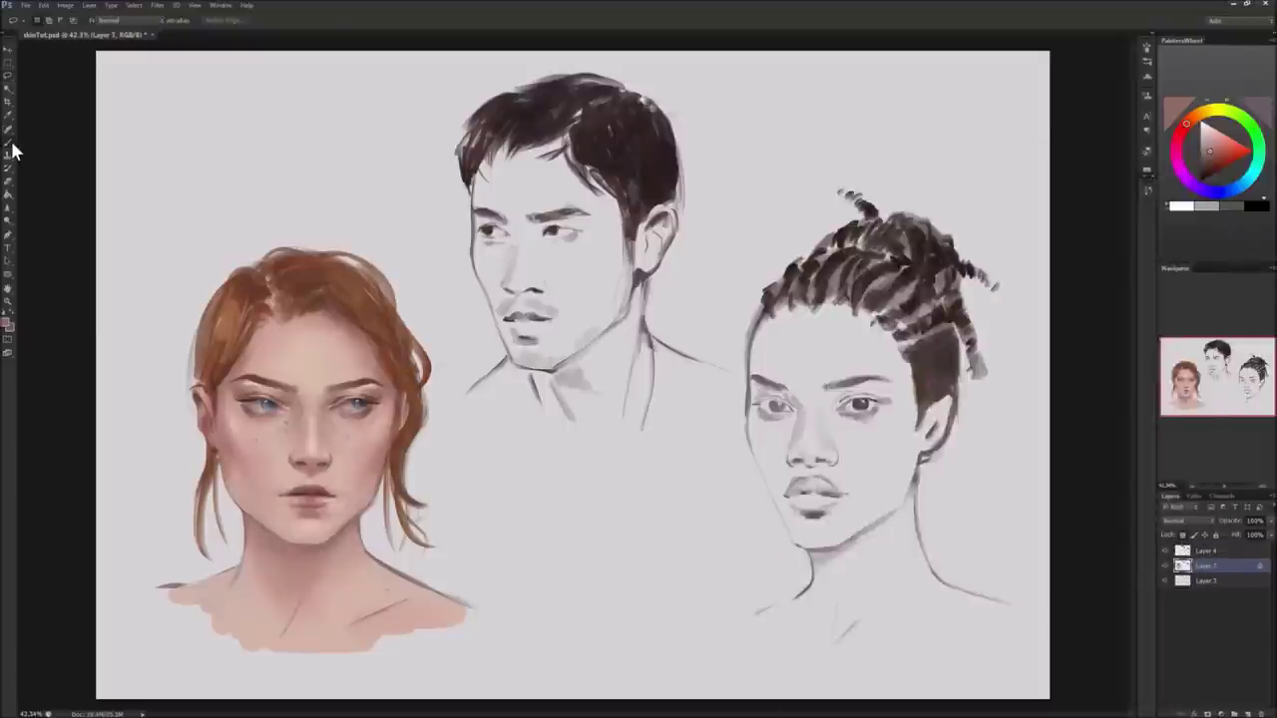
pyautogui.click(44, 21)
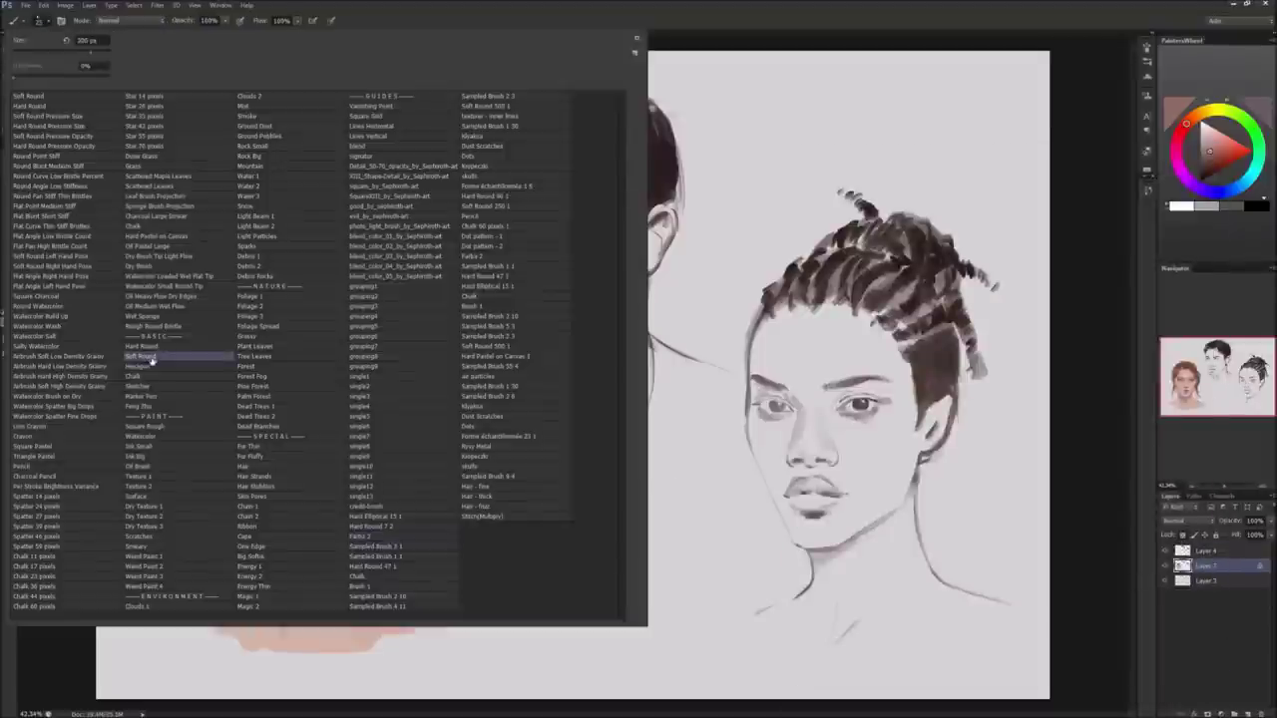
pyautogui.click(123, 21)
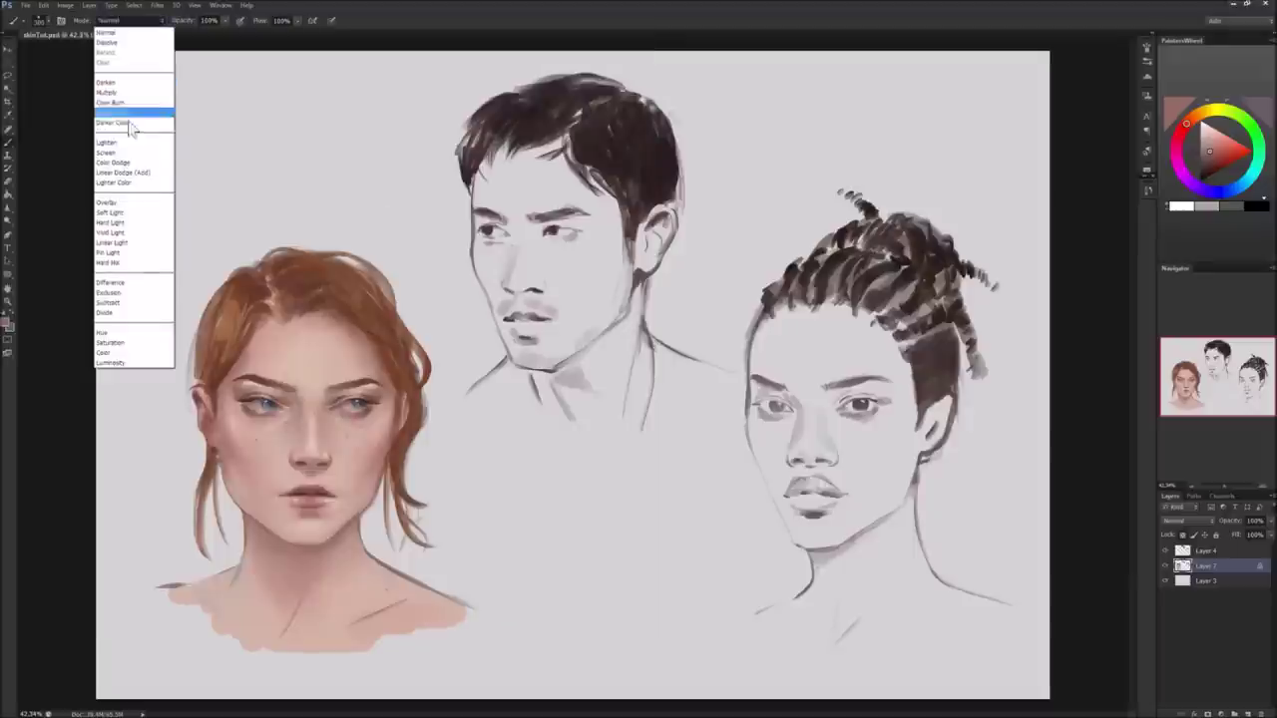
pyautogui.click(130, 222)
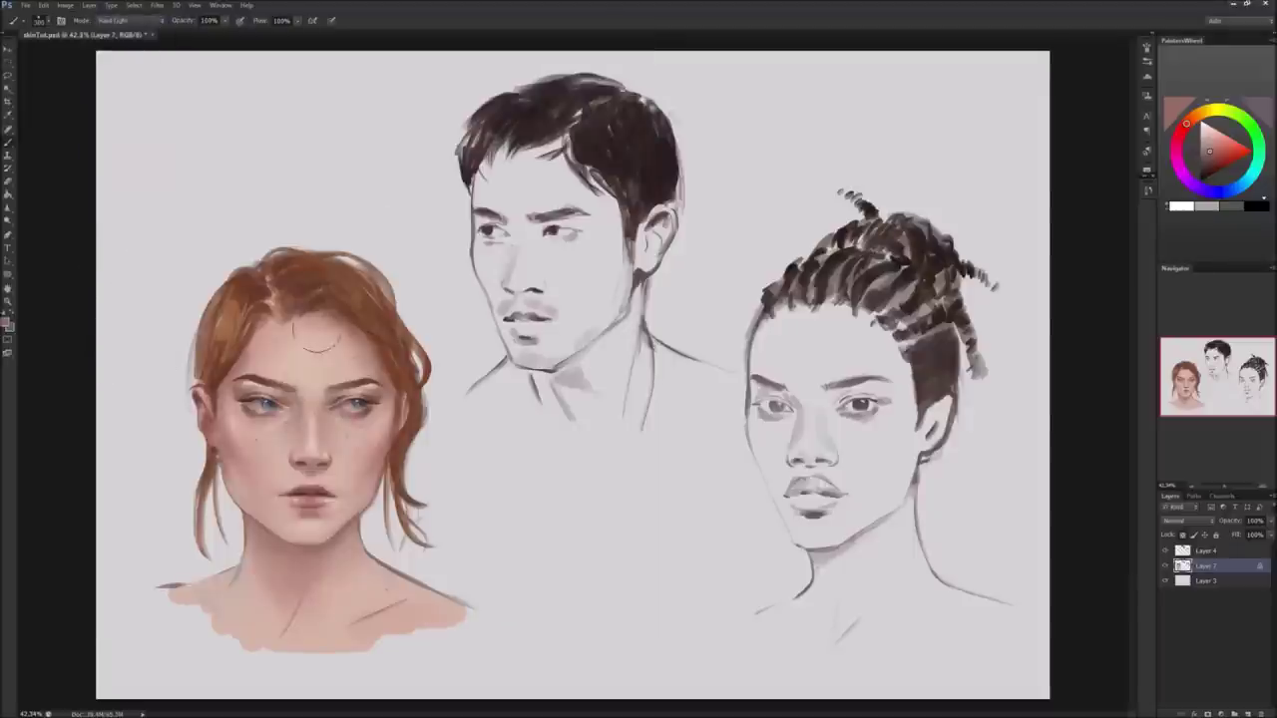
pyautogui.moveTo(300, 414); pyautogui.dragTo(359, 429)
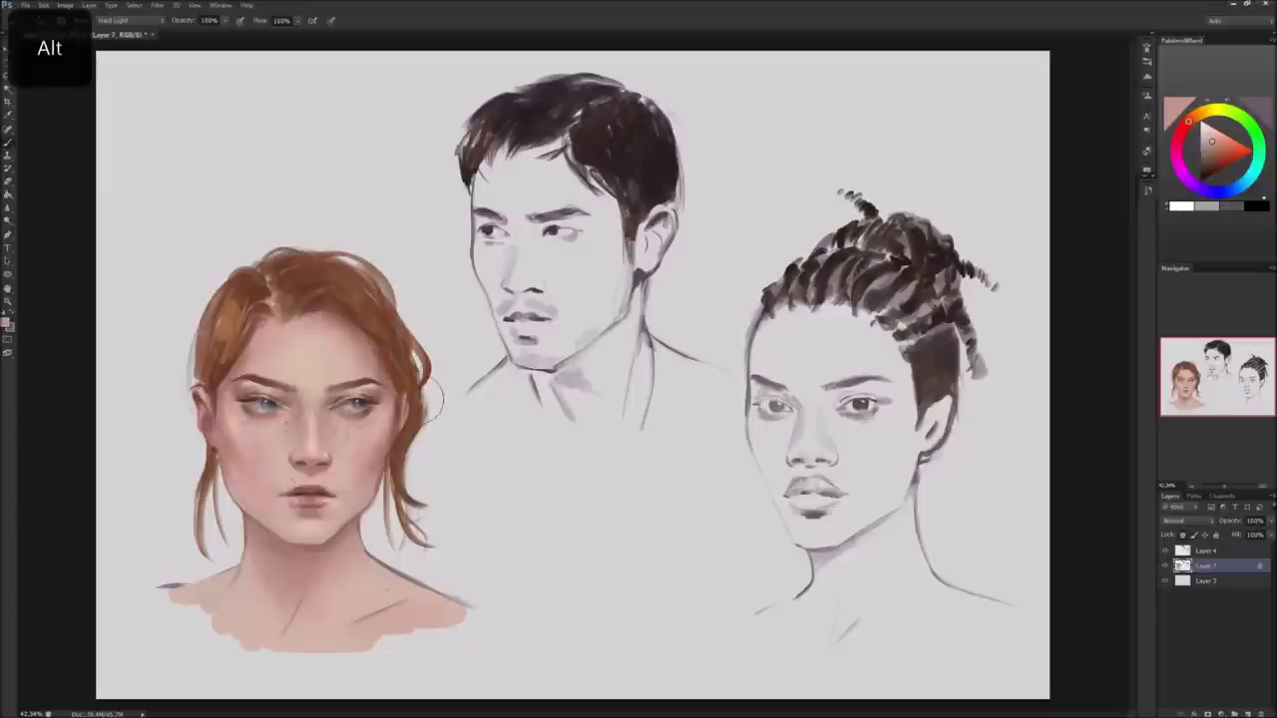
pyautogui.hotkey('ctrl', 'z')
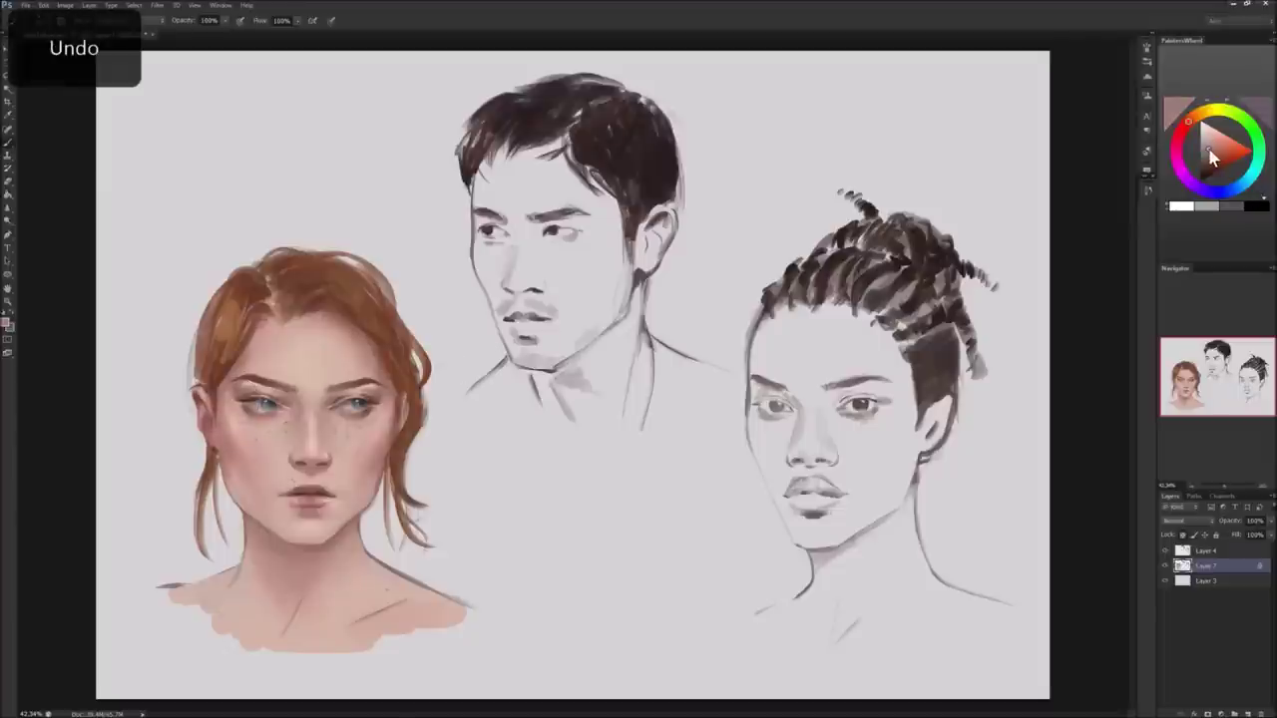
# Try several darker skin colours and brush sizes for warming the woman's face.
pyautogui.click(1185, 127)
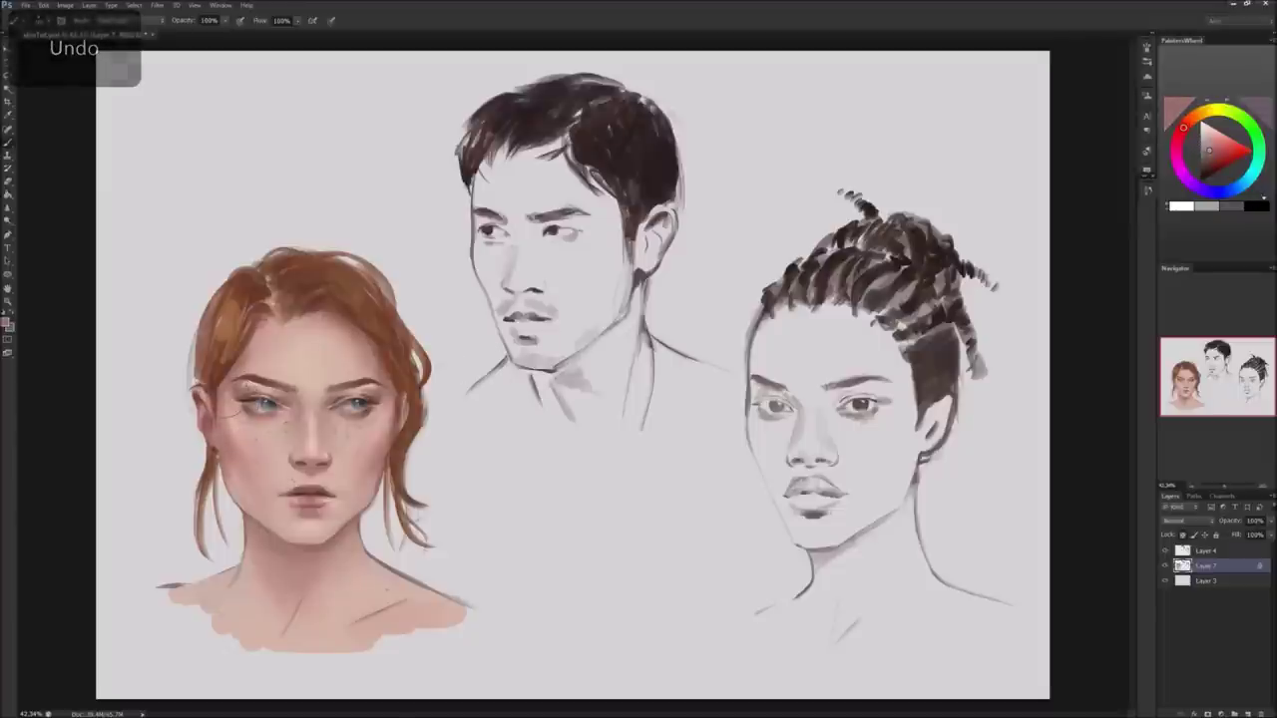
pyautogui.press('alt')
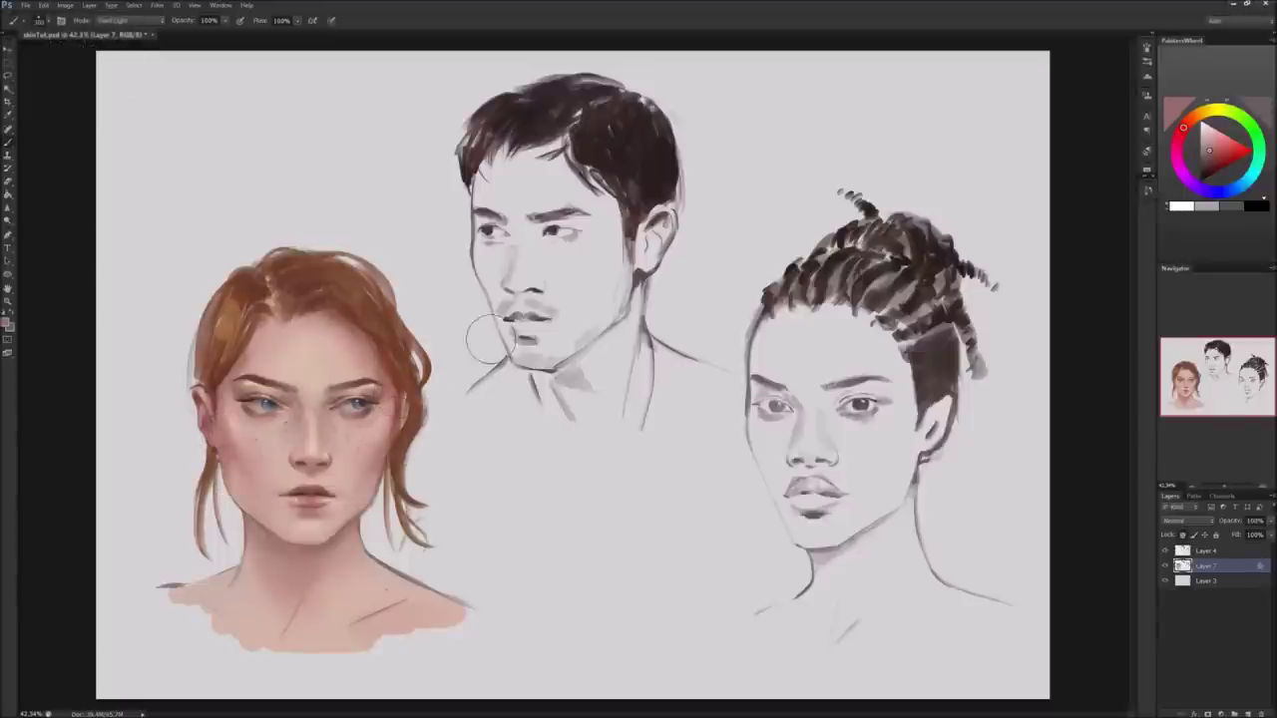
pyautogui.hotkey('ctrl', 'z')
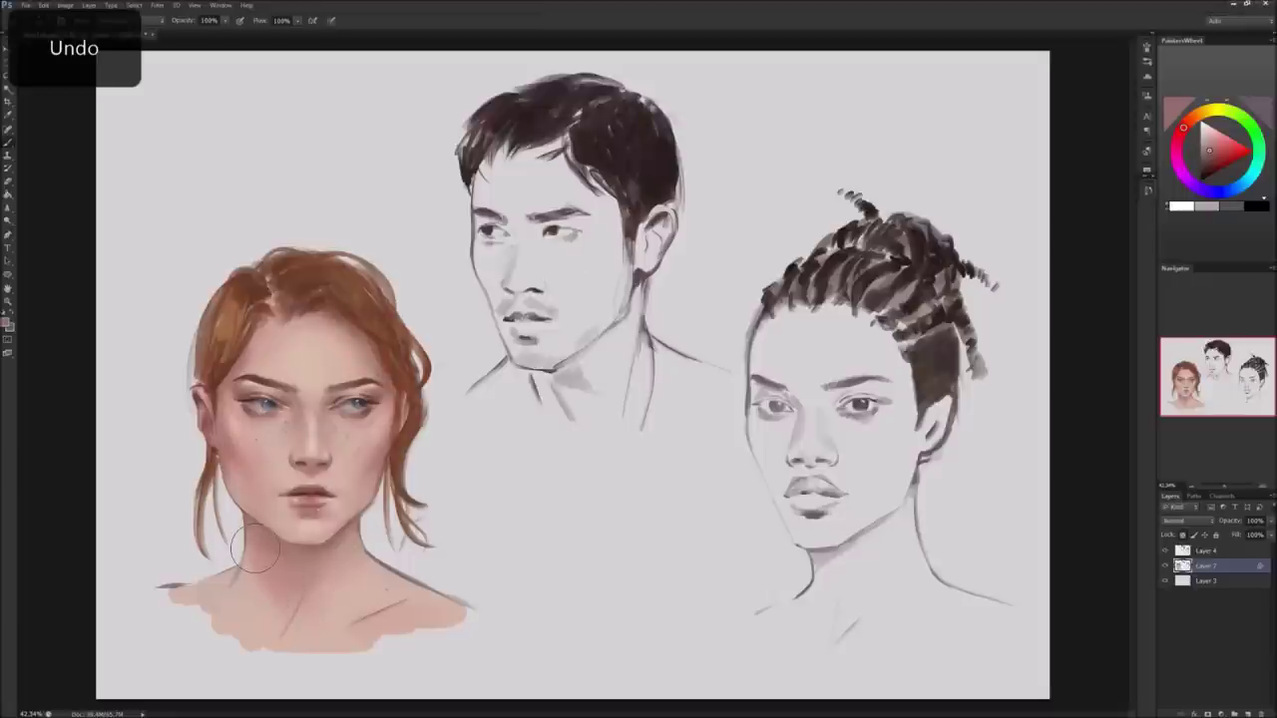
pyautogui.click(1208, 152)
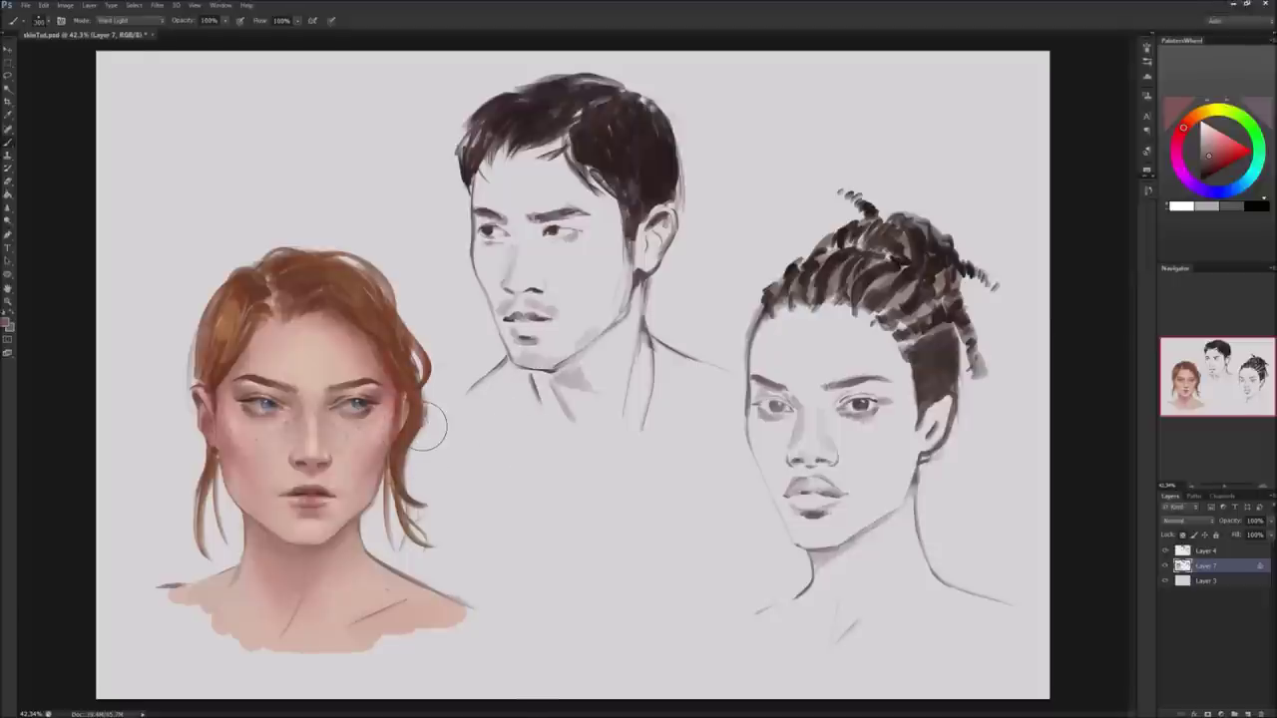
pyautogui.press('[')
pyautogui.press('[')
pyautogui.press('[')
pyautogui.press(']')
pyautogui.click(1208, 160)
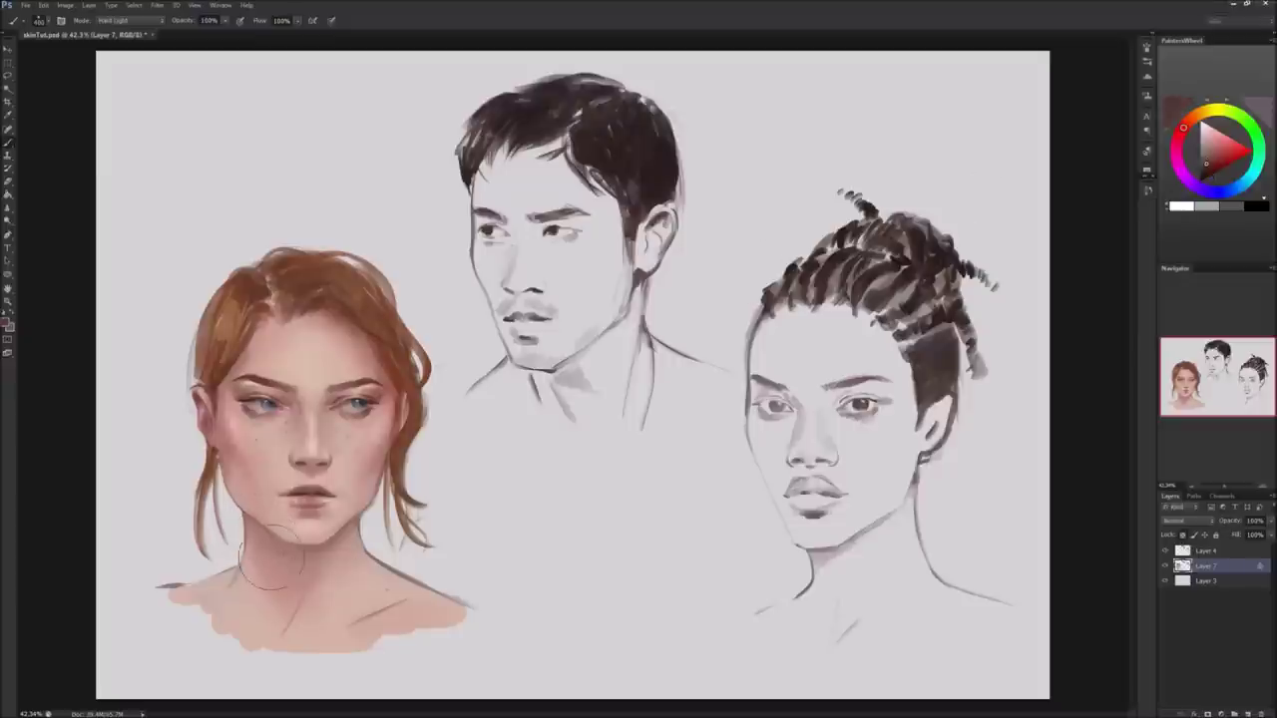
pyautogui.press('[')
pyautogui.press('[')
pyautogui.press('[')
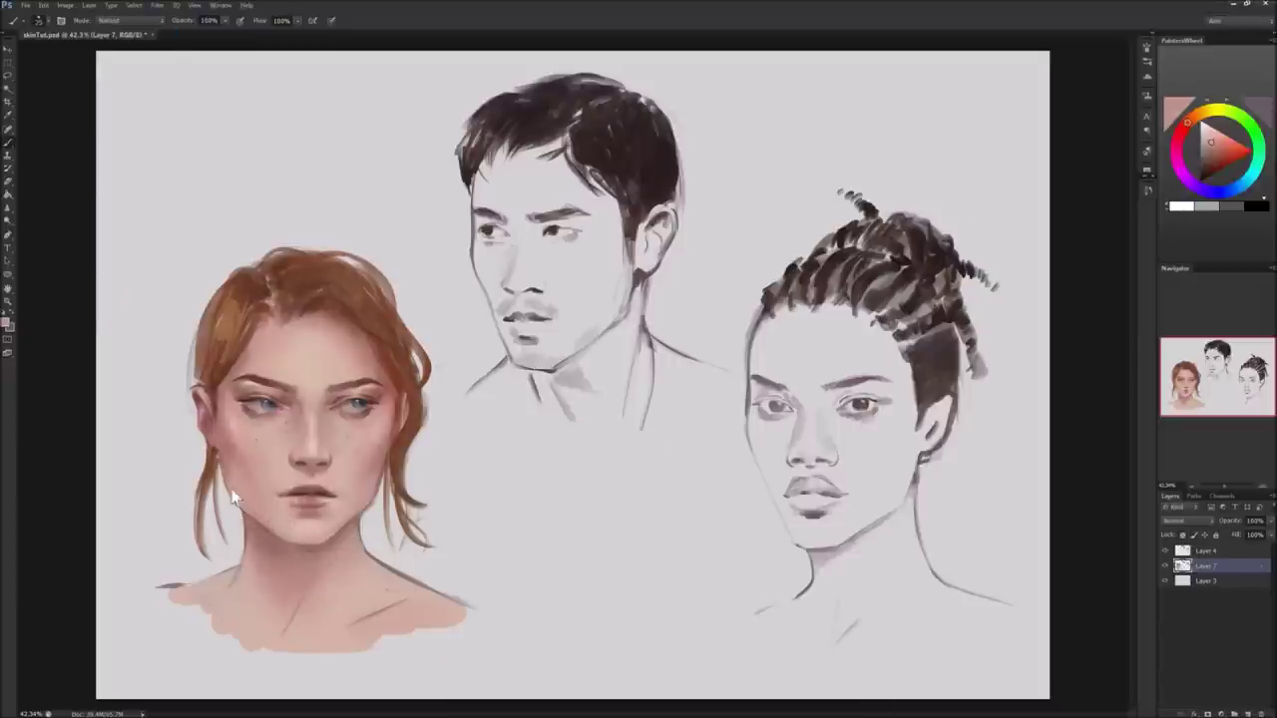
pyautogui.press('z')
pyautogui.moveTo(559, 699)
pyautogui.mouseDown()
pyautogui.moveTo(630, 704)
pyautogui.moveTo(598, 703)
pyautogui.mouseUp()
# Paint new hair wisps on the right side and merge them down into Layer 7.
pyautogui.press('b')
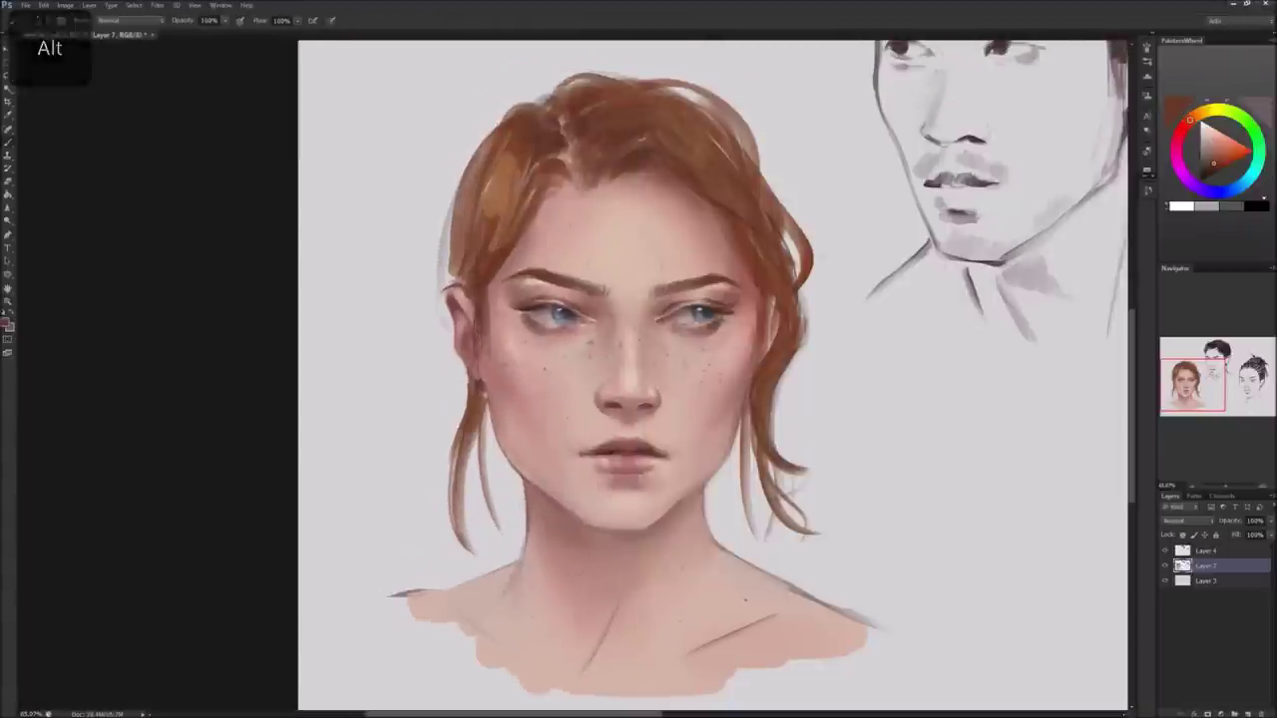
pyautogui.moveTo(793, 299); pyautogui.dragTo(804, 379)
pyautogui.moveTo(780, 461); pyautogui.dragTo(824, 475)
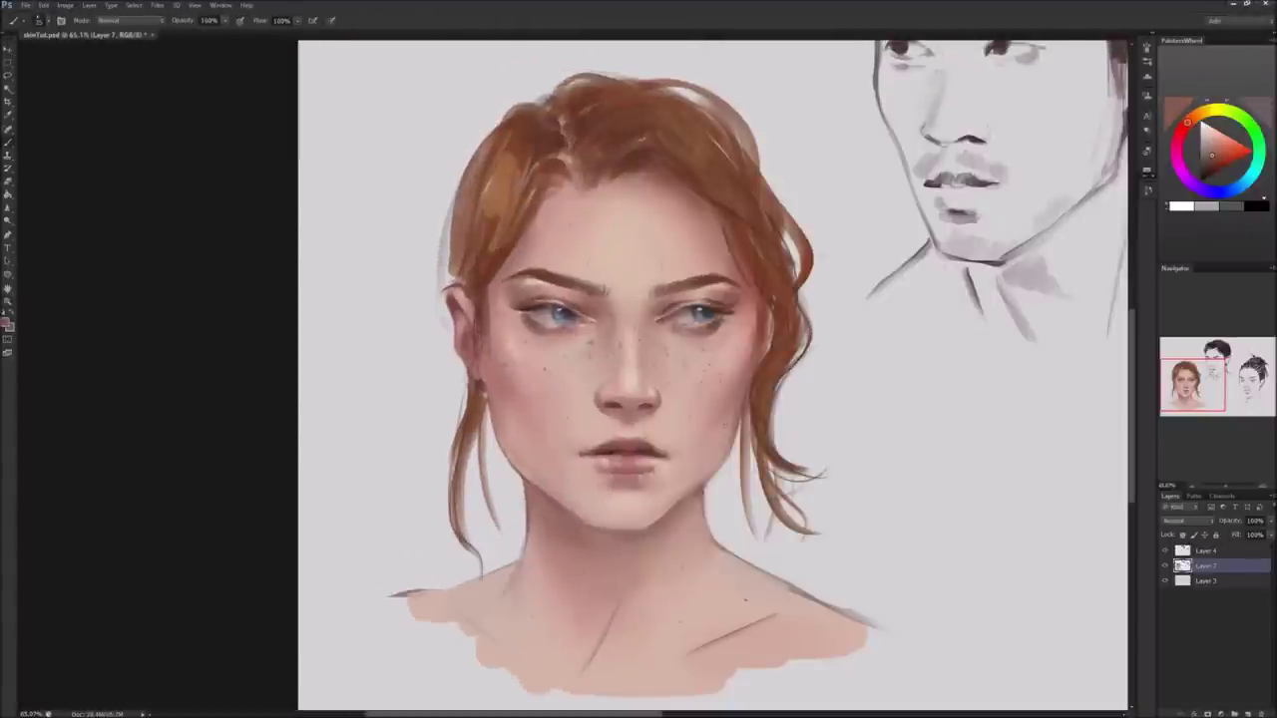
pyautogui.hotkey('ctrl', 'd')
pyautogui.hotkey('ctrl', 'e')
pyautogui.press('b')
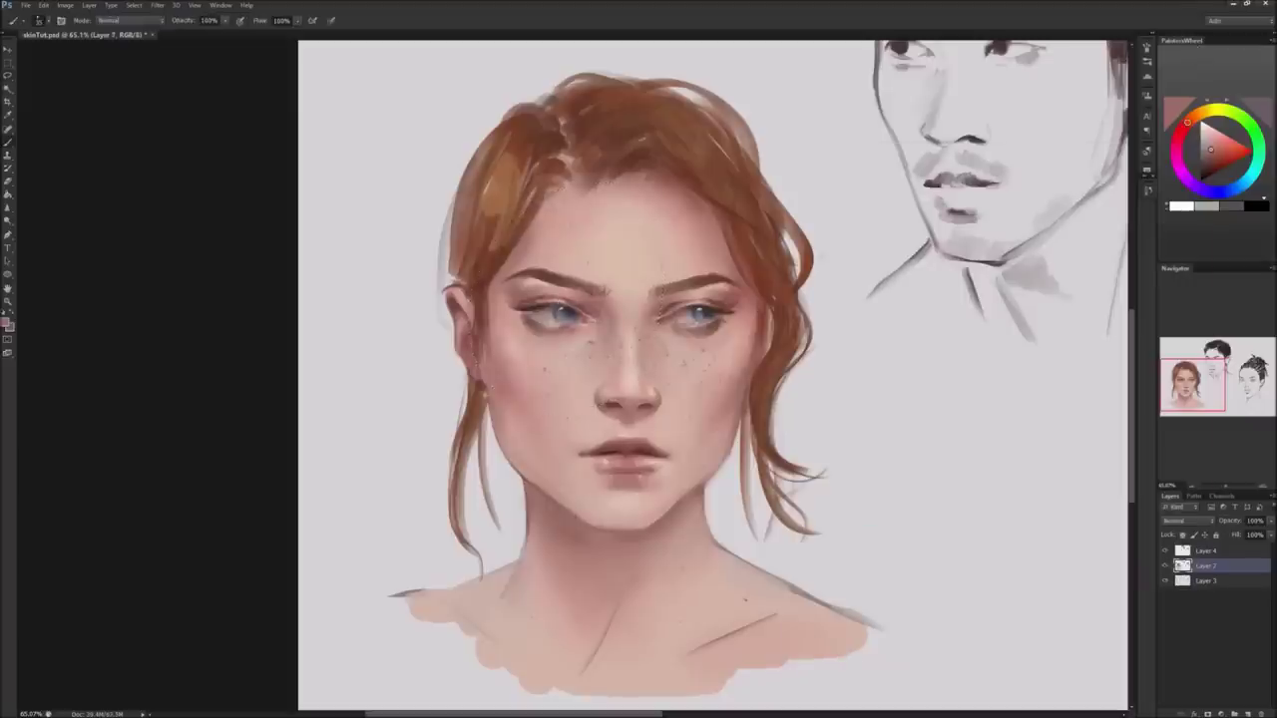
# Add a light peach highlight on the nose tip and smooth and widen the shoulder base.
pyautogui.keyDown('alt'); pyautogui.click(545, 304); pyautogui.keyUp('alt')
pyautogui.click(633, 391)
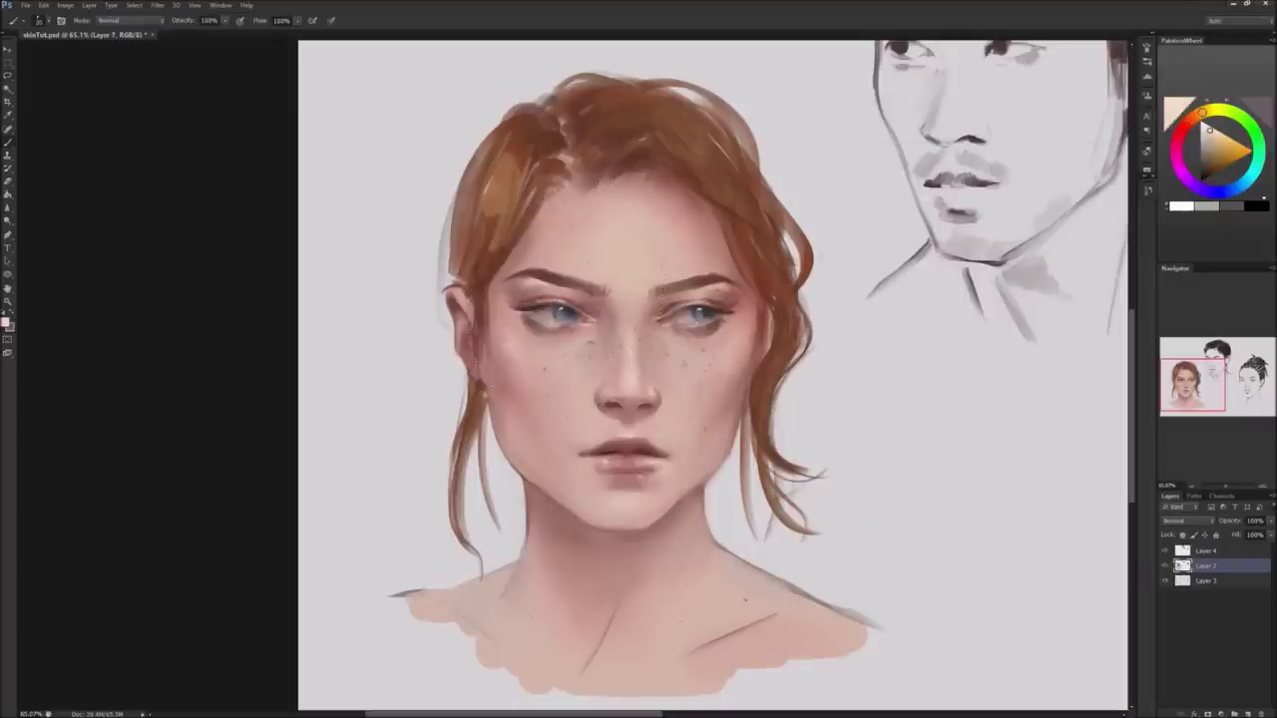
pyautogui.keyDown('alt'); pyautogui.click(612, 656); pyautogui.keyUp('alt')
pyautogui.moveTo(612, 655)
pyautogui.mouseDown()
pyautogui.moveTo(419, 629)
pyautogui.moveTo(878, 643)
pyautogui.mouseUp()
pyautogui.keyDown('alt'); pyautogui.click(680, 420); pyautogui.keyUp('alt')
# Paint darker orange strands on the left of the hair, then add a new layer beneath Layer 7.
pyautogui.keyDown('alt'); pyautogui.click(558, 139); pyautogui.keyUp('alt')
pyautogui.moveTo(507, 155); pyautogui.dragTo(497, 249)
pyautogui.moveTo(618, 72); pyautogui.dragTo(538, 100)
pyautogui.moveTo(459, 344); pyautogui.dragTo(444, 449)
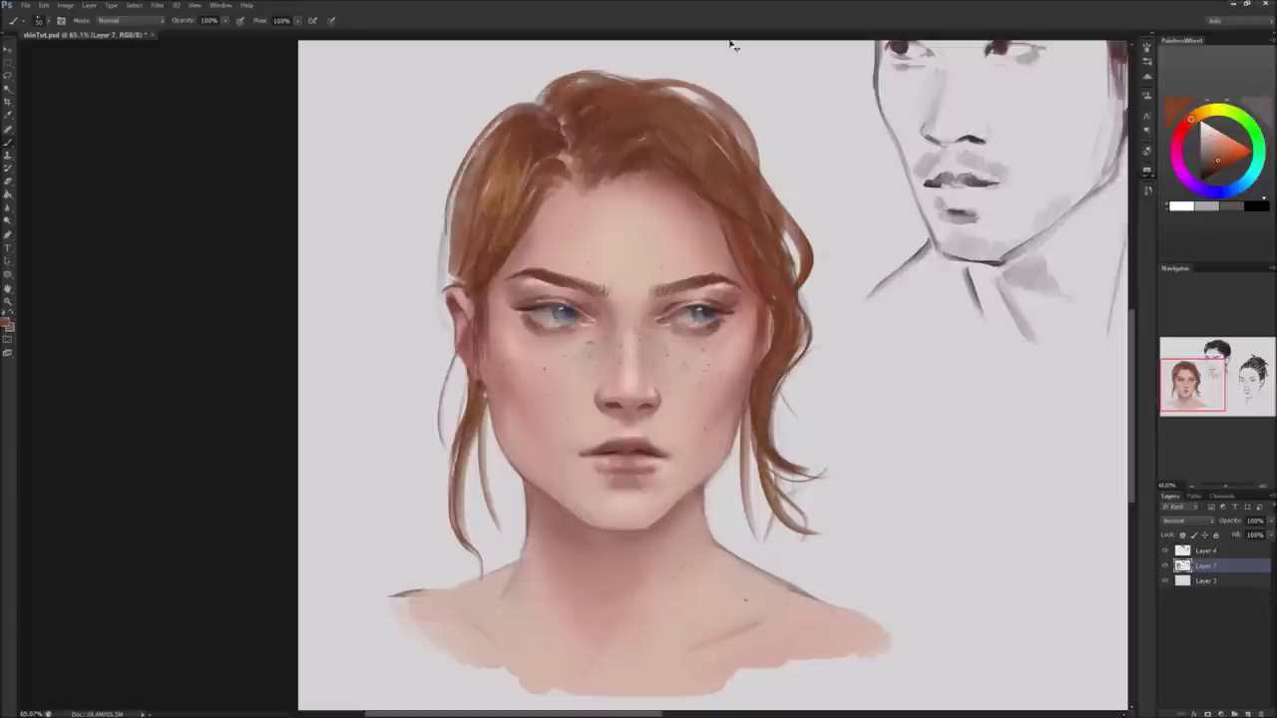
pyautogui.moveTo(519, 105); pyautogui.dragTo(447, 285)
pyautogui.moveTo(846, 285); pyautogui.dragTo(743, 443)
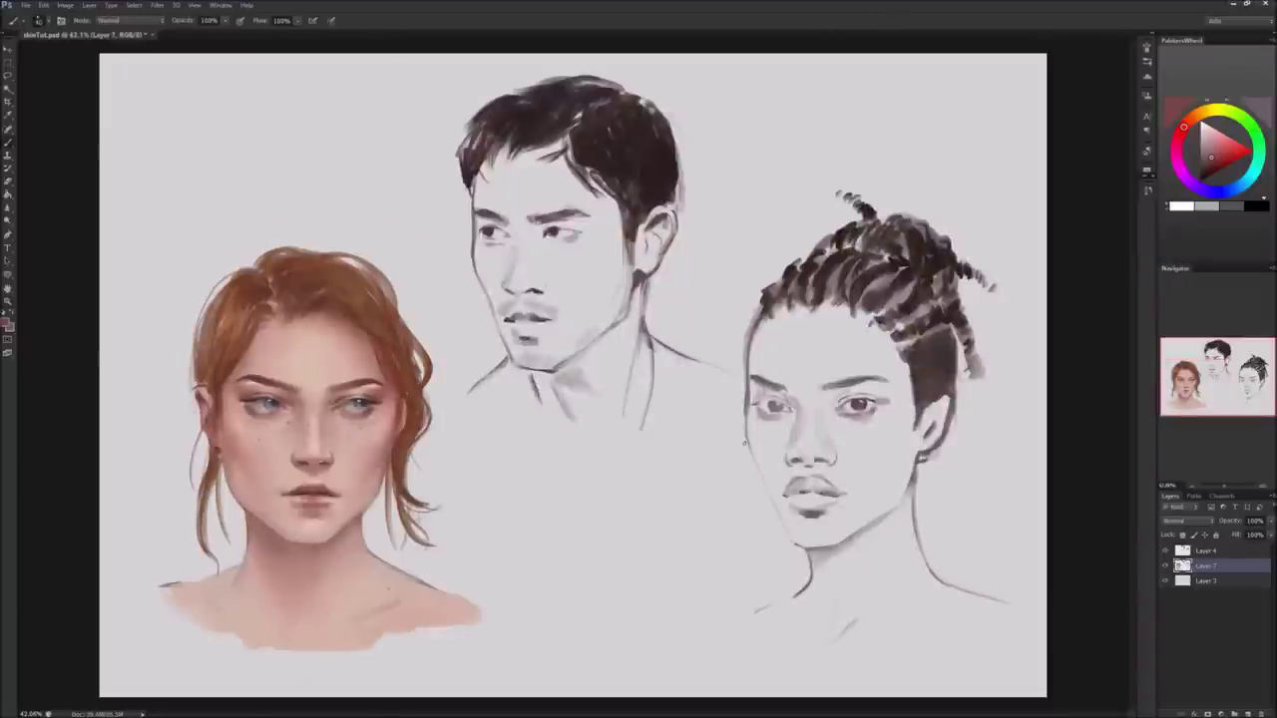
pyautogui.click(1210, 581)
pyautogui.click(1248, 714)
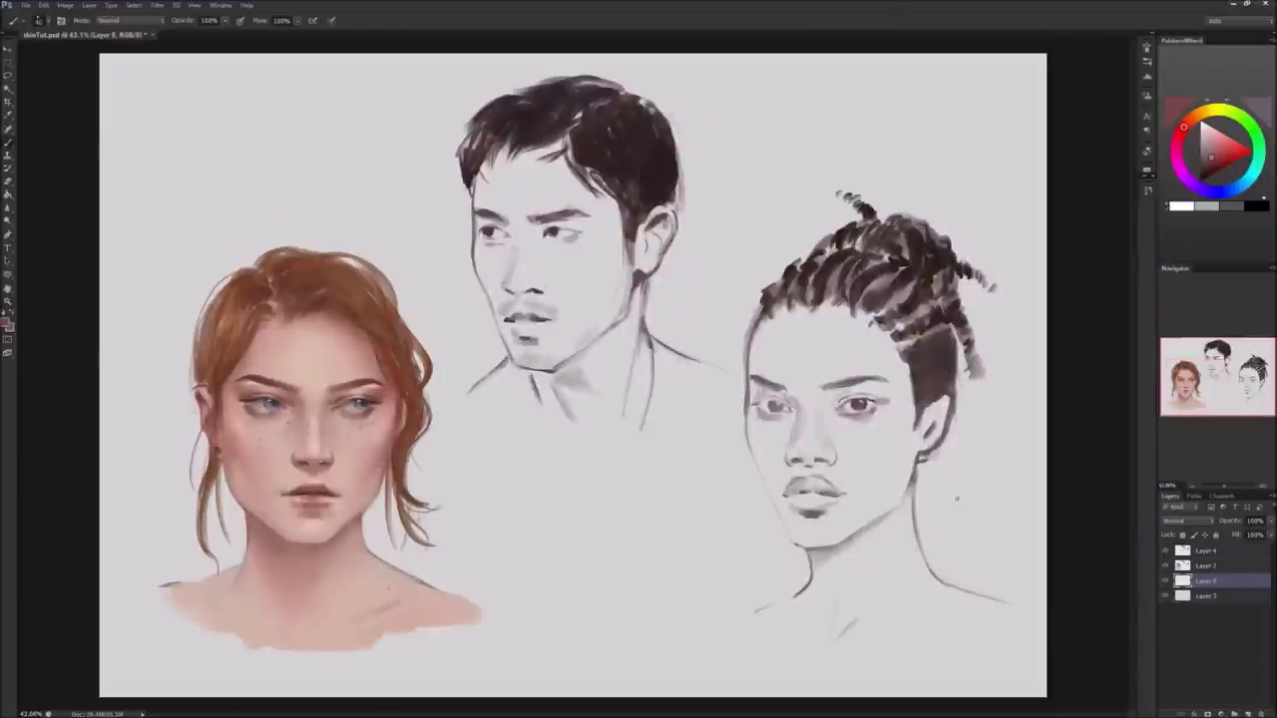
# Sample the girl's skin colour, pick a darker orange-brown, and undo the trial temple strokes.
pyautogui.keyDown('alt'); pyautogui.click(314, 365); pyautogui.keyUp('alt')
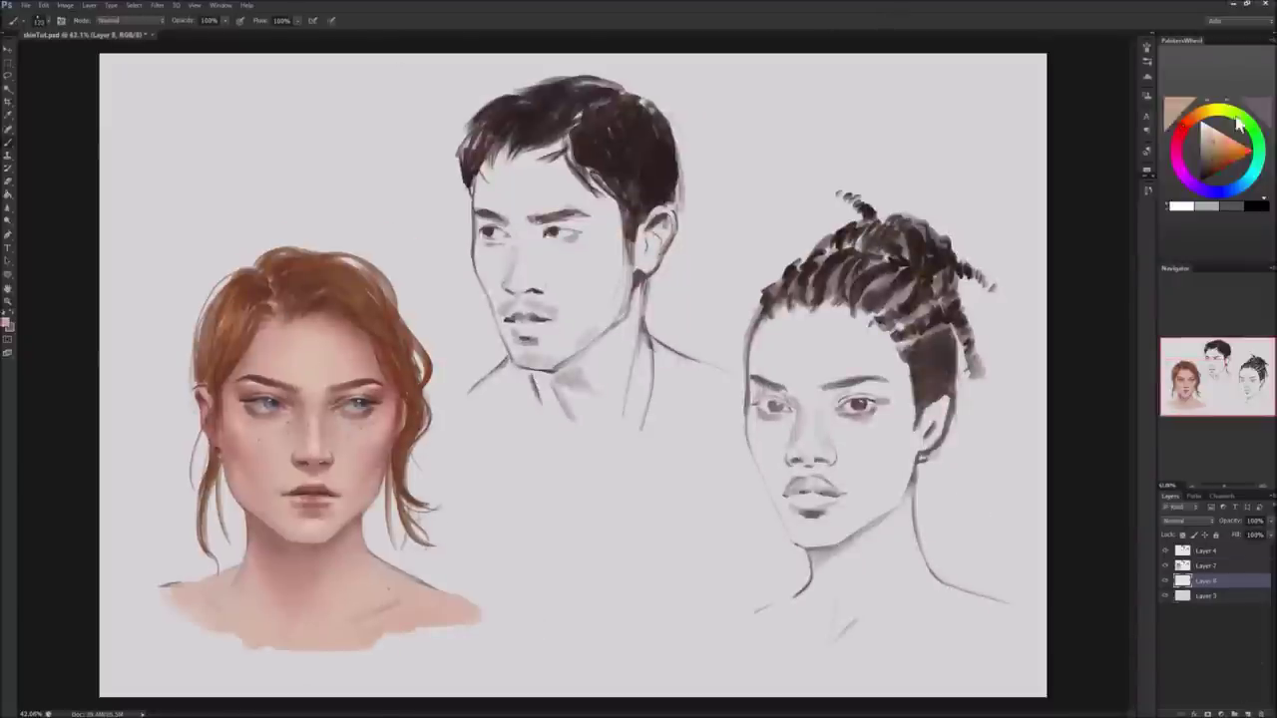
pyautogui.click(1215, 152)
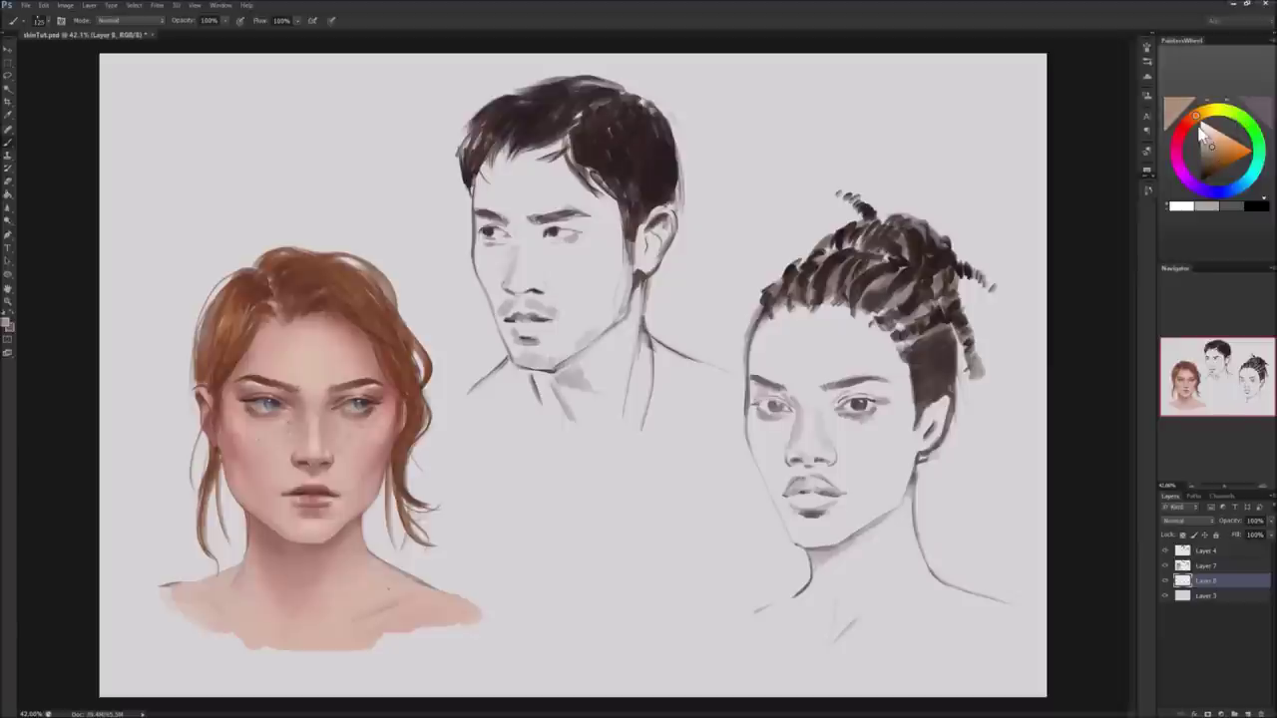
pyautogui.moveTo(604, 202); pyautogui.dragTo(577, 236)
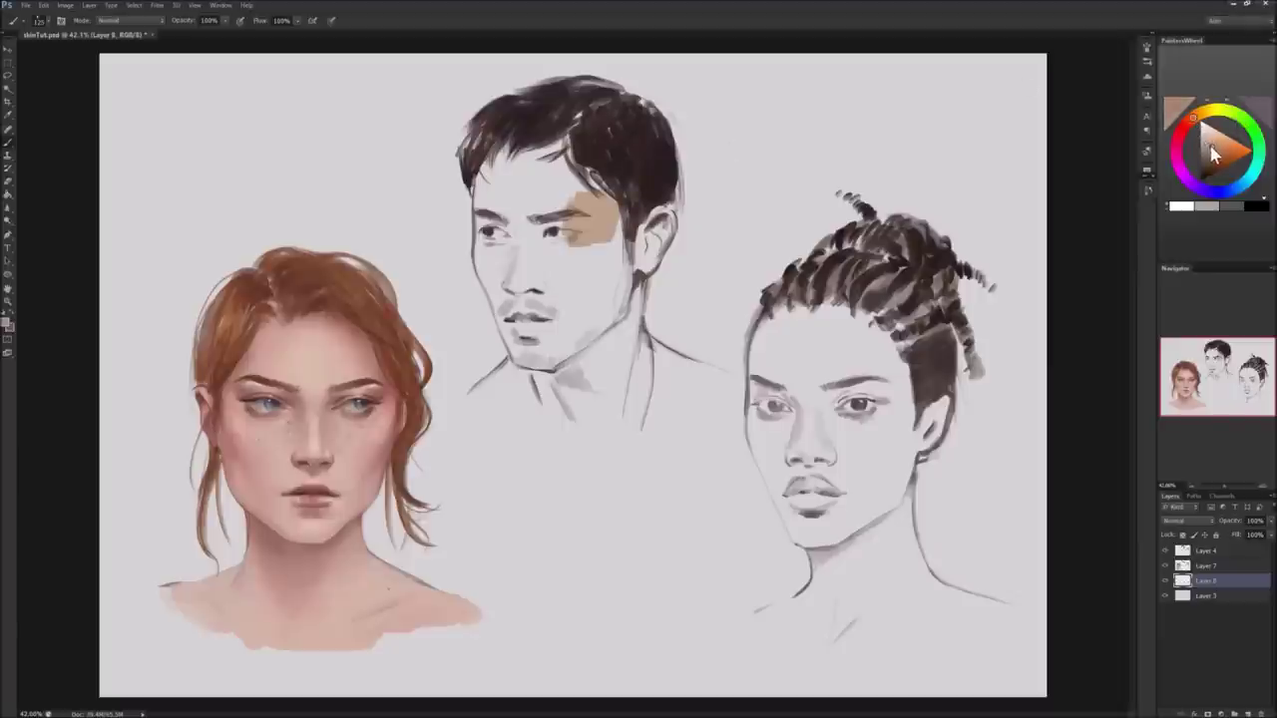
pyautogui.hotkey('ctrl', 'z')
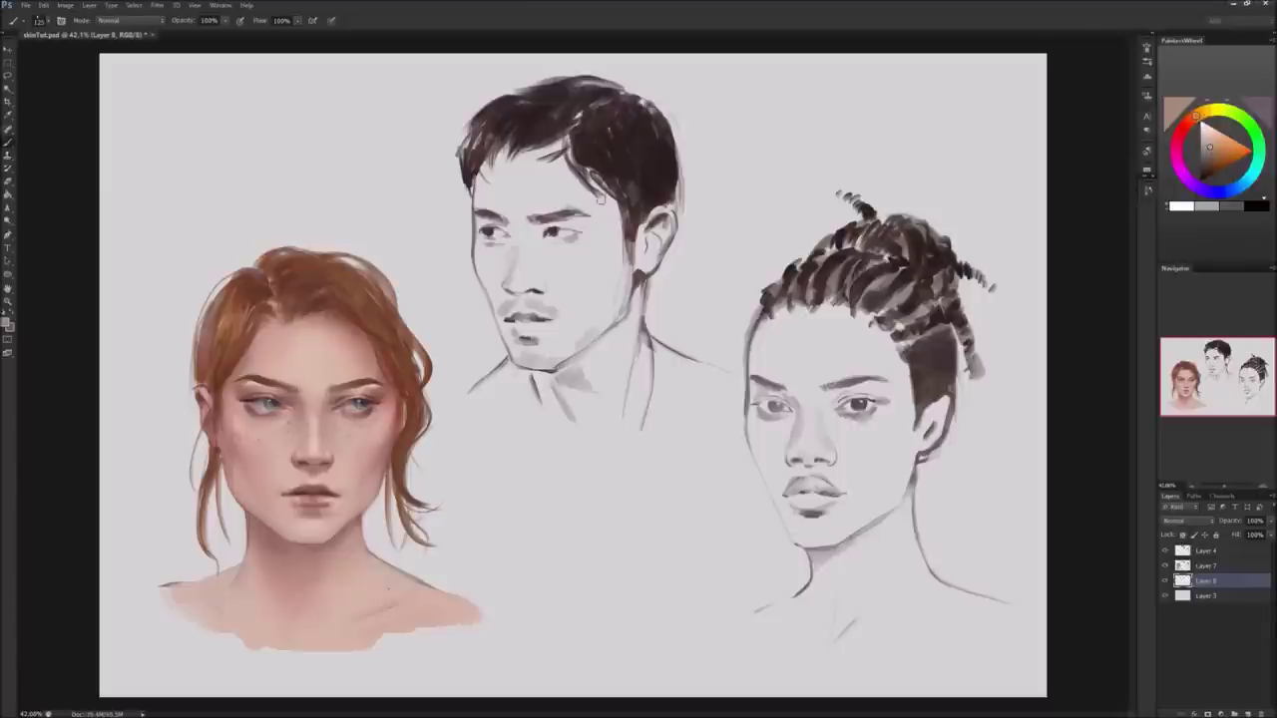
pyautogui.moveTo(600, 200); pyautogui.dragTo(589, 261)
pyautogui.hotkey('ctrl', 'z')
# Paint tan skin over the man's temple, forehead and upper cheek.
pyautogui.moveTo(599, 184)
pyautogui.mouseDown()
pyautogui.moveTo(585, 250)
pyautogui.moveTo(607, 192)
pyautogui.moveTo(623, 249)
pyautogui.mouseUp()
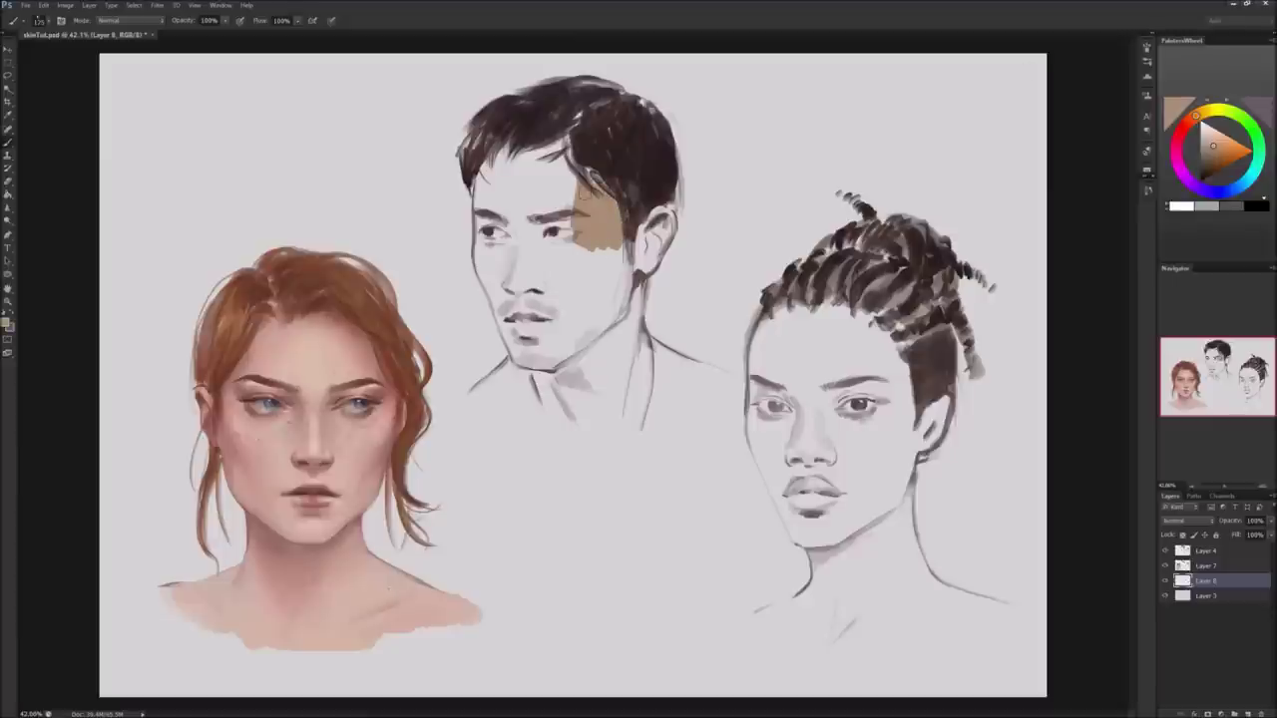
pyautogui.moveTo(587, 192); pyautogui.dragTo(565, 227)
pyautogui.moveTo(564, 148)
pyautogui.mouseDown()
pyautogui.moveTo(553, 212)
pyautogui.moveTo(519, 158)
pyautogui.moveTo(519, 205)
pyautogui.mouseUp()
pyautogui.moveTo(524, 150)
pyautogui.mouseDown()
pyautogui.moveTo(489, 218)
pyautogui.moveTo(483, 149)
pyautogui.moveTo(481, 197)
pyautogui.mouseUp()
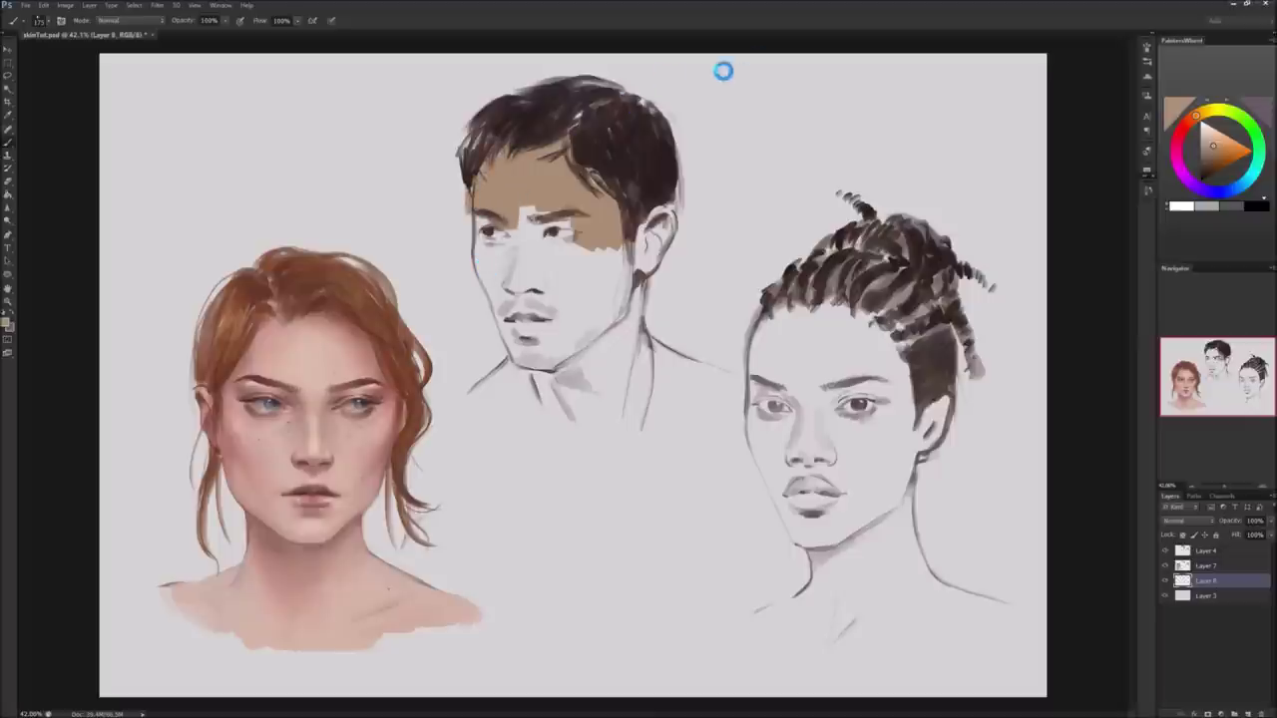
pyautogui.press('e')
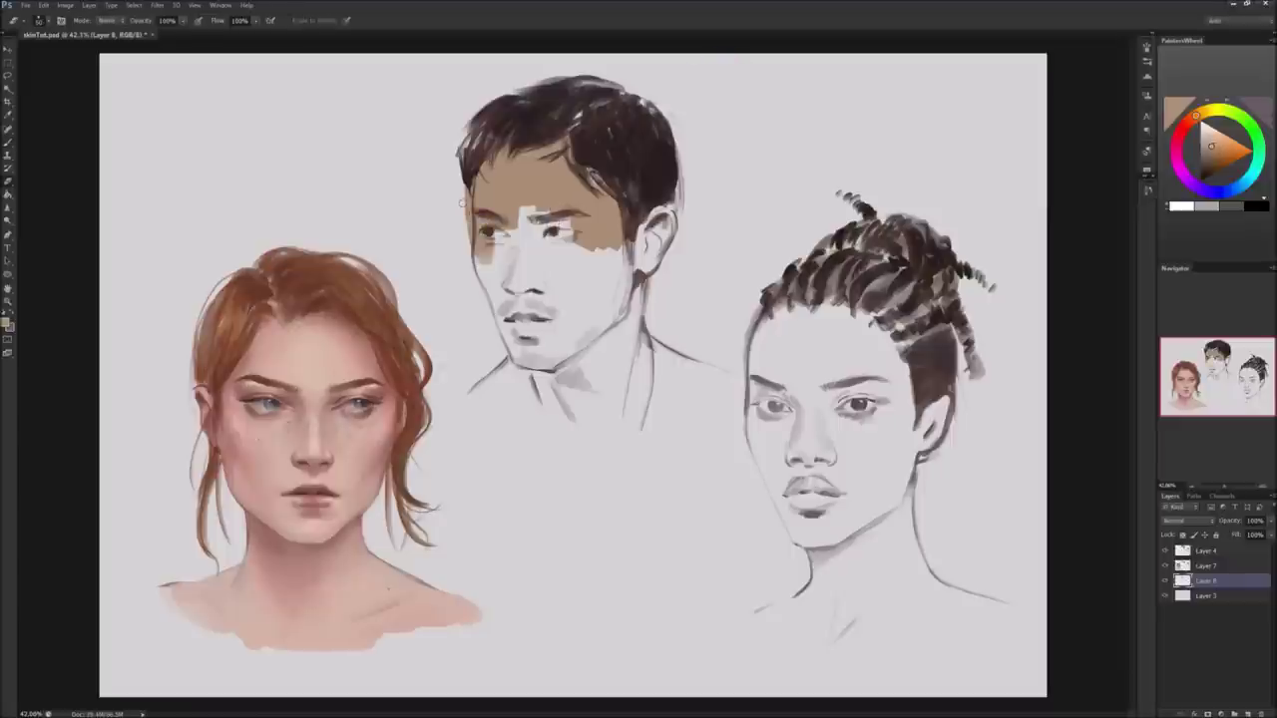
pyautogui.press('b')
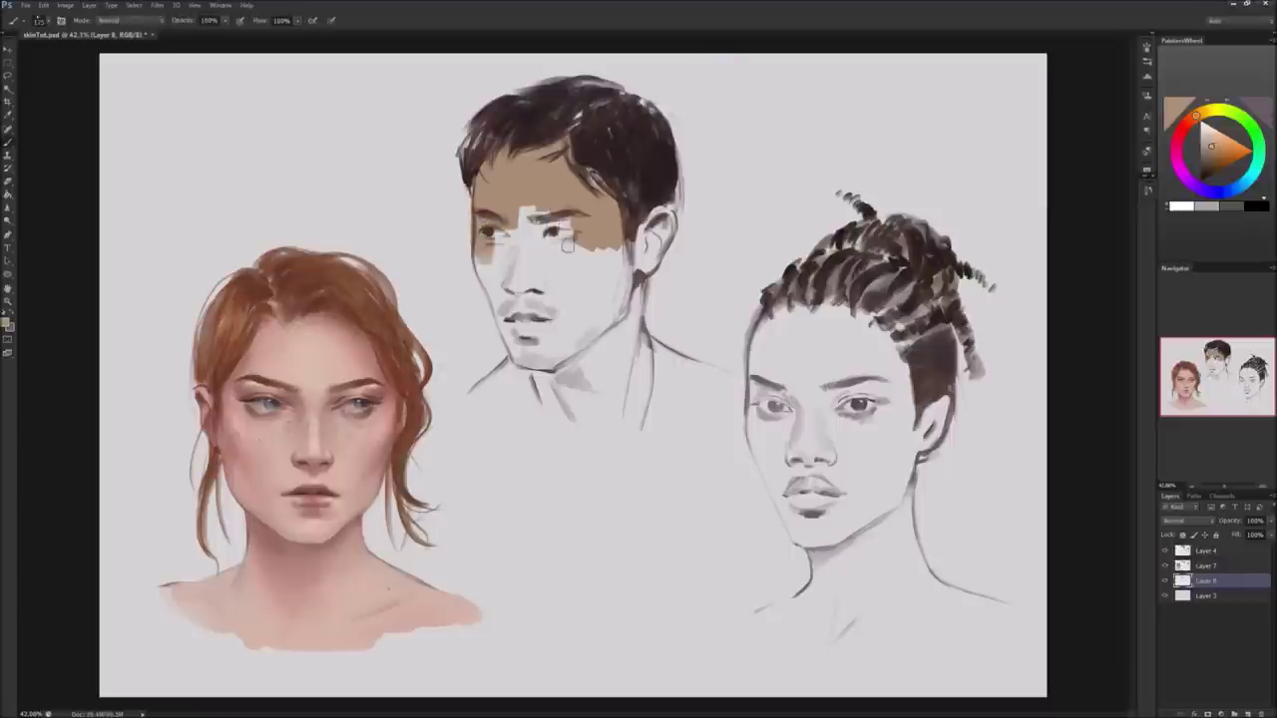
# Fill the man's cheek, jaw, chin and the pale area around the eyes and nose with tan.
pyautogui.moveTo(480, 265); pyautogui.dragTo(523, 366)
pyautogui.moveTo(511, 282); pyautogui.dragTo(534, 362)
pyautogui.moveTo(499, 238); pyautogui.dragTo(524, 275)
pyautogui.moveTo(524, 210)
pyautogui.mouseDown()
pyautogui.moveTo(549, 270)
pyautogui.moveTo(554, 237)
pyautogui.moveTo(568, 264)
pyautogui.moveTo(623, 290)
pyautogui.mouseUp()
pyautogui.moveTo(579, 250)
pyautogui.mouseDown()
pyautogui.moveTo(609, 274)
pyautogui.moveTo(644, 244)
pyautogui.moveTo(655, 271)
pyautogui.mouseUp()
# Paint tan over the ear, side of the neck, lower cheek, jaw and upper lip.
pyautogui.moveTo(659, 211); pyautogui.dragTo(663, 253)
pyautogui.moveTo(661, 210)
pyautogui.mouseDown()
pyautogui.moveTo(658, 246)
pyautogui.moveTo(643, 249)
pyautogui.mouseUp()
pyautogui.moveTo(633, 342)
pyautogui.mouseDown()
pyautogui.moveTo(637, 305)
pyautogui.moveTo(625, 361)
pyautogui.mouseUp()
pyautogui.moveTo(633, 301)
pyautogui.mouseDown()
pyautogui.moveTo(617, 349)
pyautogui.moveTo(600, 344)
pyautogui.mouseUp()
pyautogui.moveTo(597, 281)
pyautogui.mouseDown()
pyautogui.moveTo(581, 330)
pyautogui.moveTo(576, 271)
pyautogui.moveTo(553, 321)
pyautogui.mouseUp()
pyautogui.moveTo(565, 270)
pyautogui.mouseDown()
pyautogui.moveTo(535, 325)
pyautogui.moveTo(517, 318)
pyautogui.moveTo(511, 285)
pyautogui.moveTo(543, 364)
pyautogui.mouseUp()
# Fill the chin, both sides of the neck and the shoulders with tan down to the collar.
pyautogui.moveTo(556, 322)
pyautogui.mouseDown()
pyautogui.moveTo(566, 389)
pyautogui.moveTo(579, 399)
pyautogui.moveTo(593, 372)
pyautogui.moveTo(585, 401)
pyautogui.mouseUp()
pyautogui.moveTo(589, 337)
pyautogui.mouseDown()
pyautogui.moveTo(597, 403)
pyautogui.moveTo(623, 401)
pyautogui.mouseUp()
pyautogui.moveTo(626, 341)
pyautogui.mouseDown()
pyautogui.moveTo(631, 399)
pyautogui.moveTo(657, 385)
pyautogui.moveTo(660, 359)
pyautogui.moveTo(684, 364)
pyautogui.mouseUp()
pyautogui.moveTo(499, 360)
pyautogui.mouseDown()
pyautogui.moveTo(505, 399)
pyautogui.moveTo(593, 437)
pyautogui.moveTo(608, 429)
pyautogui.mouseUp()
pyautogui.moveTo(645, 388)
pyautogui.mouseDown()
pyautogui.moveTo(608, 431)
pyautogui.moveTo(675, 369)
pyautogui.mouseUp()
pyautogui.moveTo(638, 417)
pyautogui.mouseDown()
pyautogui.moveTo(696, 372)
pyautogui.moveTo(675, 401)
pyautogui.moveTo(708, 377)
pyautogui.moveTo(711, 396)
pyautogui.mouseUp()
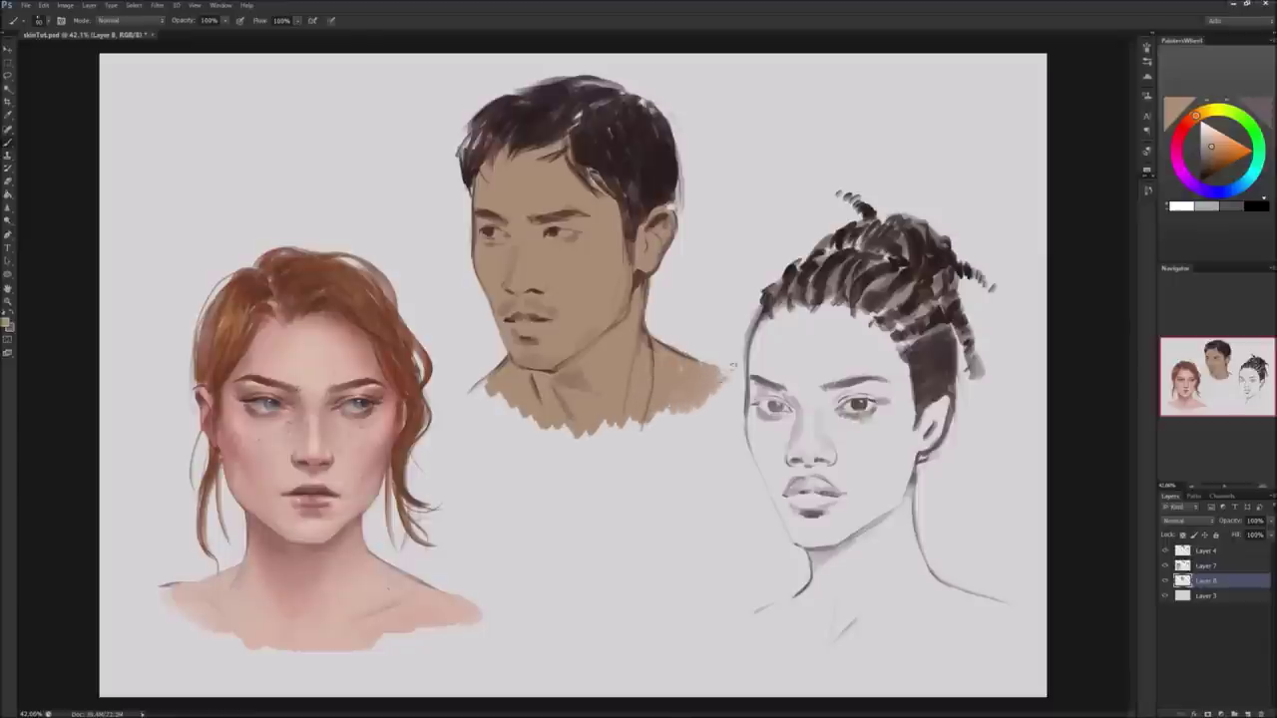
pyautogui.moveTo(481, 394); pyautogui.dragTo(515, 411)
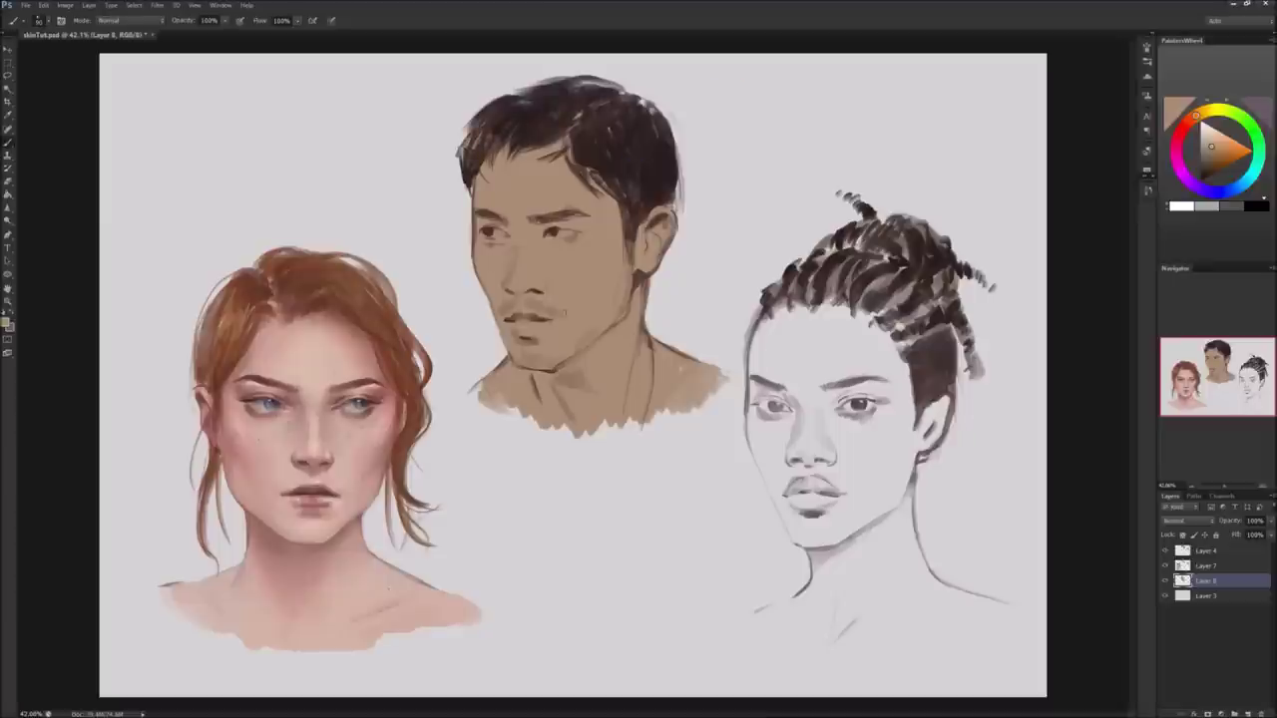
pyautogui.moveTo(475, 390); pyautogui.dragTo(491, 370)
# Sample a light skin colour, test peach strokes on the man's face, then undo them.
pyautogui.keyDown('alt'); pyautogui.click(318, 364); pyautogui.keyUp('alt')
pyautogui.moveTo(1214, 141); pyautogui.dragTo(1218, 142)
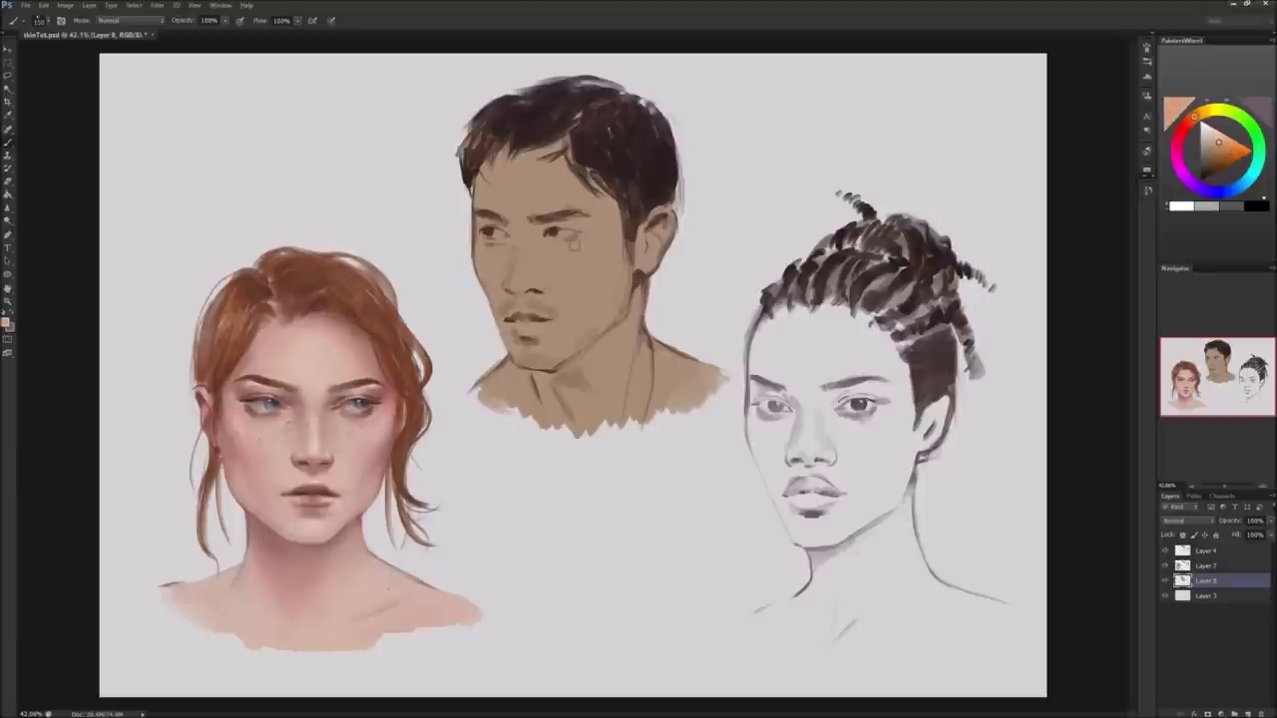
pyautogui.moveTo(574, 178); pyautogui.dragTo(584, 254)
pyautogui.moveTo(599, 200)
pyautogui.mouseDown()
pyautogui.moveTo(613, 260)
pyautogui.moveTo(582, 251)
pyautogui.moveTo(588, 285)
pyautogui.moveTo(549, 248)
pyautogui.moveTo(550, 284)
pyautogui.moveTo(536, 204)
pyautogui.moveTo(531, 294)
pyautogui.mouseUp()
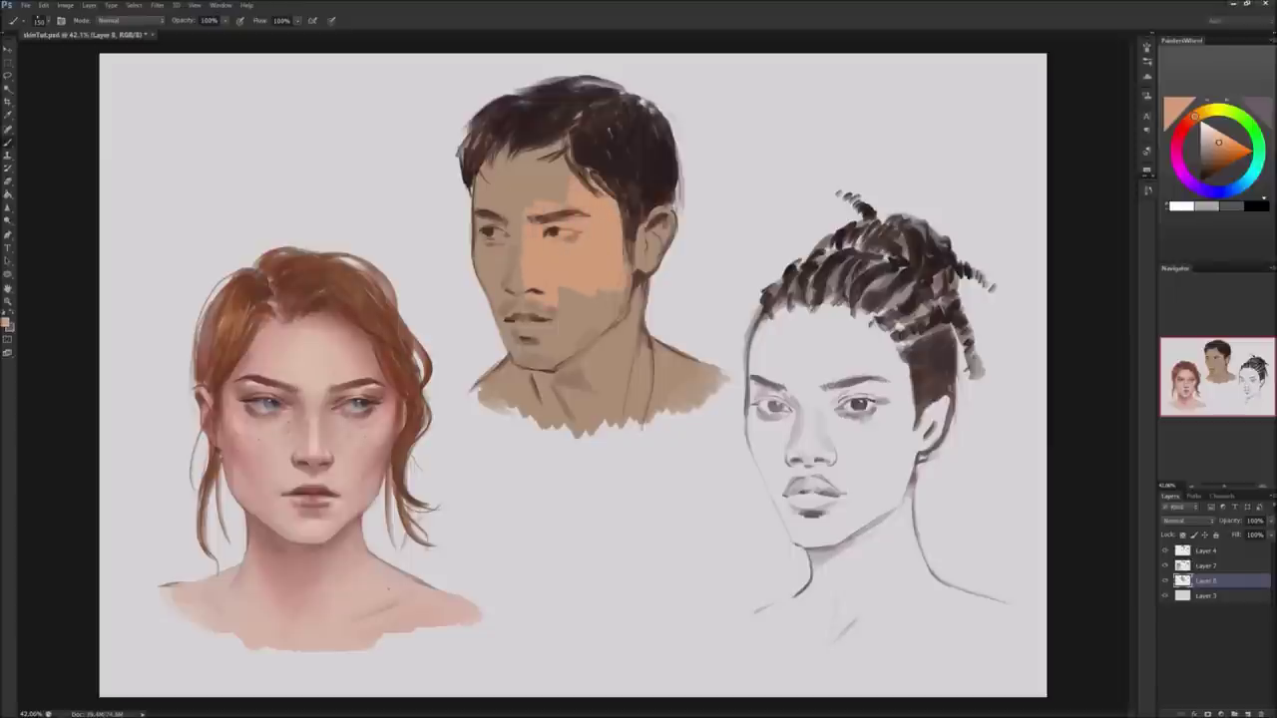
pyautogui.moveTo(514, 206); pyautogui.dragTo(504, 297)
pyautogui.moveTo(493, 253)
pyautogui.mouseDown()
pyautogui.moveTo(484, 235)
pyautogui.moveTo(481, 254)
pyautogui.mouseUp()
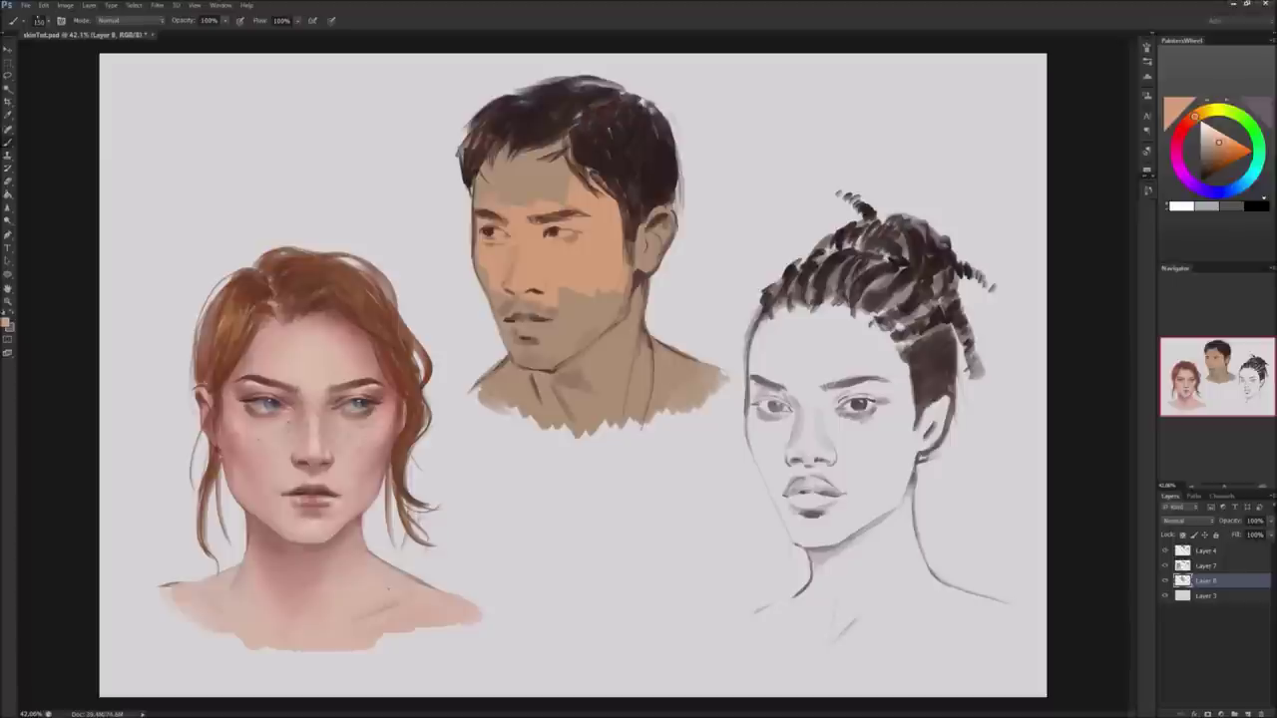
pyautogui.hotkey('ctrl', 'alt', 'z')
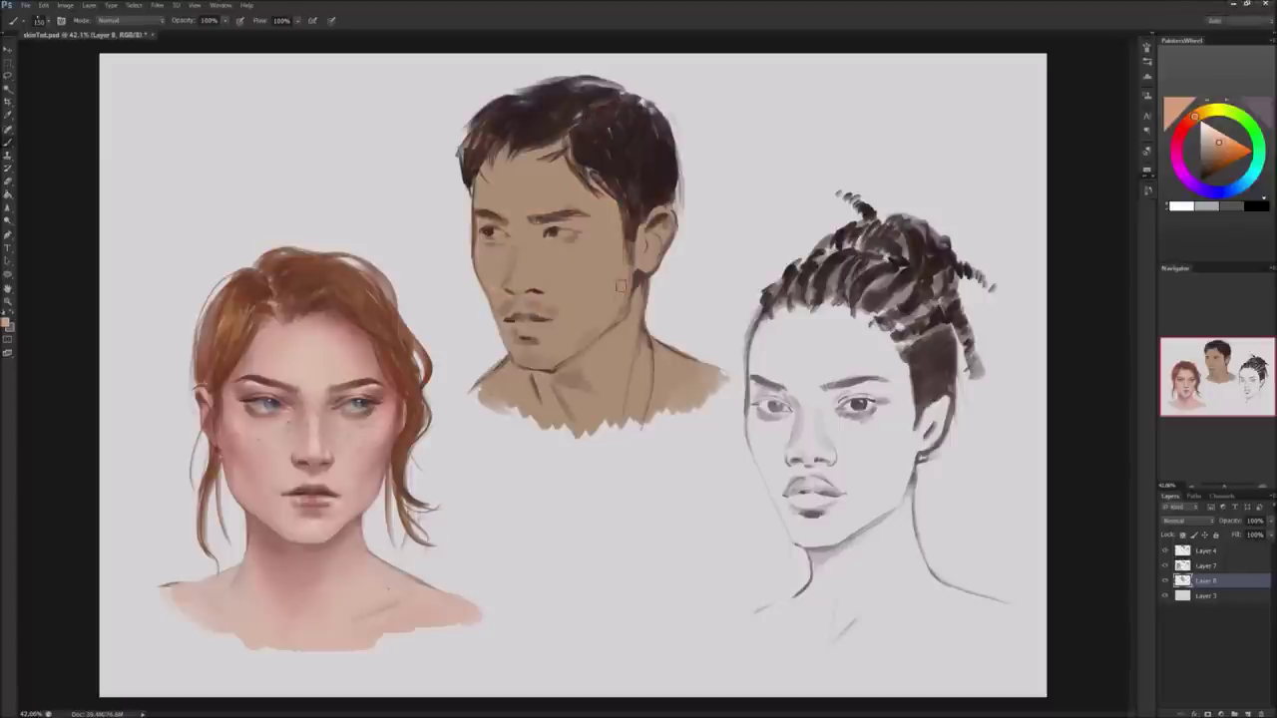
# Choose a different brush preset and add a new empty Layer 9 as the painting layer.
pyautogui.rightClick(616, 400)
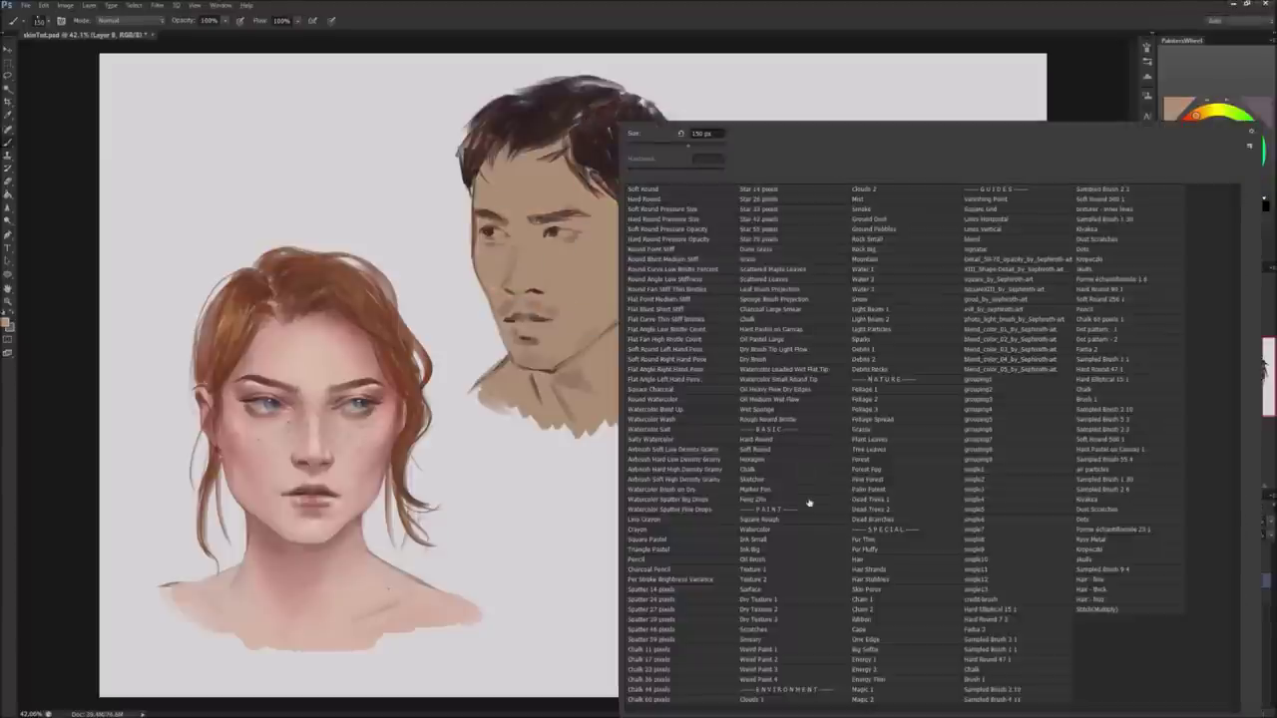
pyautogui.click(794, 451)
pyautogui.click(75, 555)
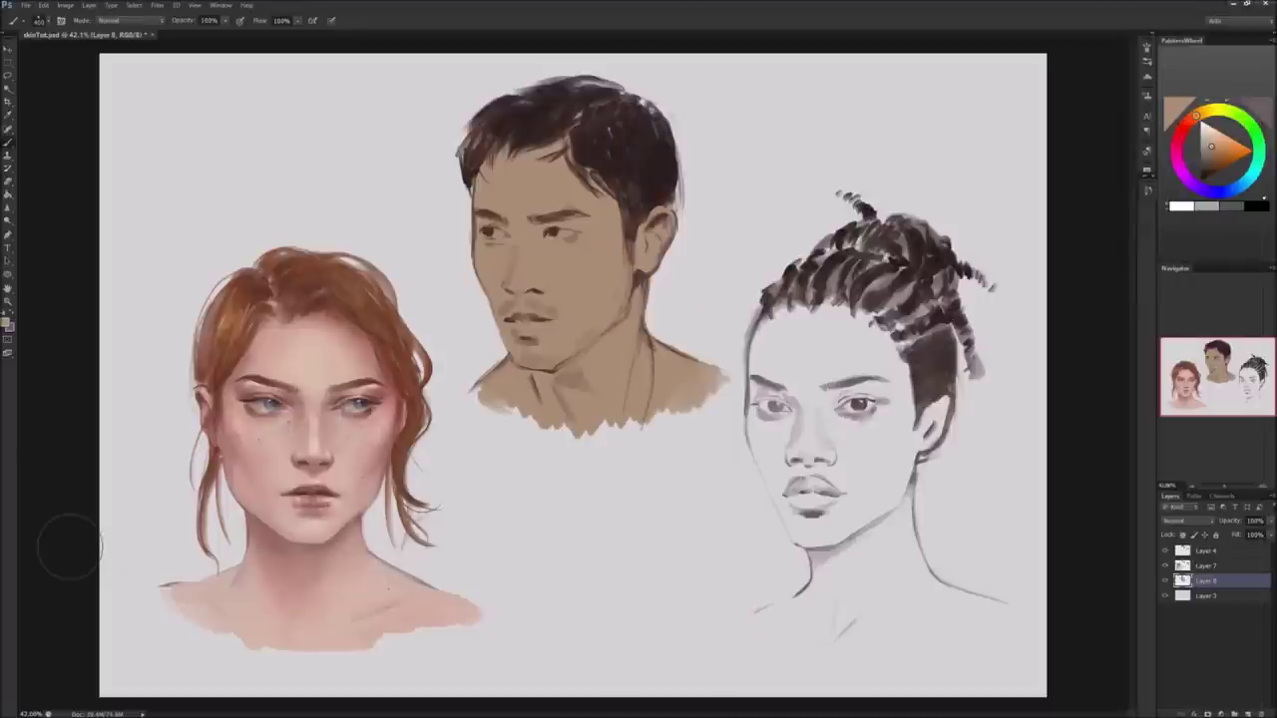
pyautogui.click(1248, 713)
pyautogui.click(1212, 581)
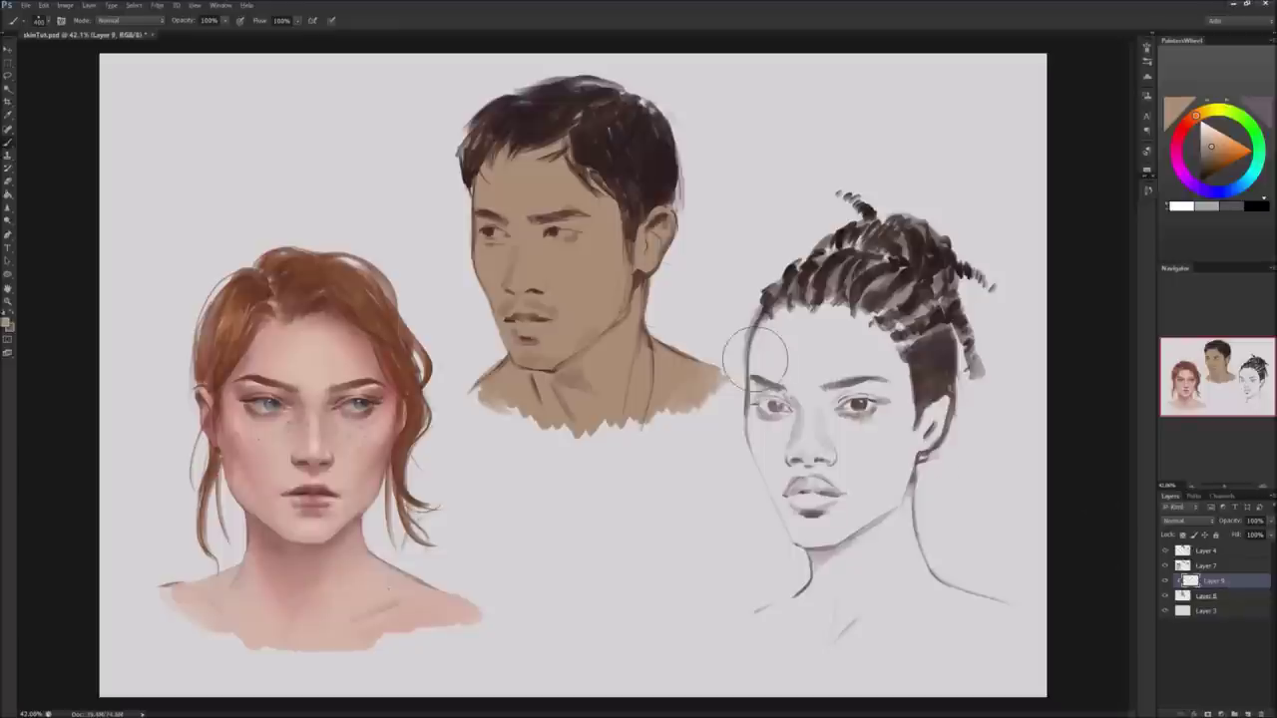
# Pick slightly darker colours and brush soft shading along the man's jaw and ear on Layer 9.
pyautogui.hotkey('ctrl', 'z')
pyautogui.click(1194, 118)
pyautogui.moveTo(663, 244); pyautogui.dragTo(658, 287)
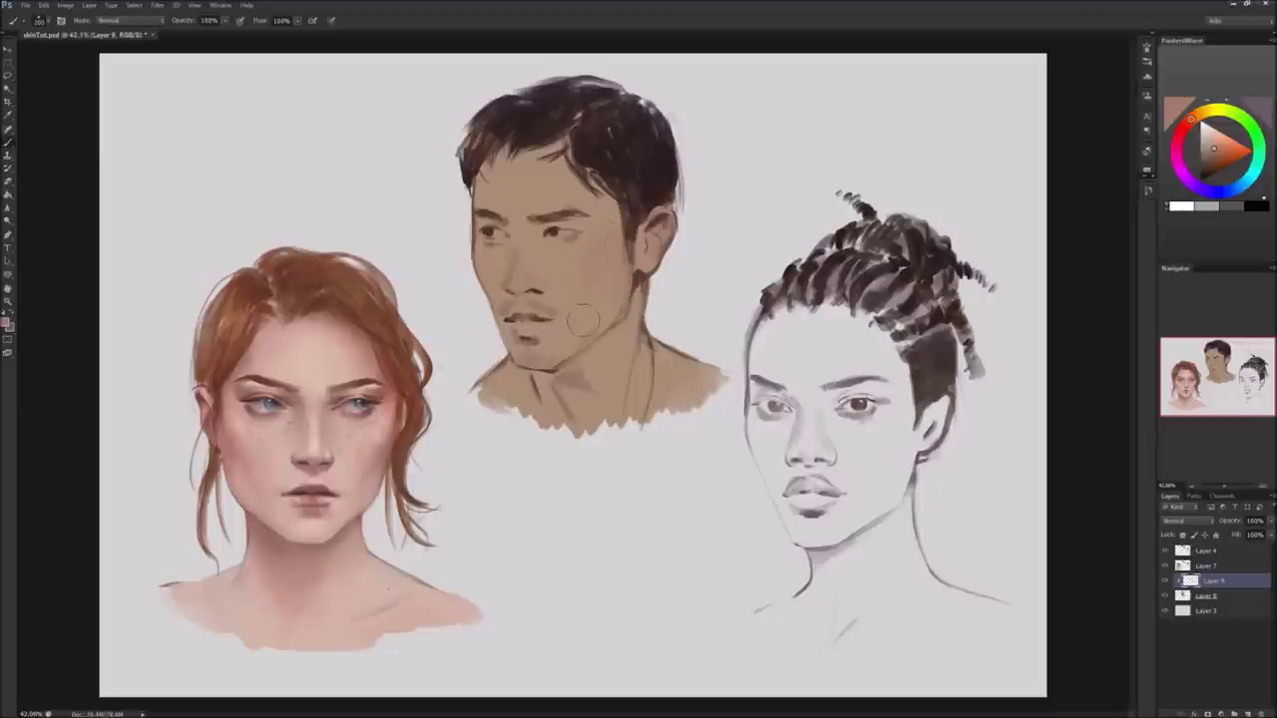
pyautogui.keyDown('alt'); pyautogui.click(622, 285); pyautogui.keyUp('alt')
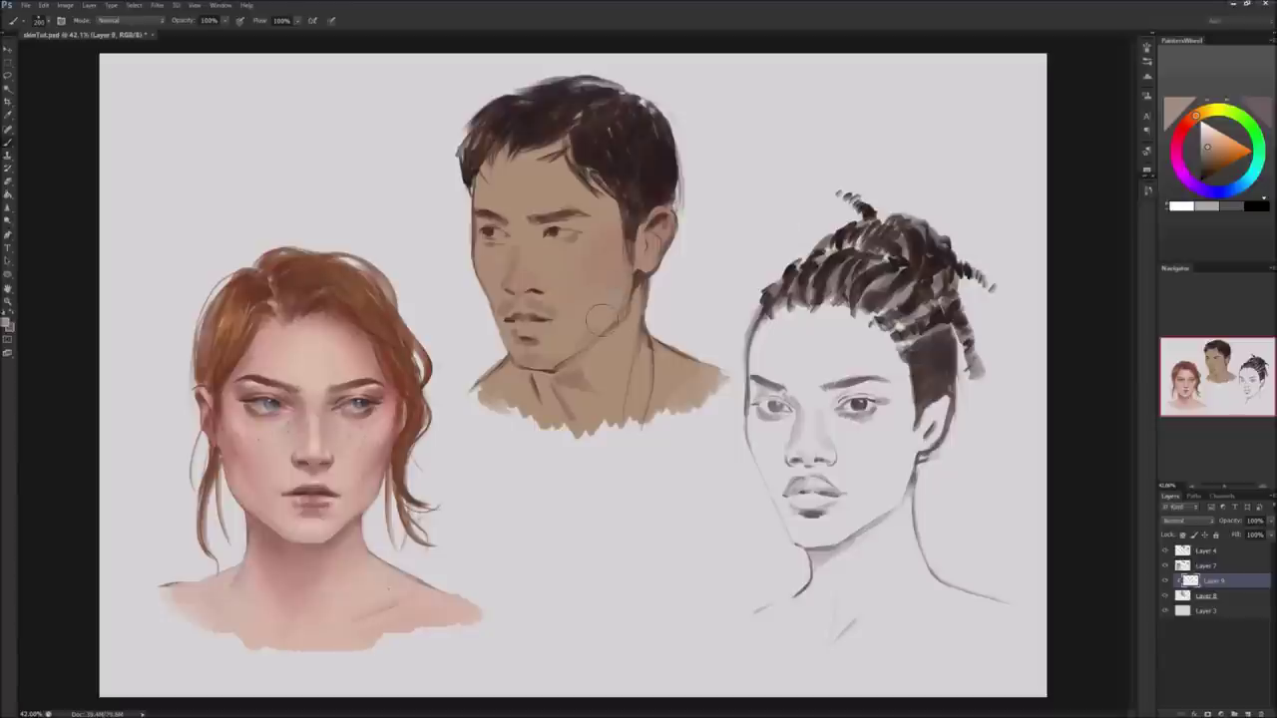
pyautogui.moveTo(568, 328); pyautogui.dragTo(587, 335)
pyautogui.click(1215, 151)
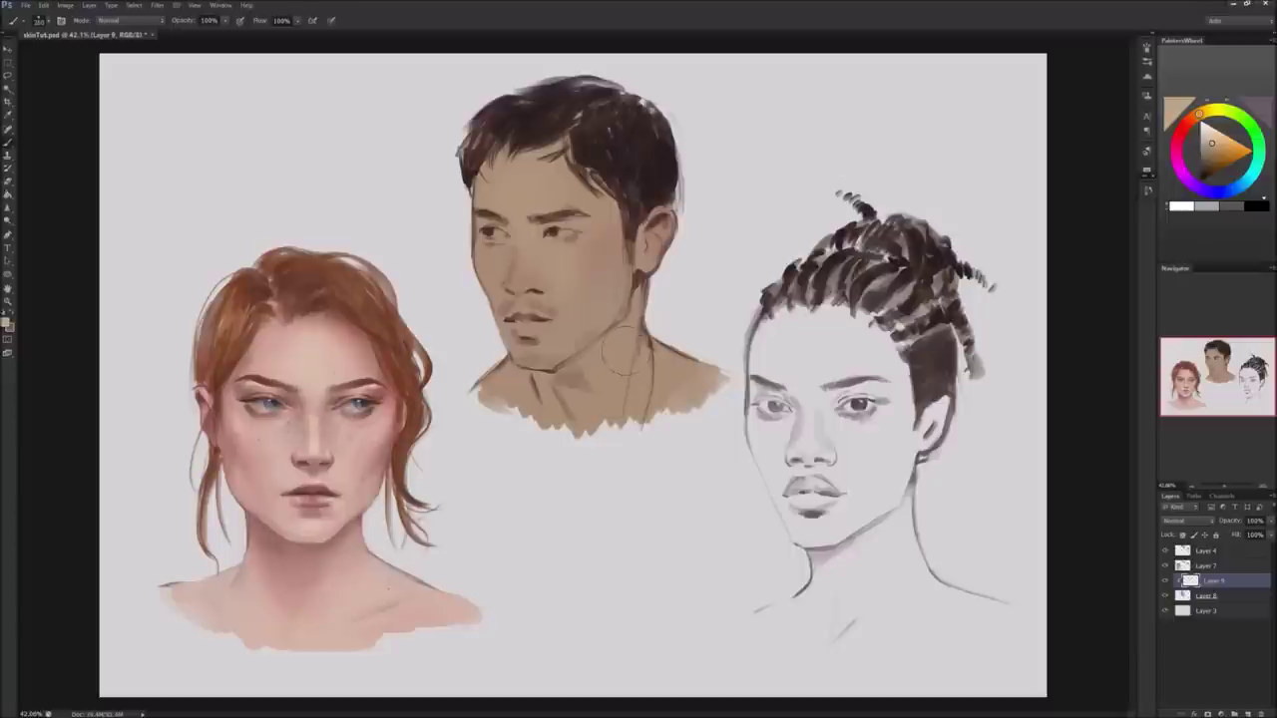
# Toggle Layer 9's visibility to compare the shading, then open its layer options.
pyautogui.click(1165, 581)
pyautogui.click(1165, 582)
pyautogui.click(1166, 582)
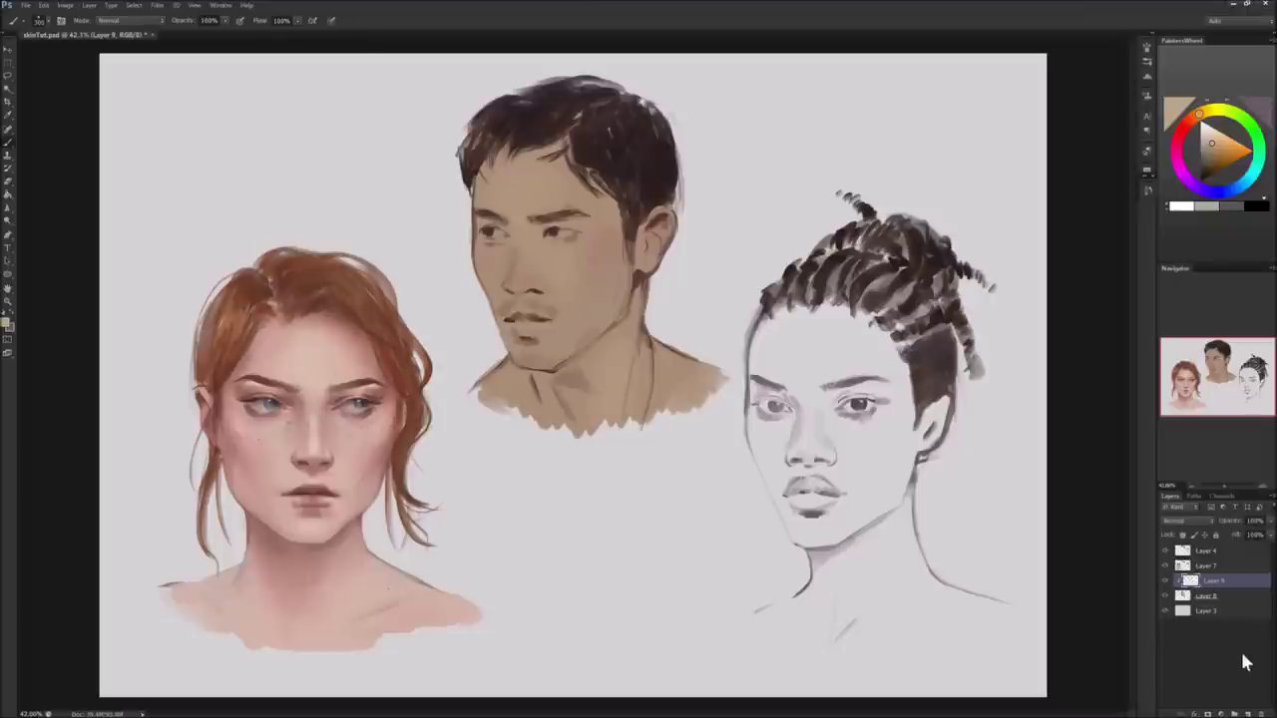
pyautogui.rightClick(1220, 591)
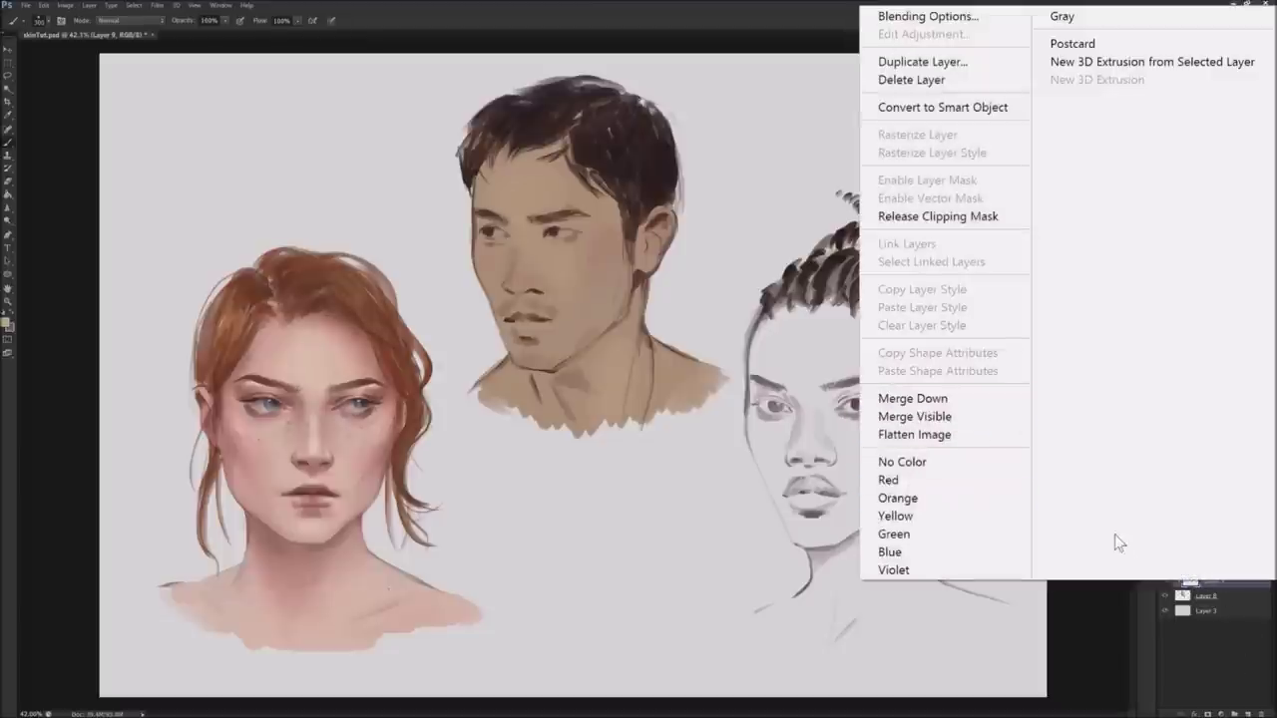
# Clip Layer 9 to the tan skin layer and choose a darker shading colour.
pyautogui.click(976, 421)
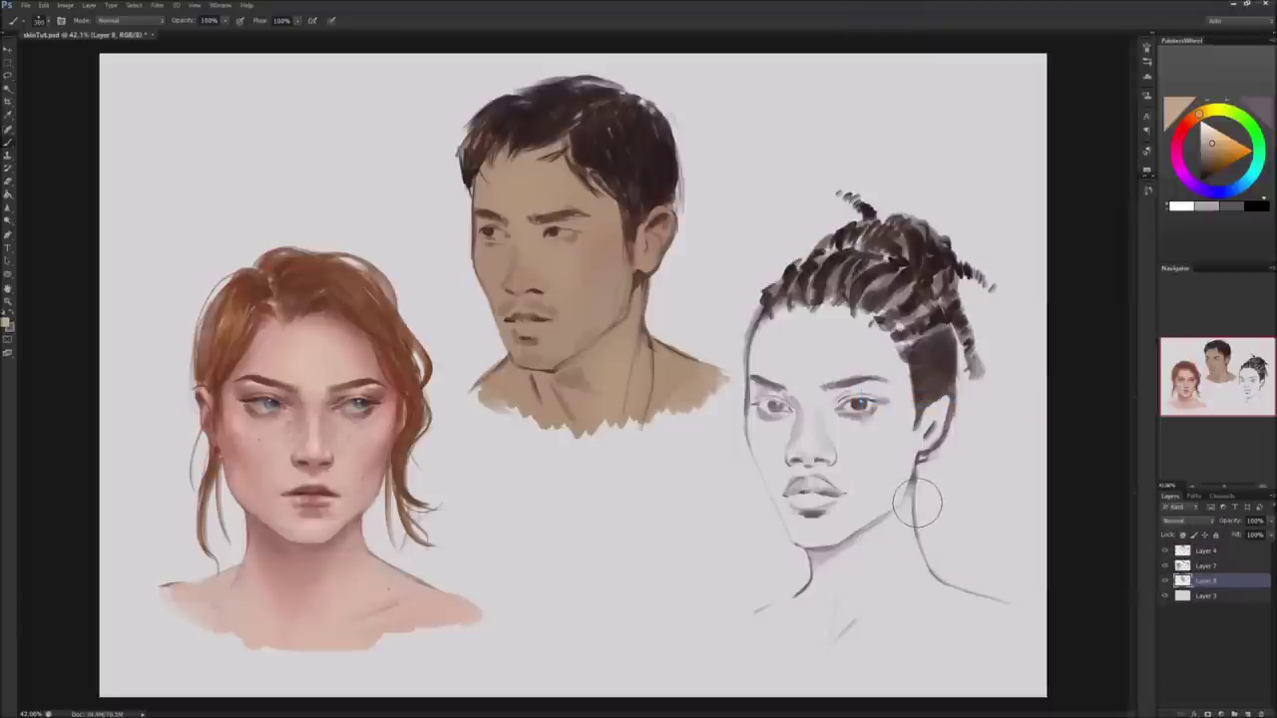
pyautogui.keyDown('alt'); pyautogui.click(1187, 587); pyautogui.keyUp('alt')
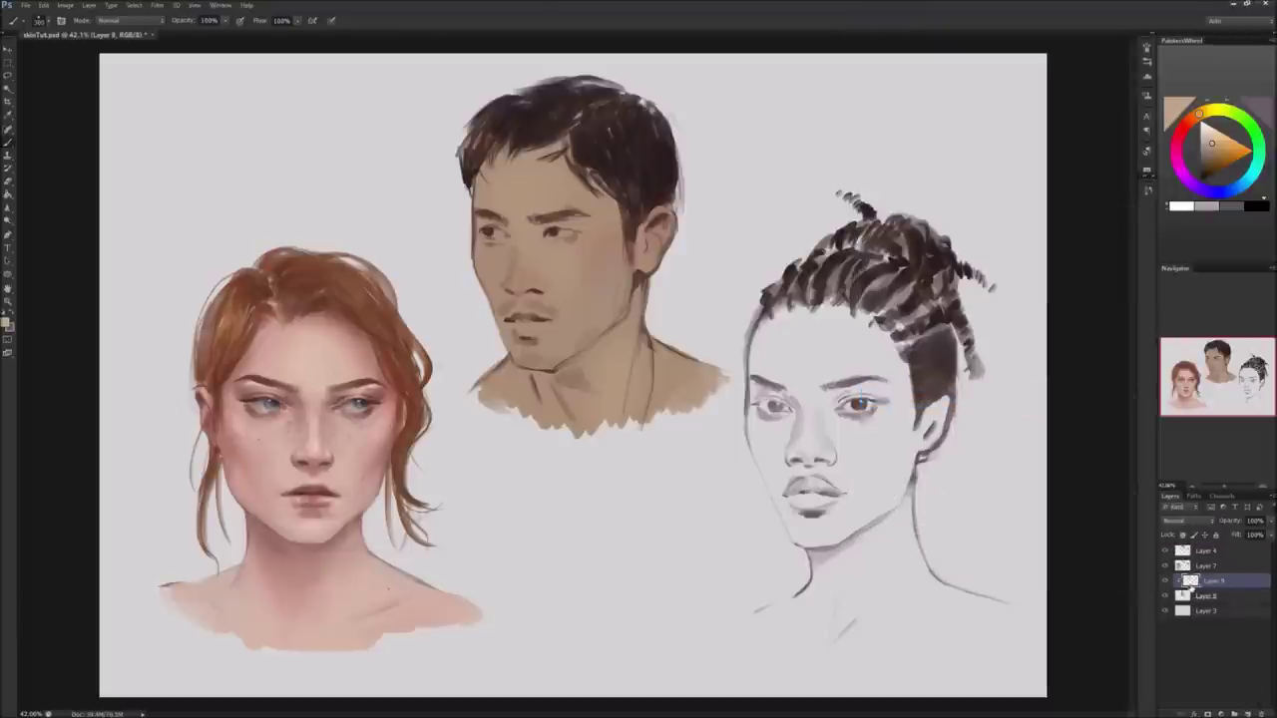
pyautogui.click(1218, 161)
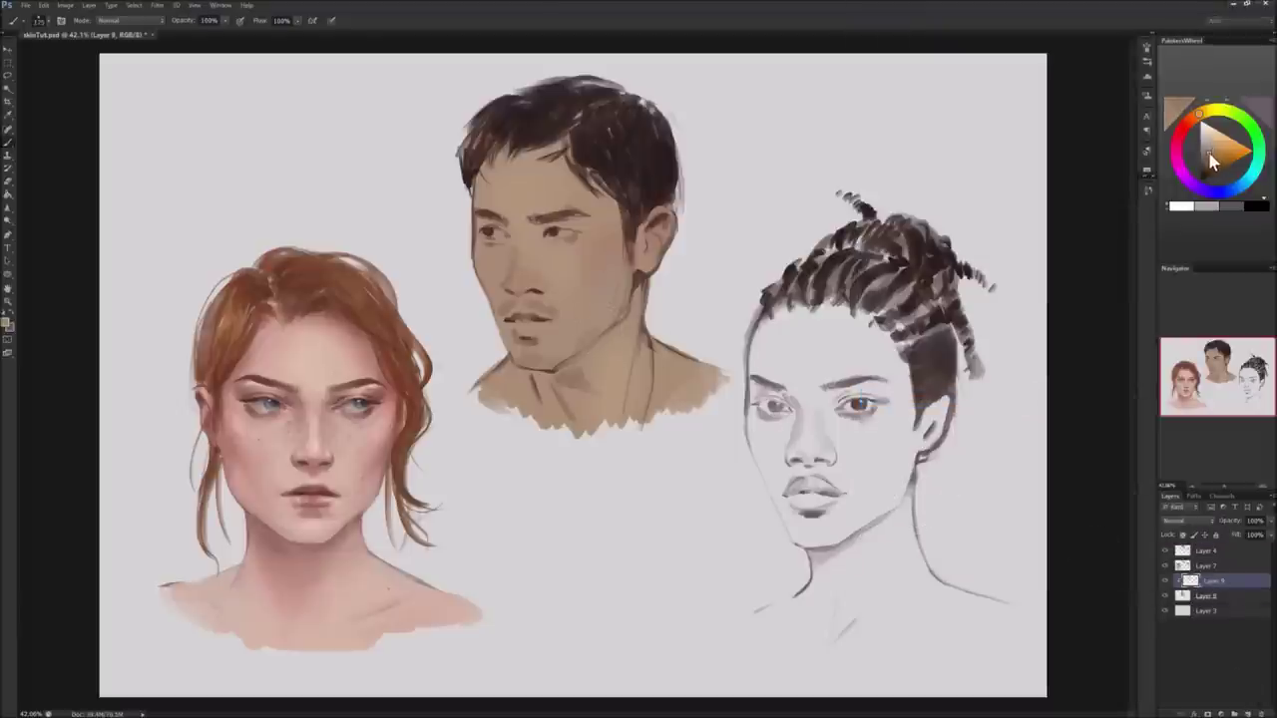
pyautogui.click(1211, 164)
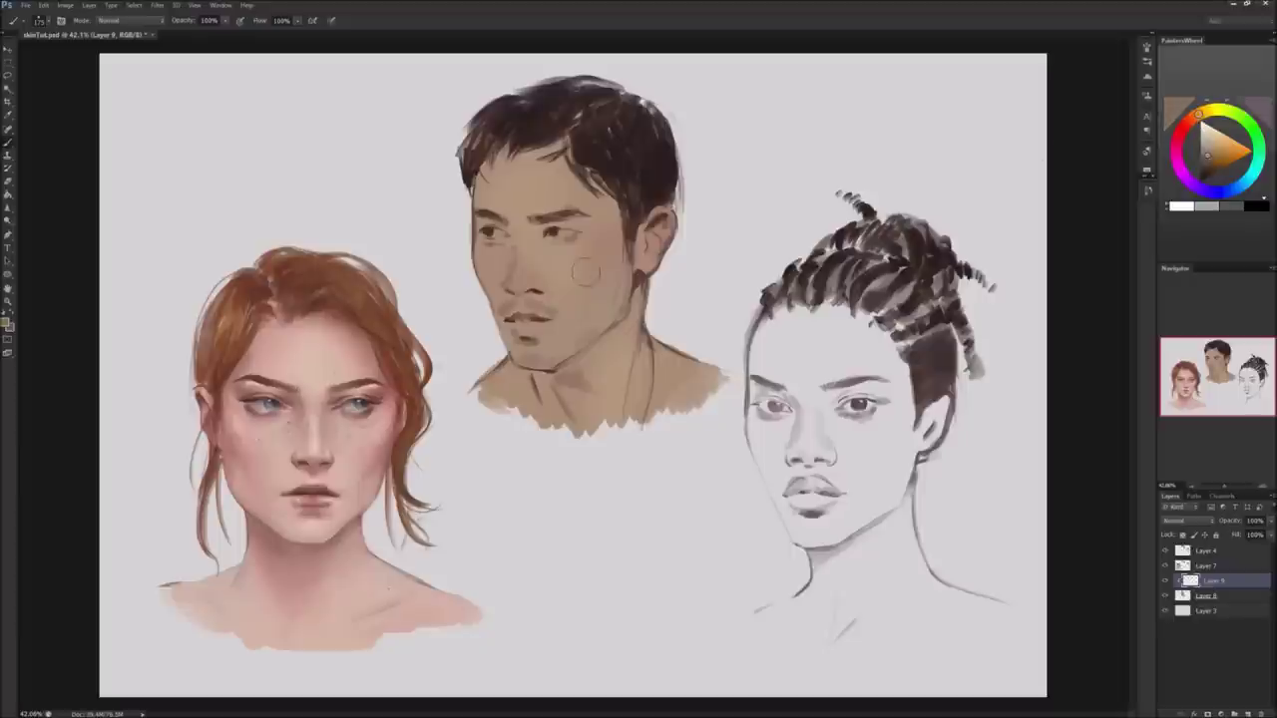
pyautogui.click(1210, 152)
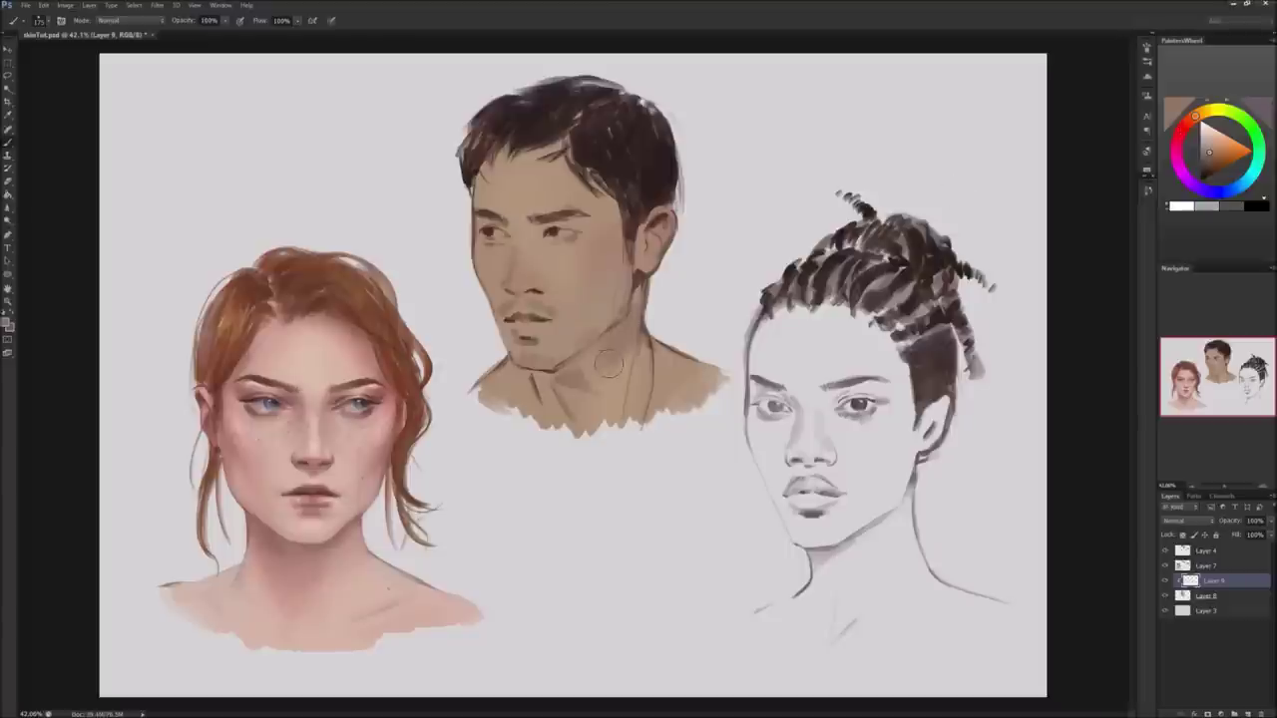
pyautogui.click(1211, 155)
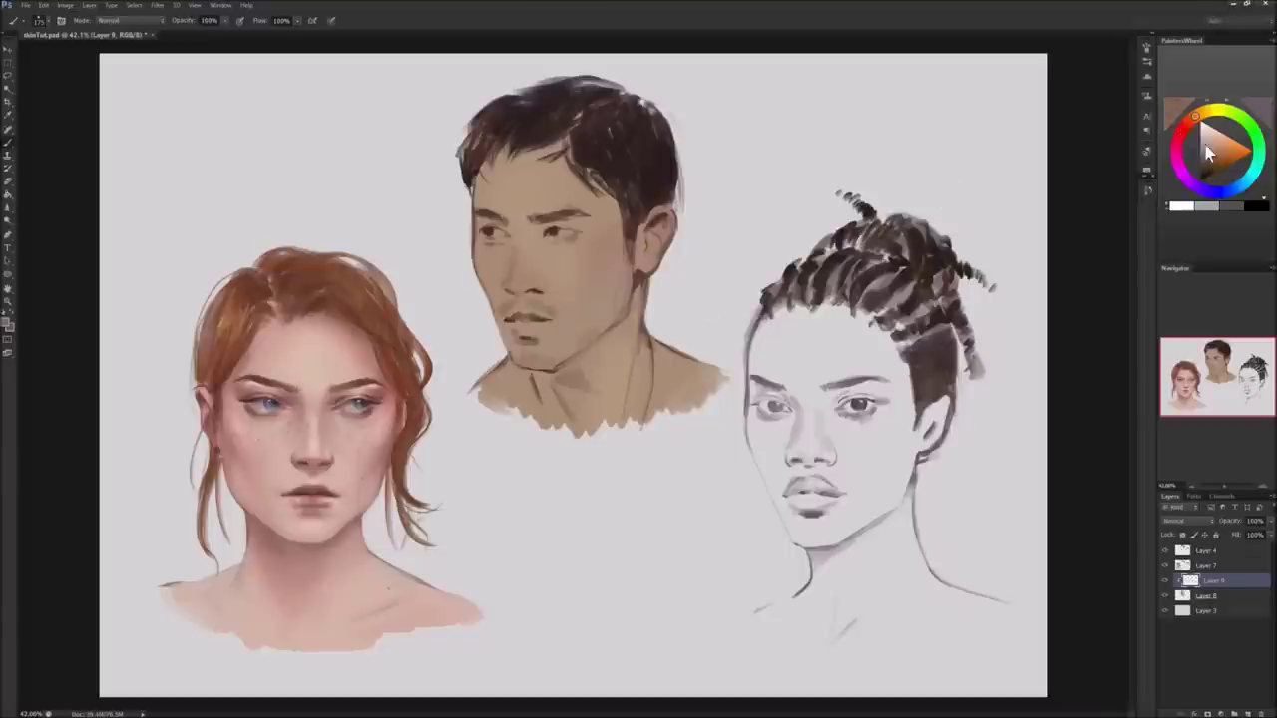
# Shade the neck below the ear and its right side, plus a dark hair mark near the temple.
pyautogui.moveTo(634, 295)
pyautogui.mouseDown()
pyautogui.moveTo(644, 316)
pyautogui.moveTo(541, 403)
pyautogui.moveTo(543, 419)
pyautogui.mouseUp()
pyautogui.moveTo(651, 331); pyautogui.dragTo(631, 399)
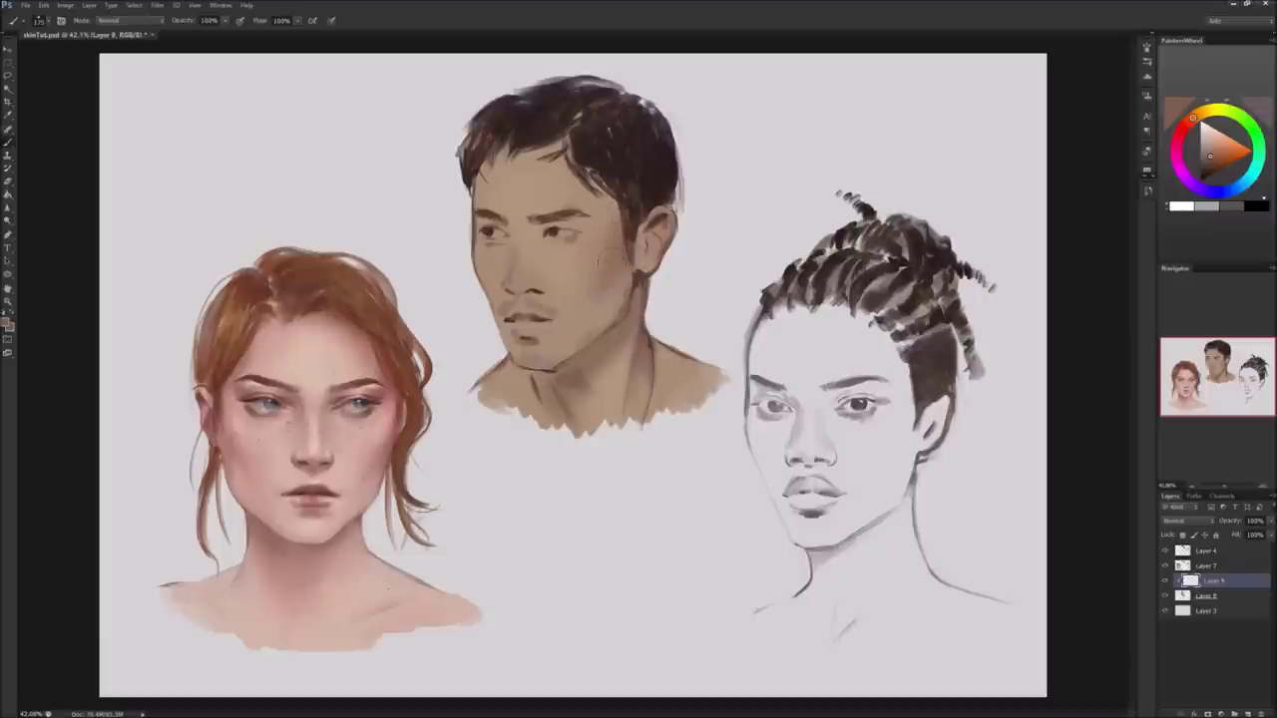
pyautogui.moveTo(610, 194); pyautogui.dragTo(598, 220)
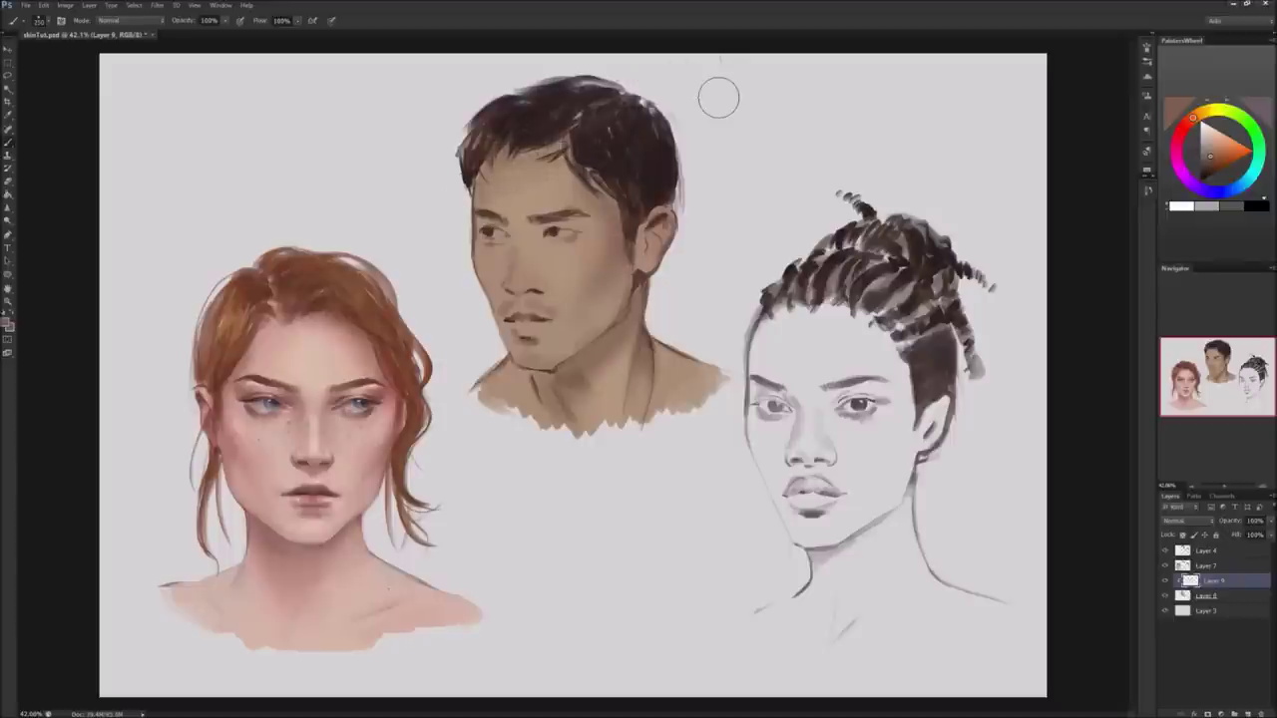
pyautogui.press('[')
pyautogui.press('[')
pyautogui.press('[')
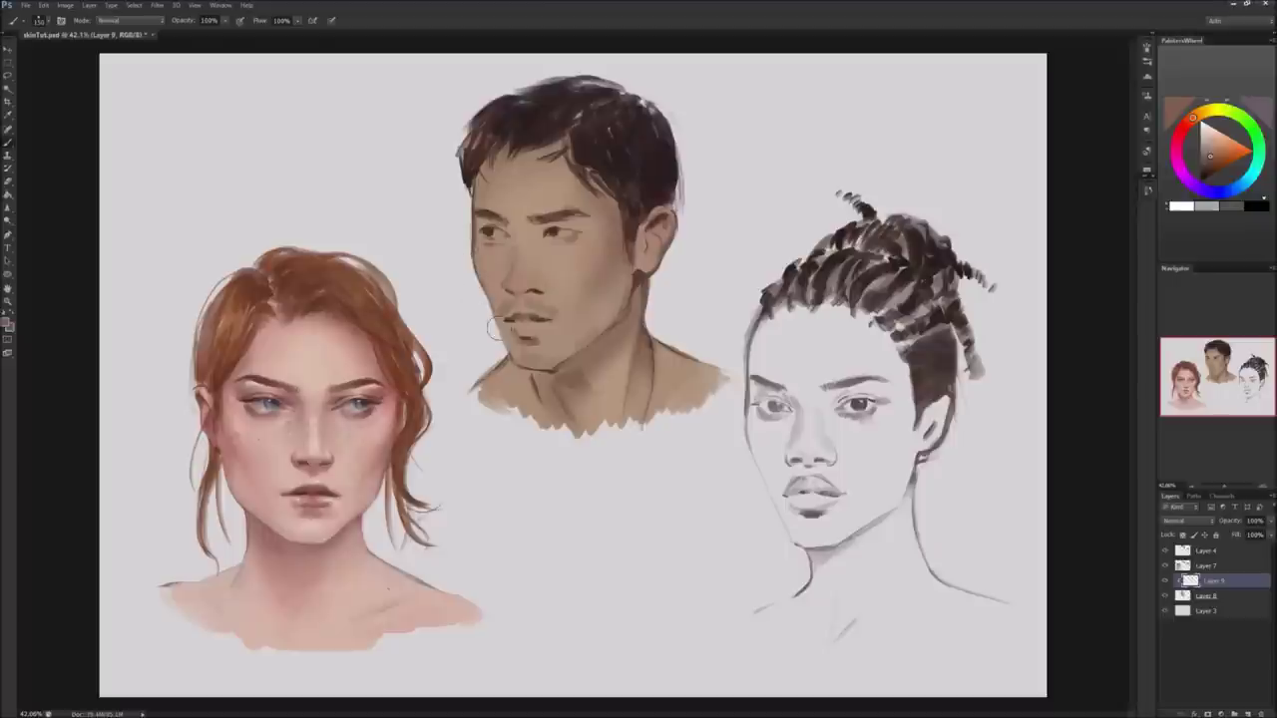
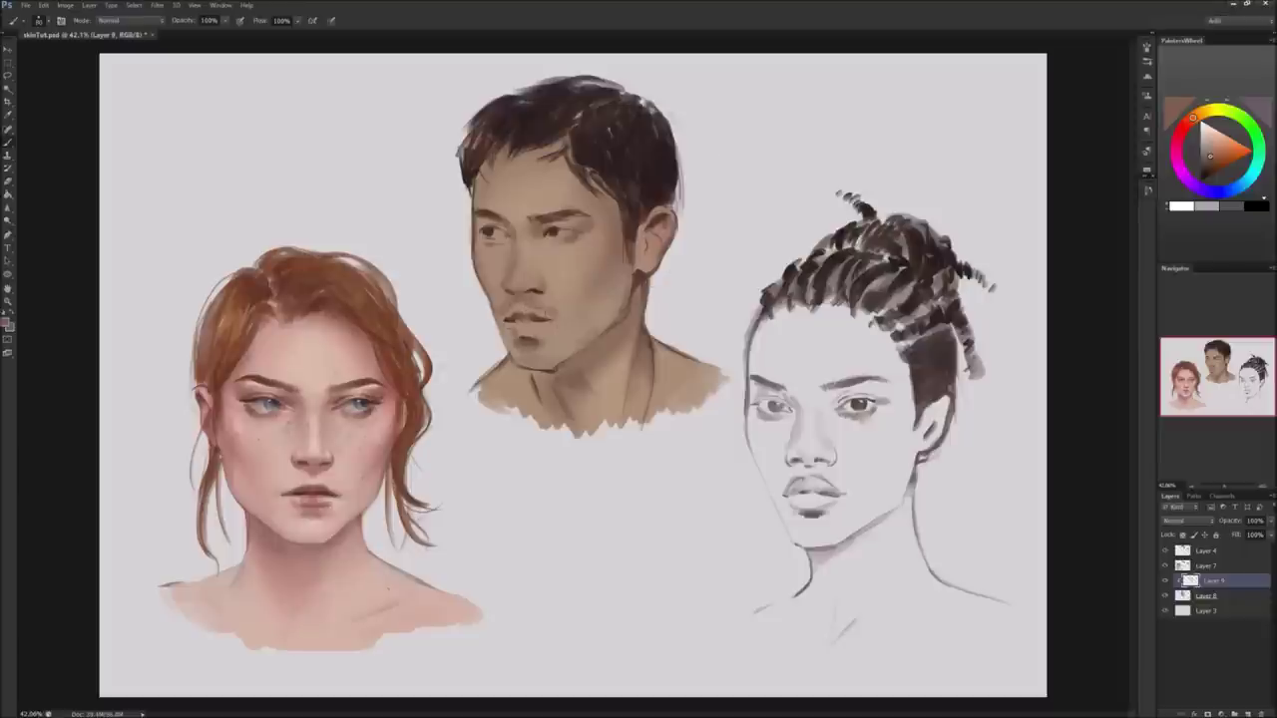
# Enlarge the brush to about 100, pick a lighter skin colour, and zoom in on the man's face.
pyautogui.press(']')
pyautogui.press(']')
pyautogui.press(']')
pyautogui.rightClick(603, 359)
pyautogui.press('Escape')
pyautogui.keyDown('alt'); pyautogui.click(589, 288); pyautogui.keyUp('alt')
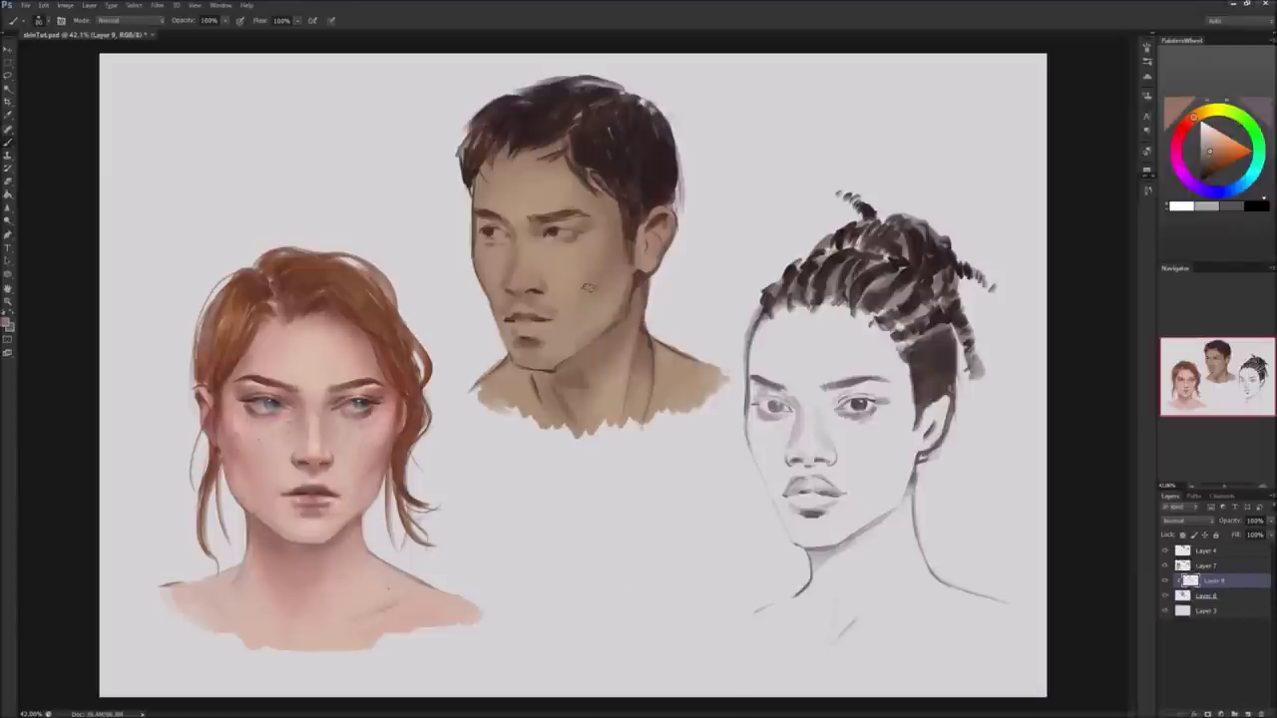
pyautogui.scroll(2, 589, 288)
pyautogui.scroll(2, 558, 294)
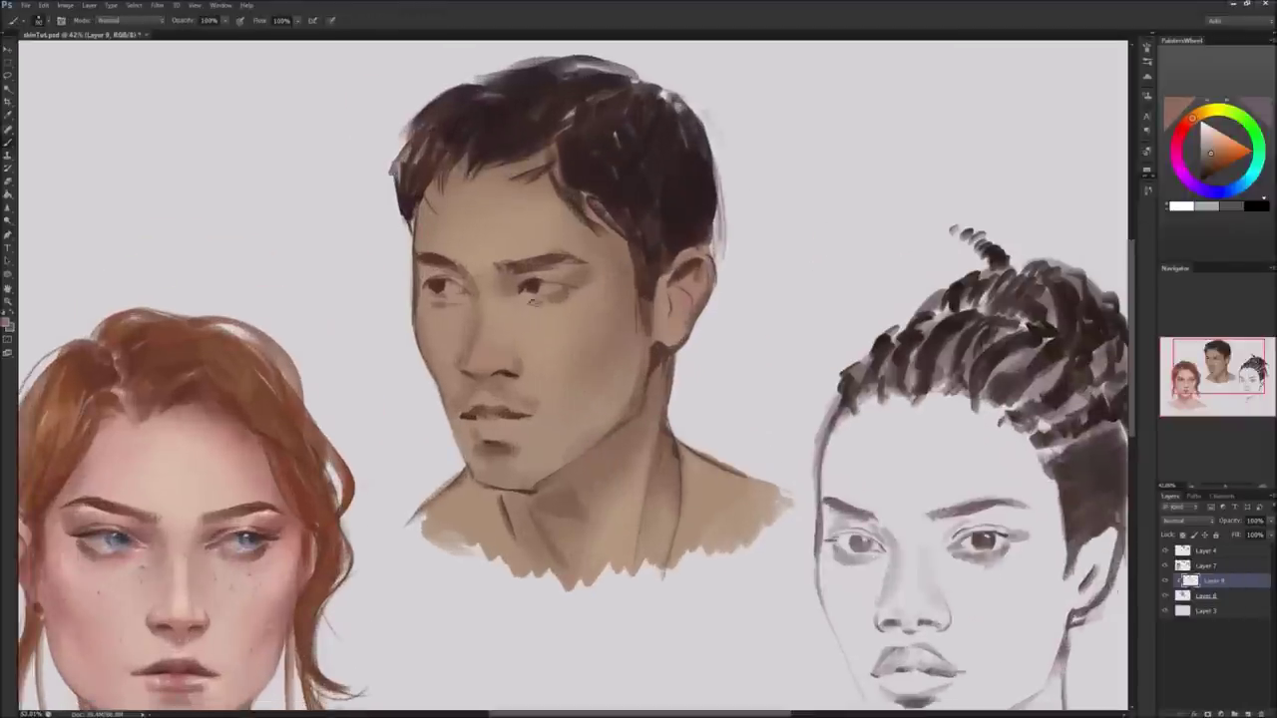
# Darken the man's hairline, neck under the chin, left cheek and side of the nose.
pyautogui.moveTo(424, 240); pyautogui.dragTo(494, 185)
pyautogui.click(1212, 163)
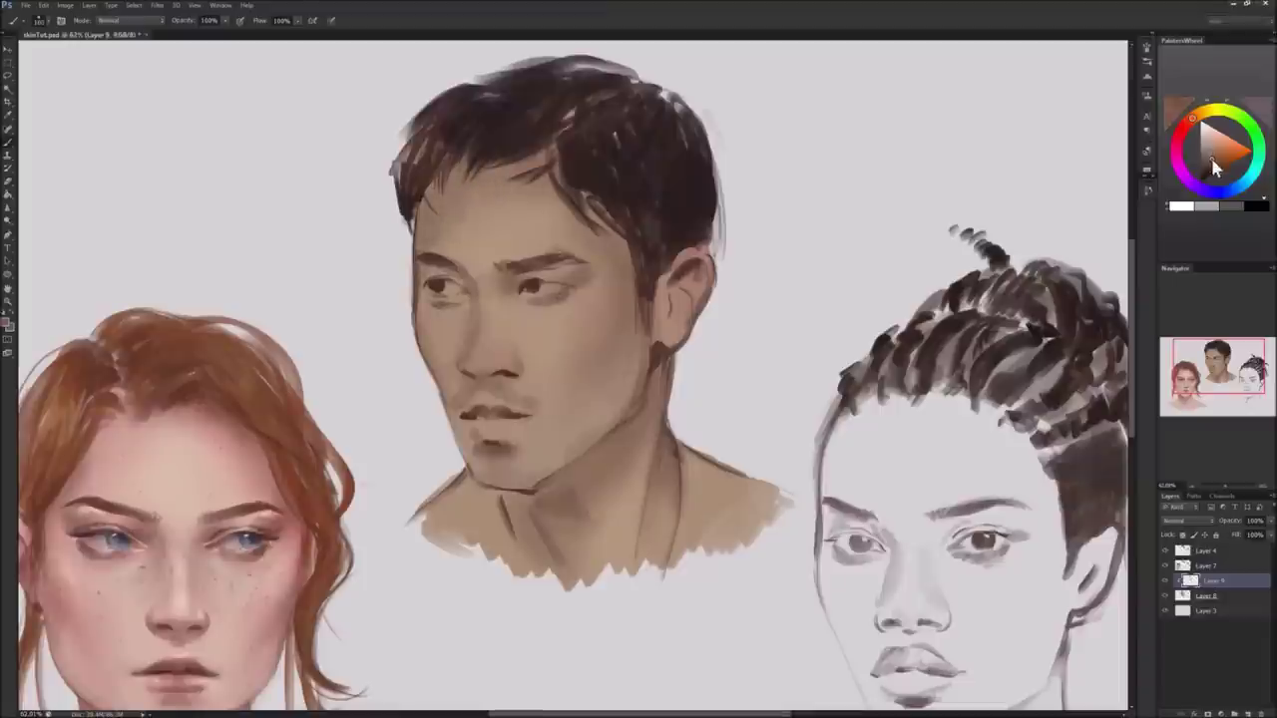
pyautogui.moveTo(429, 214); pyautogui.dragTo(489, 165)
pyautogui.keyDown('alt'); pyautogui.click(667, 120); pyautogui.keyUp('alt')
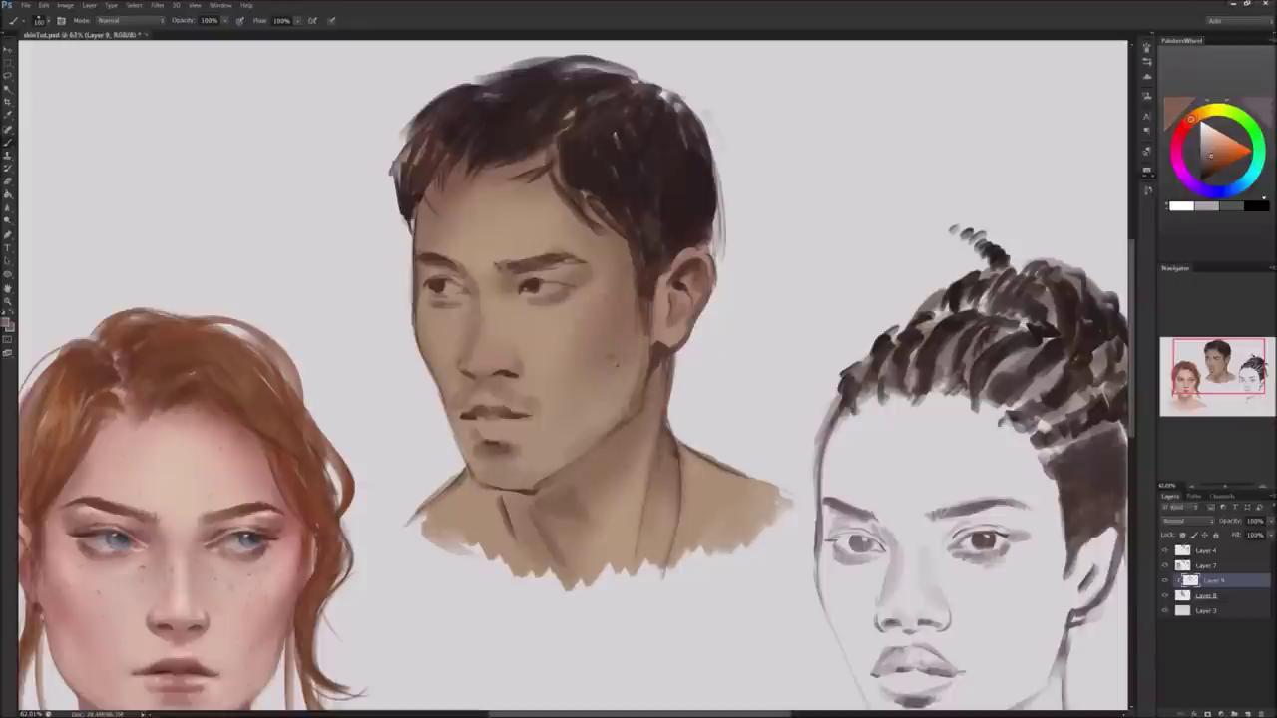
pyautogui.keyDown('alt'); pyautogui.click(649, 508); pyautogui.keyUp('alt')
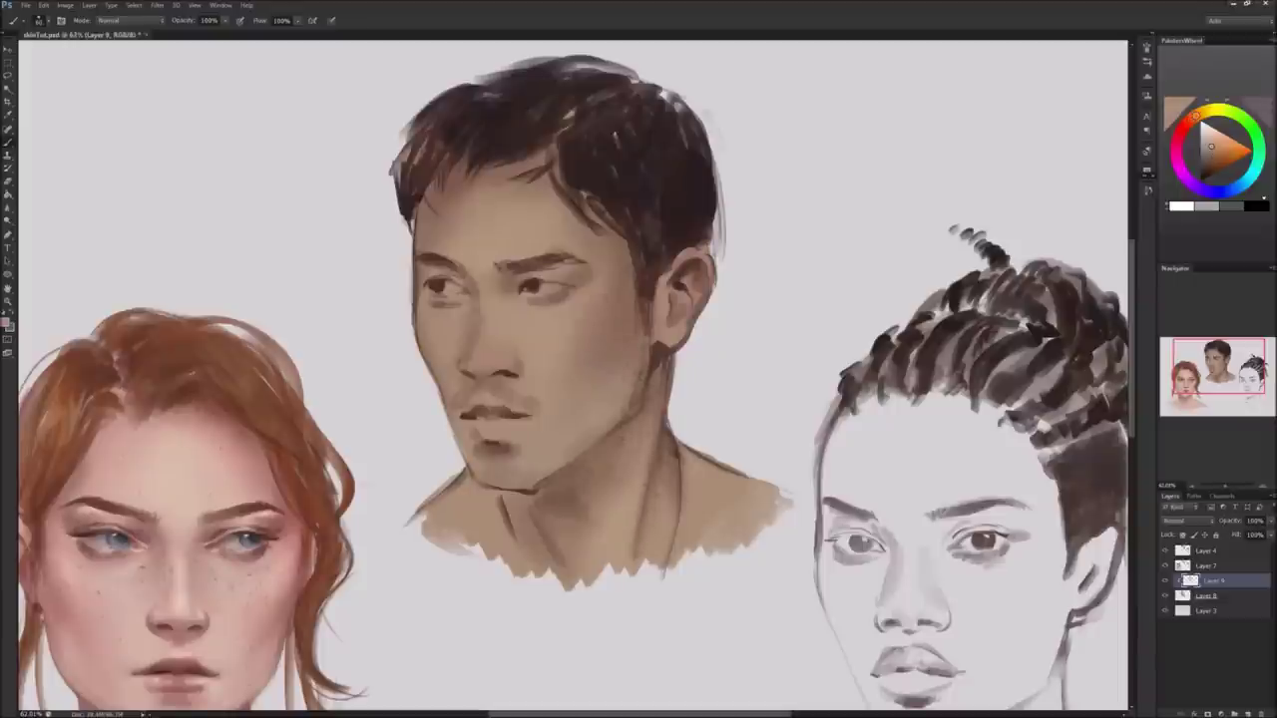
pyautogui.keyDown('alt'); pyautogui.click(621, 442); pyautogui.keyUp('alt')
pyautogui.moveTo(506, 491); pyautogui.dragTo(541, 517)
pyautogui.moveTo(423, 303)
pyautogui.mouseDown()
pyautogui.moveTo(423, 349)
pyautogui.moveTo(477, 401)
pyautogui.mouseUp()
pyautogui.moveTo(465, 309); pyautogui.dragTo(473, 347)
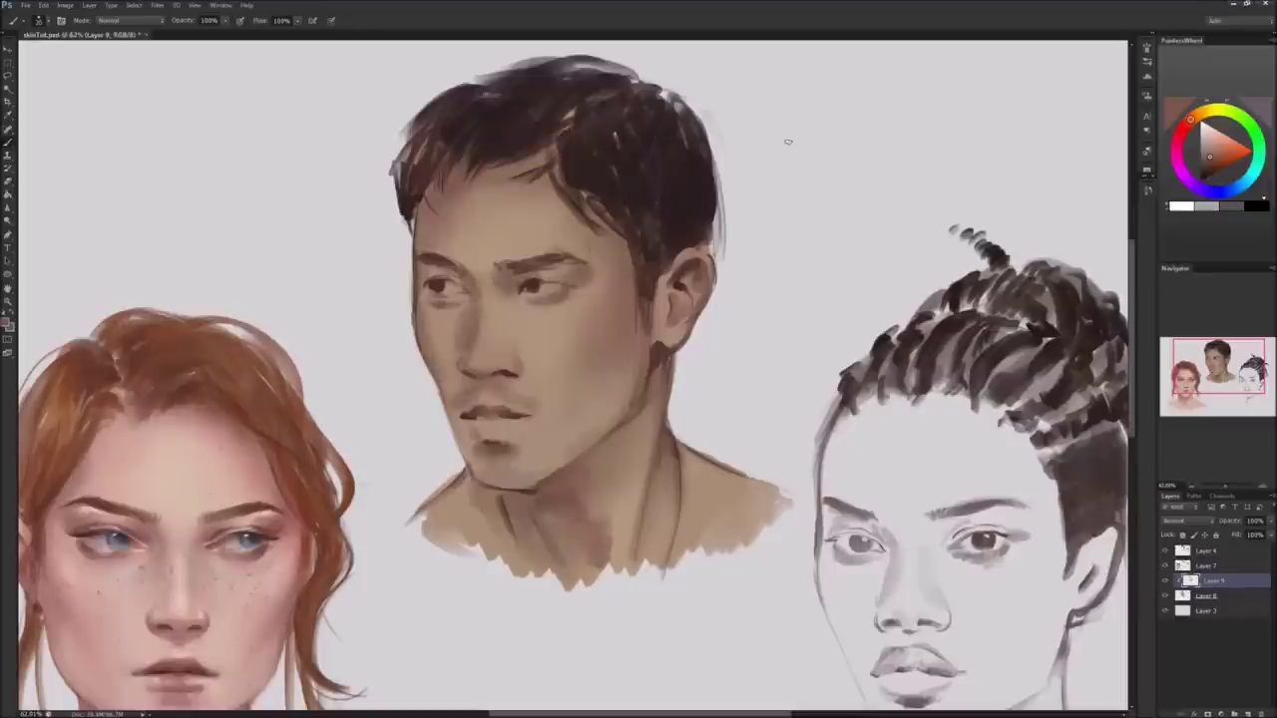
# Darken both eyebrows with dark red, touch up the lips, and dab marks on the right cheek.
pyautogui.keyDown('alt'); pyautogui.click(740, 196); pyautogui.keyUp('alt')
pyautogui.moveTo(527, 265)
pyautogui.mouseDown()
pyautogui.moveTo(588, 262)
pyautogui.moveTo(511, 266)
pyautogui.mouseUp()
pyautogui.moveTo(417, 266); pyautogui.dragTo(461, 254)
pyautogui.keyDown('alt'); pyautogui.click(491, 419); pyautogui.keyUp('alt')
pyautogui.moveTo(471, 427)
pyautogui.mouseDown()
pyautogui.moveTo(515, 427)
pyautogui.moveTo(507, 443)
pyautogui.moveTo(523, 423)
pyautogui.mouseUp()
pyautogui.click(1207, 152)
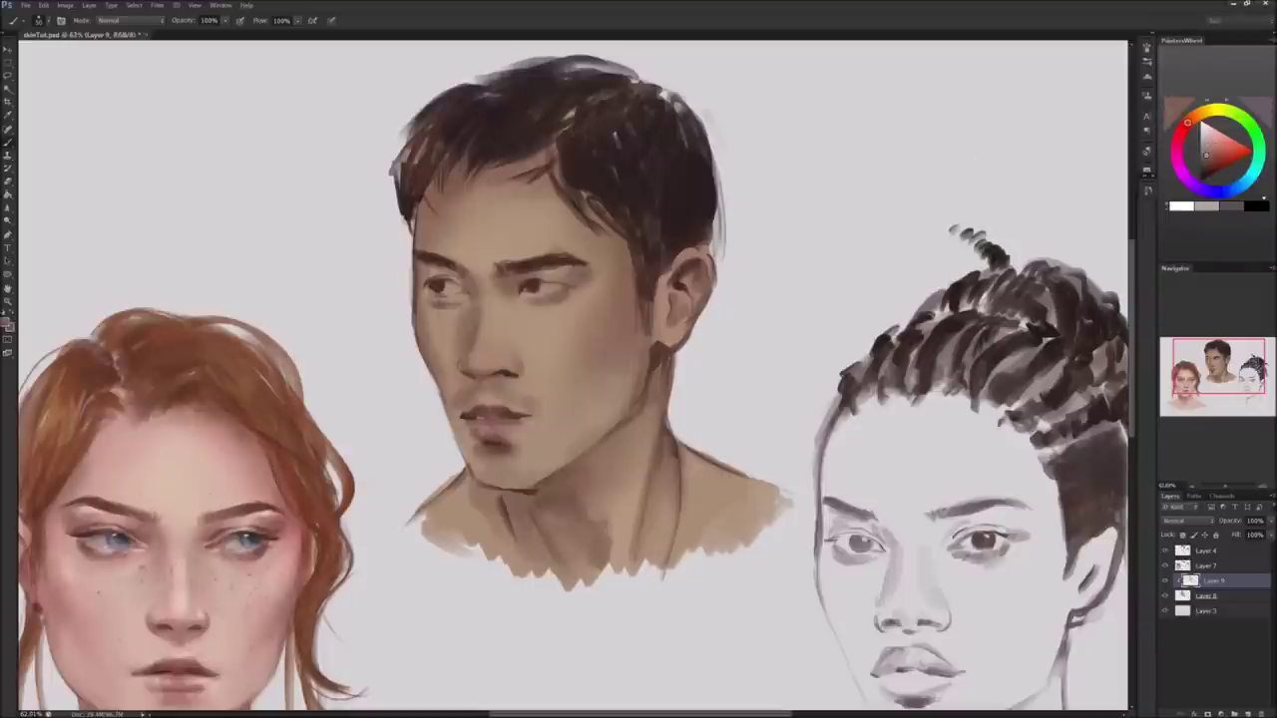
pyautogui.keyDown('alt'); pyautogui.click(510, 247); pyautogui.keyUp('alt')
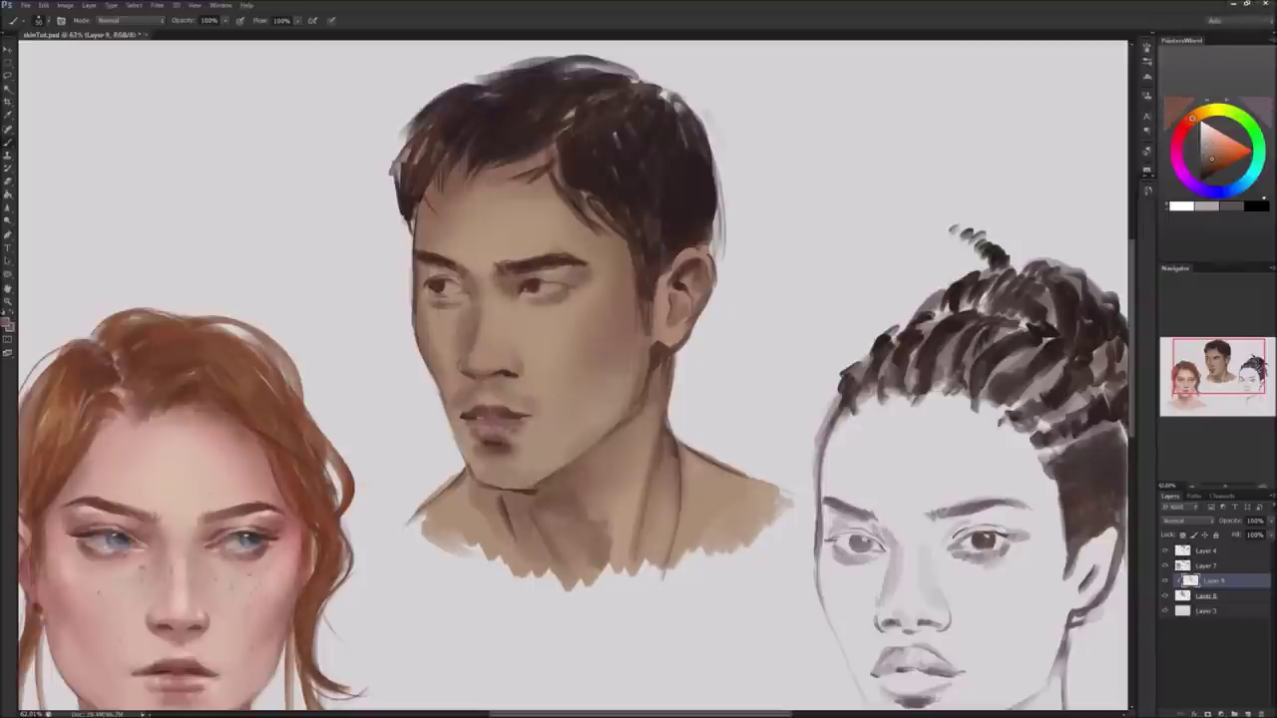
pyautogui.moveTo(592, 297); pyautogui.dragTo(598, 304)
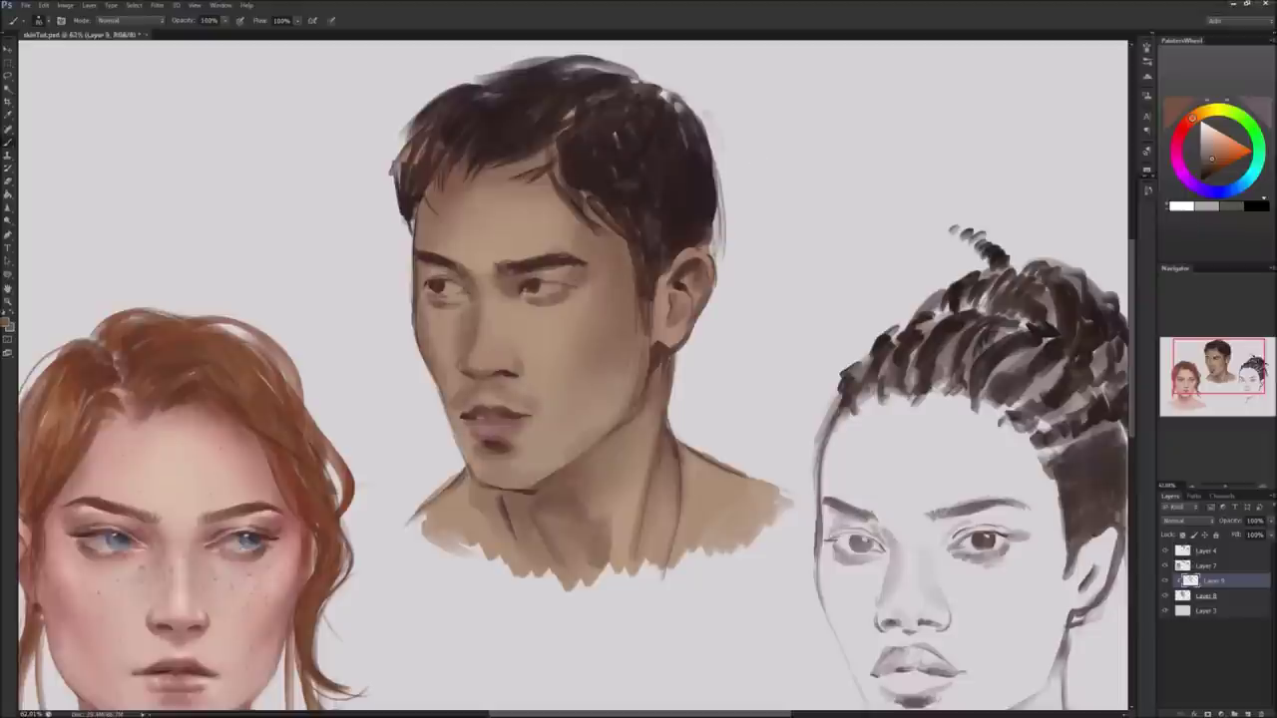
# Add Layer 10 and paint light skin tone on both cheeks and the jaw.
pyautogui.click(1187, 551)
pyautogui.hotkey('ctrl', 'shift', 'alt', 'n')
pyautogui.moveTo(588, 291)
pyautogui.mouseDown()
pyautogui.moveTo(599, 324)
pyautogui.moveTo(603, 295)
pyautogui.mouseUp()
pyautogui.moveTo(481, 324)
pyautogui.mouseDown()
pyautogui.moveTo(487, 361)
pyautogui.moveTo(491, 326)
pyautogui.mouseUp()
pyautogui.keyDown('alt'); pyautogui.click(544, 409); pyautogui.keyUp('alt')
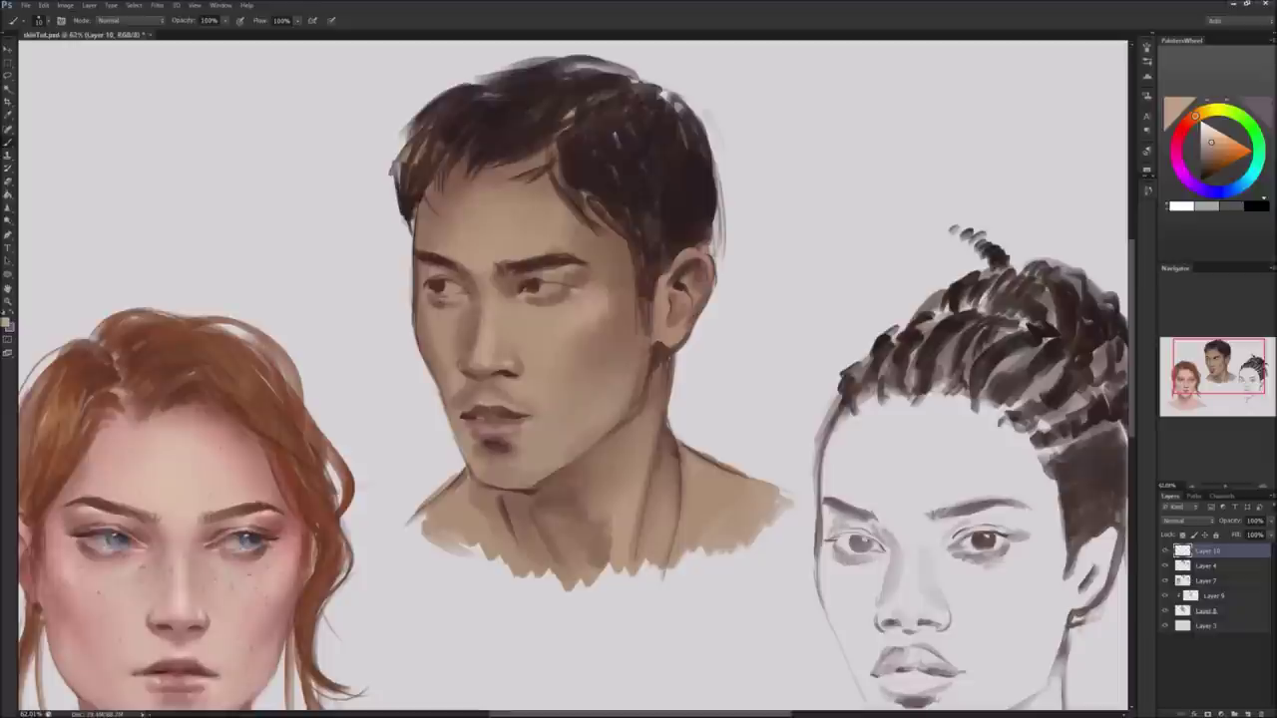
# Sample skin tones and add darker shading under the man's chin.
pyautogui.keyDown('alt'); pyautogui.click(487, 281); pyautogui.keyUp('alt')
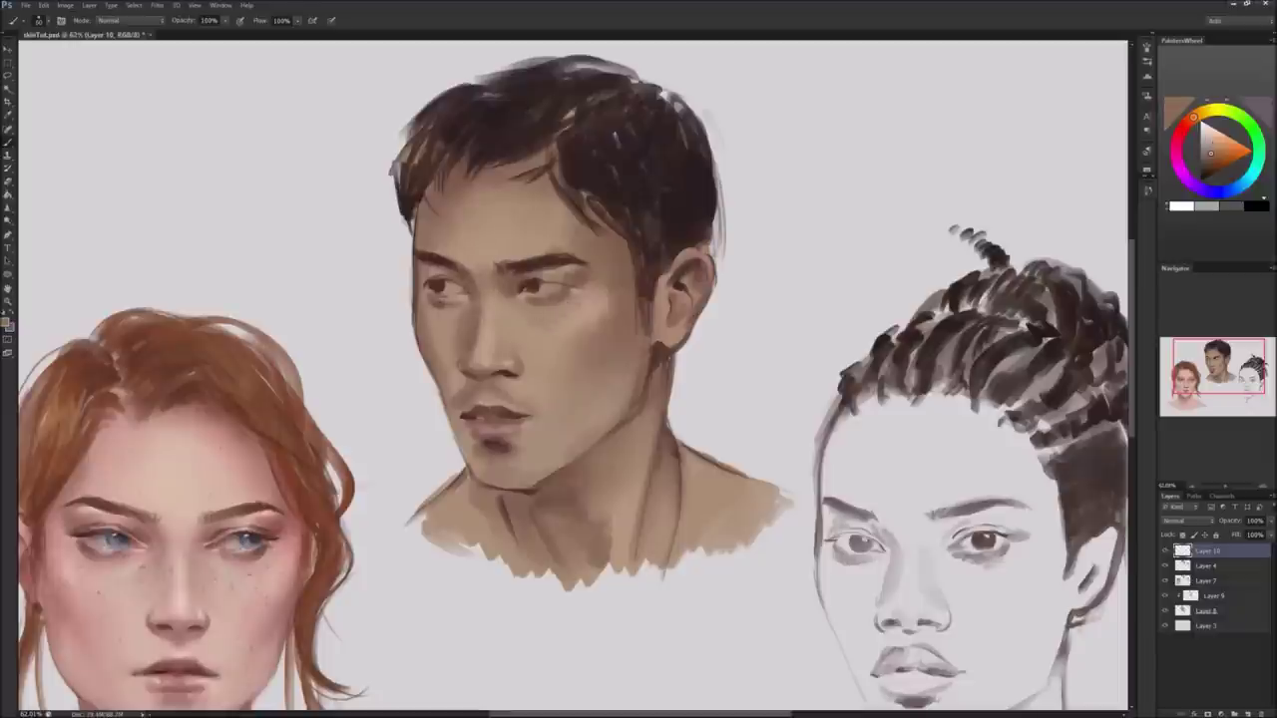
pyautogui.keyDown('alt'); pyautogui.click(509, 326); pyautogui.keyUp('alt')
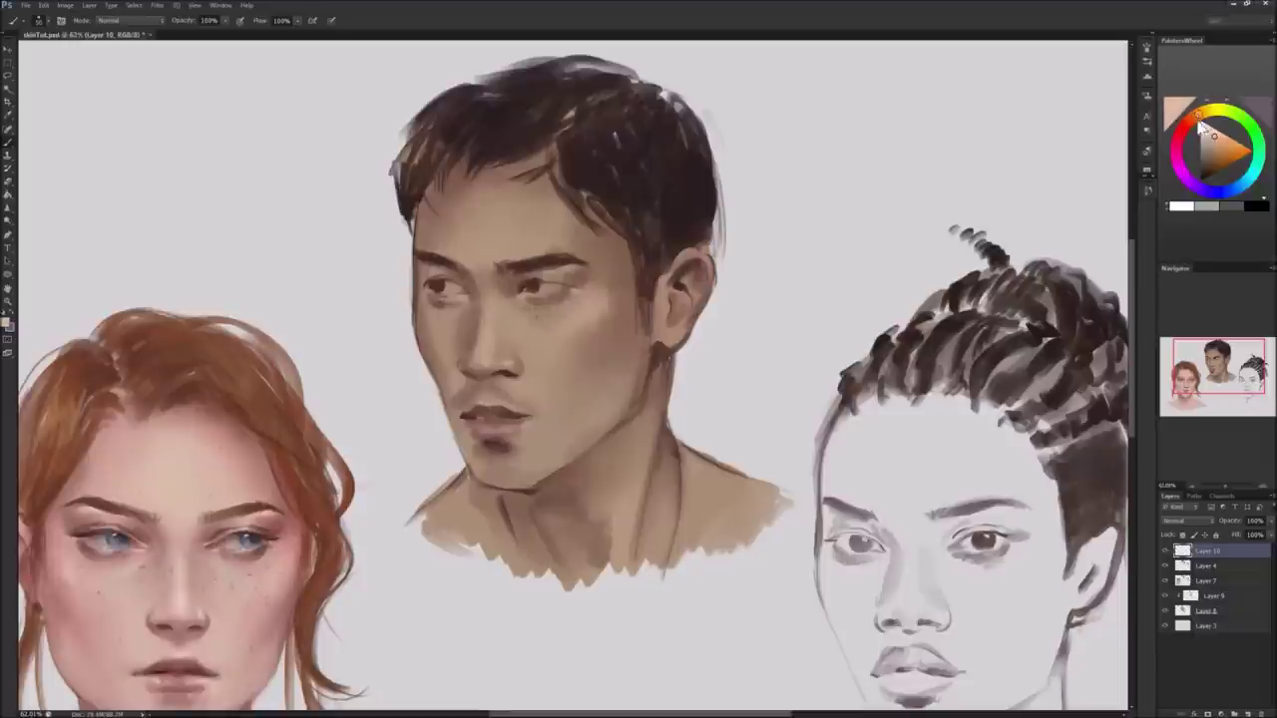
pyautogui.keyDown('alt'); pyautogui.click(544, 339); pyautogui.keyUp('alt')
pyautogui.keyDown('alt'); pyautogui.click(543, 443); pyautogui.keyUp('alt')
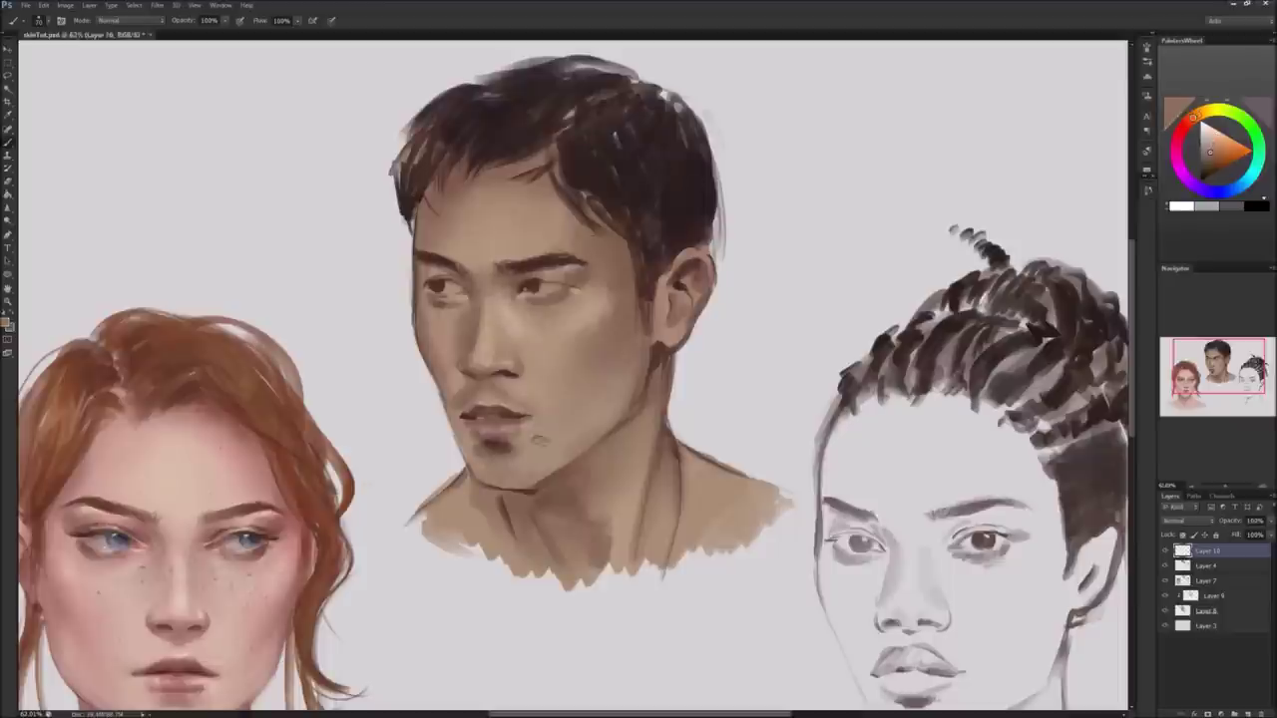
pyautogui.keyDown('alt'); pyautogui.click(607, 288); pyautogui.keyUp('alt')
pyautogui.keyDown('alt'); pyautogui.click(522, 507); pyautogui.keyUp('alt')
pyautogui.moveTo(489, 488); pyautogui.dragTo(537, 485)
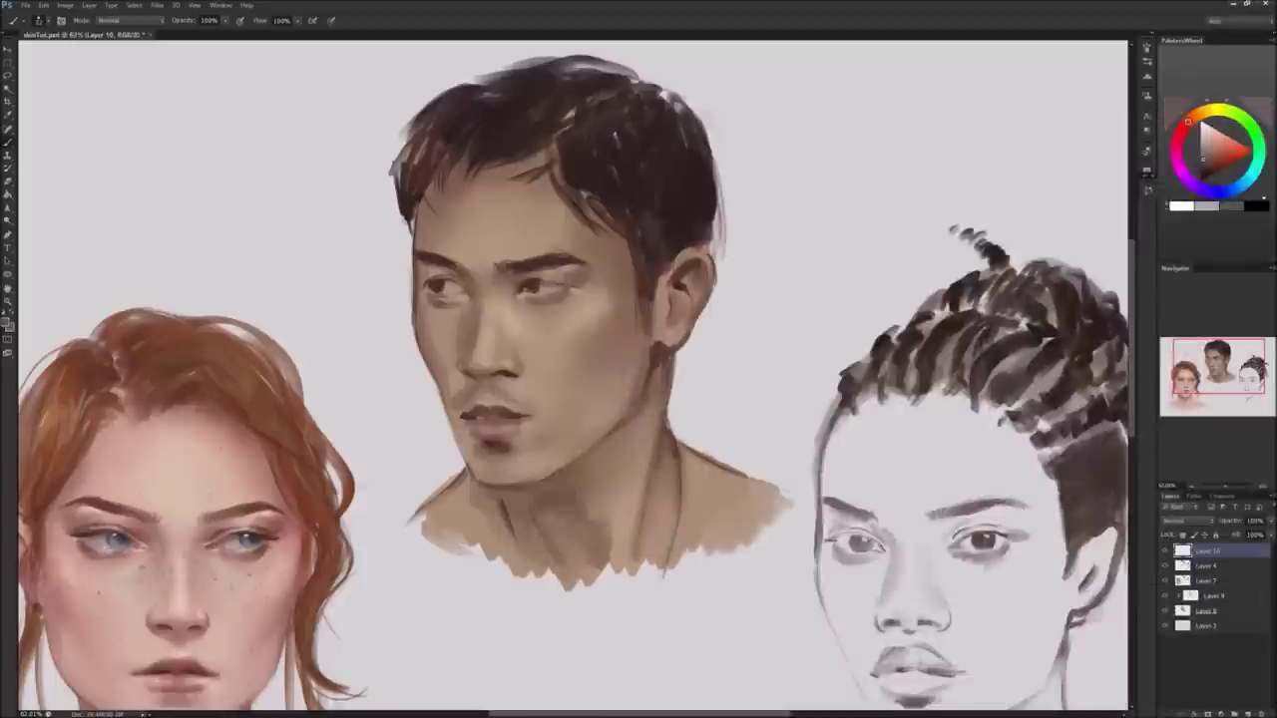
# Try several colours, then brush a light pinkish highlight onto the lower lip.
pyautogui.keyDown('alt'); pyautogui.click(455, 287); pyautogui.keyUp('alt')
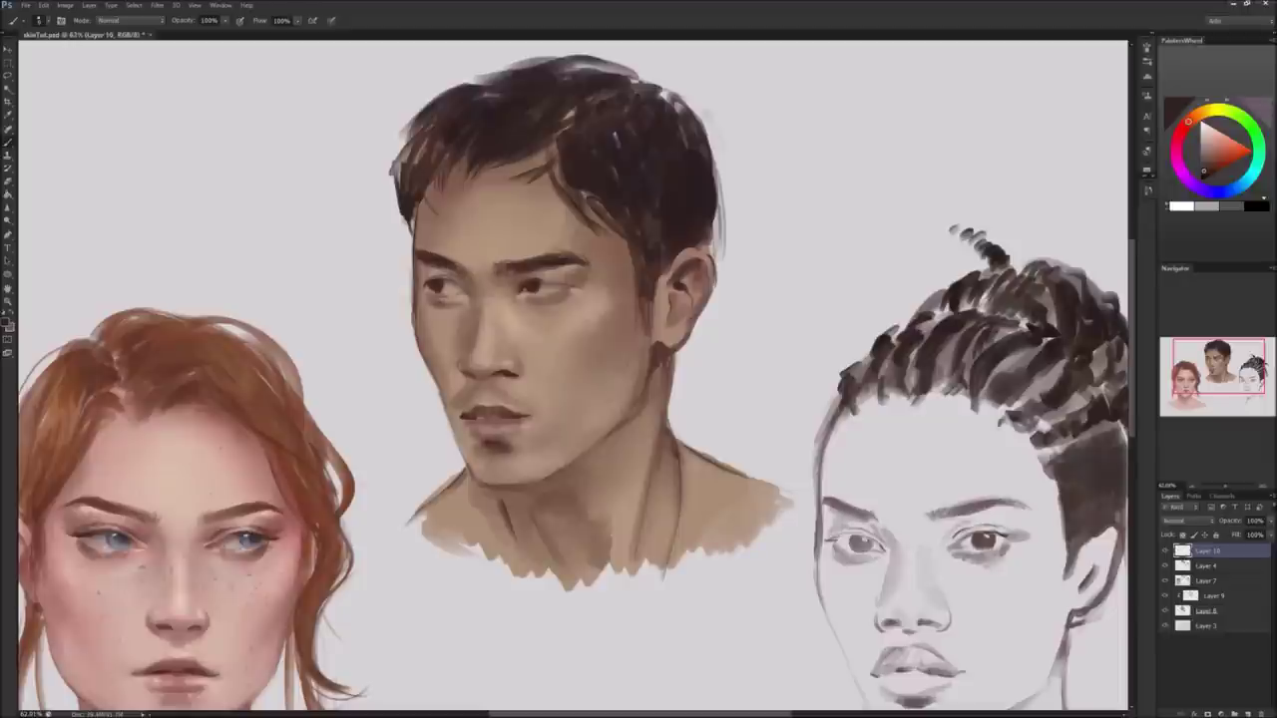
pyautogui.keyDown('alt'); pyautogui.click(467, 376); pyautogui.keyUp('alt')
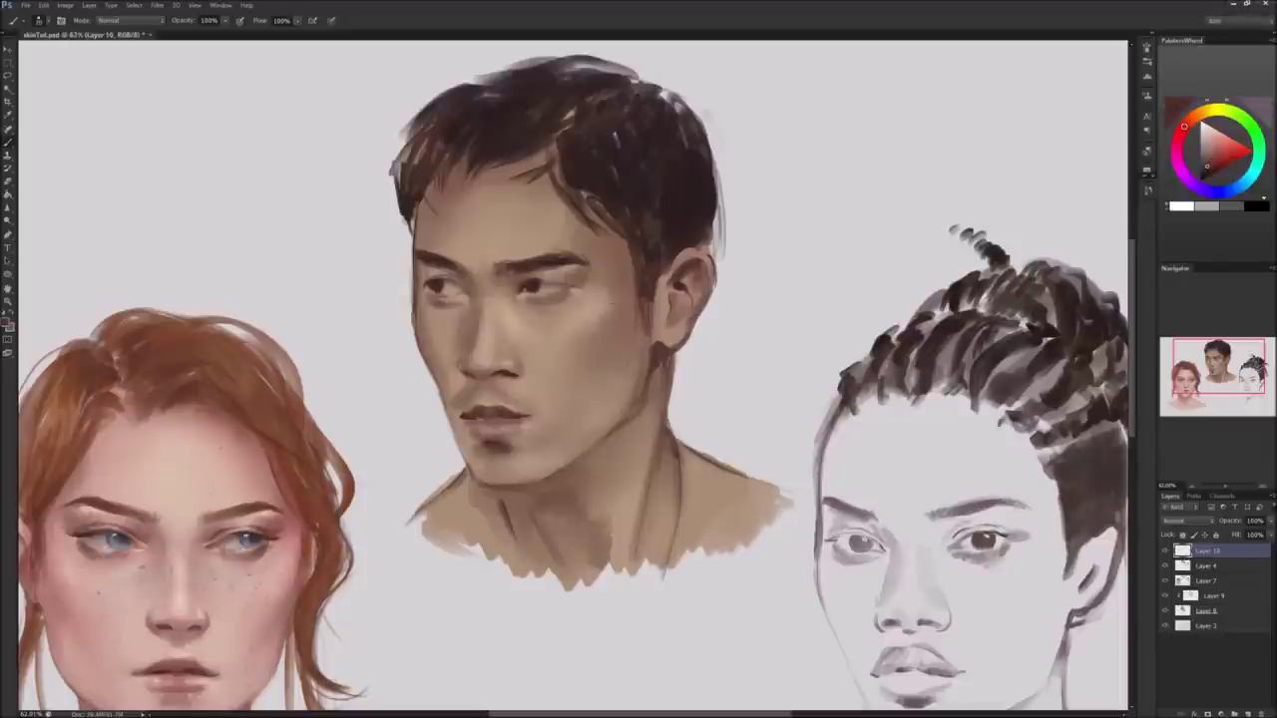
pyautogui.keyDown('alt'); pyautogui.click(499, 413); pyautogui.keyUp('alt')
pyautogui.keyDown('alt'); pyautogui.click(654, 351); pyautogui.keyUp('alt')
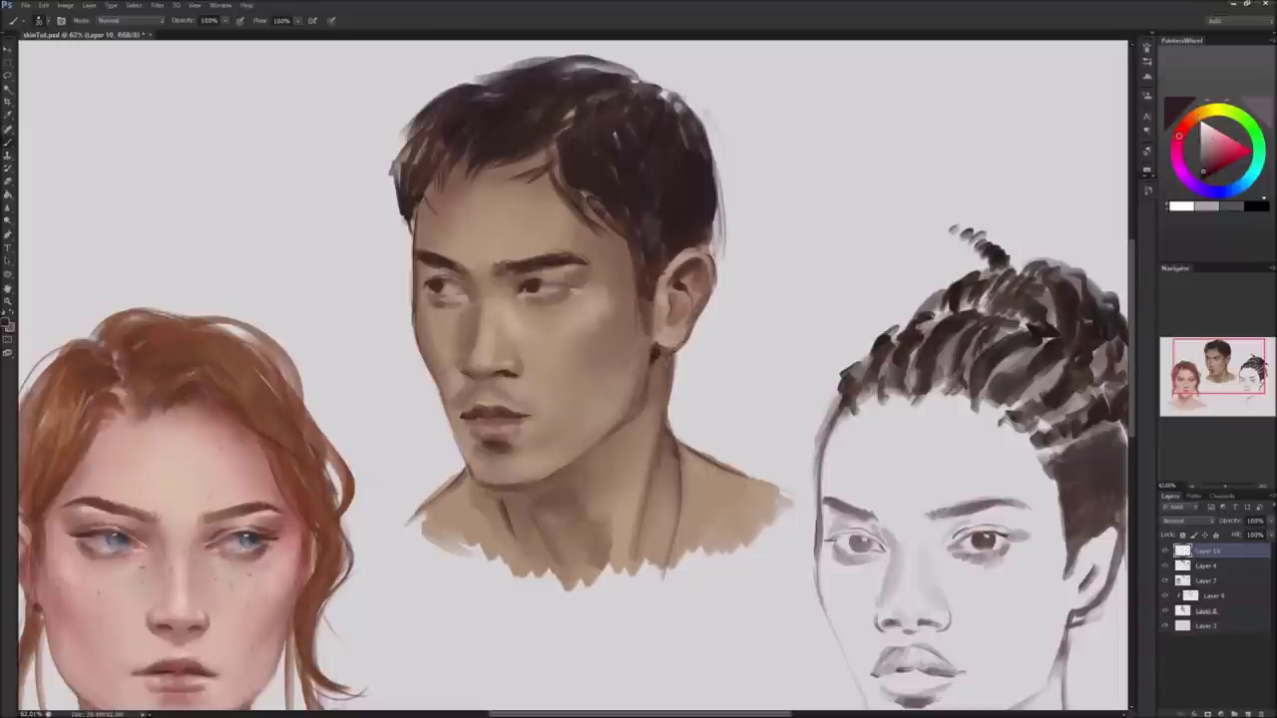
pyautogui.keyDown('alt'); pyautogui.click(729, 237); pyautogui.keyUp('alt')
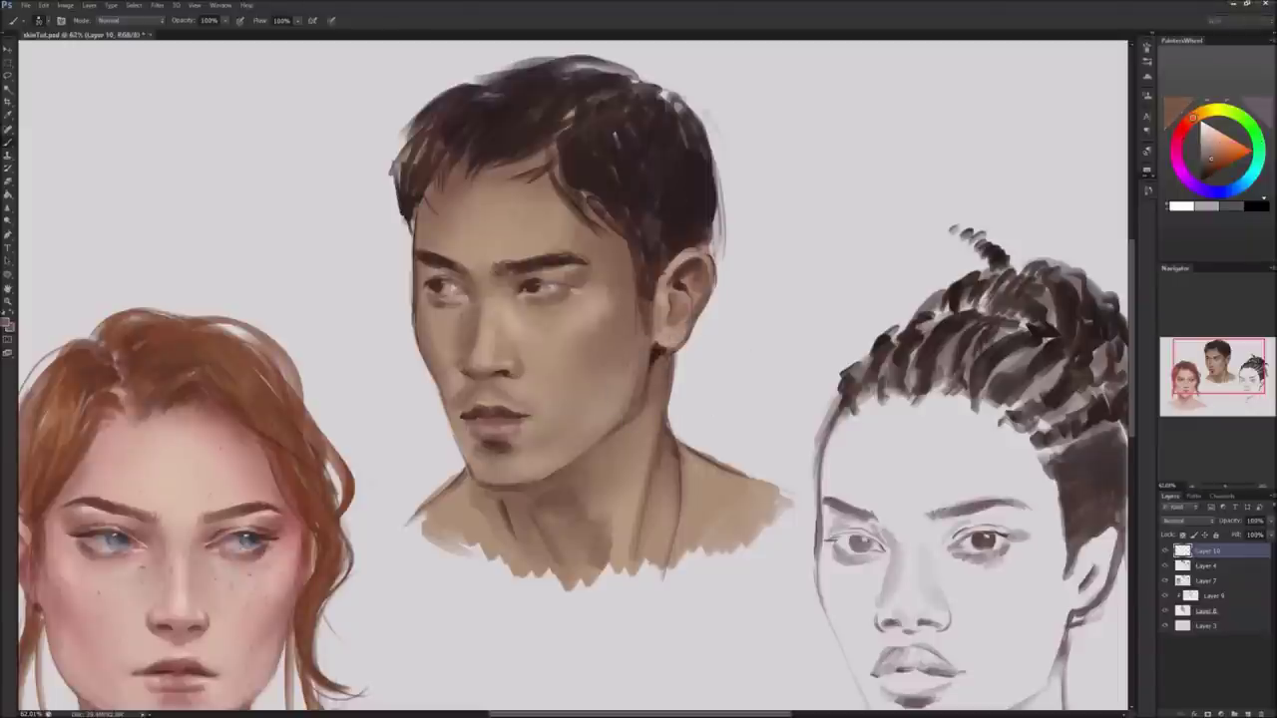
pyautogui.keyDown('alt'); pyautogui.click(511, 377); pyautogui.keyUp('alt')
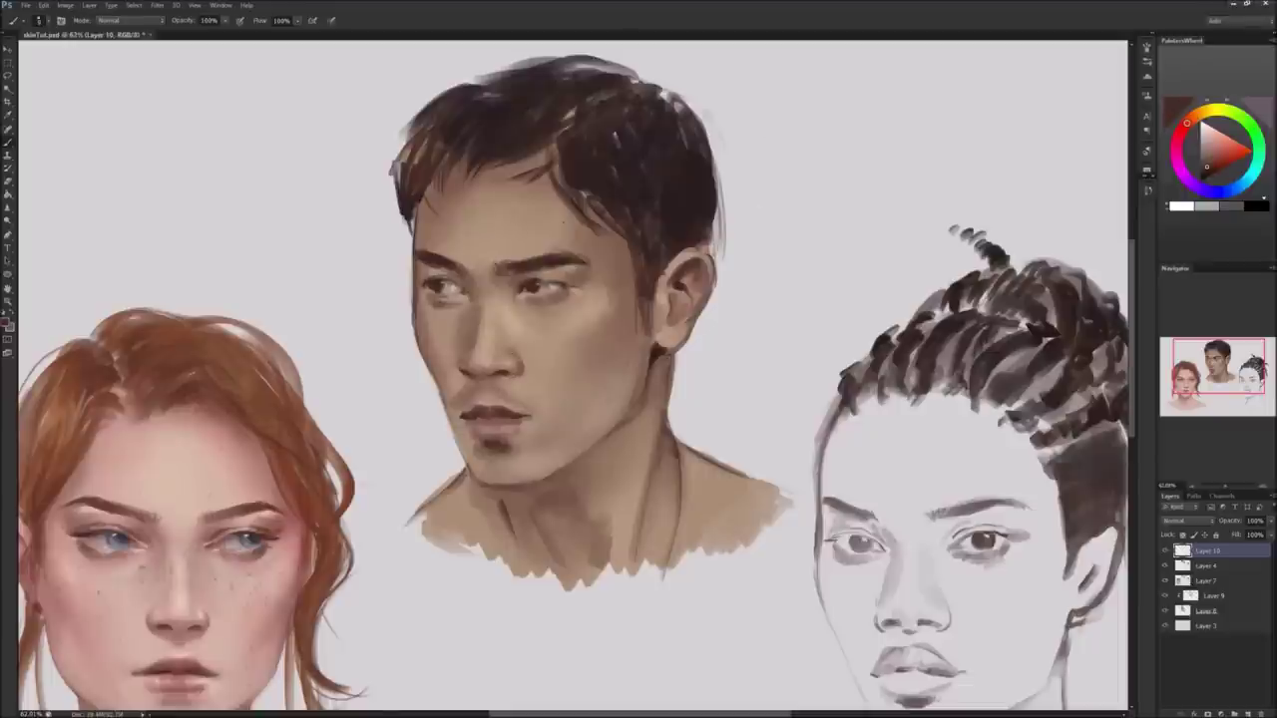
pyautogui.keyDown('alt'); pyautogui.click(469, 423); pyautogui.keyUp('alt')
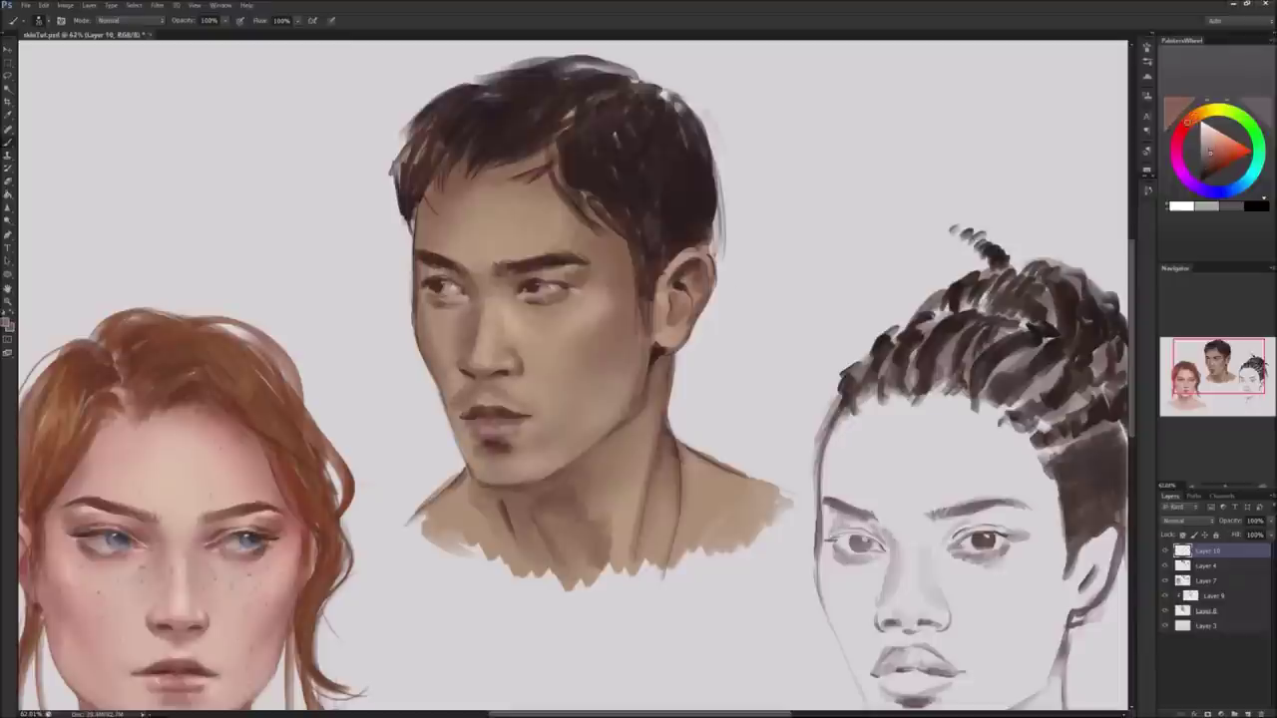
pyautogui.moveTo(483, 429); pyautogui.dragTo(511, 431)
# Lighten the man's forehead with a lighter orange skin tone.
pyautogui.keyDown('alt'); pyautogui.click(554, 338); pyautogui.keyUp('alt')
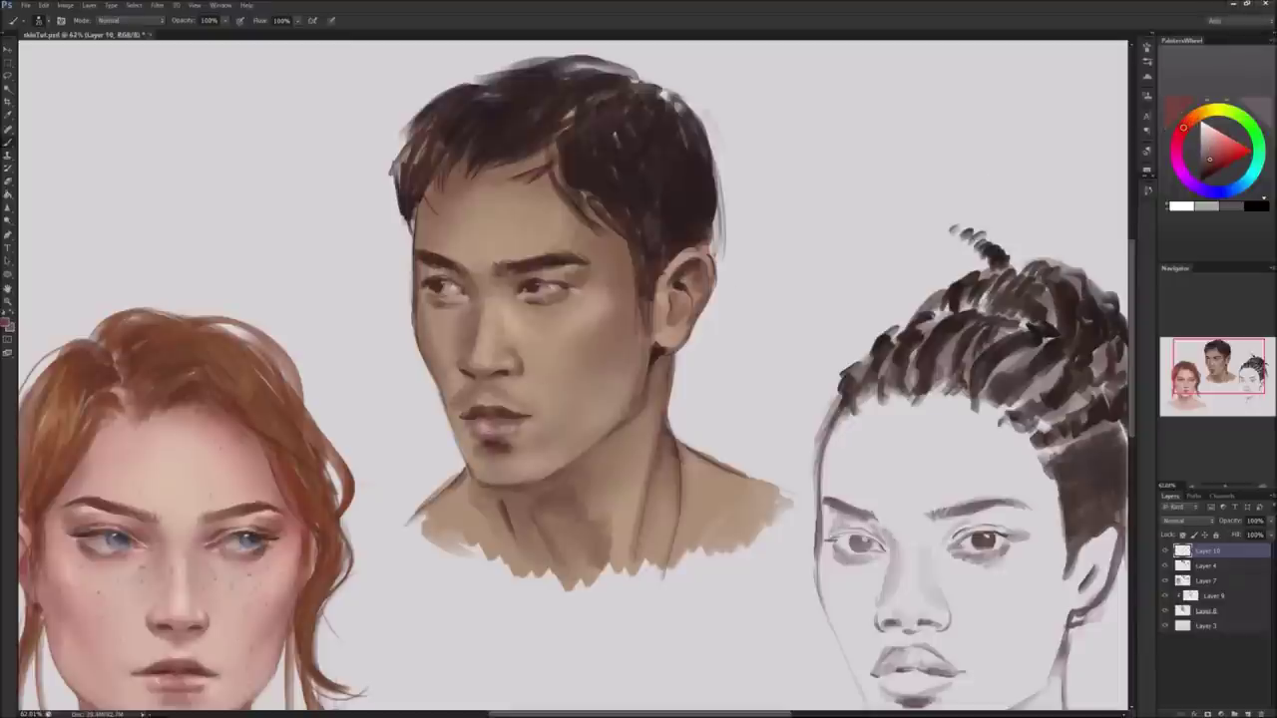
pyautogui.keyDown('alt'); pyautogui.click(470, 456); pyautogui.keyUp('alt')
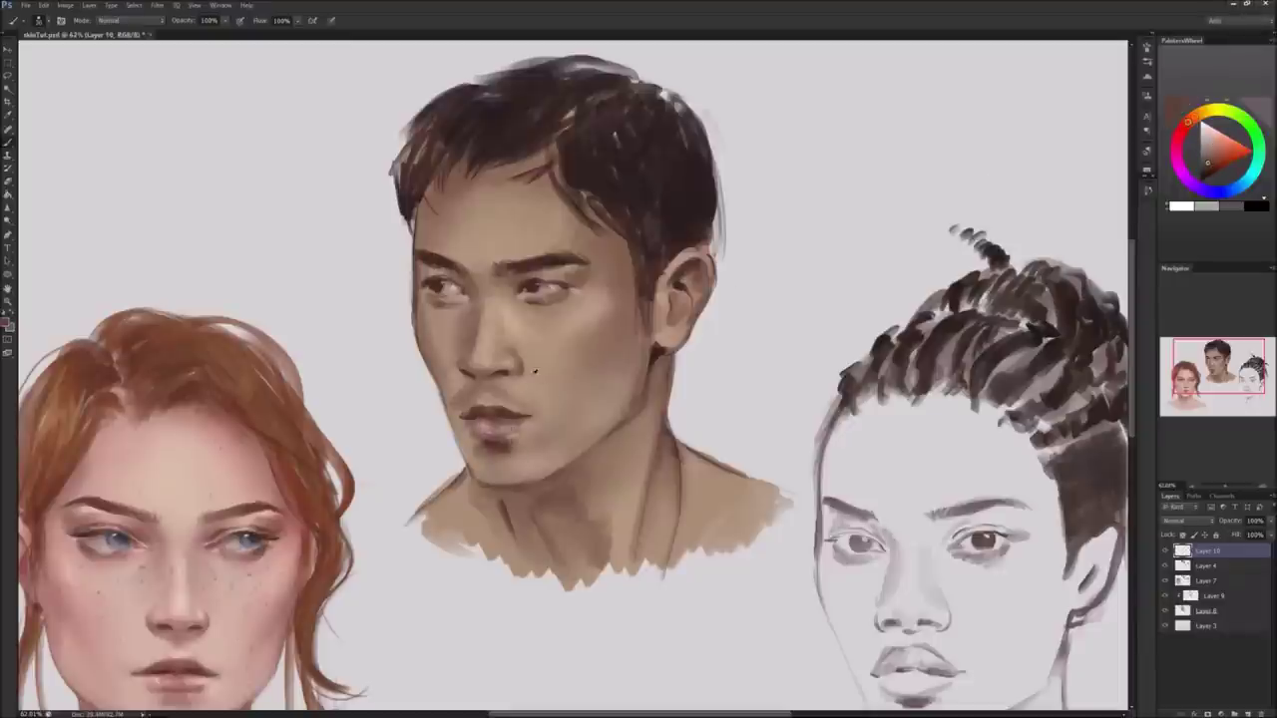
pyautogui.keyDown('alt'); pyautogui.click(489, 258); pyautogui.keyUp('alt')
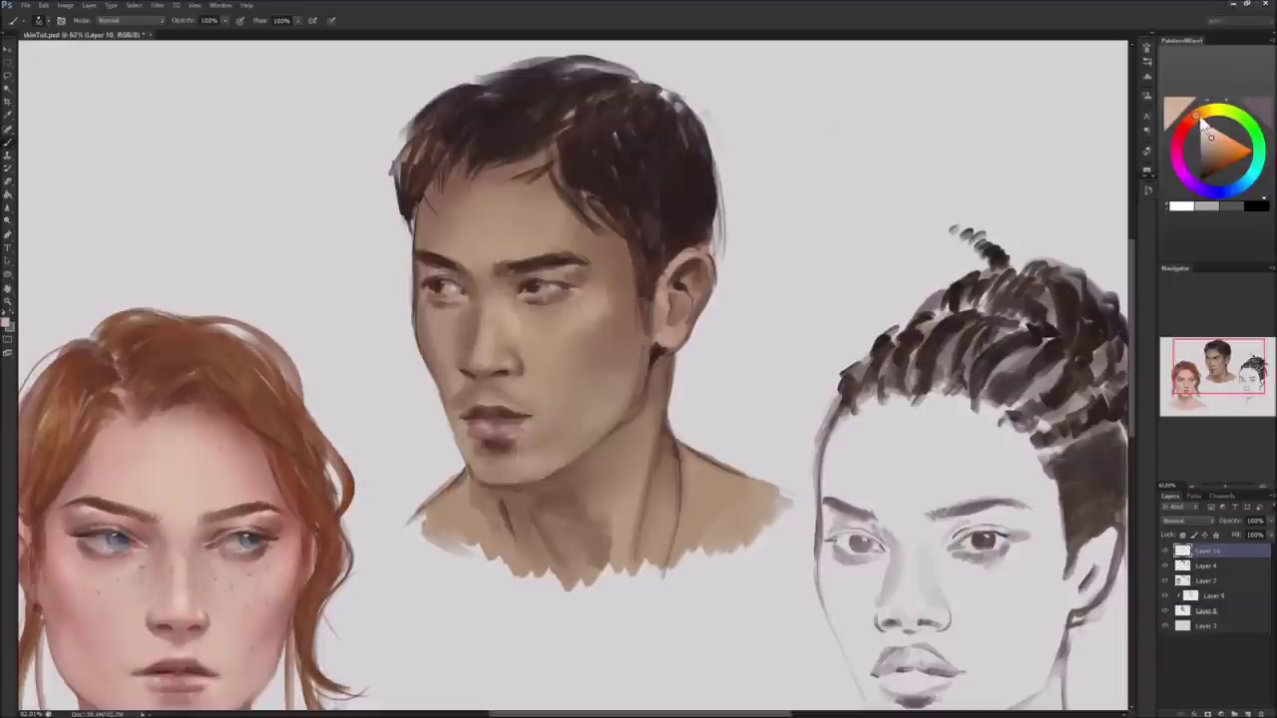
pyautogui.moveTo(461, 231); pyautogui.dragTo(486, 193)
pyautogui.press('d')
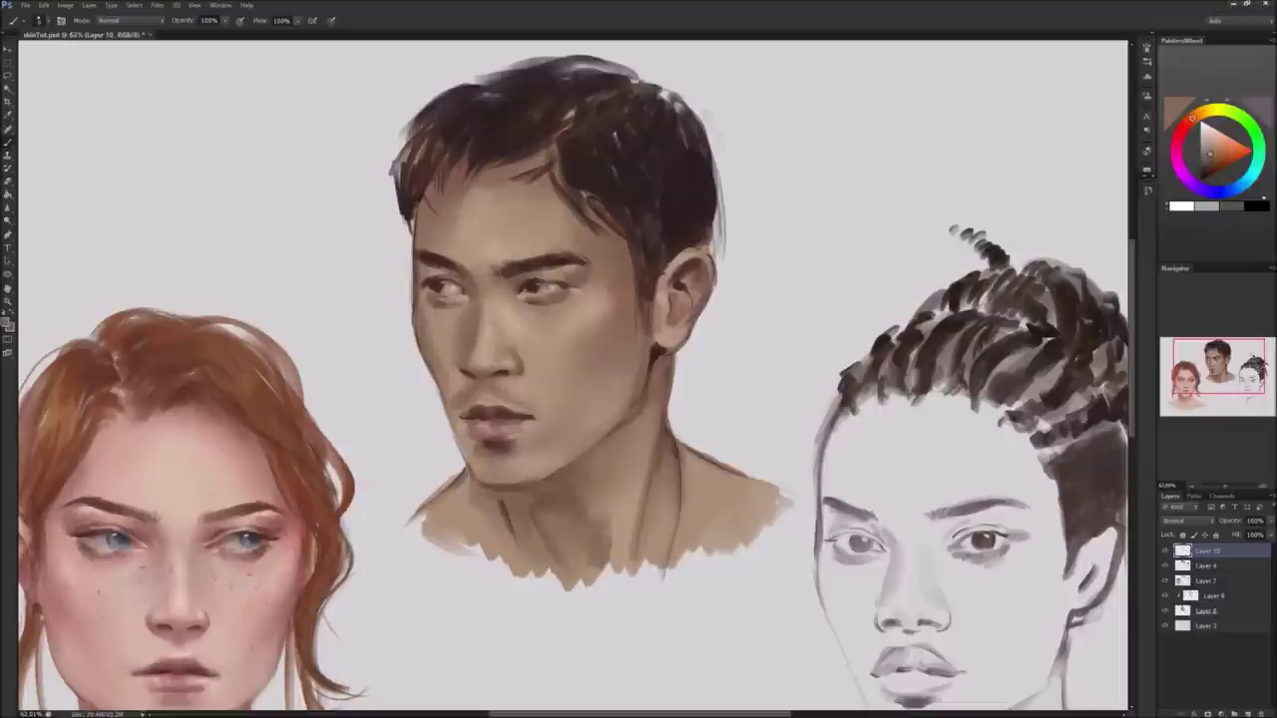
pyautogui.keyDown('alt'); pyautogui.click(421, 271); pyautogui.keyUp('alt')
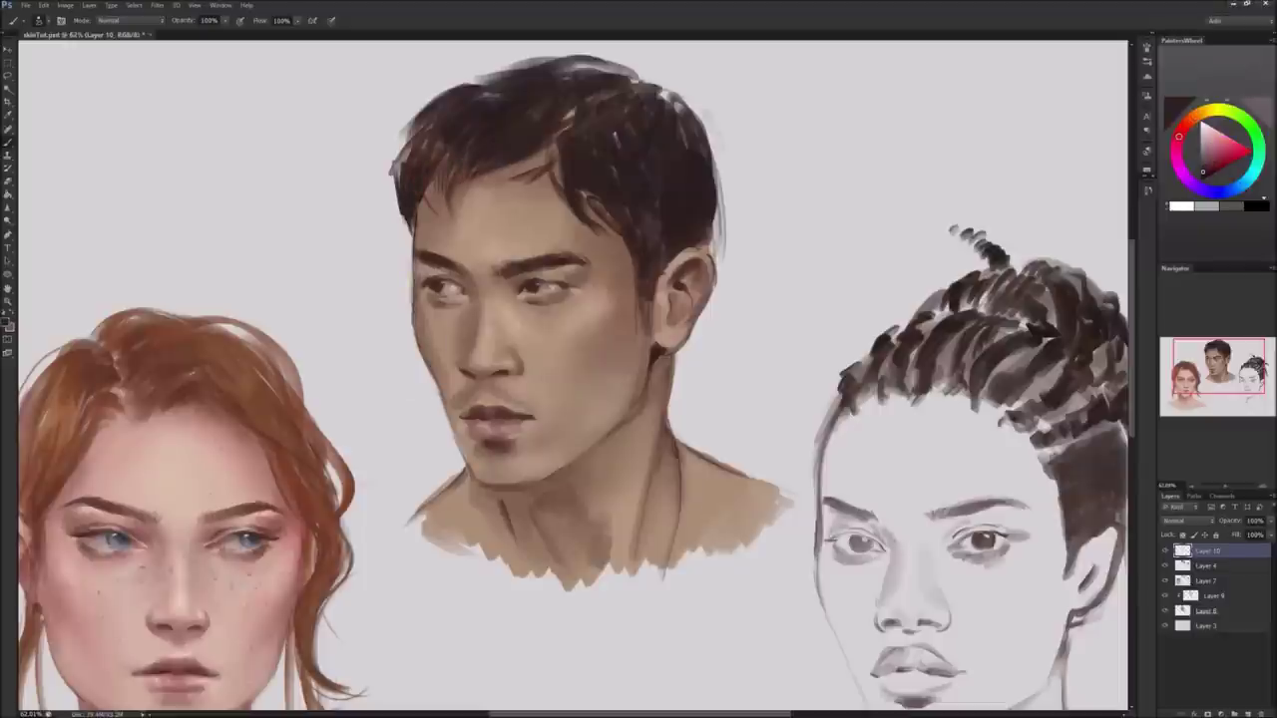
# Add Layer 11 and paint jawline shading, the neck patch and moustache detail.
pyautogui.hotkey('ctrl', 'shift', 'alt', 'n')
pyautogui.moveTo(638, 352); pyautogui.dragTo(633, 397)
pyautogui.moveTo(620, 413); pyautogui.dragTo(573, 459)
pyautogui.moveTo(679, 443); pyautogui.dragTo(793, 547)
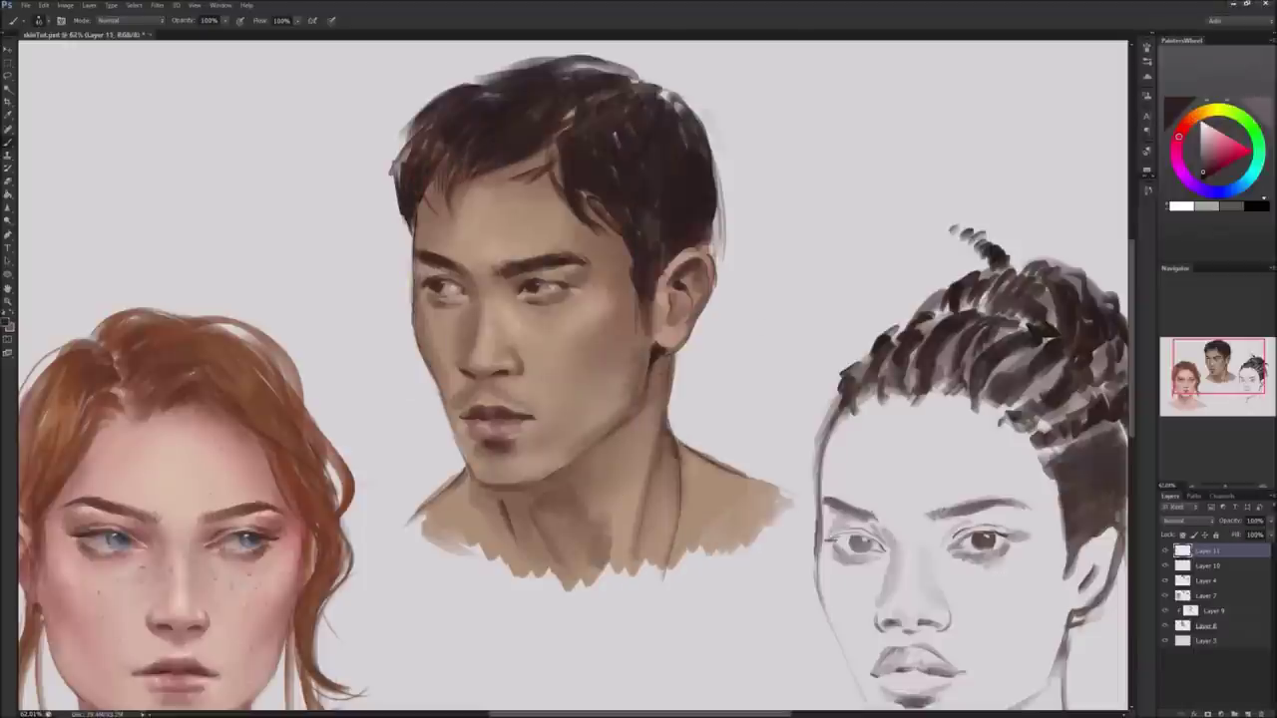
# Refine the shading on the man's chin, neck and jaw.
pyautogui.moveTo(627, 417); pyautogui.dragTo(479, 487)
pyautogui.moveTo(491, 389); pyautogui.dragTo(529, 407)
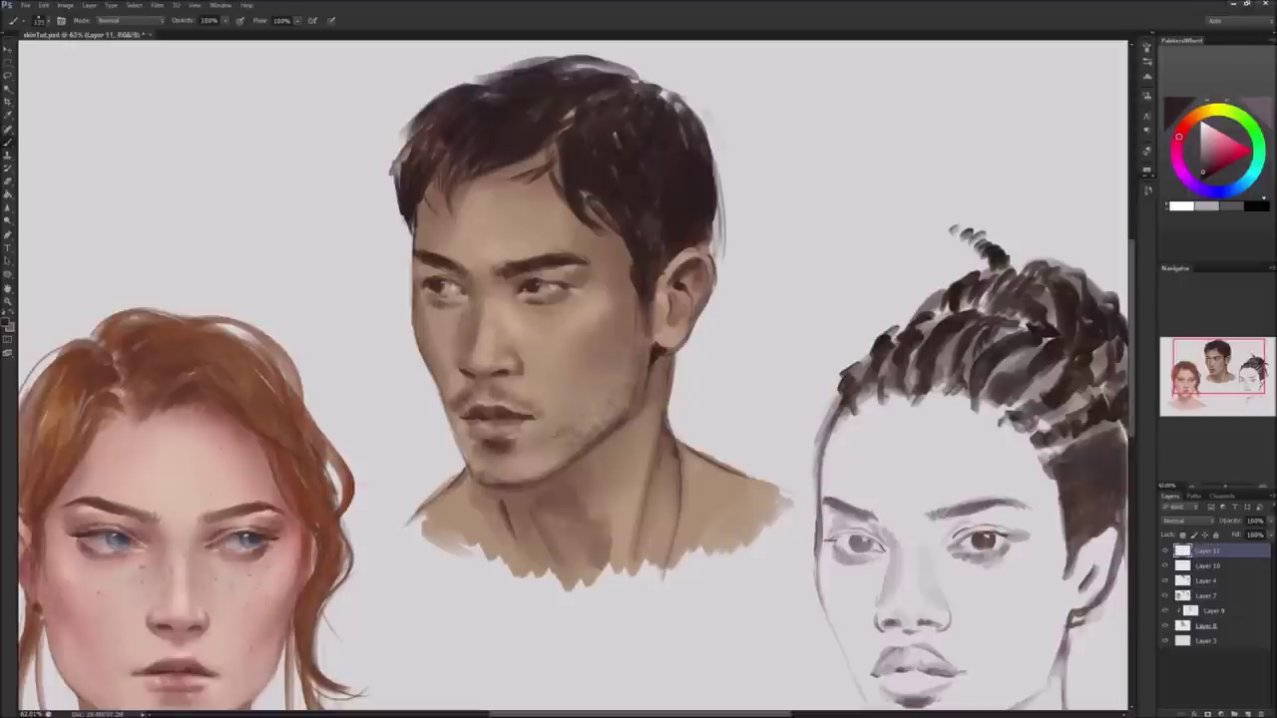
pyautogui.rightClick(604, 374)
pyautogui.press('Escape')
pyautogui.moveTo(497, 467)
pyautogui.mouseDown()
pyautogui.moveTo(503, 481)
pyautogui.moveTo(473, 481)
pyautogui.mouseUp()
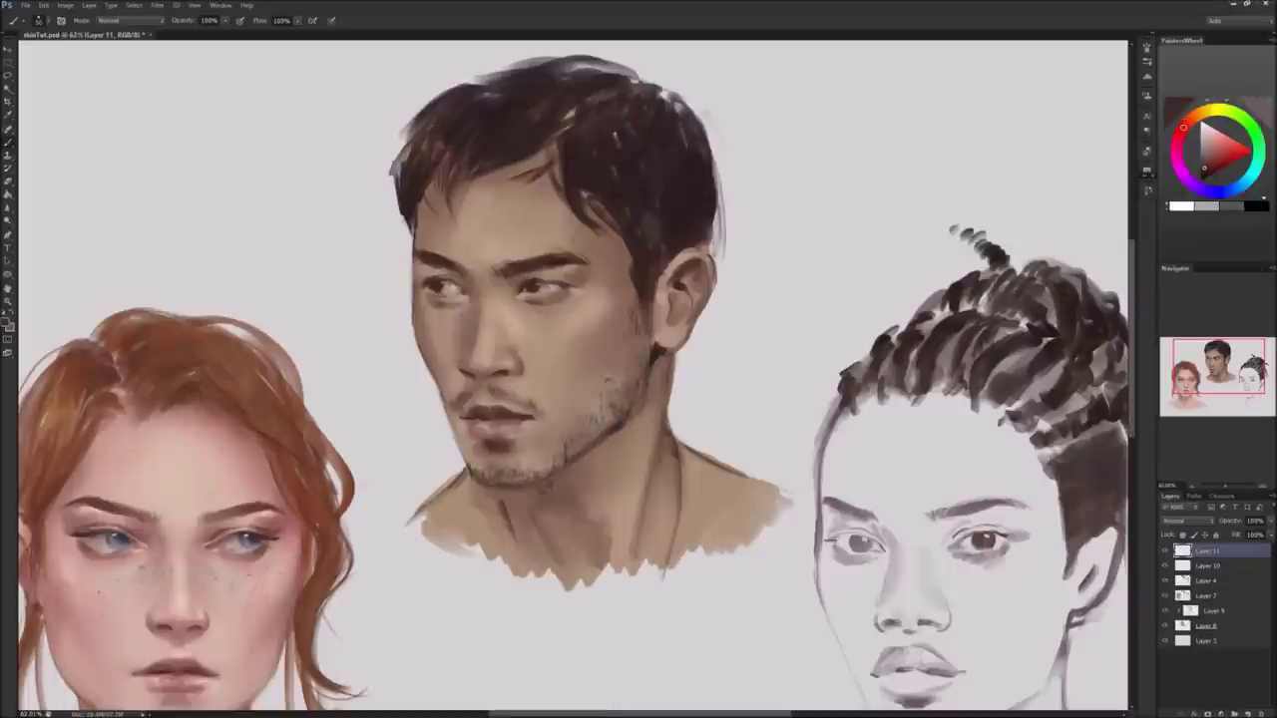
# Add Layer 12, sample a light skin tone from the cheek, and zoom out to all three portraits.
pyautogui.click(1247, 715)
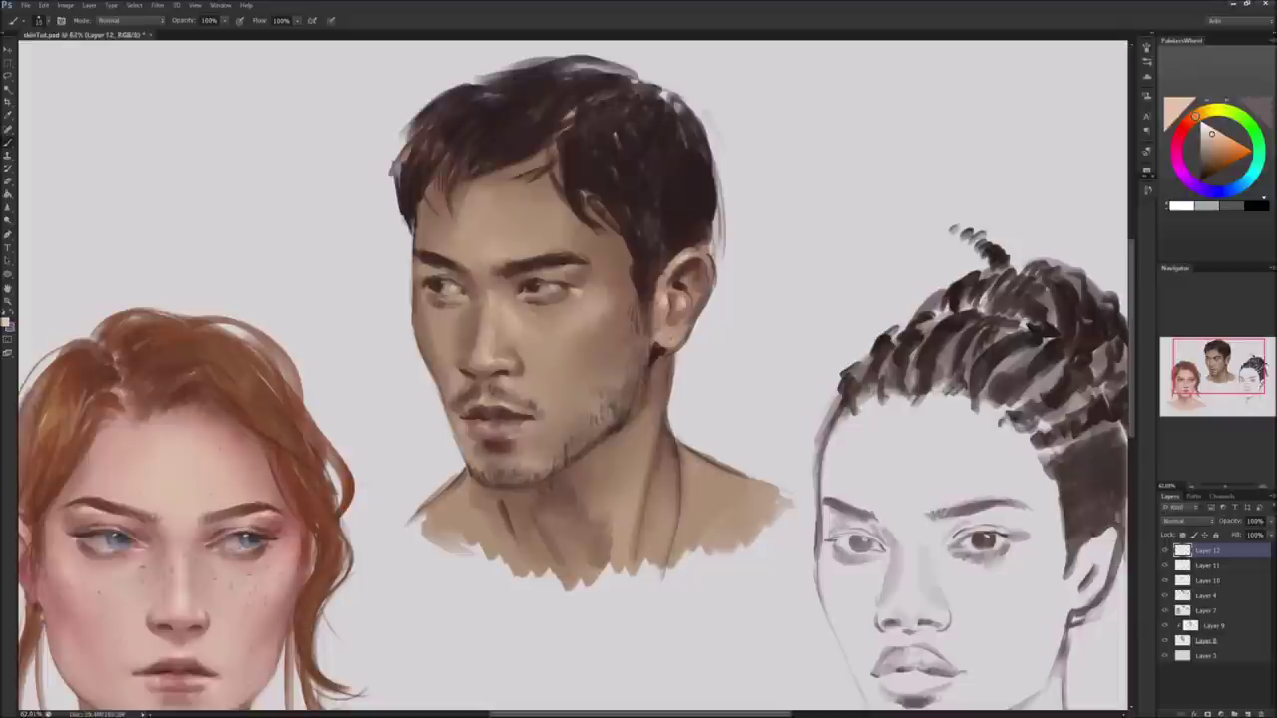
pyautogui.press('x')
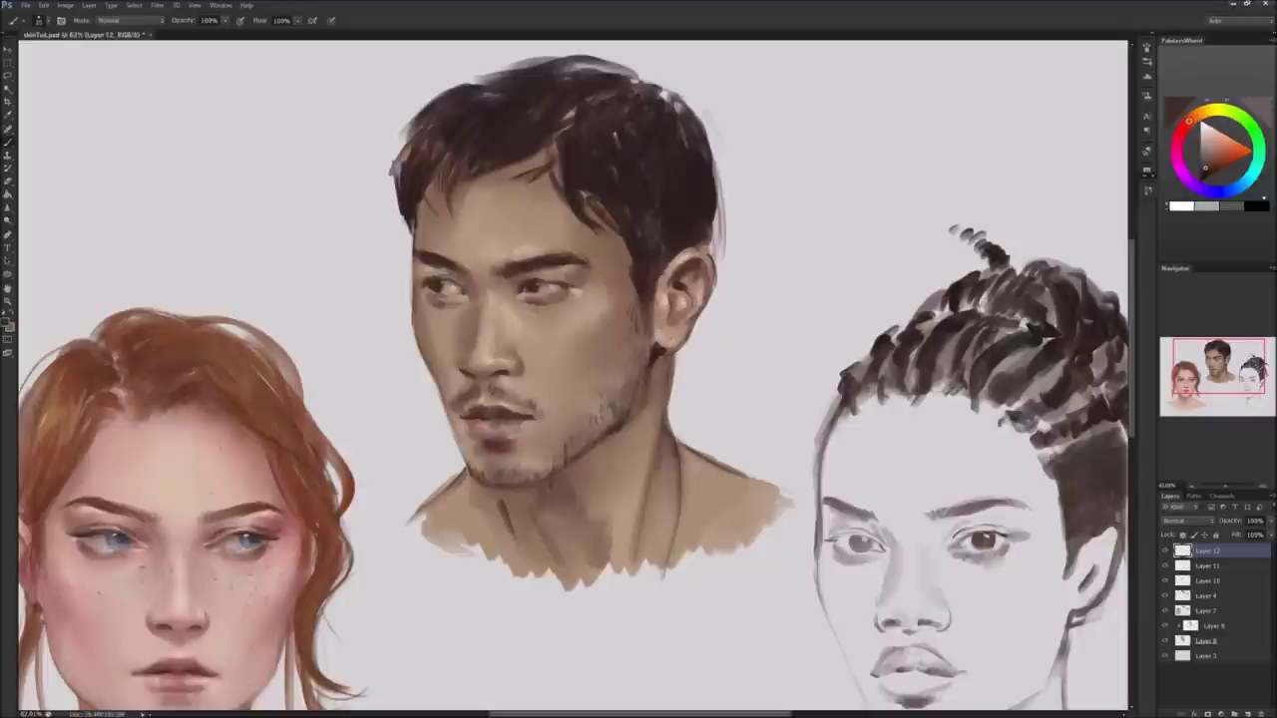
pyautogui.keyDown('alt'); pyautogui.click(522, 240); pyautogui.keyUp('alt')
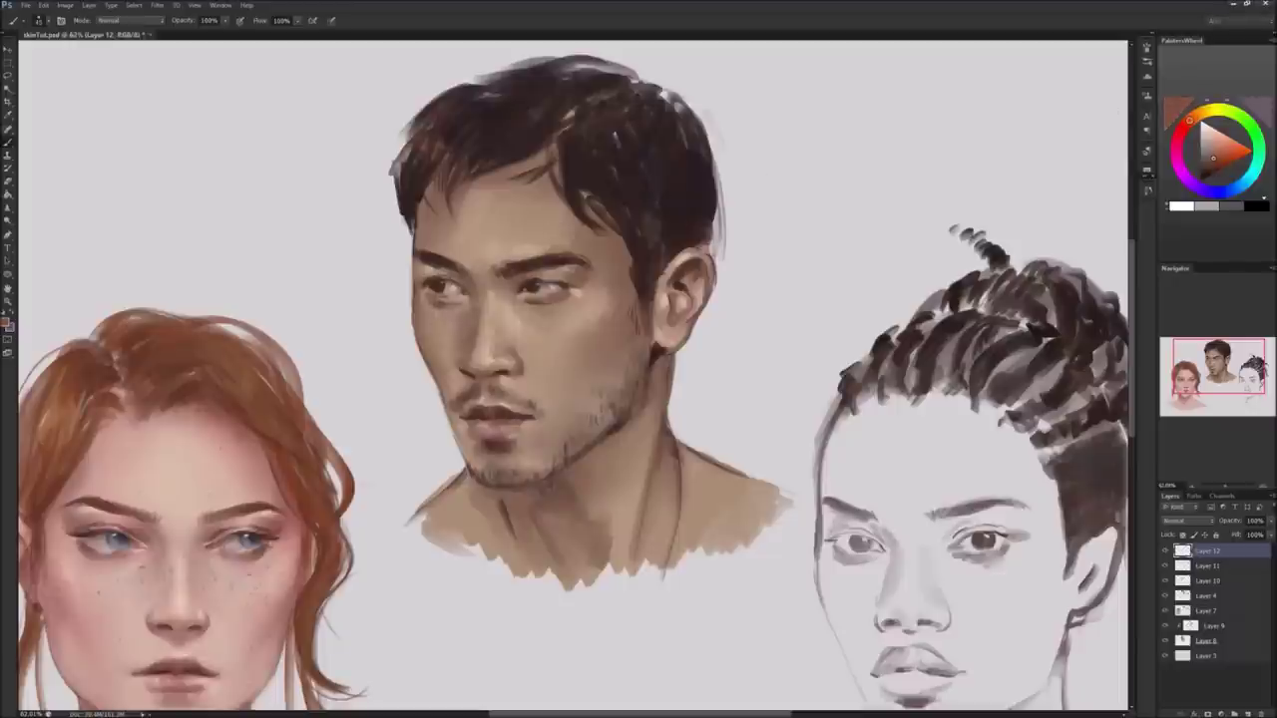
pyautogui.keyDown('alt'); pyautogui.click(599, 311); pyautogui.keyUp('alt')
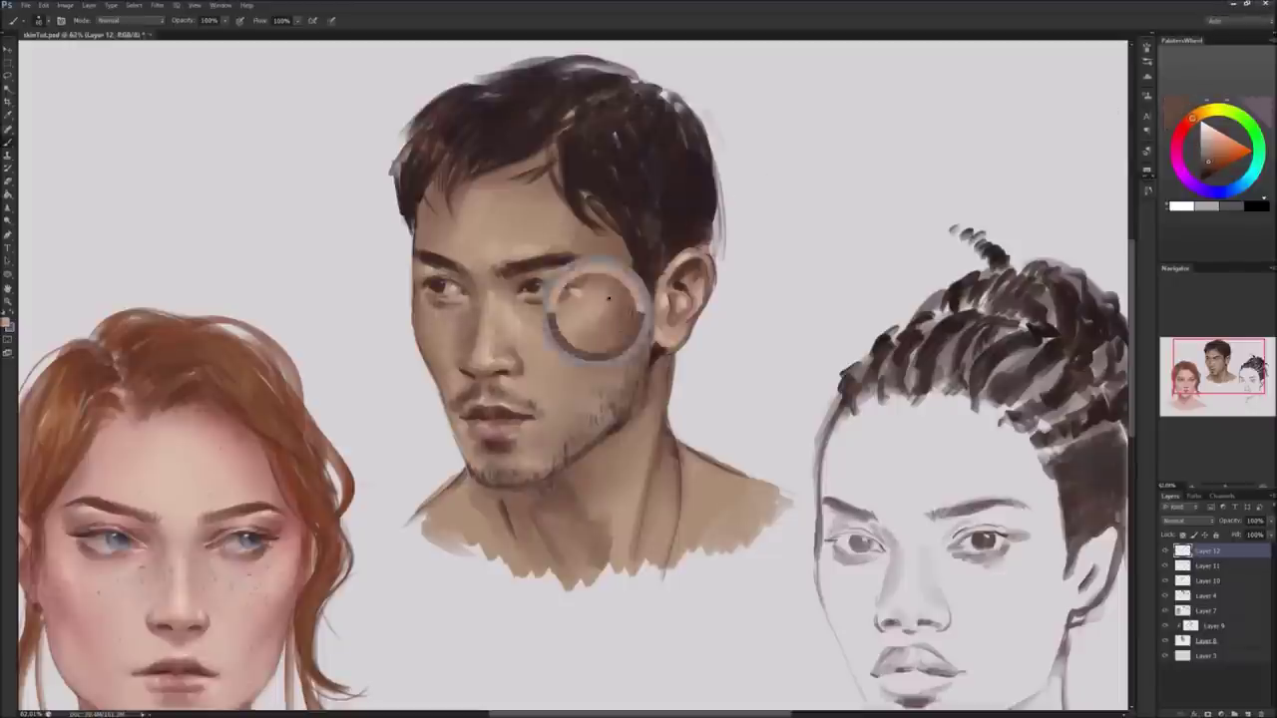
pyautogui.scroll(-3, 573, 379)
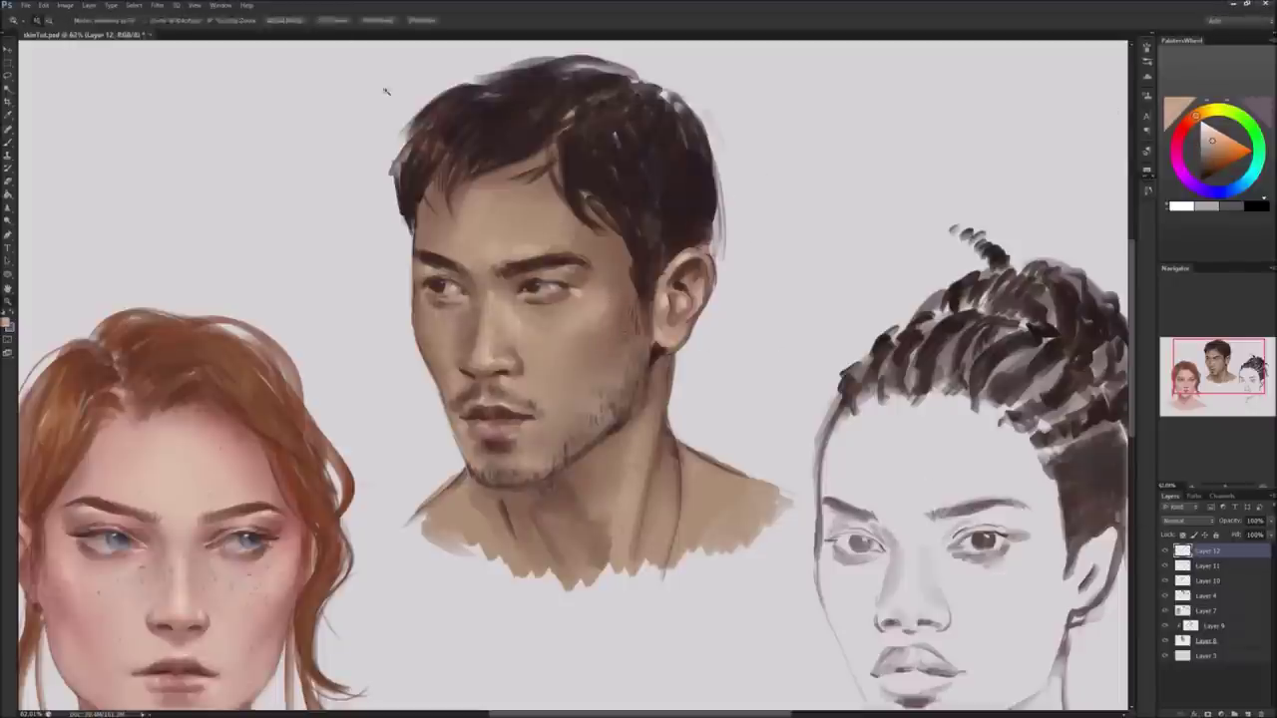
pyautogui.moveTo(1165, 551); pyautogui.dragTo(1166, 582)
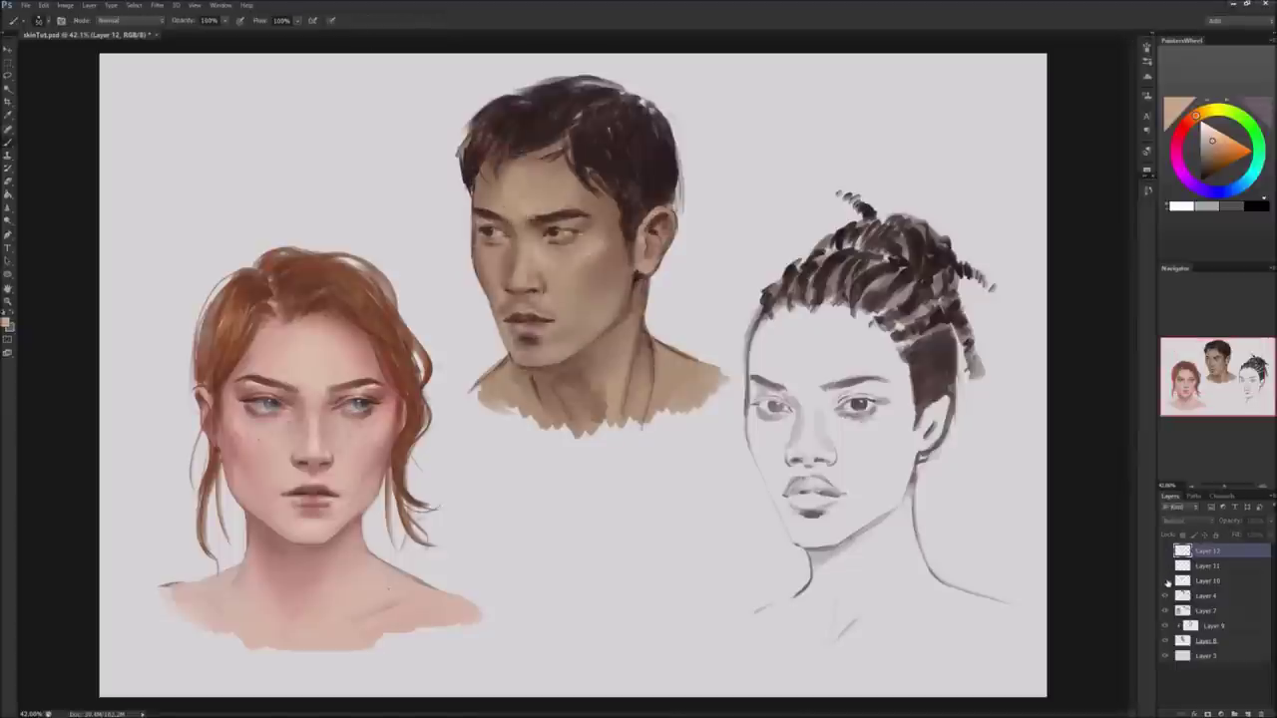
# Merge the man's painting layers into Layer 13 and add an empty Layer 14.
pyautogui.press('l')
pyautogui.hotkey('ctrl', 'e')
pyautogui.hotkey('ctrl', 'e')
pyautogui.hotkey('ctrl', 'e')
pyautogui.press('b')
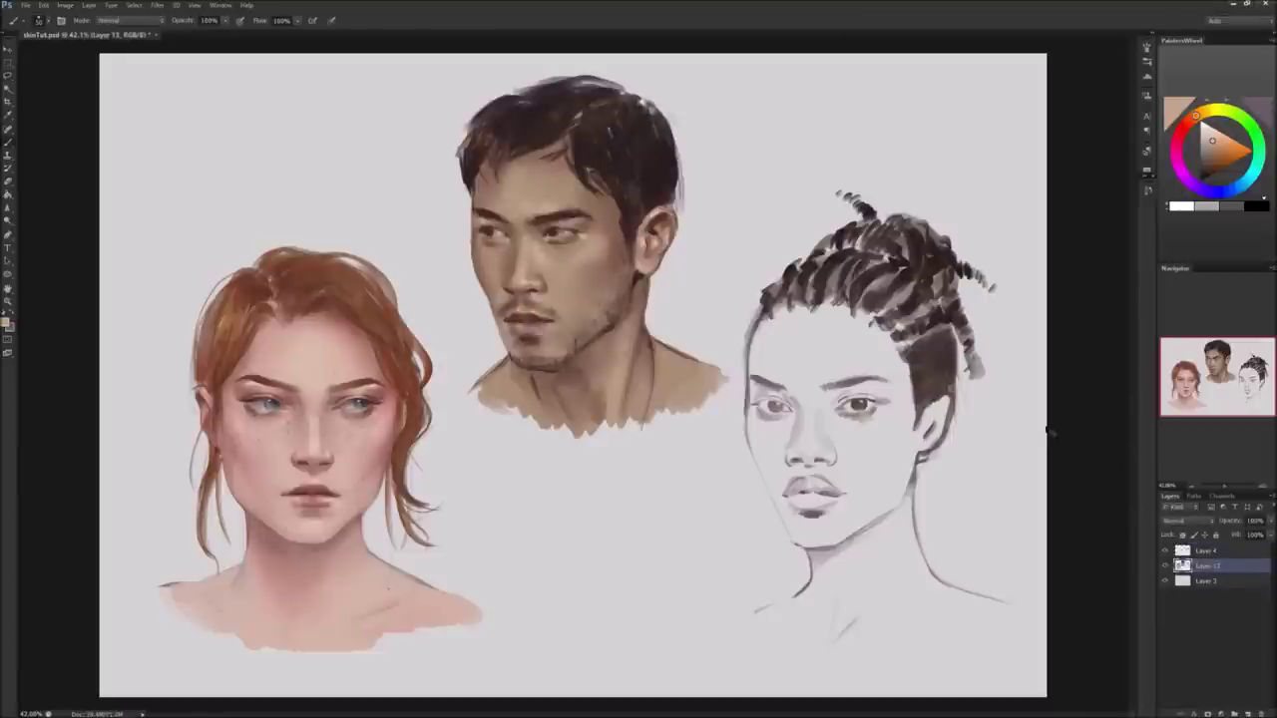
pyautogui.click(1245, 583)
pyautogui.hotkey('ctrl', 'shift', 'alt', 'n')
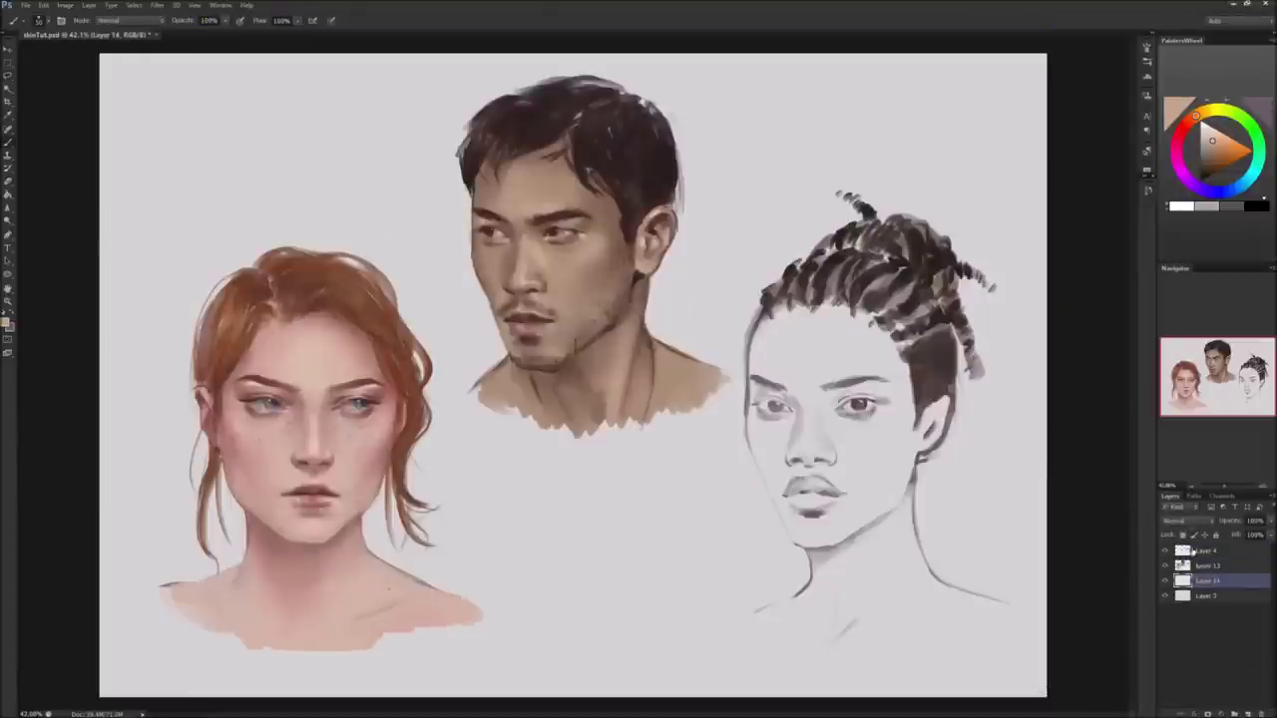
# On Layer 13, set the brush to Hard Light and darken beside the man's left eye.
pyautogui.click(1202, 565)
pyautogui.click(42, 21)
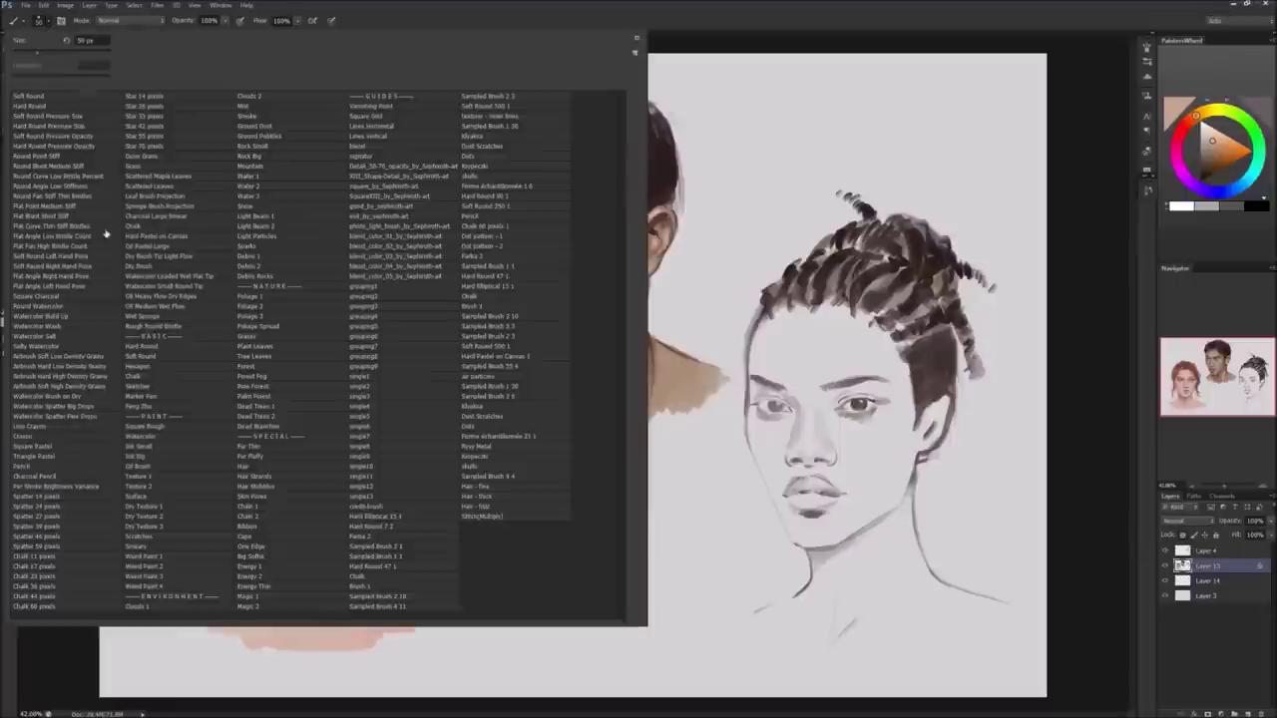
pyautogui.click(150, 21)
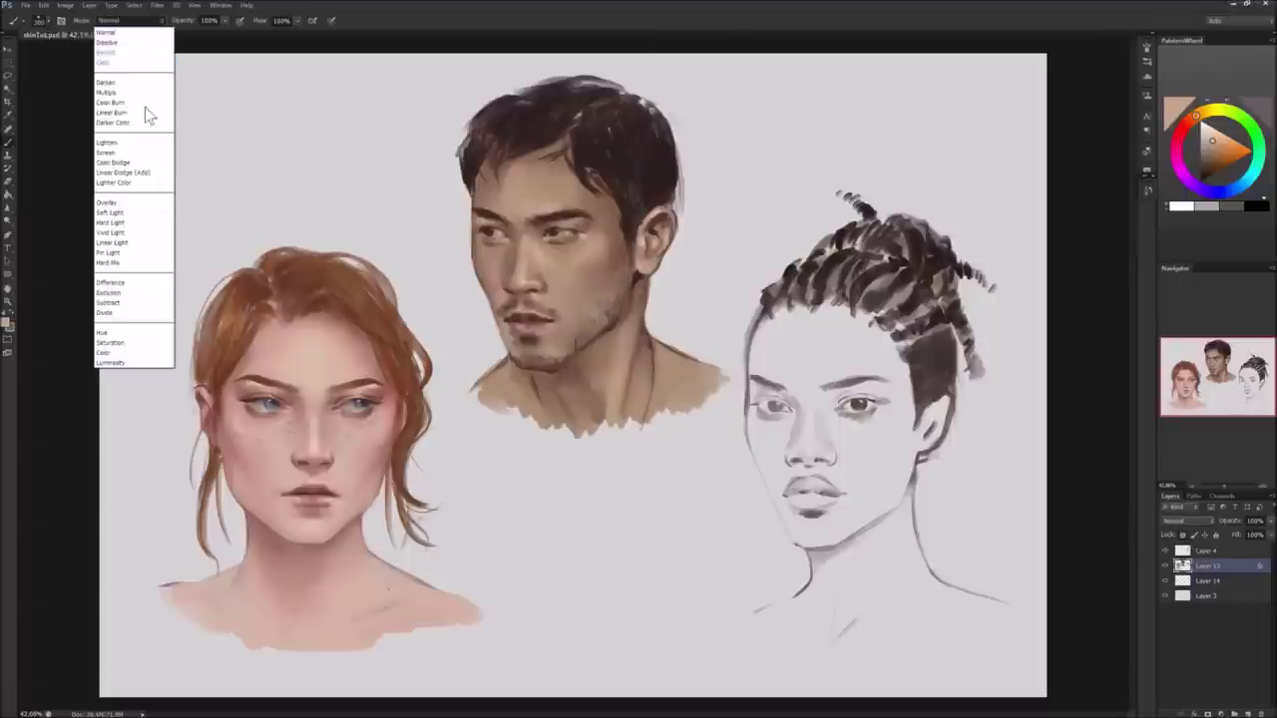
pyautogui.click(142, 222)
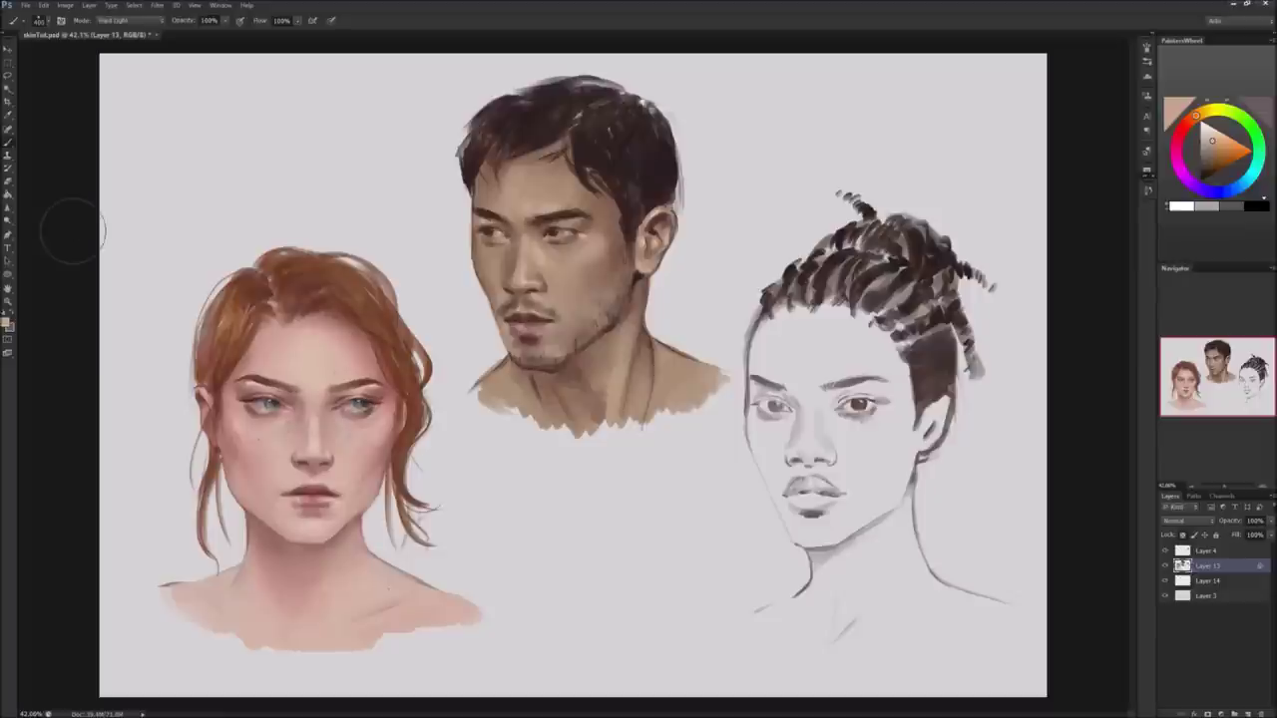
pyautogui.keyDown('alt'); pyautogui.click(616, 257); pyautogui.keyUp('alt')
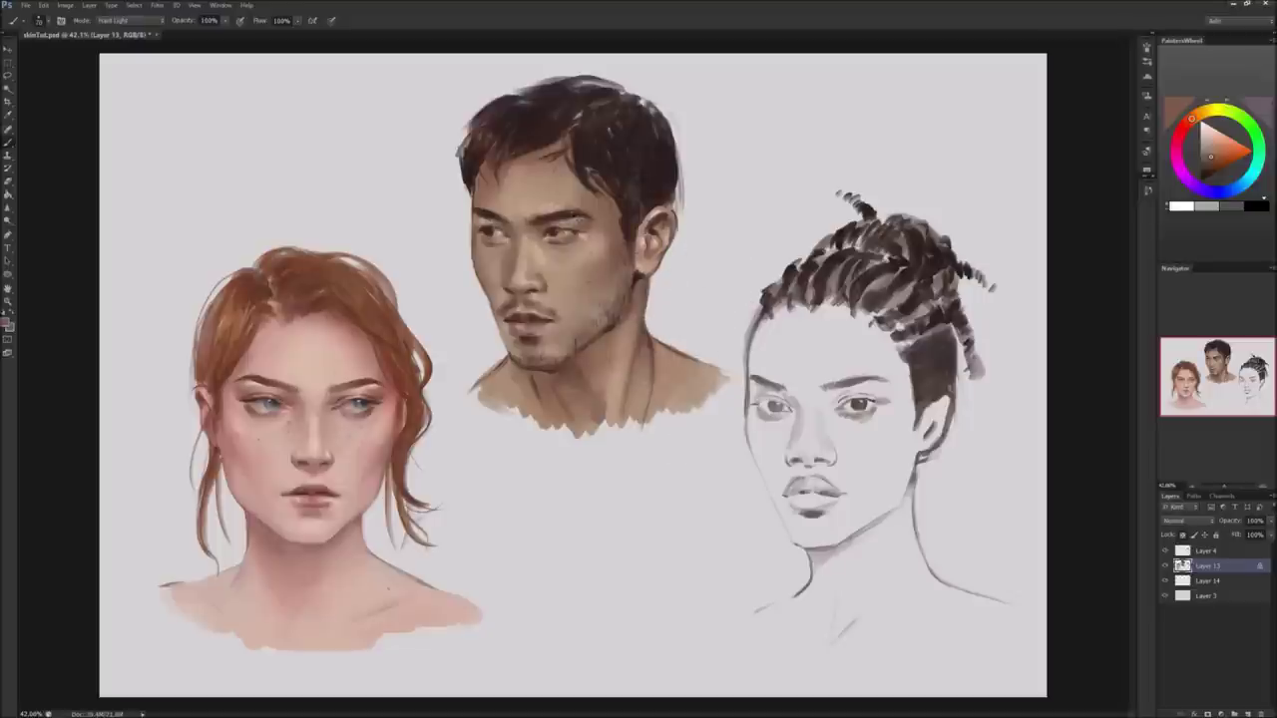
pyautogui.keyDown('alt'); pyautogui.click(552, 218); pyautogui.keyUp('alt')
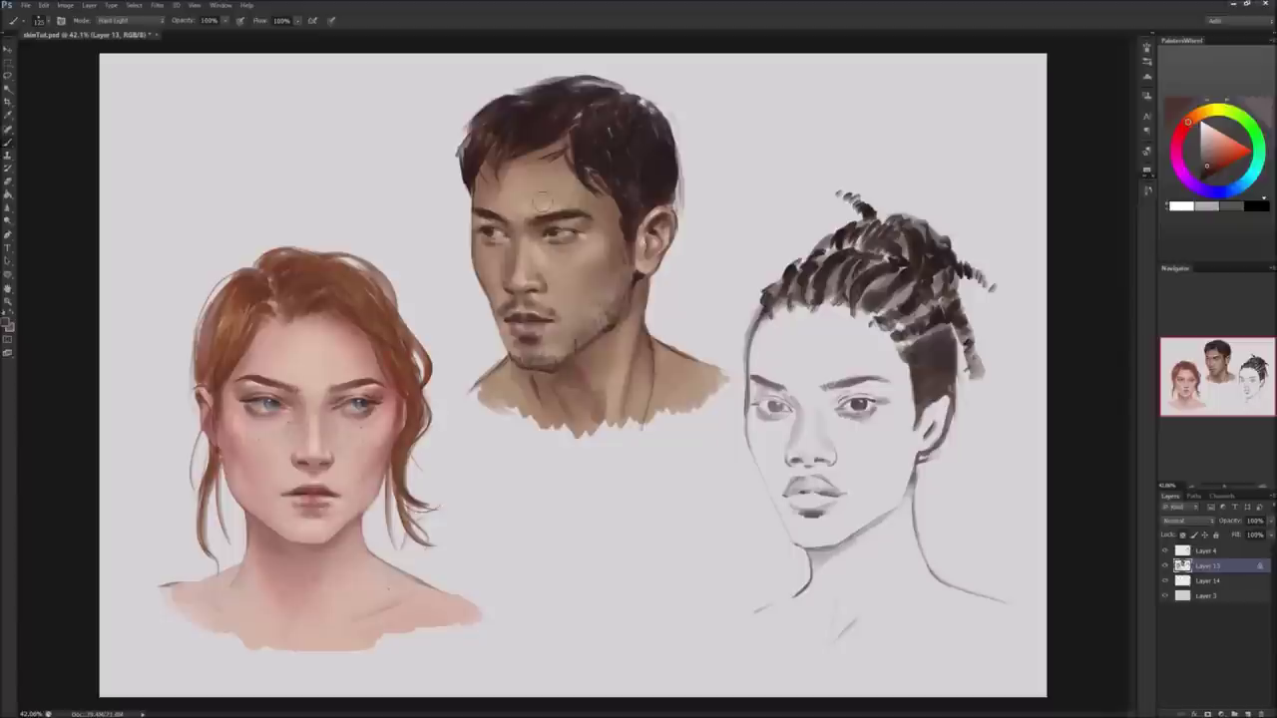
pyautogui.moveTo(507, 231); pyautogui.dragTo(509, 246)
# Open Hue/Saturation and cancel it without applying changes.
pyautogui.hotkey('ctrl', 'u')
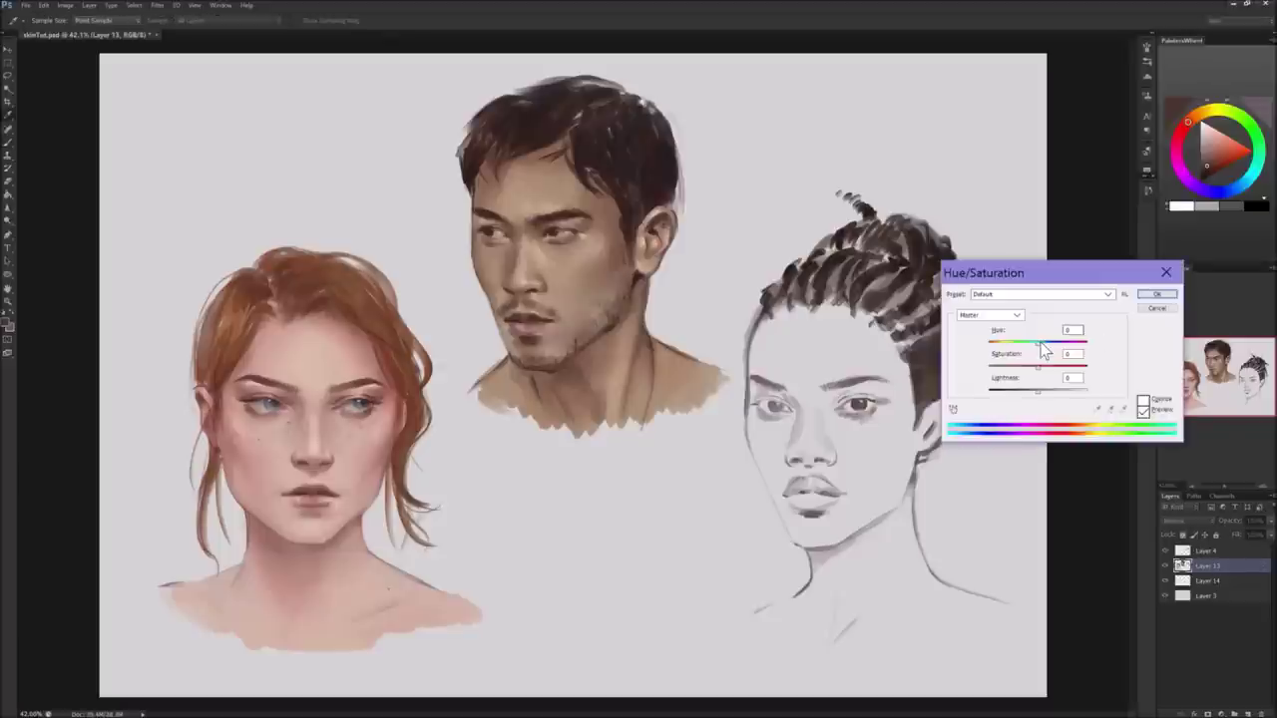
pyautogui.moveTo(1039, 344); pyautogui.dragTo(1035, 345)
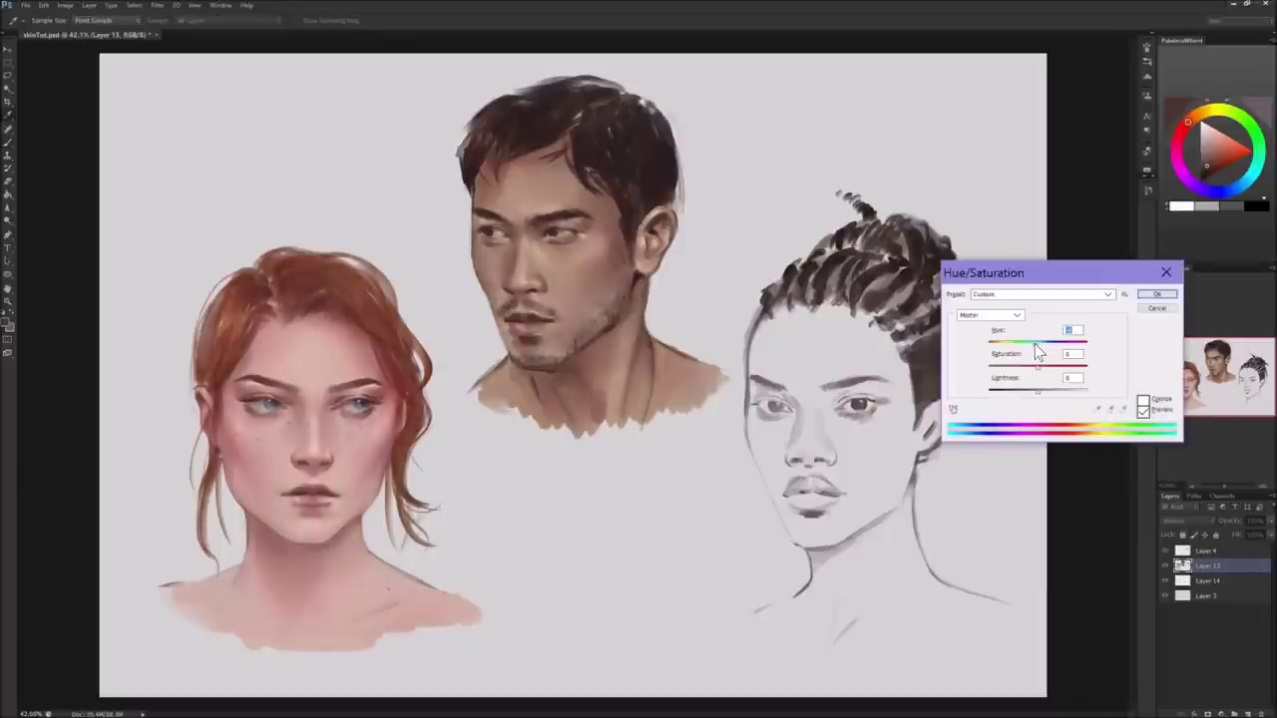
pyautogui.click(1155, 297)
# Lasso the red-haired woman, apply Hue +1 and Saturation -1, then lasso the man.
pyautogui.press('l')
pyautogui.moveTo(490, 488)
pyautogui.mouseDown()
pyautogui.moveTo(449, 374)
pyautogui.moveTo(459, 388)
pyautogui.mouseUp()
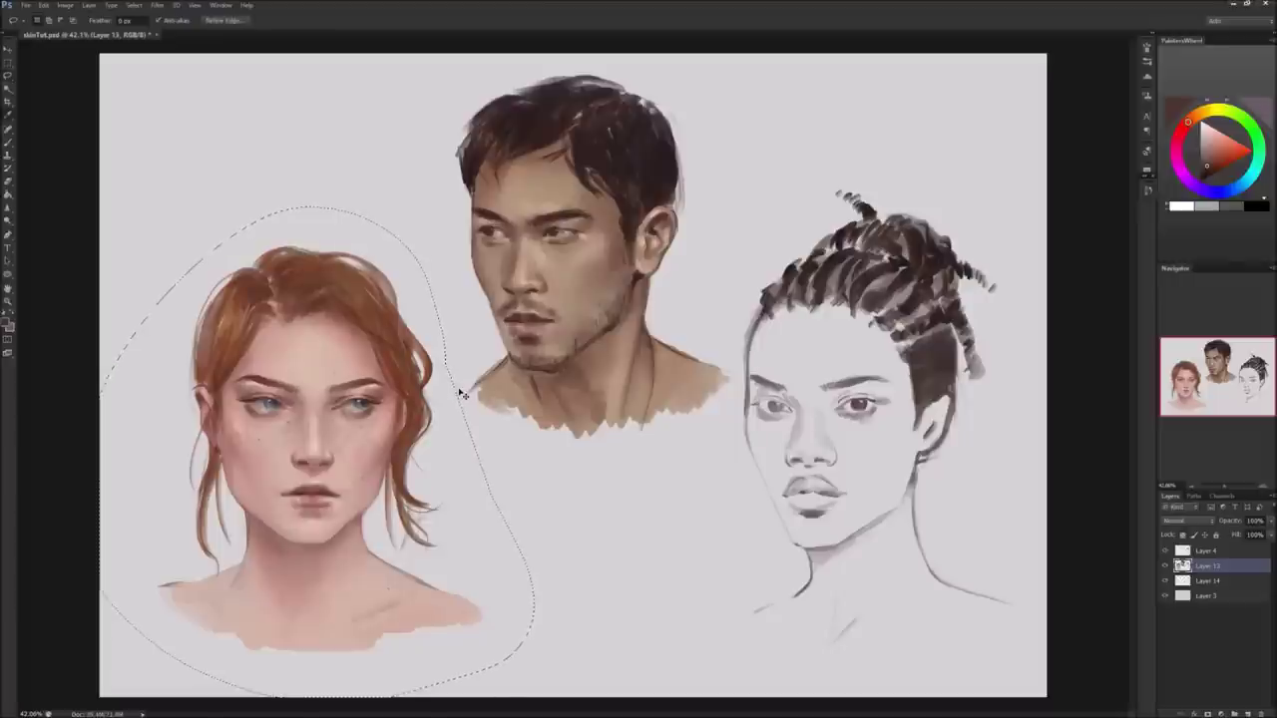
pyautogui.hotkey('ctrl', 'u')
pyautogui.moveTo(1041, 374); pyautogui.dragTo(1040, 375)
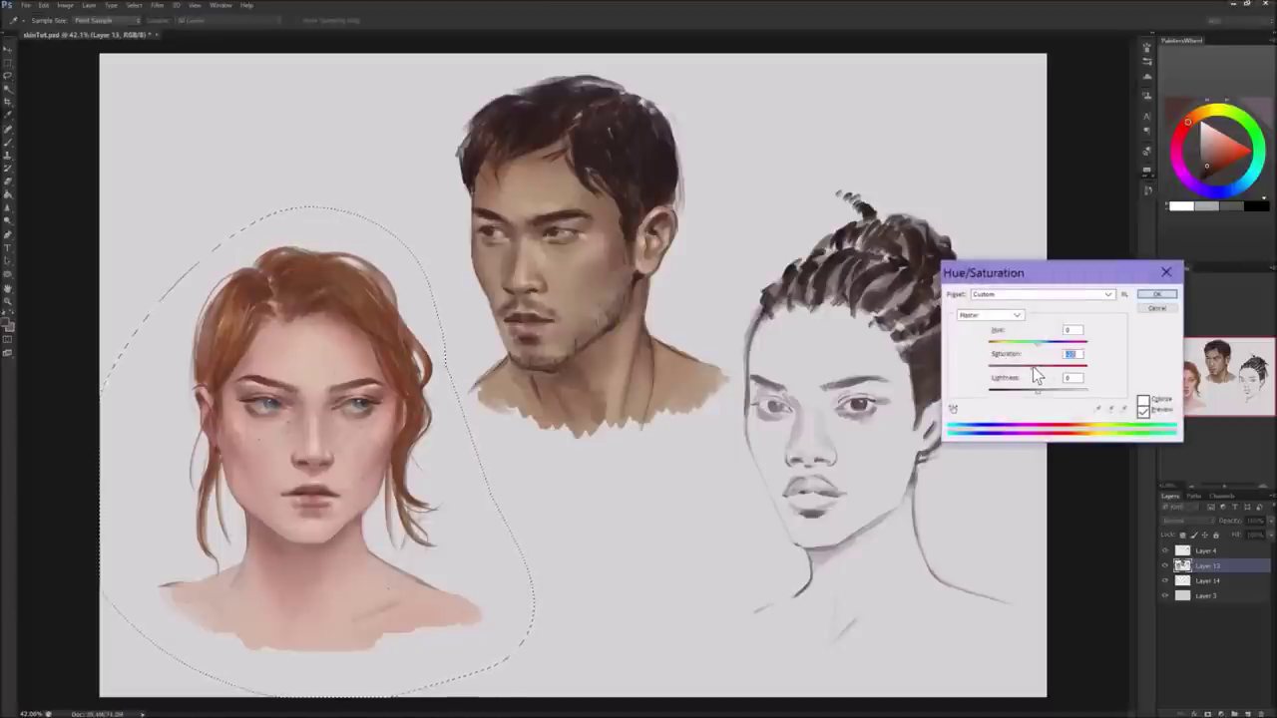
pyautogui.moveTo(1040, 375); pyautogui.dragTo(1036, 374)
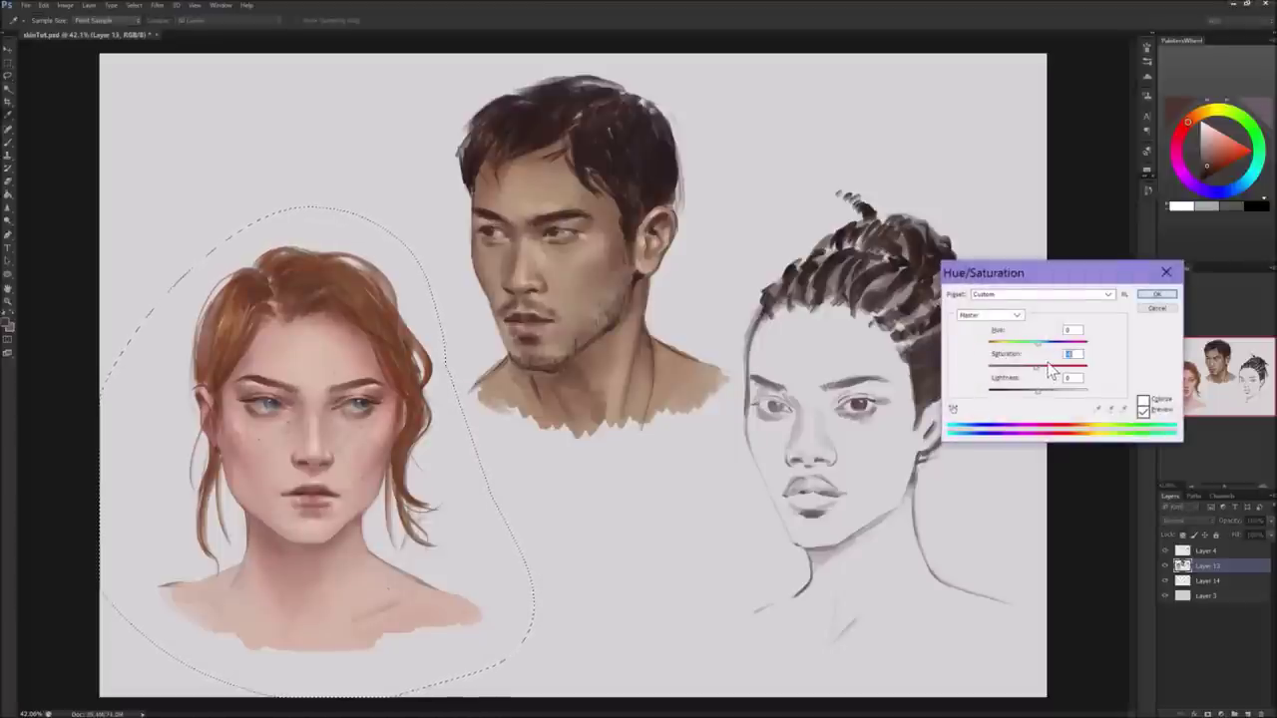
pyautogui.click(1044, 344)
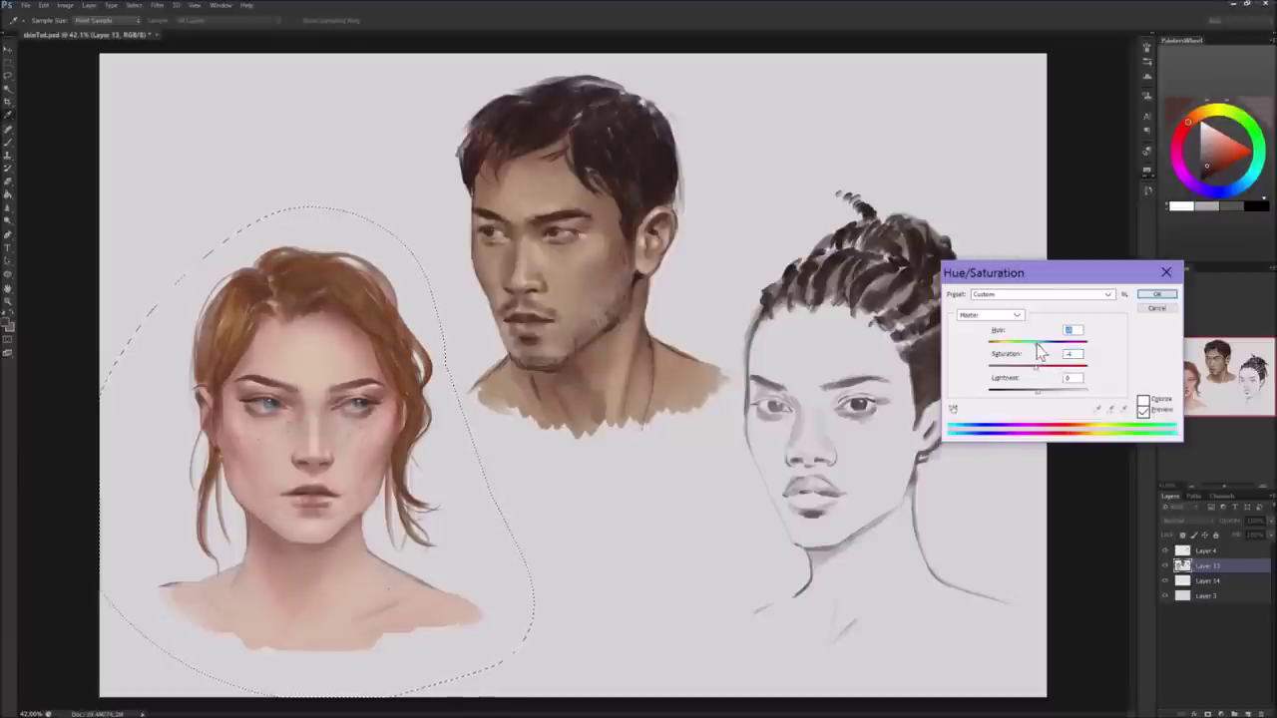
pyautogui.press('Up')
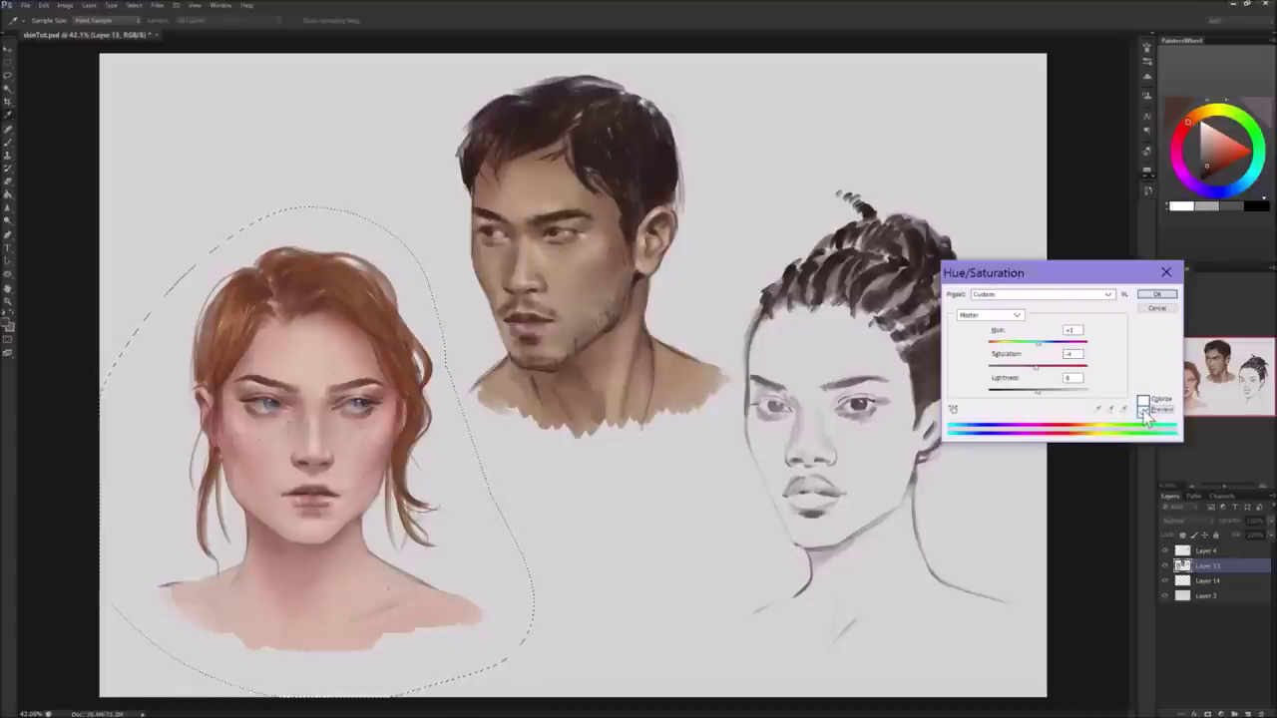
pyautogui.press('Tab')
pyautogui.press('Down')
pyautogui.click(1158, 294)
pyautogui.moveTo(738, 292)
pyautogui.mouseDown()
pyautogui.moveTo(421, 261)
pyautogui.moveTo(798, 131)
pyautogui.mouseUp()
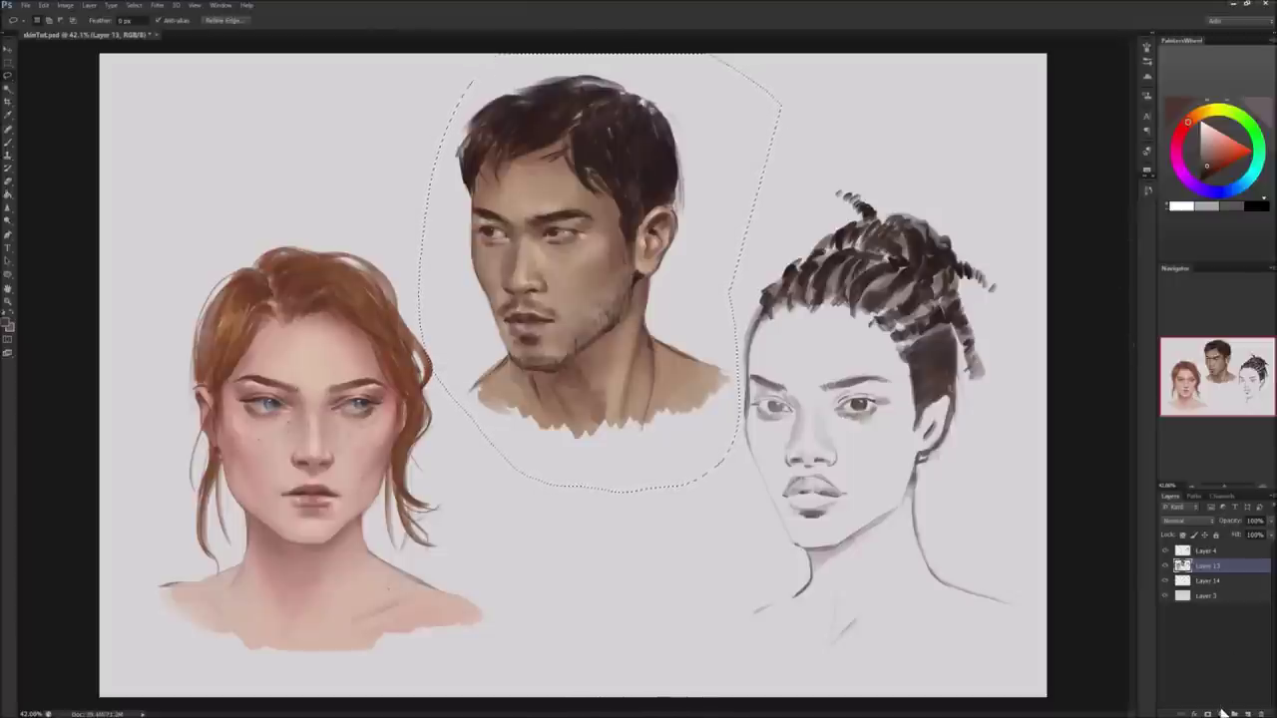
# Add a Hue/Saturation adjustment layer, slightly lower the man's saturation, and merge it into Layer 13.
pyautogui.click(1221, 714)
pyautogui.click(1202, 514)
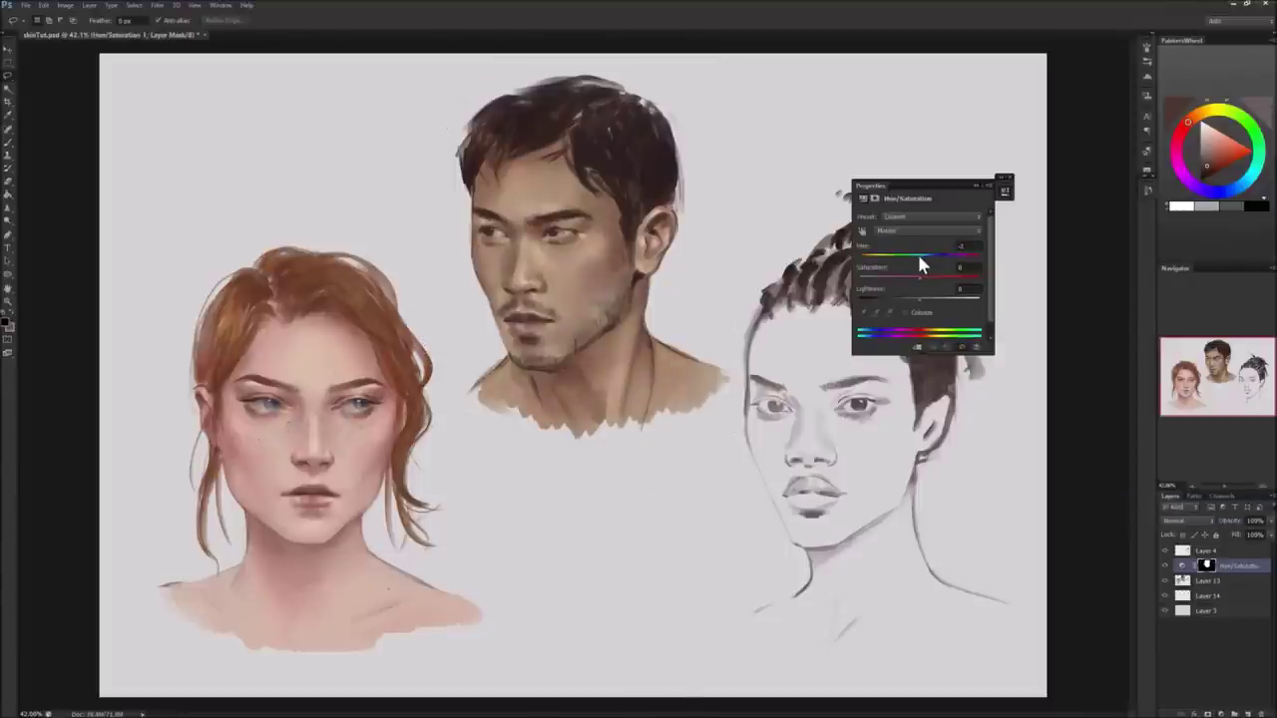
pyautogui.moveTo(919, 261); pyautogui.dragTo(923, 267)
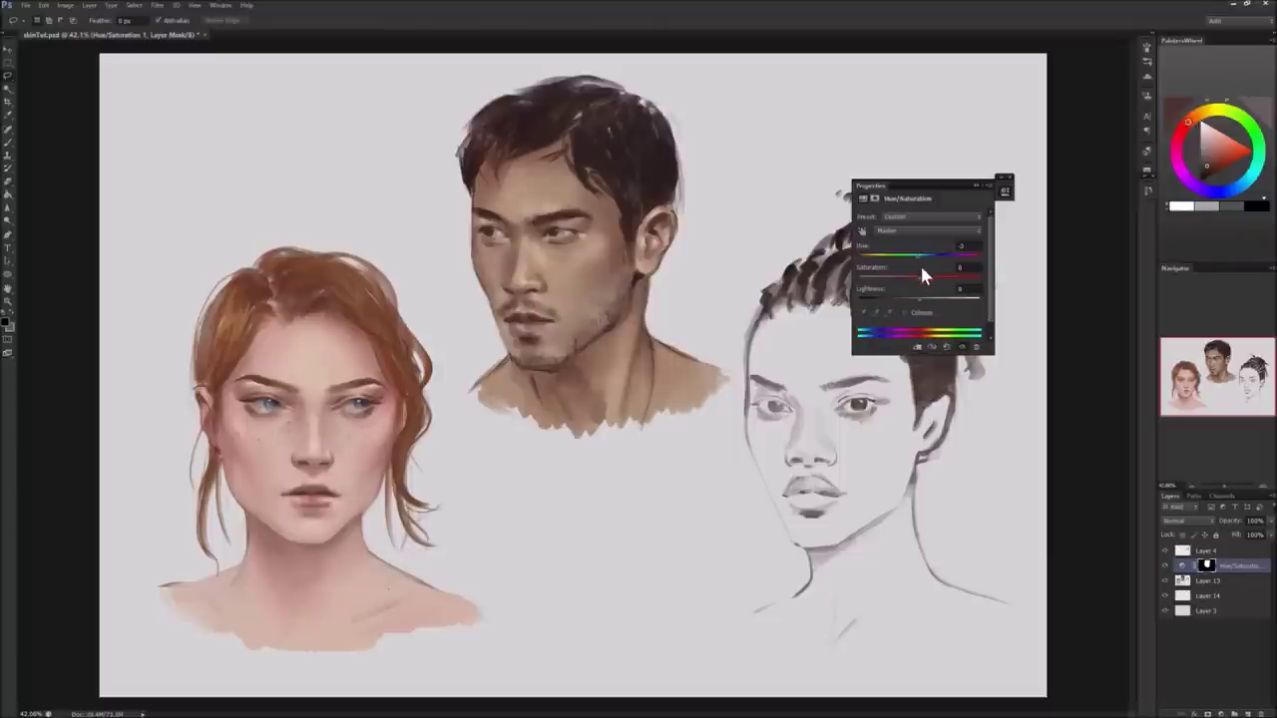
pyautogui.moveTo(917, 279); pyautogui.dragTo(921, 282)
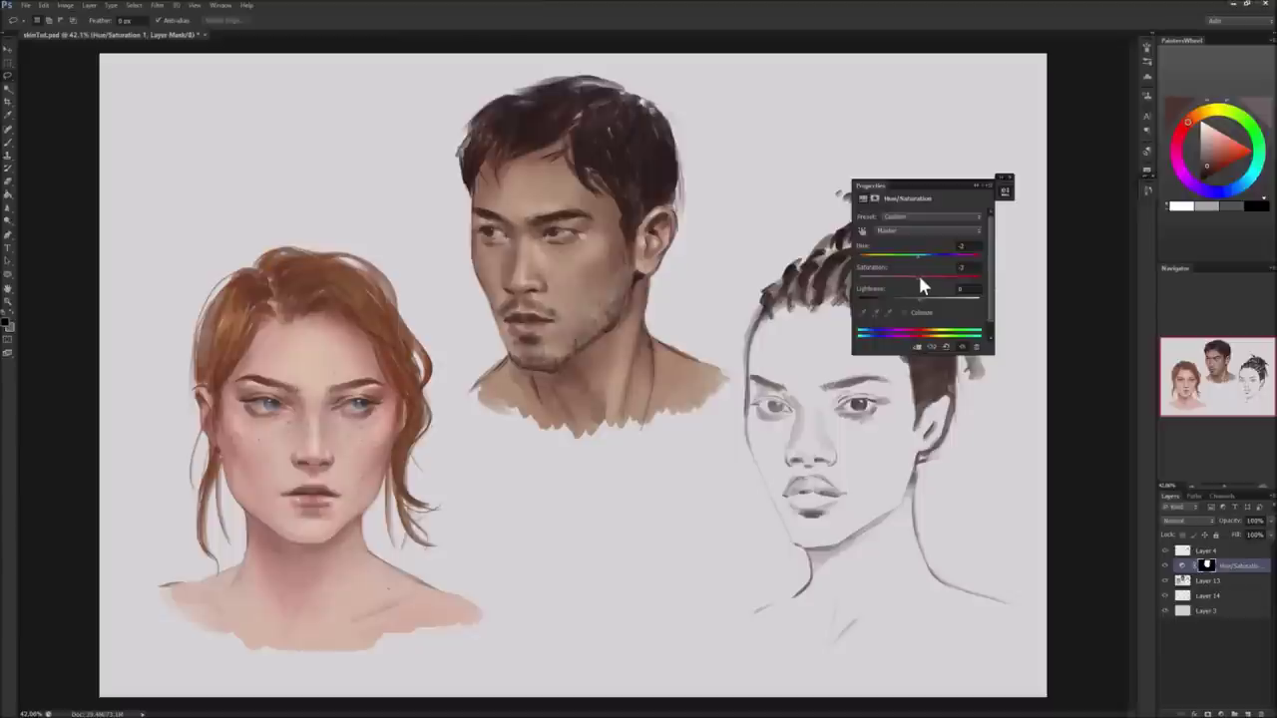
pyautogui.click(978, 183)
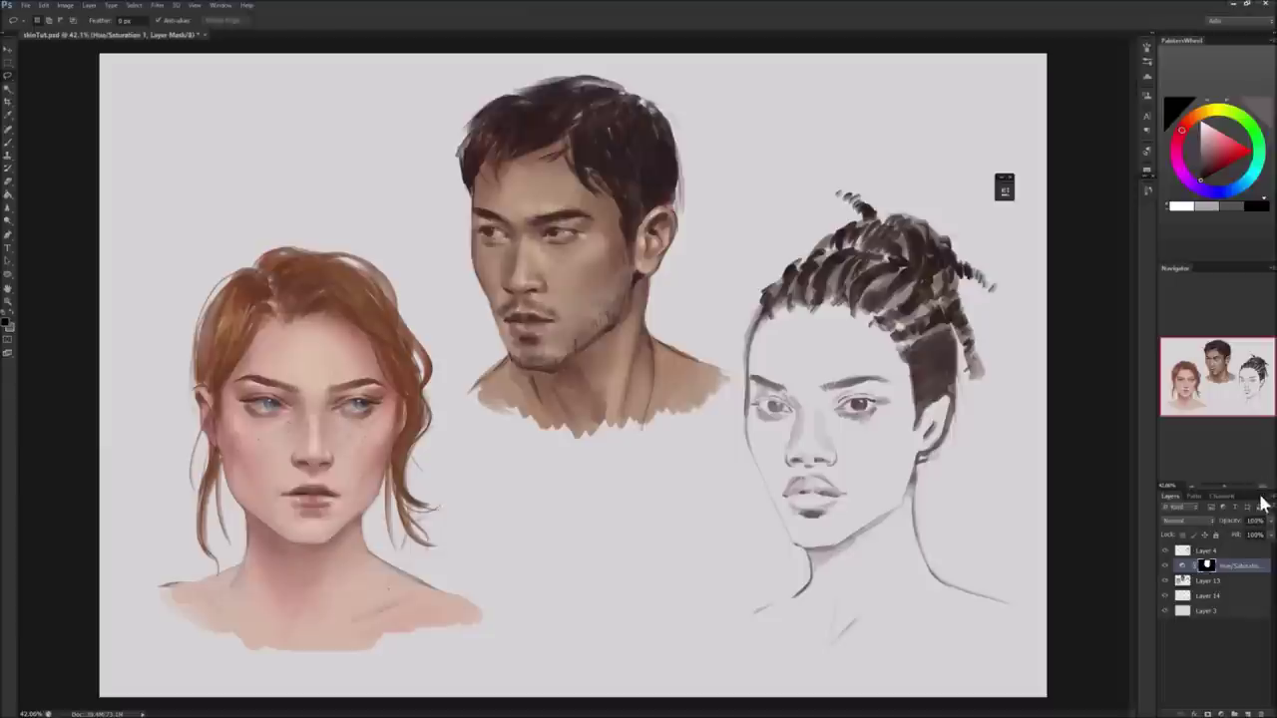
pyautogui.click(880, 538)
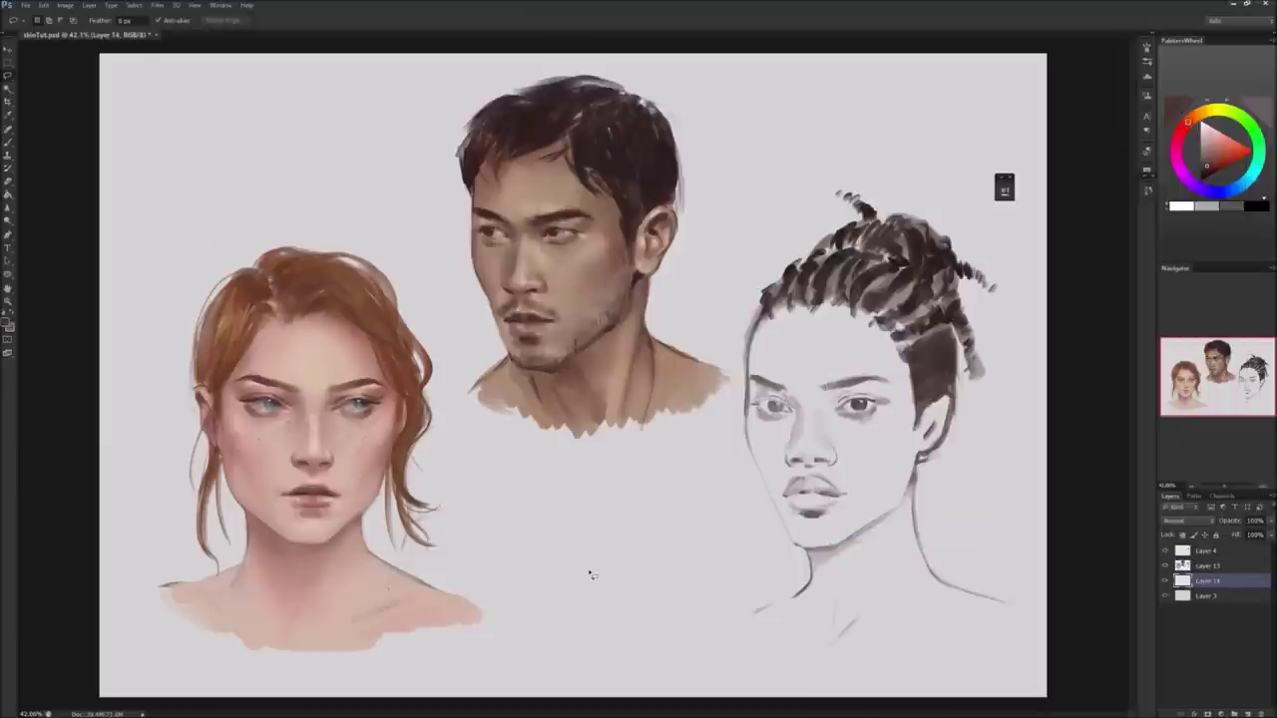
# Set up a hard round pressure-sized brush in Normal blend mode.
pyautogui.press('b')
pyautogui.rightClick(795, 506)
pyautogui.click(703, 219)
pyautogui.click(719, 134)
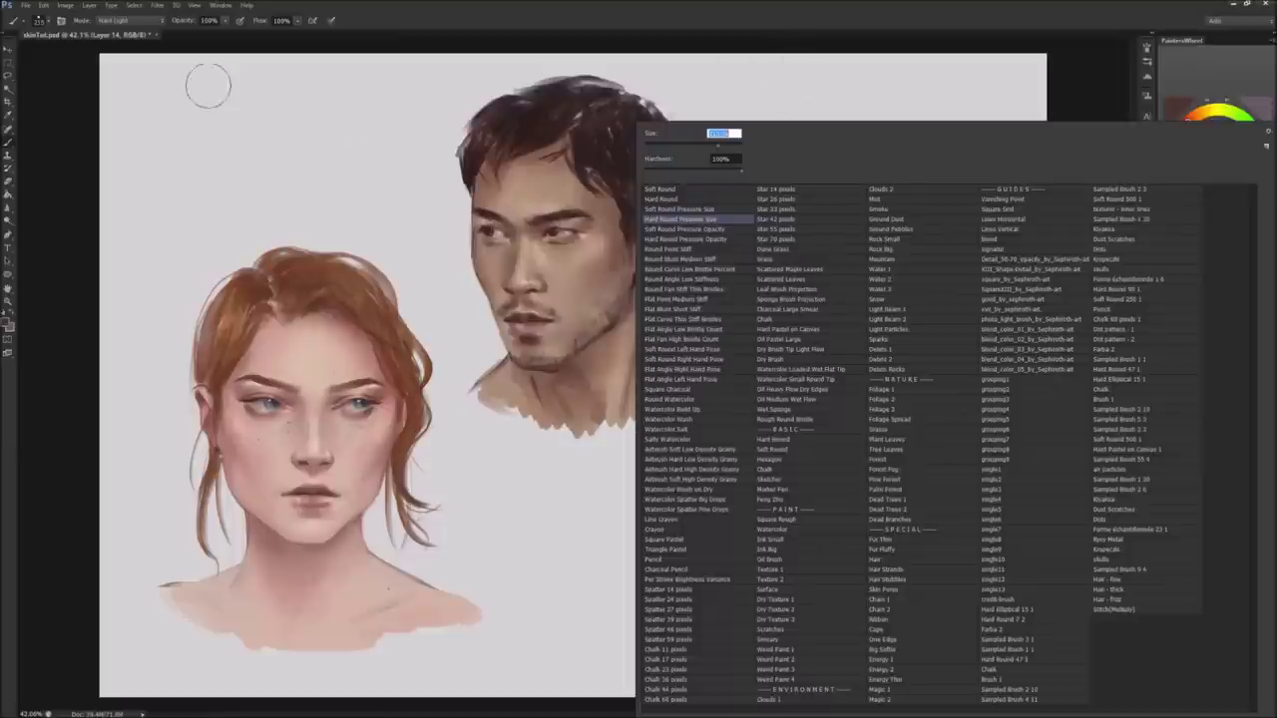
pyautogui.click(143, 22)
pyautogui.click(147, 44)
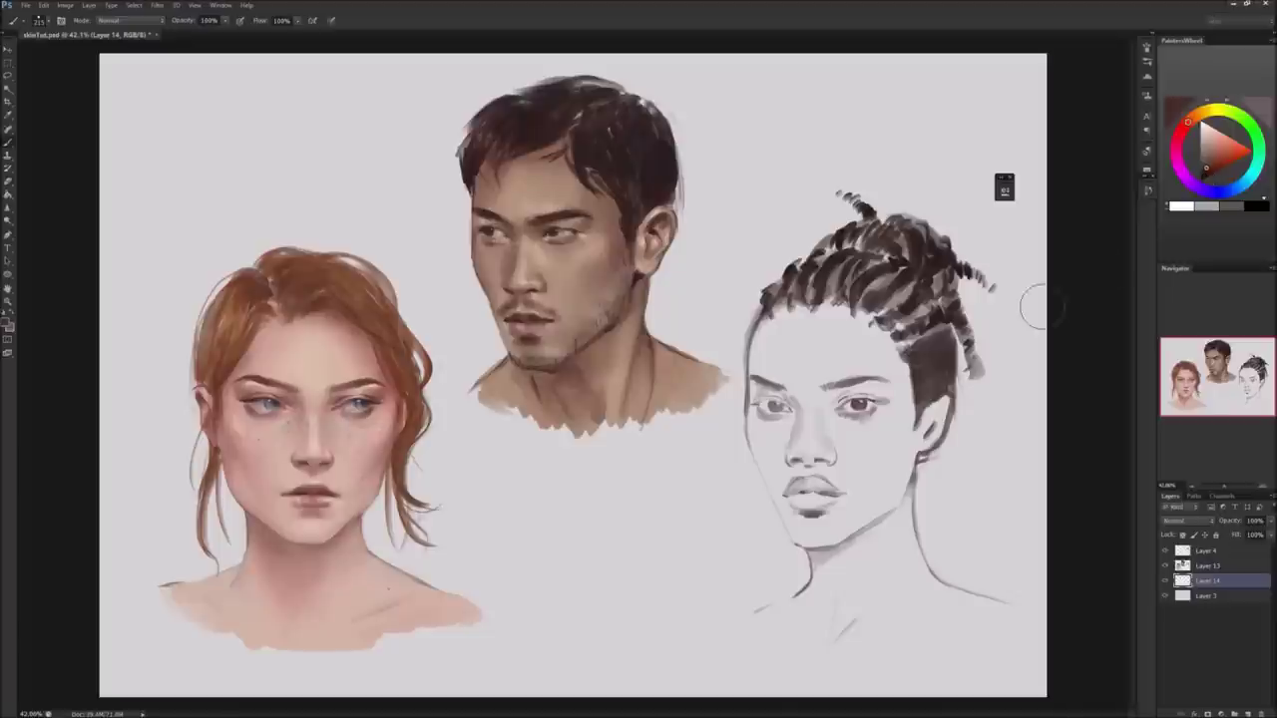
# Paint reddish-brown skin on the braided woman's forehead and dark tones along her hairline.
pyautogui.moveTo(811, 398); pyautogui.dragTo(856, 296)
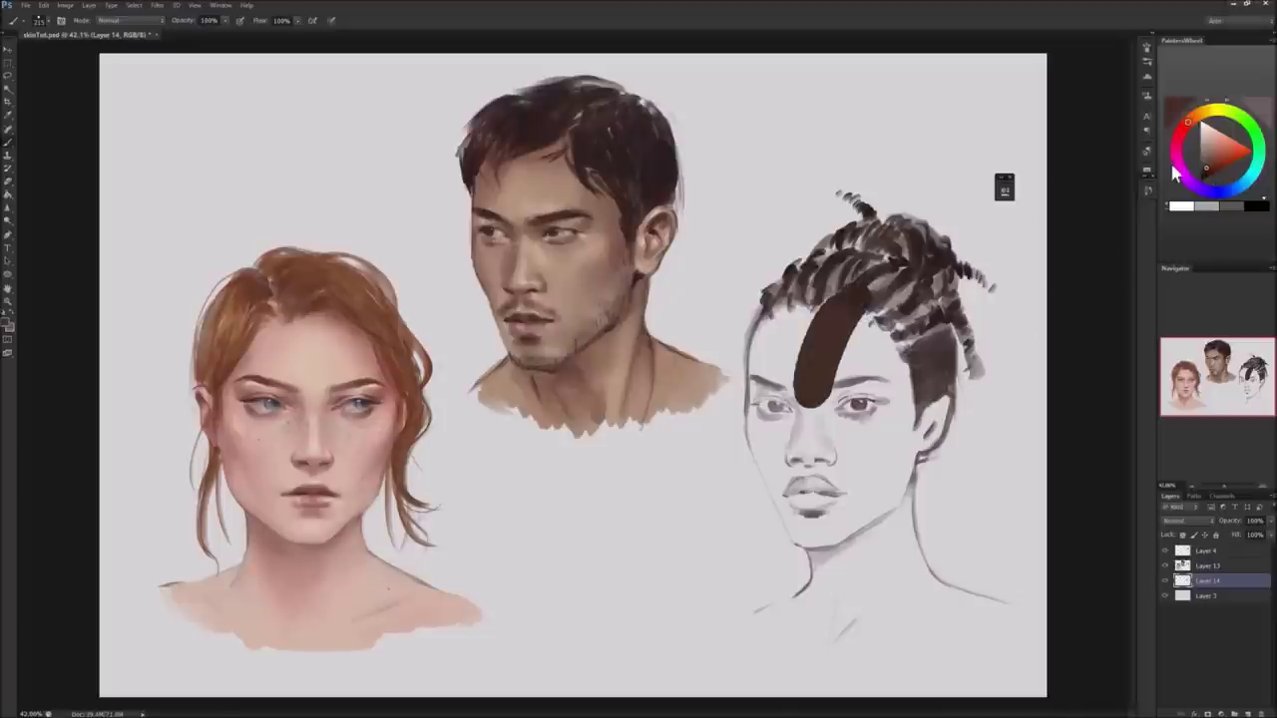
pyautogui.hotkey('ctrl', 'z')
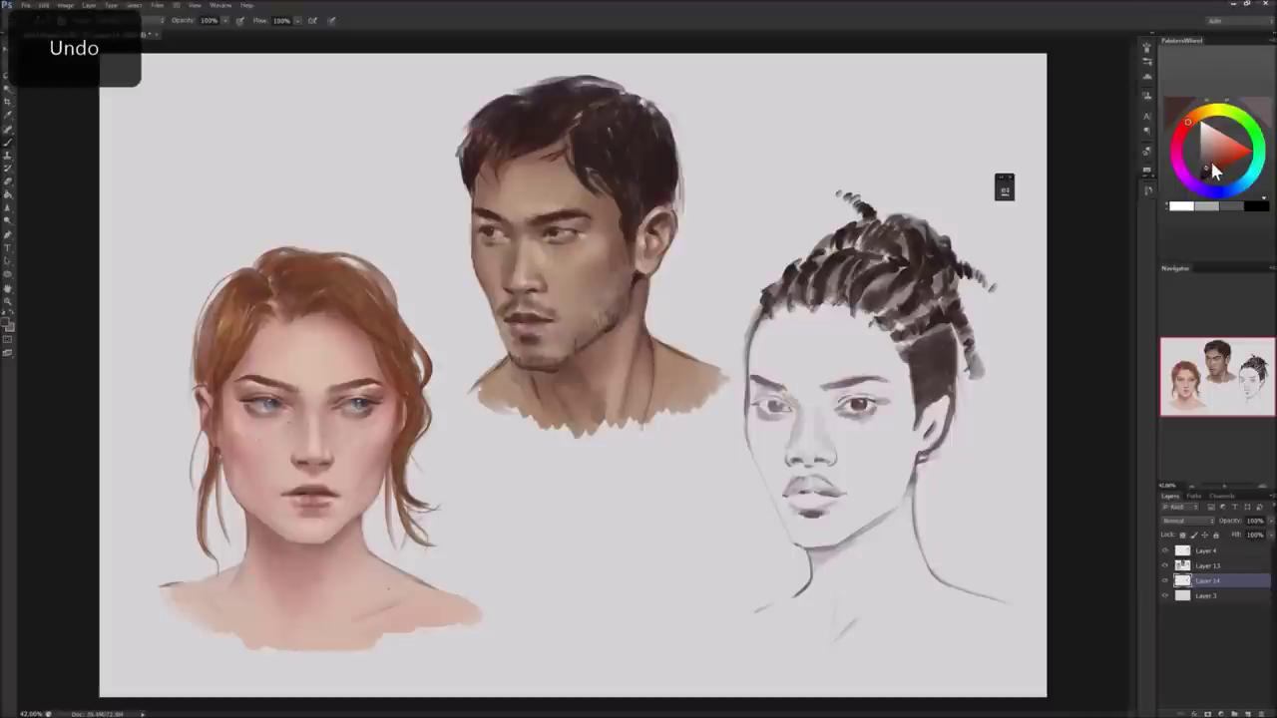
pyautogui.click(1212, 159)
pyautogui.moveTo(840, 391)
pyautogui.mouseDown()
pyautogui.moveTo(874, 317)
pyautogui.moveTo(898, 429)
pyautogui.moveTo(823, 319)
pyautogui.moveTo(799, 300)
pyautogui.moveTo(769, 359)
pyautogui.moveTo(756, 309)
pyautogui.moveTo(743, 359)
pyautogui.moveTo(768, 374)
pyautogui.moveTo(758, 409)
pyautogui.moveTo(808, 459)
pyautogui.moveTo(859, 479)
pyautogui.moveTo(913, 425)
pyautogui.moveTo(943, 439)
pyautogui.moveTo(952, 399)
pyautogui.moveTo(933, 304)
pyautogui.mouseUp()
pyautogui.moveTo(913, 367)
pyautogui.mouseDown()
pyautogui.moveTo(933, 280)
pyautogui.moveTo(858, 254)
pyautogui.moveTo(776, 301)
pyautogui.mouseUp()
# Fill her cheek, jaw, chin and neck with skin colour down to the neck base.
pyautogui.moveTo(743, 403); pyautogui.dragTo(803, 524)
pyautogui.moveTo(773, 459); pyautogui.dragTo(848, 530)
pyautogui.moveTo(828, 484); pyautogui.dragTo(873, 529)
pyautogui.moveTo(873, 454); pyautogui.dragTo(898, 524)
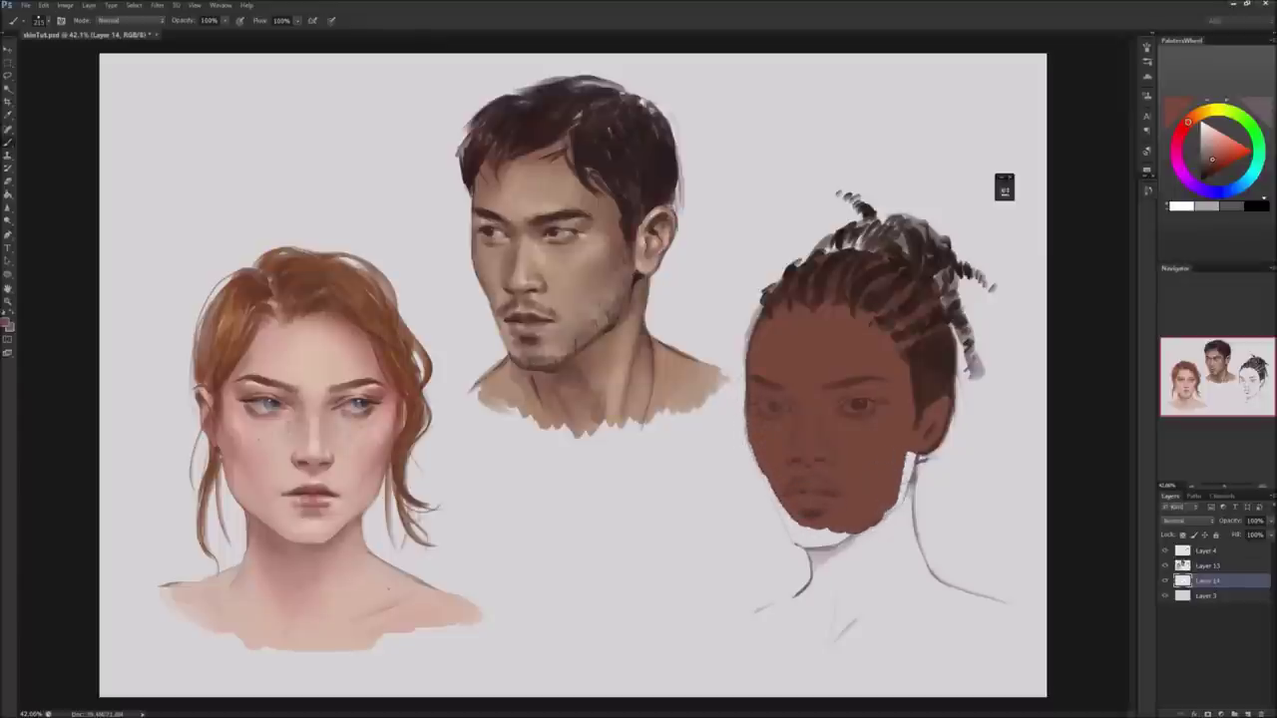
pyautogui.moveTo(913, 454); pyautogui.dragTo(888, 586)
pyautogui.moveTo(883, 527)
pyautogui.mouseDown()
pyautogui.moveTo(863, 587)
pyautogui.moveTo(813, 584)
pyautogui.mouseUp()
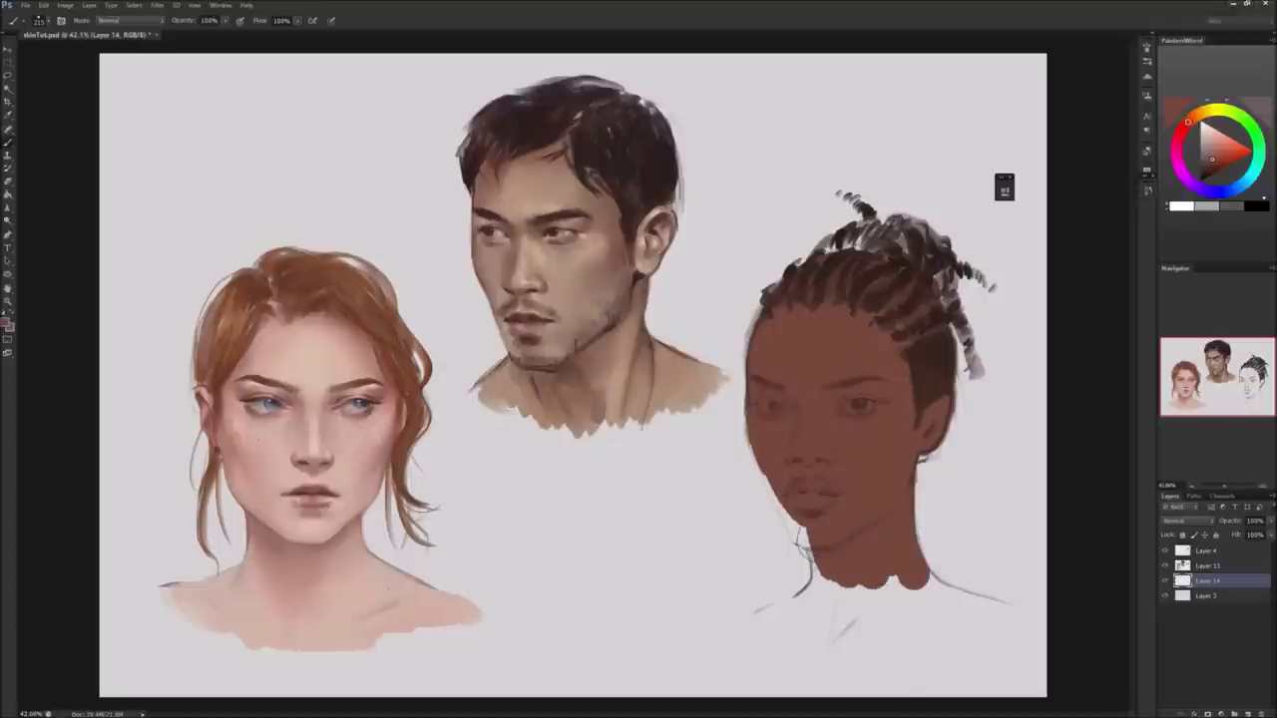
pyautogui.moveTo(808, 534)
pyautogui.mouseDown()
pyautogui.moveTo(812, 569)
pyautogui.moveTo(798, 524)
pyautogui.mouseUp()
pyautogui.moveTo(761, 474); pyautogui.dragTo(799, 547)
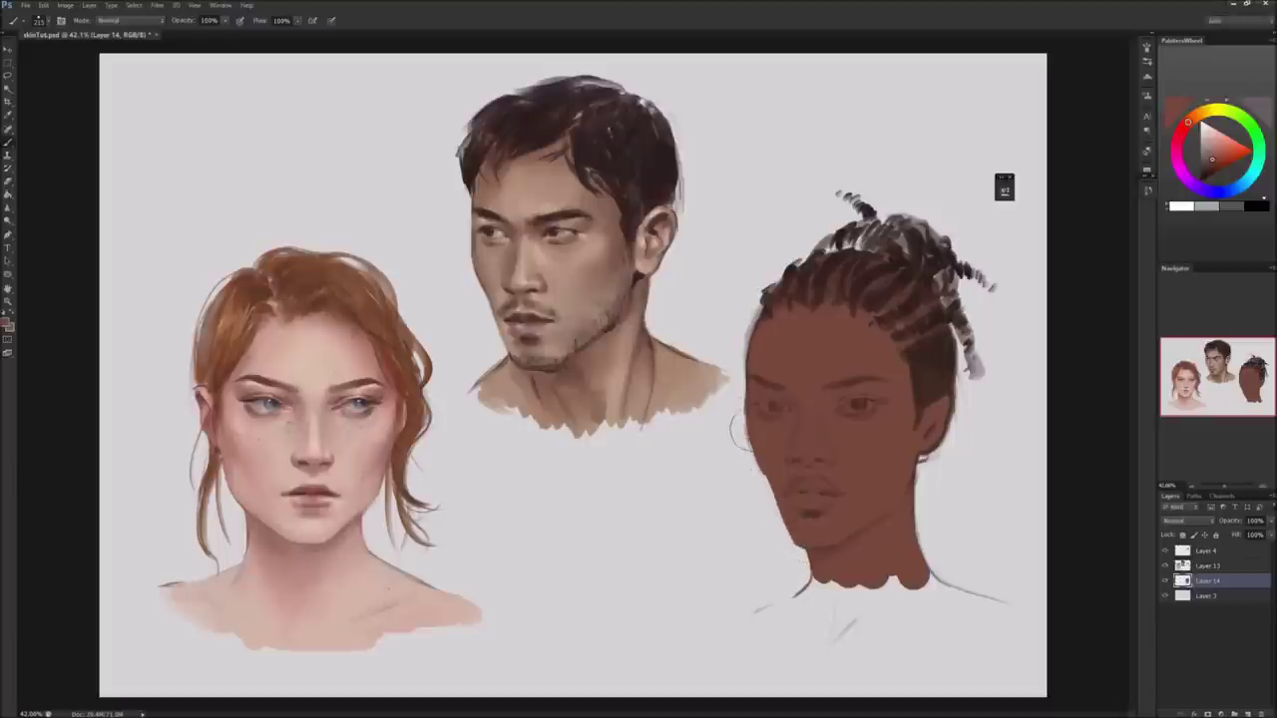
pyautogui.moveTo(749, 454); pyautogui.dragTo(791, 538)
pyautogui.moveTo(843, 587)
pyautogui.mouseDown()
pyautogui.moveTo(814, 604)
pyautogui.moveTo(806, 573)
pyautogui.mouseUp()
# Switch to the Chalk 60 brush and paint textured, darker strokes across the neck base.
pyautogui.rightClick(848, 595)
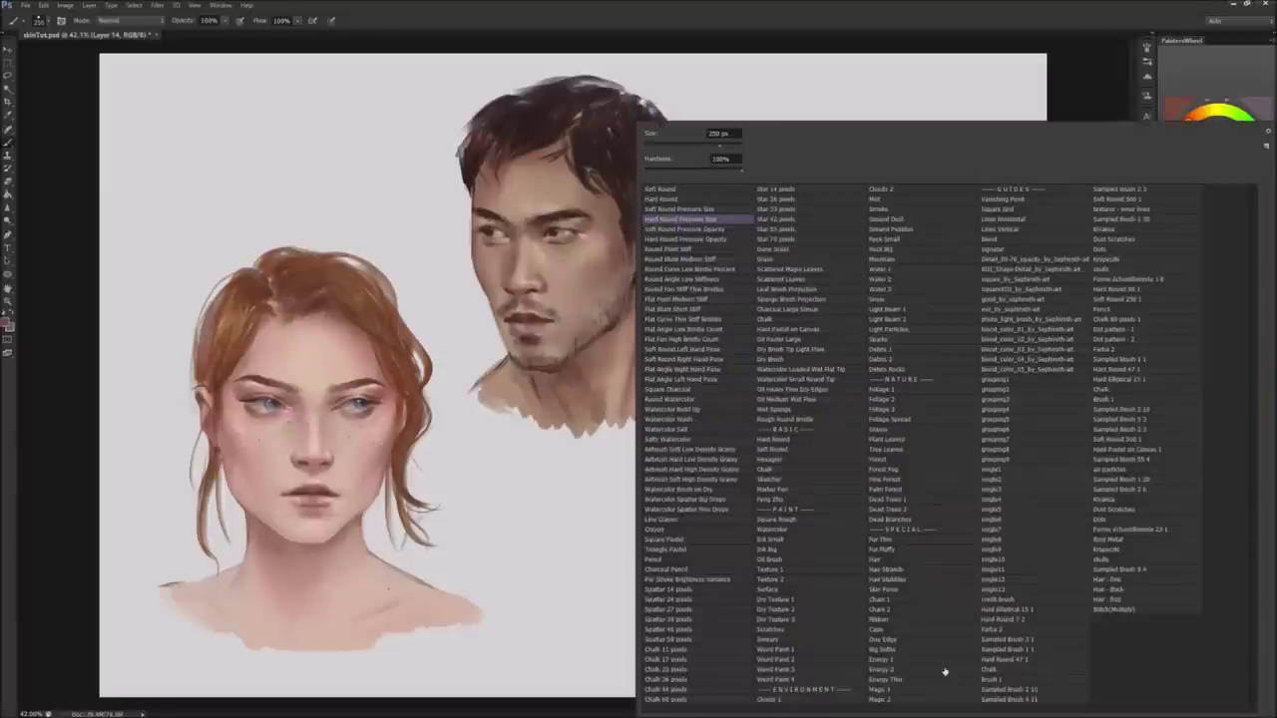
pyautogui.click(1135, 321)
pyautogui.press('Return')
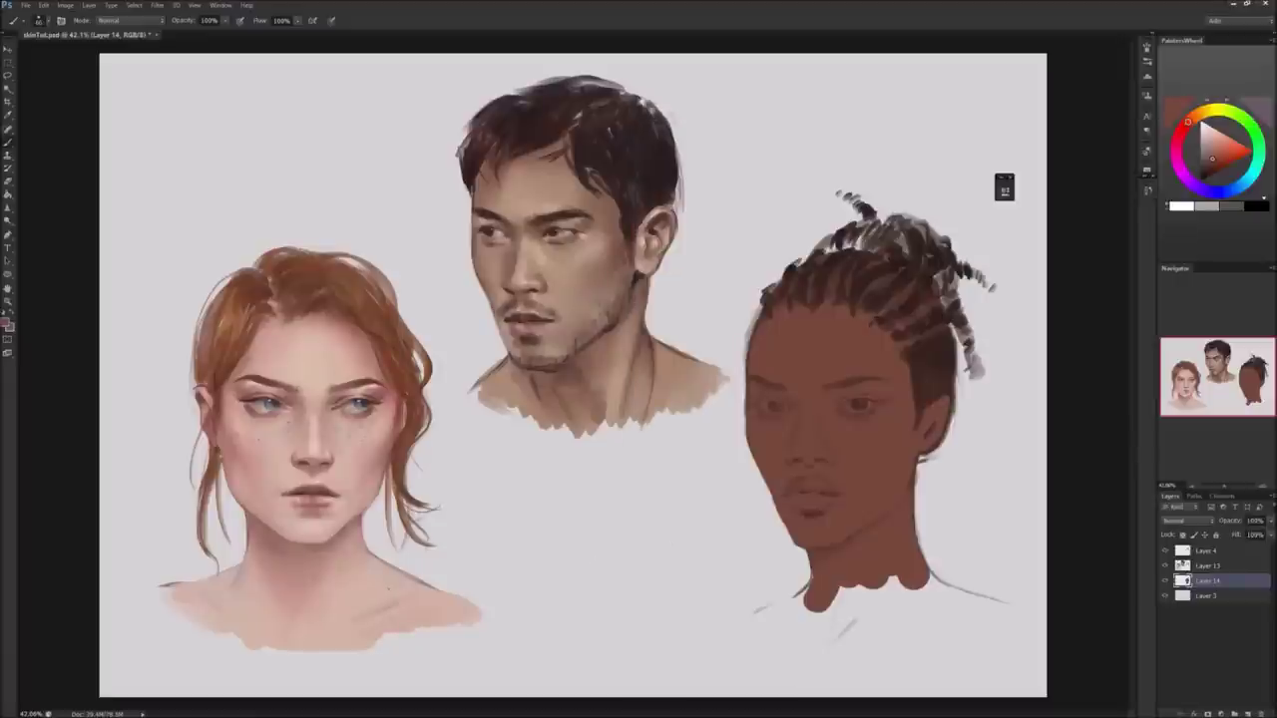
pyautogui.moveTo(896, 582); pyautogui.dragTo(828, 611)
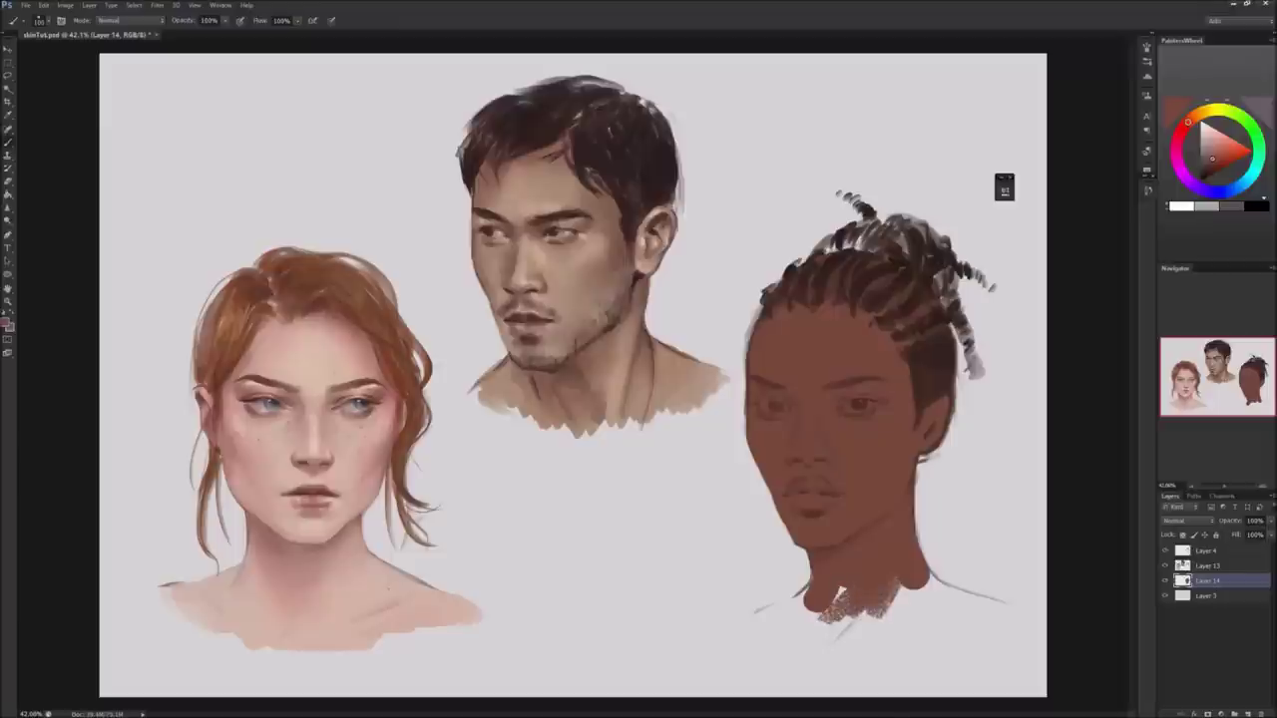
pyautogui.moveTo(839, 599)
pyautogui.mouseDown()
pyautogui.moveTo(778, 619)
pyautogui.moveTo(868, 624)
pyautogui.moveTo(958, 596)
pyautogui.moveTo(898, 609)
pyautogui.moveTo(963, 599)
pyautogui.moveTo(973, 610)
pyautogui.moveTo(913, 624)
pyautogui.moveTo(886, 606)
pyautogui.moveTo(1002, 607)
pyautogui.mouseUp()
pyautogui.moveTo(864, 639); pyautogui.dragTo(1004, 602)
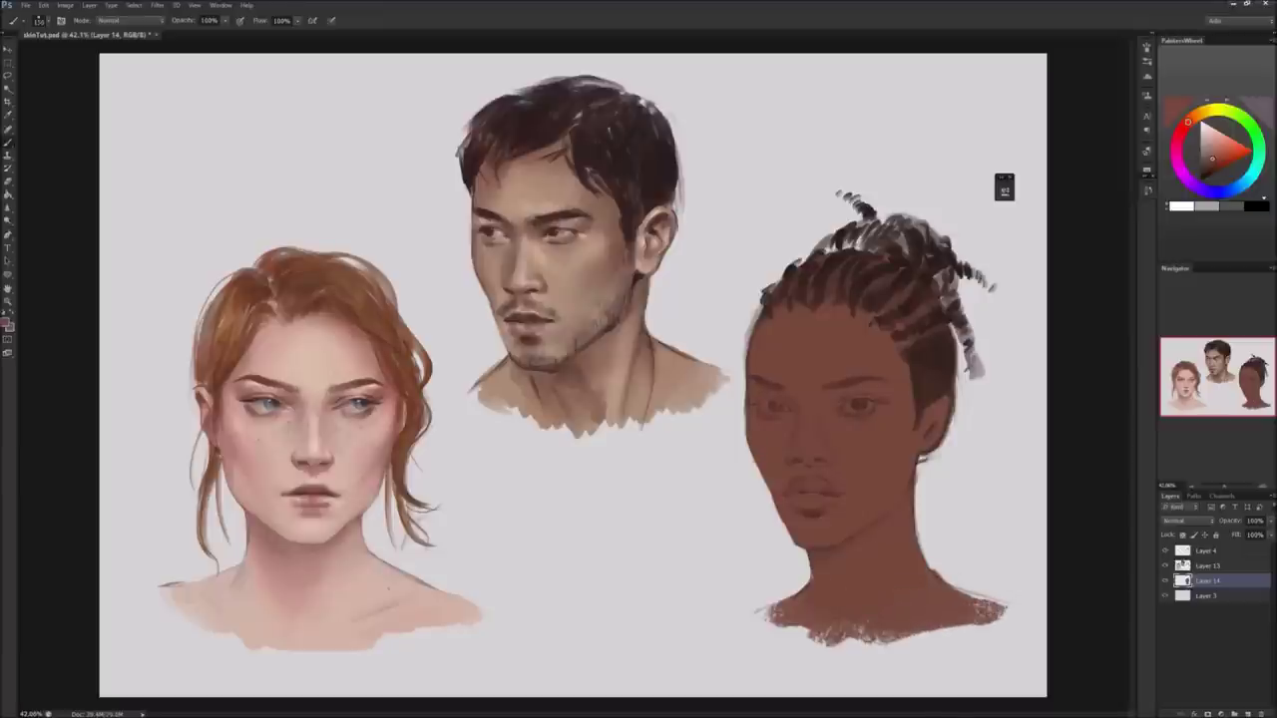
pyautogui.moveTo(912, 632); pyautogui.dragTo(958, 629)
# Erase to soften the left edge of the woman's face.
pyautogui.press('e')
pyautogui.moveTo(746, 385); pyautogui.dragTo(740, 435)
pyautogui.press('b')
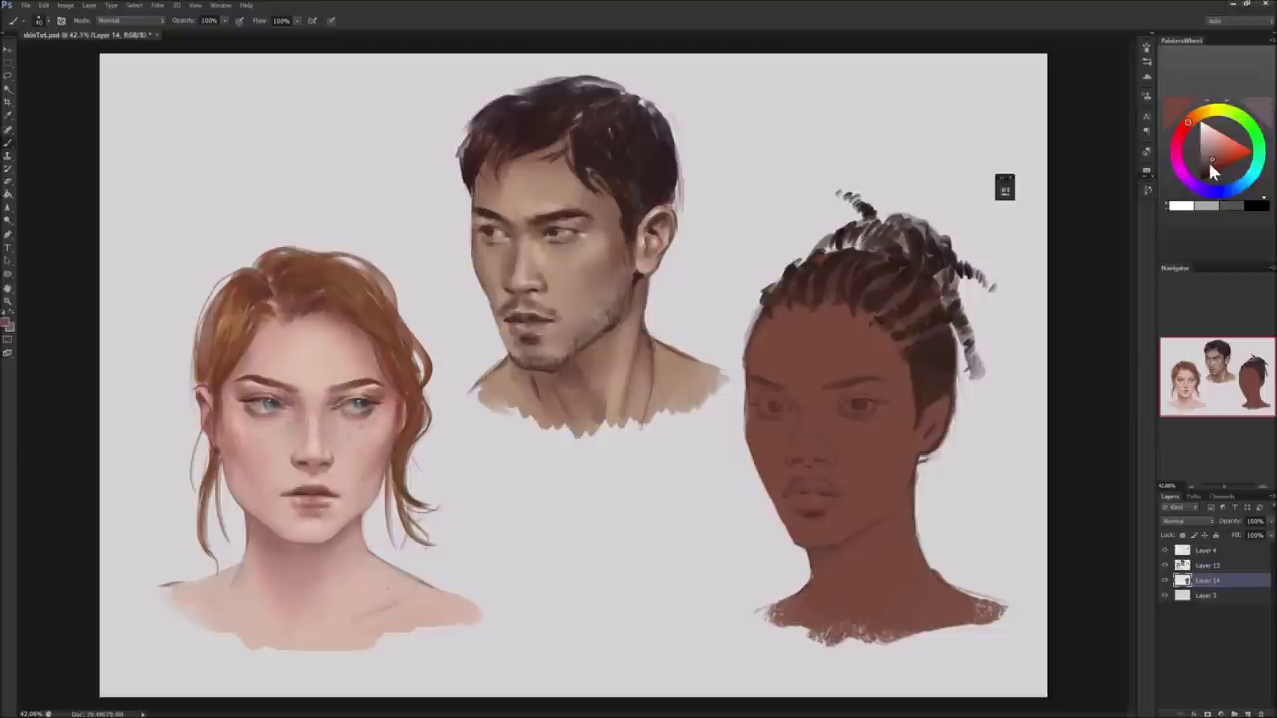
pyautogui.hotkey('ctrl', 'u')
# Set Layer 14's skin to Hue +3, Saturation -22, Lightness -7, checking the preview before applying.
pyautogui.moveTo(1058, 270)
pyautogui.mouseDown()
pyautogui.moveTo(462, 313)
pyautogui.moveTo(529, 207)
pyautogui.mouseUp()
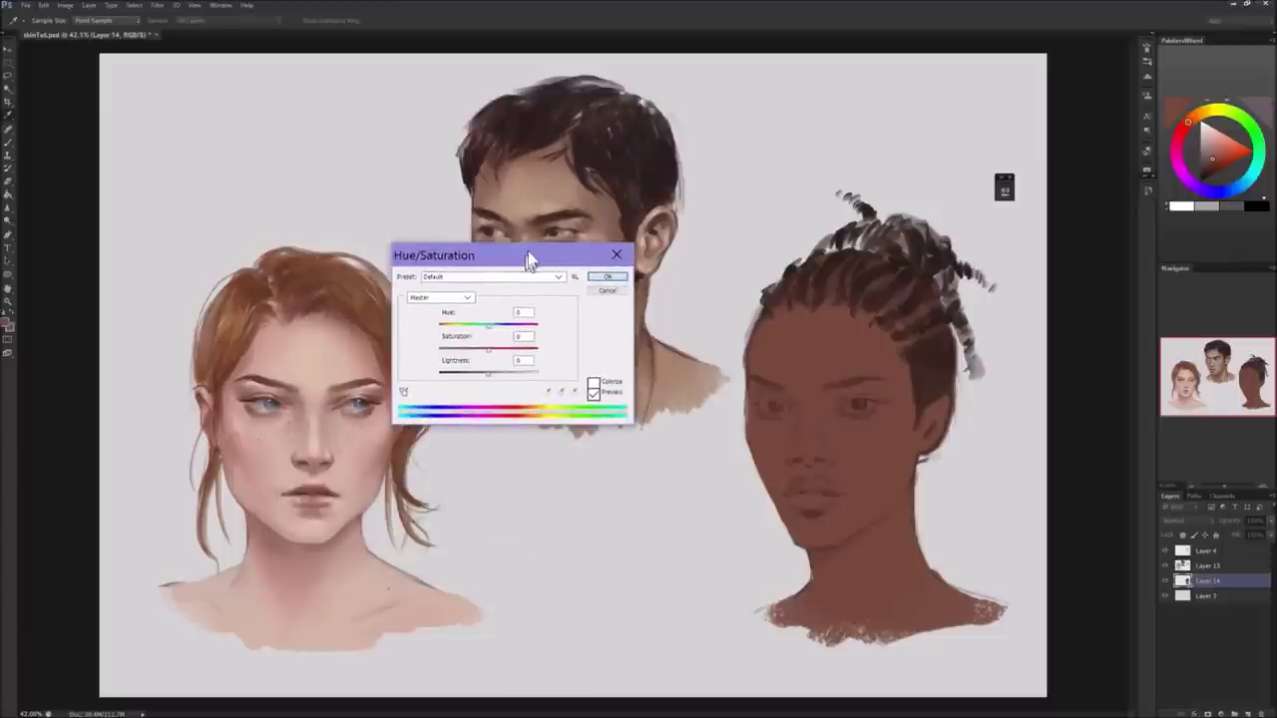
pyautogui.moveTo(484, 275); pyautogui.dragTo(484, 281)
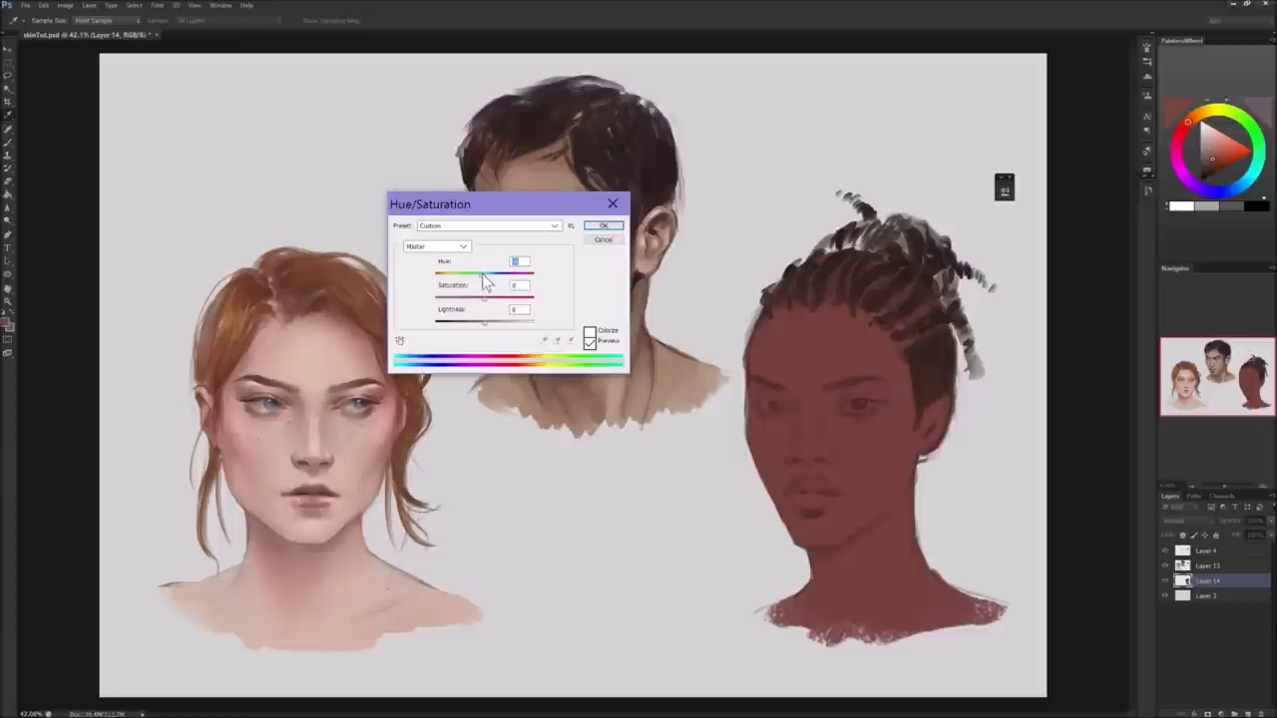
pyautogui.moveTo(482, 281); pyautogui.dragTo(488, 283)
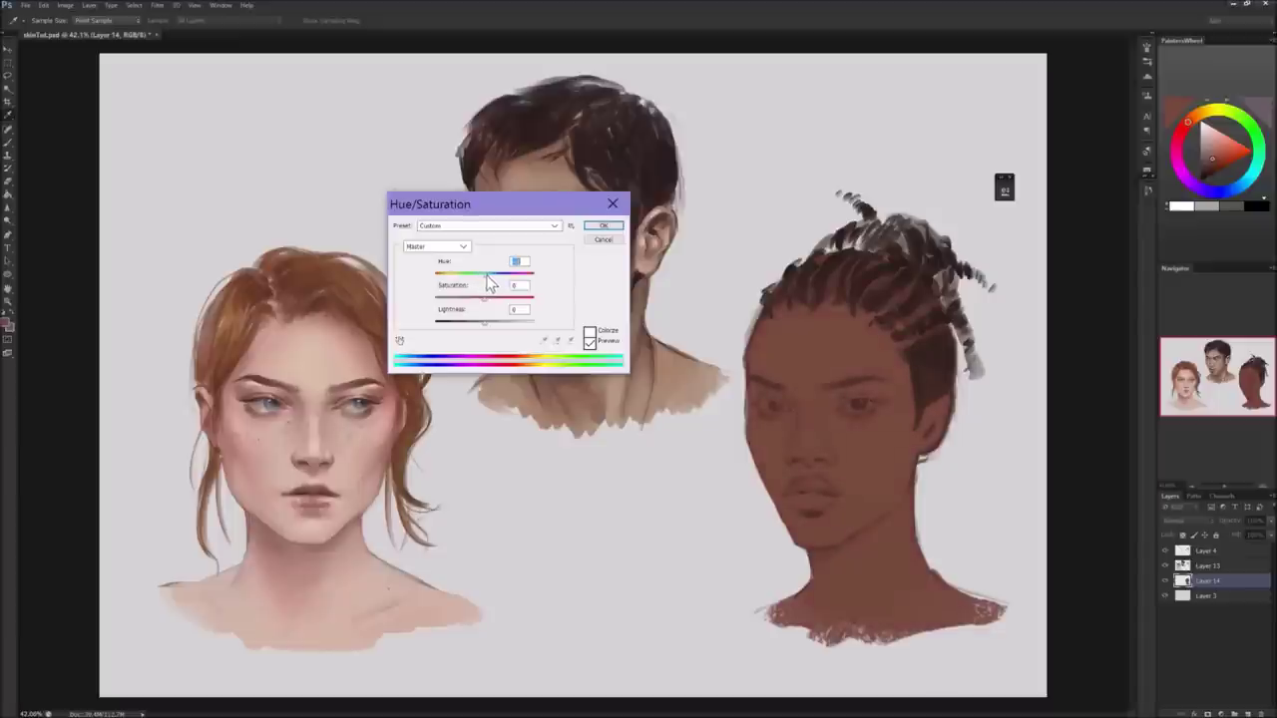
pyautogui.click(481, 298)
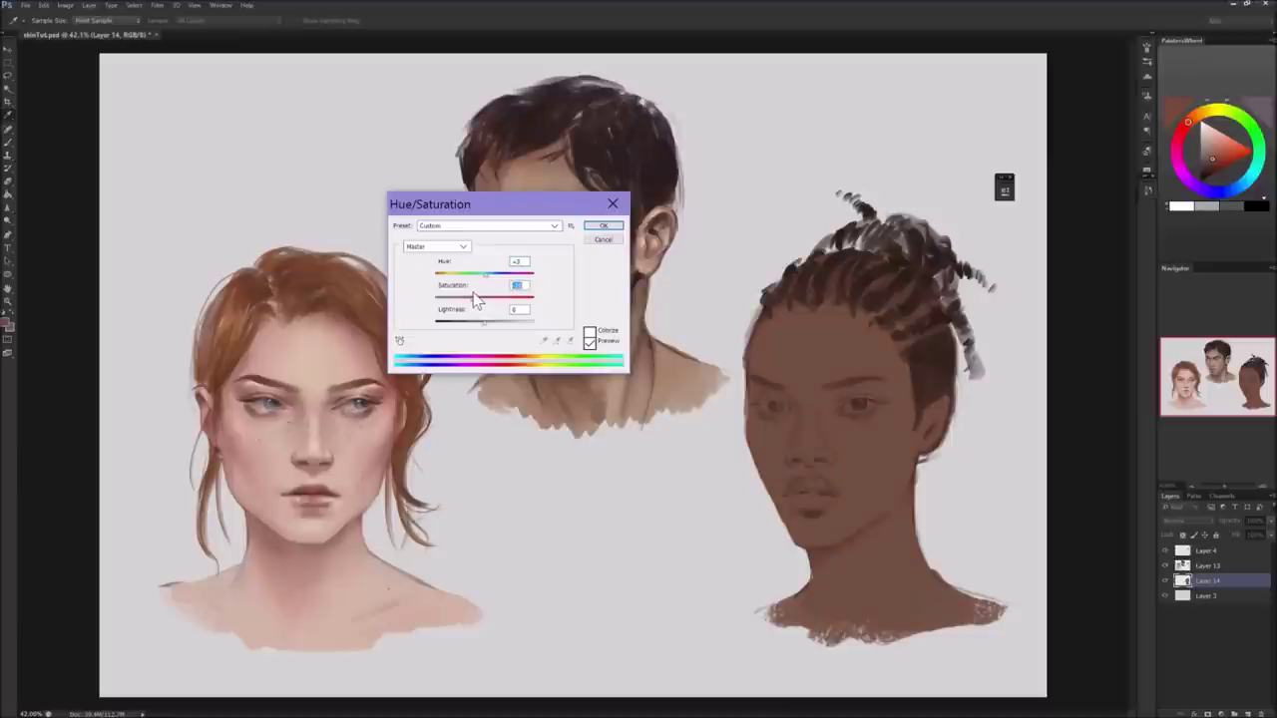
pyautogui.click(487, 321)
pyautogui.moveTo(484, 322); pyautogui.dragTo(479, 322)
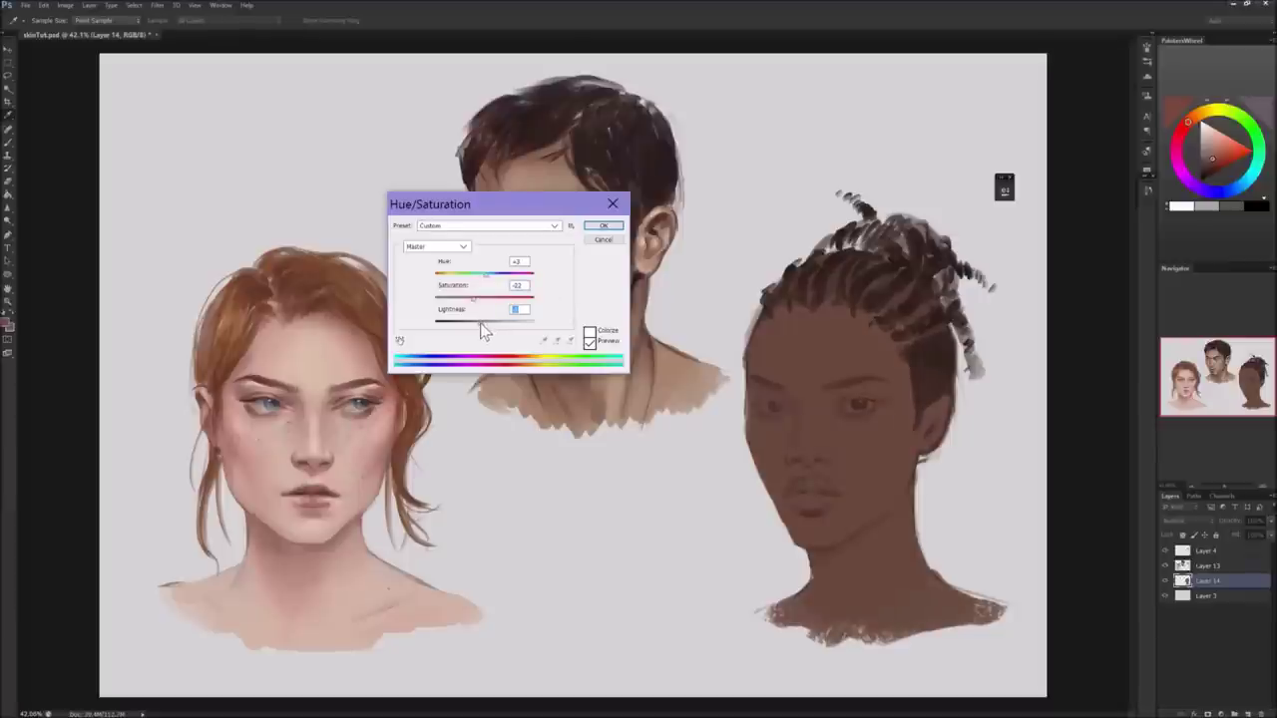
pyautogui.click(590, 341)
pyautogui.click(591, 341)
pyautogui.click(602, 226)
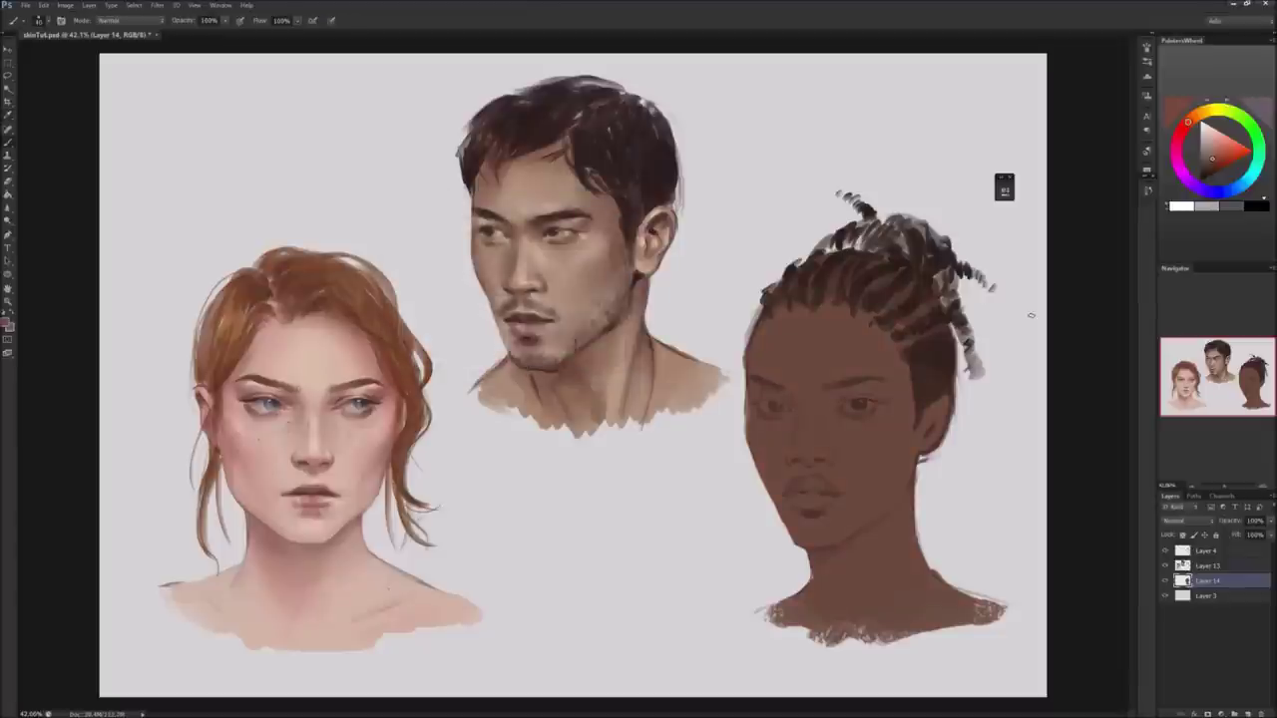
# Add a new layer above the skin layer and switch to a larger brush preset.
pyautogui.click(1253, 714)
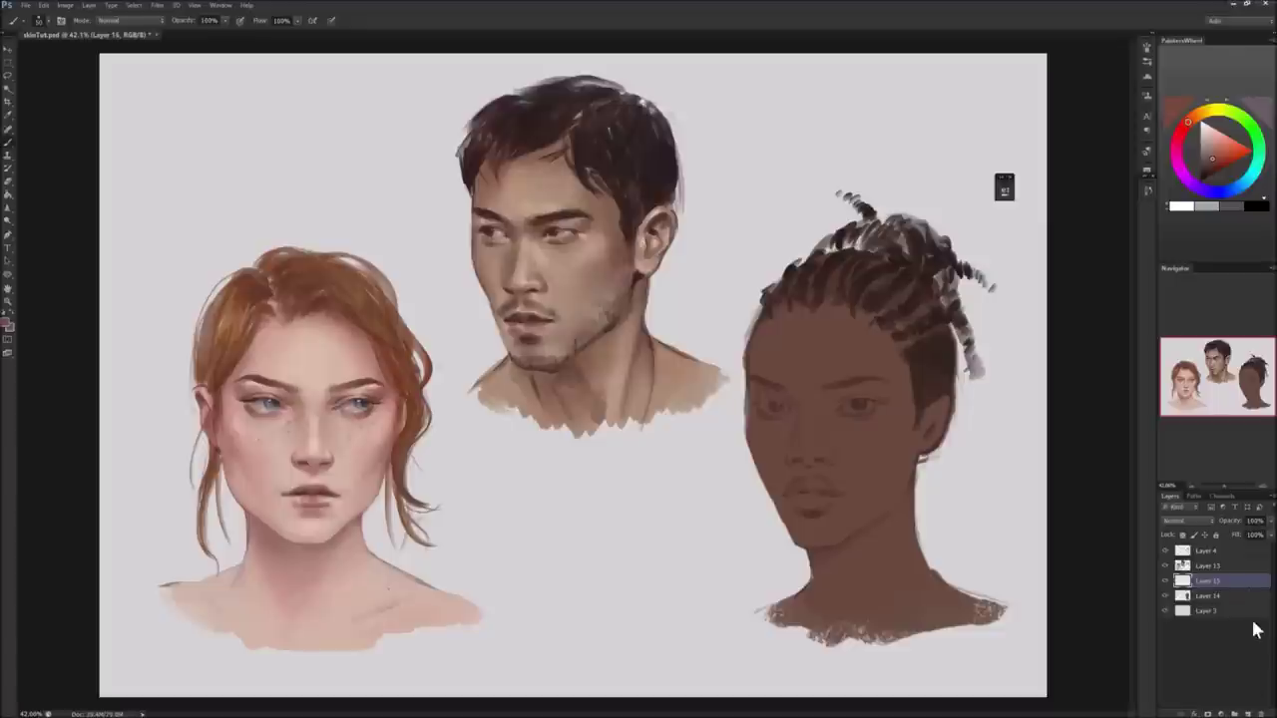
pyautogui.rightClick(976, 532)
pyautogui.click(769, 451)
pyautogui.press('Return')
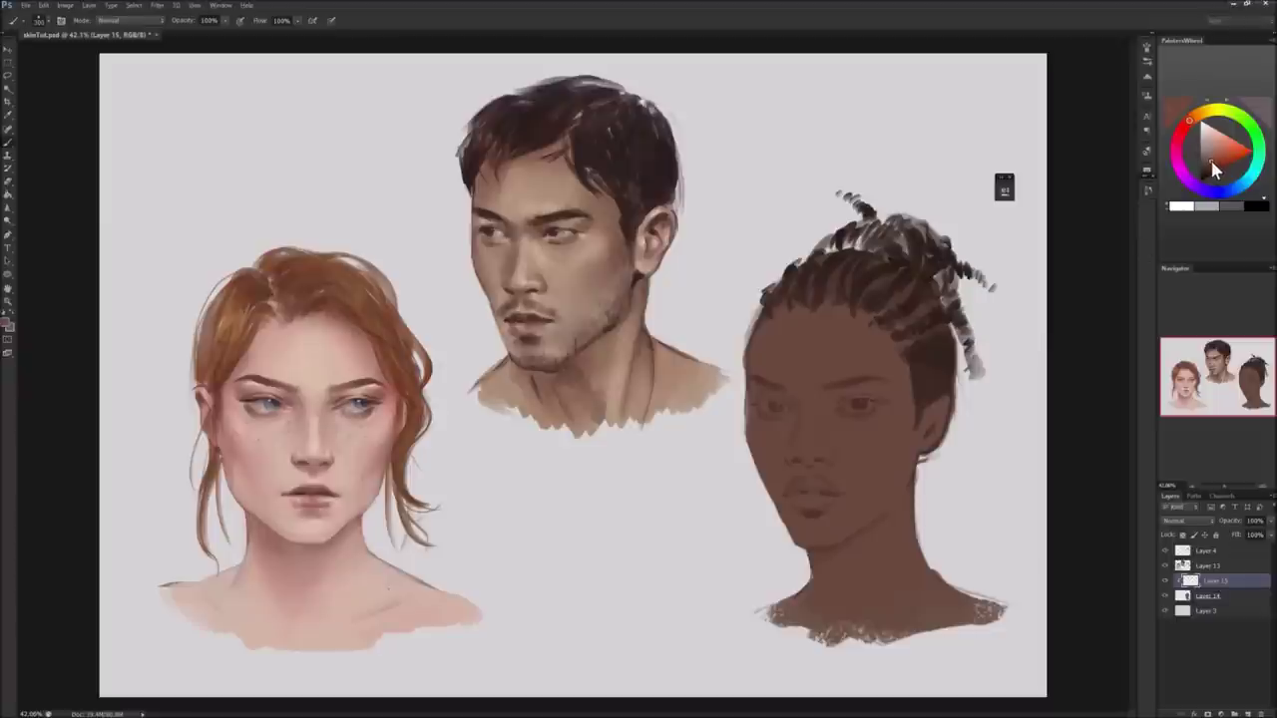
# Mix a light orange colour and paint faint strokes along the right edge of the neck and jaw.
pyautogui.moveTo(1190, 121); pyautogui.dragTo(1186, 124)
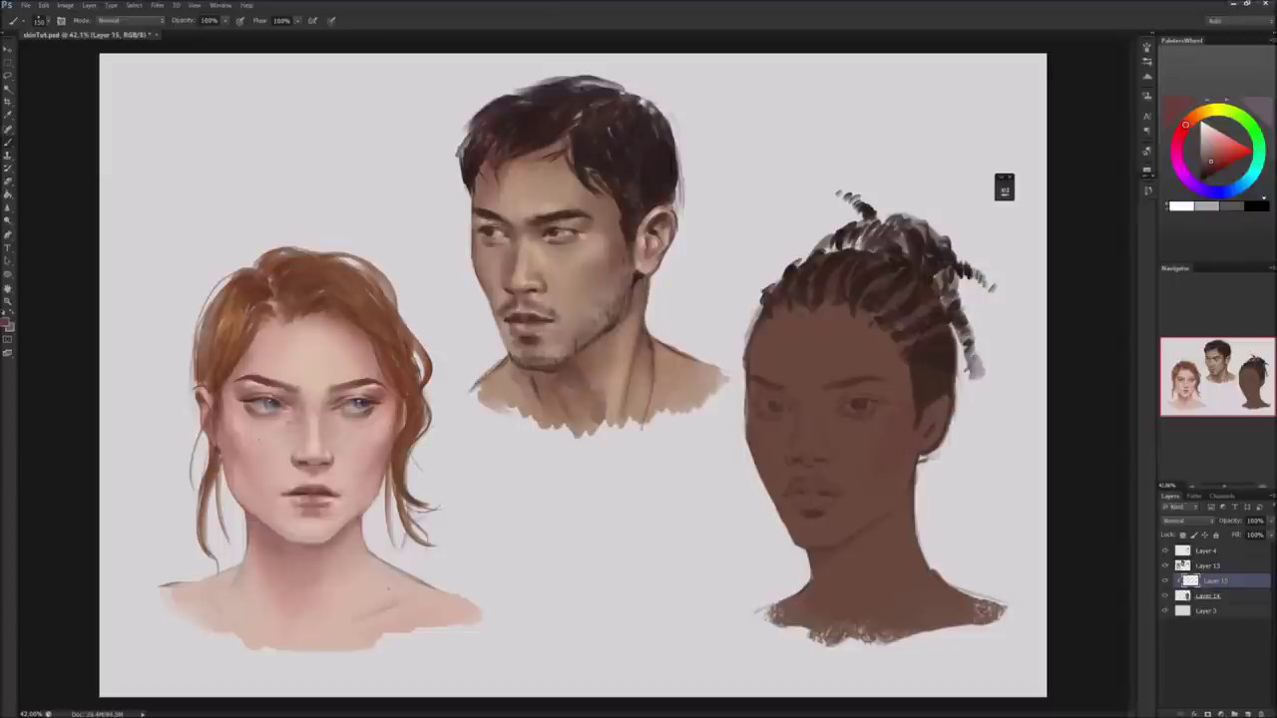
pyautogui.click(1207, 153)
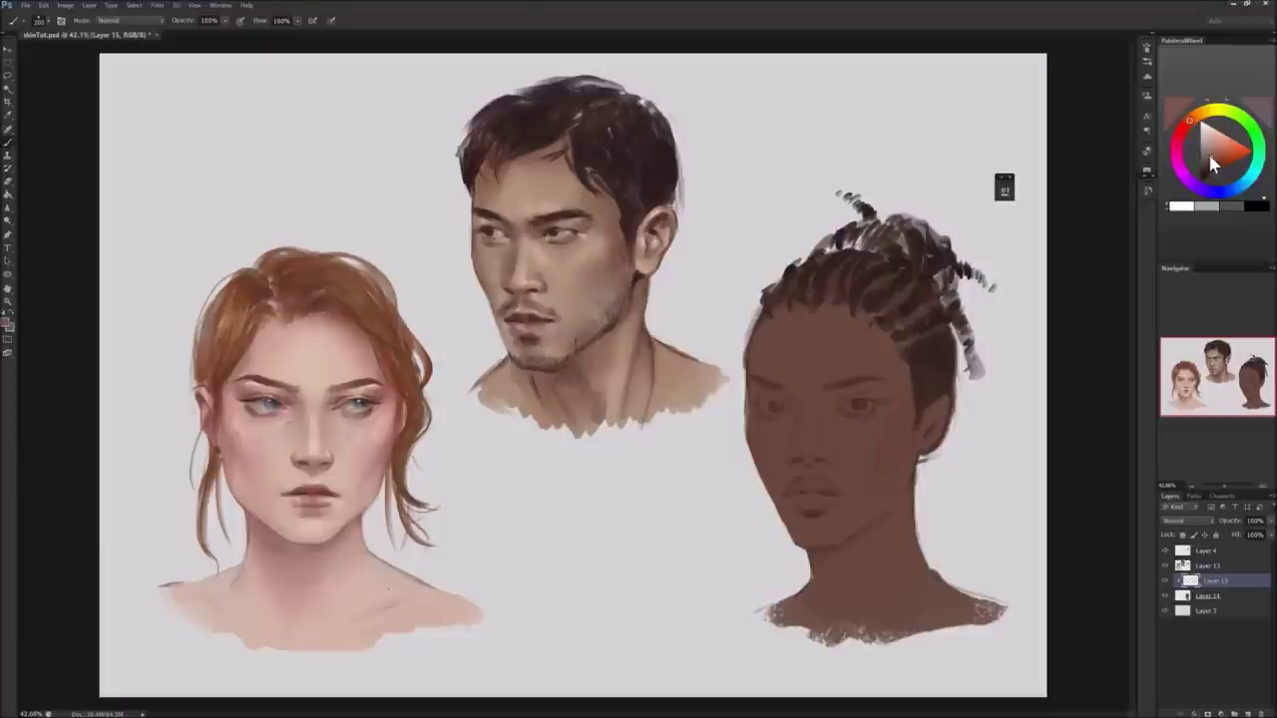
pyautogui.click(1192, 118)
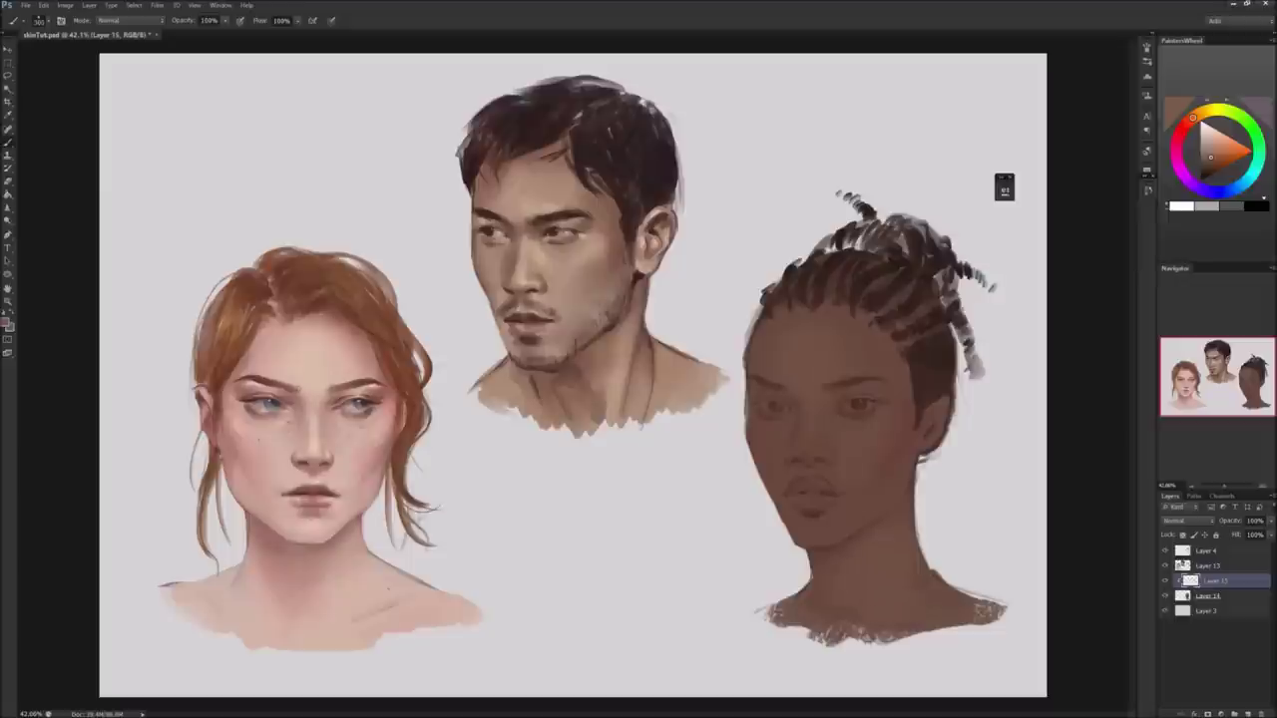
pyautogui.click(1210, 161)
pyautogui.moveTo(926, 457); pyautogui.dragTo(918, 494)
pyautogui.moveTo(942, 451); pyautogui.dragTo(929, 514)
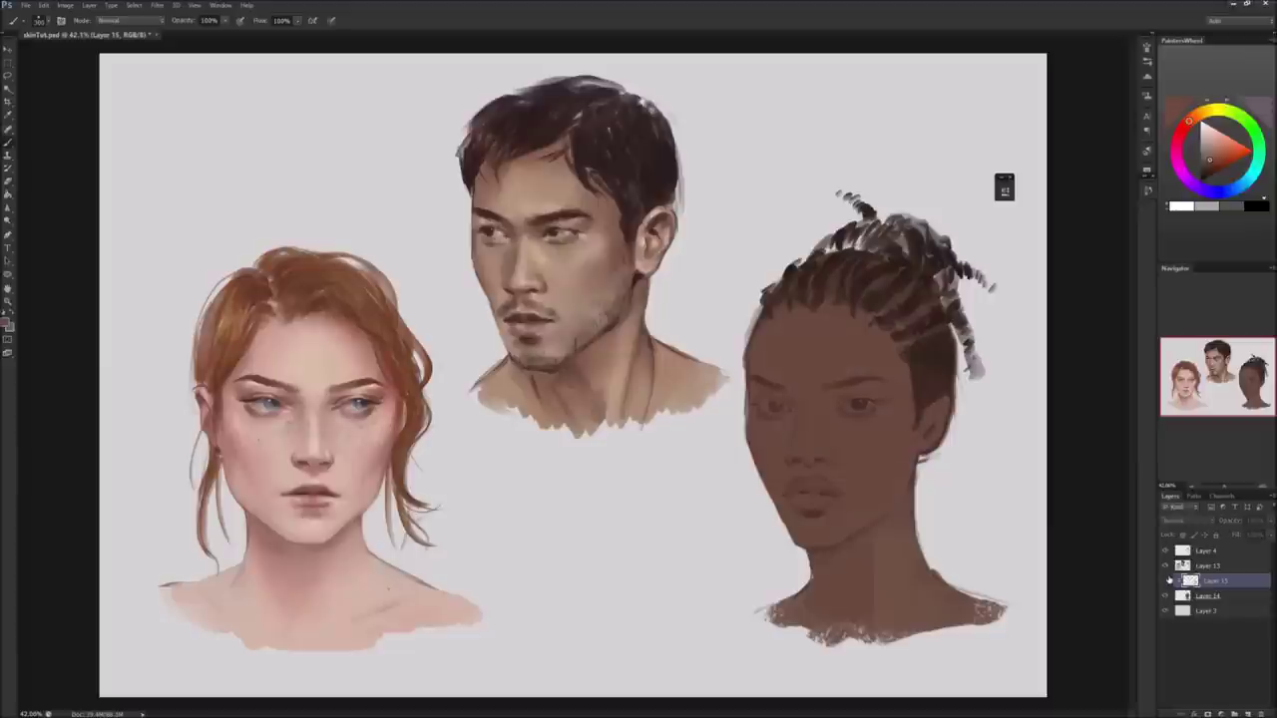
pyautogui.rightClick(1222, 582)
# Merge Layer 15 down, darken the skin with Lightness -10, and add a clipped new layer.
pyautogui.click(998, 397)
pyautogui.hotkey('ctrl', 'u')
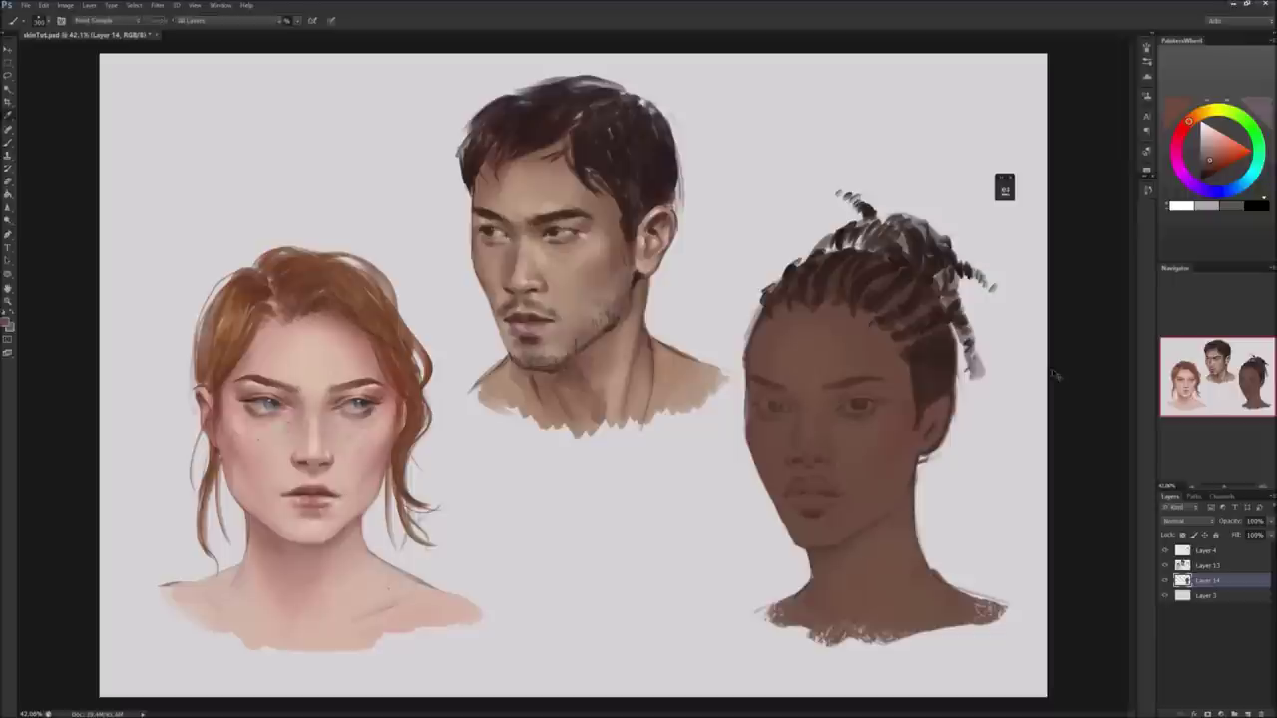
pyautogui.moveTo(485, 322); pyautogui.dragTo(483, 297)
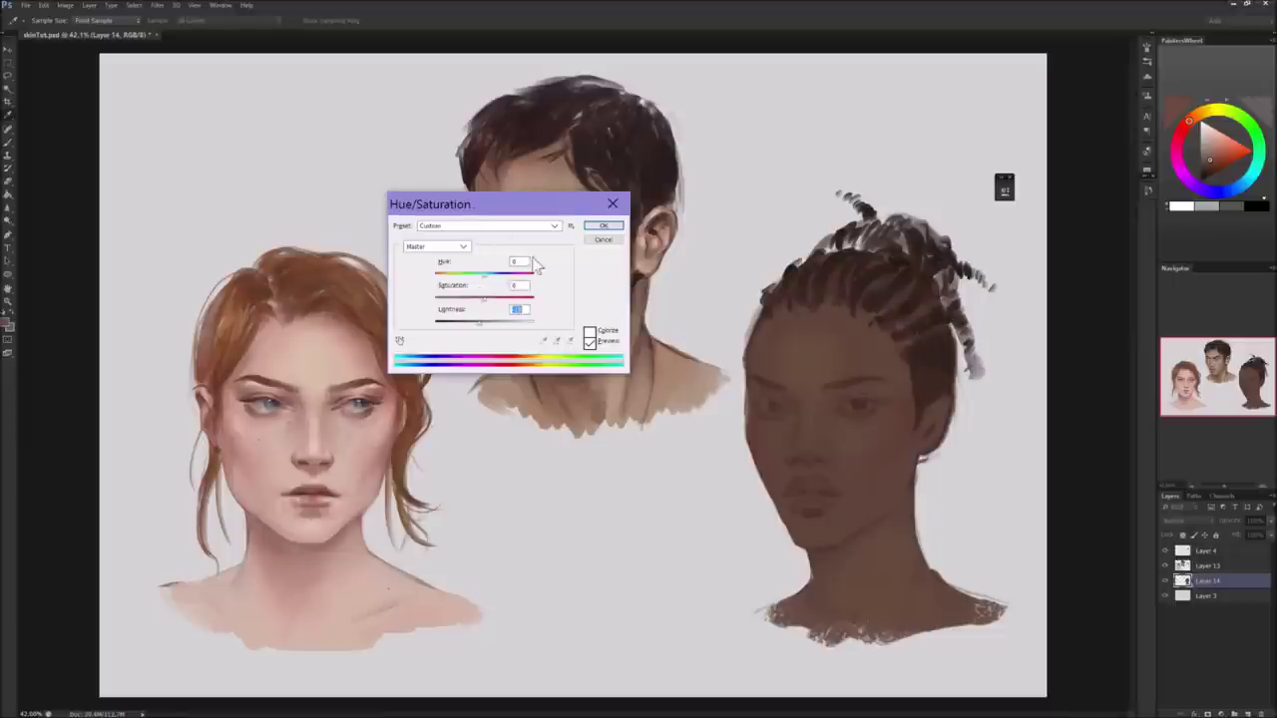
pyautogui.moveTo(485, 274); pyautogui.dragTo(482, 274)
pyautogui.click(482, 274)
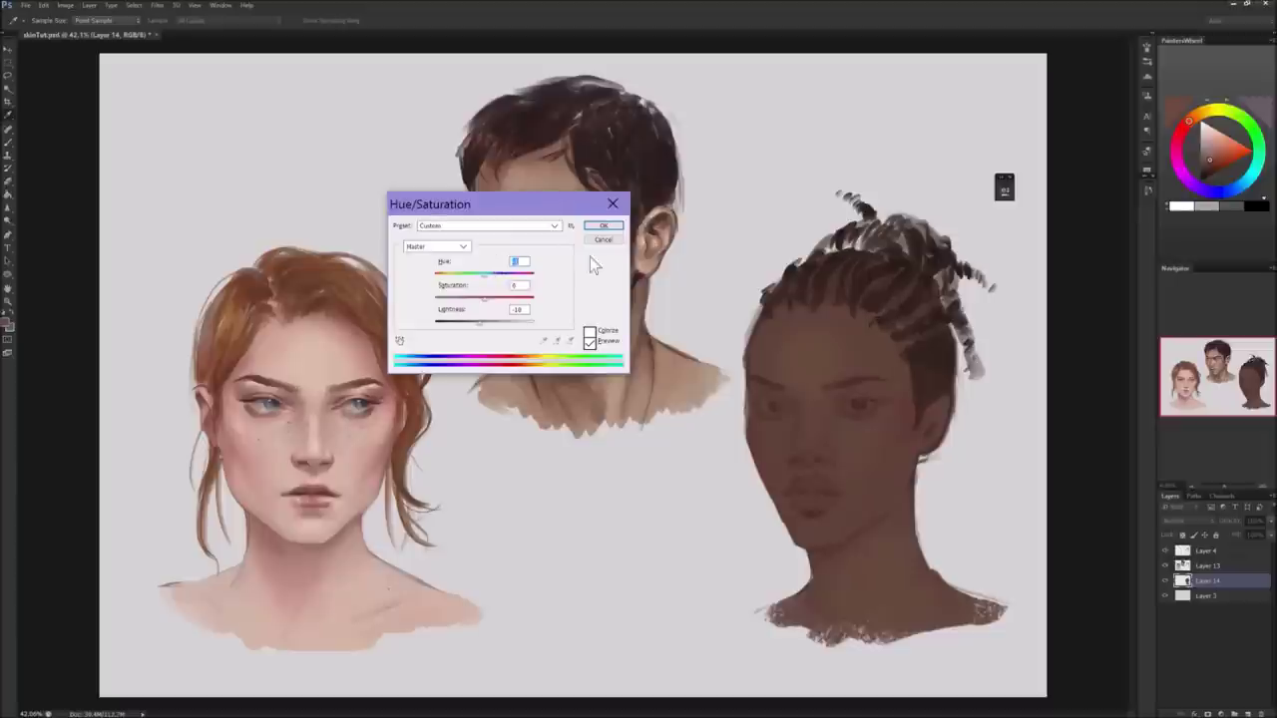
pyautogui.click(603, 226)
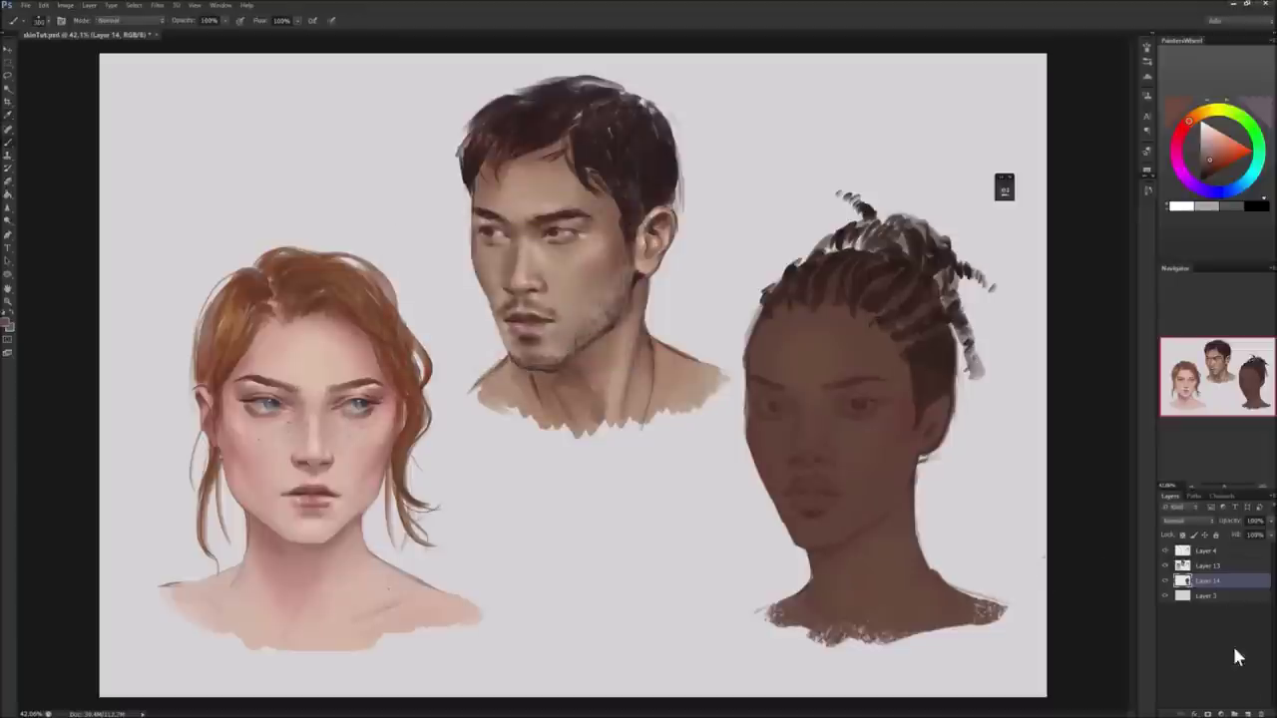
pyautogui.click(1250, 713)
pyautogui.keyDown('alt'); pyautogui.click(1236, 588); pyautogui.keyUp('alt')
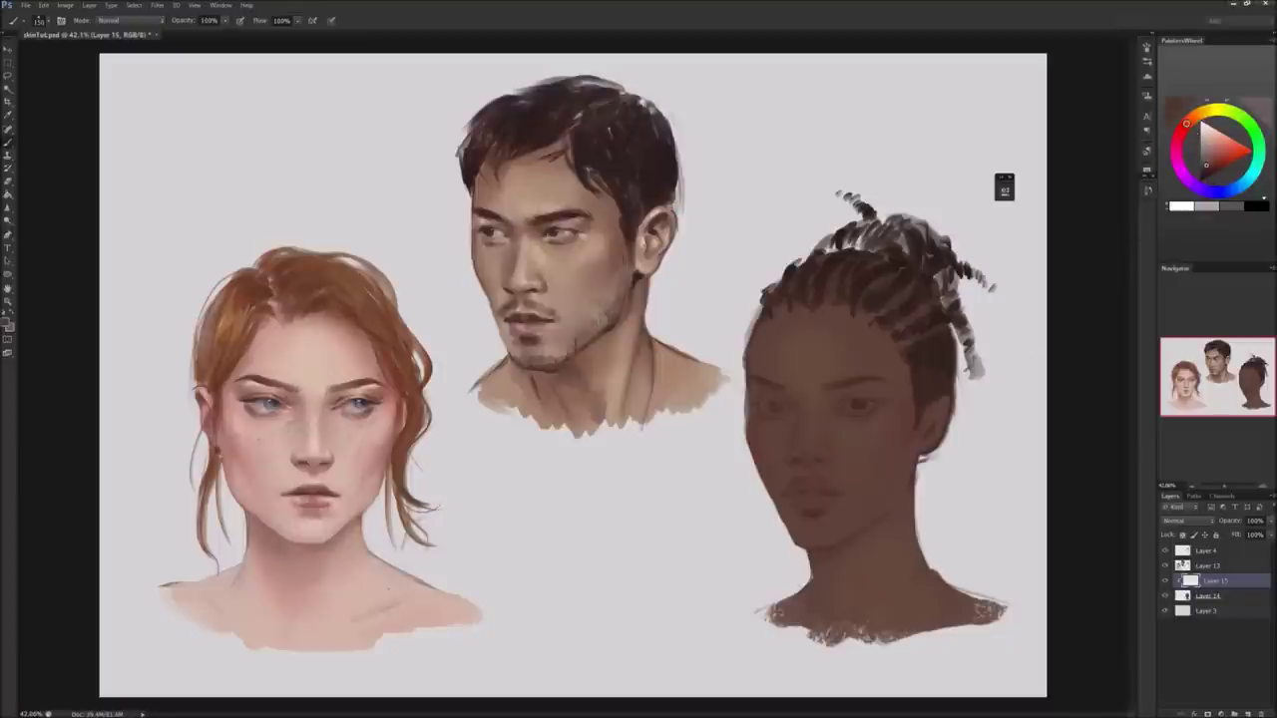
# Try a neck shading stroke and compare it undone and restored.
pyautogui.moveTo(824, 533); pyautogui.dragTo(882, 573)
pyautogui.hotkey('ctrl', 'z')
pyautogui.hotkey('ctrl', 'z')
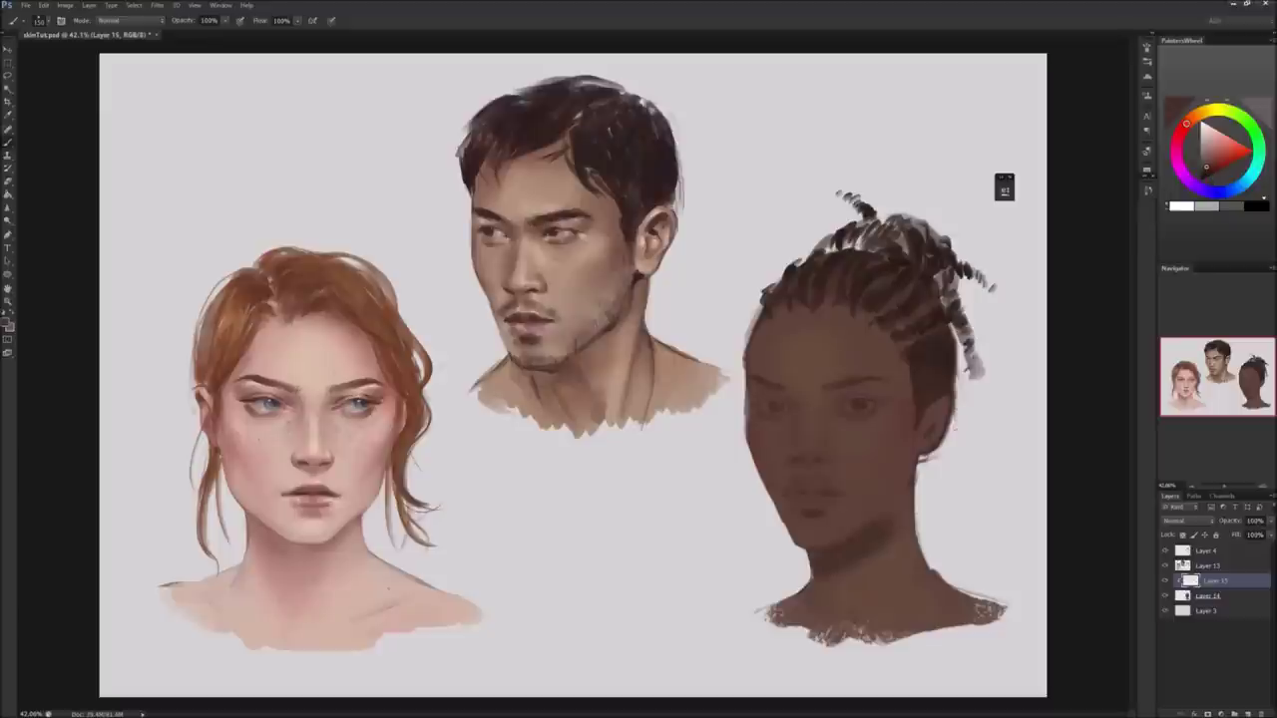
pyautogui.hotkey('ctrl', 'z')
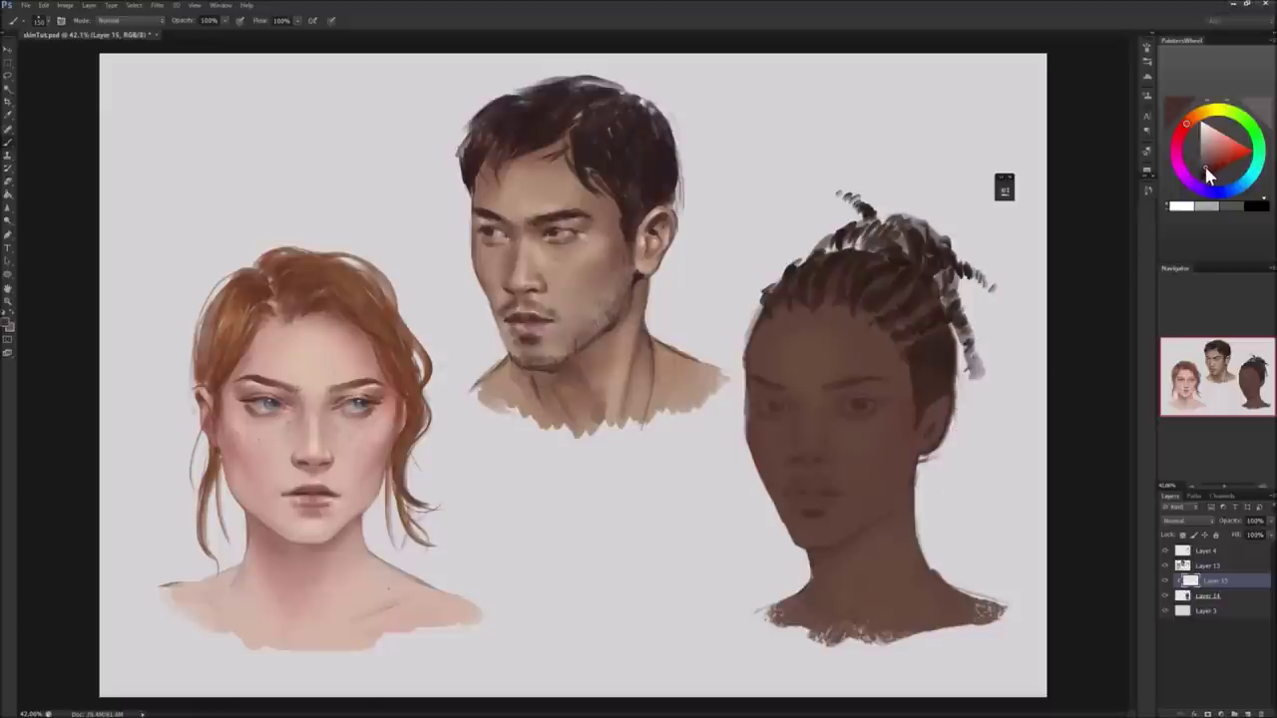
pyautogui.hotkey('ctrl', 'z')
pyautogui.hotkey('ctrl', 'z')
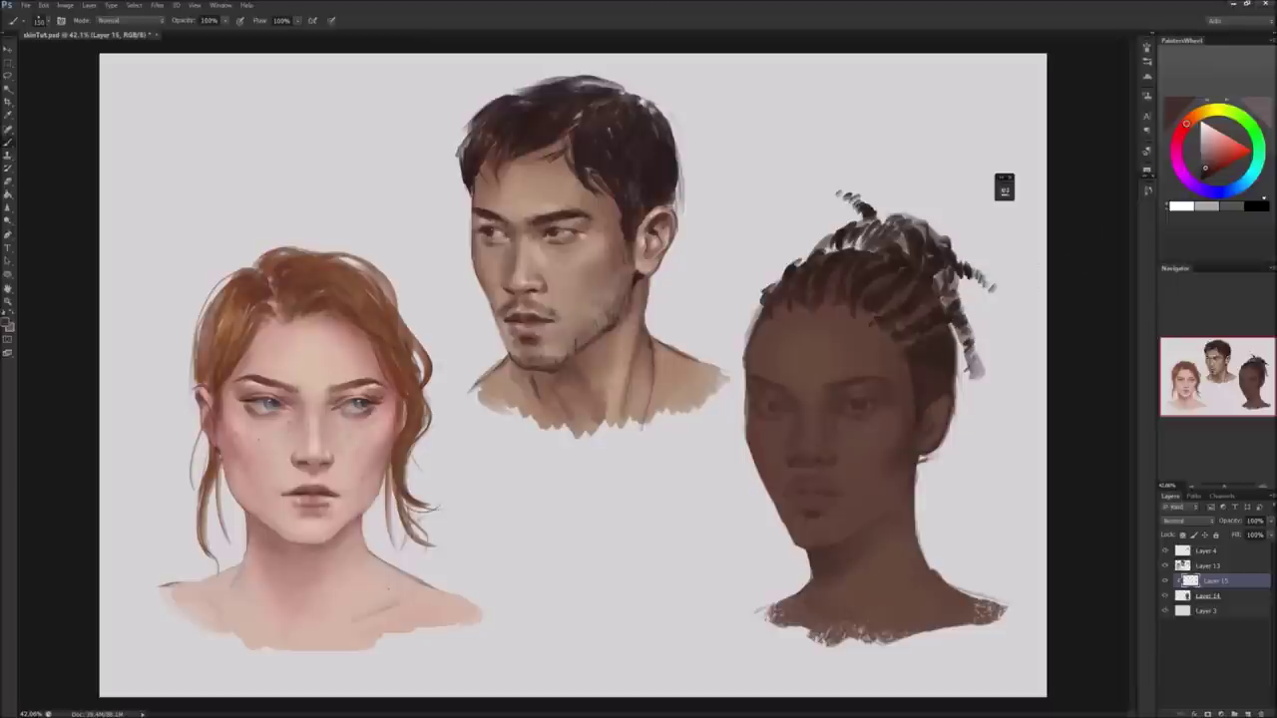
# Sample cheek and jaw skin tones, resize the brush, and darken the right woman's lips.
pyautogui.keyDown('alt'); pyautogui.click(899, 464); pyautogui.keyUp('alt')
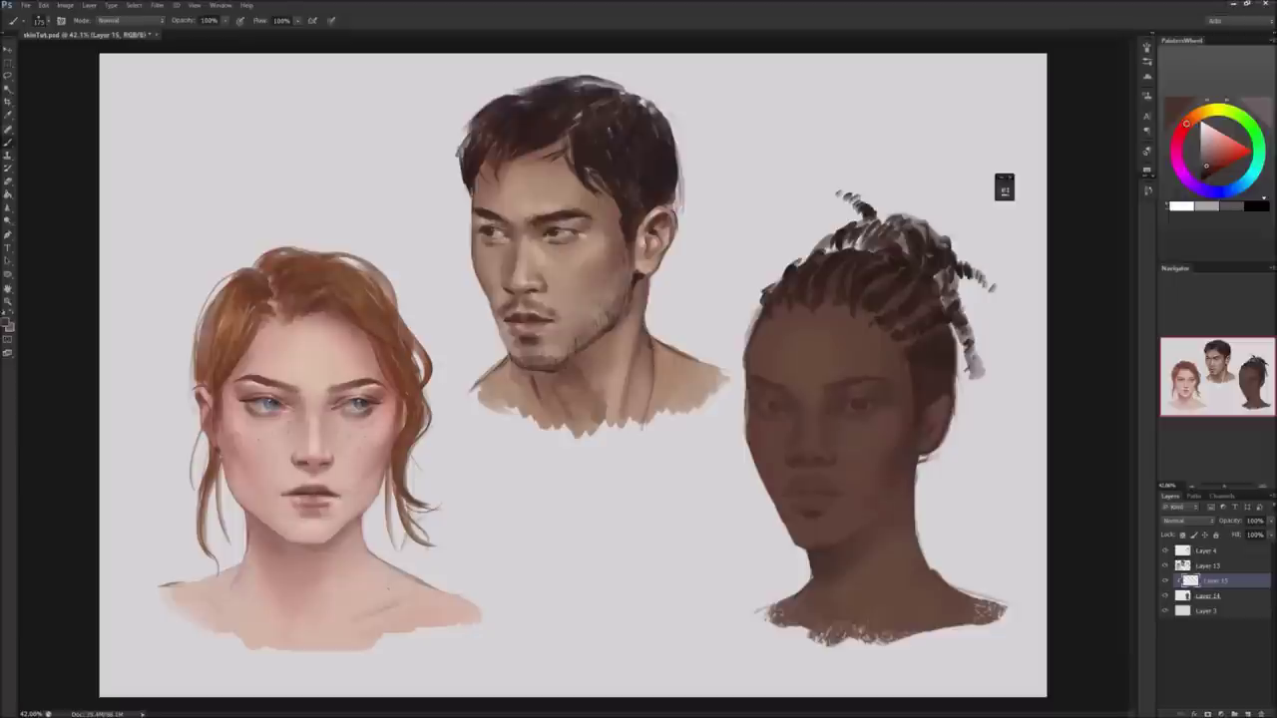
pyautogui.keyDown('alt'); pyautogui.click(864, 476); pyautogui.keyUp('alt')
pyautogui.press('[')
pyautogui.press('[')
pyautogui.press('[')
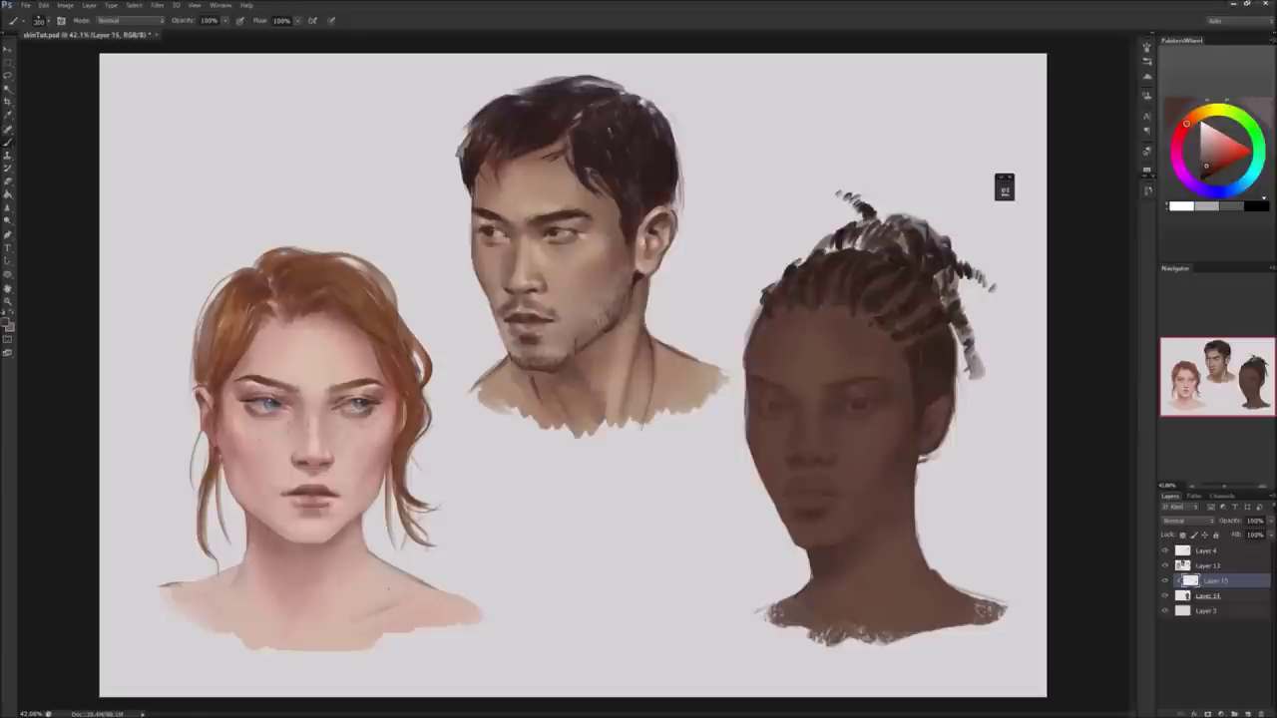
pyautogui.keyDown('alt'); pyautogui.click(894, 435); pyautogui.keyUp('alt')
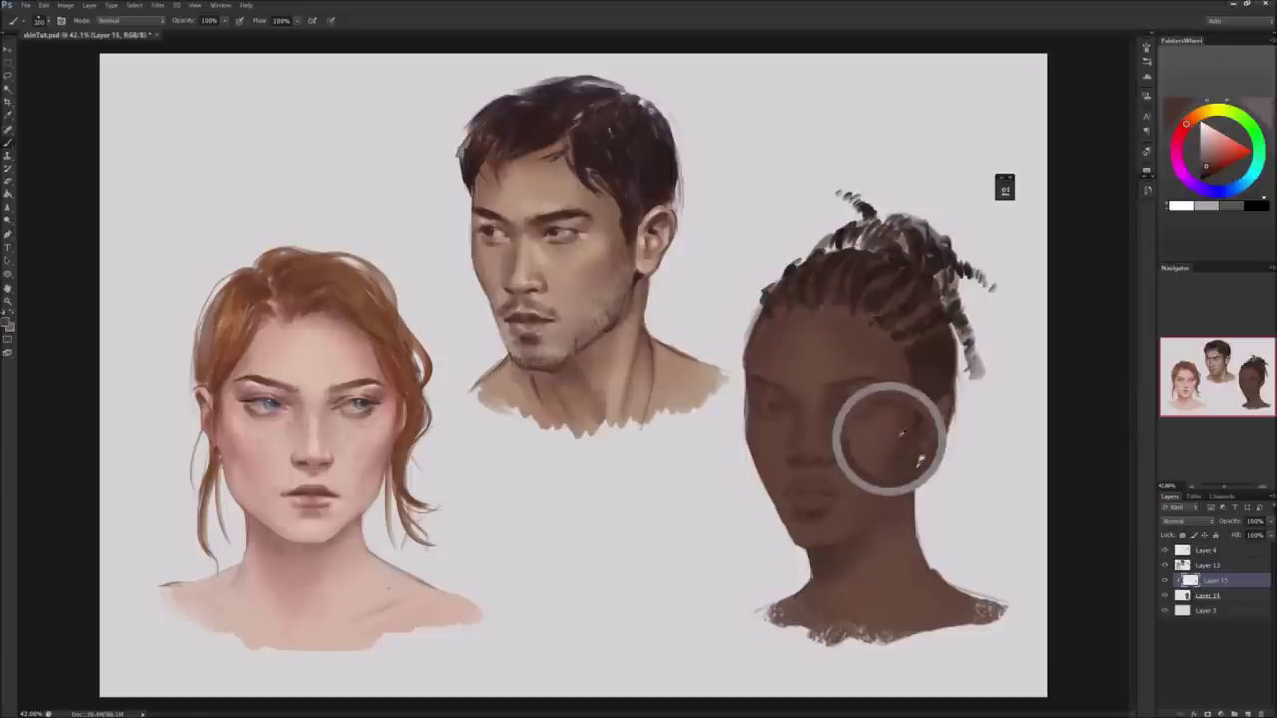
pyautogui.keyDown('alt'); pyautogui.click(906, 456); pyautogui.keyUp('alt')
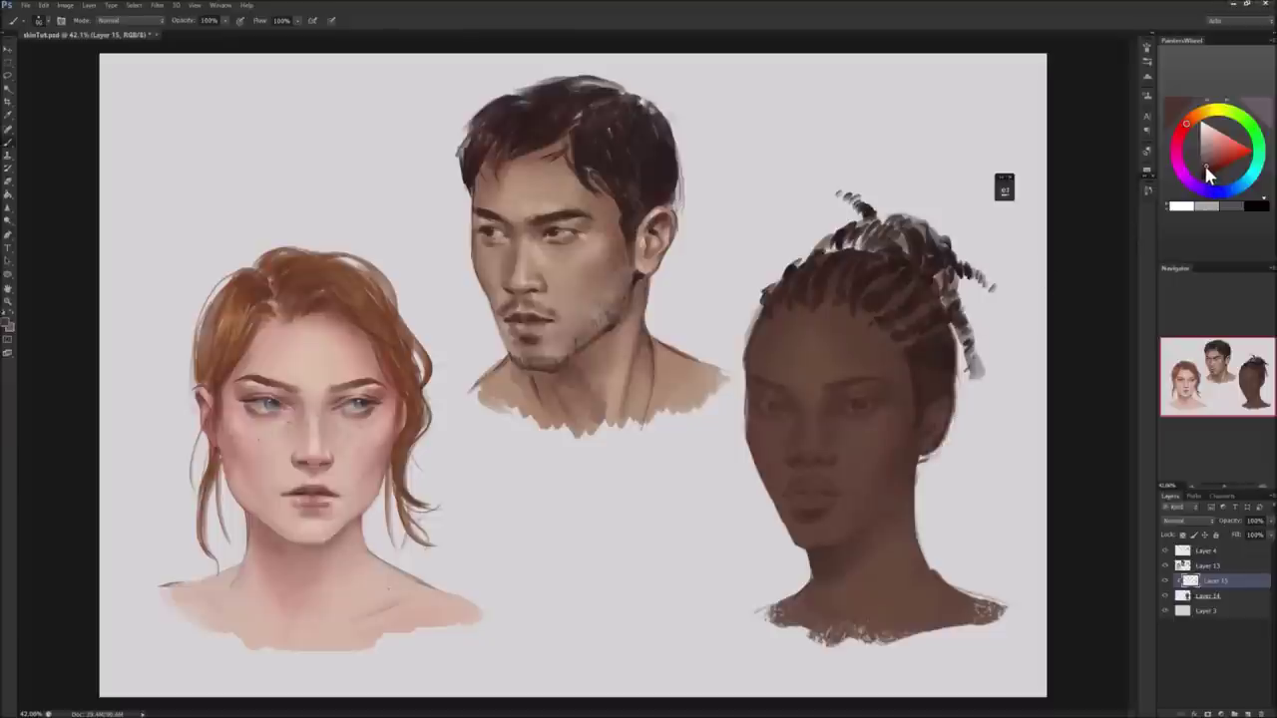
pyautogui.moveTo(1184, 139); pyautogui.dragTo(1182, 130)
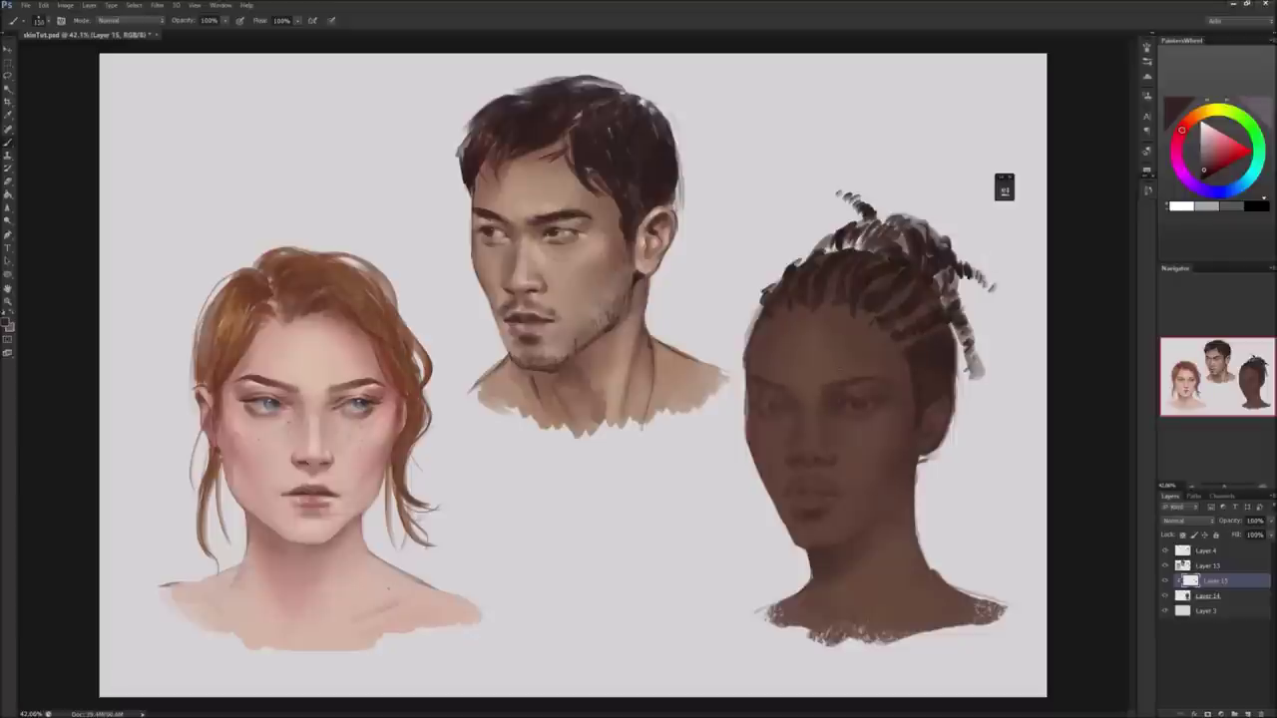
pyautogui.press('[')
pyautogui.press(']')
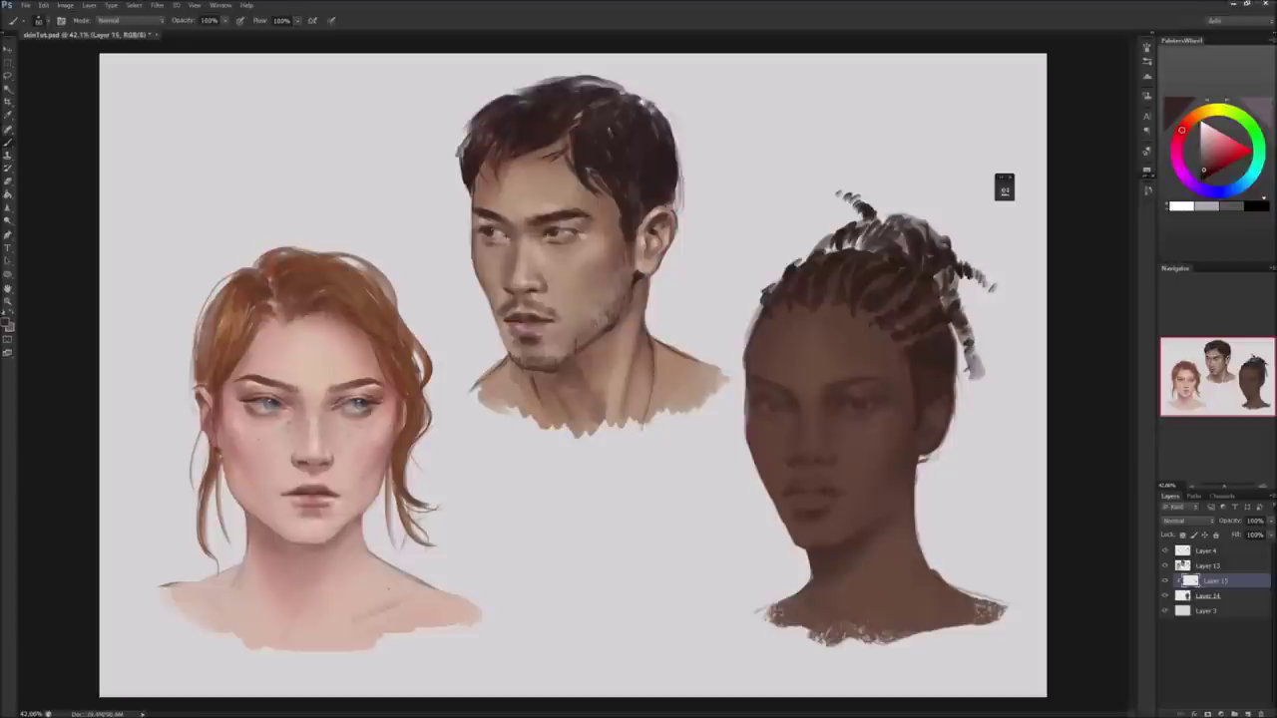
pyautogui.moveTo(798, 487); pyautogui.dragTo(832, 486)
# Pick a lighter tone and add a small light touch to one eye.
pyautogui.click(1205, 172)
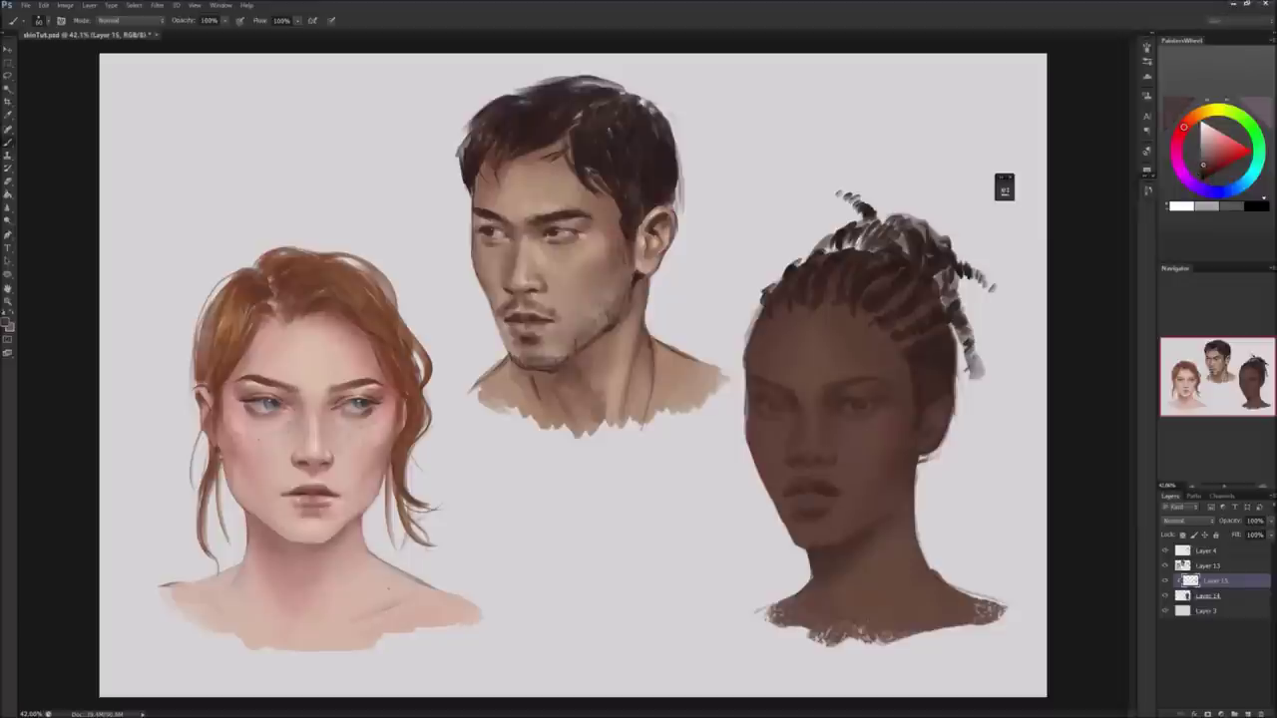
pyautogui.click(1204, 162)
pyautogui.keyDown('alt'); pyautogui.click(851, 401); pyautogui.keyUp('alt')
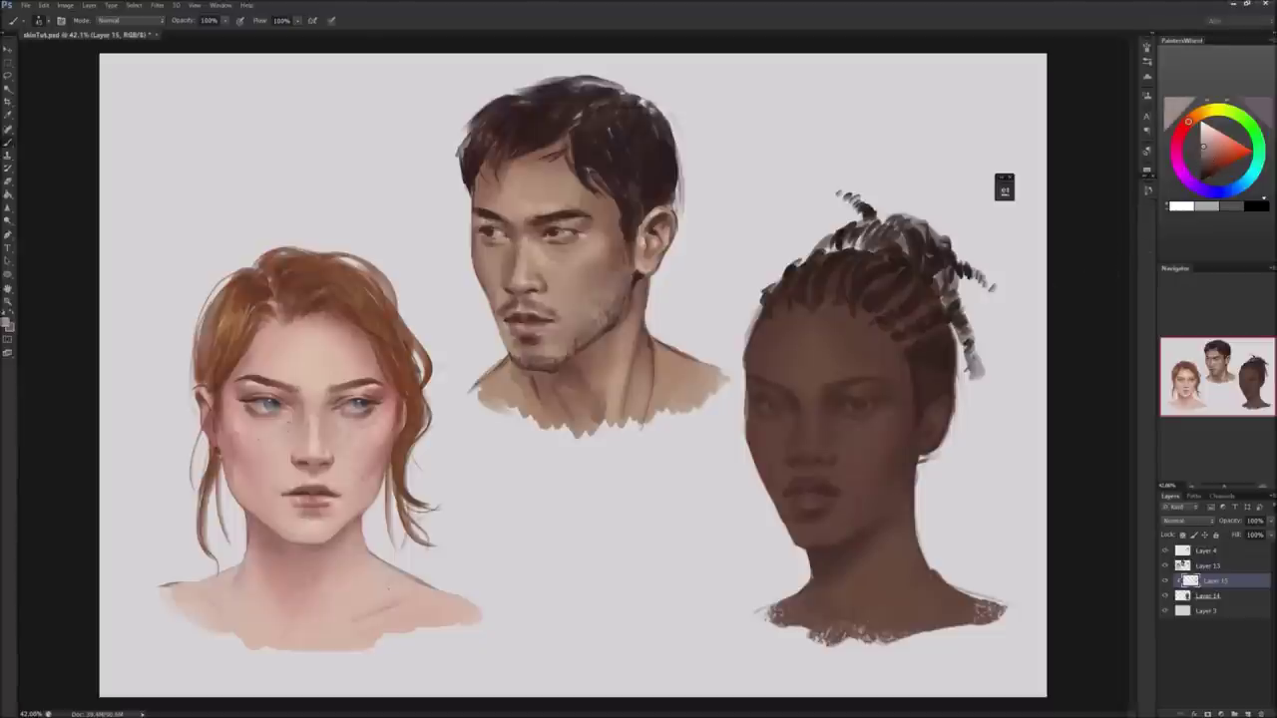
pyautogui.click(848, 404)
# Dab catchlights into both eyes and slightly darken the left eye area.
pyautogui.click(848, 407)
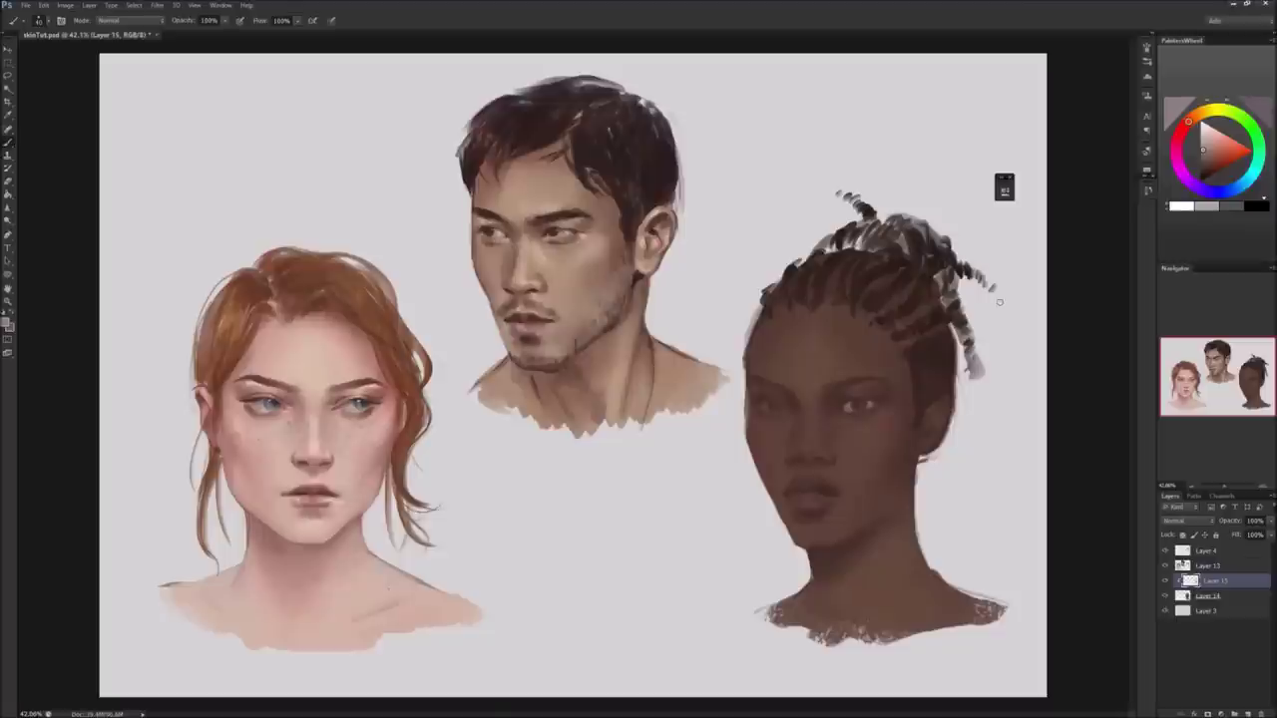
pyautogui.click(765, 408)
pyautogui.keyDown('alt'); pyautogui.click(876, 403); pyautogui.keyUp('alt')
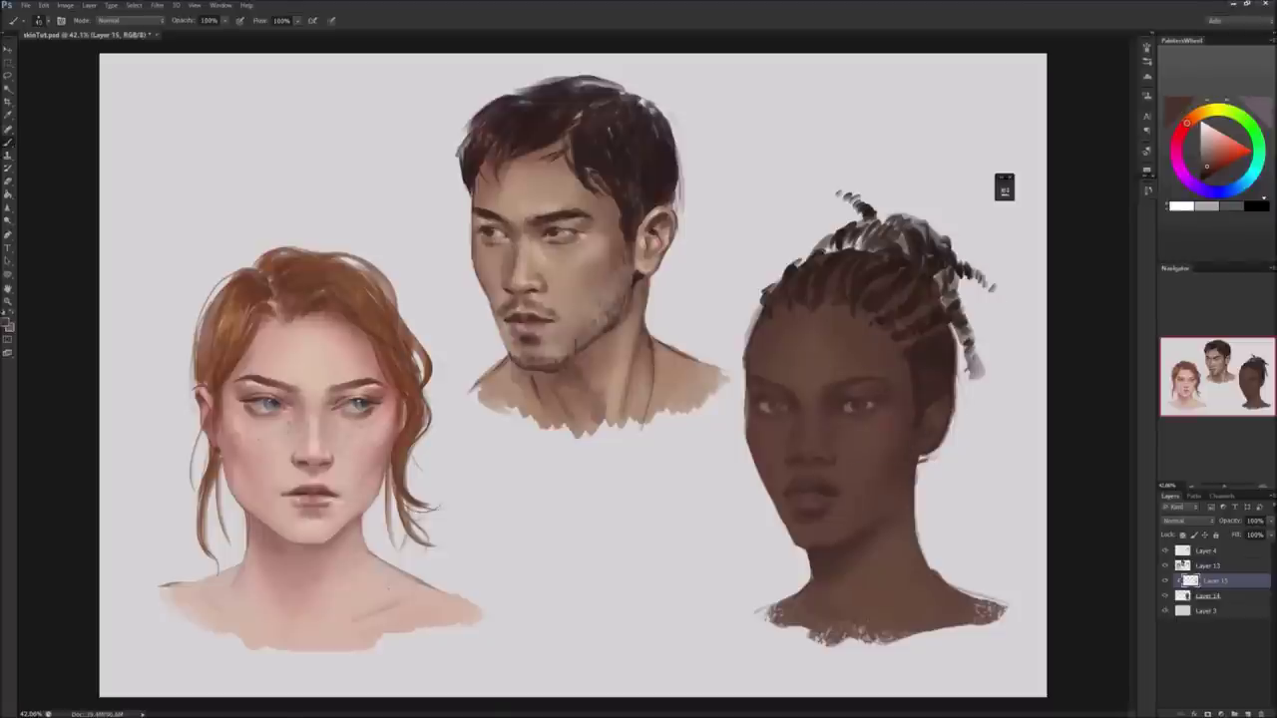
pyautogui.click(860, 401)
pyautogui.keyDown('alt'); pyautogui.click(859, 400); pyautogui.keyUp('alt')
pyautogui.moveTo(765, 408); pyautogui.dragTo(782, 406)
pyautogui.keyDown('alt'); pyautogui.click(836, 490); pyautogui.keyUp('alt')
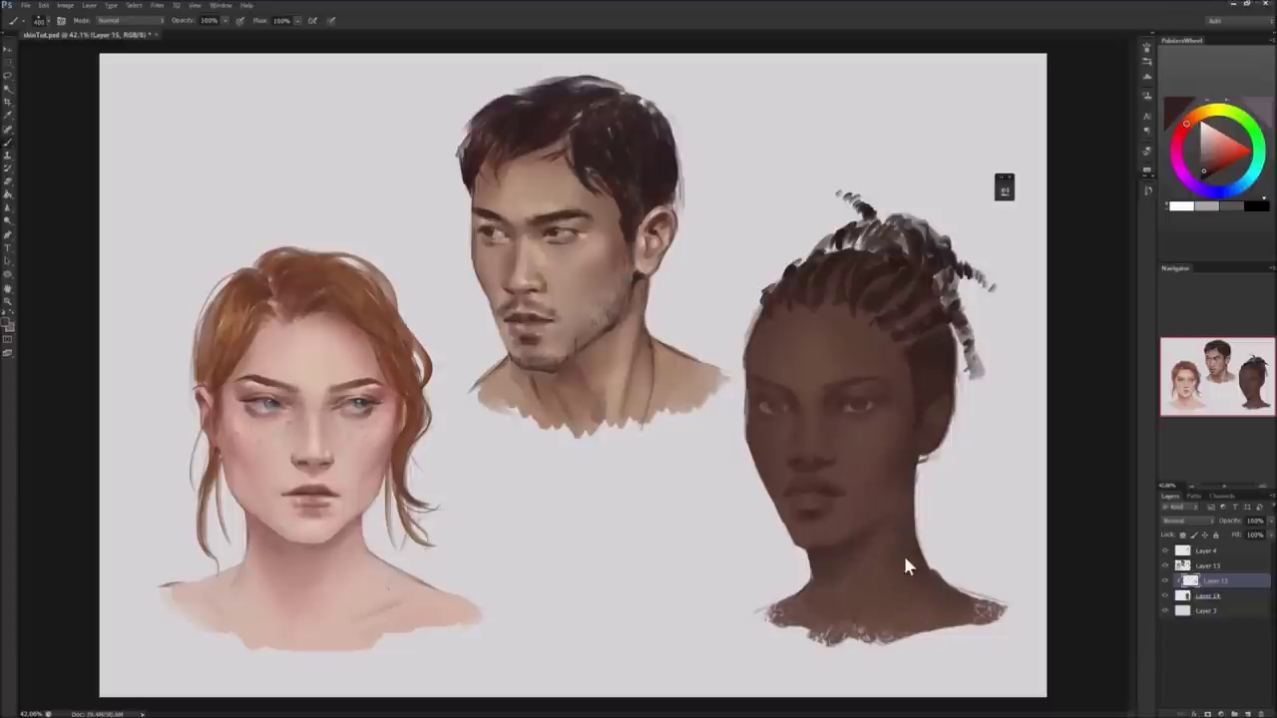
# Toggle Layer 15's visibility to compare, then add a new empty layer above it.
pyautogui.click(1166, 580)
pyautogui.click(1165, 581)
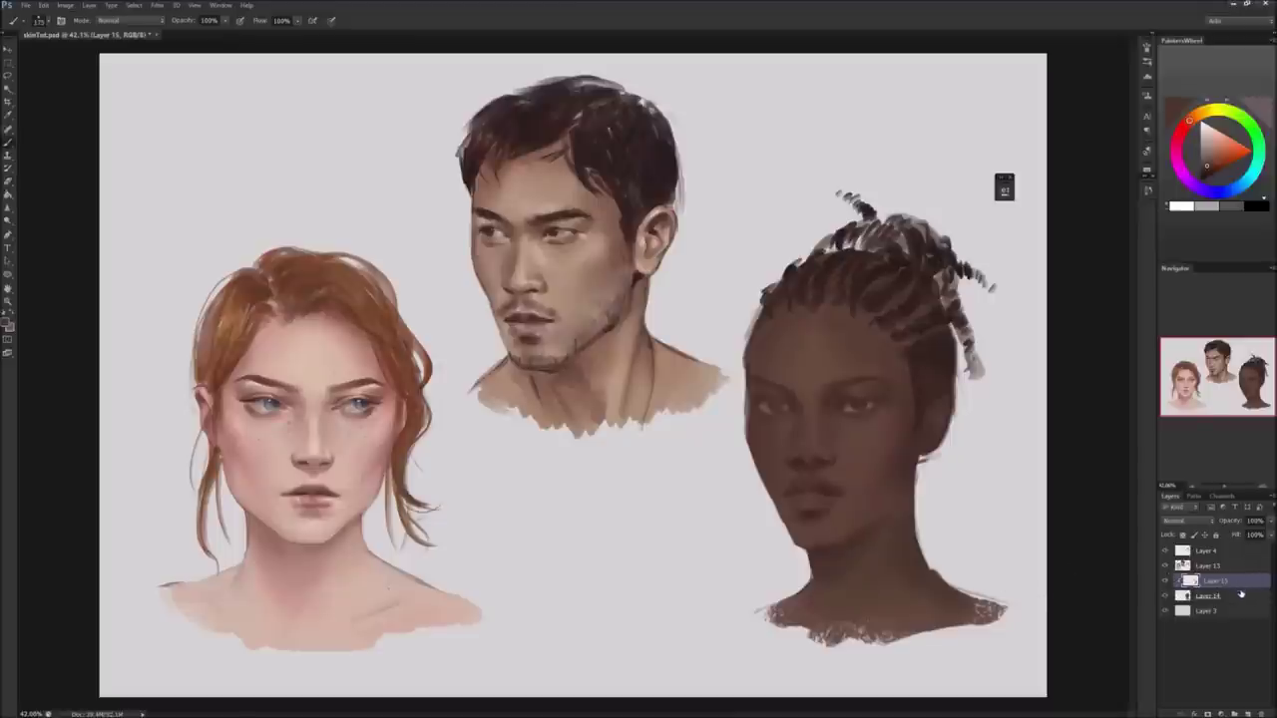
pyautogui.click(1249, 713)
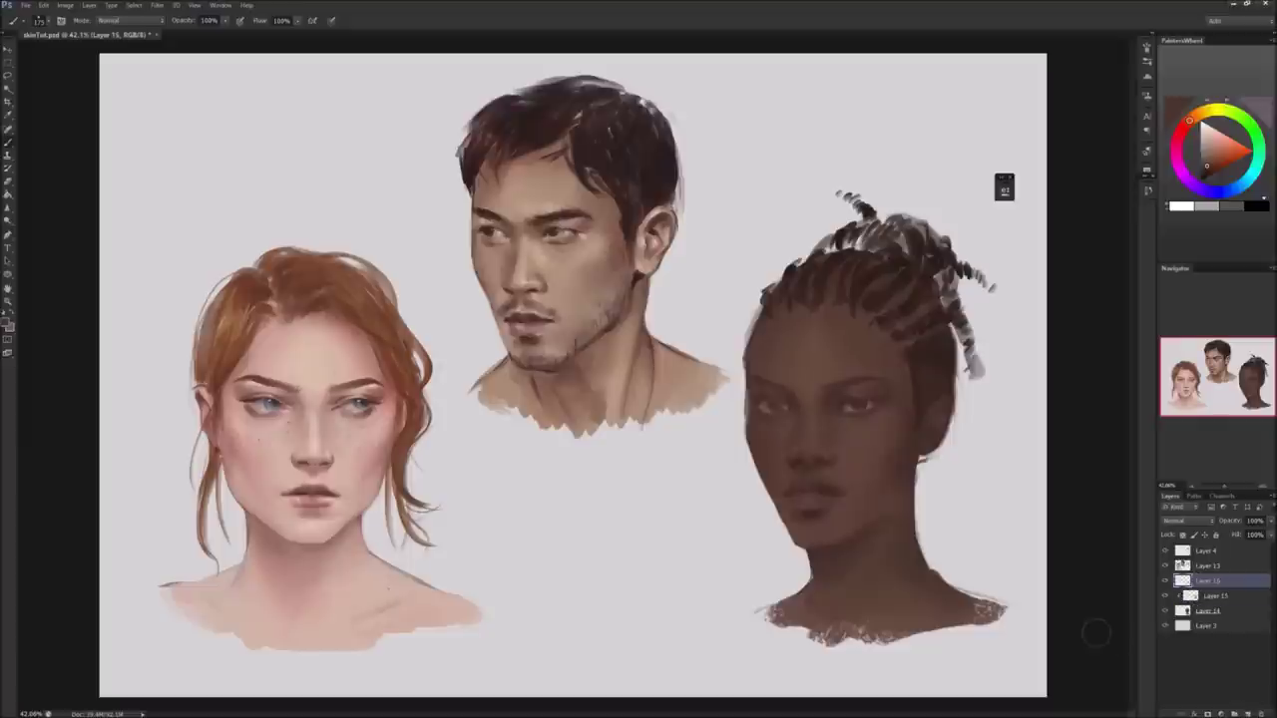
# Paint a warm highlight stroke on the cheek, then undo it.
pyautogui.click(1212, 150)
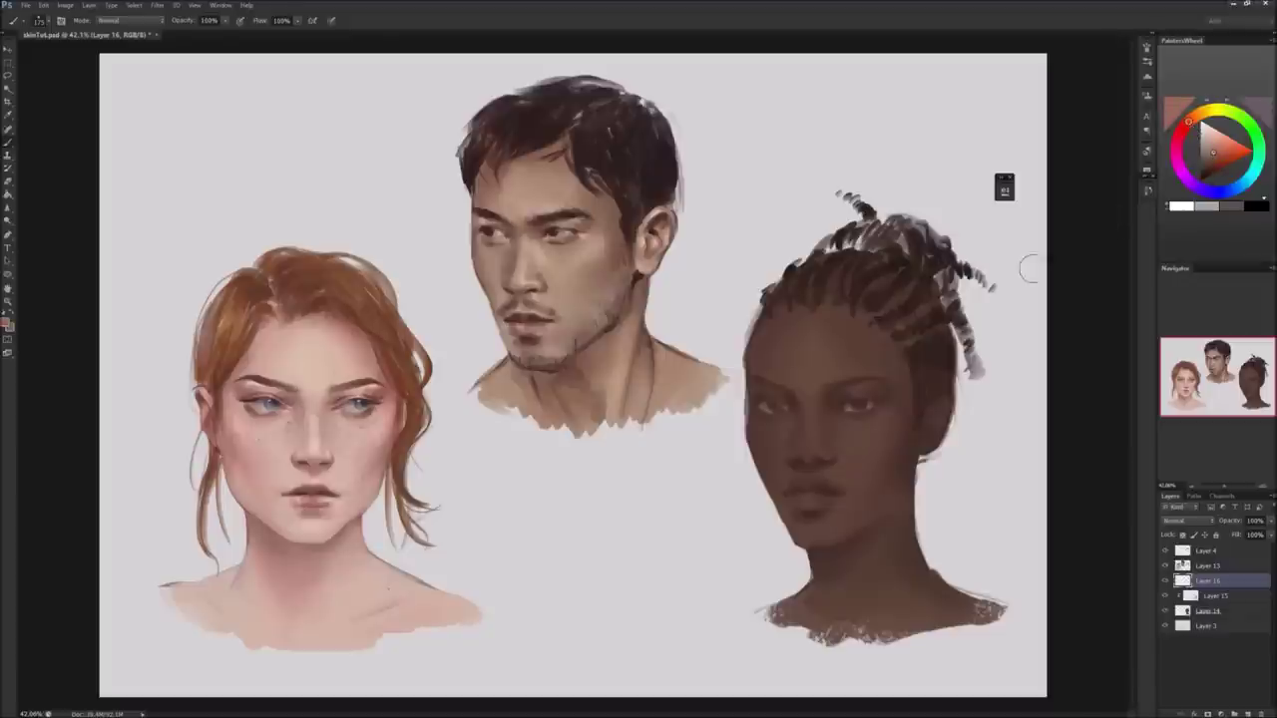
pyautogui.keyDown('alt'); pyautogui.click(878, 436); pyautogui.keyUp('alt')
pyautogui.click(1182, 127)
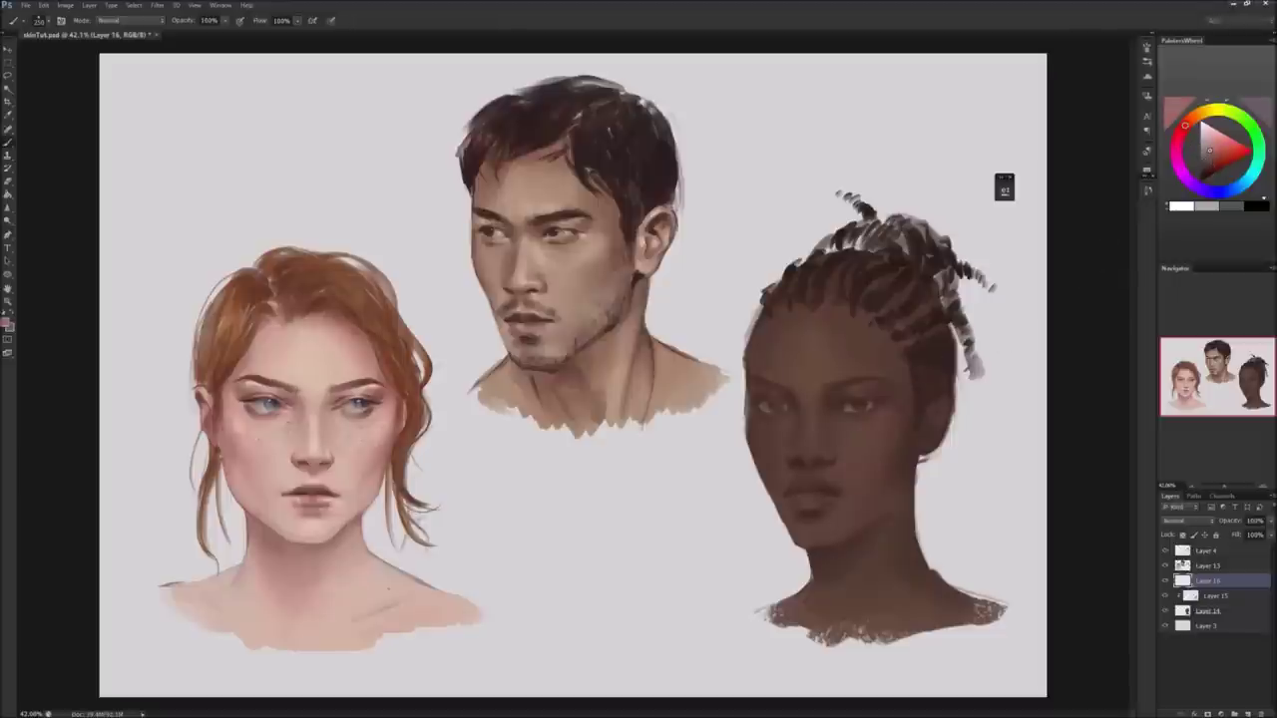
pyautogui.moveTo(856, 424); pyautogui.dragTo(883, 471)
pyautogui.hotkey('ctrl', 'z')
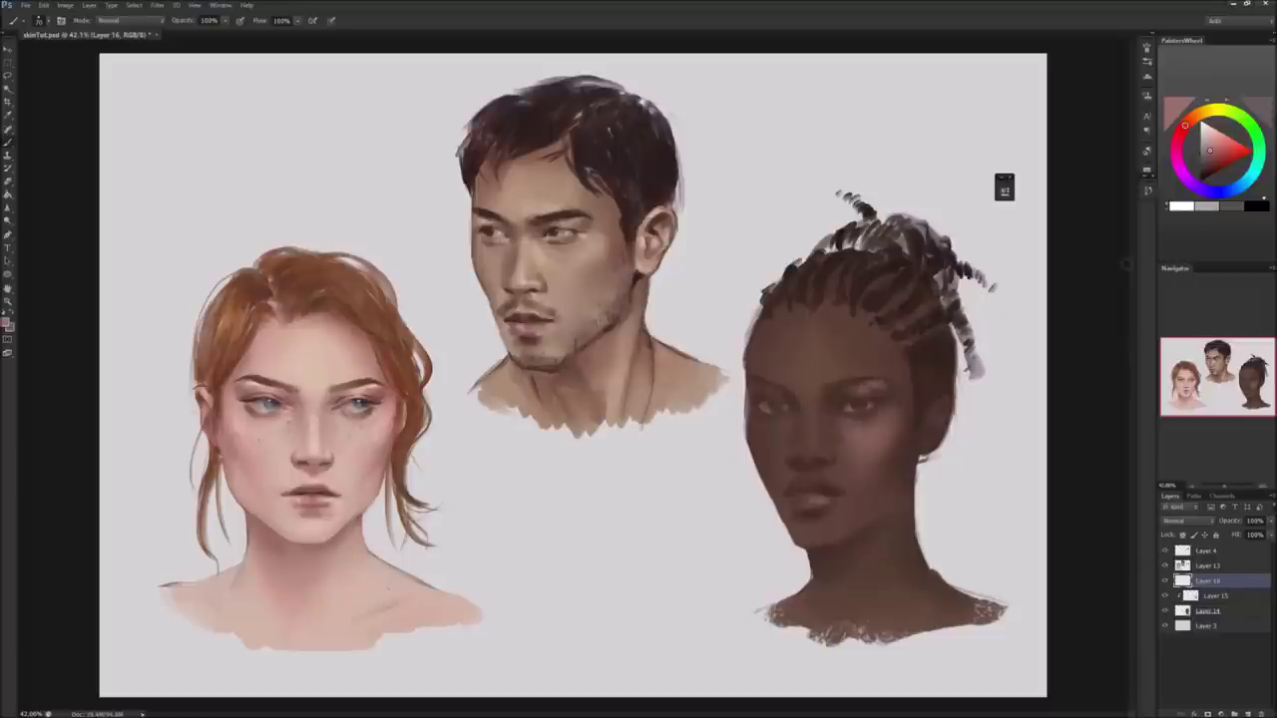
# Enlarge the brush to 100 for a faint forehead highlight, then add a dark touch in the braids.
pyautogui.press(']')
pyautogui.press(']')
pyautogui.press(']')
pyautogui.moveTo(826, 377)
pyautogui.mouseDown()
pyautogui.moveTo(854, 349)
pyautogui.moveTo(872, 374)
pyautogui.mouseUp()
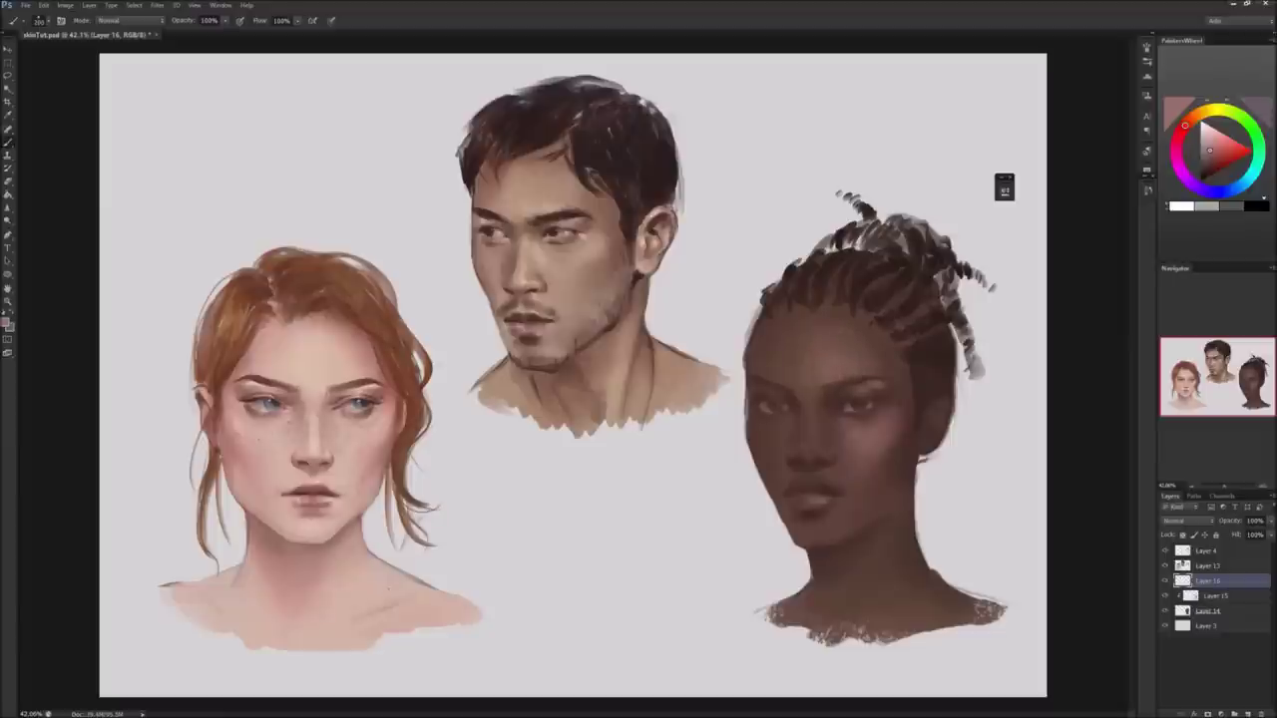
pyautogui.press('[')
pyautogui.press('[')
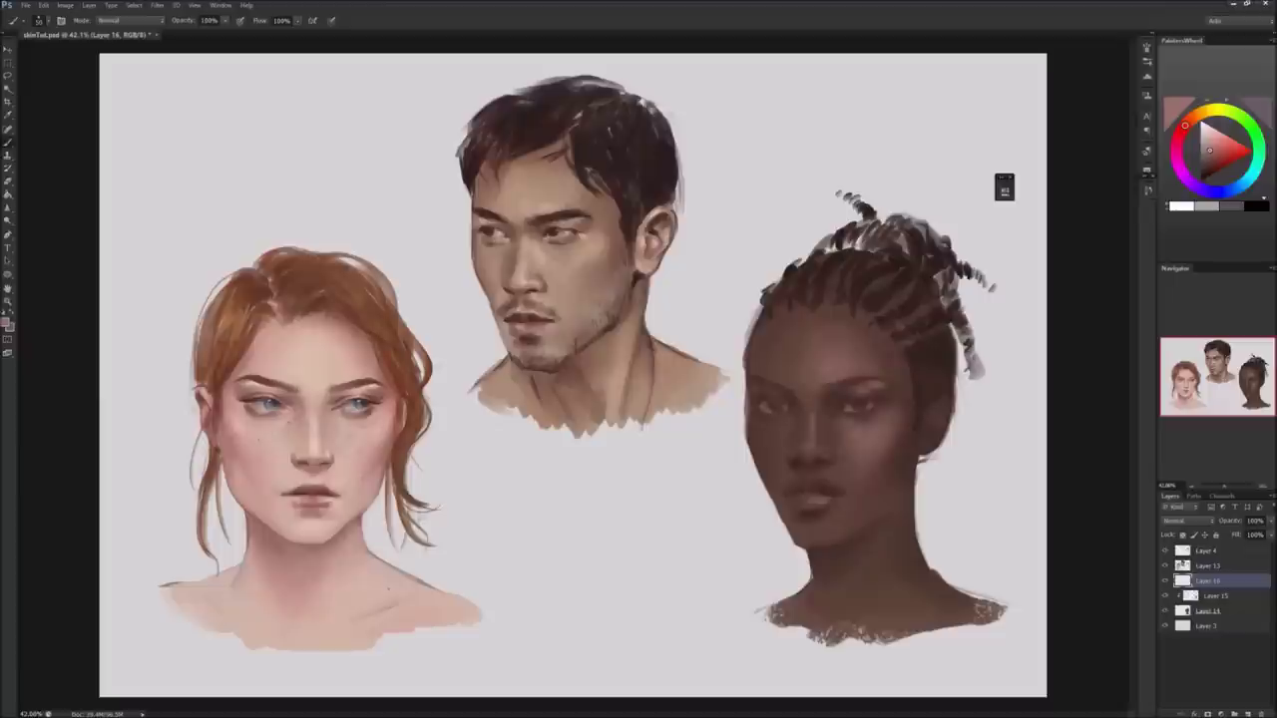
pyautogui.moveTo(960, 280); pyautogui.dragTo(972, 284)
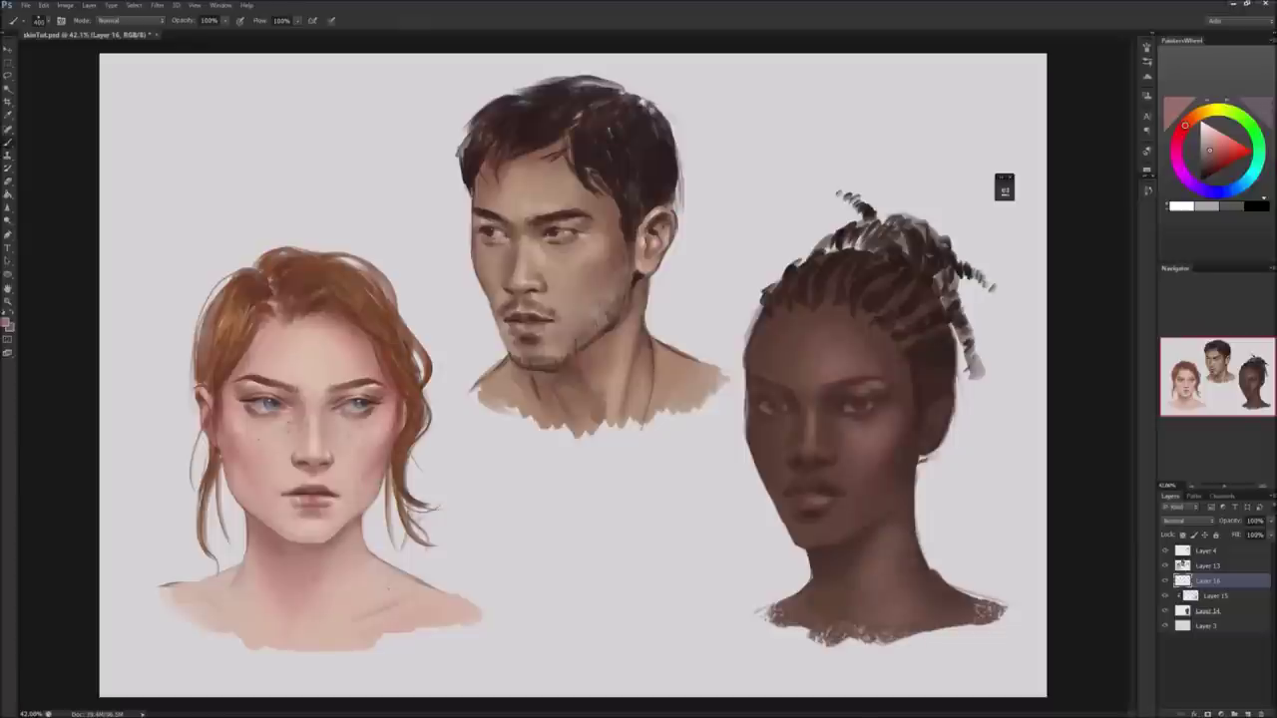
pyautogui.press('[')
pyautogui.press('[')
pyautogui.press('[')
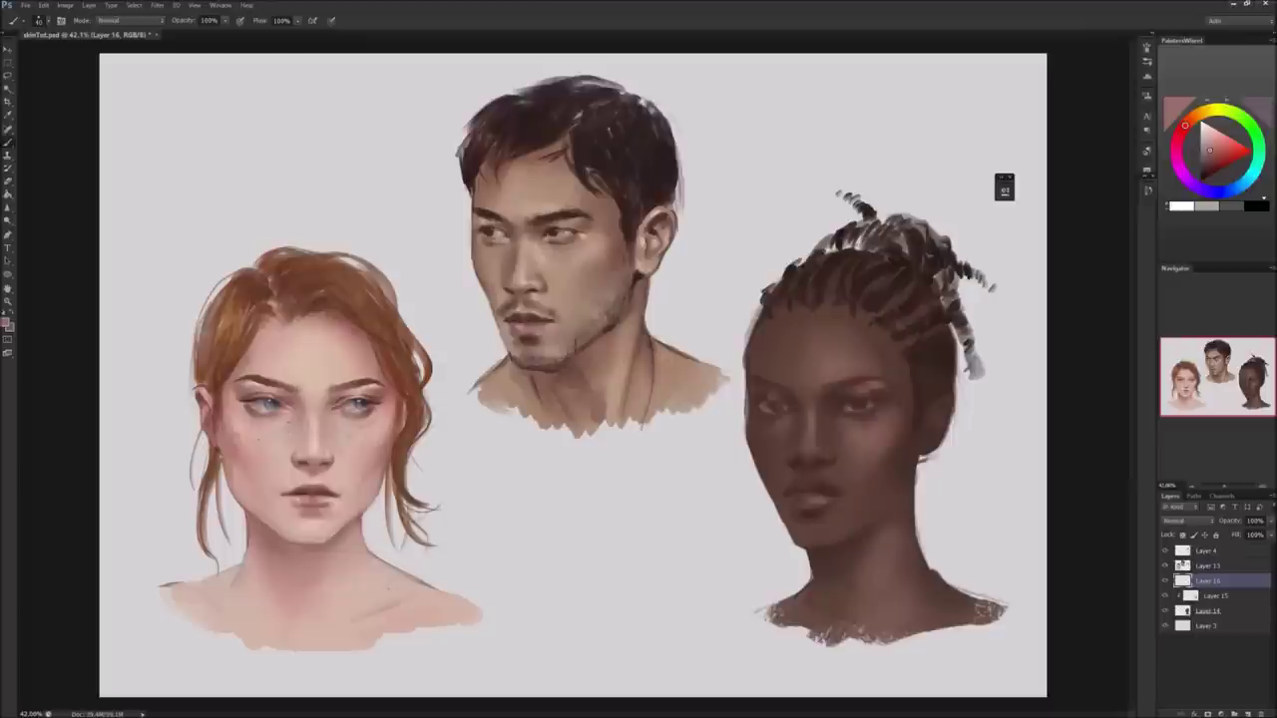
# Load the Chalk 60 brush preset and create a new highlight layer.
pyautogui.rightClick(1005, 188)
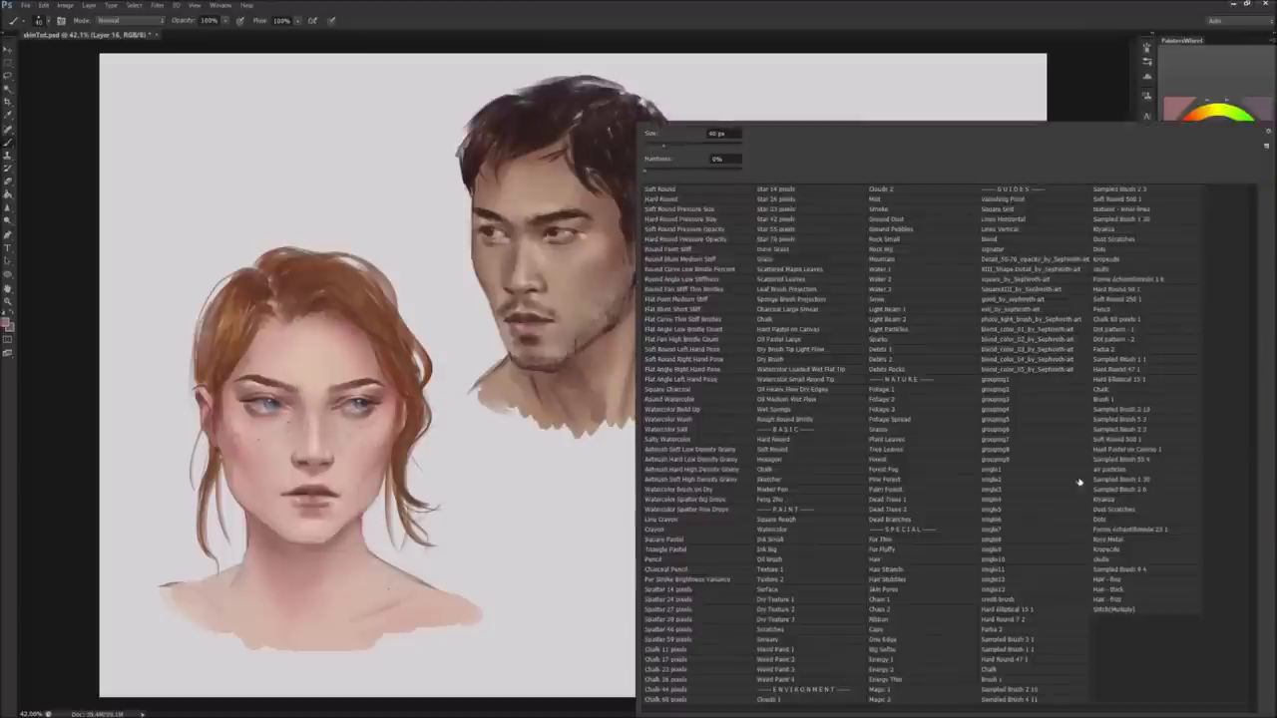
pyautogui.doubleClick(1129, 320)
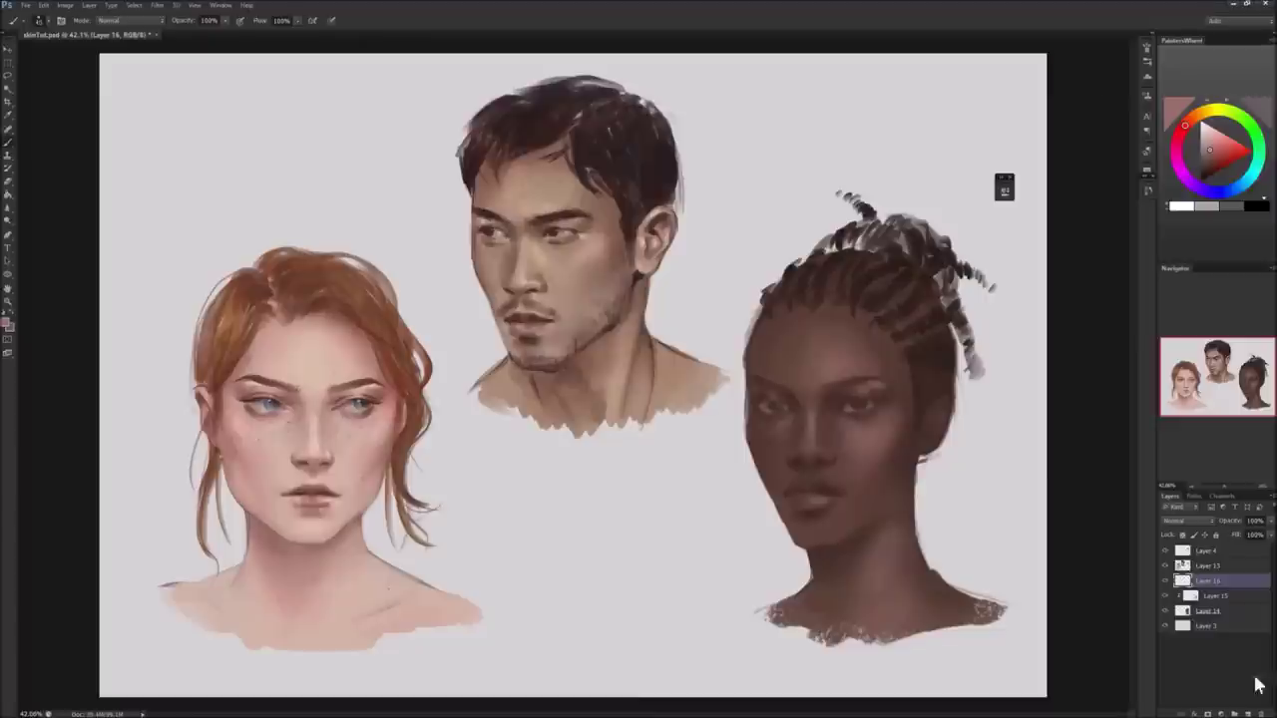
pyautogui.hotkey('ctrl', 'alt', 'shift', 'n')
pyautogui.click(1207, 141)
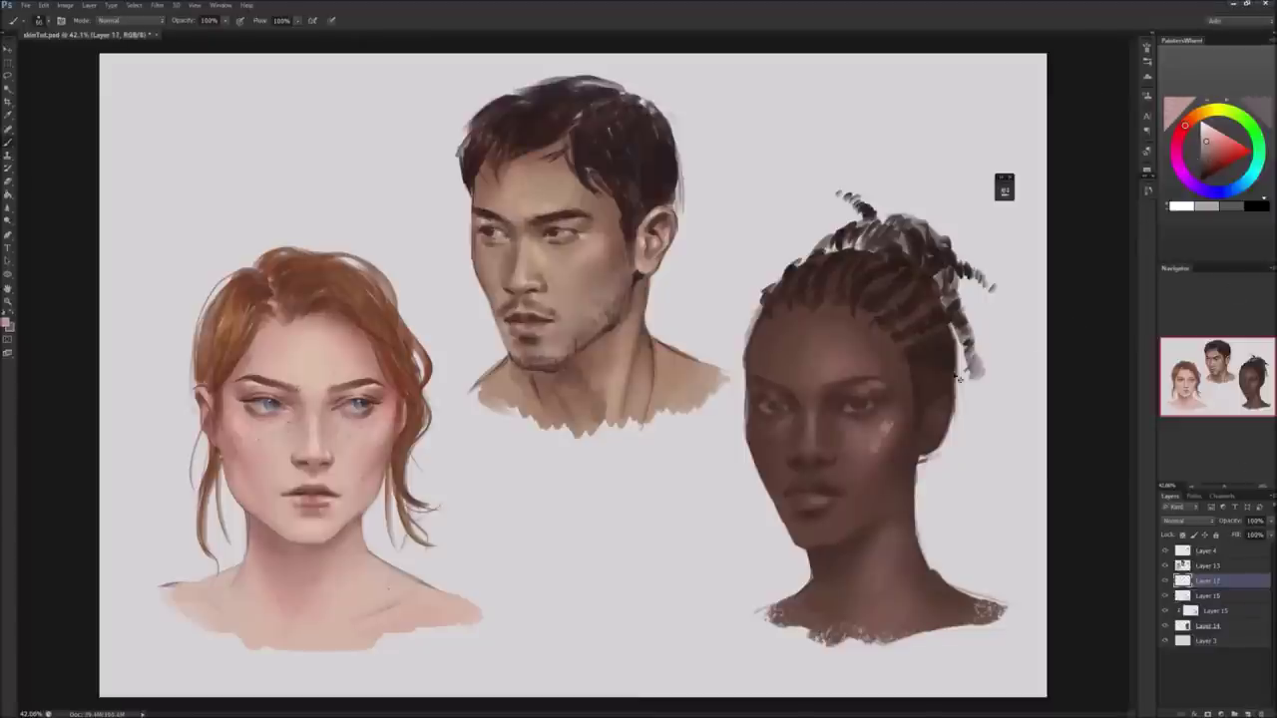
# Choose a bright highlight tone and dab a highlight on the cheek.
pyautogui.click(1206, 142)
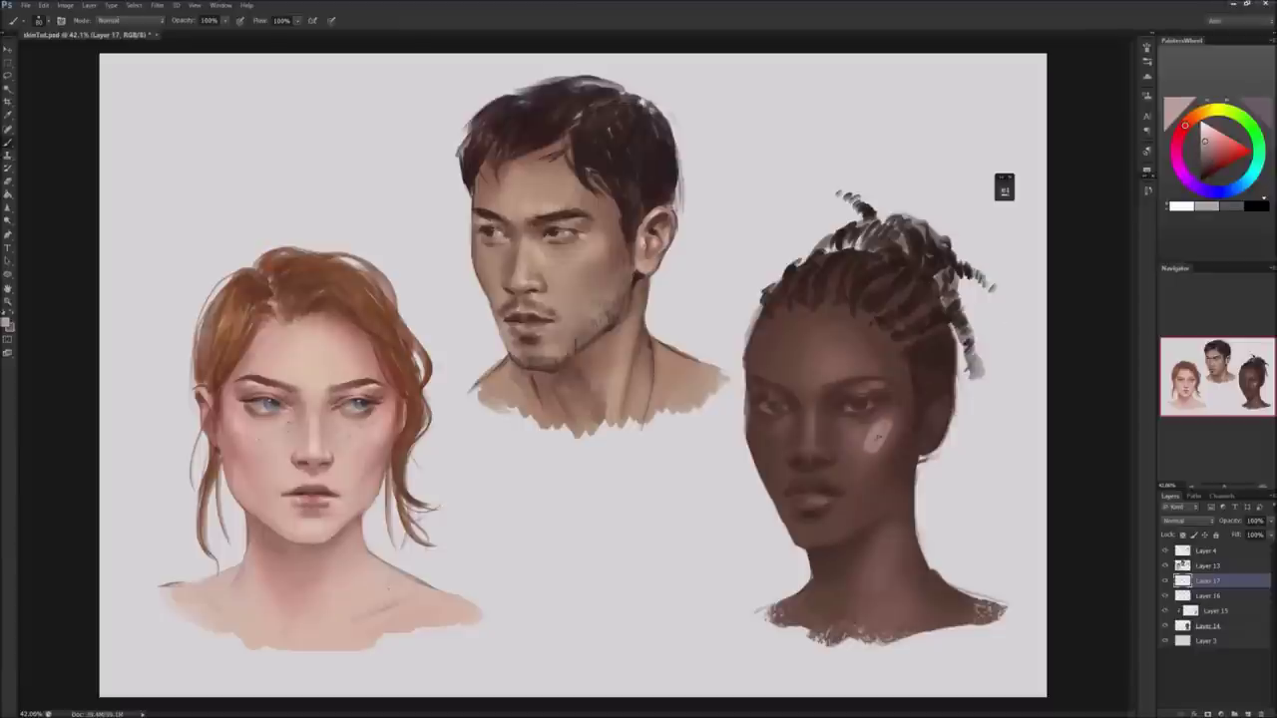
pyautogui.moveTo(871, 441)
pyautogui.mouseDown()
pyautogui.moveTo(888, 449)
pyautogui.moveTo(857, 431)
pyautogui.moveTo(888, 427)
pyautogui.moveTo(873, 459)
pyautogui.moveTo(880, 443)
pyautogui.mouseUp()
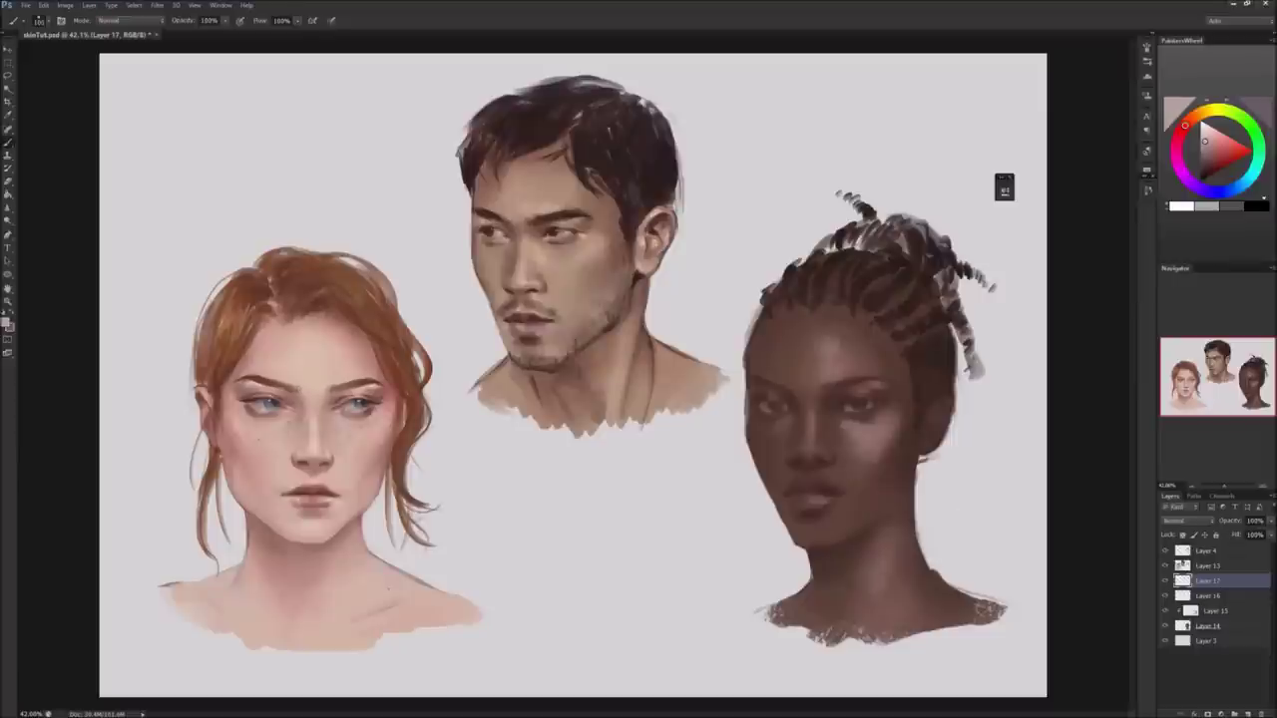
pyautogui.hotkey('ctrl', 'alt', 'shift', 'k')
pyautogui.press('Escape')
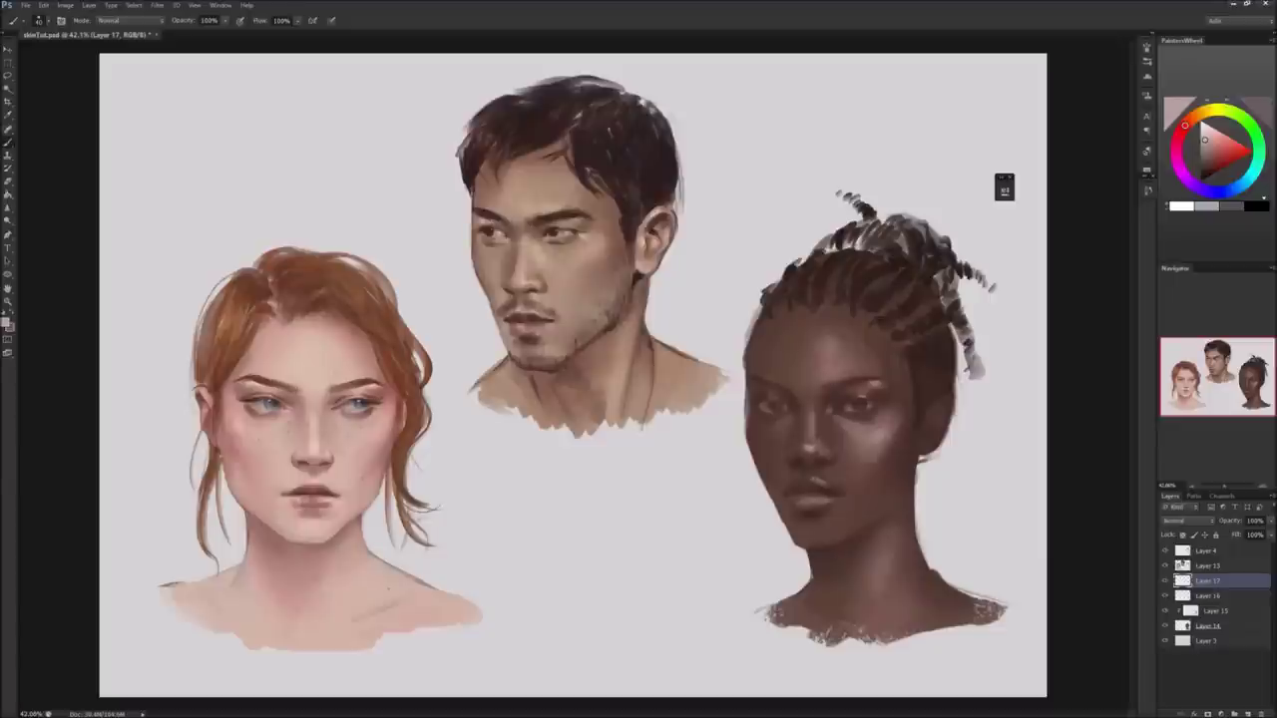
# Sample nose and cheek skin tones to soften the highlights, then toggle Layer 17 to compare.
pyautogui.press(']')
pyautogui.keyDown('alt'); pyautogui.click(850, 441); pyautogui.keyUp('alt')
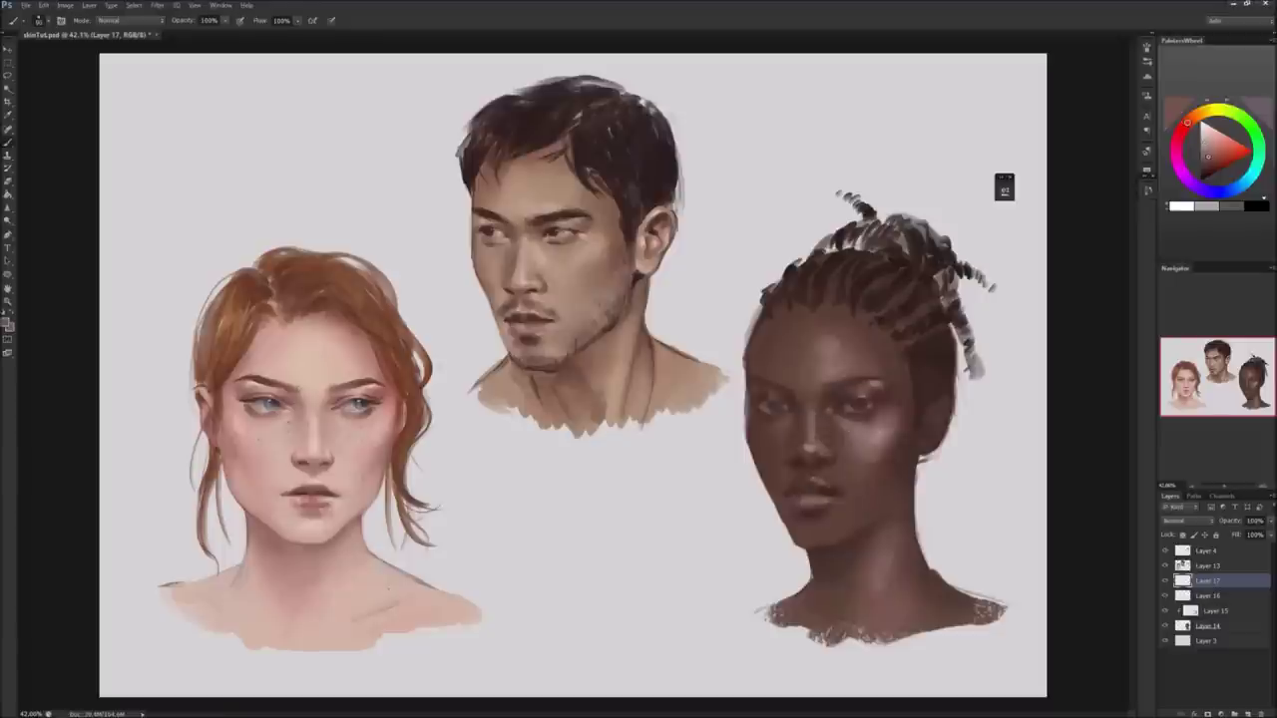
pyautogui.keyDown('alt'); pyautogui.click(817, 435); pyautogui.keyUp('alt')
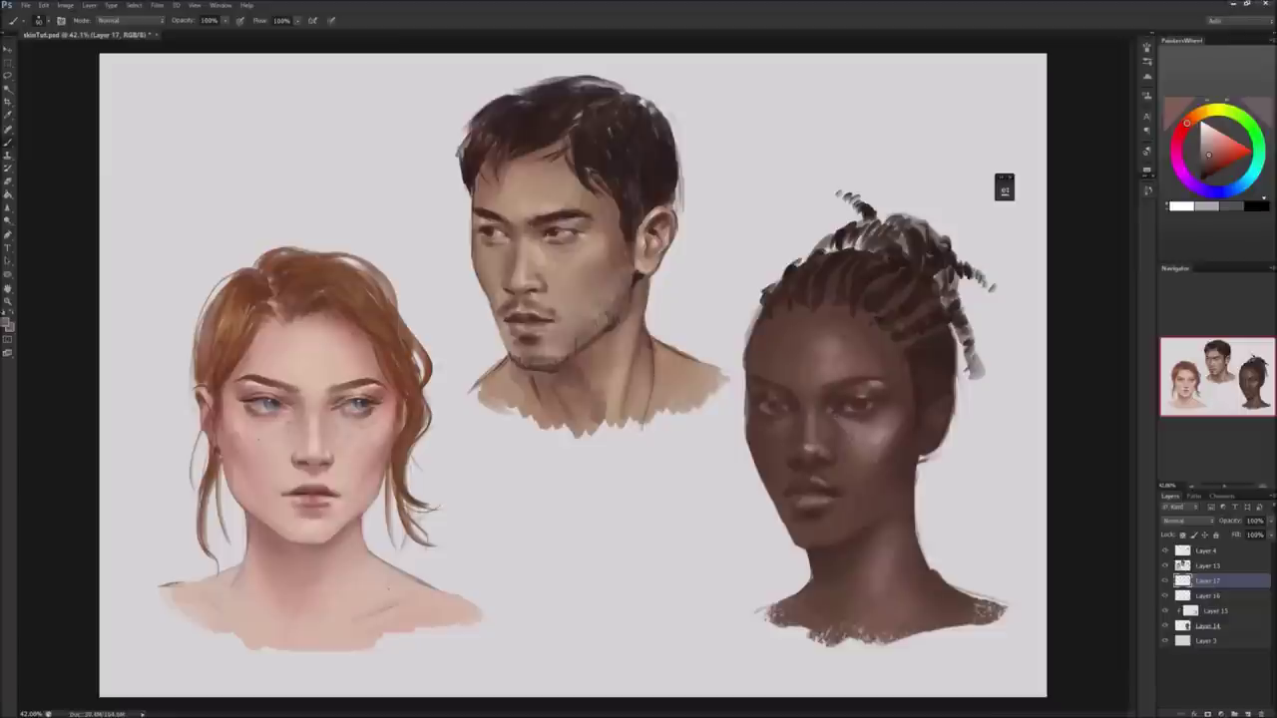
pyautogui.keyDown('alt'); pyautogui.click(867, 470); pyautogui.keyUp('alt')
pyautogui.keyDown('alt'); pyautogui.click(896, 438); pyautogui.keyUp('alt')
pyautogui.keyDown('alt'); pyautogui.click(881, 436); pyautogui.keyUp('alt')
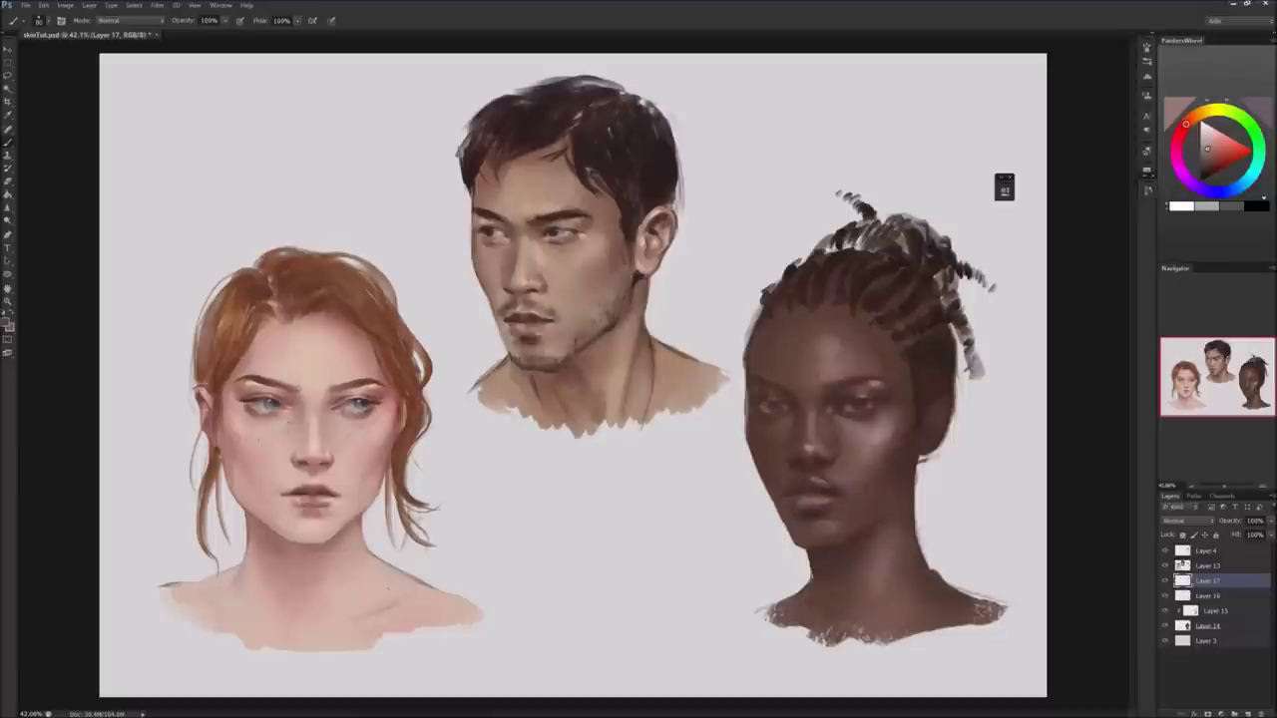
pyautogui.keyDown('alt'); pyautogui.click(988, 372); pyautogui.keyUp('alt')
pyautogui.keyDown('alt'); pyautogui.click(880, 445); pyautogui.keyUp('alt')
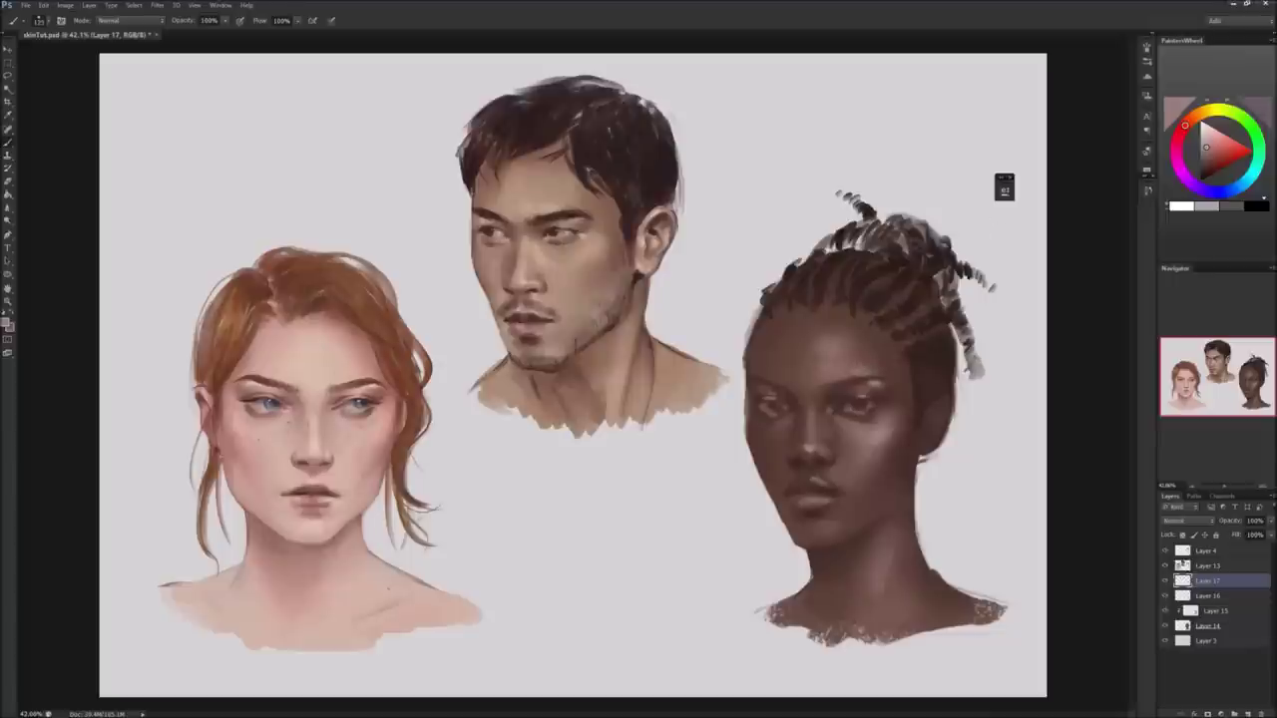
pyautogui.click(1165, 580)
pyautogui.click(1165, 581)
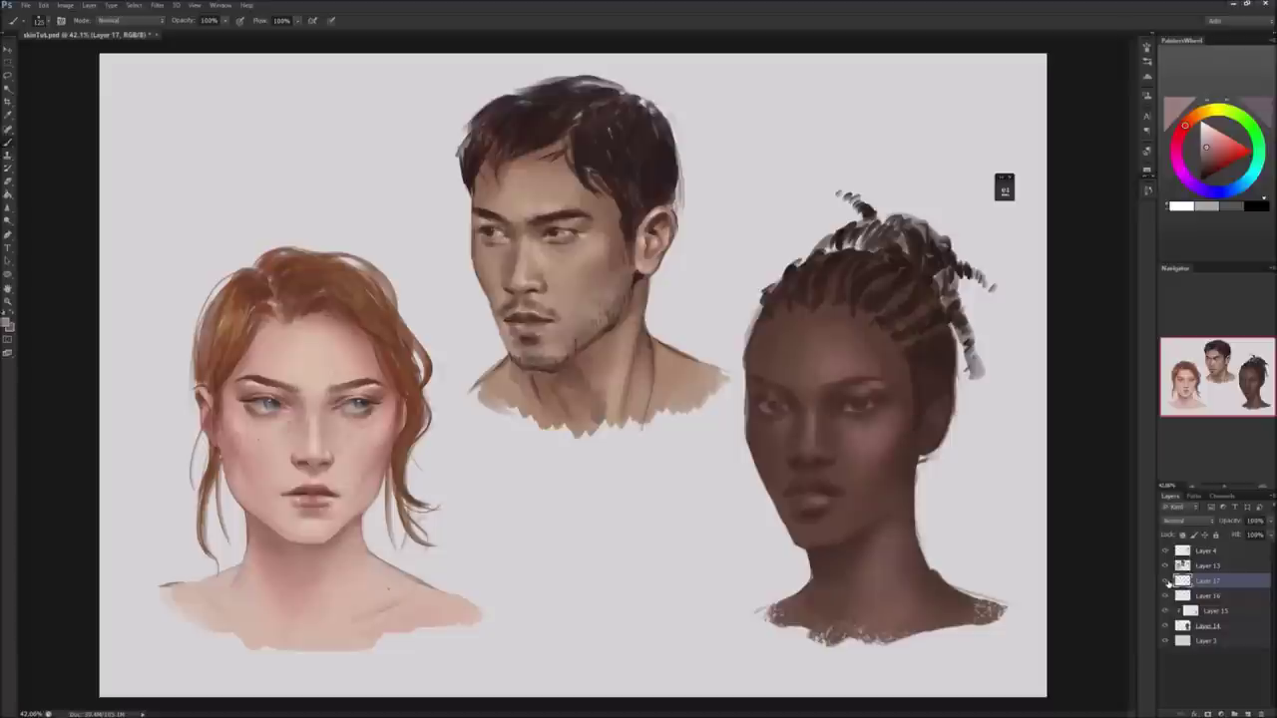
# Merge the top painting layer down and adjust Layer 16's saturation with Hue/Saturation.
pyautogui.rightClick(1183, 570)
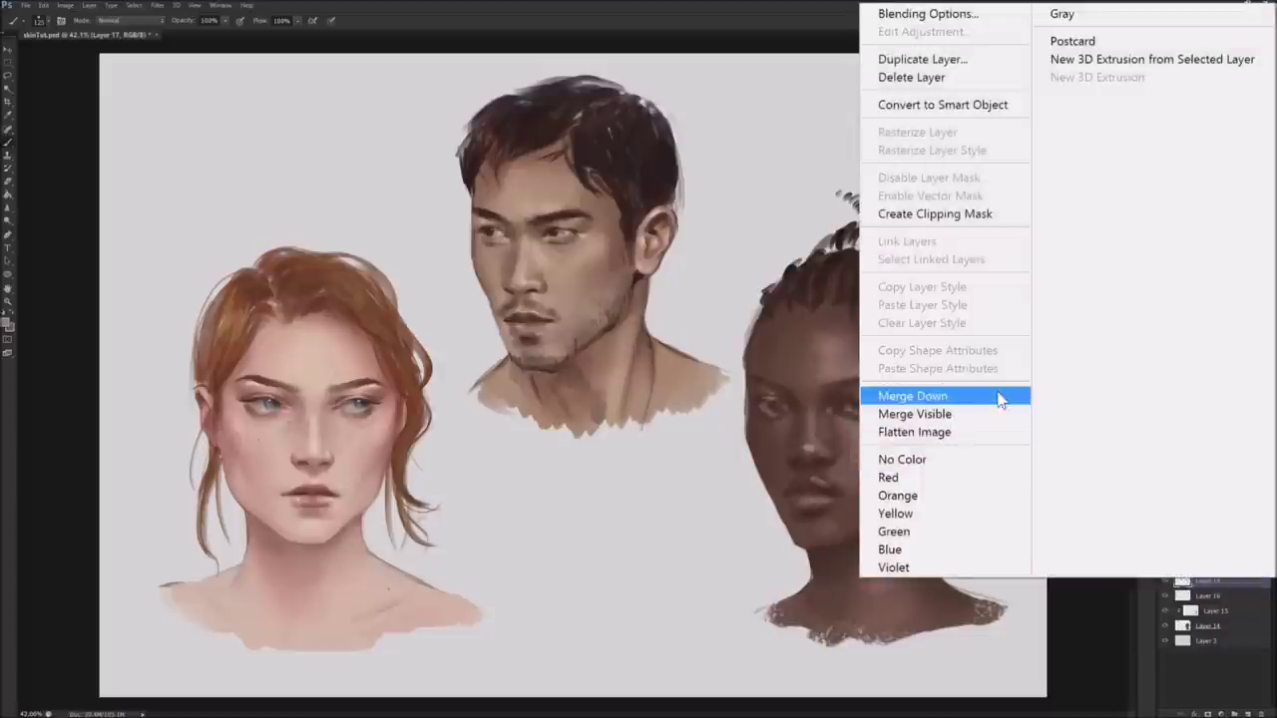
pyautogui.click(1004, 396)
pyautogui.click(1166, 581)
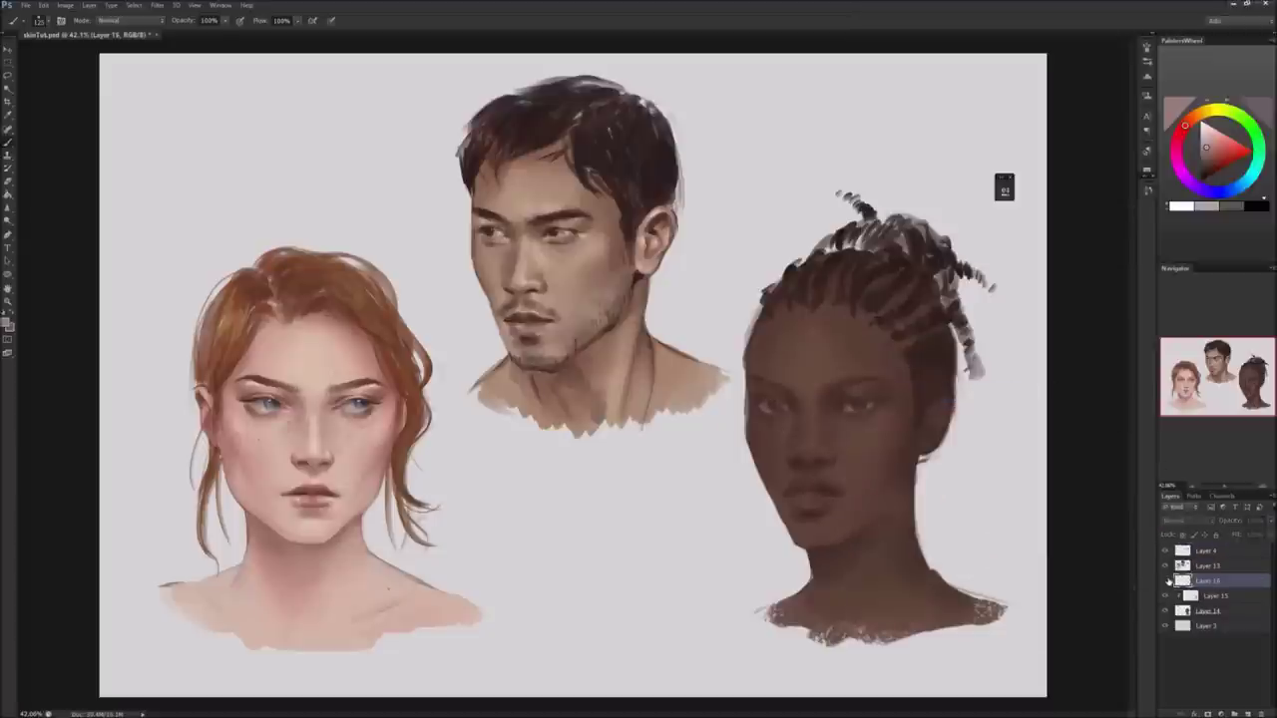
pyautogui.click(1165, 581)
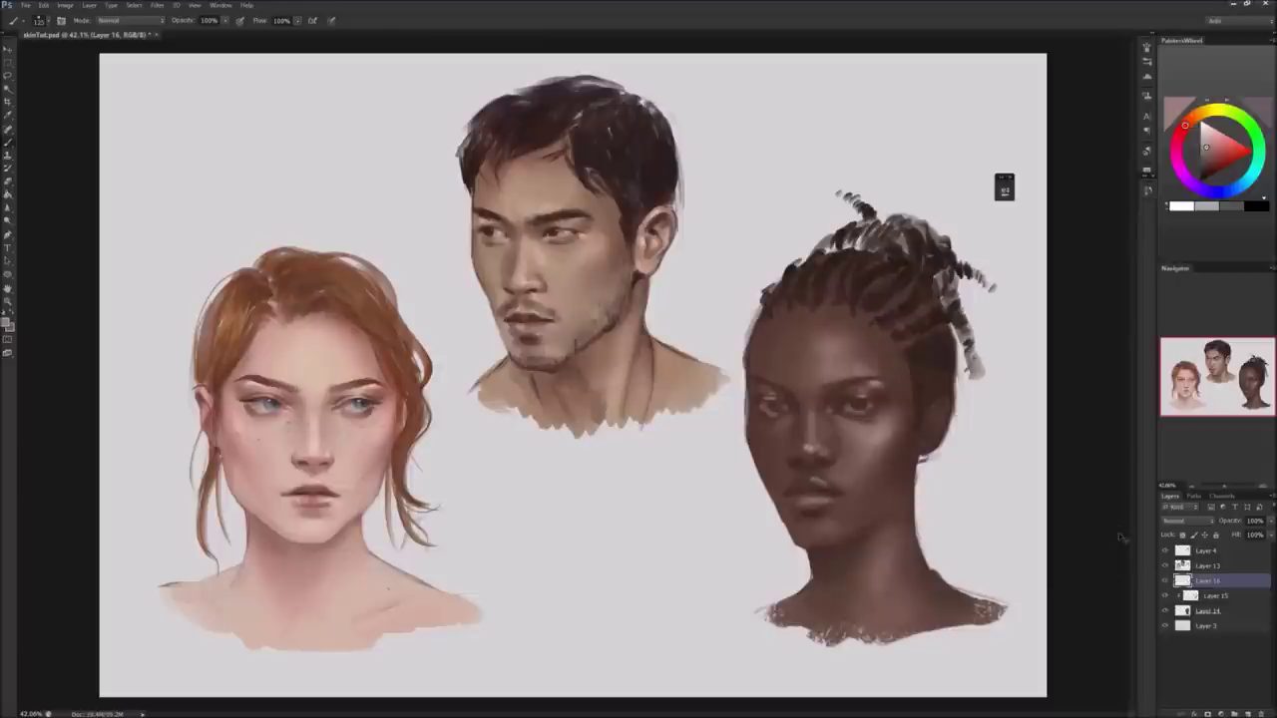
pyautogui.hotkey('ctrl', 'u')
pyautogui.moveTo(481, 297); pyautogui.dragTo(483, 296)
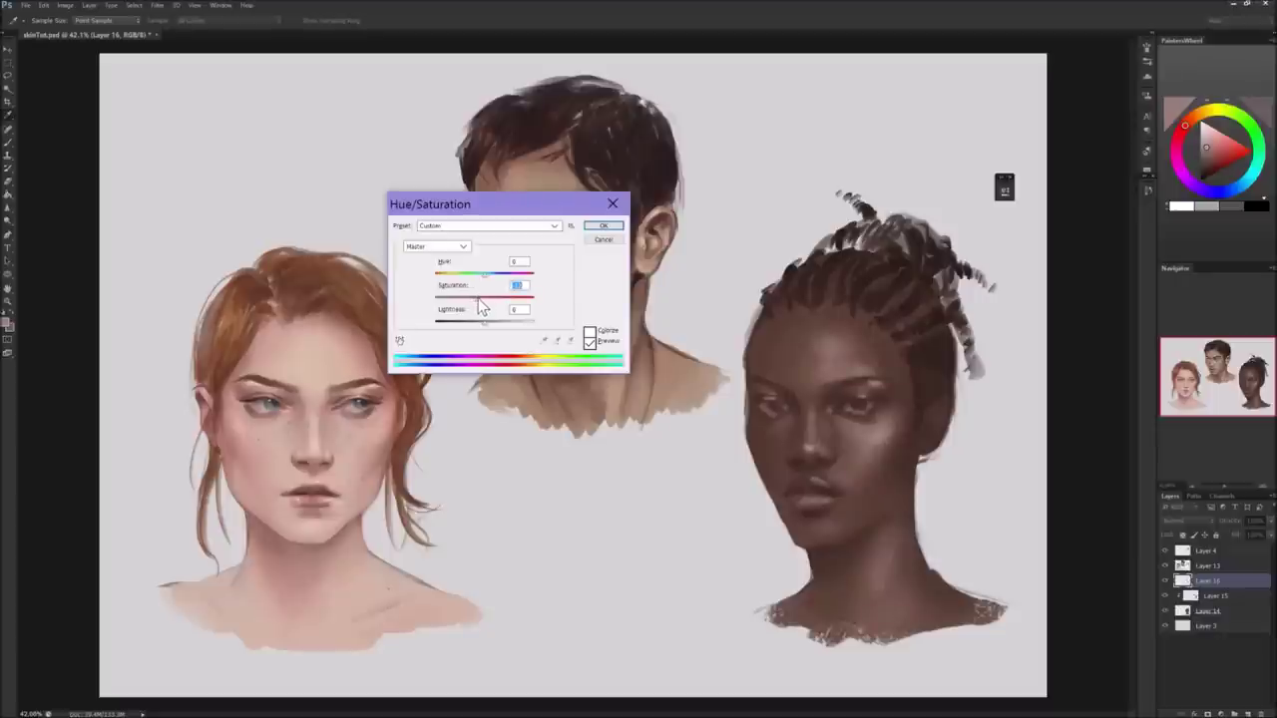
pyautogui.click(586, 225)
# Select Layer 13 and add a new empty layer on top.
pyautogui.click(1237, 596)
pyautogui.rightClick(1239, 595)
pyautogui.press('Escape')
pyautogui.click(1238, 582)
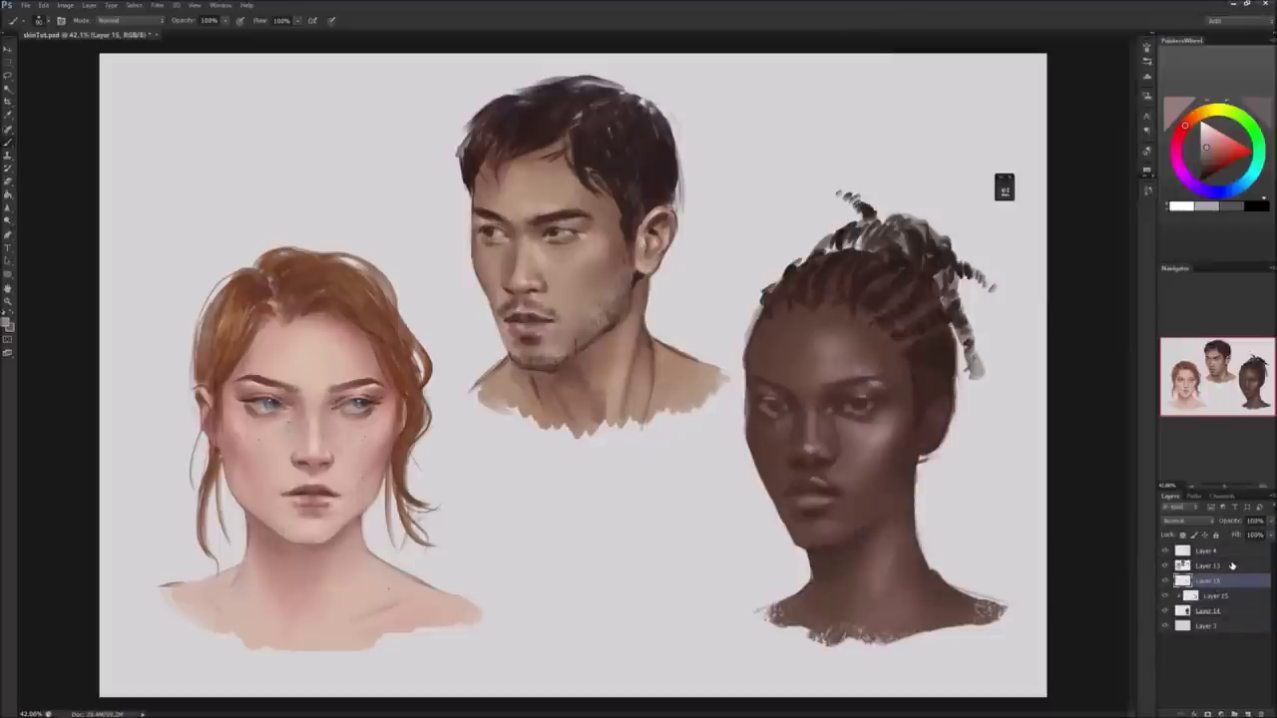
pyautogui.click(1231, 567)
pyautogui.click(1237, 552)
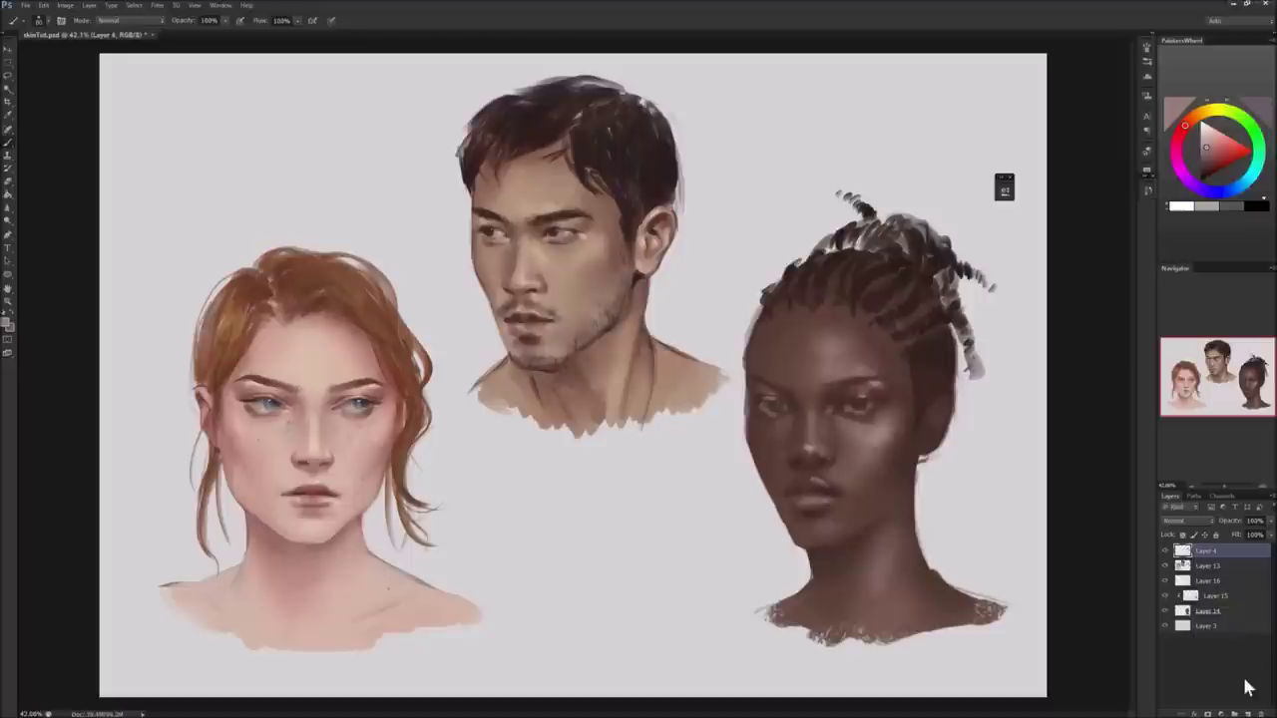
pyautogui.click(1249, 714)
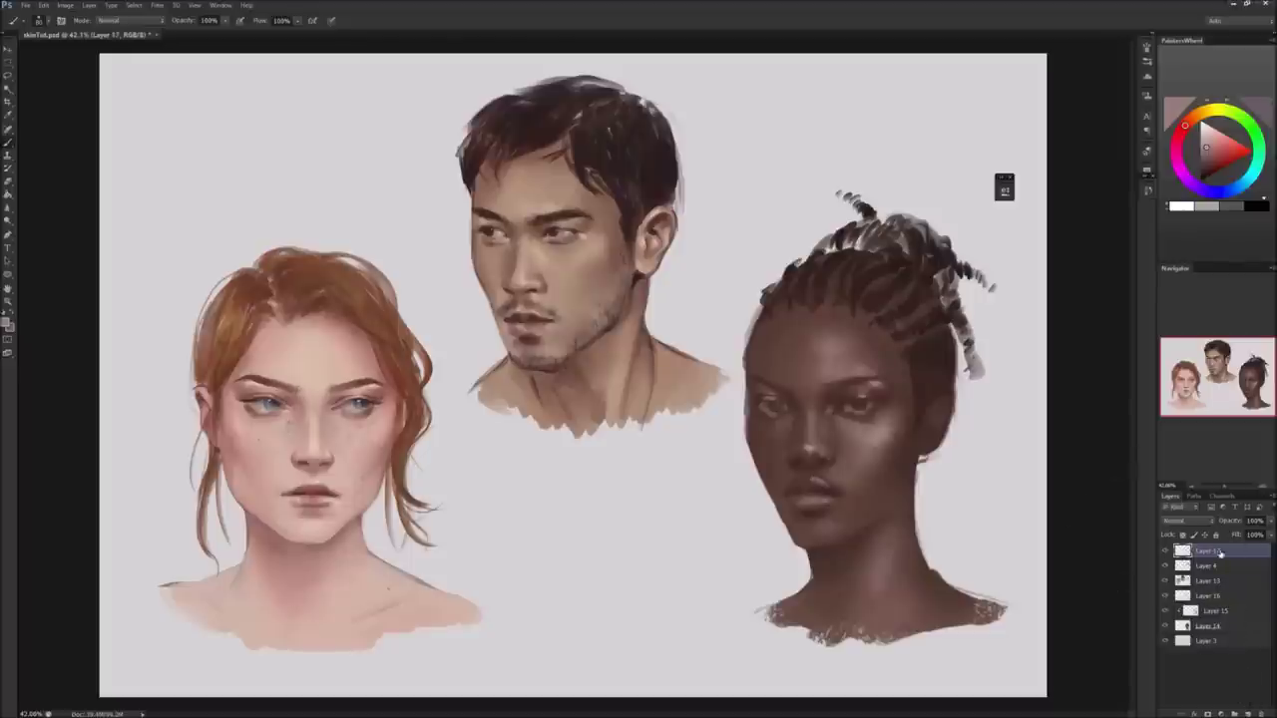
# Paint dark strokes into the braided hair and along the hairline.
pyautogui.keyDown('alt'); pyautogui.click(906, 299); pyautogui.keyUp('alt')
pyautogui.moveTo(898, 306)
pyautogui.mouseDown()
pyautogui.moveTo(920, 278)
pyautogui.moveTo(870, 246)
pyautogui.moveTo(842, 247)
pyautogui.moveTo(892, 226)
pyautogui.moveTo(942, 235)
pyautogui.mouseUp()
pyautogui.moveTo(798, 268)
pyautogui.mouseDown()
pyautogui.moveTo(834, 250)
pyautogui.moveTo(812, 250)
pyautogui.mouseUp()
pyautogui.moveTo(762, 303); pyautogui.dragTo(756, 319)
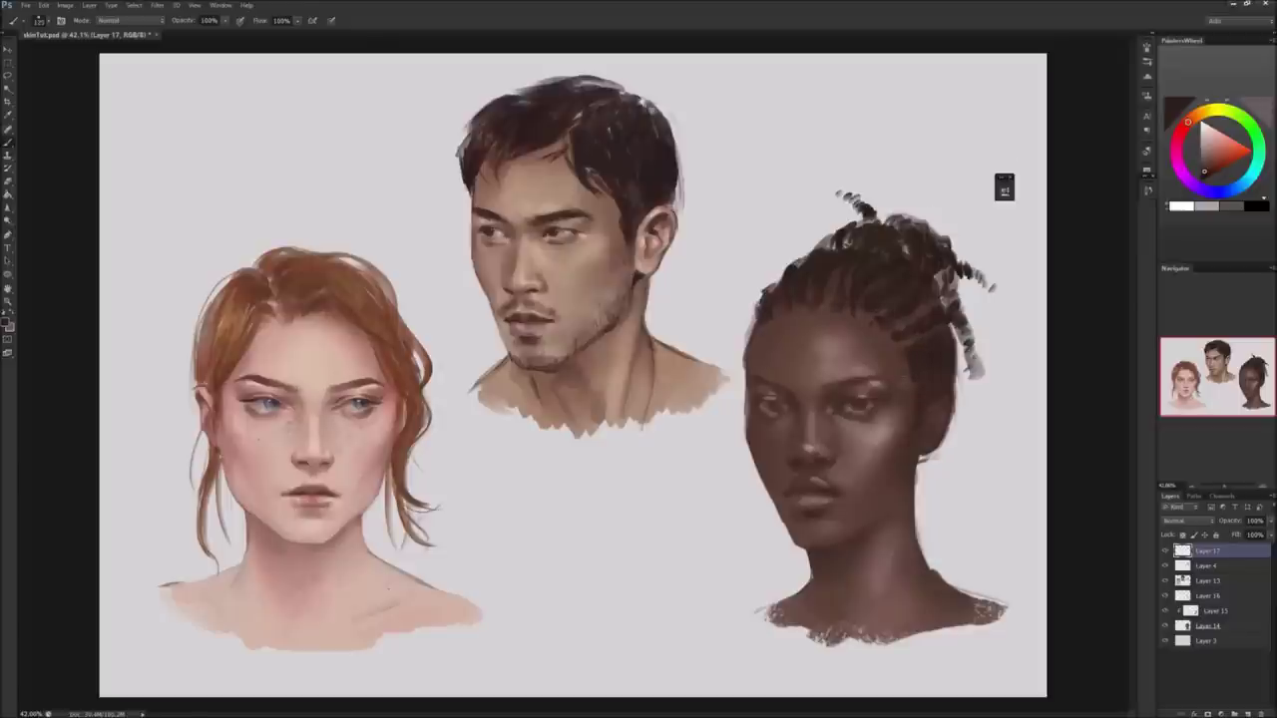
# Sample hair and skin tones from the strands, neck, face and cheek.
pyautogui.keyDown('alt'); pyautogui.click(966, 343); pyautogui.keyUp('alt')
pyautogui.keyDown('alt'); pyautogui.click(928, 399); pyautogui.keyUp('alt')
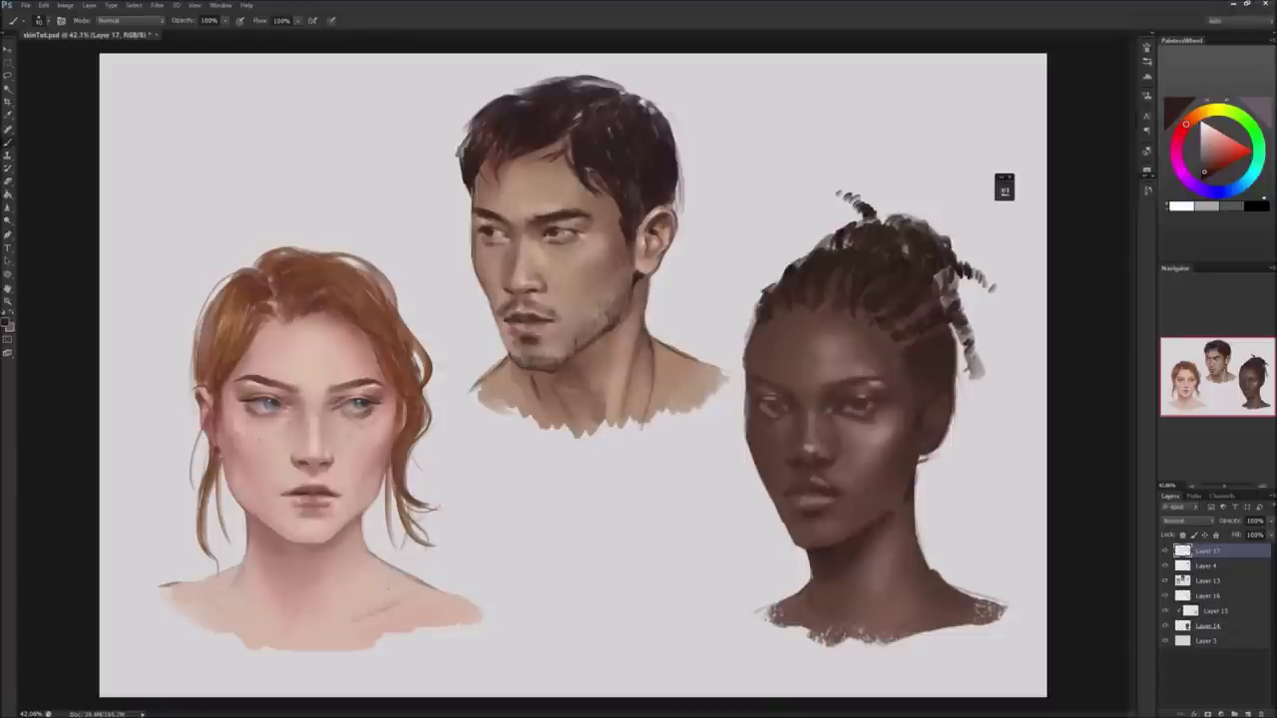
pyautogui.click(888, 520)
pyautogui.keyDown('alt'); pyautogui.click(850, 535); pyautogui.keyUp('alt')
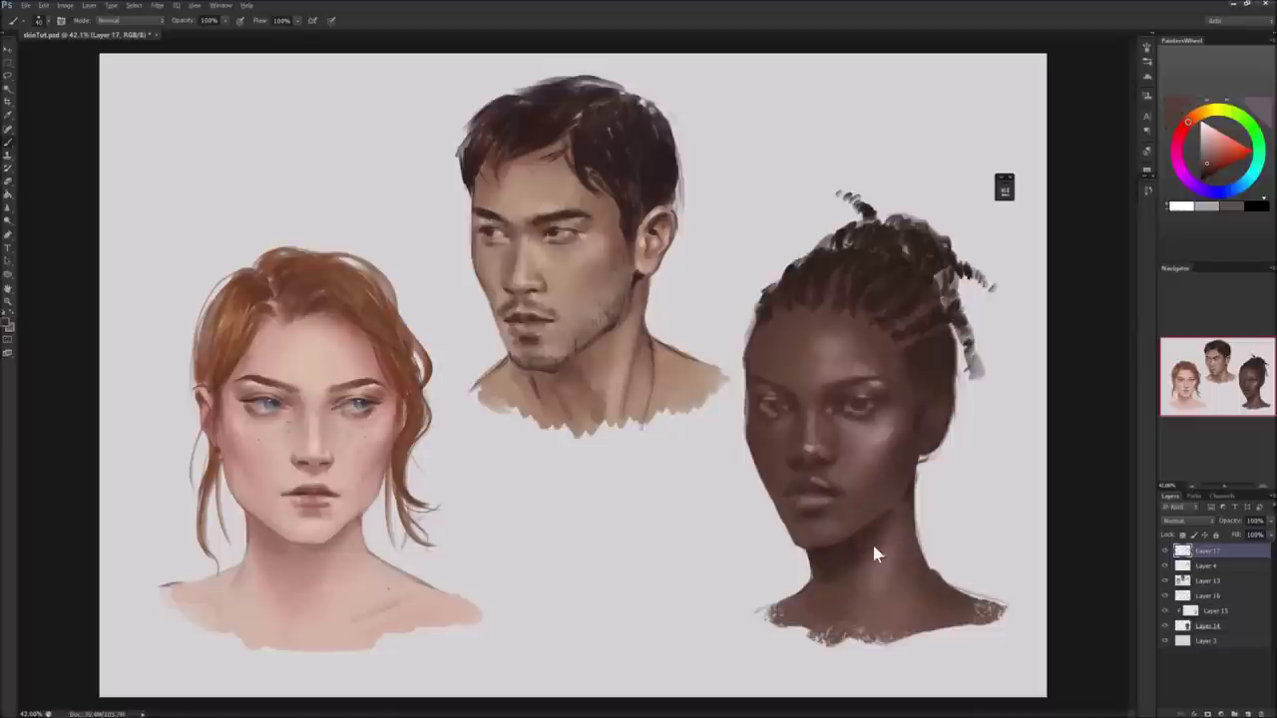
pyautogui.keyDown('alt'); pyautogui.click(899, 523); pyautogui.keyUp('alt')
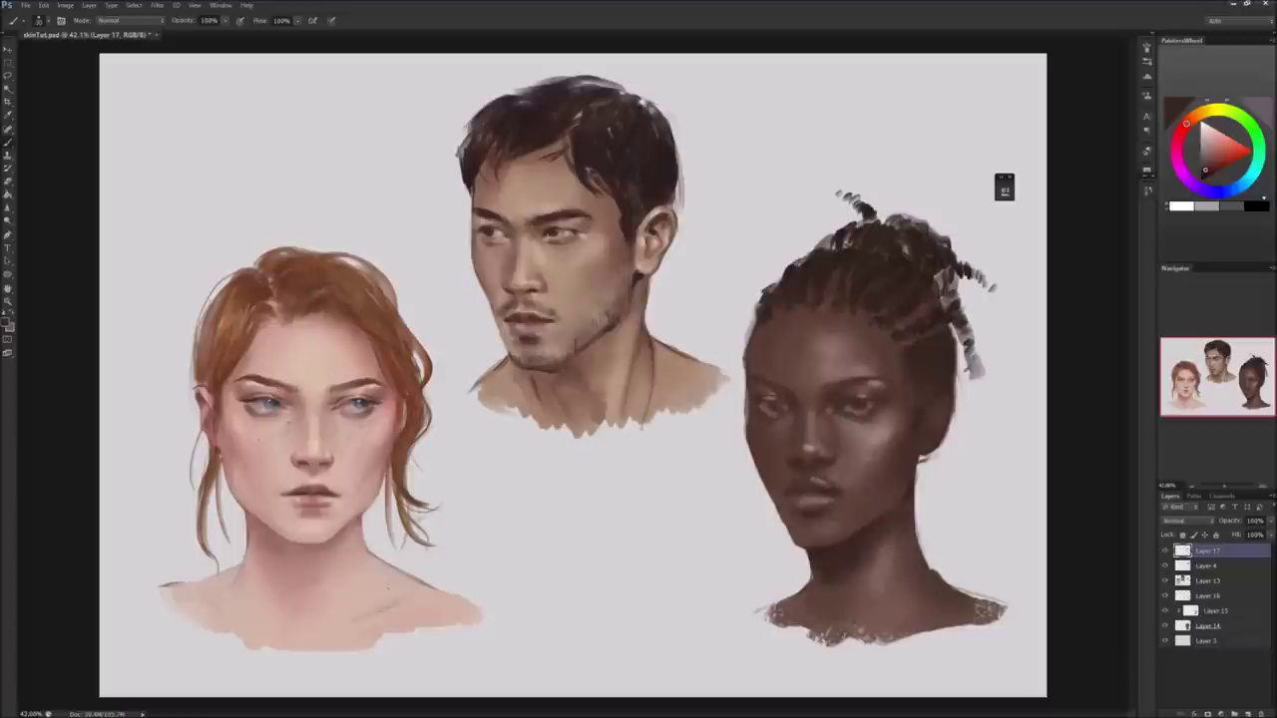
pyautogui.keyDown('alt'); pyautogui.click(915, 480); pyautogui.keyUp('alt')
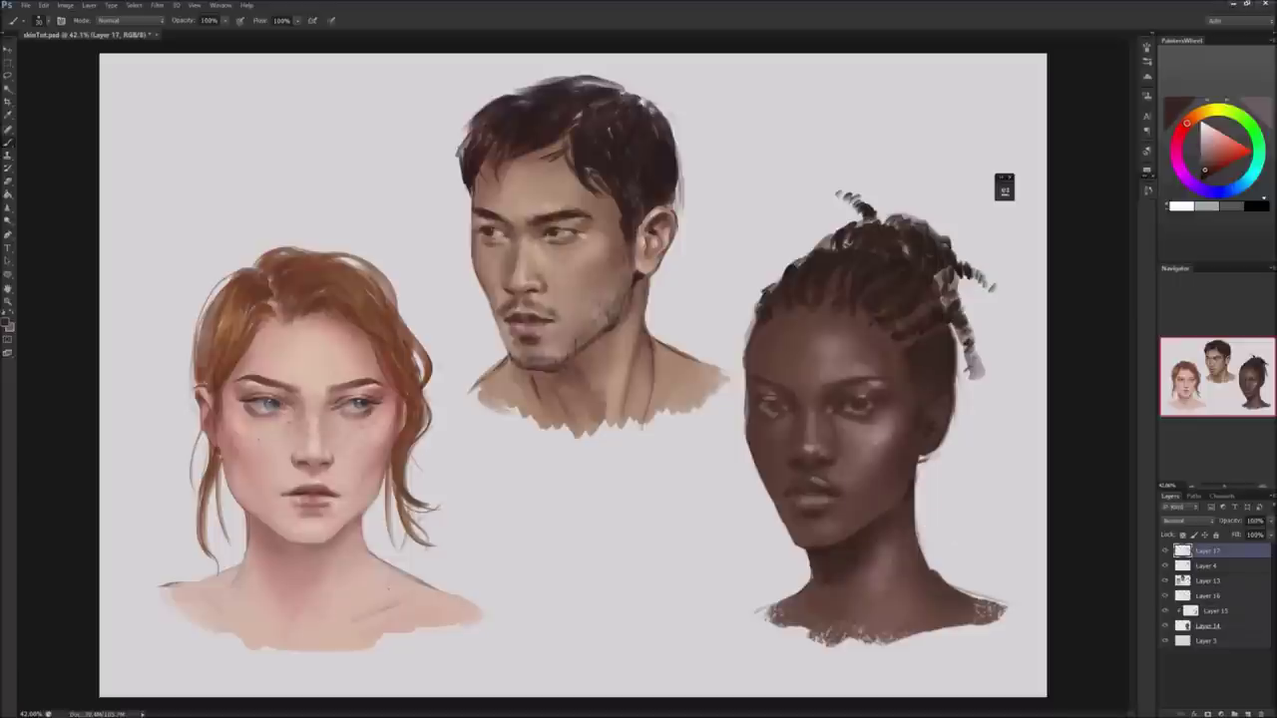
pyautogui.keyDown('alt'); pyautogui.click(920, 434); pyautogui.keyUp('alt')
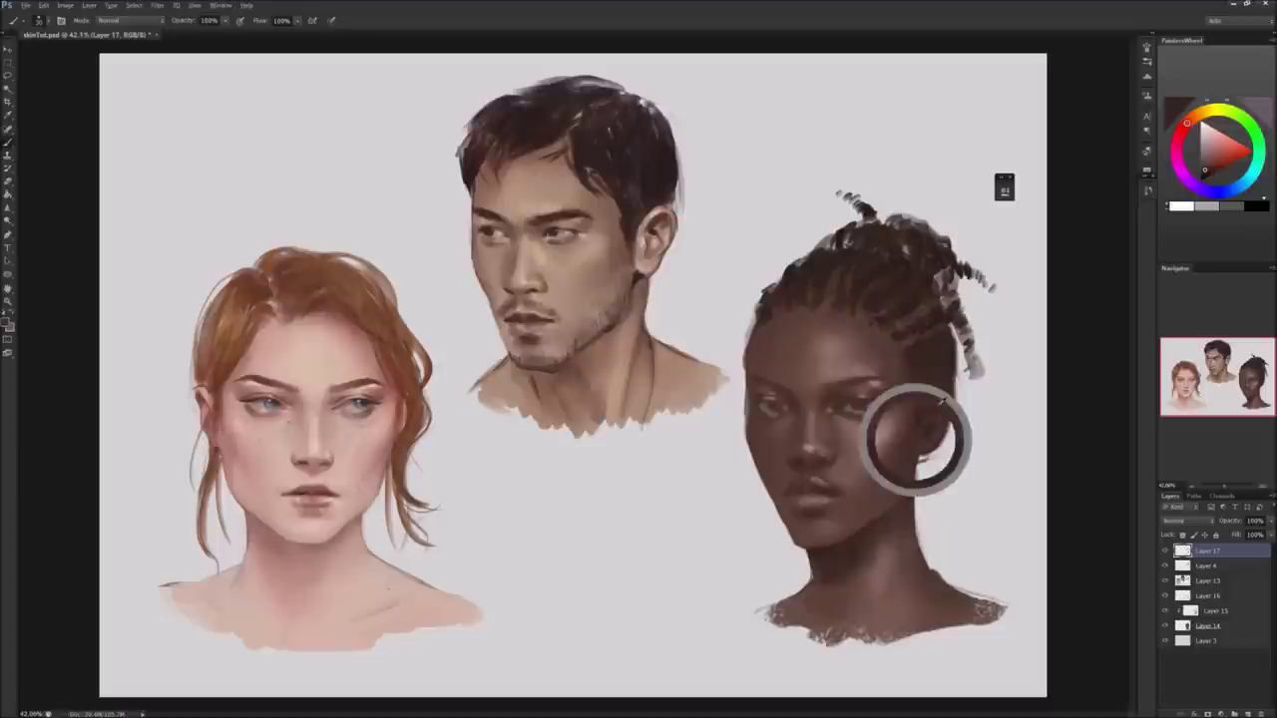
pyautogui.keyDown('alt'); pyautogui.click(909, 456); pyautogui.keyUp('alt')
pyautogui.keyDown('alt'); pyautogui.click(928, 431); pyautogui.keyUp('alt')
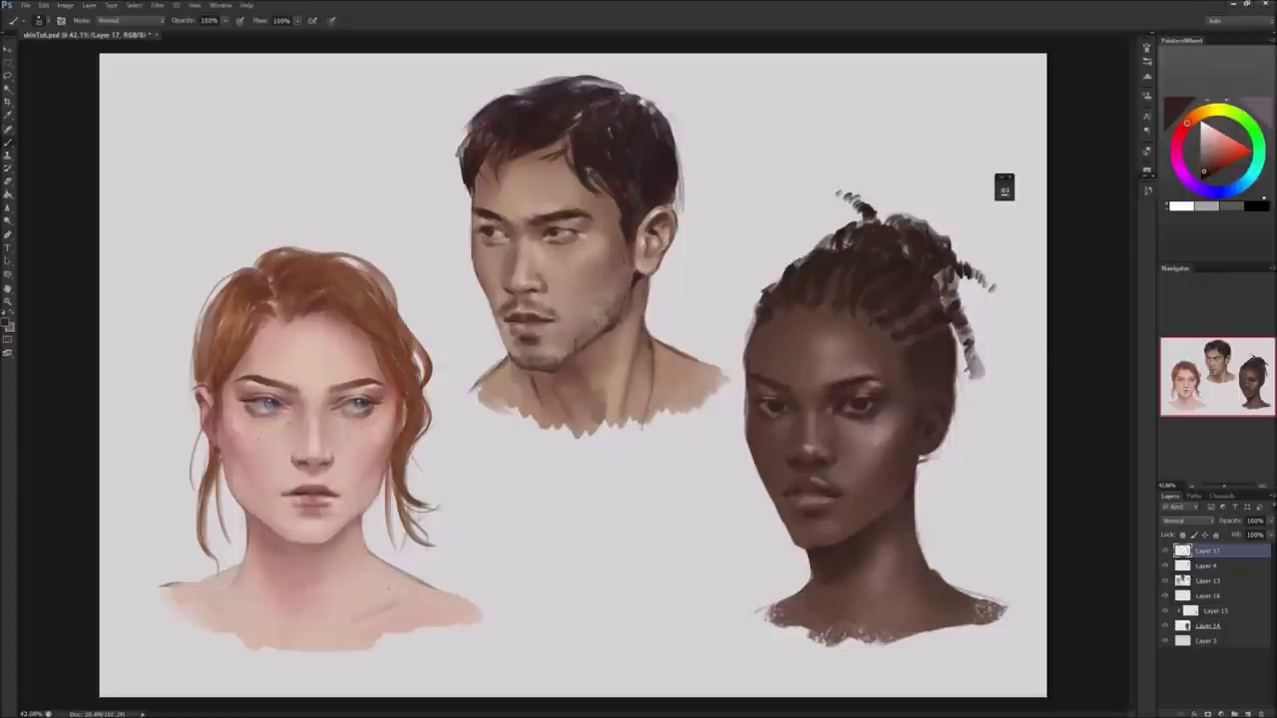
# Sample chin and face tones and fine-tune a darker, redder paint colour.
pyautogui.keyDown('alt'); pyautogui.click(798, 512); pyautogui.keyUp('alt')
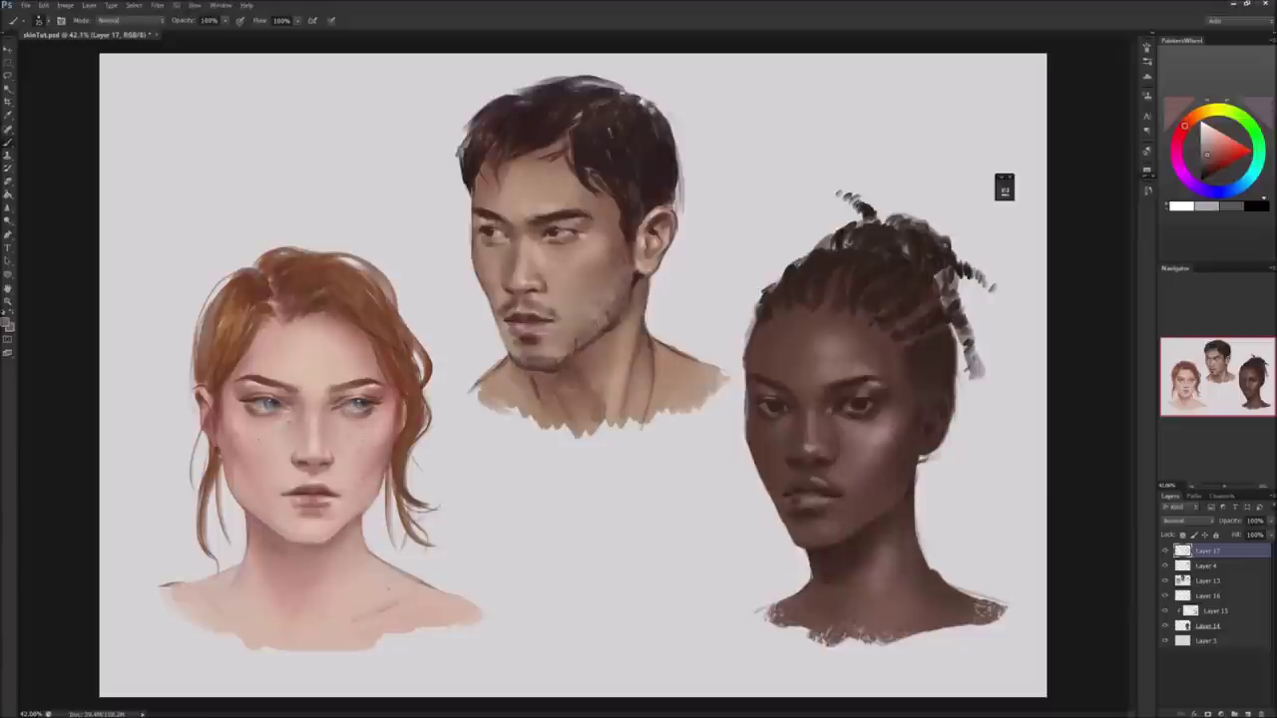
pyautogui.keyDown('alt'); pyautogui.click(861, 424); pyautogui.keyUp('alt')
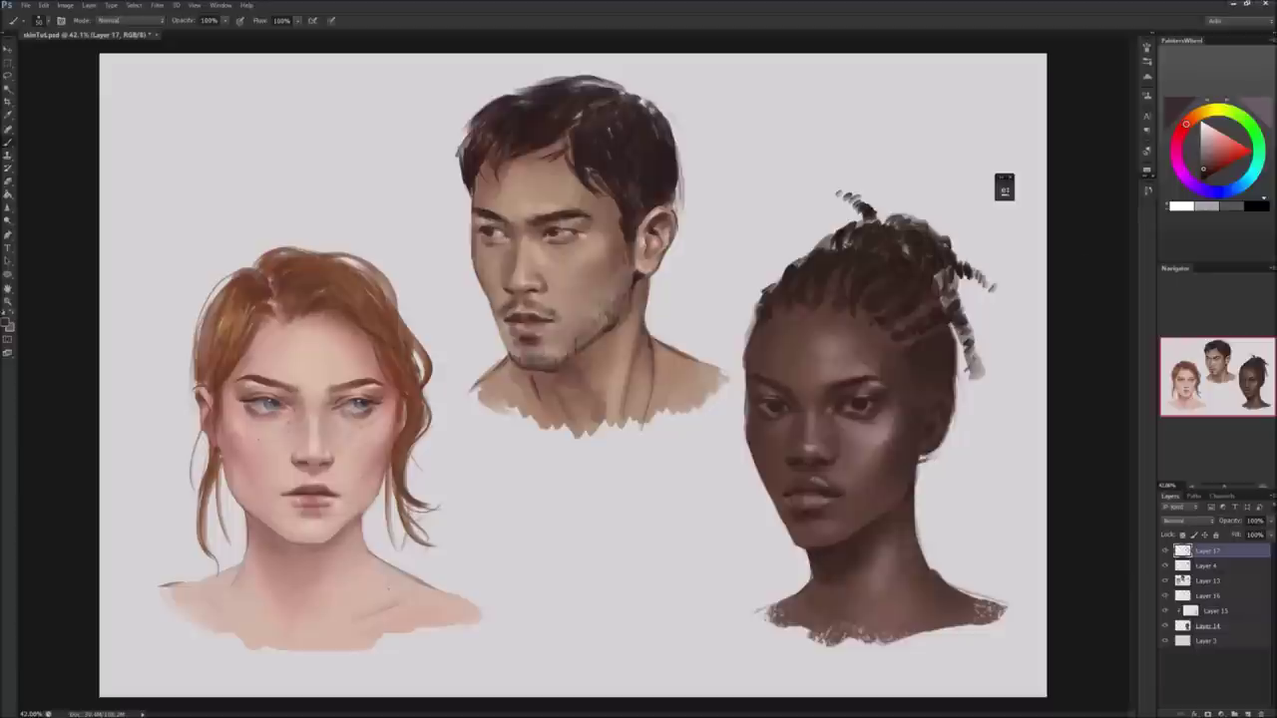
pyautogui.click(1209, 160)
pyautogui.click(1205, 147)
pyautogui.click(1185, 124)
pyautogui.click(1204, 128)
pyautogui.click(1214, 156)
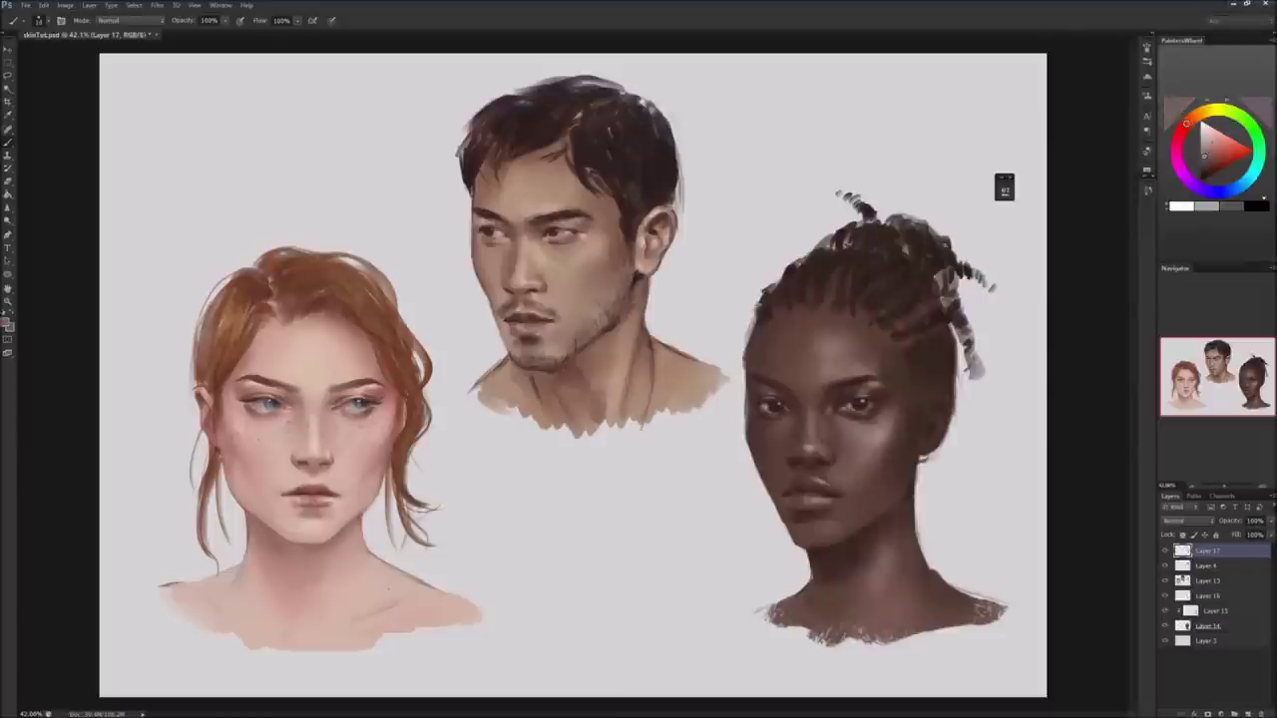
pyautogui.click(1209, 171)
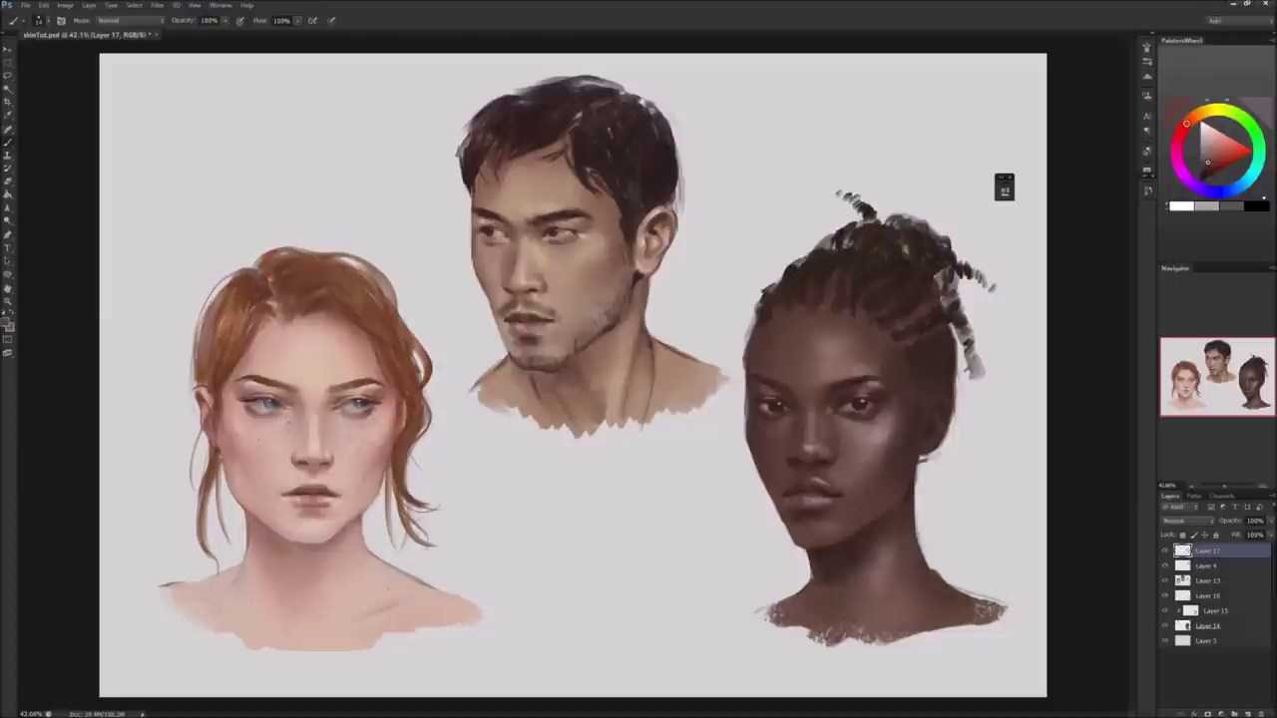
pyautogui.click(1209, 176)
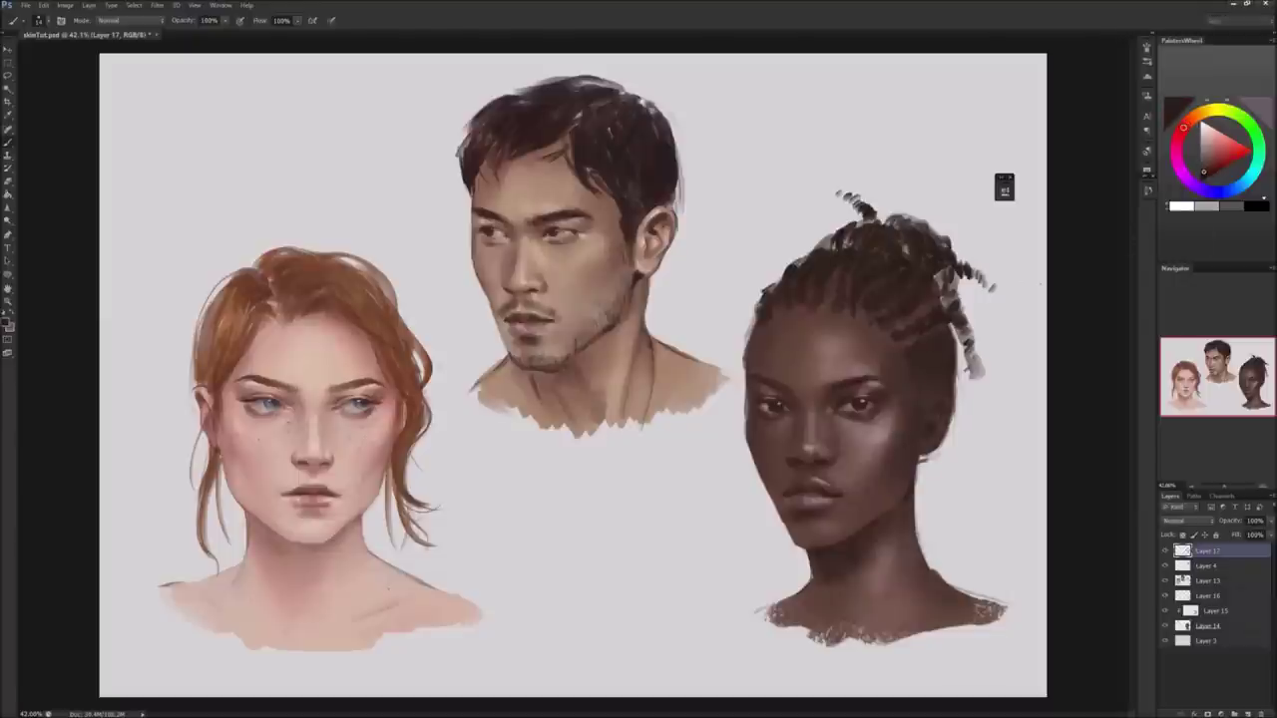
# Shade the right side of the neck and smooth the jaw and neck lighter.
pyautogui.moveTo(923, 467); pyautogui.dragTo(918, 569)
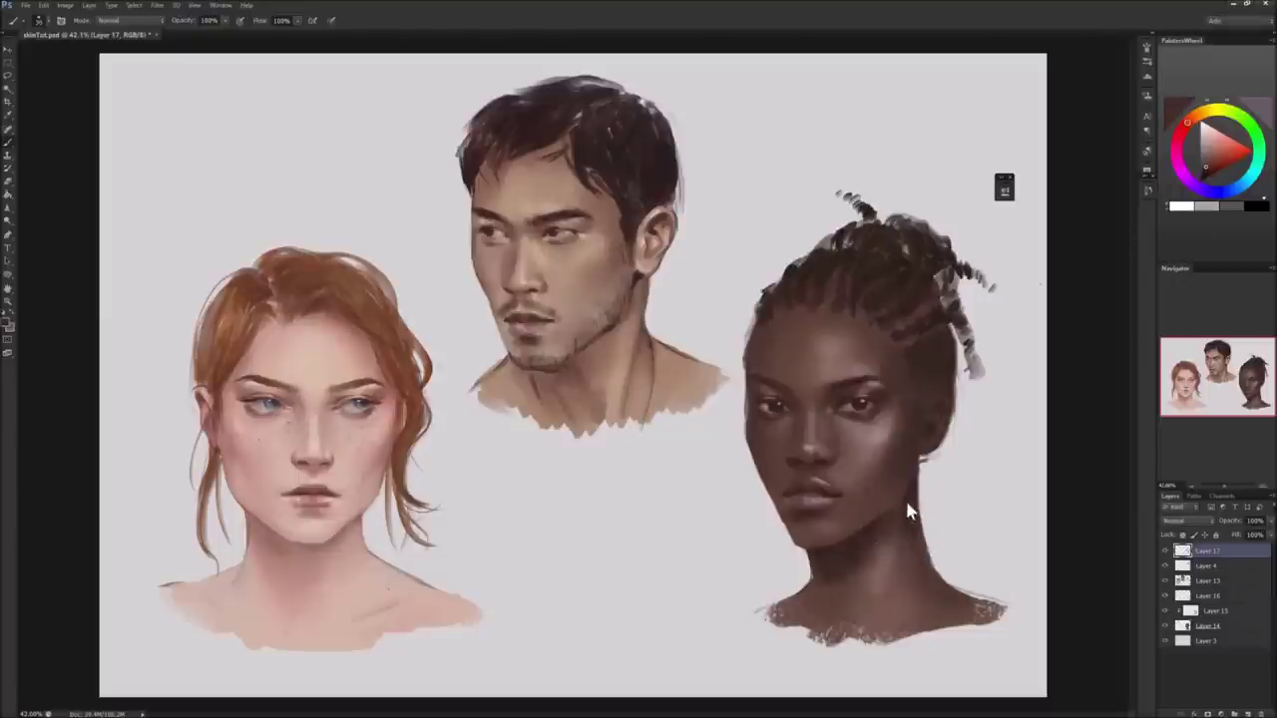
pyautogui.moveTo(897, 449); pyautogui.dragTo(864, 509)
pyautogui.keyDown('alt'); pyautogui.click(864, 509); pyautogui.keyUp('alt')
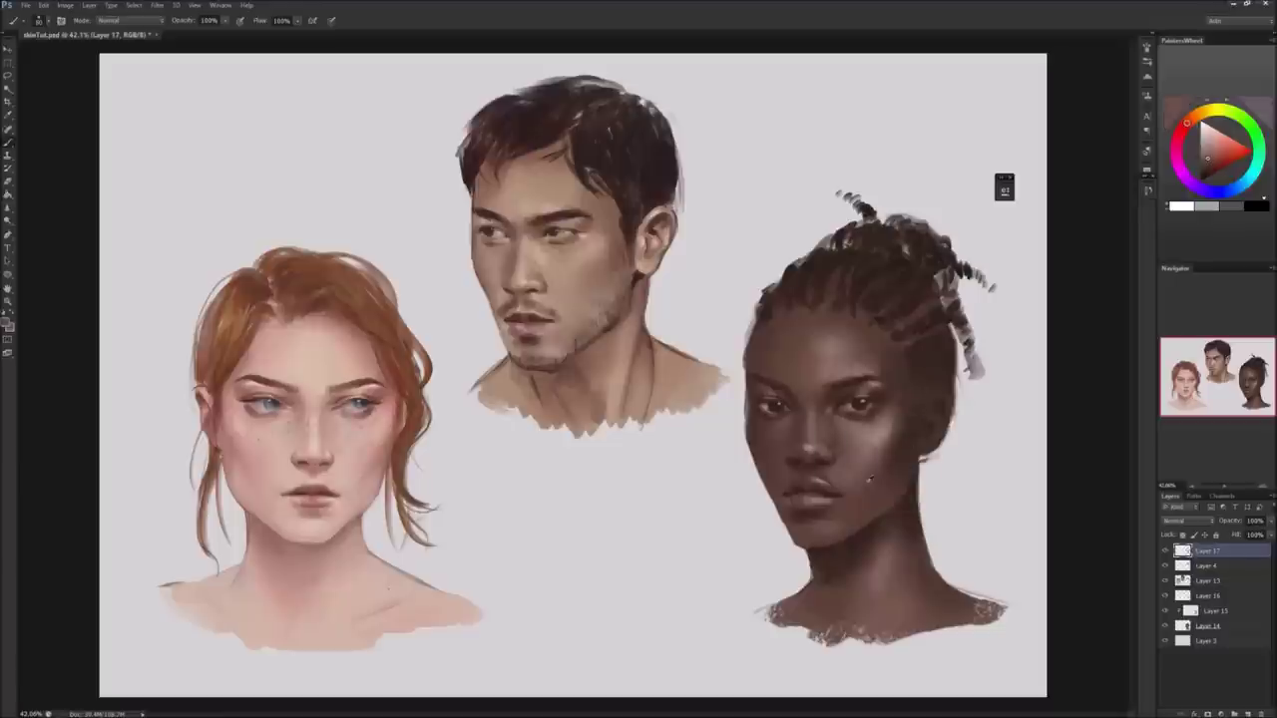
pyautogui.moveTo(902, 431); pyautogui.dragTo(910, 439)
pyautogui.keyDown('alt'); pyautogui.click(904, 323); pyautogui.keyUp('alt')
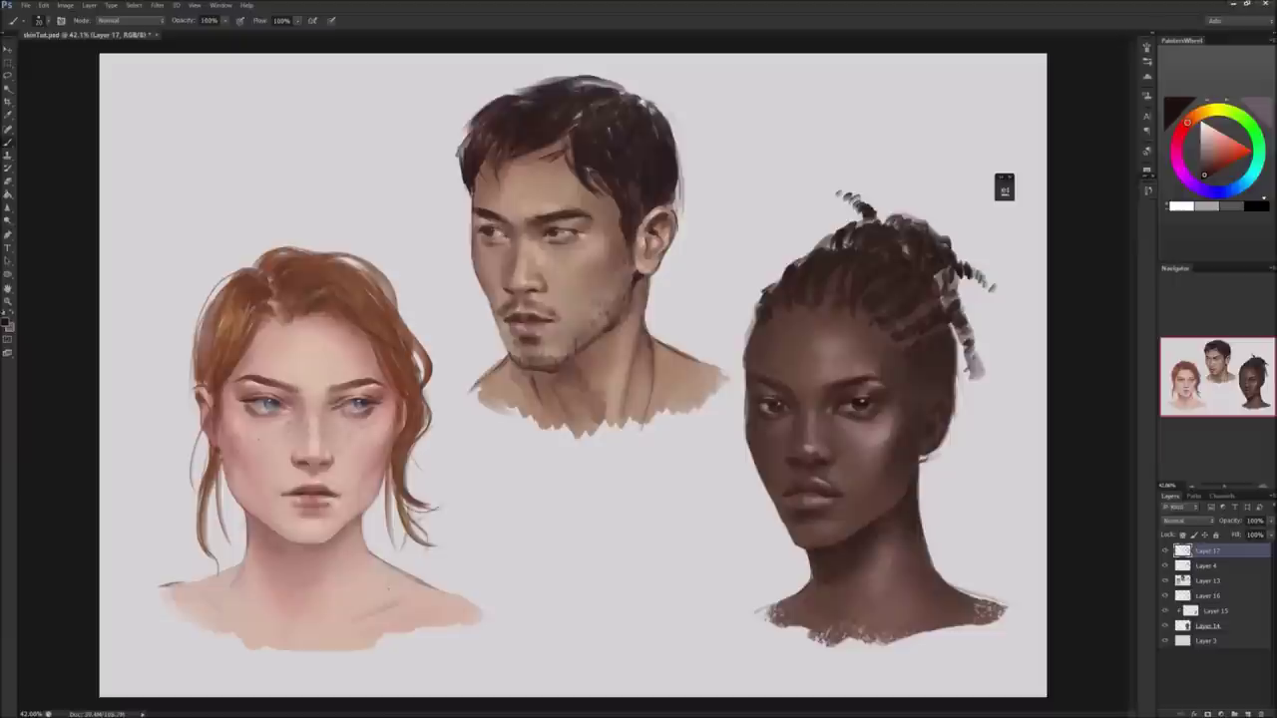
pyautogui.scroll(2, 765, 379)
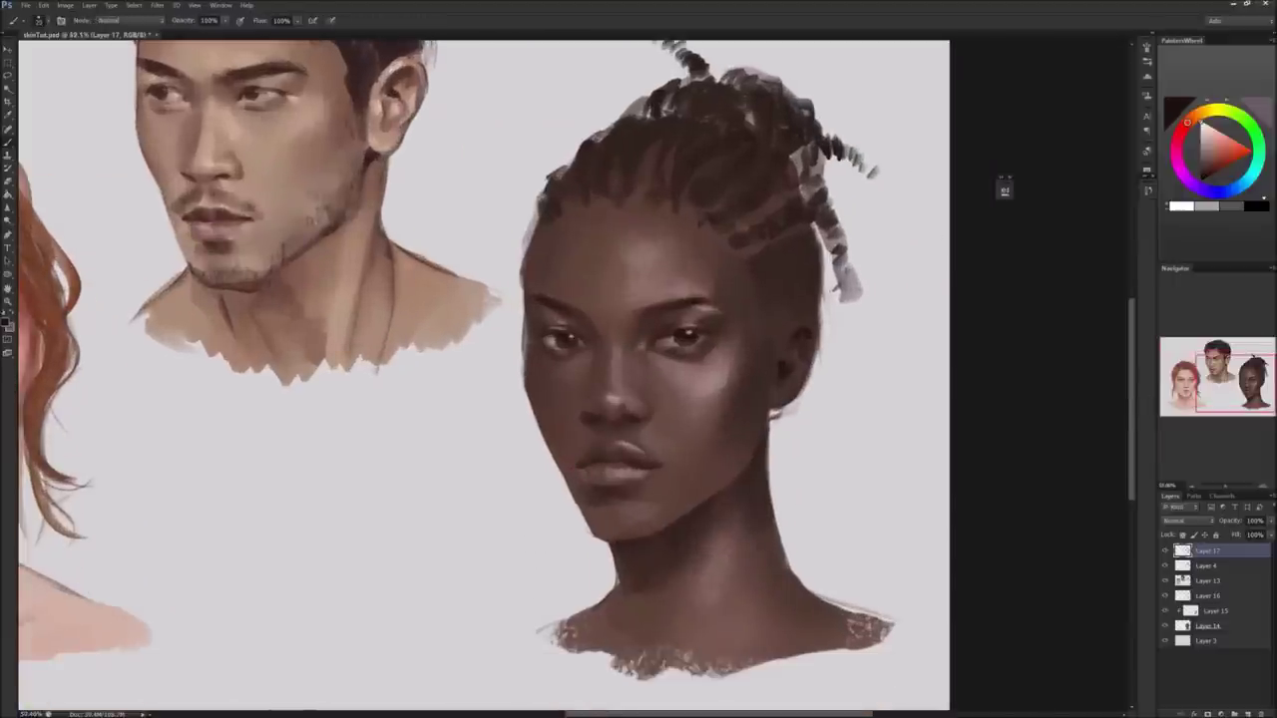
# Sample light and dark skin tones from the cheek and eye, browsing brush presets briefly.
pyautogui.keyDown('alt'); pyautogui.click(633, 282); pyautogui.keyUp('alt')
pyautogui.keyDown('alt'); pyautogui.click(626, 333); pyautogui.keyUp('alt')
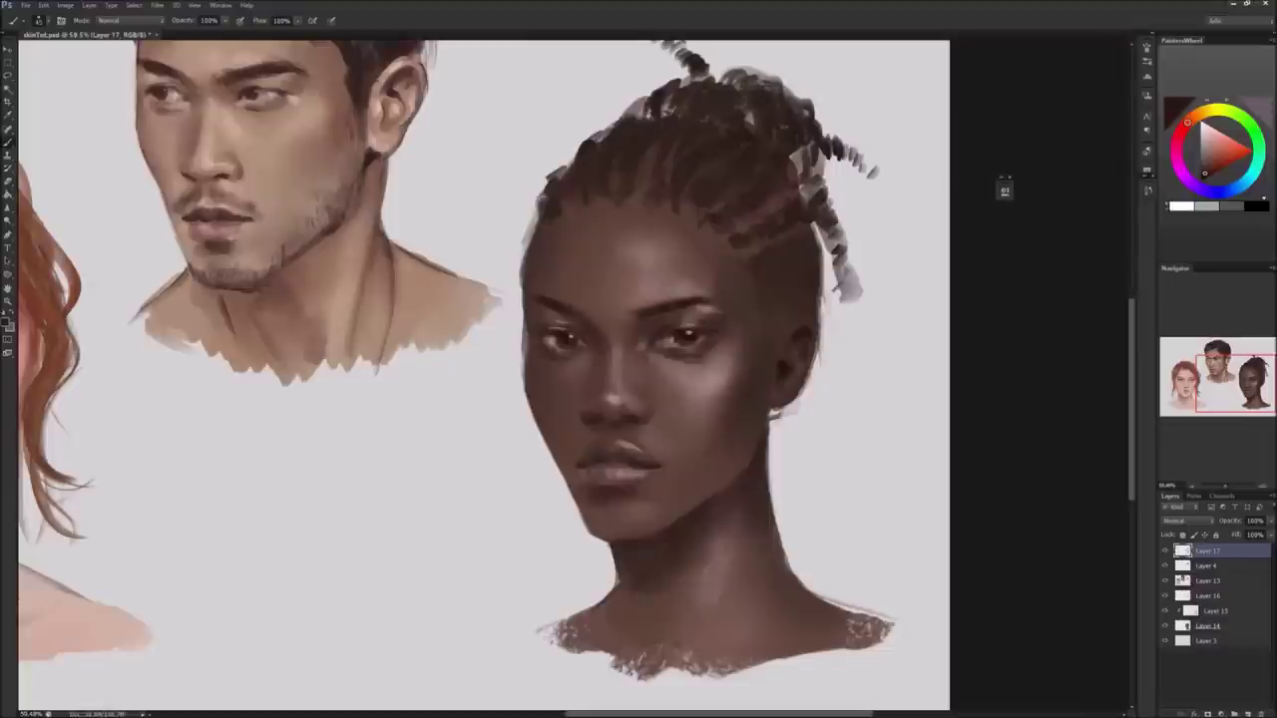
pyautogui.rightClick(635, 316)
pyautogui.press('Escape')
pyautogui.keyDown('alt'); pyautogui.click(692, 306); pyautogui.keyUp('alt')
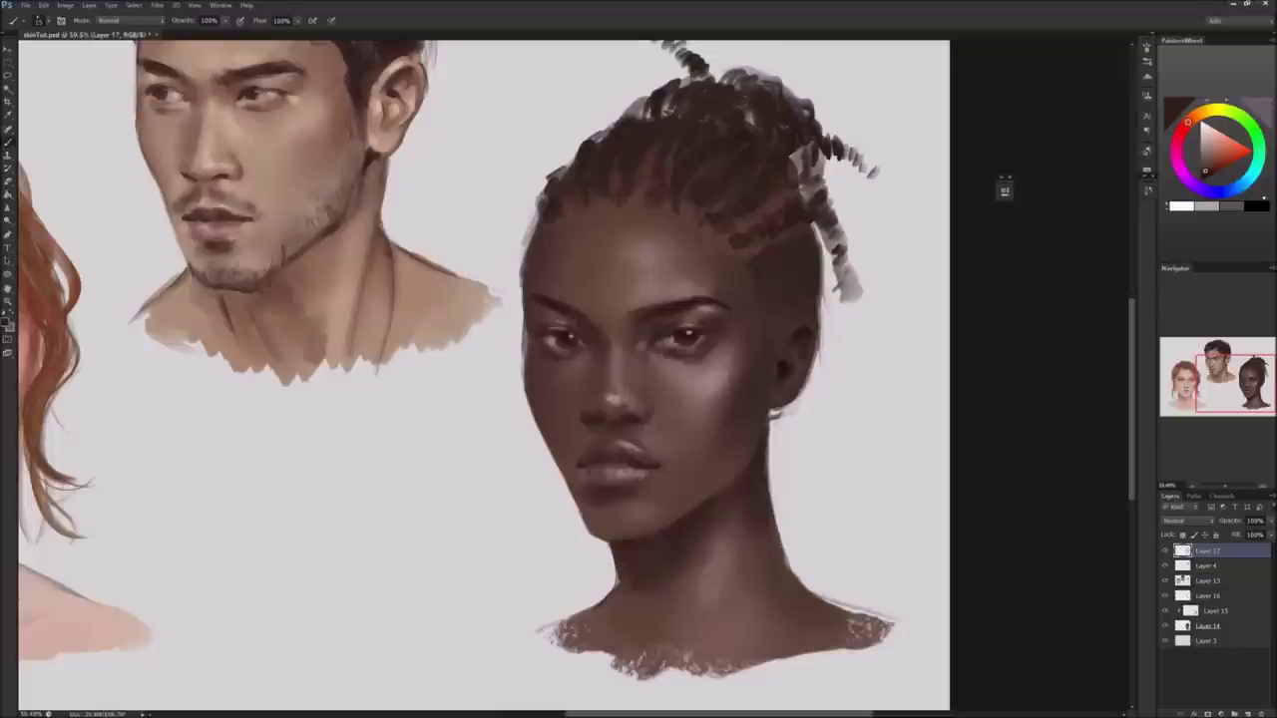
pyautogui.keyDown('alt'); pyautogui.click(690, 317); pyautogui.keyUp('alt')
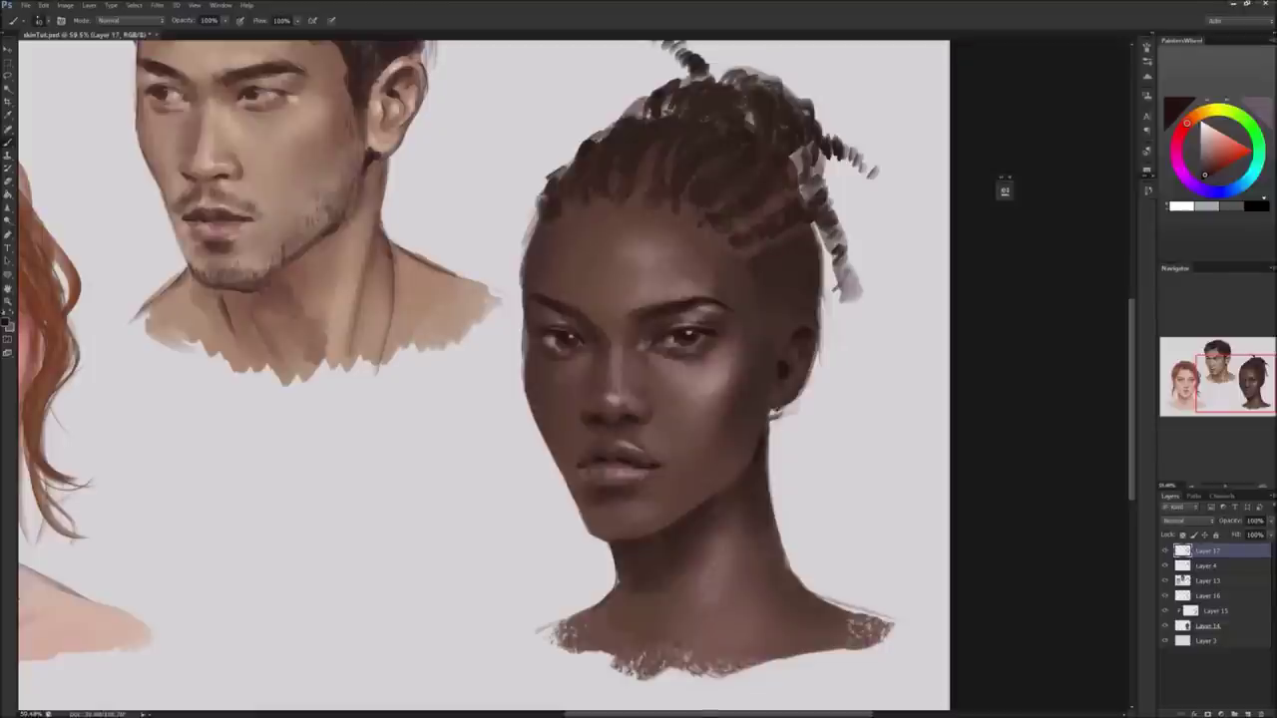
# Sample a range of skin and brown tones from the brow, cheek and nose.
pyautogui.keyDown('alt'); pyautogui.click(749, 442); pyautogui.keyUp('alt')
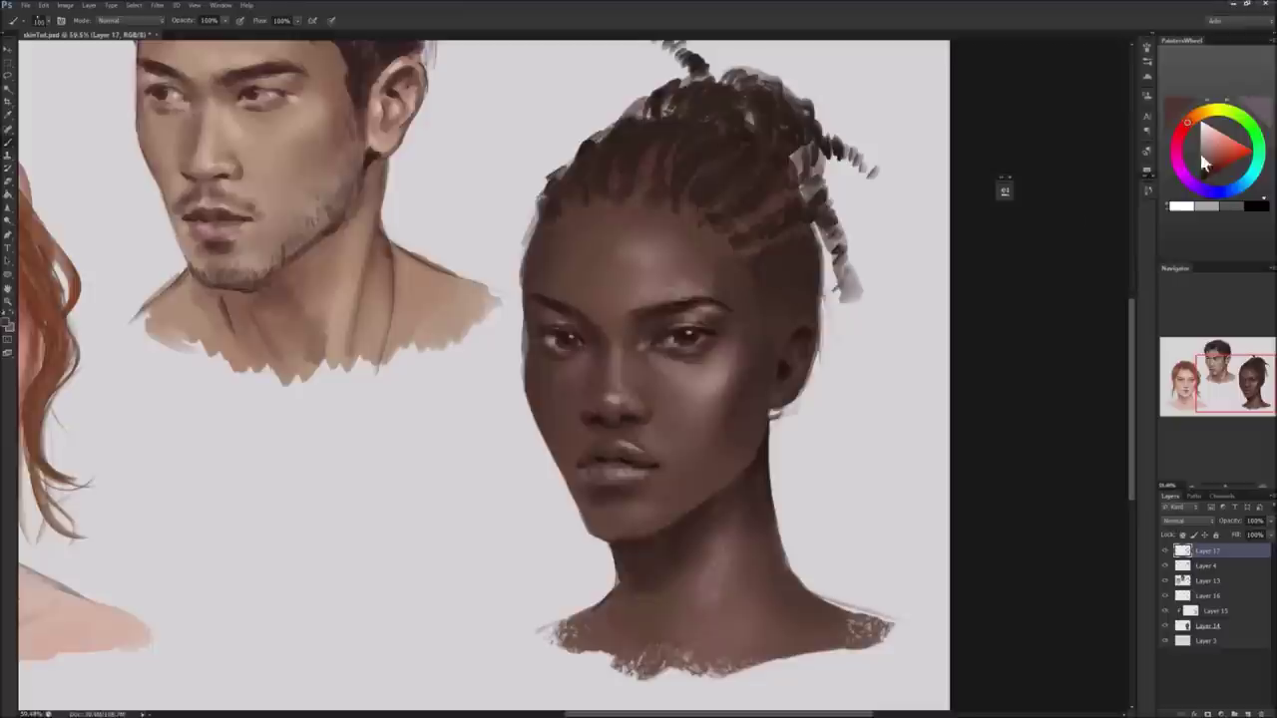
pyautogui.keyDown('alt'); pyautogui.click(786, 411); pyautogui.keyUp('alt')
pyautogui.keyDown('alt'); pyautogui.click(662, 308); pyautogui.keyUp('alt')
pyautogui.keyDown('alt'); pyautogui.click(677, 313); pyautogui.keyUp('alt')
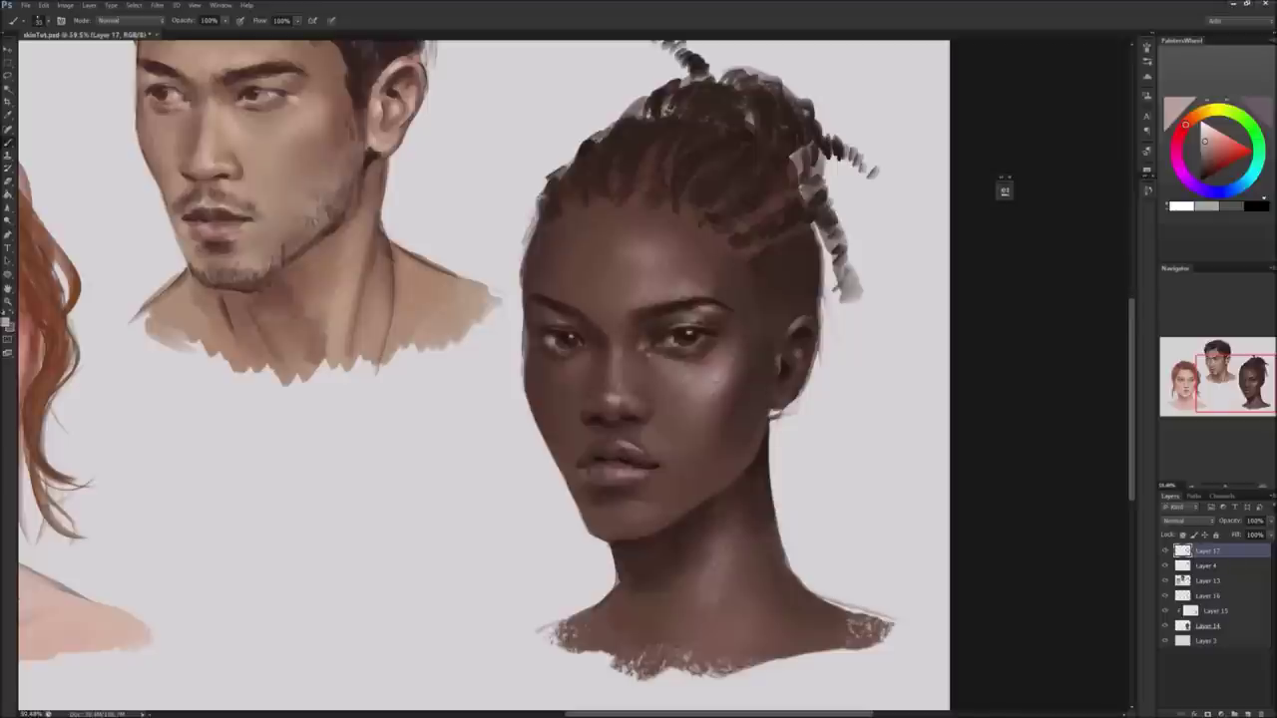
pyautogui.keyDown('alt'); pyautogui.click(648, 397); pyautogui.keyUp('alt')
pyautogui.keyDown('alt'); pyautogui.click(618, 401); pyautogui.keyUp('alt')
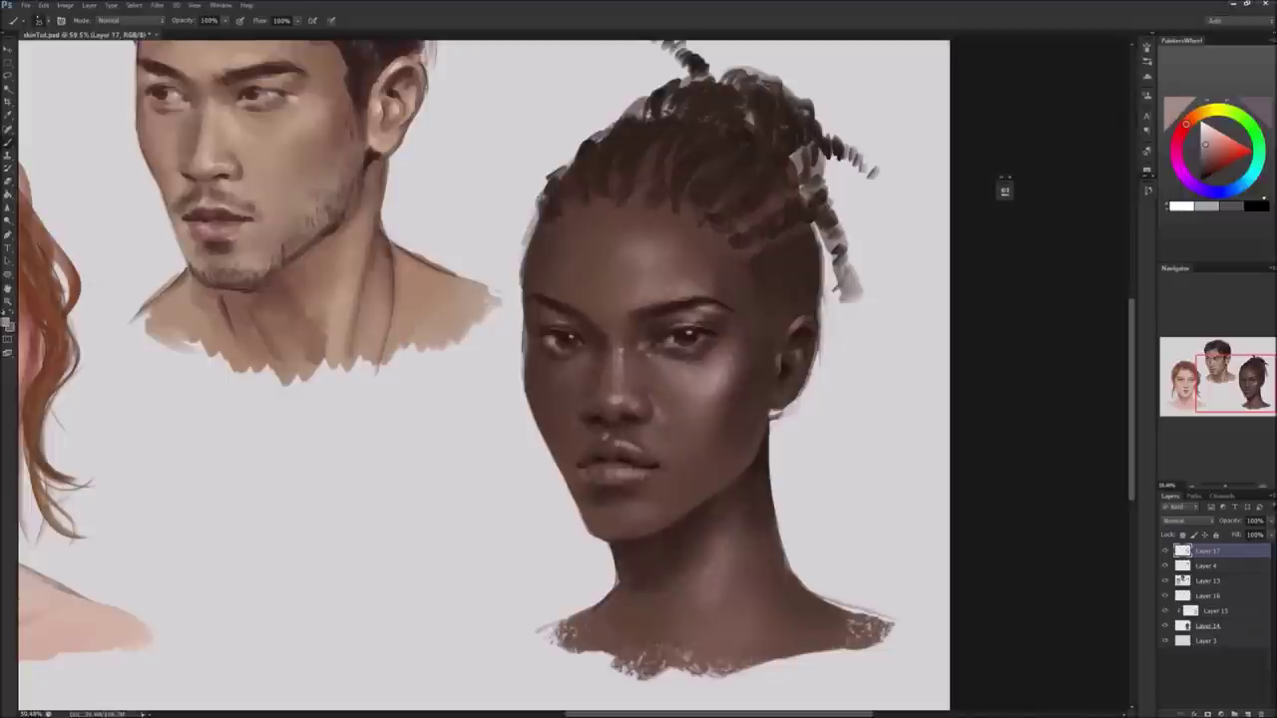
pyautogui.keyDown('alt'); pyautogui.click(654, 426); pyautogui.keyUp('alt')
pyautogui.keyDown('alt'); pyautogui.click(668, 402); pyautogui.keyUp('alt')
pyautogui.keyDown('alt'); pyautogui.click(552, 340); pyautogui.keyUp('alt')
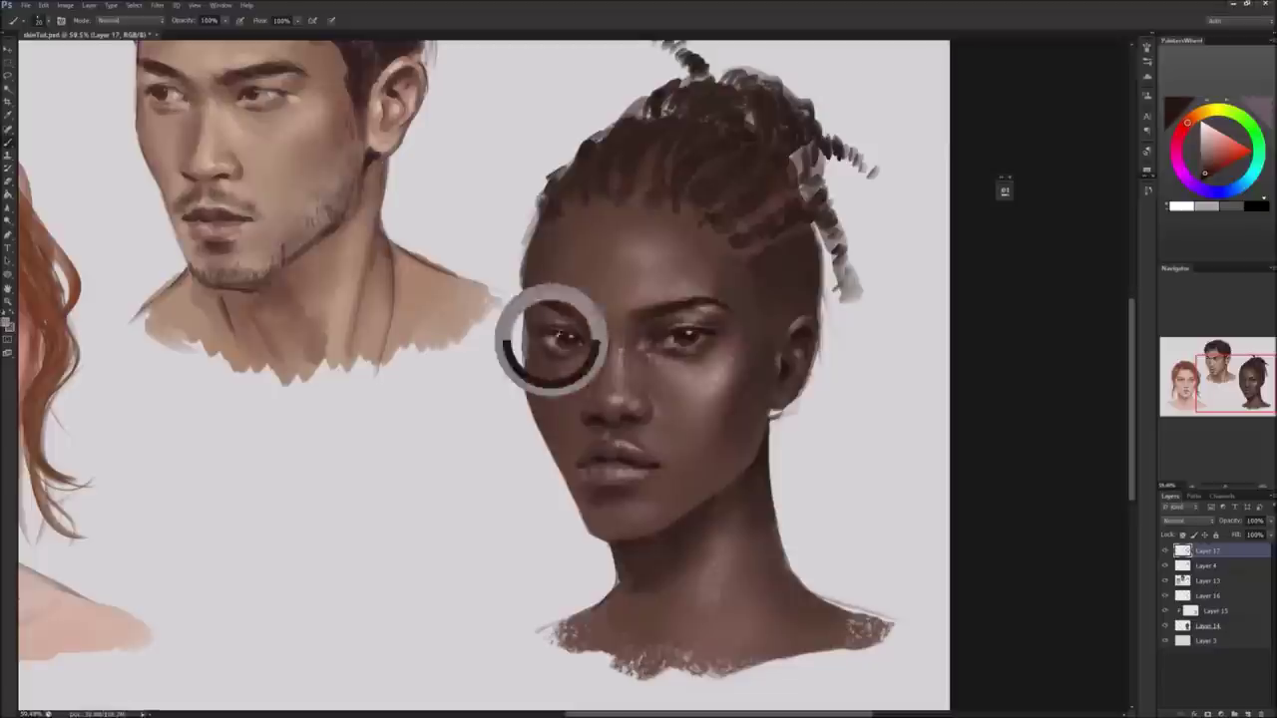
# Paint darker strands into the braids across the top and right of her head.
pyautogui.moveTo(738, 239)
pyautogui.mouseDown()
pyautogui.moveTo(810, 194)
pyautogui.moveTo(755, 214)
pyautogui.mouseUp()
pyautogui.moveTo(638, 112)
pyautogui.mouseDown()
pyautogui.moveTo(625, 184)
pyautogui.moveTo(649, 196)
pyautogui.moveTo(539, 214)
pyautogui.mouseUp()
pyautogui.moveTo(597, 130); pyautogui.dragTo(566, 181)
pyautogui.moveTo(826, 155)
pyautogui.mouseDown()
pyautogui.moveTo(795, 190)
pyautogui.moveTo(844, 244)
pyautogui.mouseUp()
pyautogui.moveTo(688, 70); pyautogui.dragTo(741, 92)
pyautogui.moveTo(748, 82); pyautogui.dragTo(768, 122)
pyautogui.scroll(1, 738, 300)
pyautogui.moveTo(742, 190); pyautogui.dragTo(776, 151)
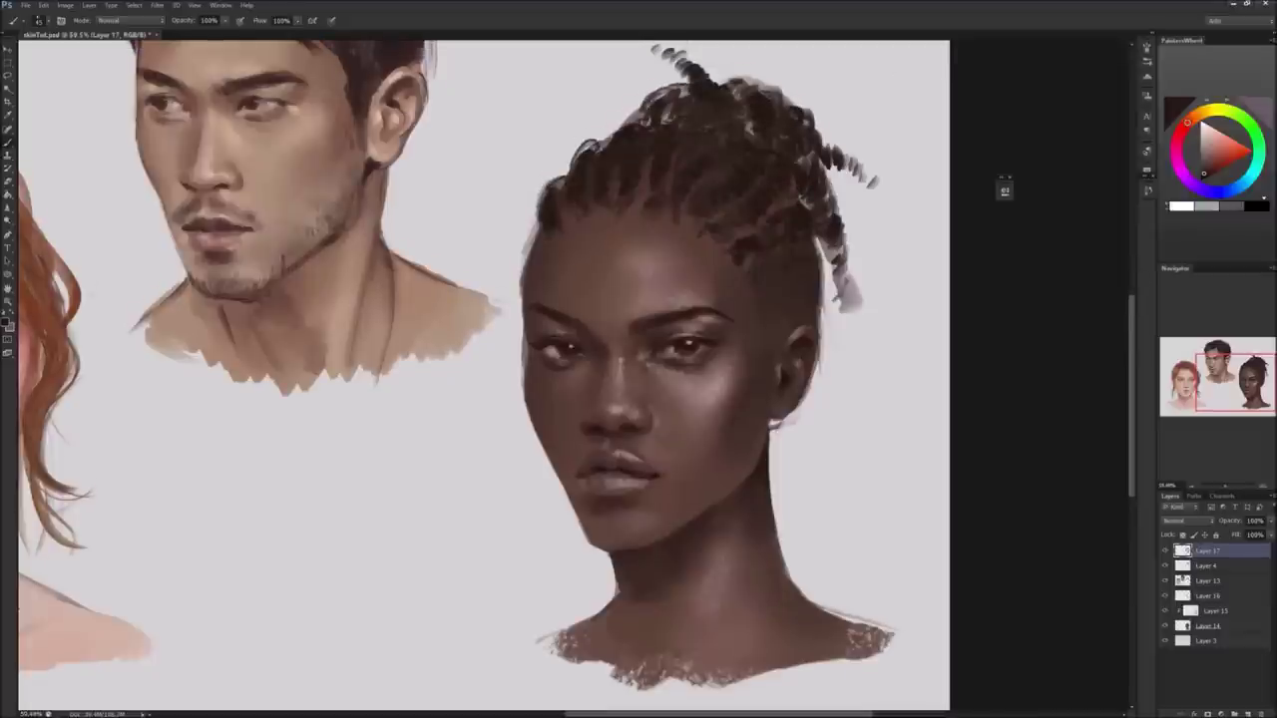
# Sample more lighter and darker tones, then add a new empty layer above Layer 17.
pyautogui.keyDown('alt'); pyautogui.click(779, 446); pyautogui.keyUp('alt')
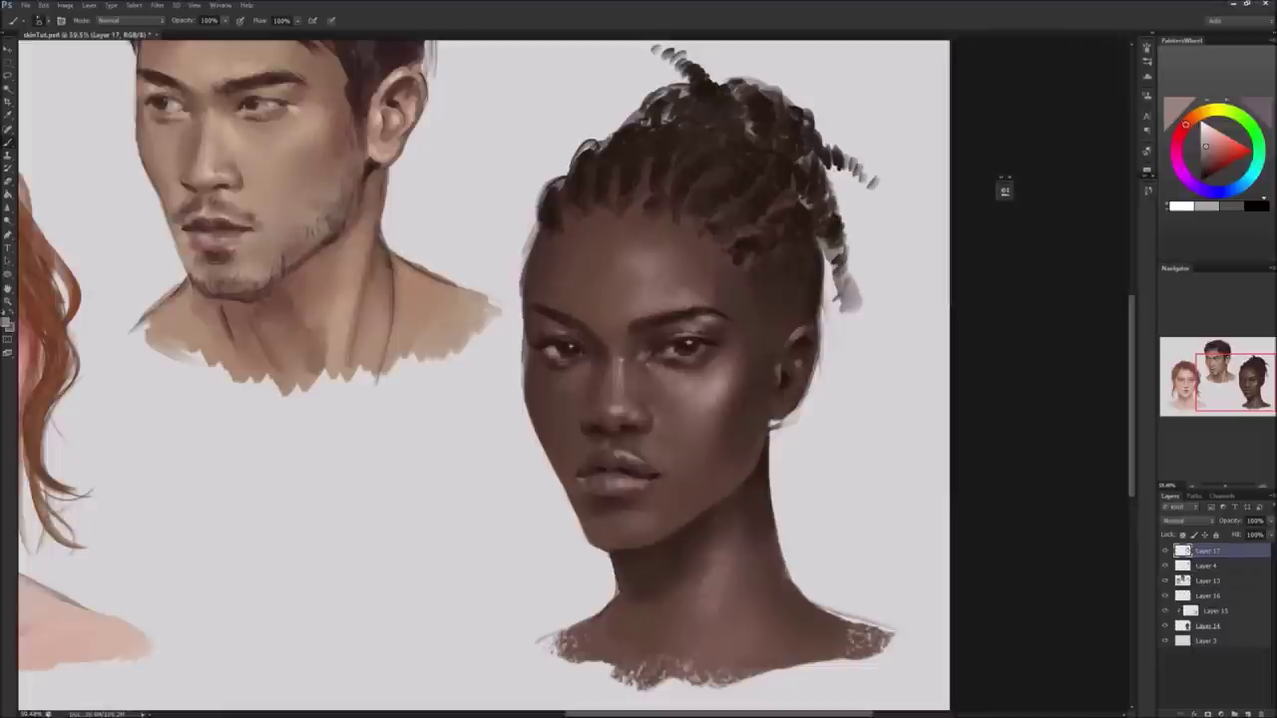
pyautogui.keyDown('alt'); pyautogui.click(590, 349); pyautogui.keyUp('alt')
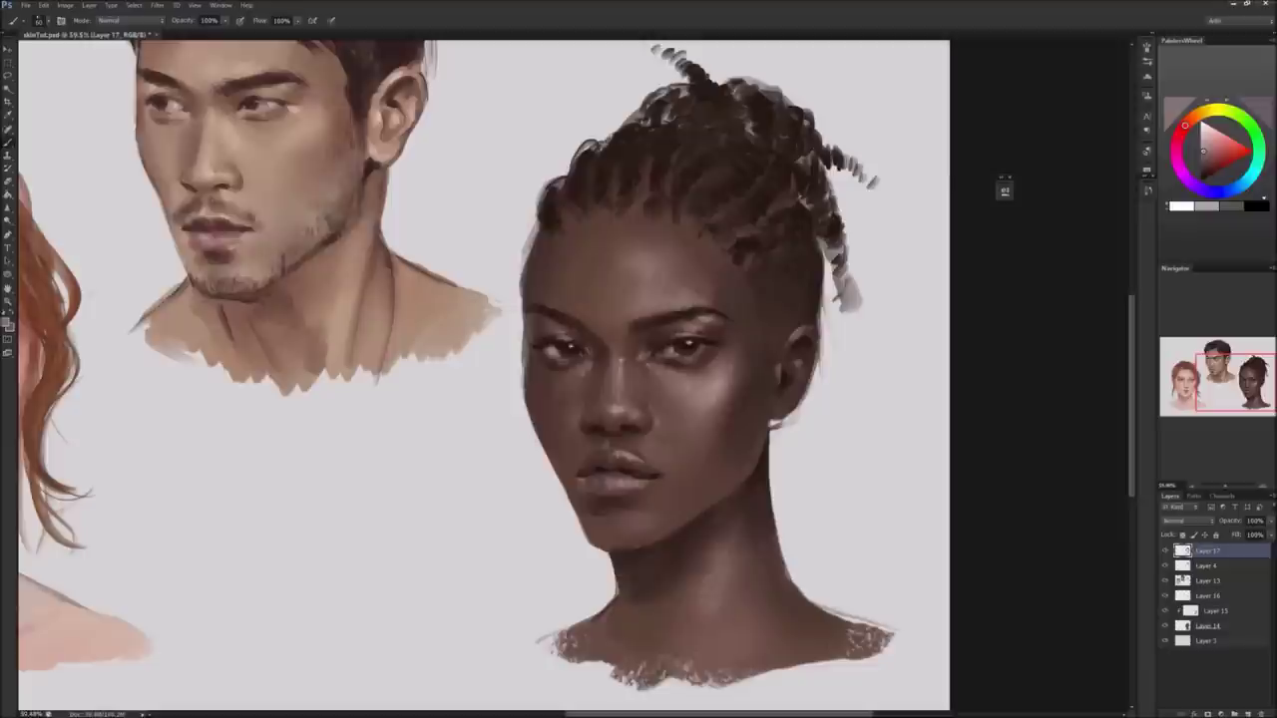
pyautogui.keyDown('alt'); pyautogui.click(578, 504); pyautogui.keyUp('alt')
pyautogui.keyDown('alt'); pyautogui.click(869, 399); pyautogui.keyUp('alt')
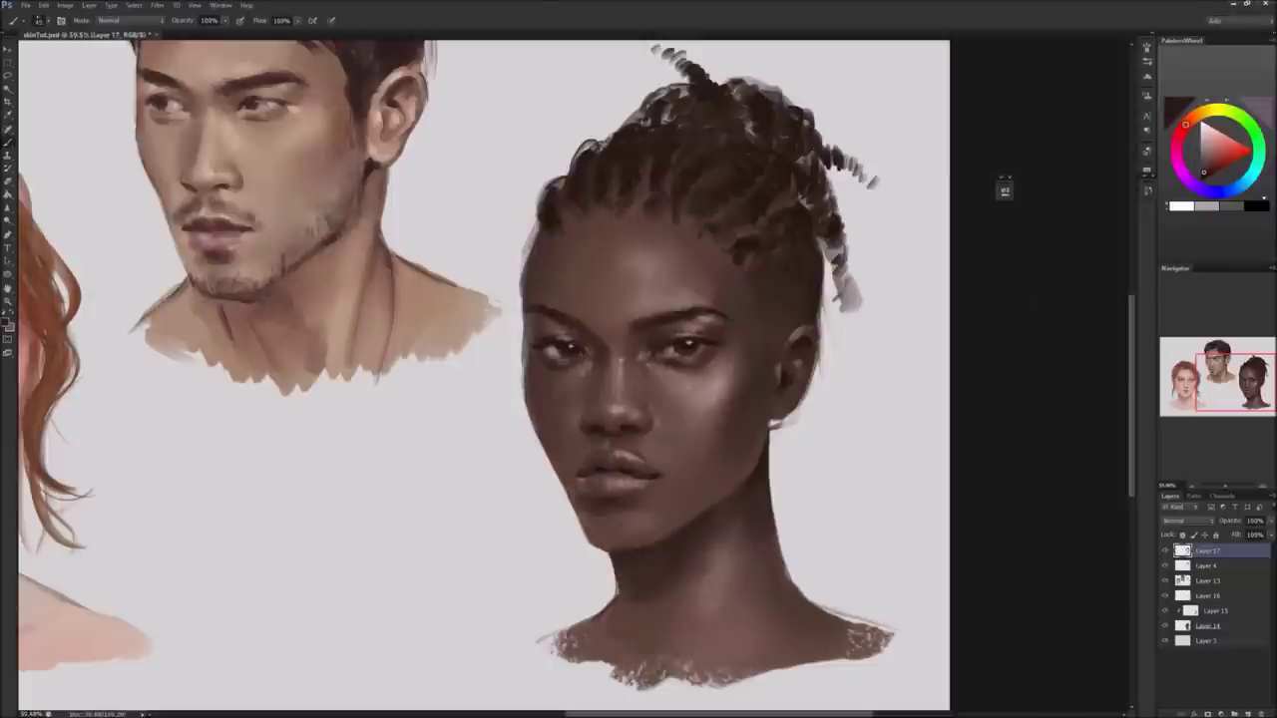
pyautogui.keyDown('alt'); pyautogui.click(619, 502); pyautogui.keyUp('alt')
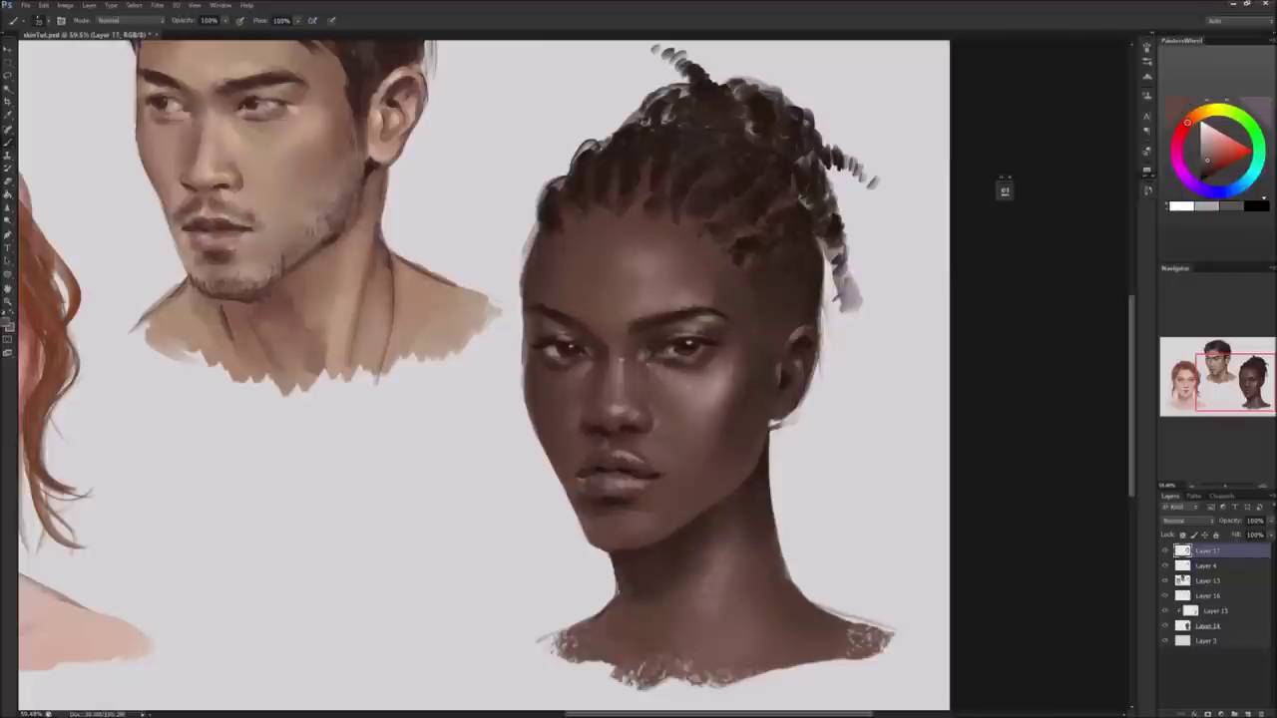
pyautogui.keyDown('alt'); pyautogui.click(649, 427); pyautogui.keyUp('alt')
pyautogui.hotkey('ctrl', 'shift', 'alt', 'n')
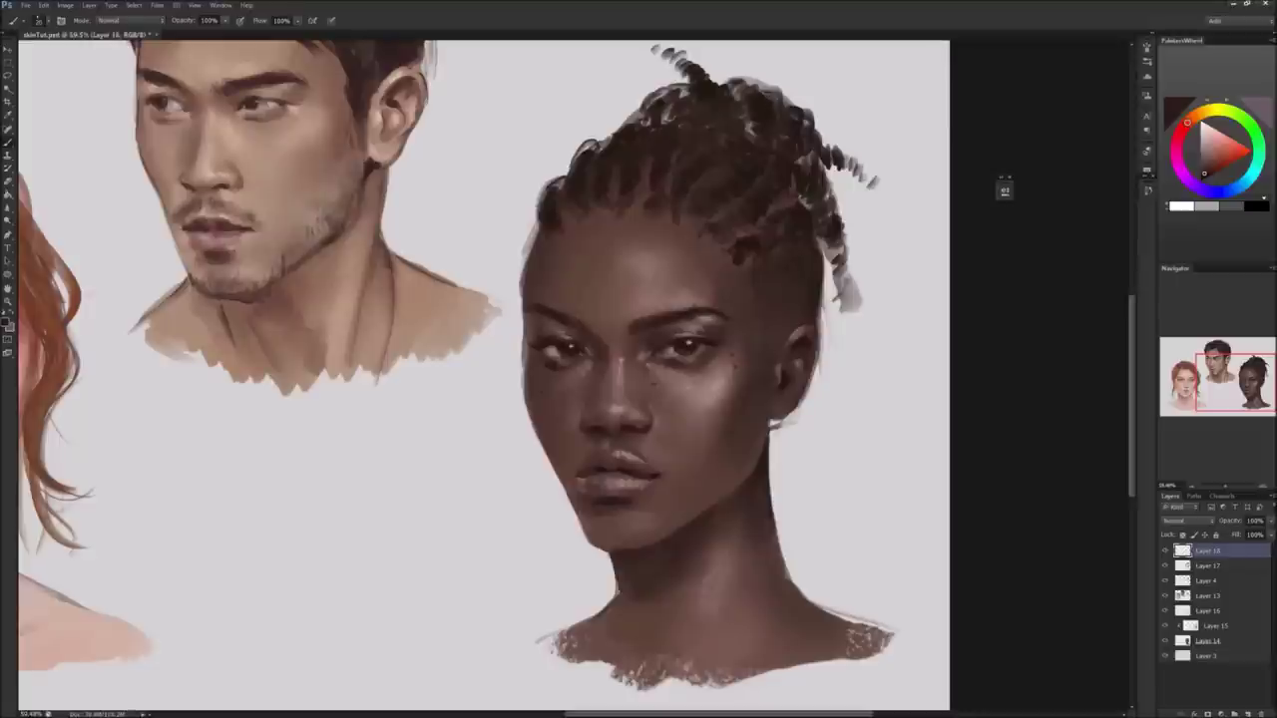
# Add another freckle layer, sample freckle browns, and merge it down into Layer 17.
pyautogui.click(1207, 566)
pyautogui.hotkey('ctrl', 'shift', 'alt', 'n')
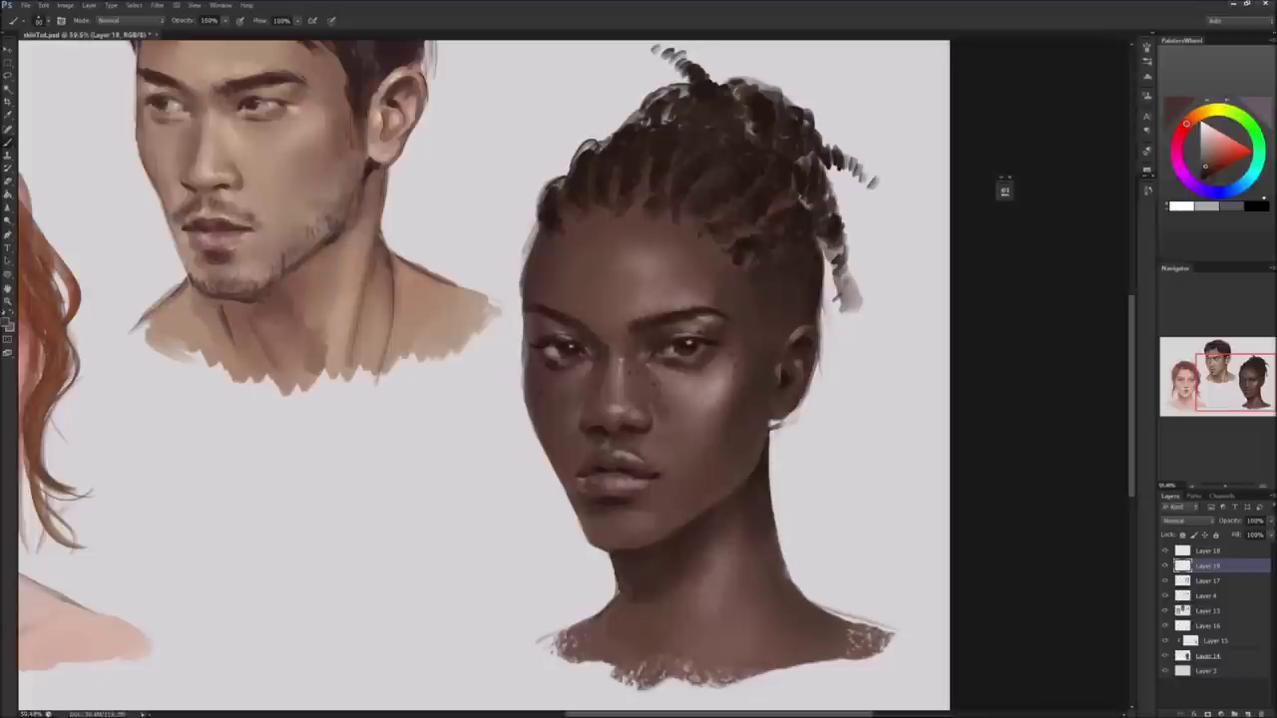
pyautogui.keyDown('alt'); pyautogui.click(670, 372); pyautogui.keyUp('alt')
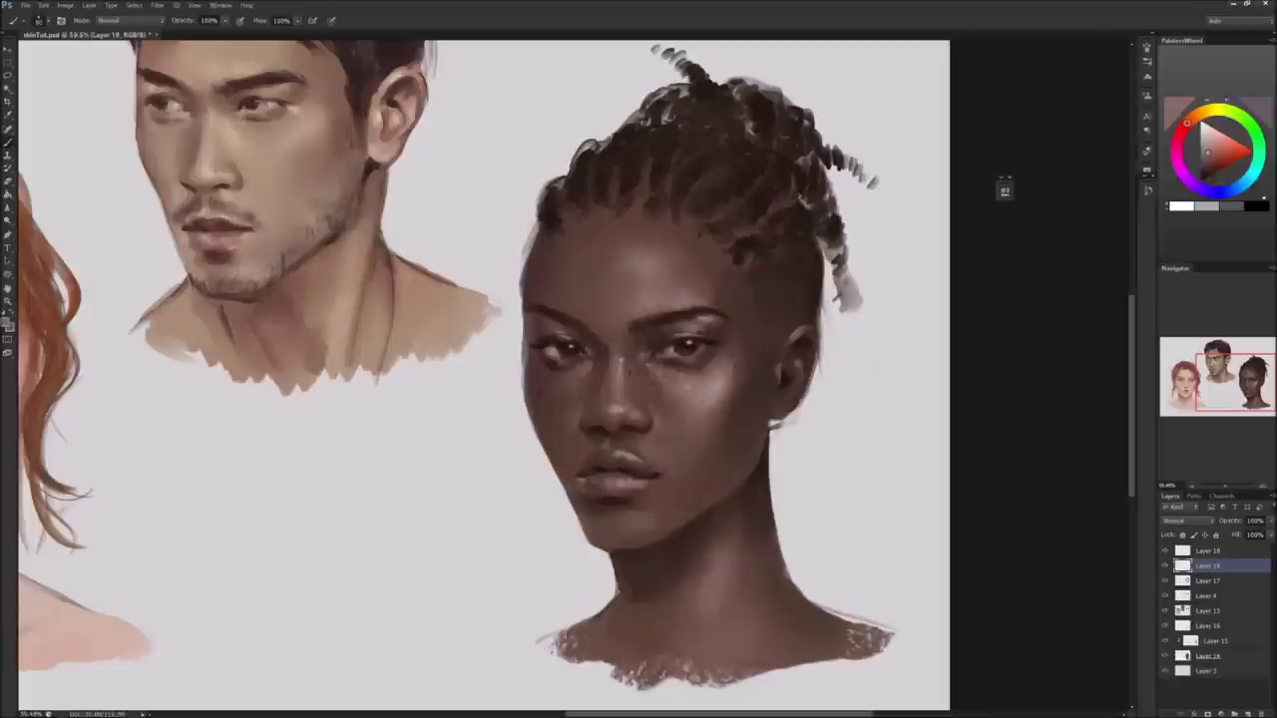
pyautogui.keyDown('alt'); pyautogui.click(733, 354); pyautogui.keyUp('alt')
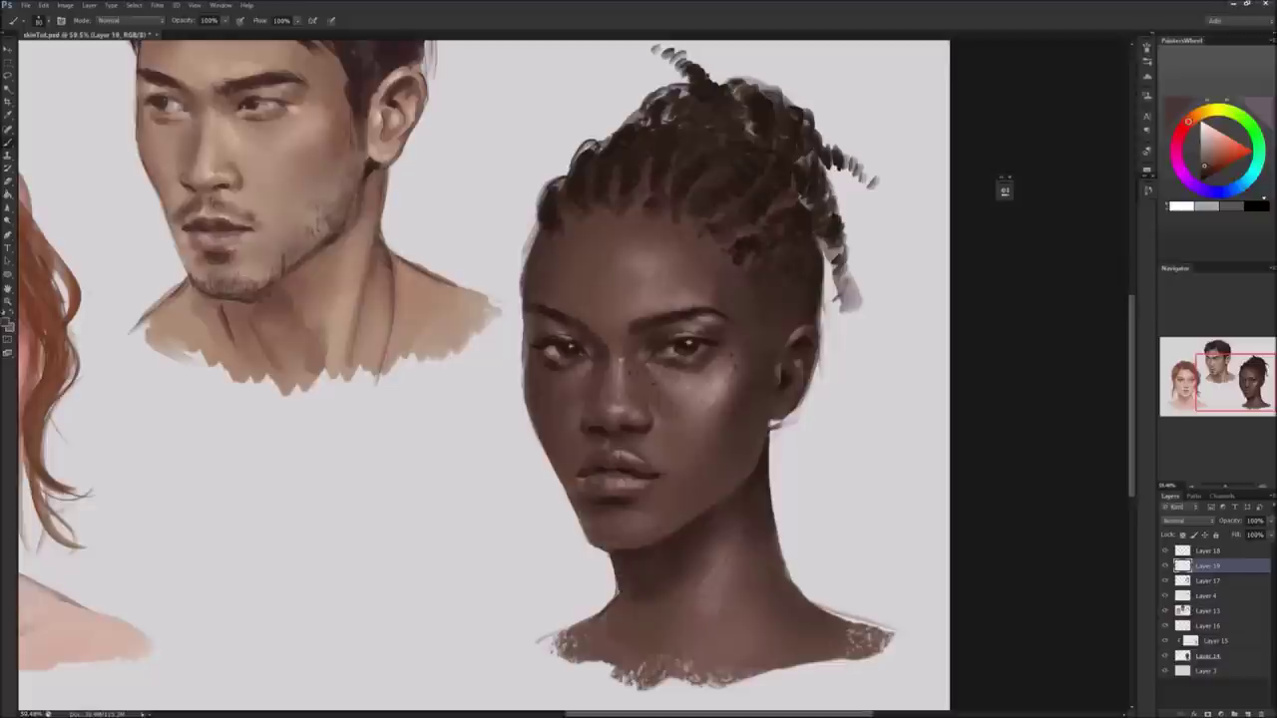
pyautogui.keyDown('alt'); pyautogui.click(656, 262); pyautogui.keyUp('alt')
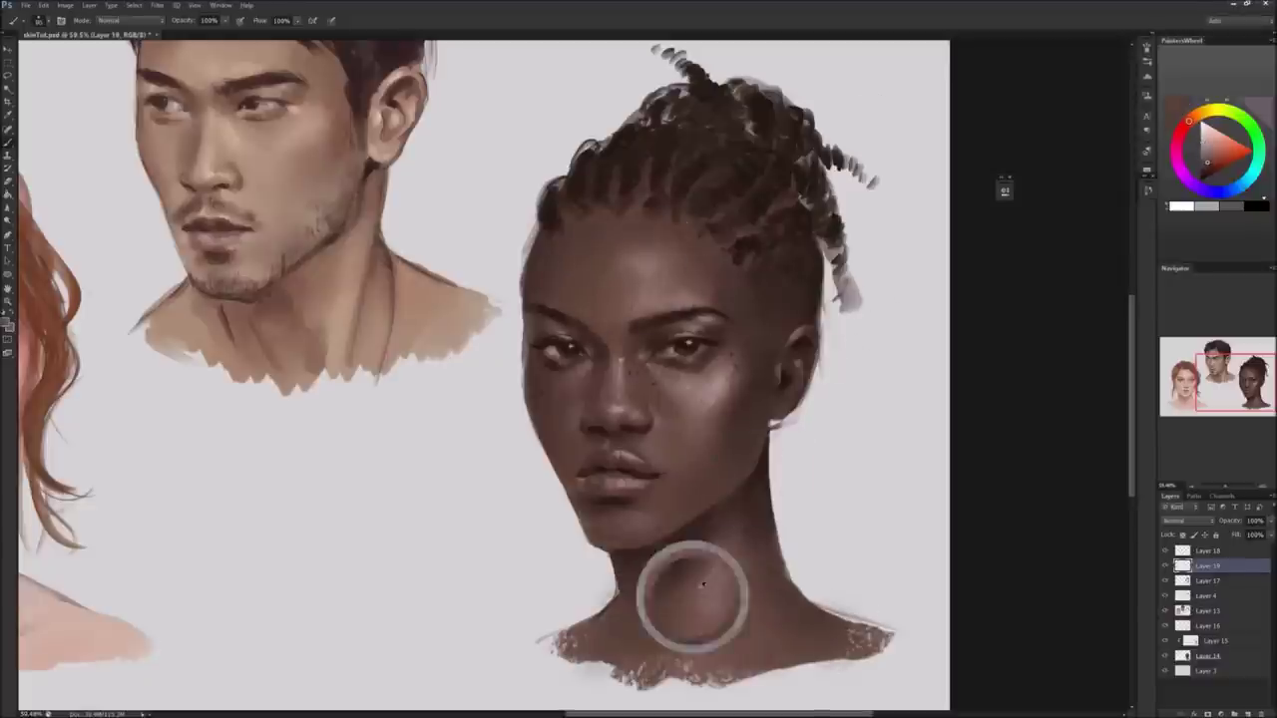
pyautogui.keyDown('alt'); pyautogui.click(881, 529); pyautogui.keyUp('alt')
pyautogui.hotkey('ctrl', 'e')
# Sample darker and lighter browns for more freckles and zoom in to check them.
pyautogui.keyDown('alt'); pyautogui.click(698, 150); pyautogui.keyUp('alt')
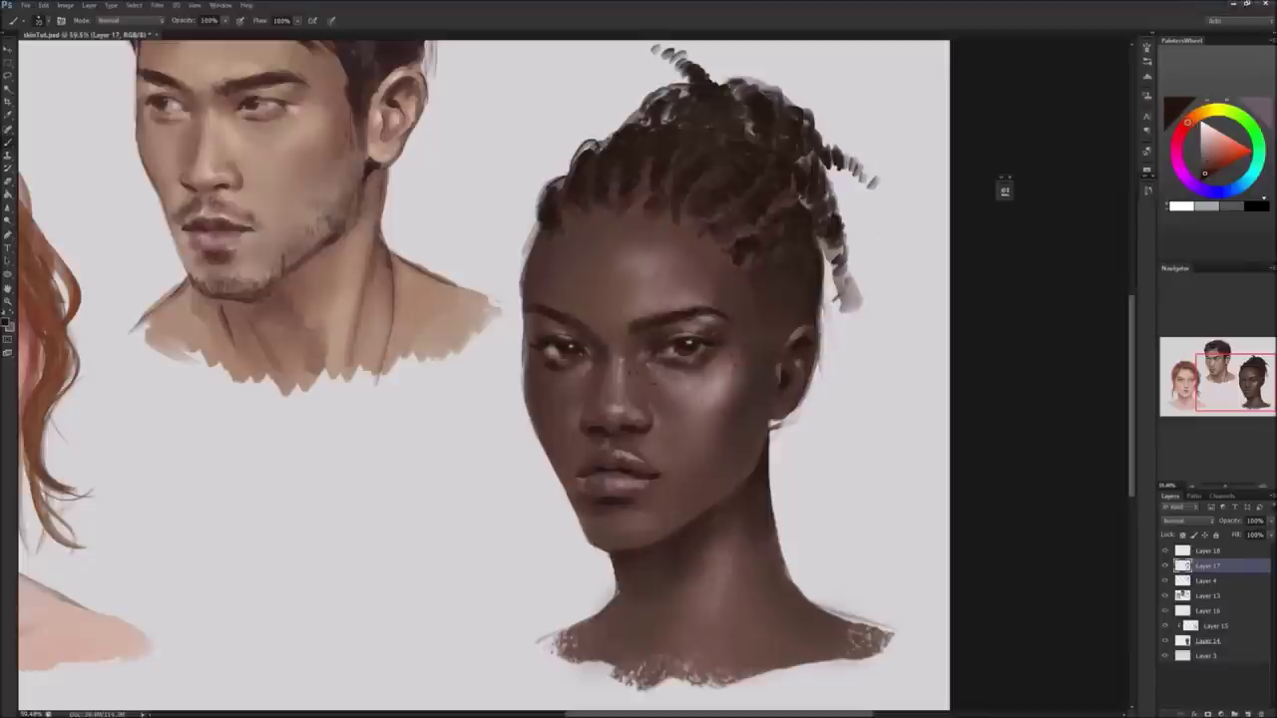
pyautogui.keyDown('alt'); pyautogui.click(639, 260); pyautogui.keyUp('alt')
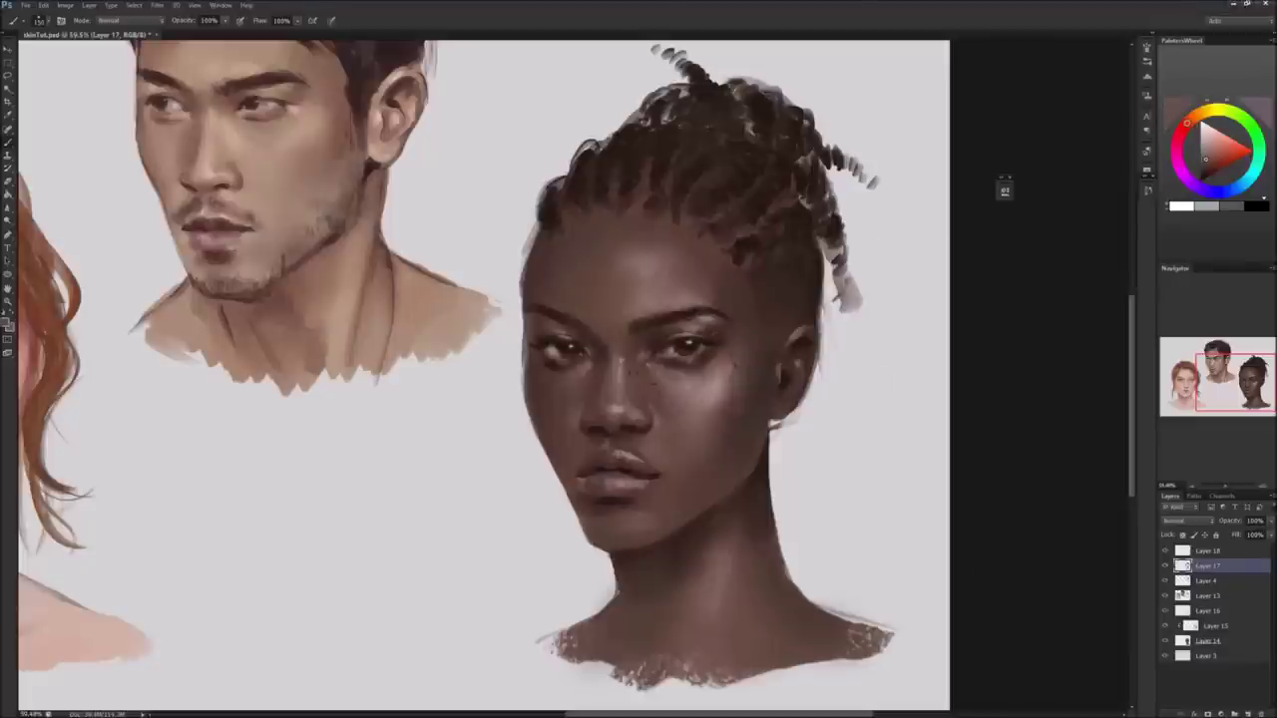
pyautogui.keyDown('alt'); pyautogui.click(632, 239); pyautogui.keyUp('alt')
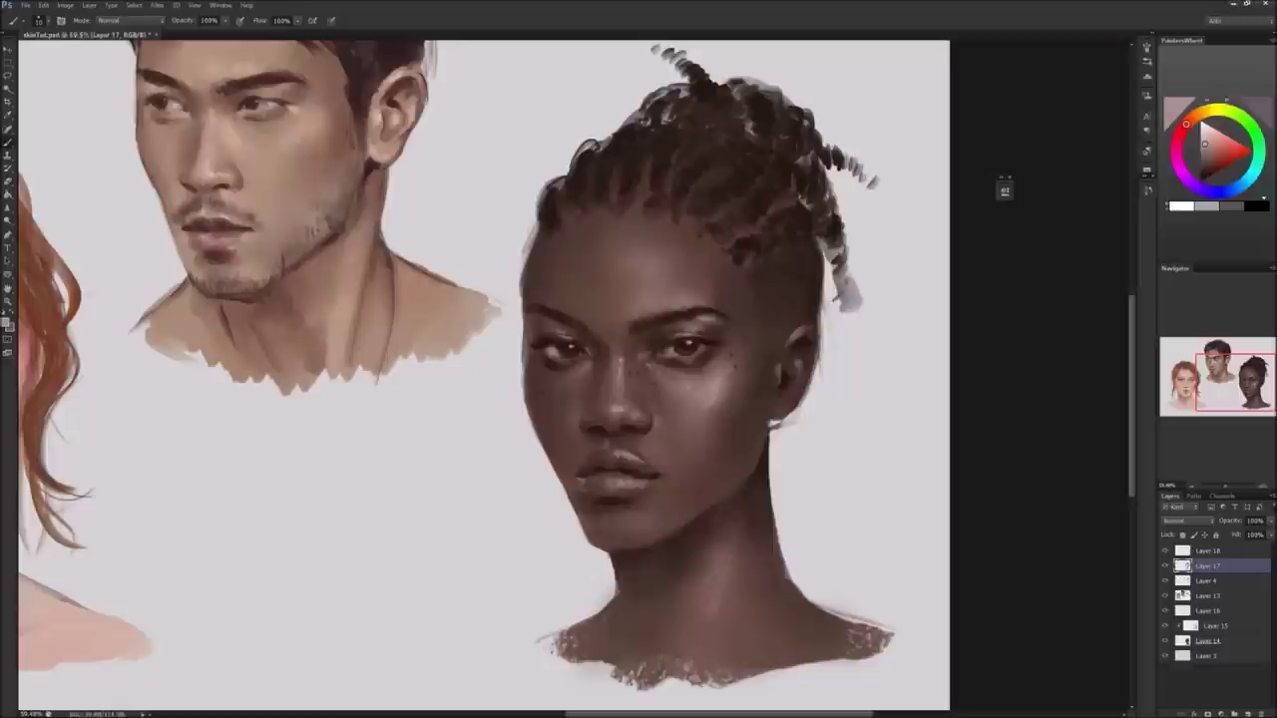
pyautogui.keyDown('alt'); pyautogui.click(1005, 190); pyautogui.keyUp('alt')
pyautogui.scroll(3, 684, 374)
pyautogui.scroll(-1, 1005, 189)
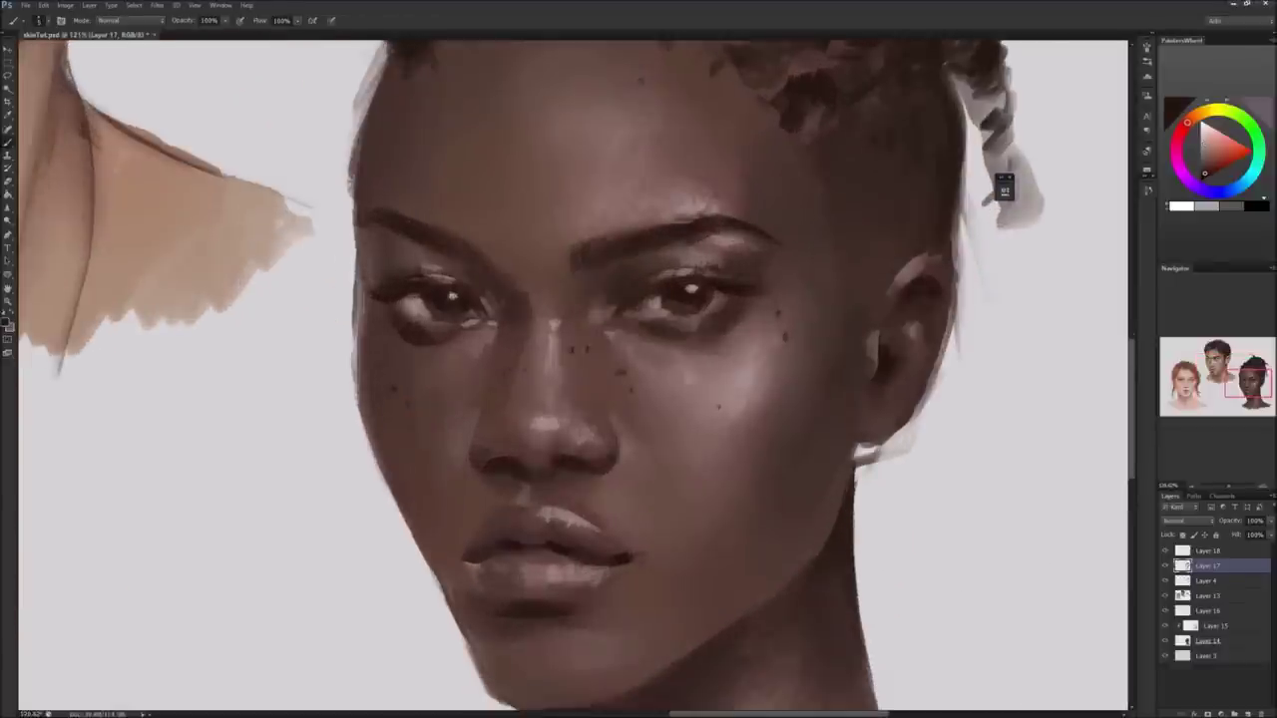
pyautogui.scroll(-1, 1005, 190)
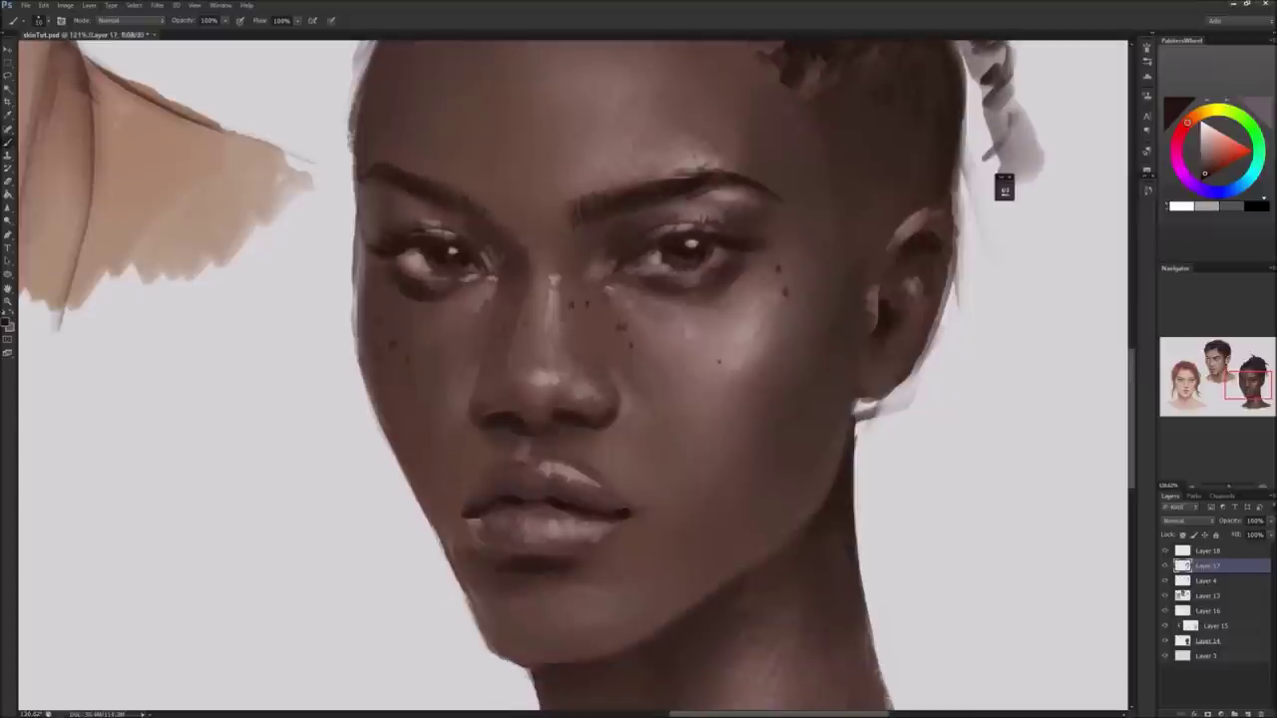
# Zoom out to all three portraits and hide Layers 17, 16 and 15 to compare.
pyautogui.press('z')
pyautogui.click(333, 21)
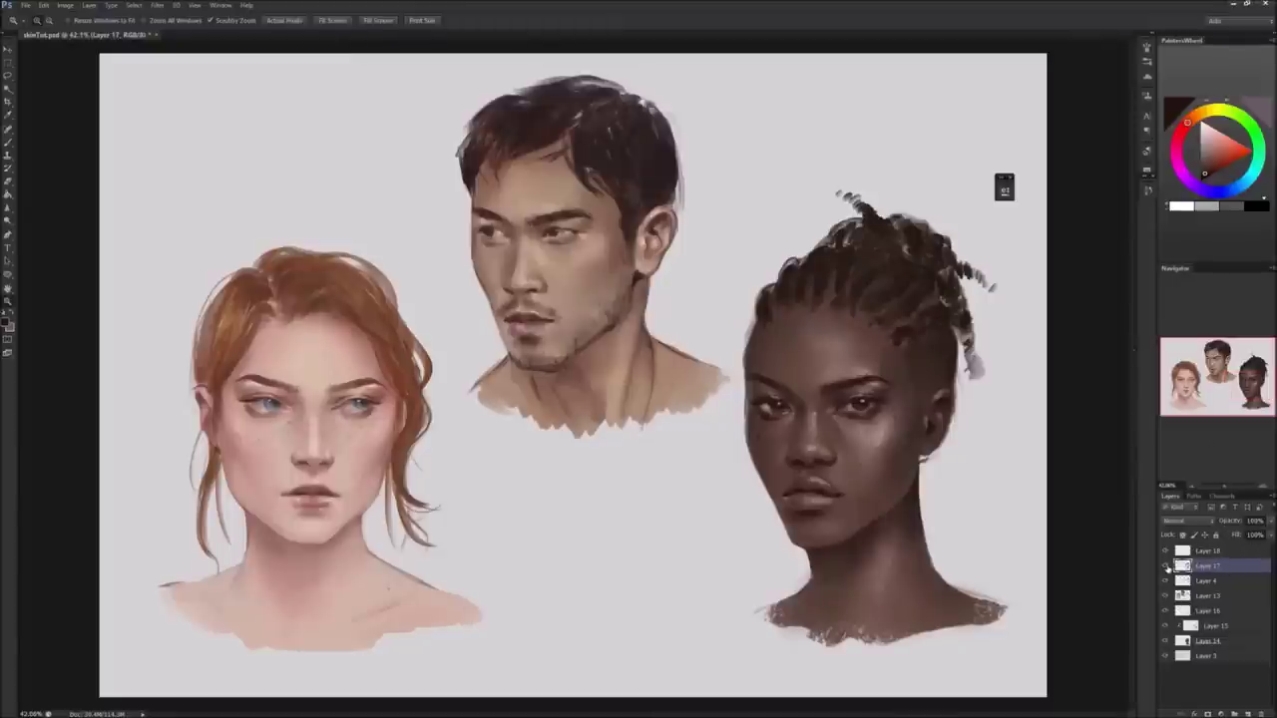
pyautogui.click(1166, 565)
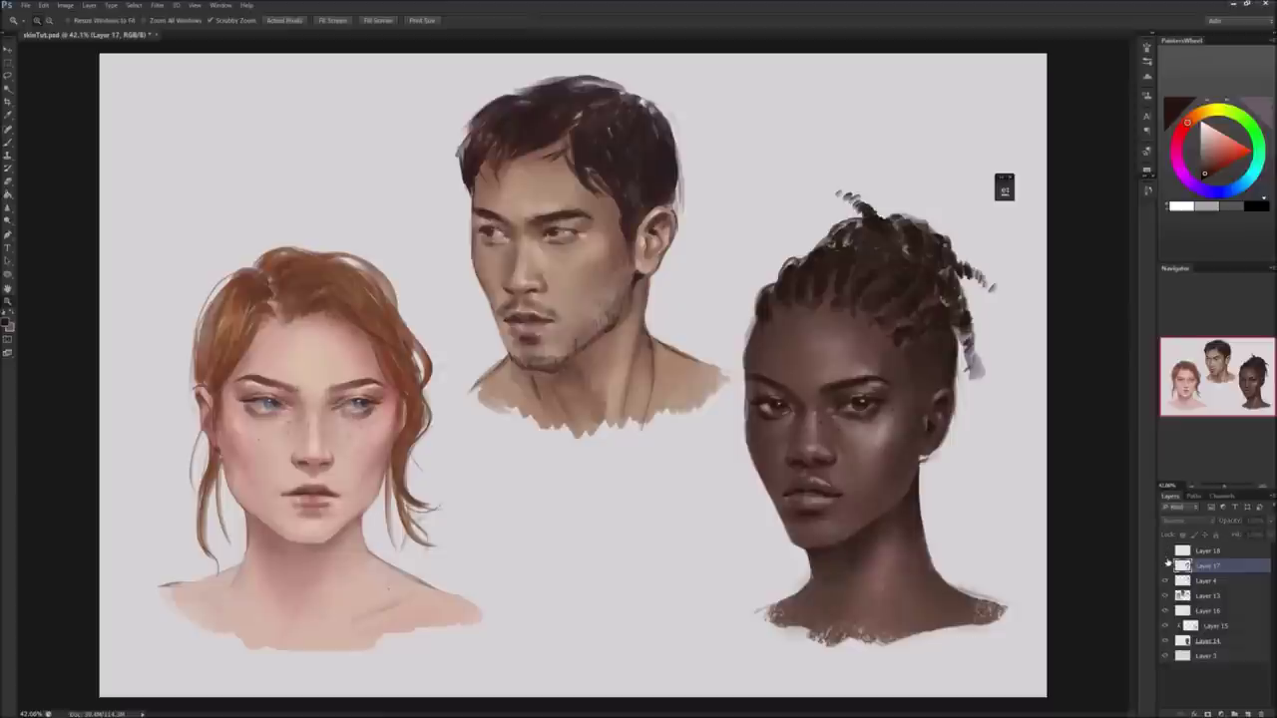
pyautogui.click(1165, 611)
pyautogui.click(1166, 626)
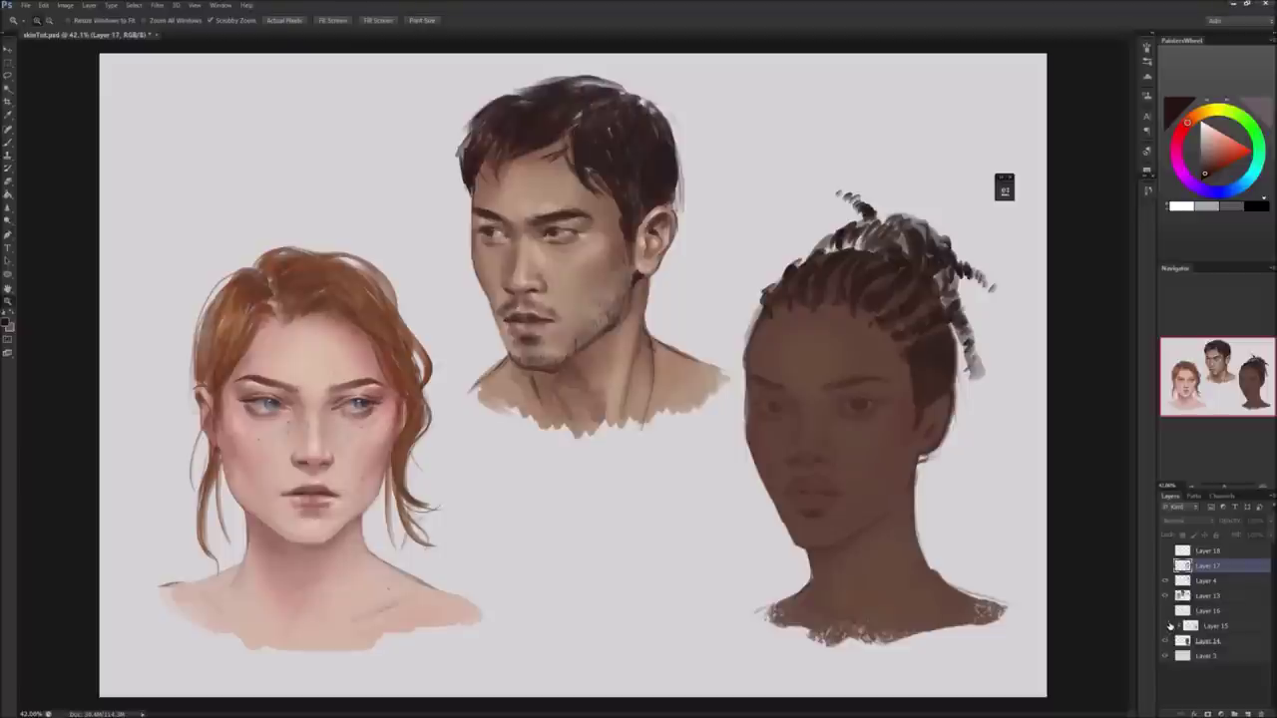
# Make Layers 15, 16 and 17 visible again.
pyautogui.click(1166, 626)
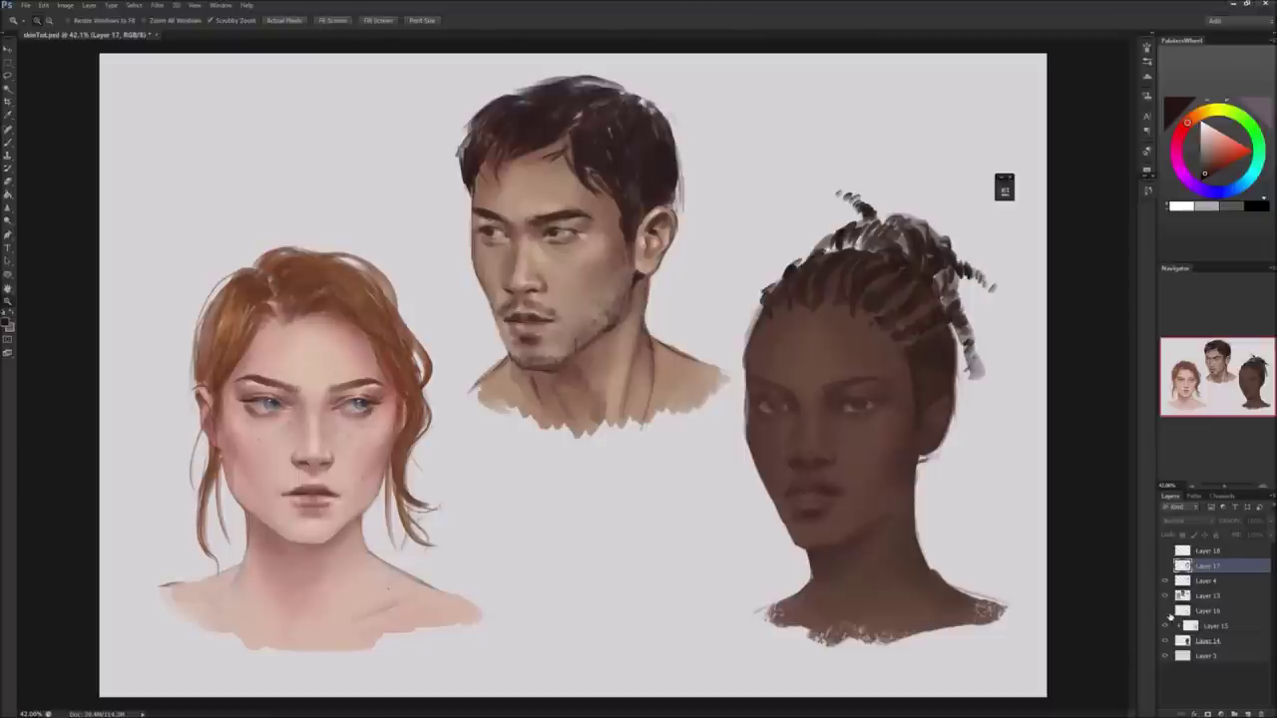
pyautogui.click(1165, 612)
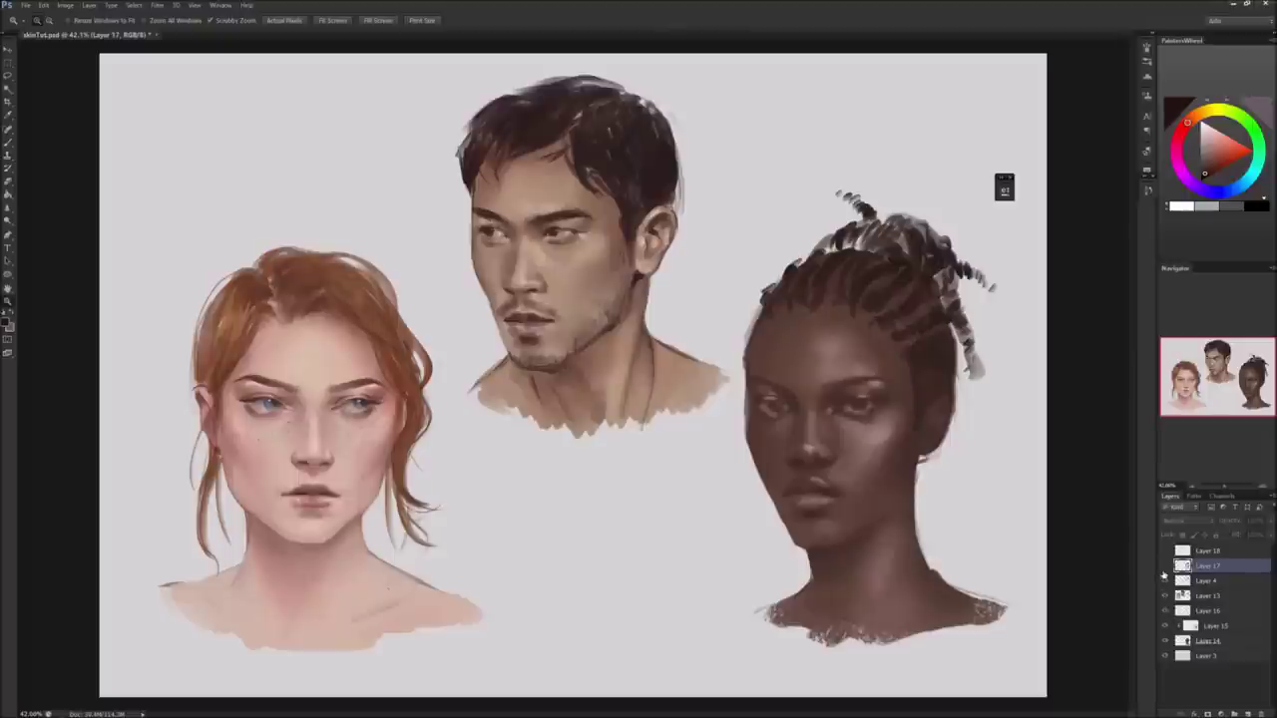
pyautogui.click(1165, 567)
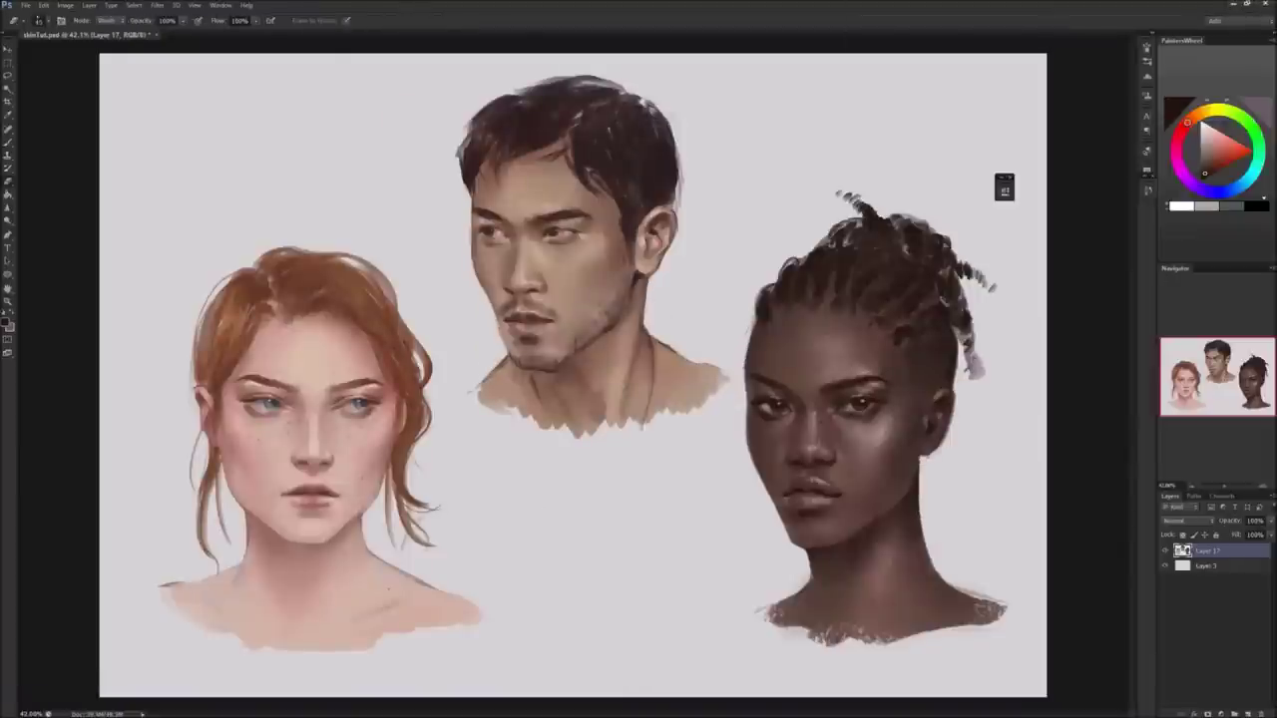
# Set a large Hard Light brush with a muted skin tone, adding then merging away an empty layer.
pyautogui.press('b')
pyautogui.click(1177, 139)
pyautogui.click(1211, 160)
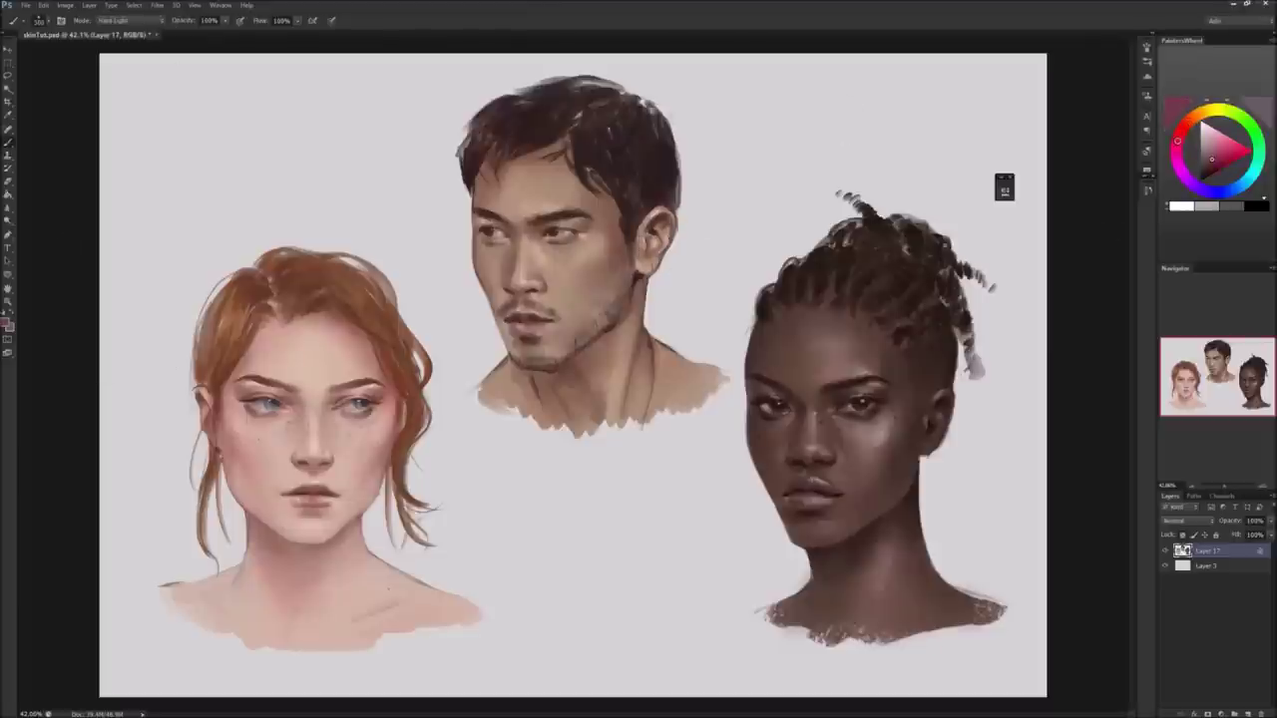
pyautogui.keyDown('alt'); pyautogui.click(351, 331); pyautogui.keyUp('alt')
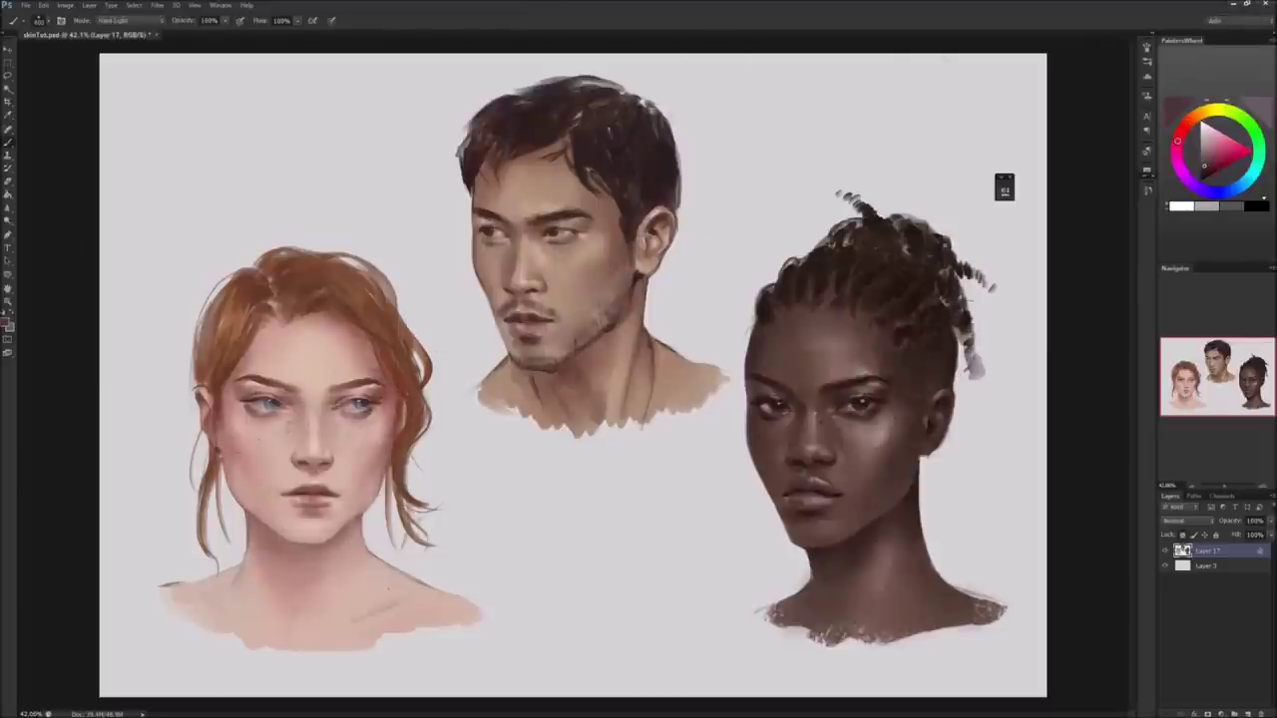
pyautogui.press('v')
pyautogui.hotkey('ctrl', 'shift', 'alt', 'n')
pyautogui.hotkey('ctrl', 'e')
pyautogui.press('b')
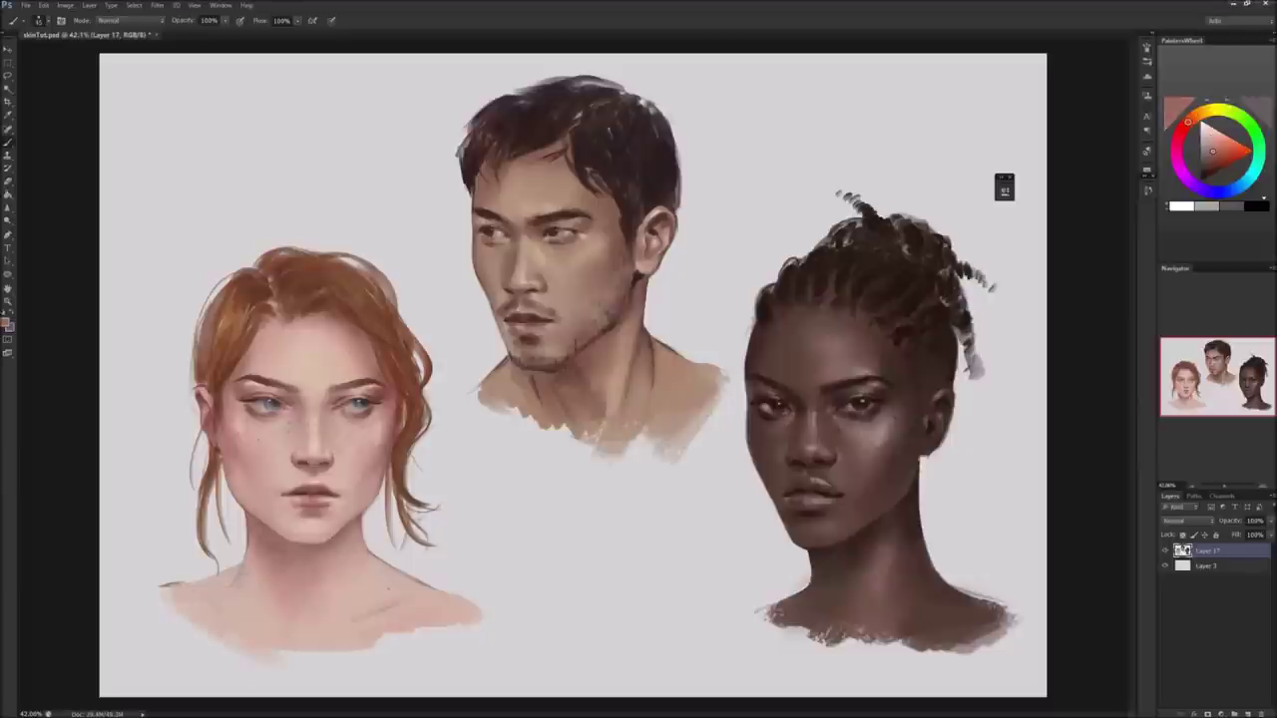
# Sample cheek and brown tones, briefly try the Eraser, then return to the Brush.
pyautogui.keyDown('alt'); pyautogui.click(879, 432); pyautogui.keyUp('alt')
pyautogui.keyDown('alt'); pyautogui.click(922, 464); pyautogui.keyUp('alt')
pyautogui.press('e')
pyautogui.press('b')
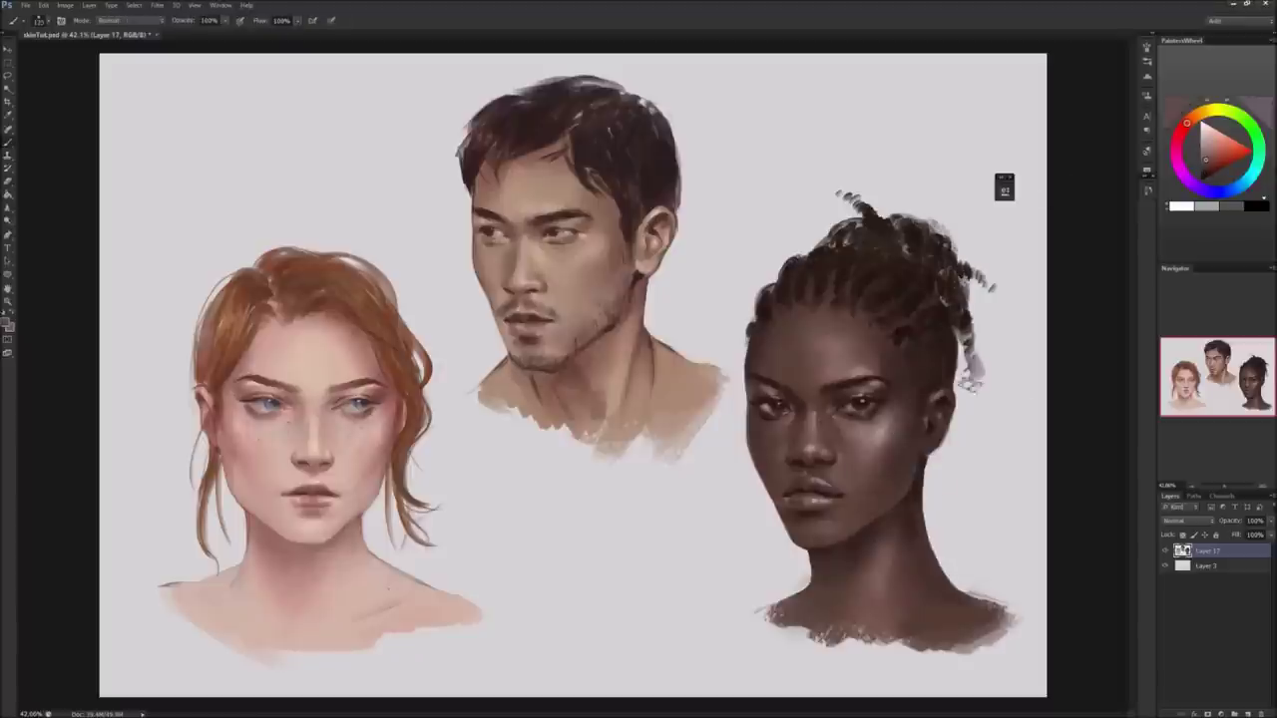
pyautogui.keyDown('alt'); pyautogui.click(875, 344); pyautogui.keyUp('alt')
pyautogui.keyDown('alt'); pyautogui.click(882, 298); pyautogui.keyUp('alt')
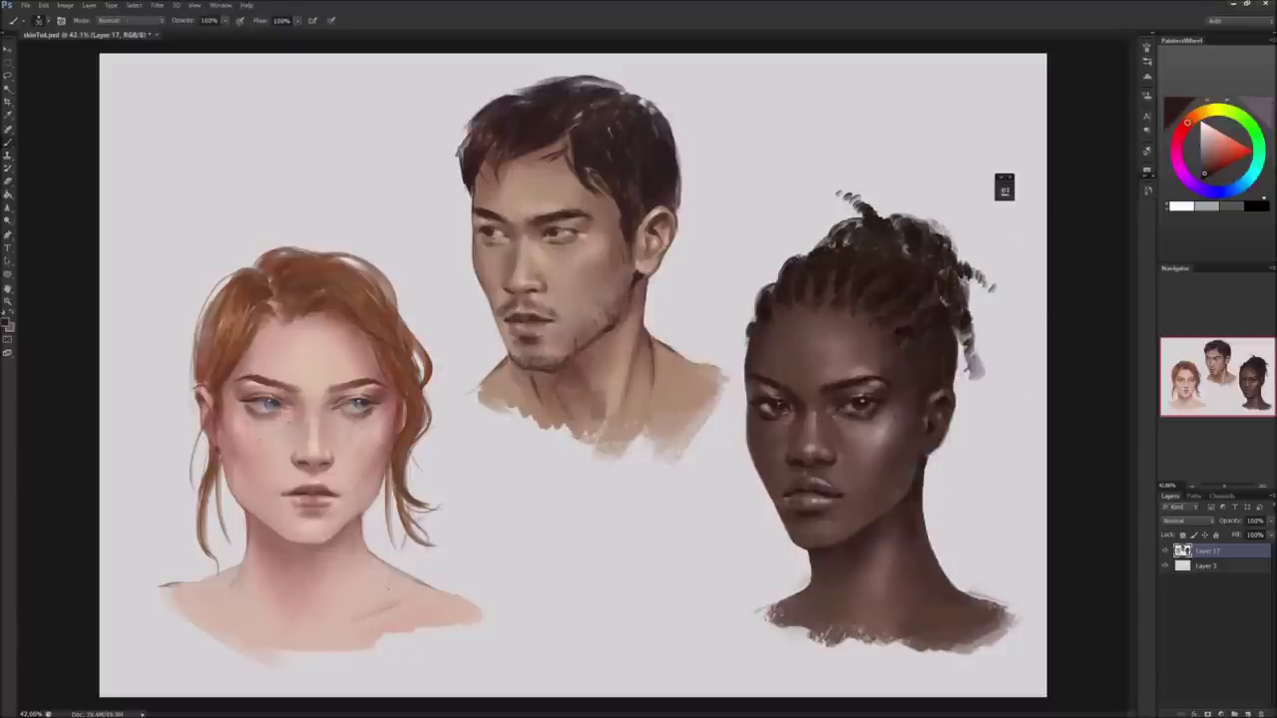